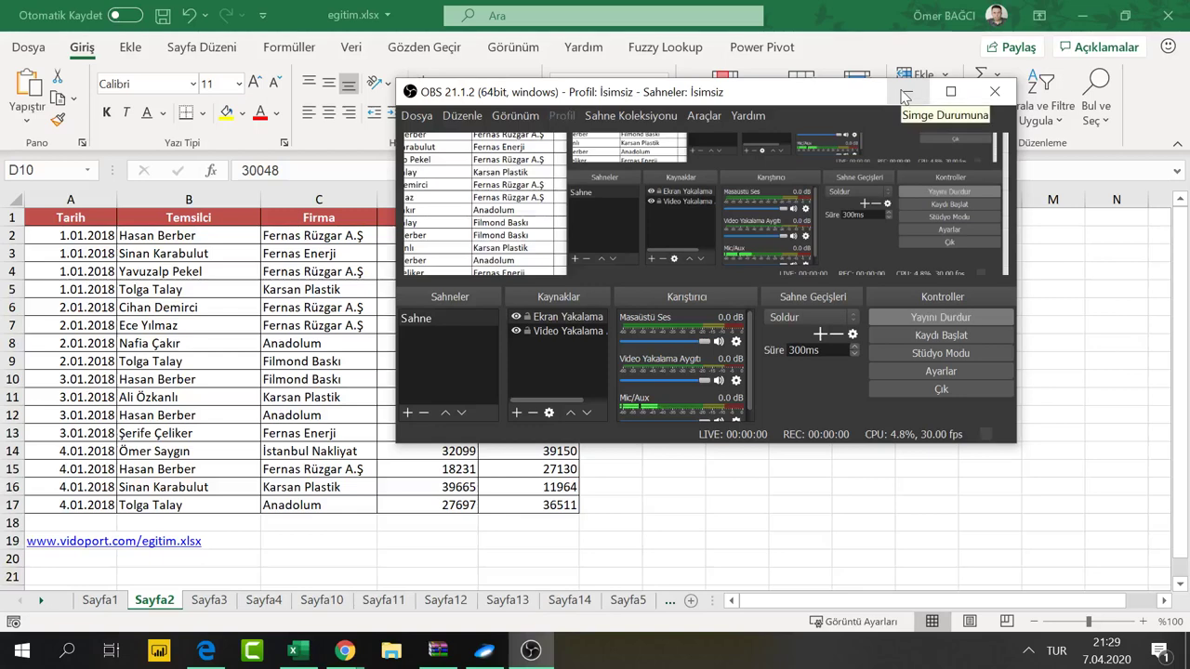
# Minimize the covering OBS window to reveal the Sayfa2 sales table in egitim.xlsx
pyautogui.click(906, 93)
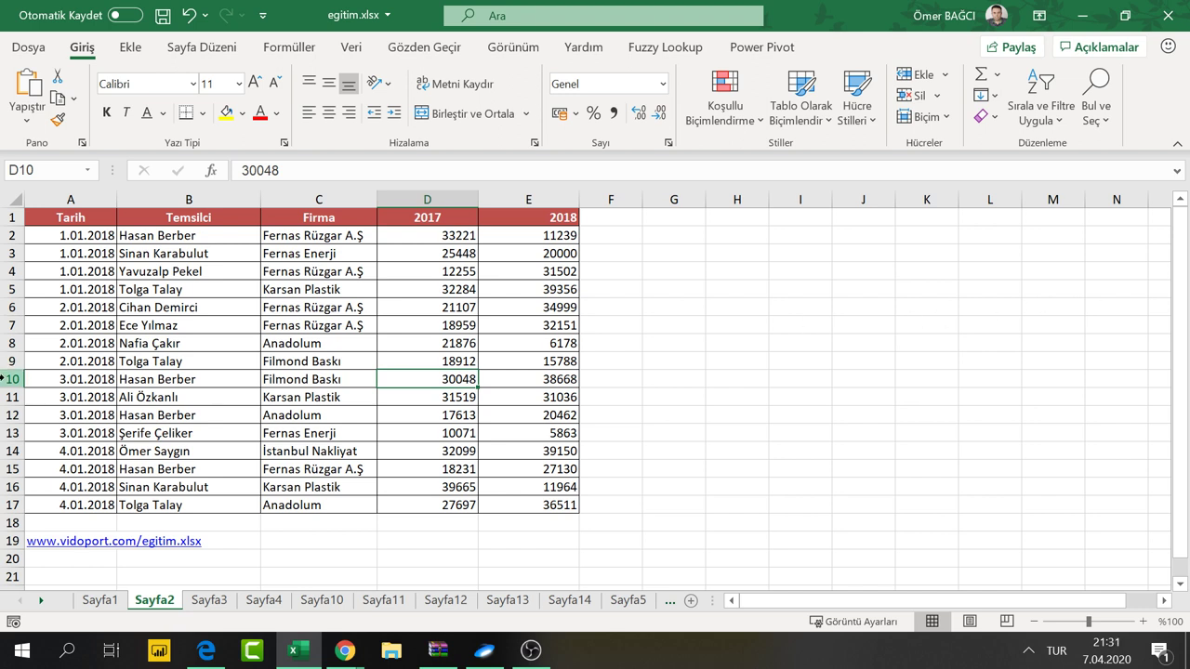
pyautogui.keyDown('ctrl'); pyautogui.scroll(6, 214, 424); pyautogui.keyUp('ctrl')
pyautogui.scroll(-3, 239, 363)
pyautogui.scroll(-3, 245, 362)
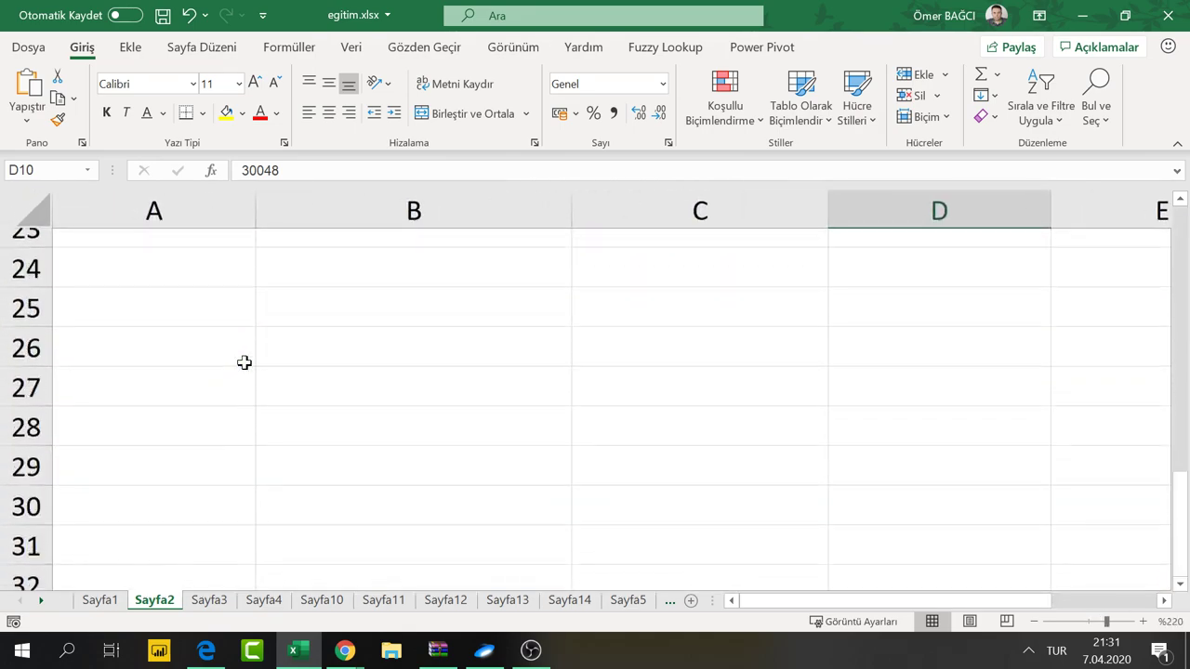
pyautogui.scroll(2, 244, 362)
pyautogui.scroll(1, 249, 370)
pyautogui.keyDown('ctrl'); pyautogui.scroll(2, 249, 370); pyautogui.keyUp('ctrl')
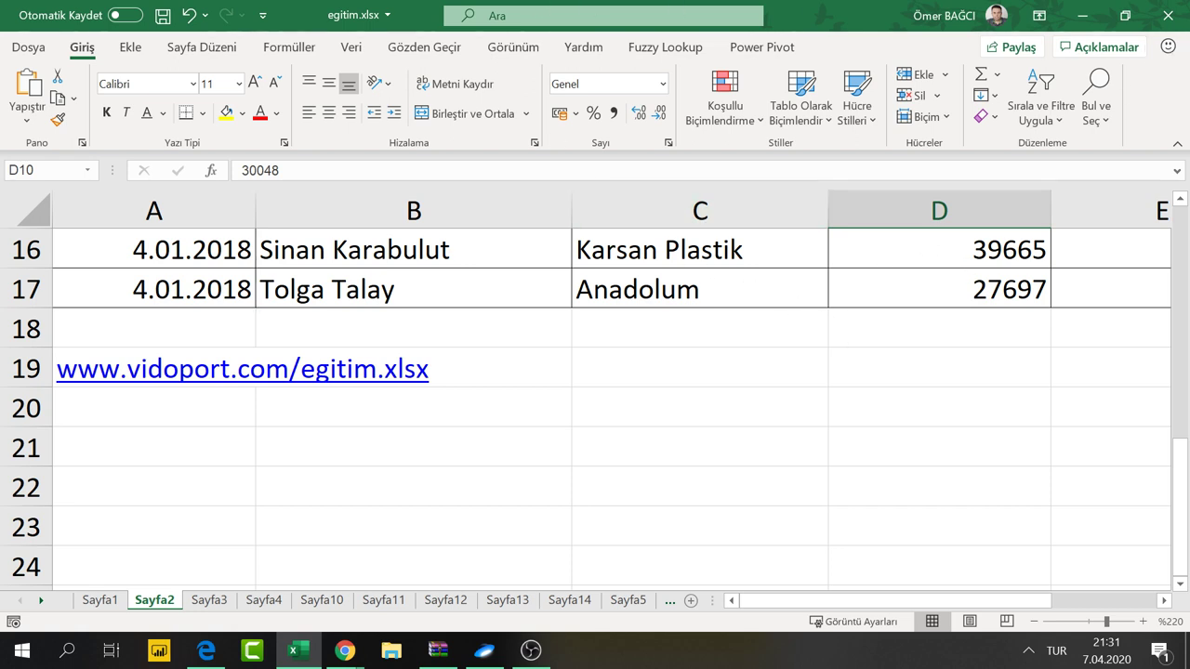
pyautogui.hotkey('alt', 'Tab')
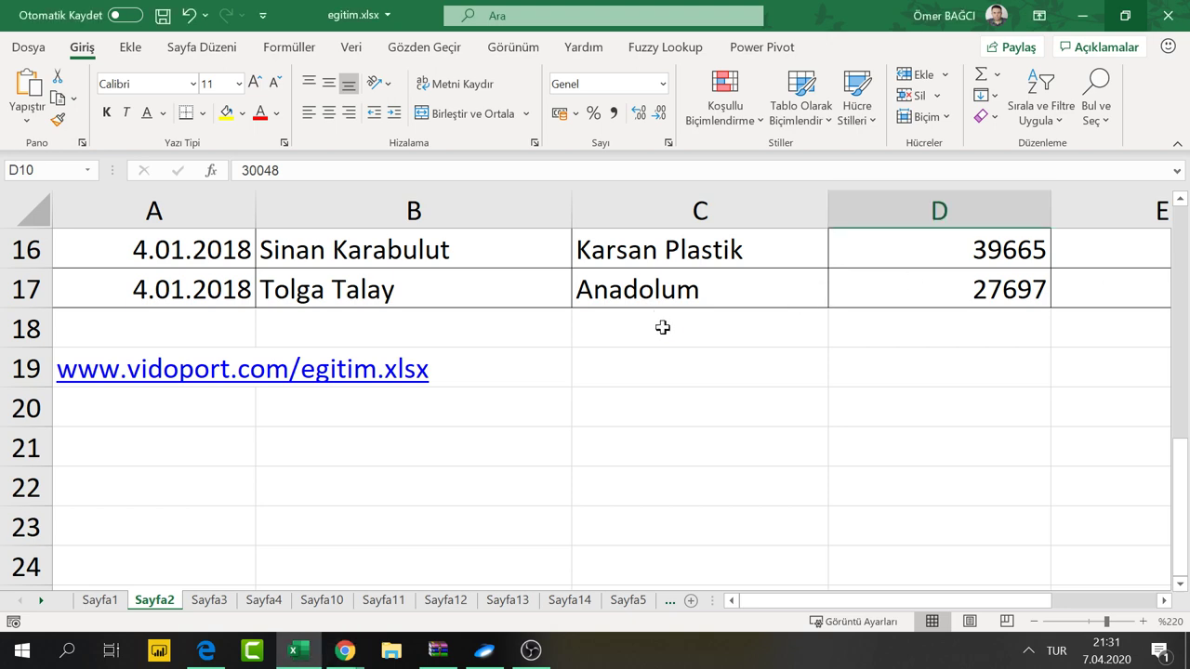
pyautogui.keyDown('ctrl'); pyautogui.scroll(-2, 661, 326); pyautogui.keyUp('ctrl')
pyautogui.keyDown('ctrl'); pyautogui.scroll(-1, 665, 331); pyautogui.keyUp('ctrl')
pyautogui.keyDown('ctrl'); pyautogui.scroll(-2, 670, 336); pyautogui.keyUp('ctrl')
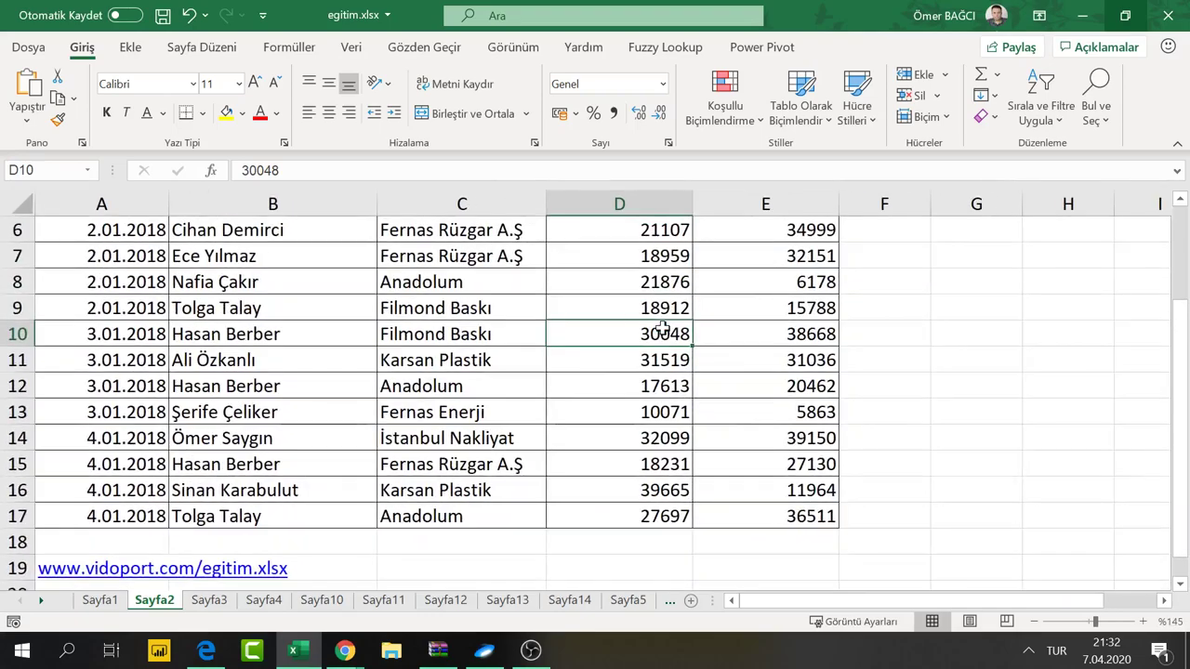
pyautogui.keyDown('ctrl'); pyautogui.scroll(-1, 666, 331); pyautogui.keyUp('ctrl')
pyautogui.keyDown('ctrl'); pyautogui.scroll(-1, 662, 327); pyautogui.keyUp('ctrl')
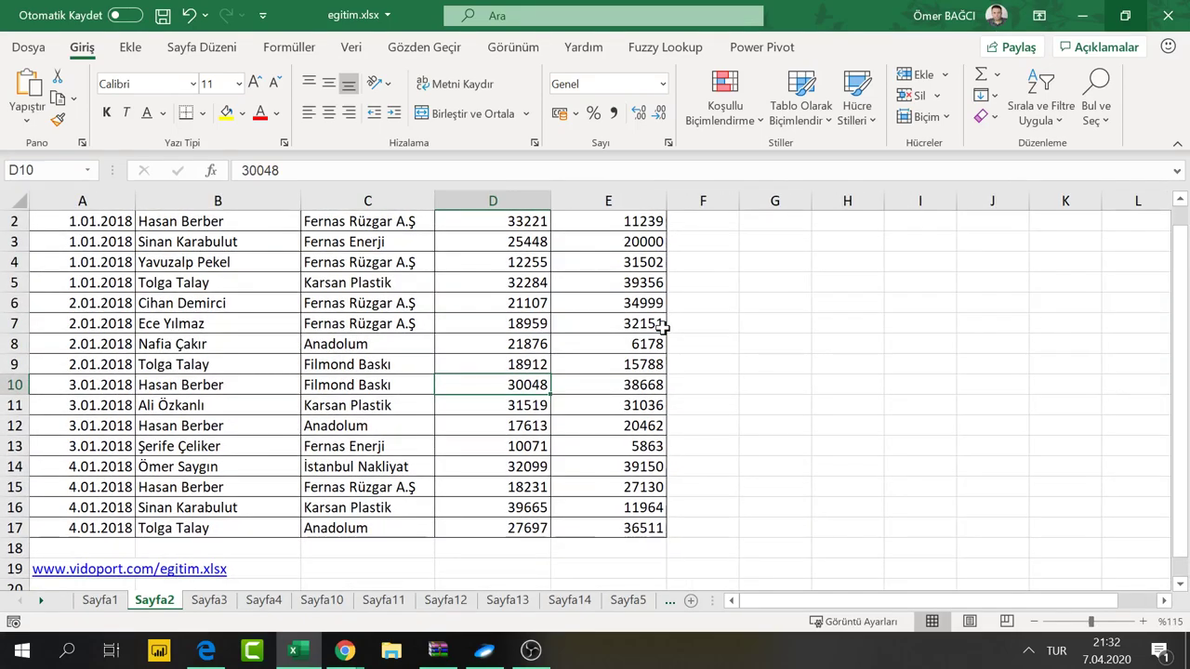
pyautogui.keyDown('ctrl'); pyautogui.scroll(-1, 662, 327); pyautogui.keyUp('ctrl')
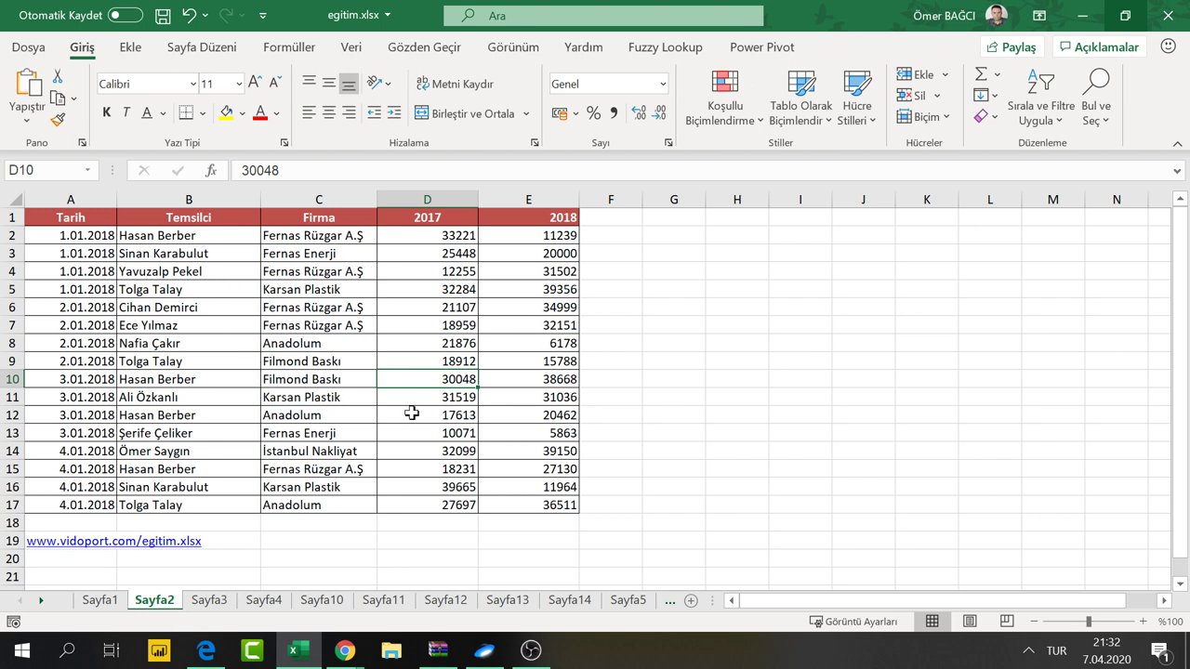
# Left-align headers B1:C1 (Temsilci, Firma) and right-align D1:E1 (2017, 2018) to match their data
pyautogui.click(175, 216)
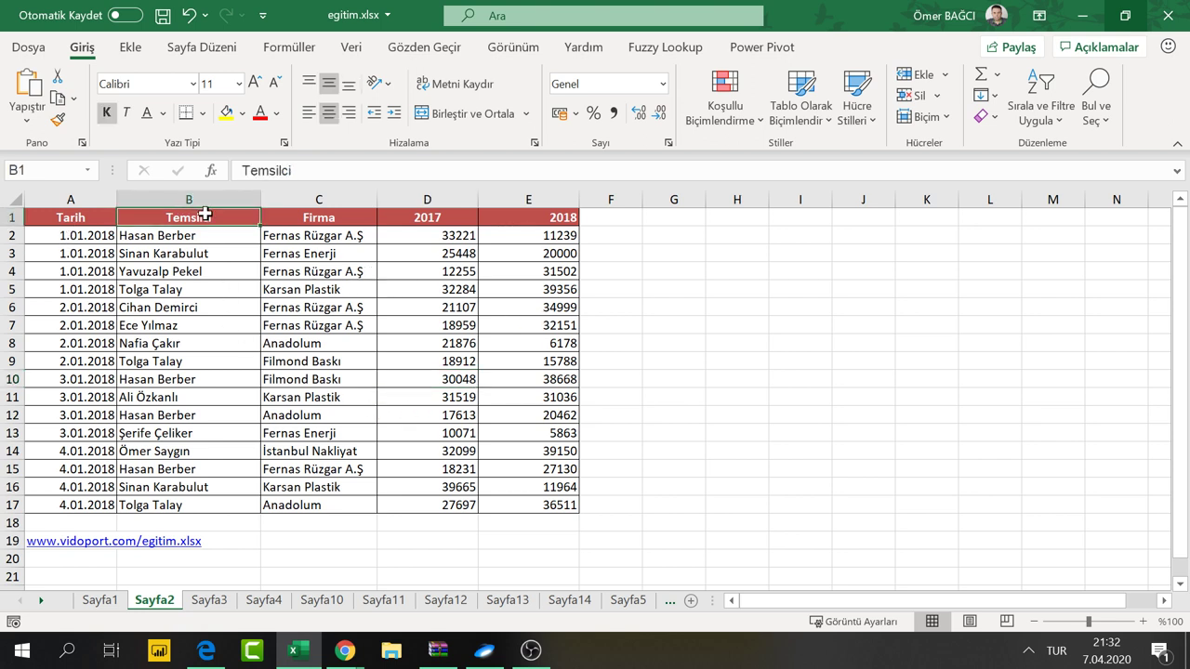
pyautogui.moveTo(176, 216)
pyautogui.mouseDown()
pyautogui.moveTo(276, 234)
pyautogui.moveTo(365, 221)
pyautogui.mouseUp()
pyautogui.keyDown('ctrl'); pyautogui.scroll(1, 276, 234); pyautogui.keyUp('ctrl')
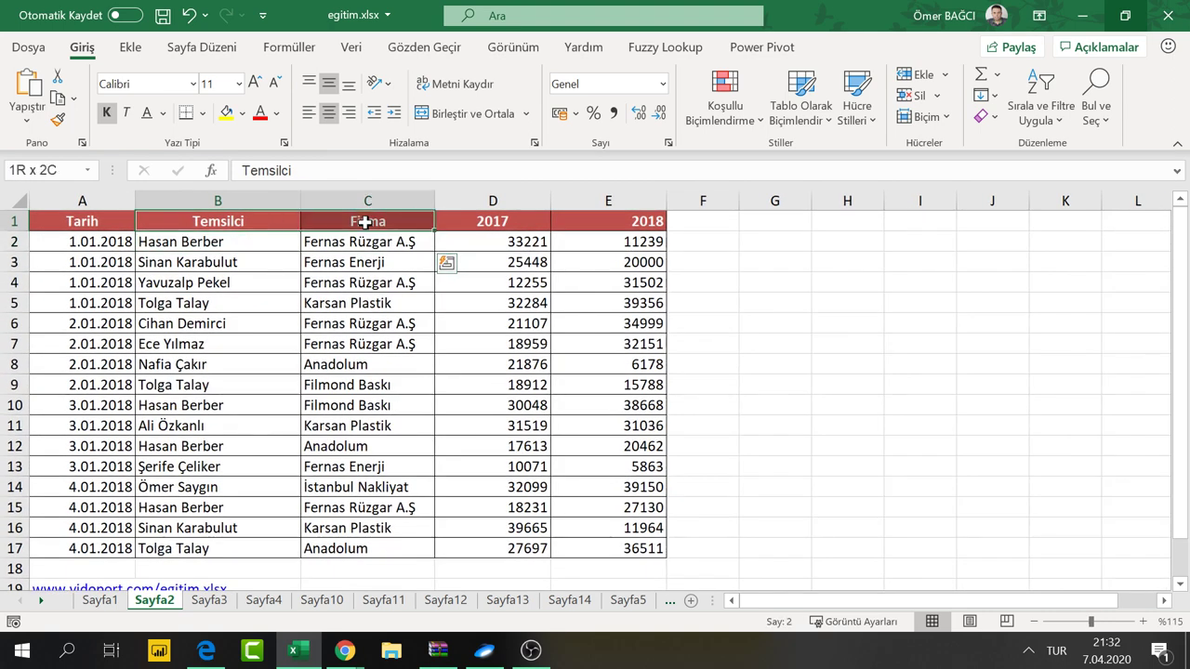
pyautogui.click(306, 112)
pyautogui.moveTo(521, 221); pyautogui.dragTo(603, 224)
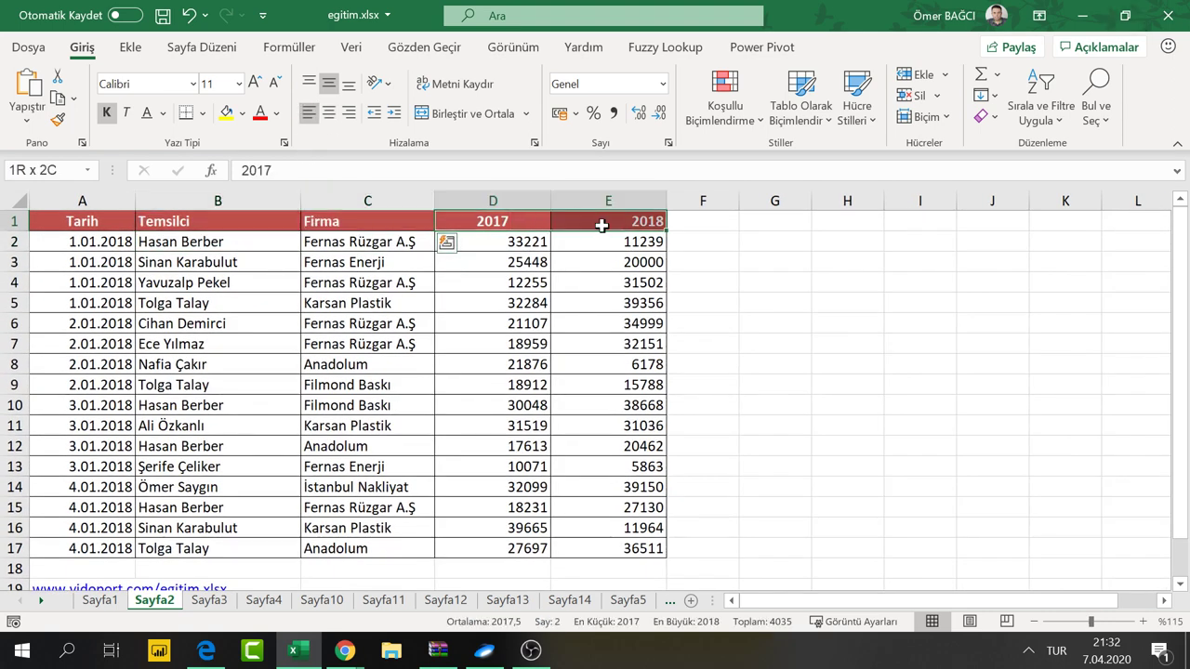
pyautogui.click(349, 113)
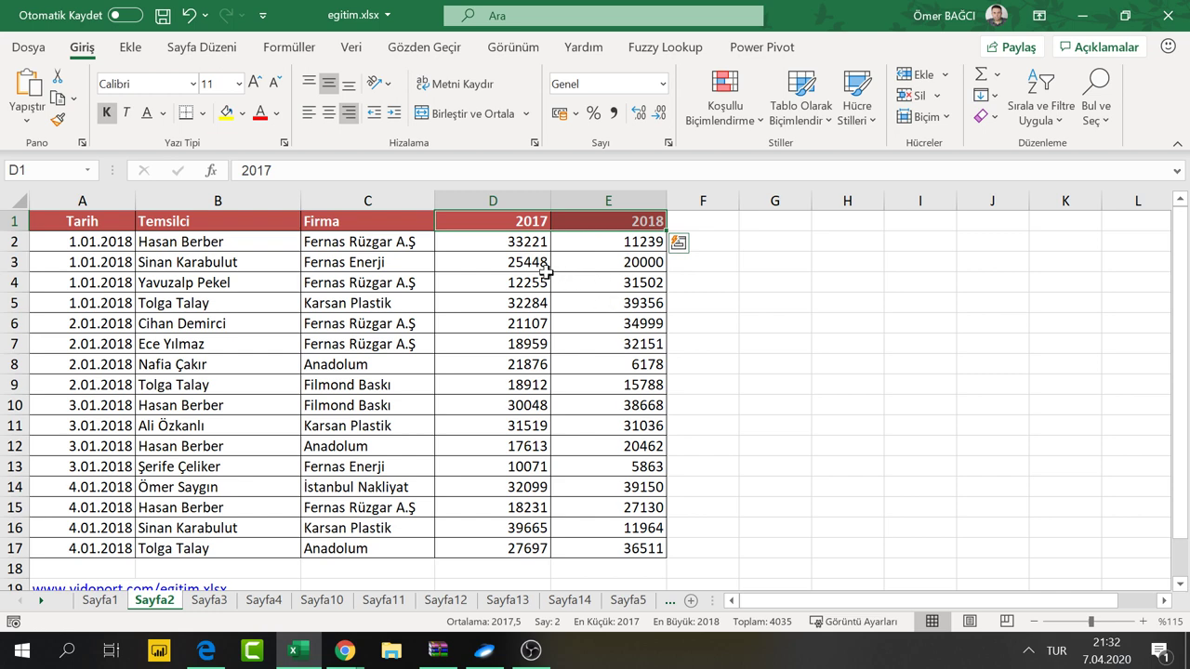
pyautogui.click(357, 339)
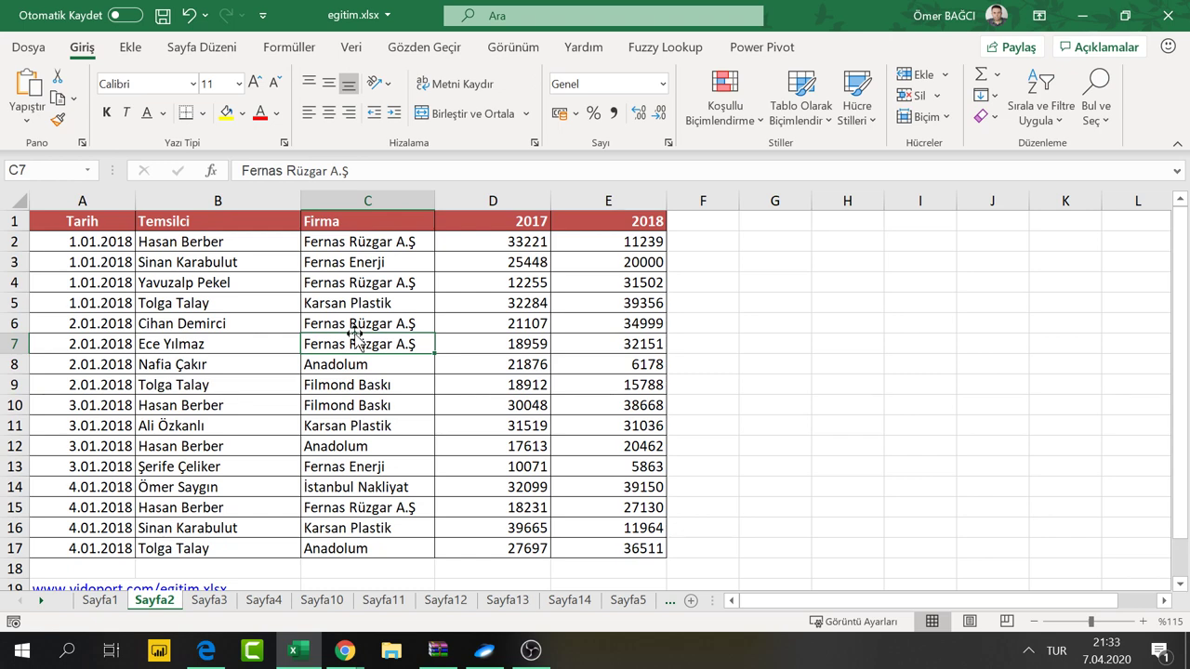
pyautogui.hotkey('ctrl', 'space')
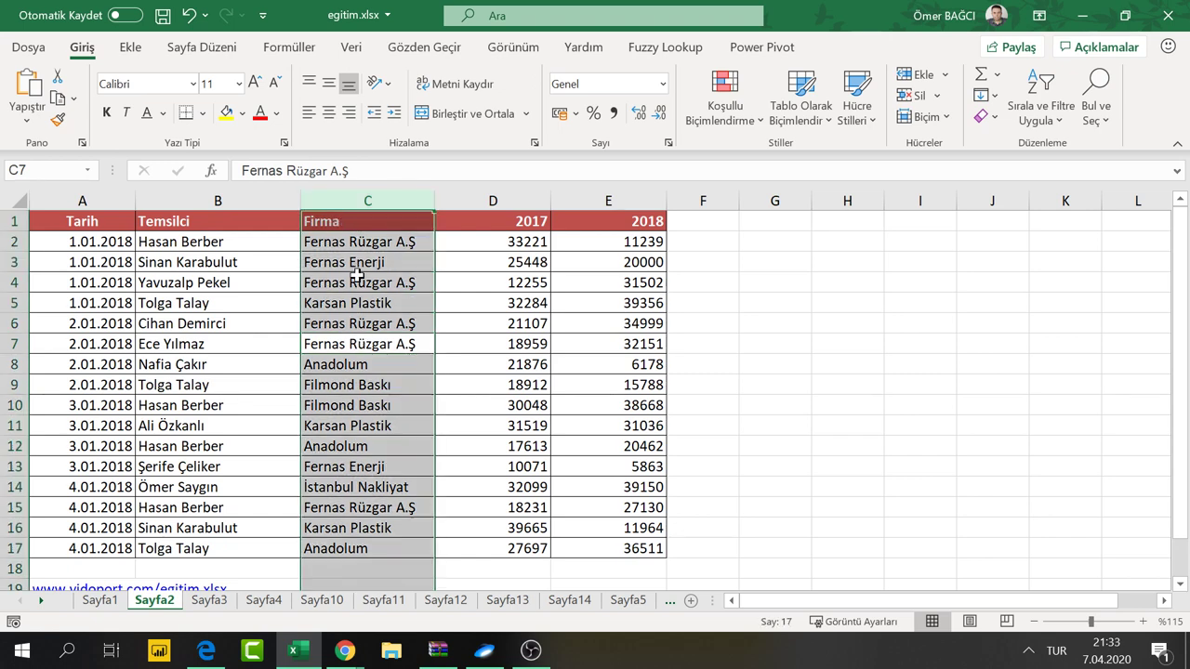
pyautogui.click(357, 322)
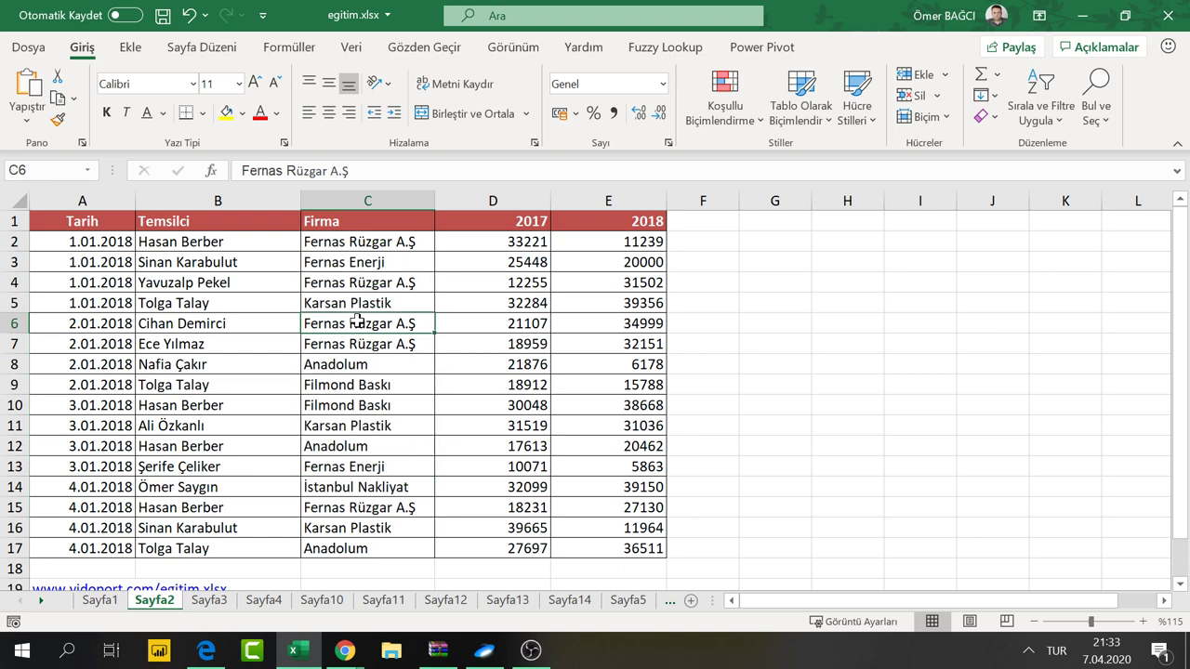
pyautogui.hotkey('shift', 'space')
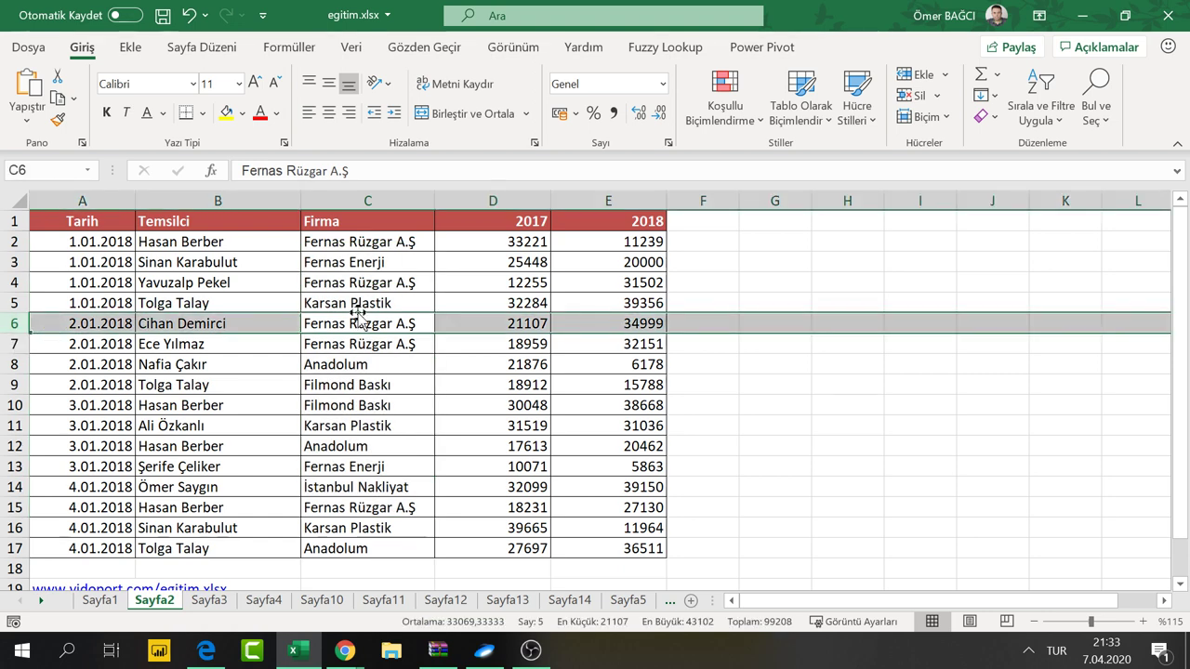
pyautogui.click(344, 344)
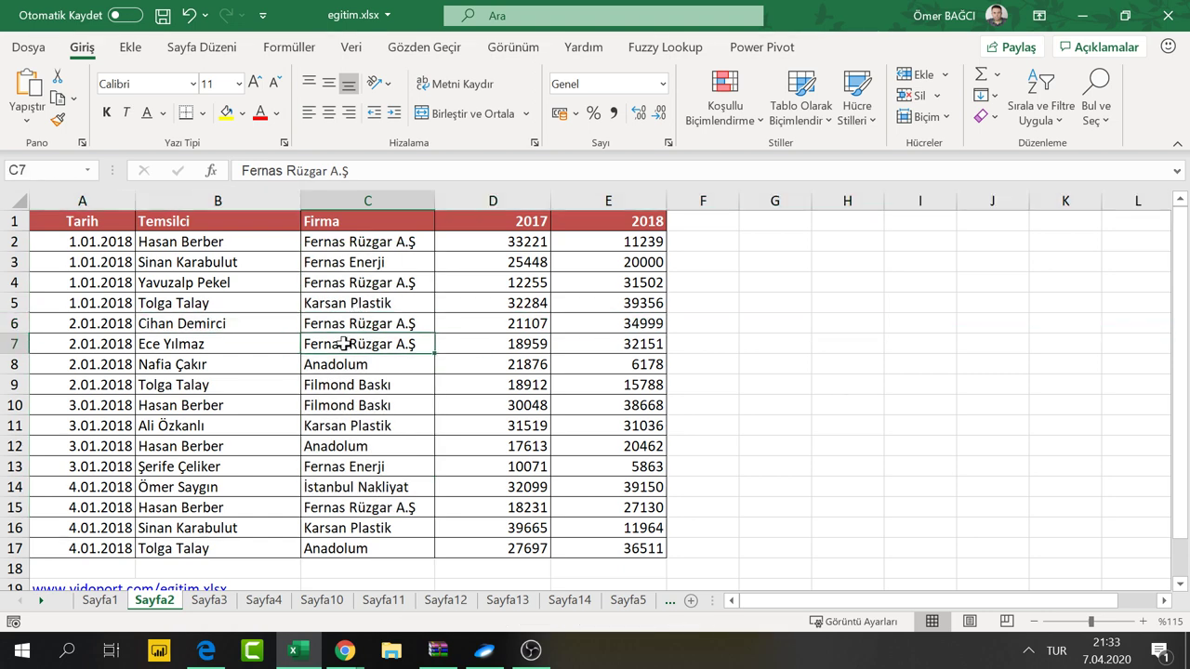
pyautogui.hotkey('ctrl', 'a')
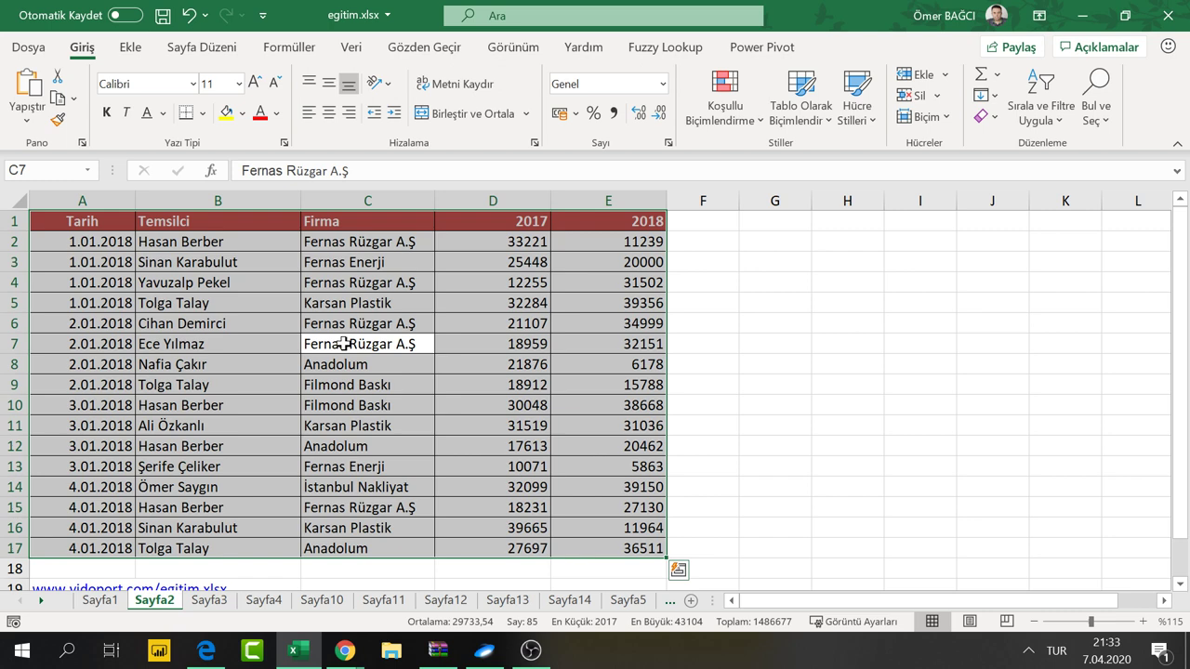
pyautogui.press('XF86AudioPlay')
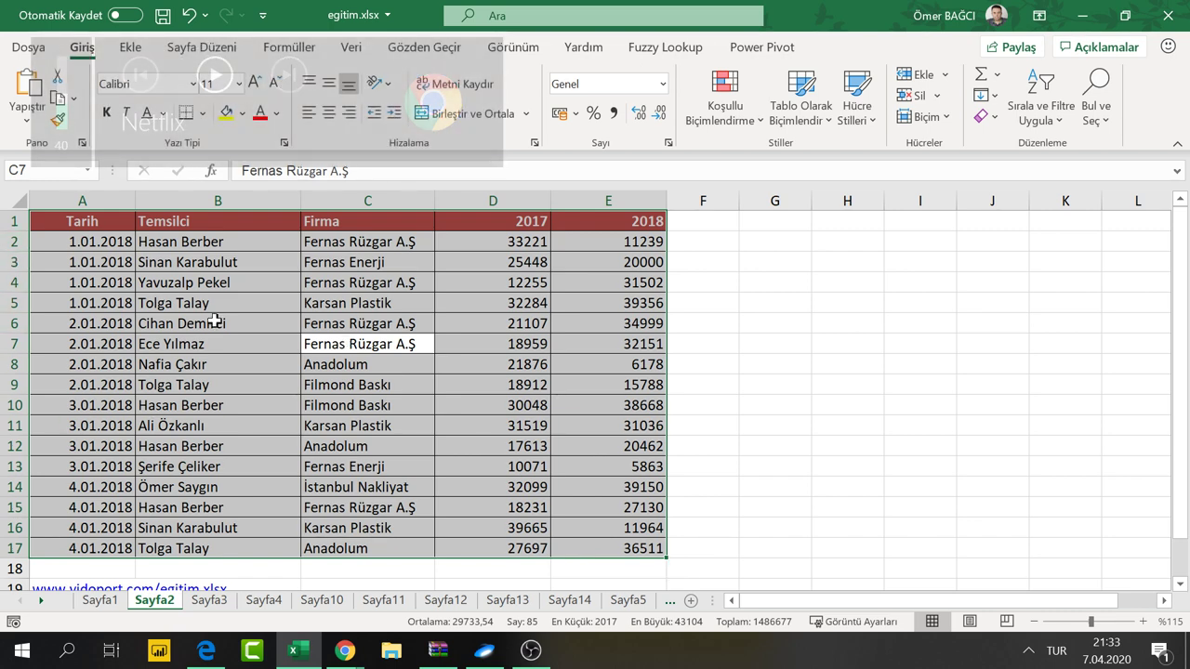
pyautogui.click(393, 386)
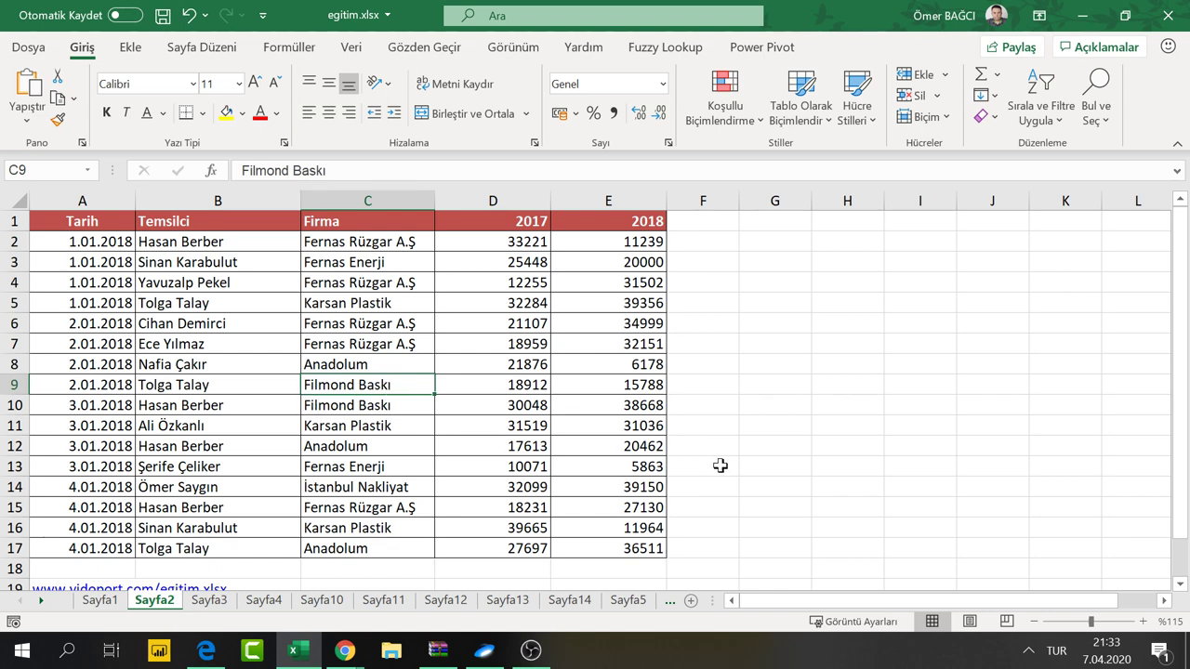
pyautogui.hotkey('alt', 'Tab')
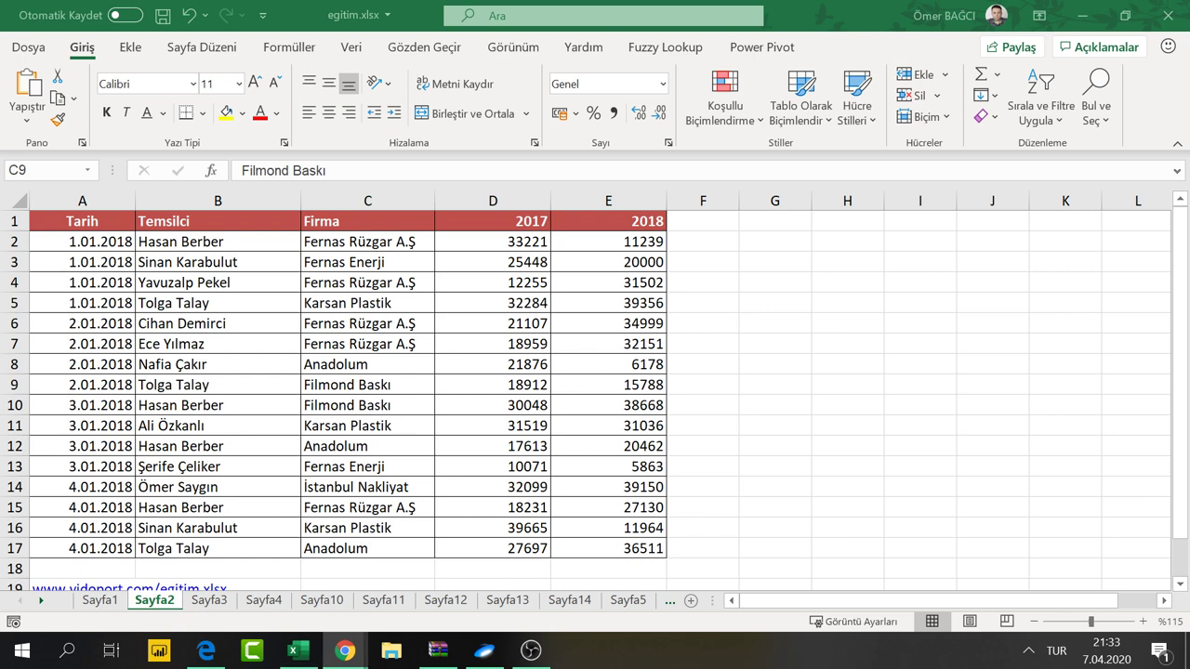
pyautogui.hotkey('alt', 'Tab')
pyautogui.click(499, 340)
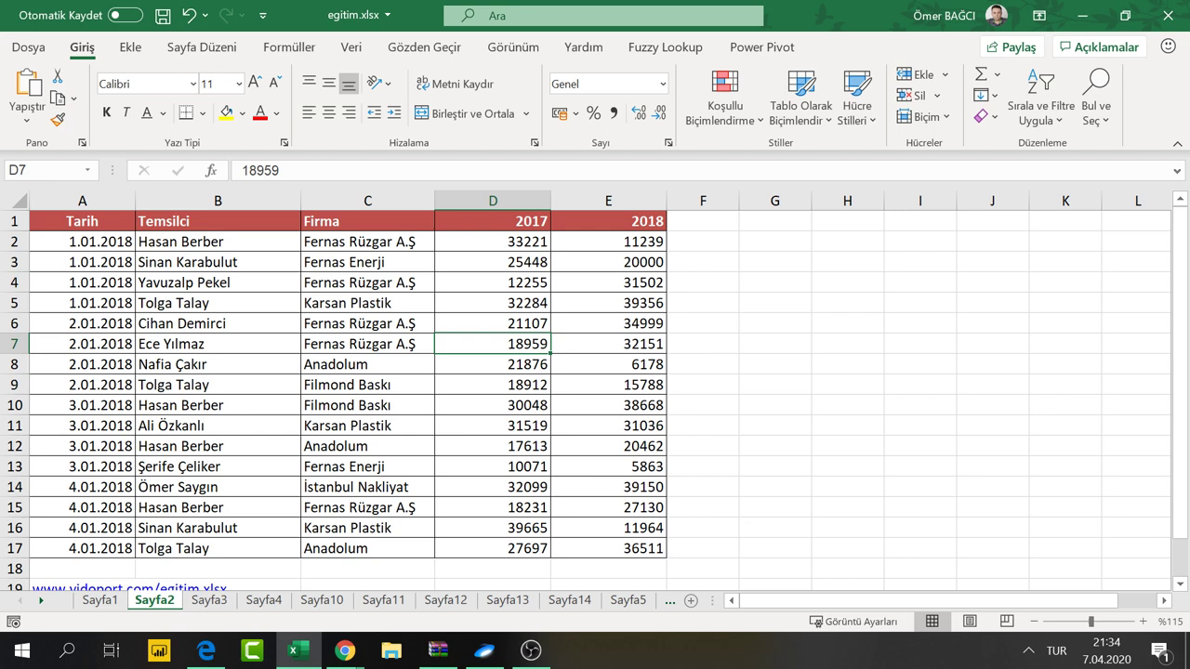
pyautogui.hotkey('alt', 'Tab')
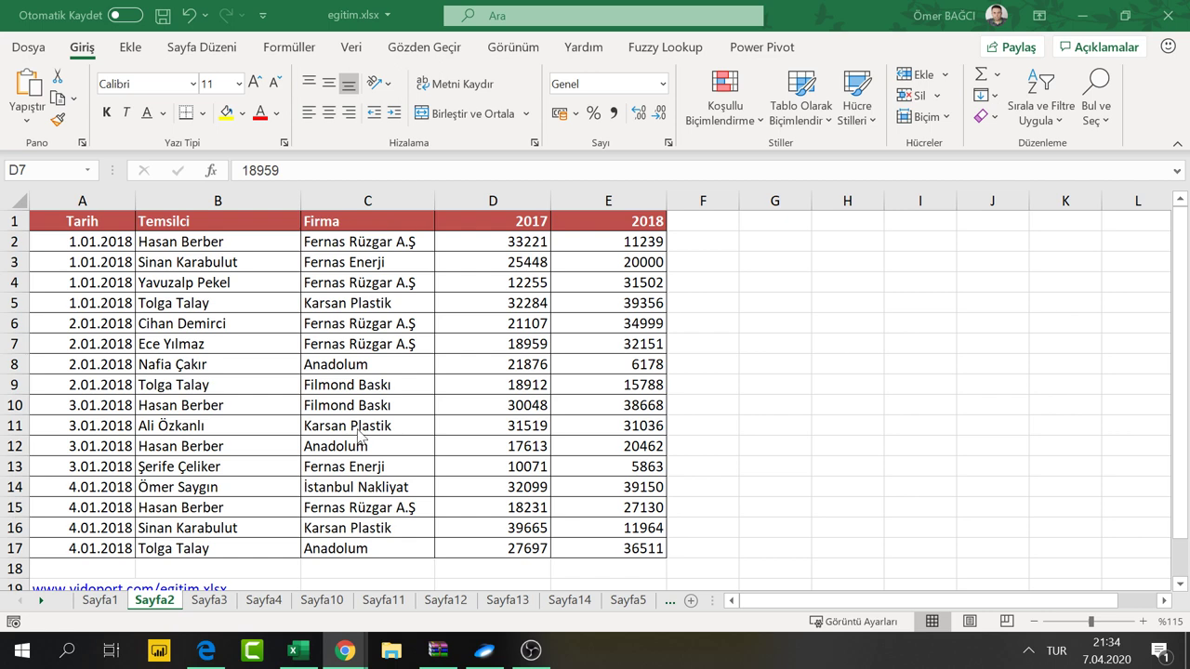
pyautogui.hotkey('alt', 'Tab')
pyautogui.hotkey('ctrl', 'a')
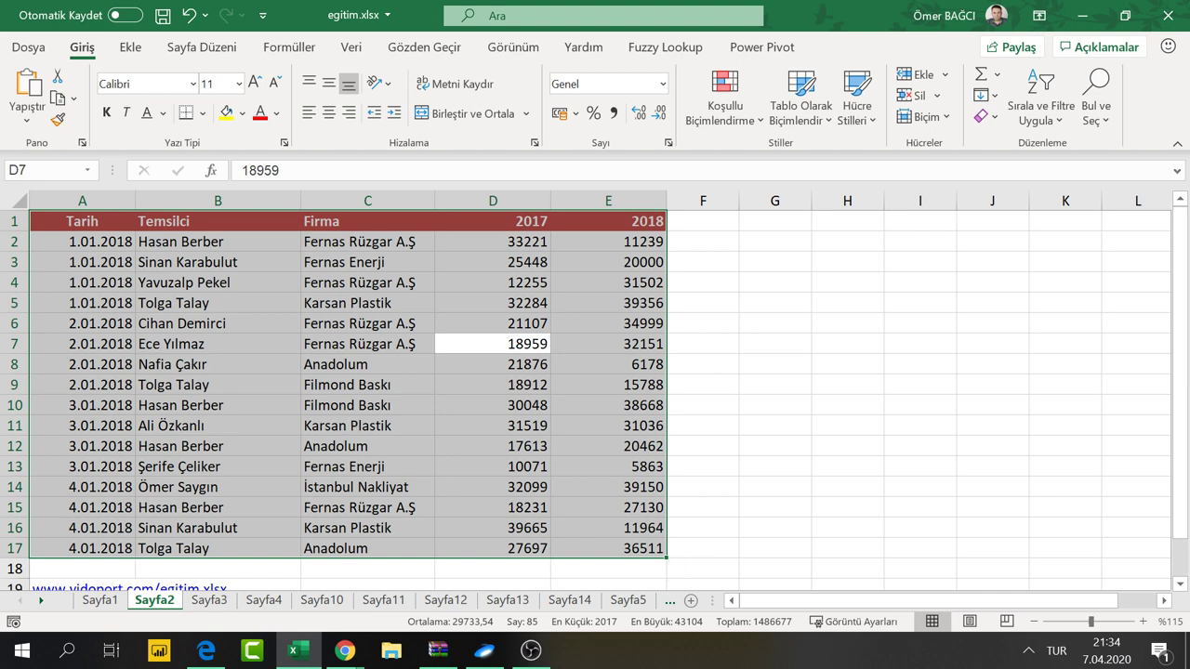
pyautogui.click(476, 304)
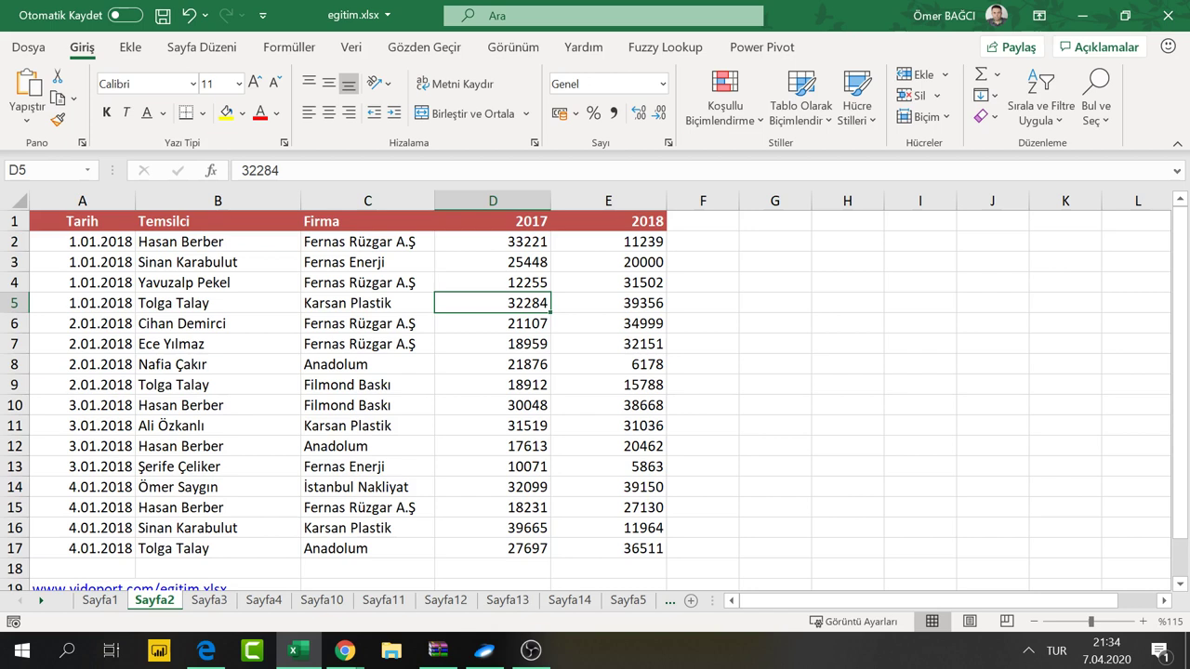
# Apply Number format with thousands separators and two decimals to the amounts in D2:E17
pyautogui.moveTo(521, 241); pyautogui.dragTo(649, 540)
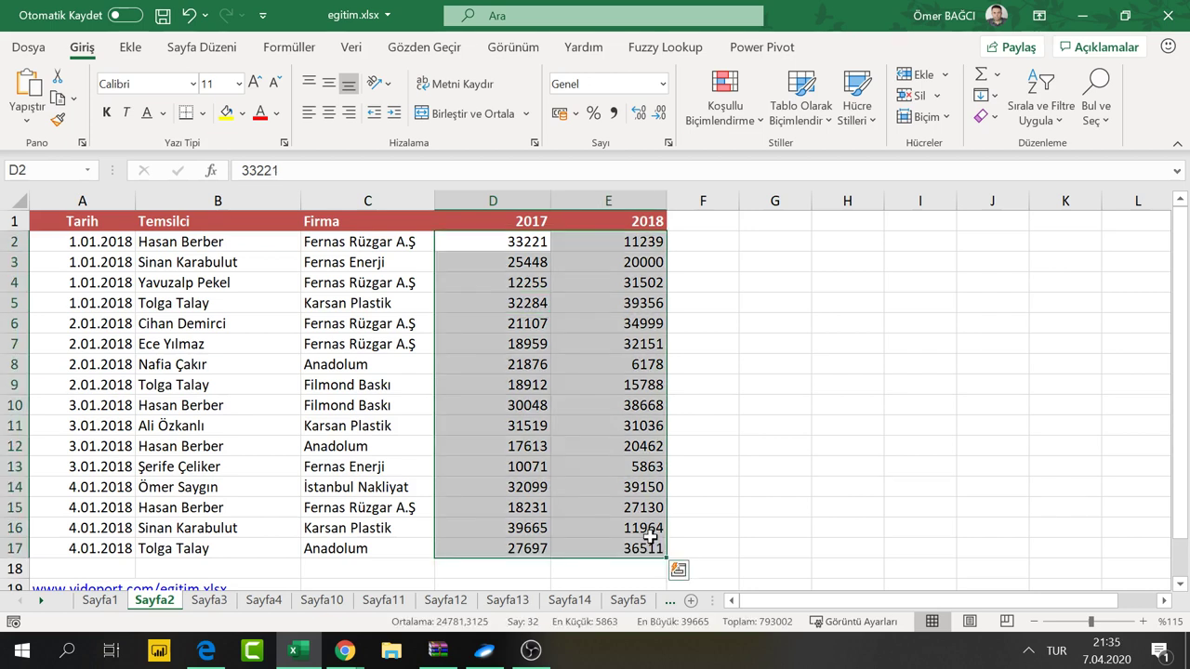
pyautogui.hotkey('ctrl', 'shift', '1')
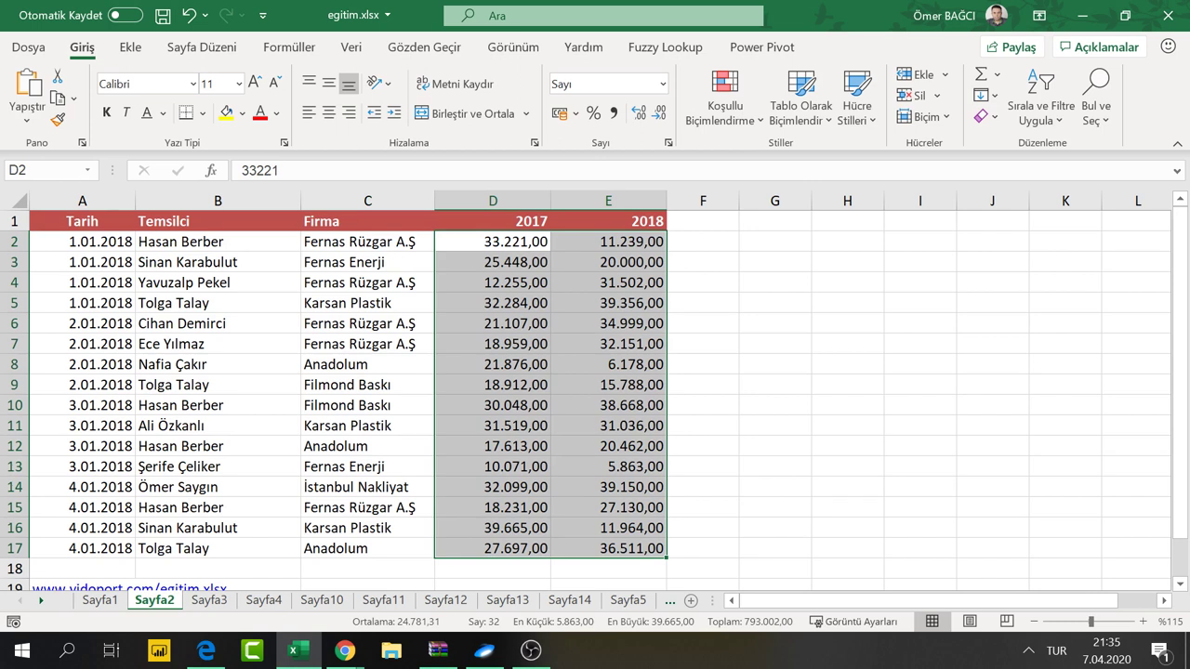
pyautogui.click(556, 266)
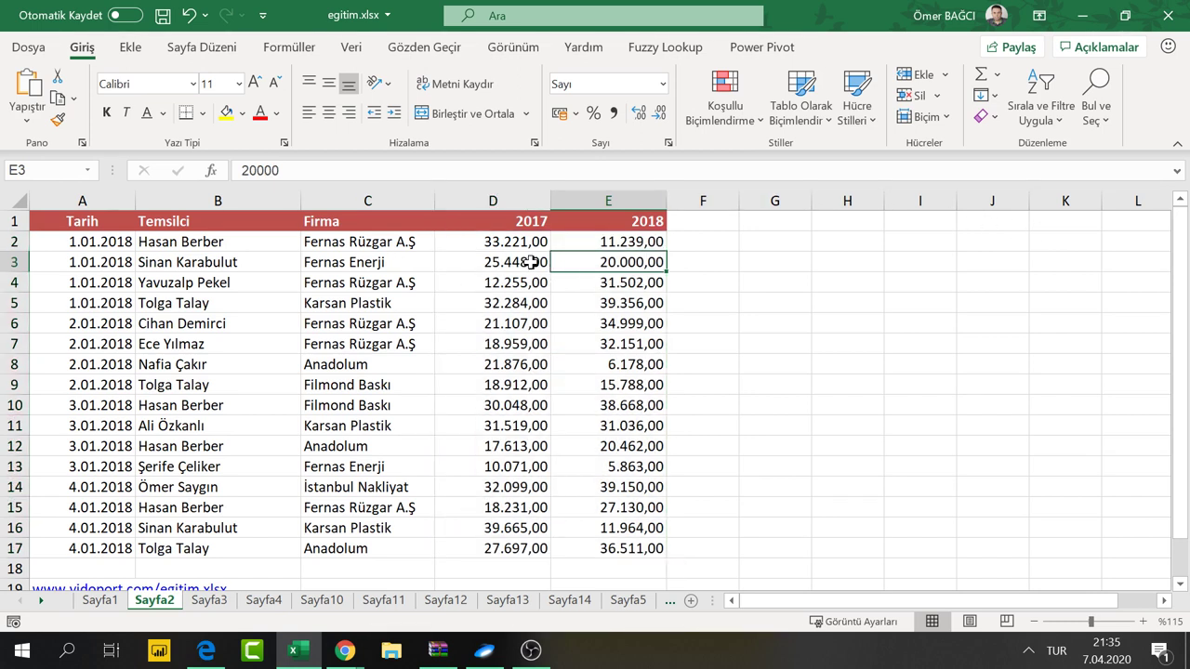
# Select the 2017 amounts in D2:D17
pyautogui.moveTo(513, 241)
pyautogui.mouseDown()
pyautogui.moveTo(488, 419)
pyautogui.moveTo(500, 523)
pyautogui.mouseUp()
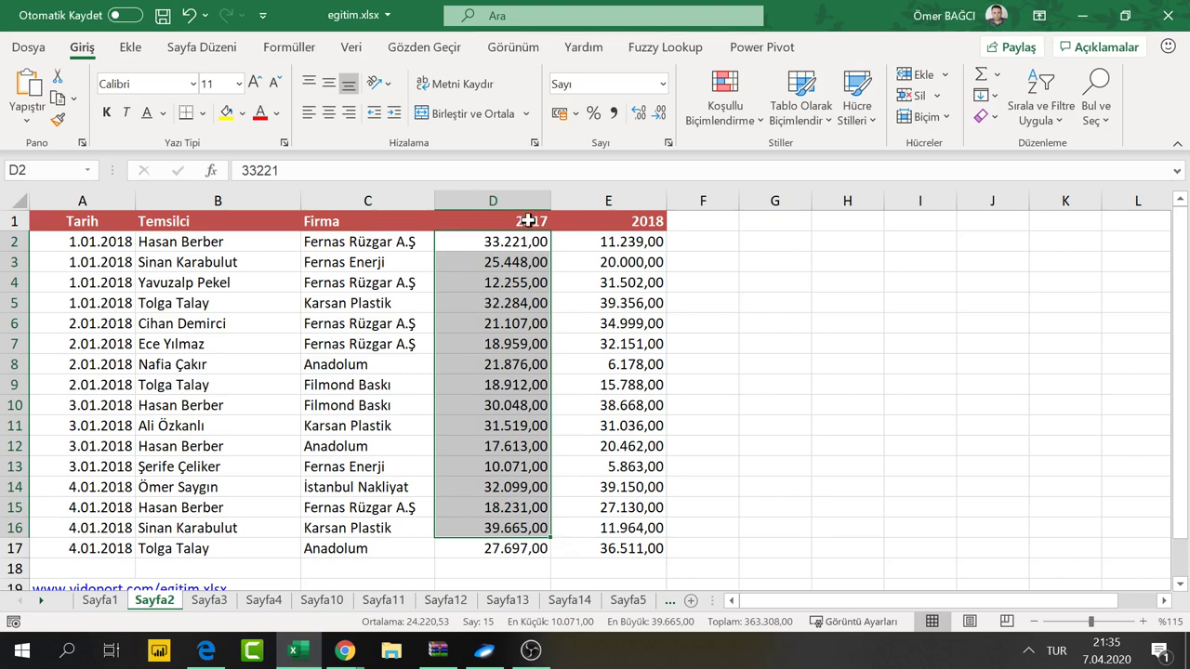
pyautogui.click(514, 259)
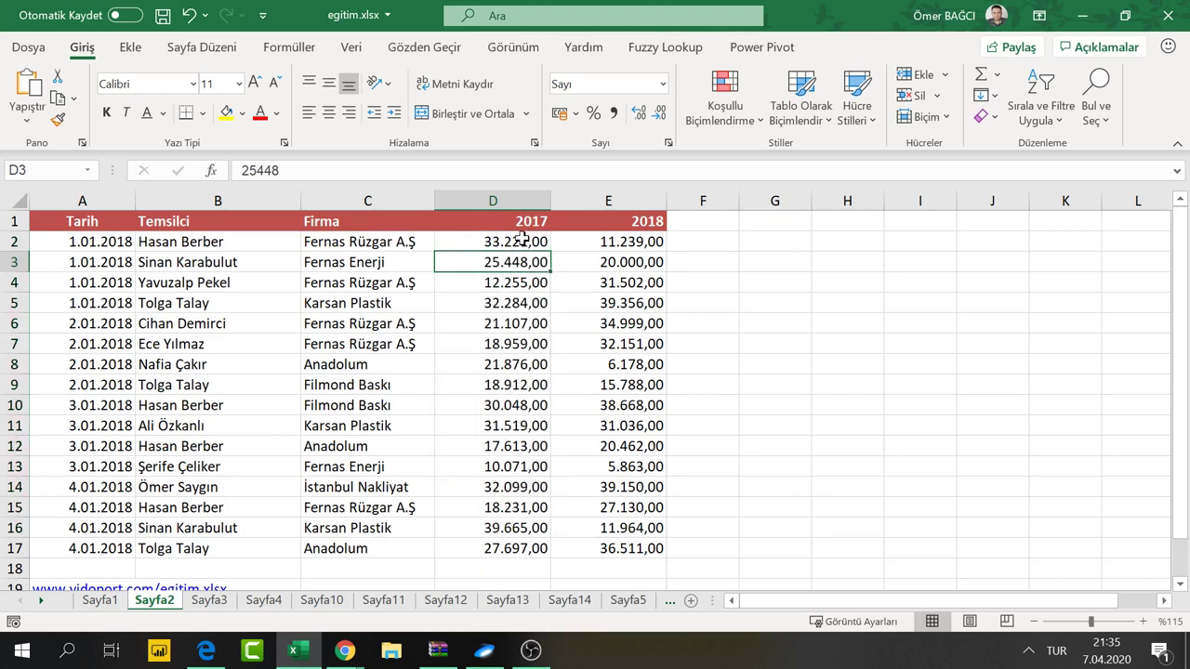
pyautogui.moveTo(522, 238); pyautogui.dragTo(513, 545)
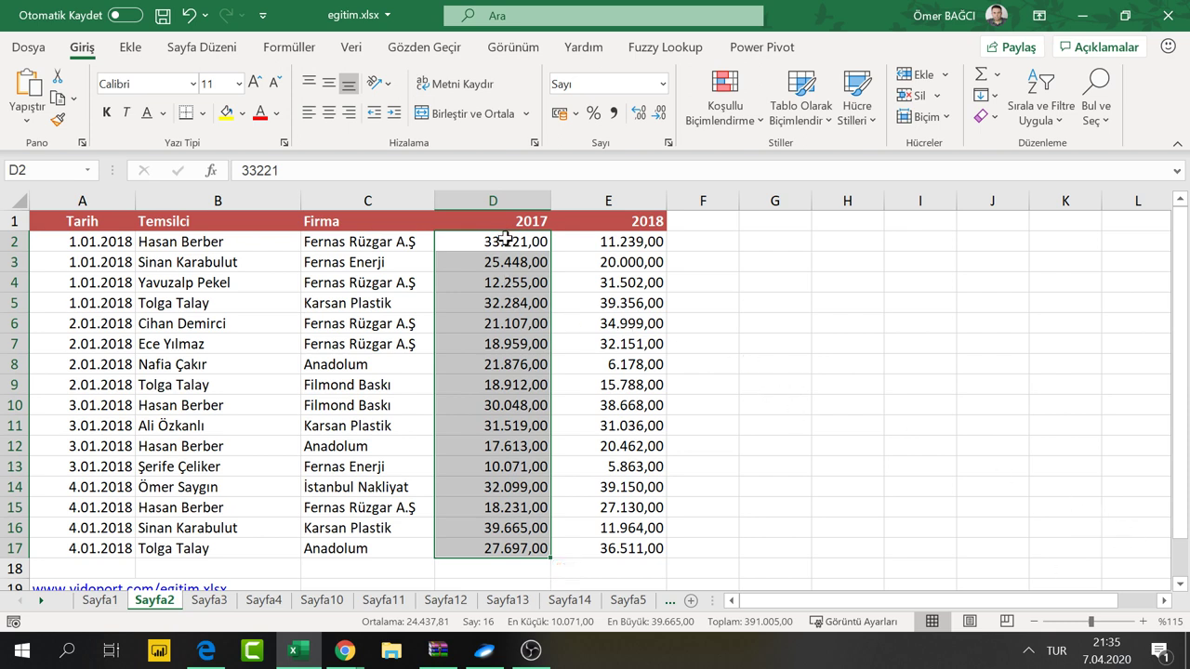
pyautogui.moveTo(505, 237)
pyautogui.mouseDown()
pyautogui.moveTo(523, 561)
pyautogui.moveTo(527, 551)
pyautogui.mouseUp()
pyautogui.click(749, 119)
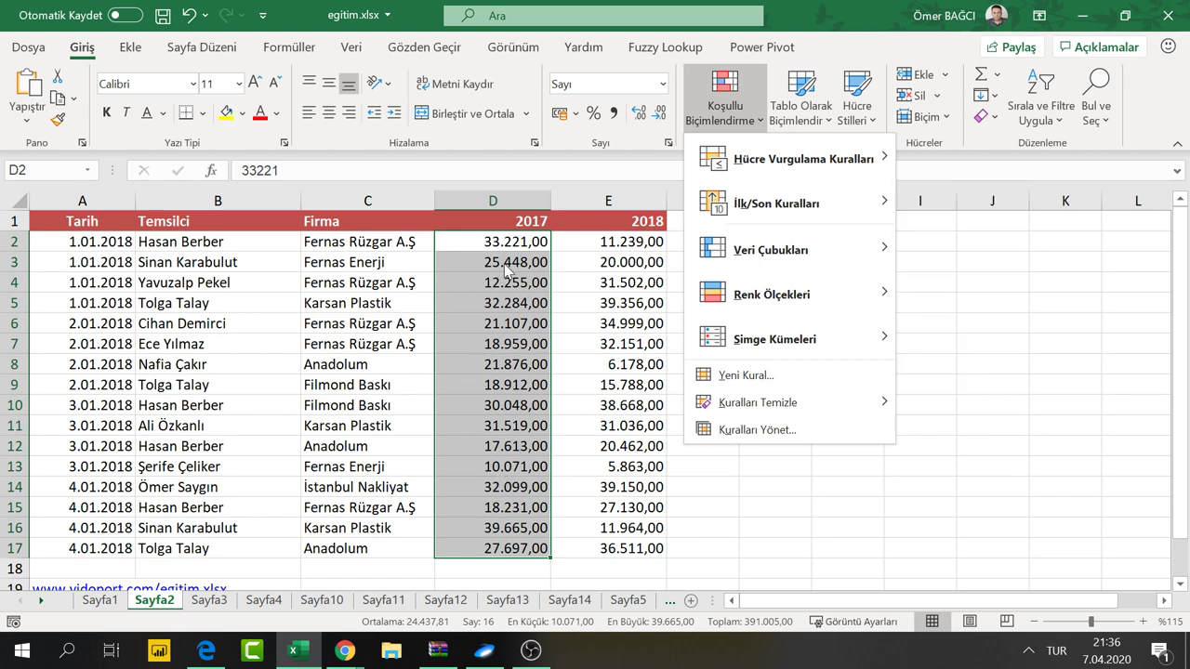
pyautogui.press('Escape')
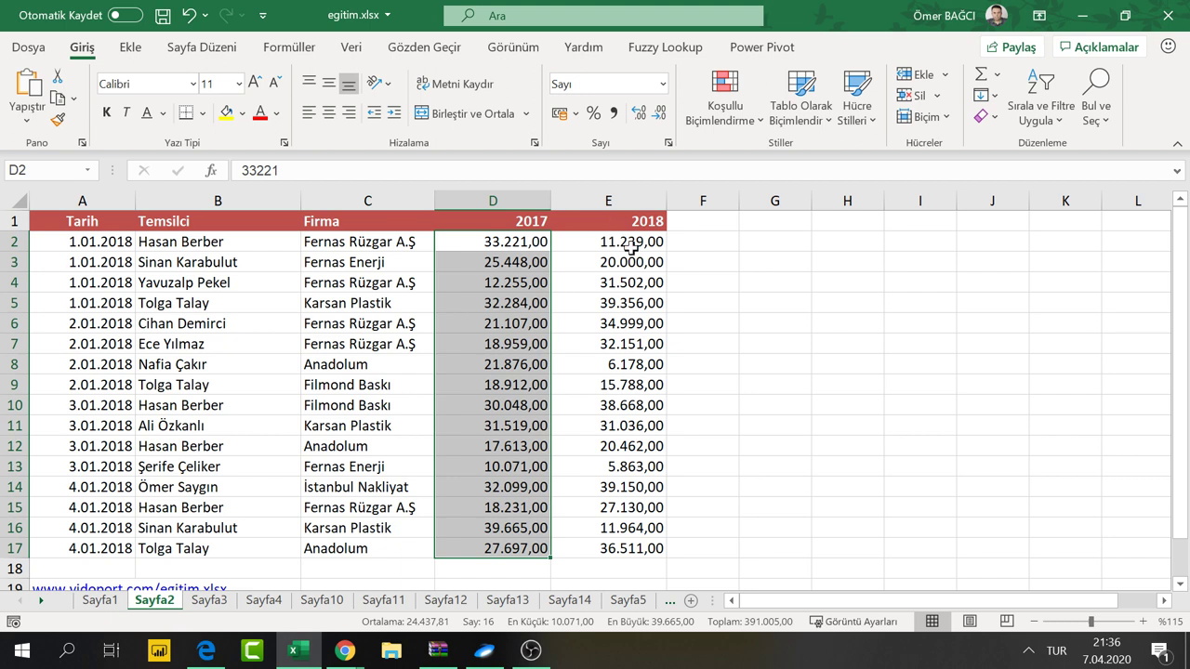
# Add a Top 5 Items rule to column D using Green Fill with Dark Green Text
pyautogui.click(726, 125)
pyautogui.moveTo(776, 203)
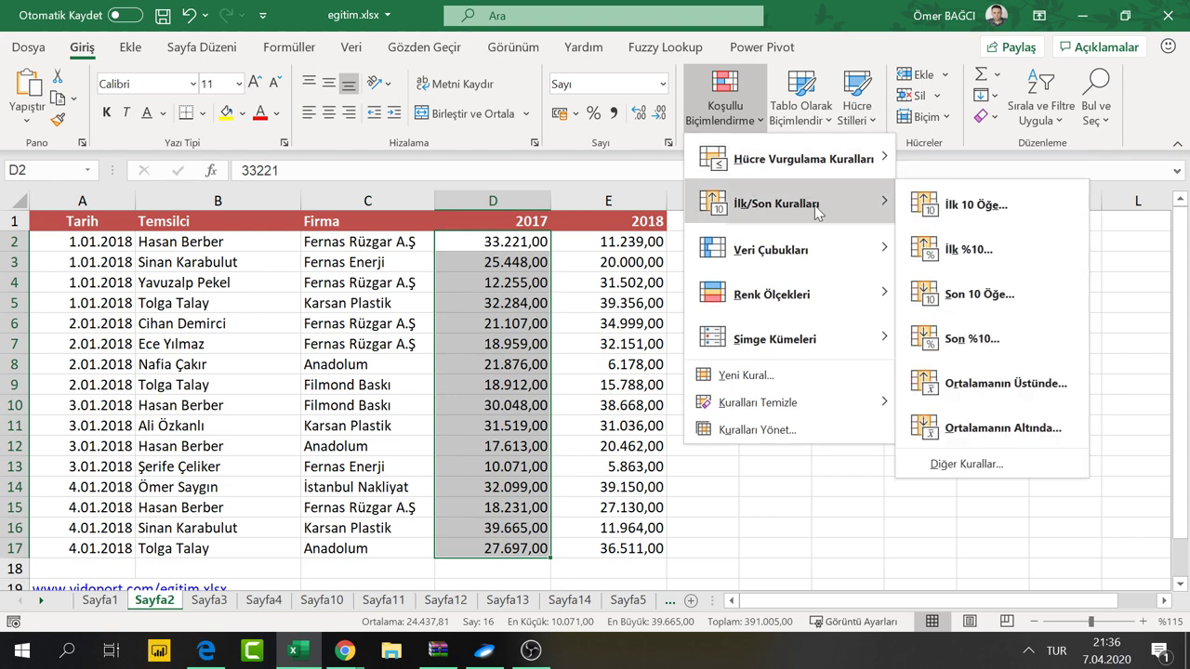
pyautogui.click(946, 206)
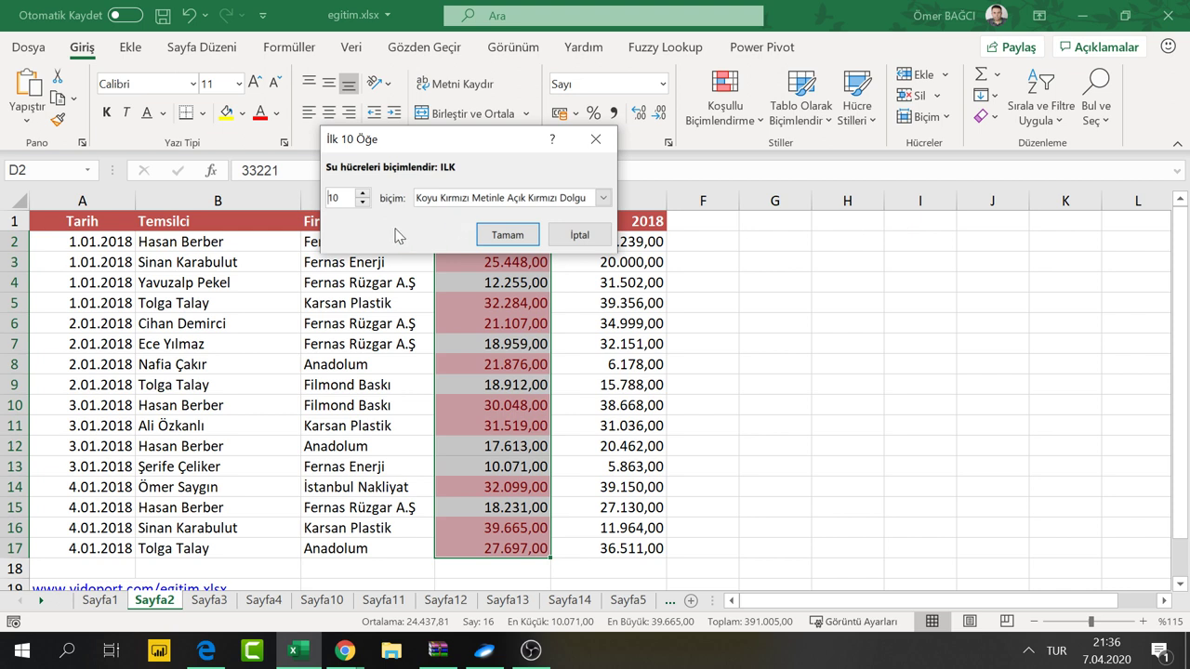
pyautogui.click(363, 203)
pyautogui.click(363, 203)
pyautogui.click(362, 202)
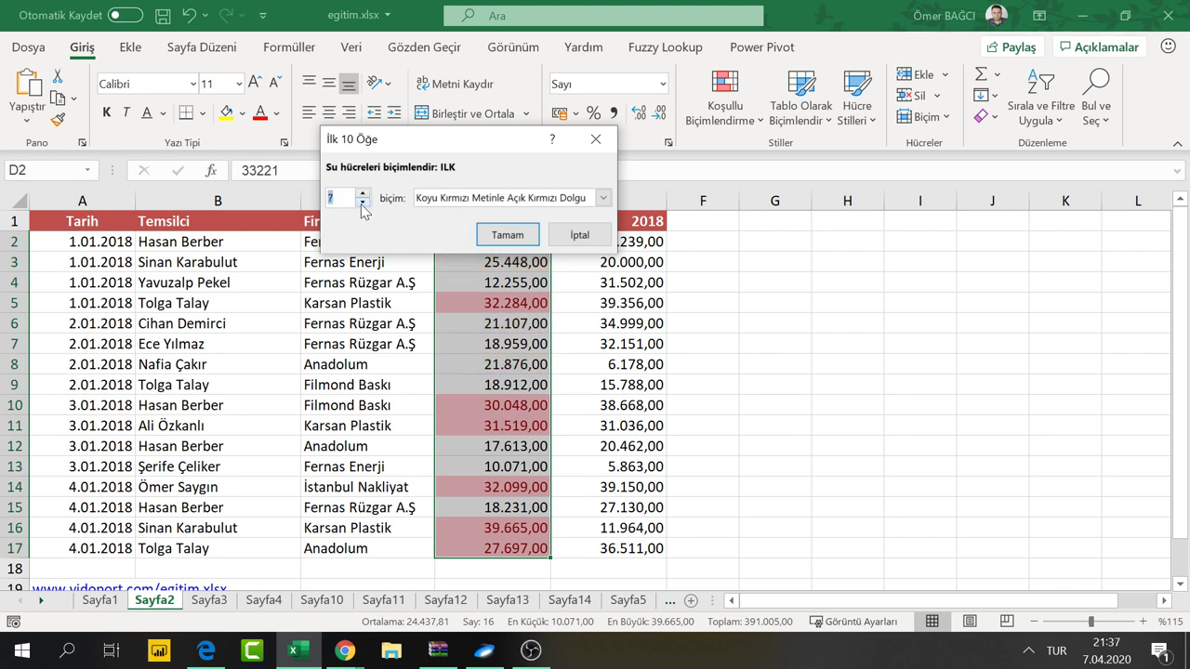
pyautogui.click(363, 203)
pyautogui.click(362, 202)
pyautogui.click(437, 203)
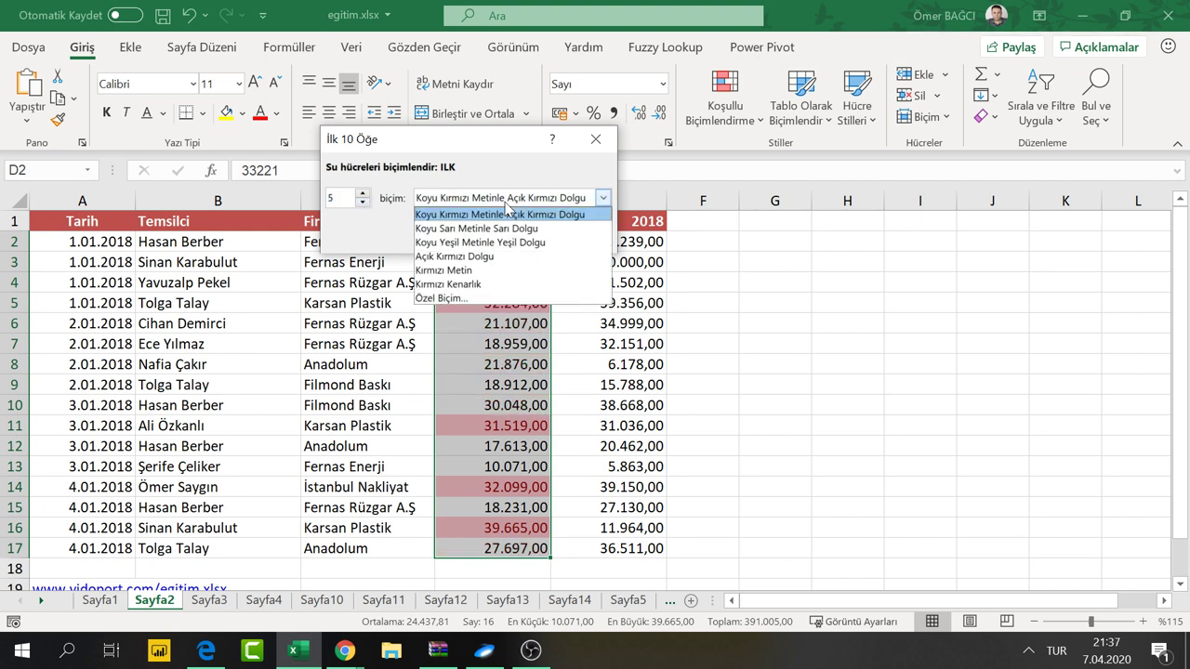
pyautogui.click(502, 242)
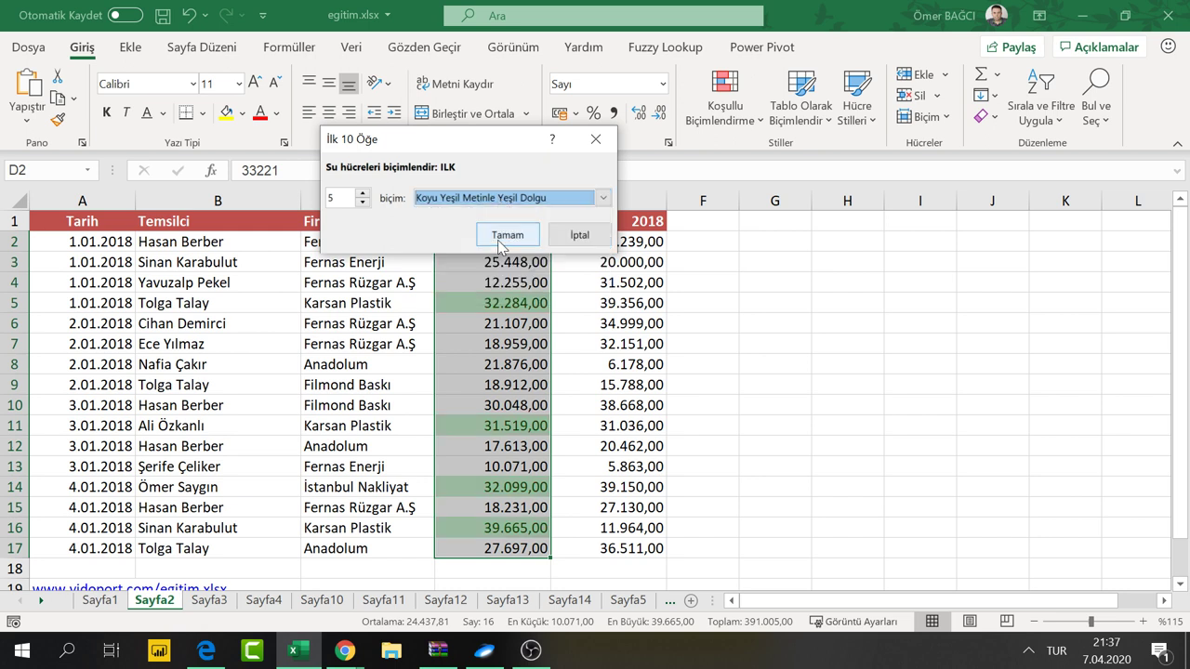
pyautogui.click(500, 240)
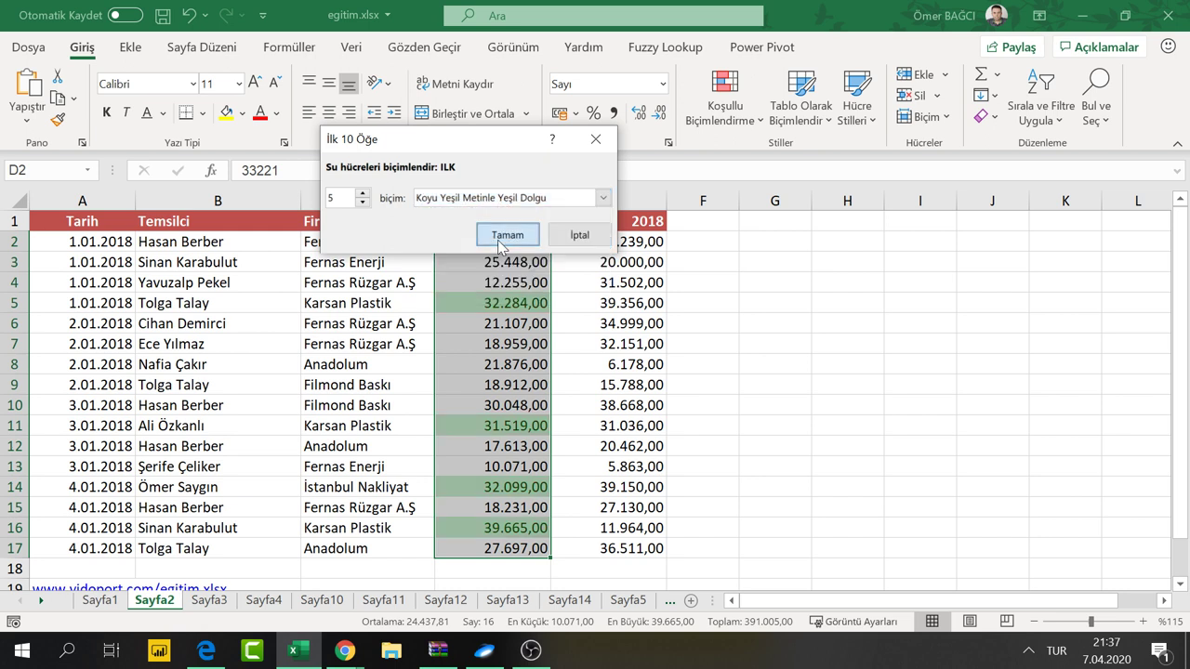
pyautogui.click(500, 242)
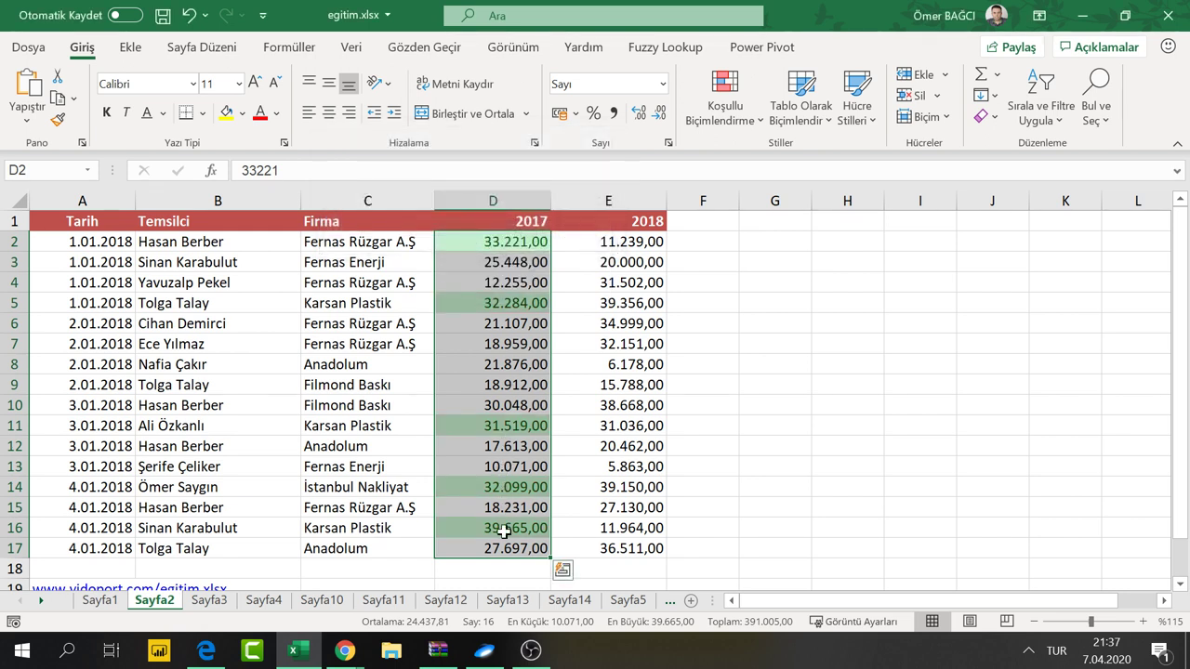
# Change header D1 from 2017 to Q1 and header E1 from 2018 to Q2
pyautogui.click(524, 220)
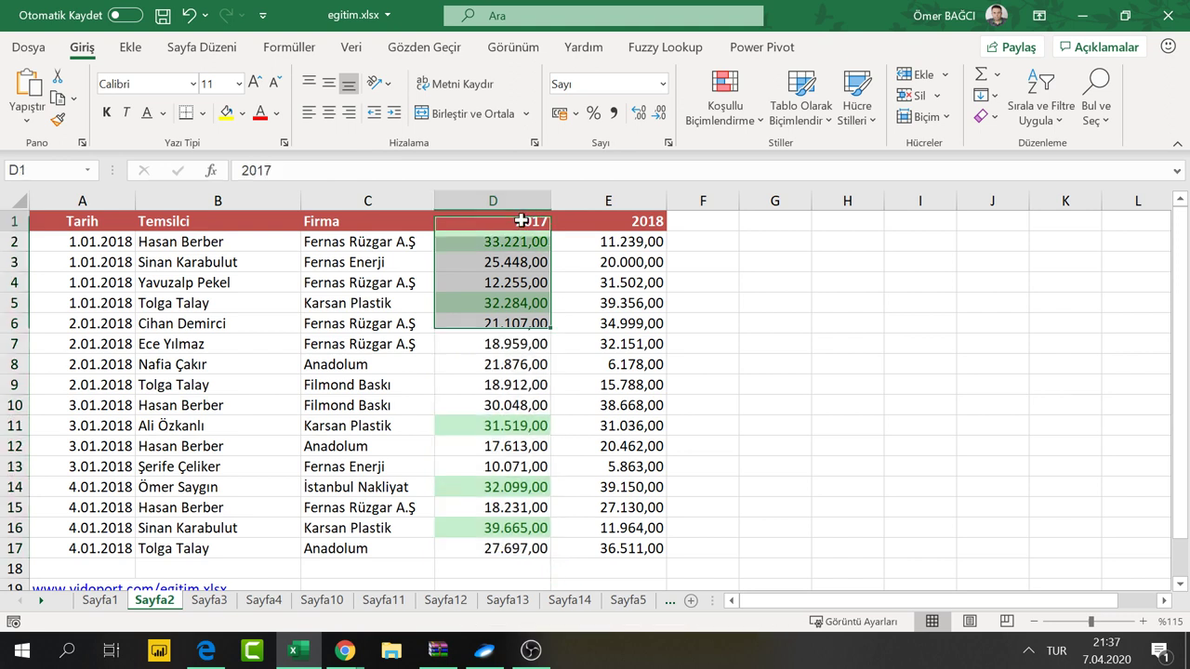
pyautogui.click(613, 221)
pyautogui.click(545, 221)
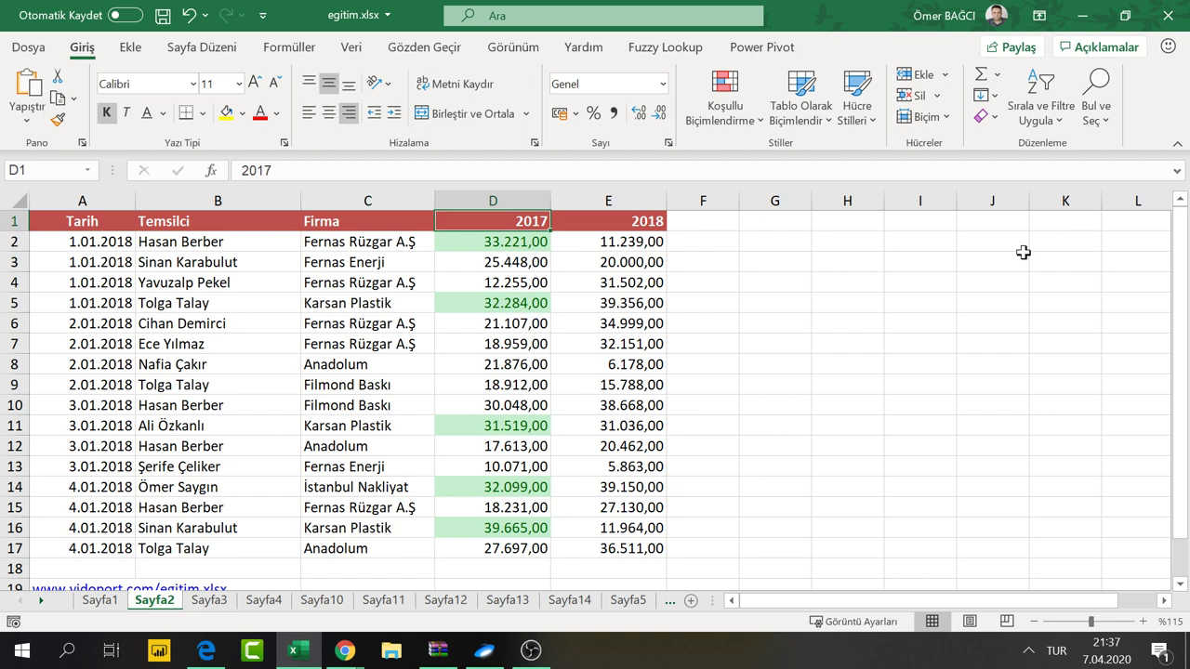
pyautogui.write('Q1')
pyautogui.press('Tab')
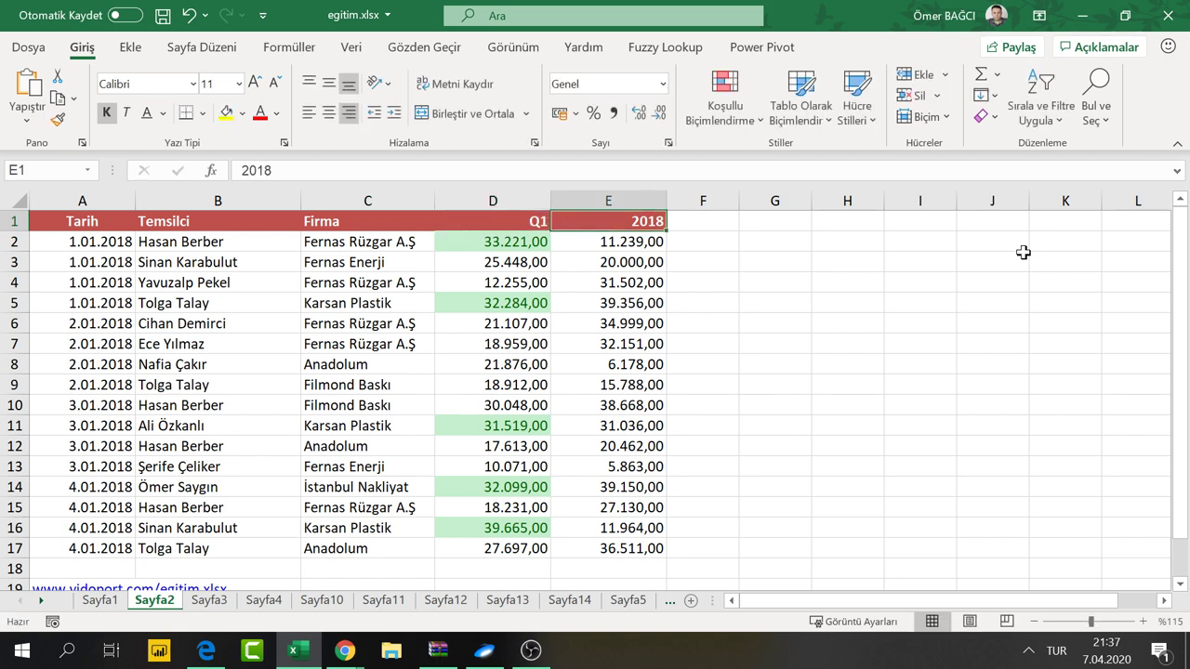
pyautogui.write('Q2')
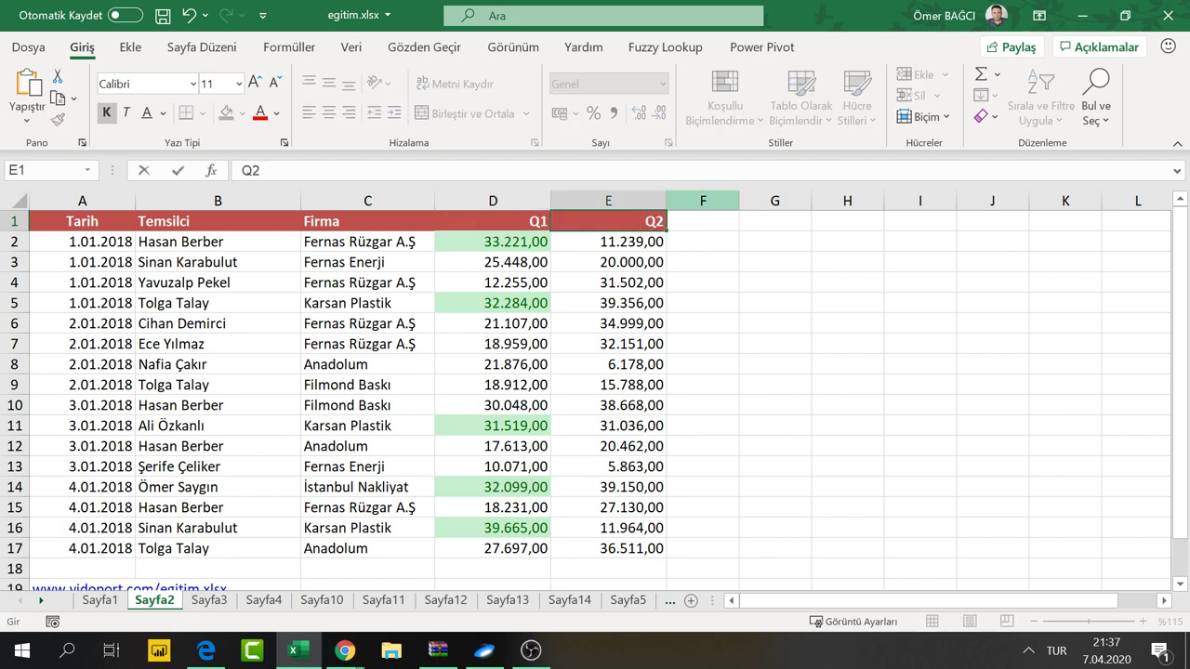
pyautogui.click(566, 304)
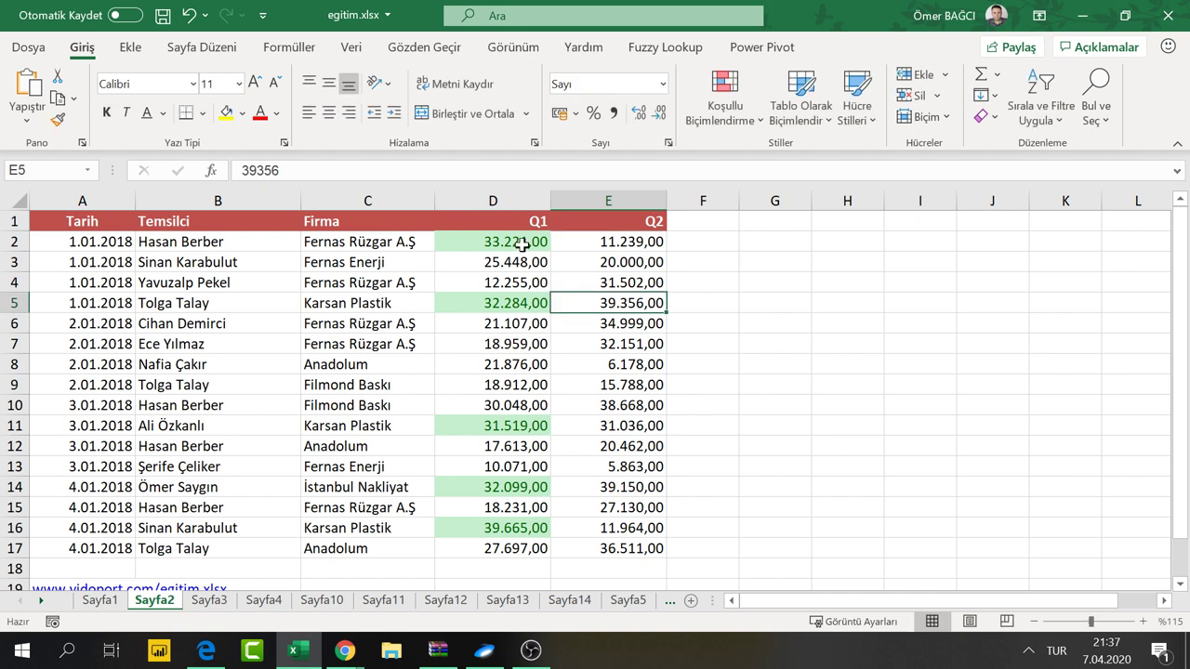
pyautogui.moveTo(522, 241); pyautogui.dragTo(490, 546)
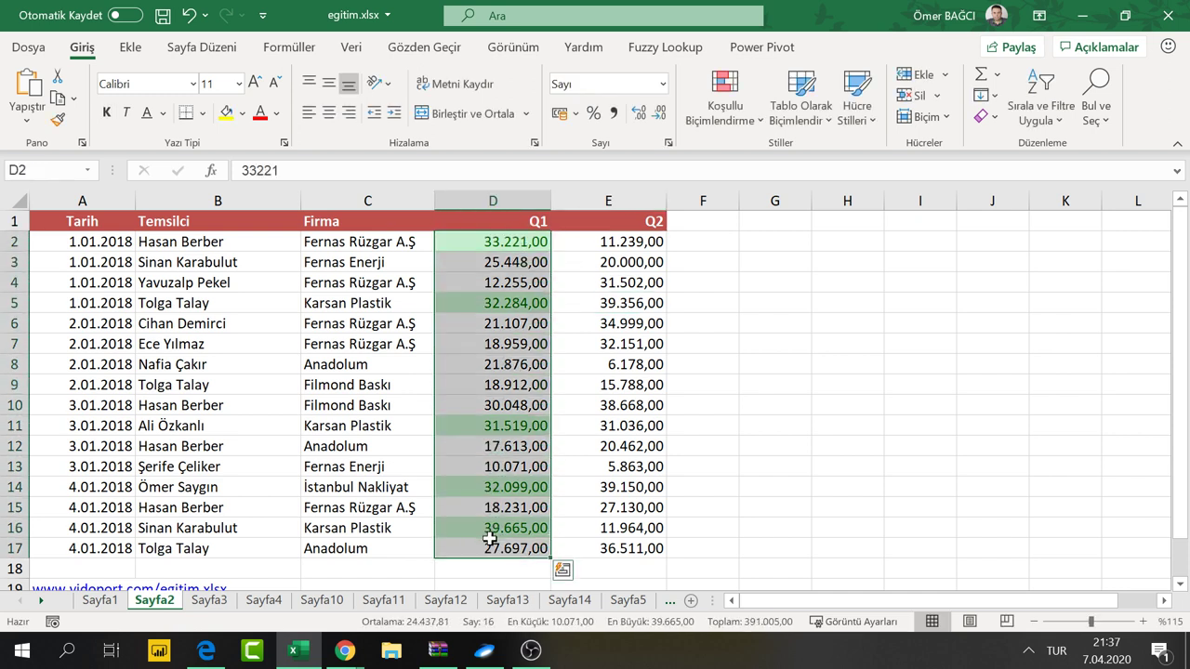
# Apply a Top 5 Items rule with Green Fill with Dark Green Text to E2:E17
pyautogui.moveTo(586, 245); pyautogui.dragTo(617, 549)
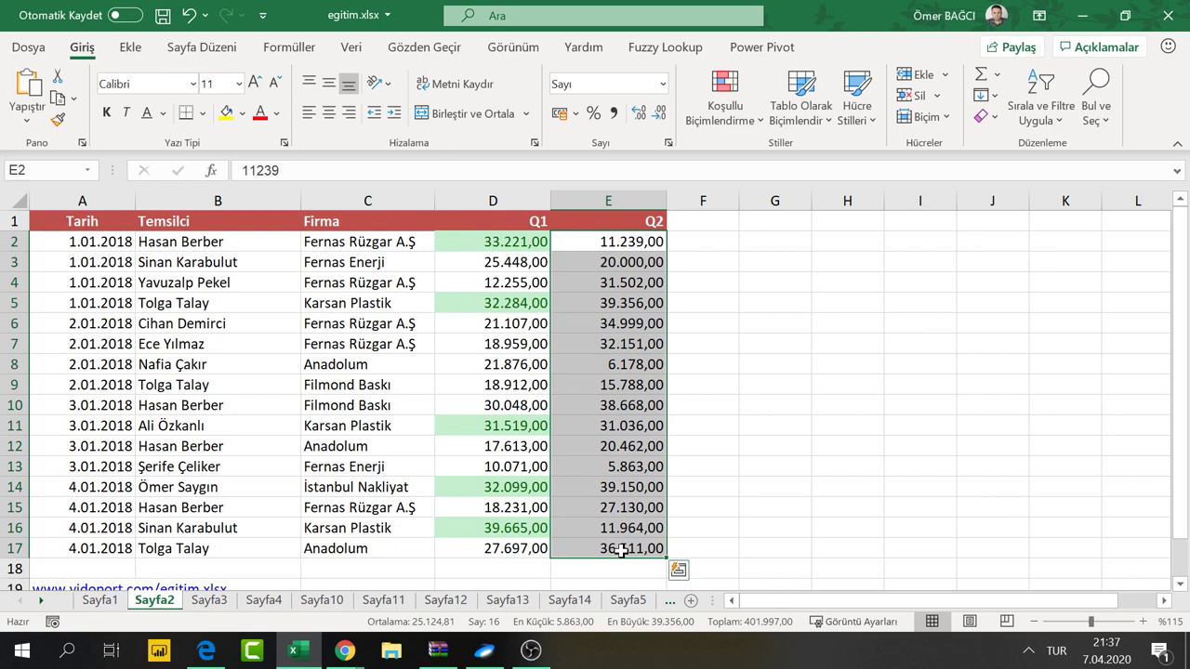
pyautogui.click(619, 239)
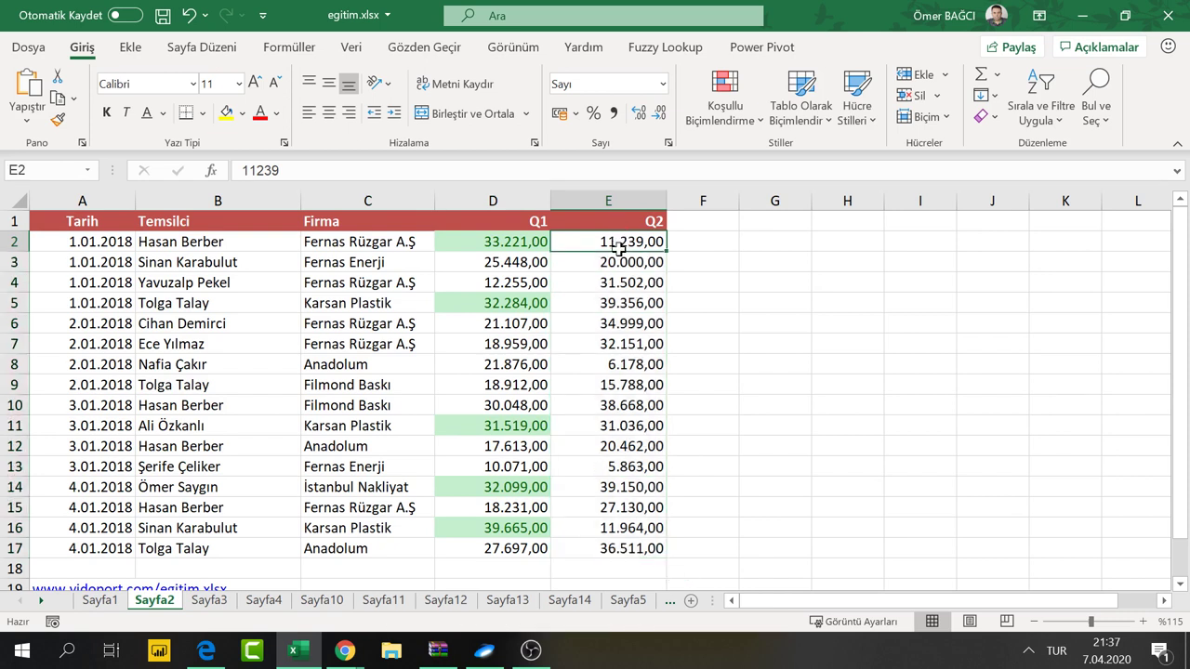
pyautogui.moveTo(619, 245); pyautogui.dragTo(644, 547)
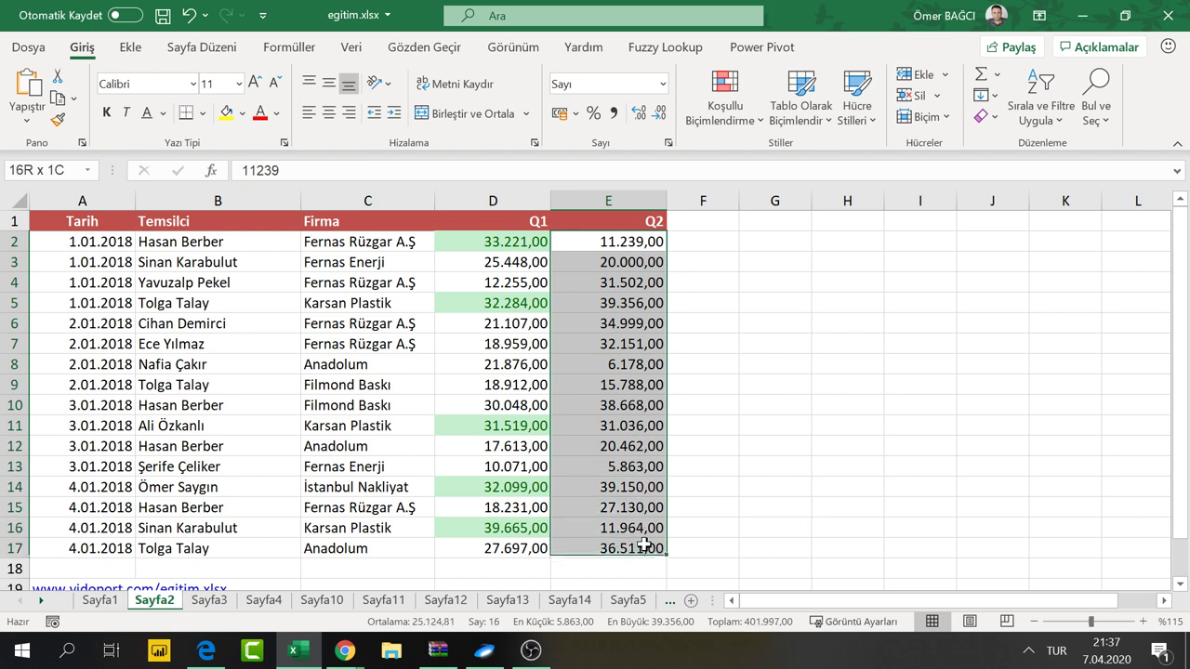
pyautogui.click(724, 113)
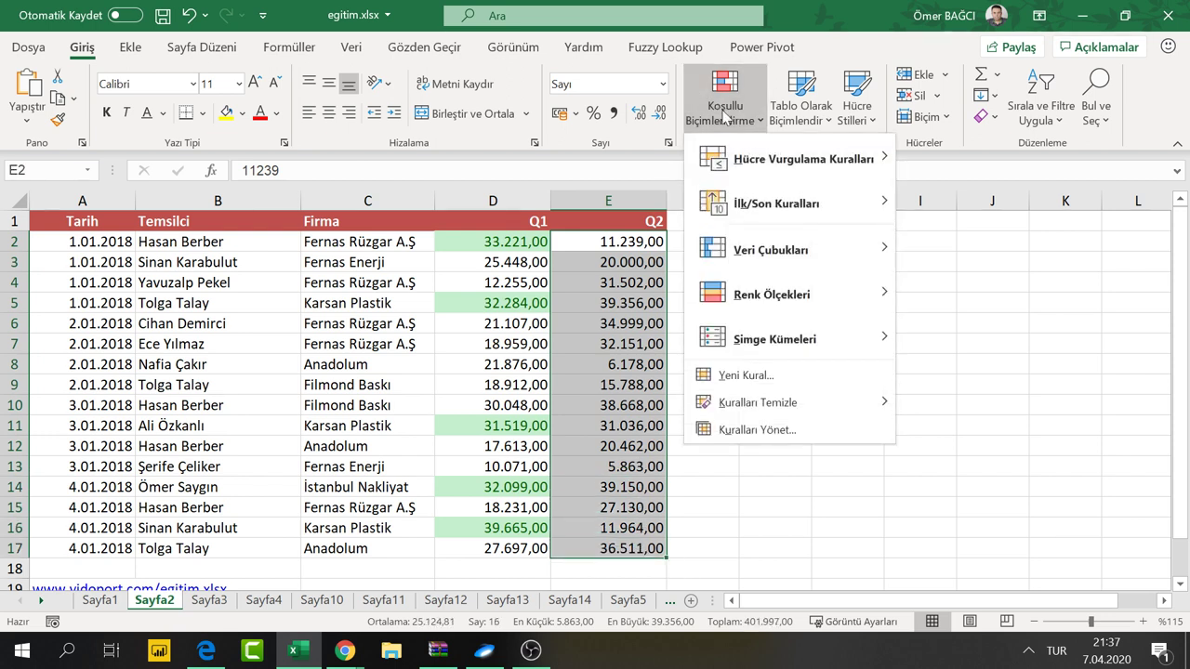
pyautogui.moveTo(776, 203)
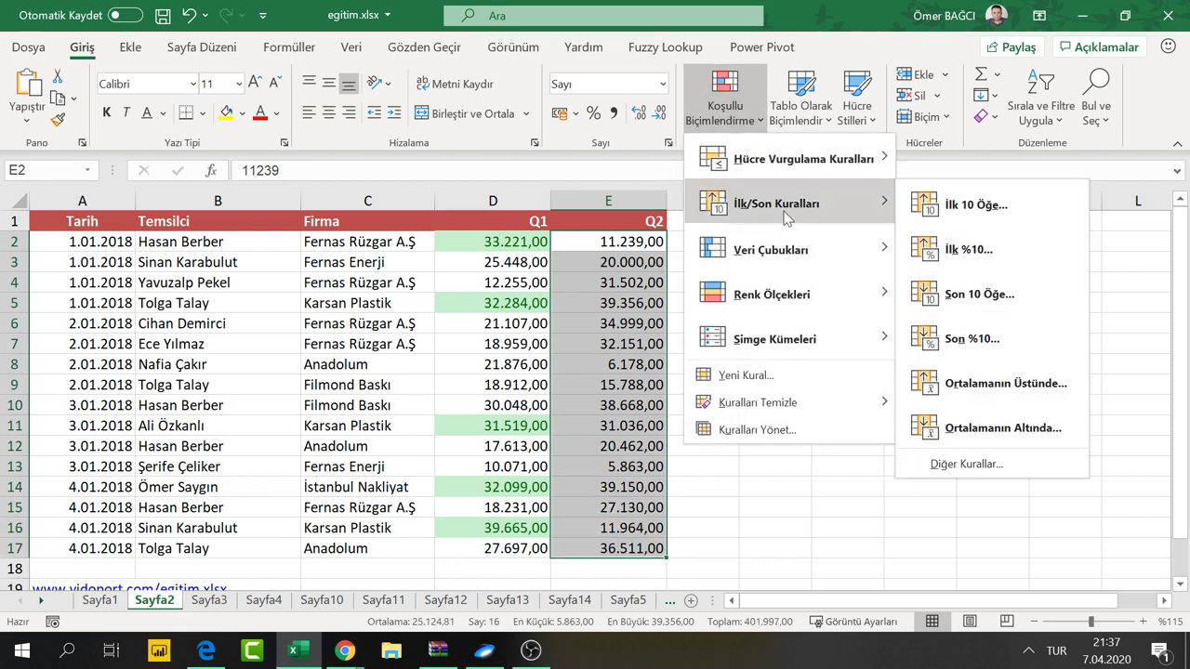
pyautogui.click(956, 206)
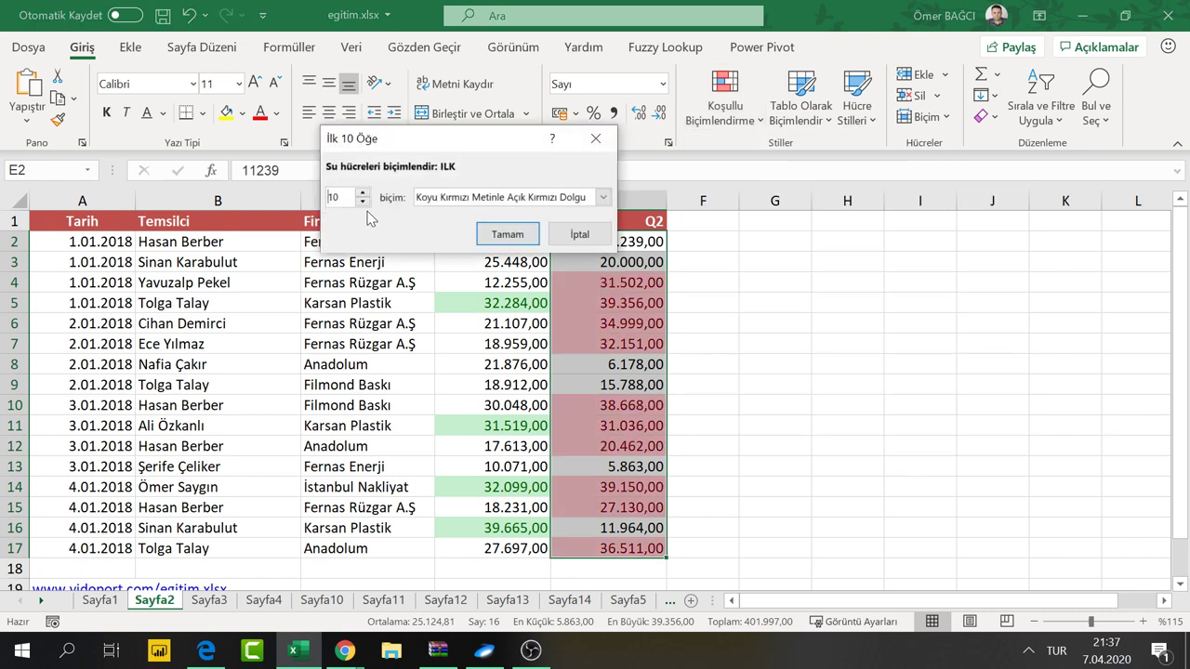
pyautogui.click(363, 202)
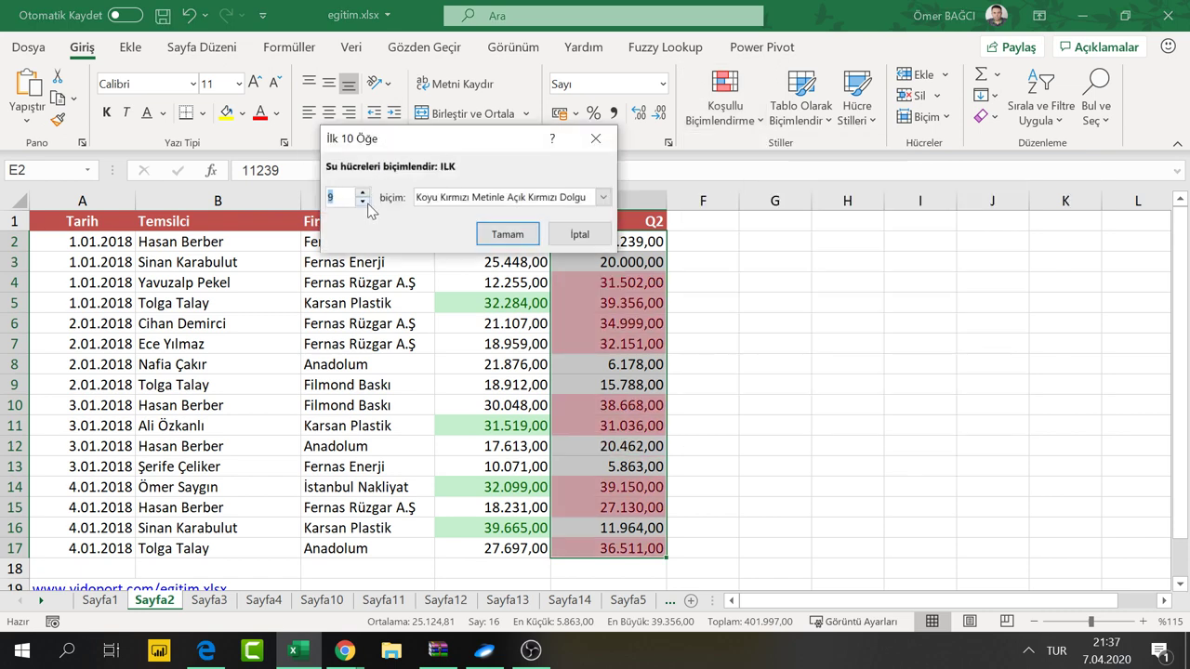
pyautogui.click(485, 199)
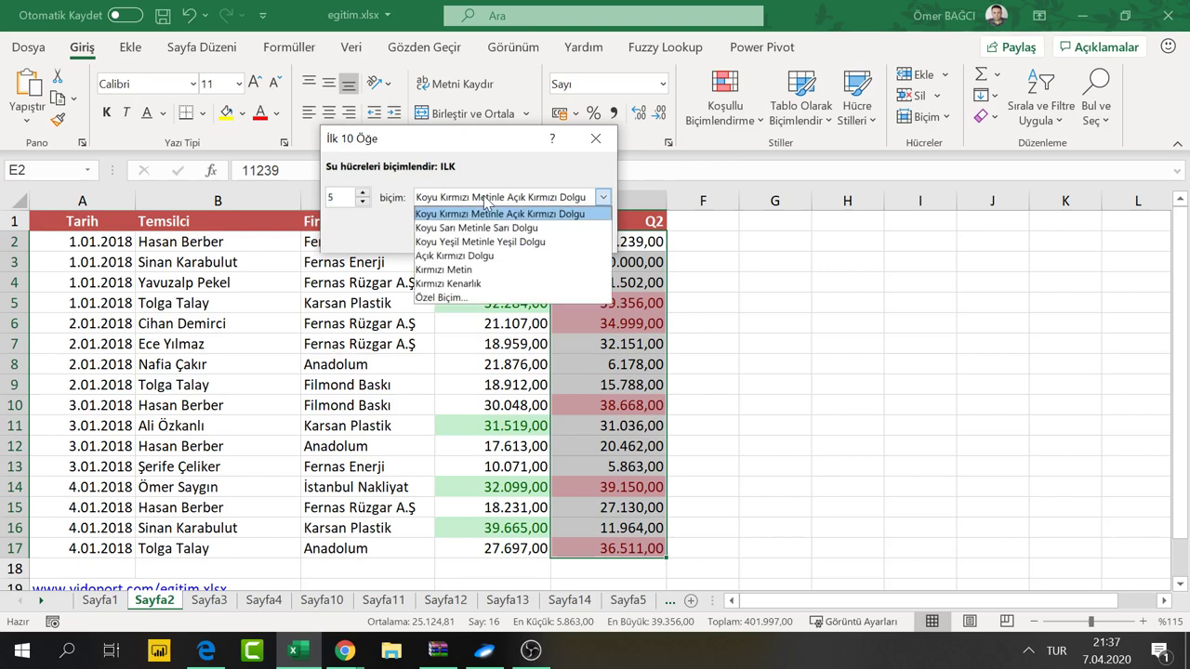
pyautogui.click(512, 243)
pyautogui.click(518, 244)
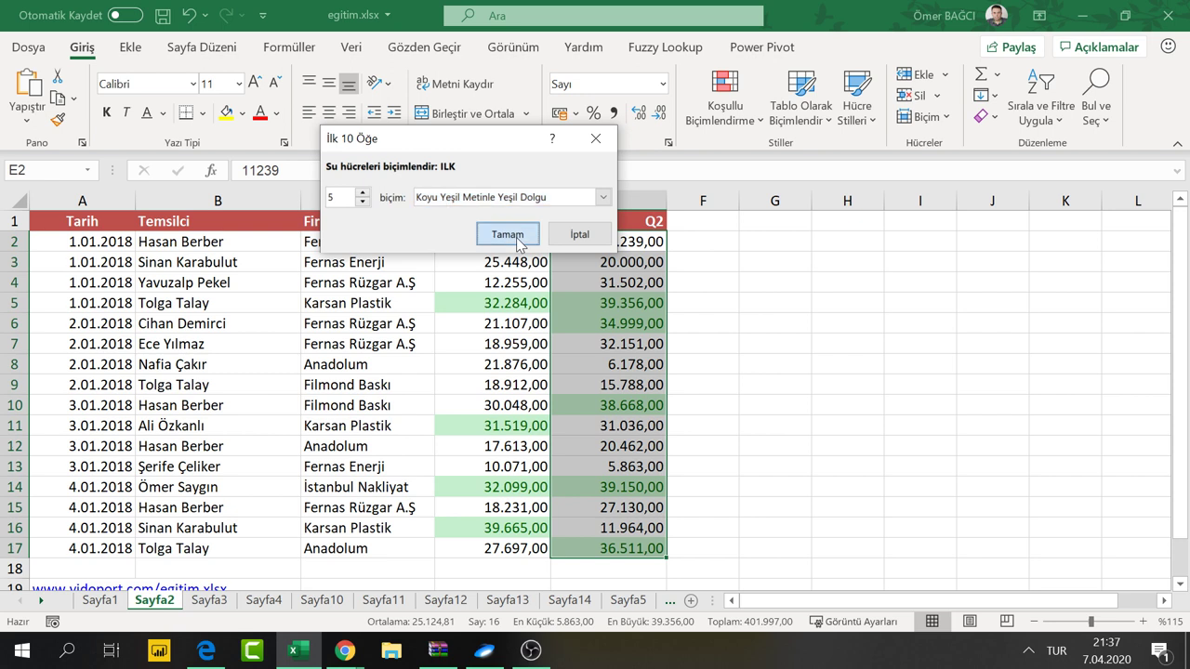
pyautogui.click(888, 381)
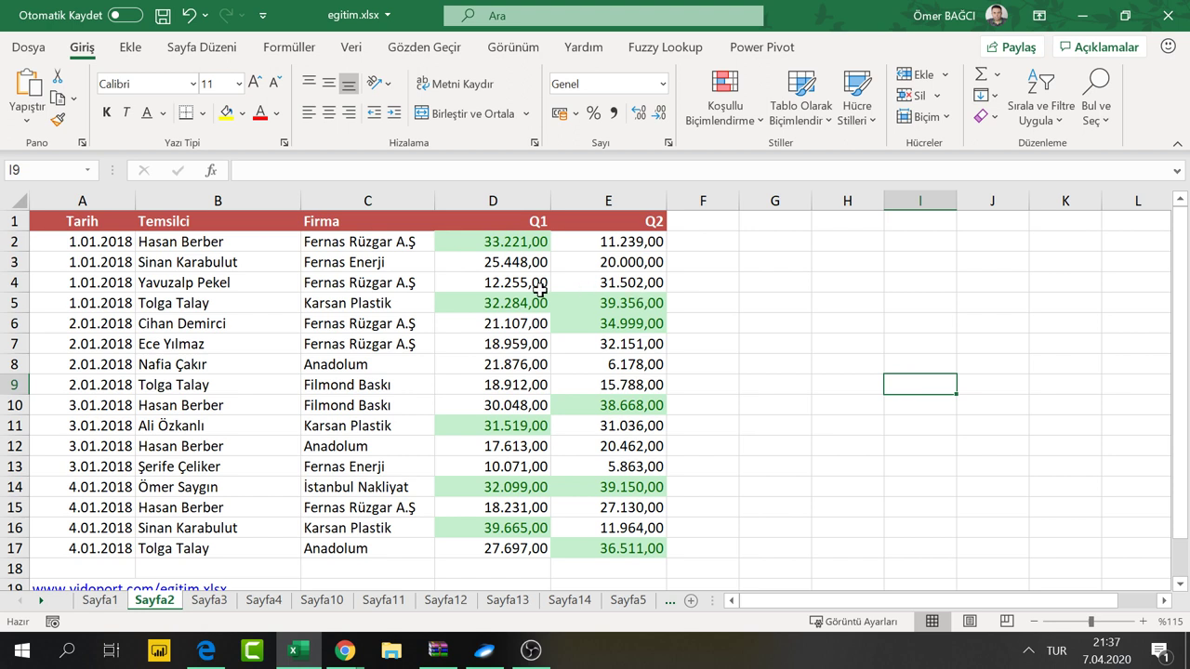
pyautogui.moveTo(499, 299); pyautogui.dragTo(613, 309)
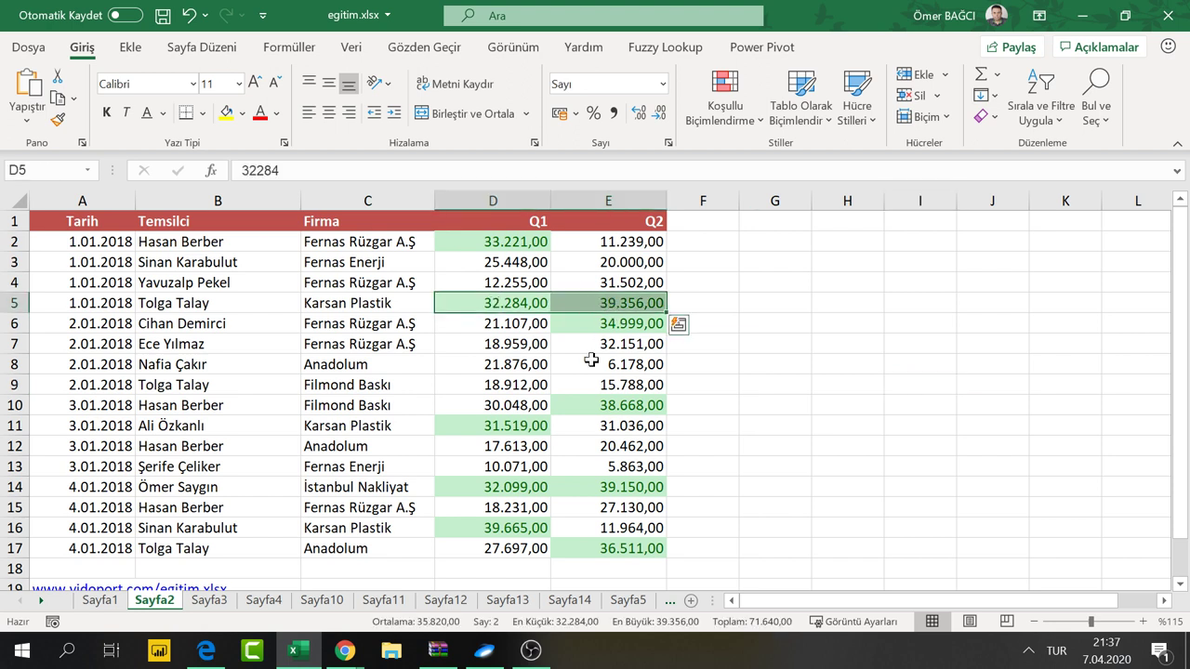
pyautogui.moveTo(512, 302); pyautogui.dragTo(593, 303)
pyautogui.moveTo(596, 304); pyautogui.dragTo(580, 304)
pyautogui.moveTo(507, 490); pyautogui.dragTo(615, 490)
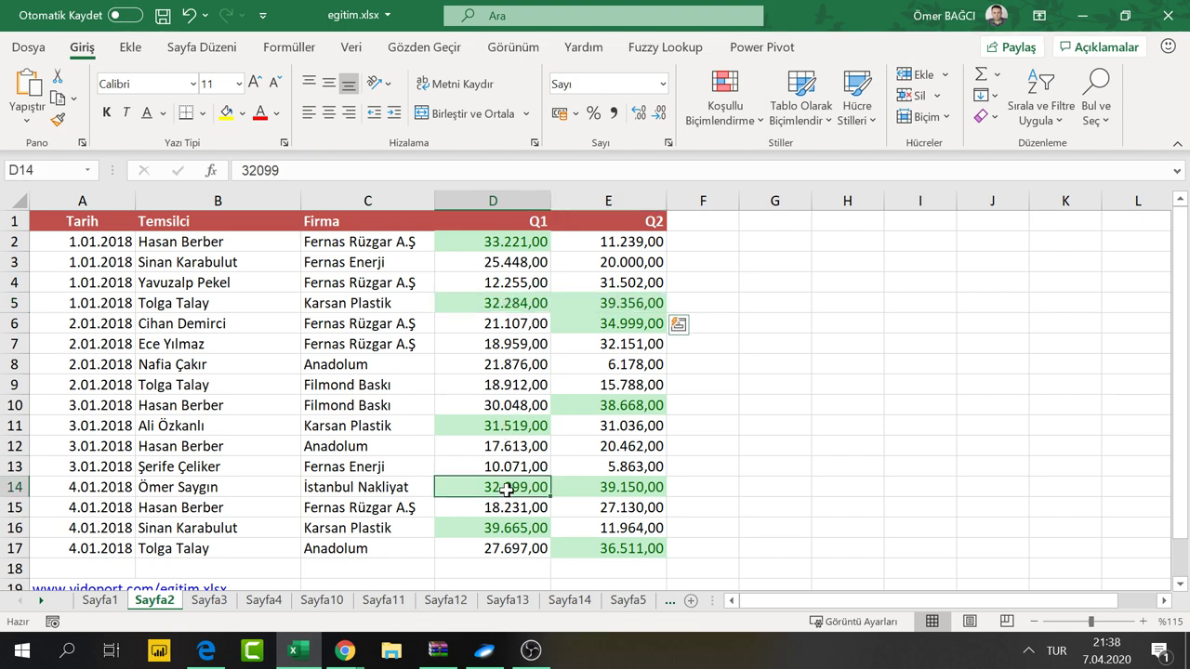
pyautogui.click(532, 527)
pyautogui.click(540, 427)
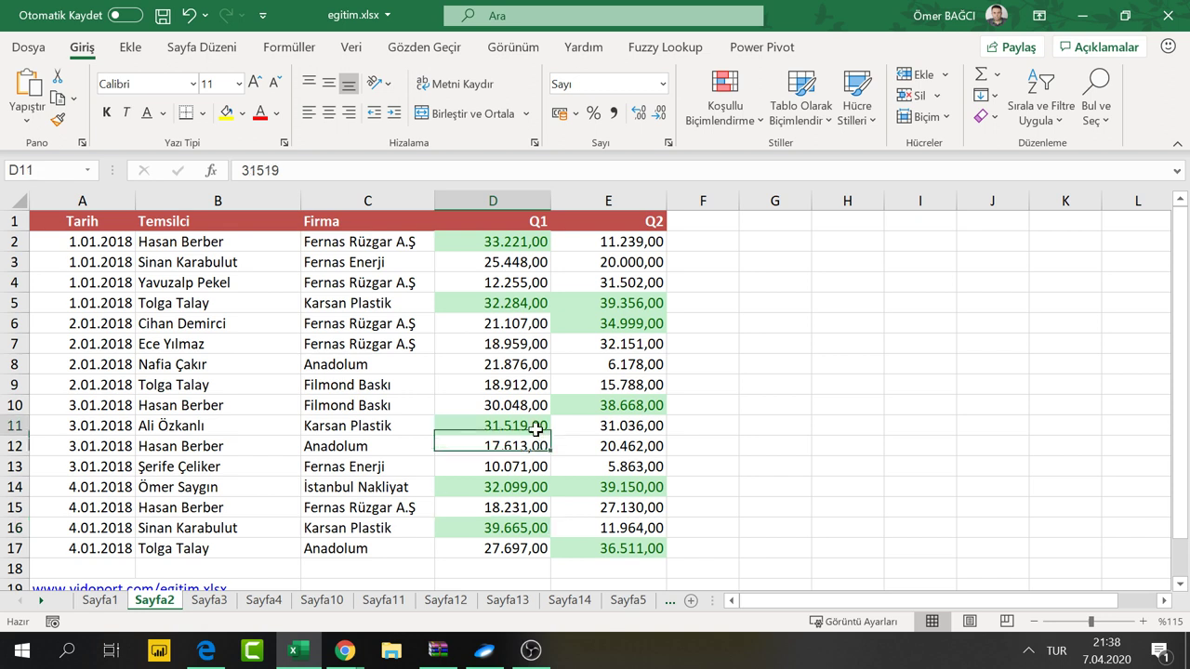
pyautogui.moveTo(525, 244); pyautogui.dragTo(522, 299)
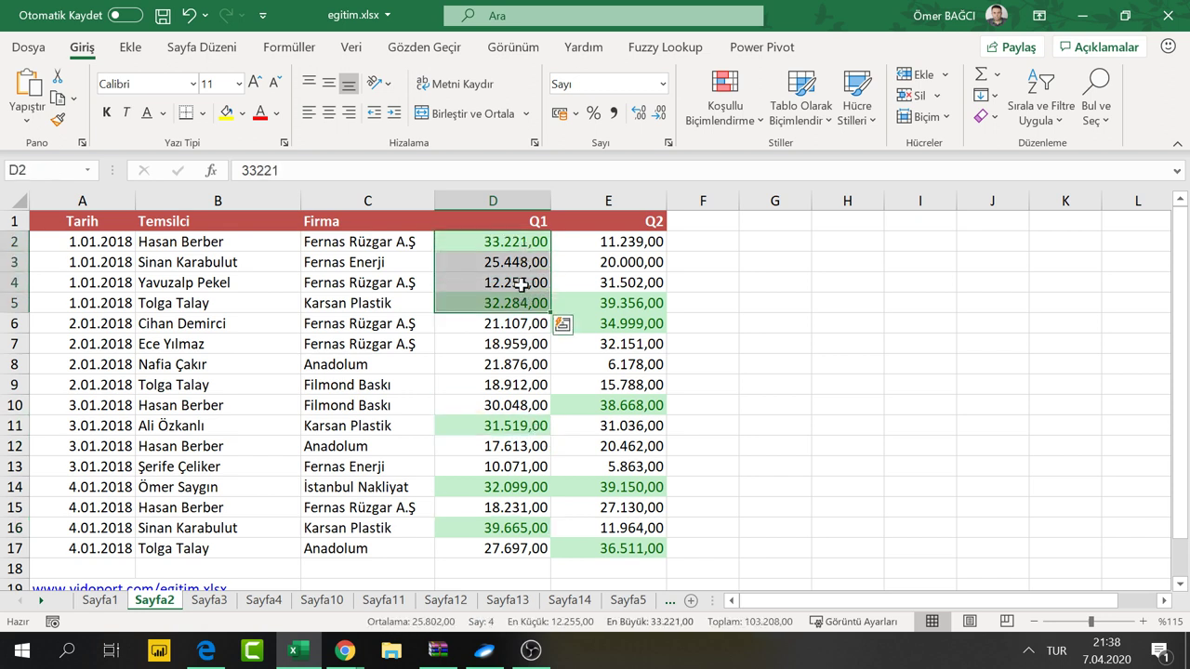
pyautogui.click(525, 242)
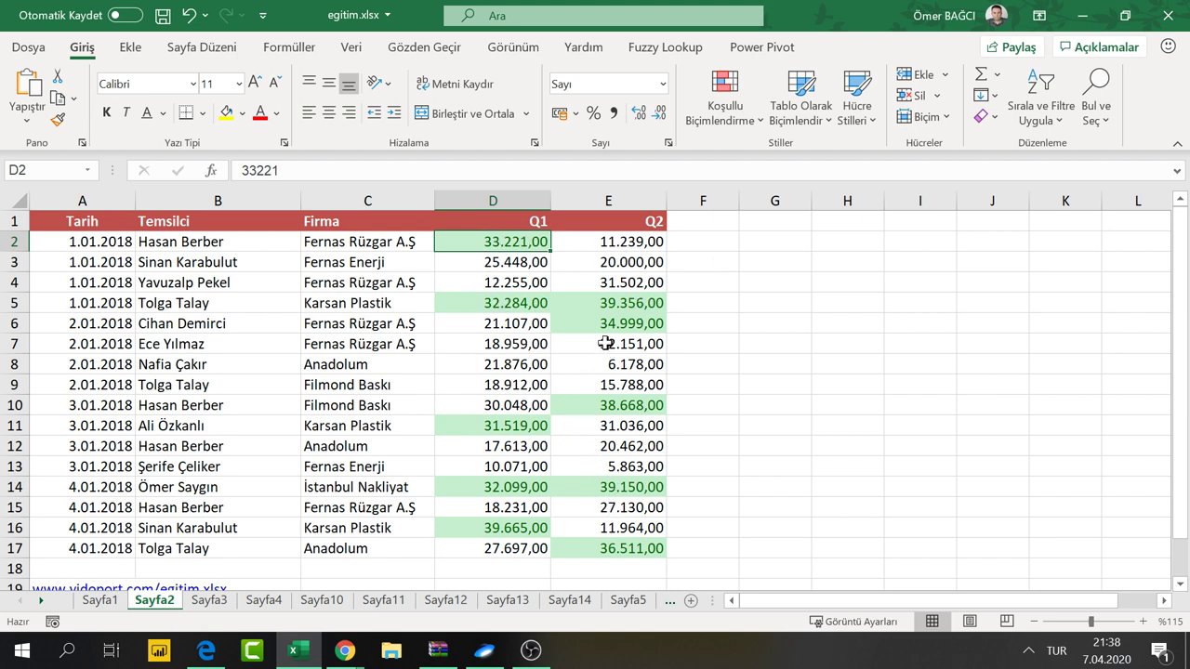
# Clear all conditional formatting rules from the entire Sayfa2 sheet
pyautogui.click(694, 90)
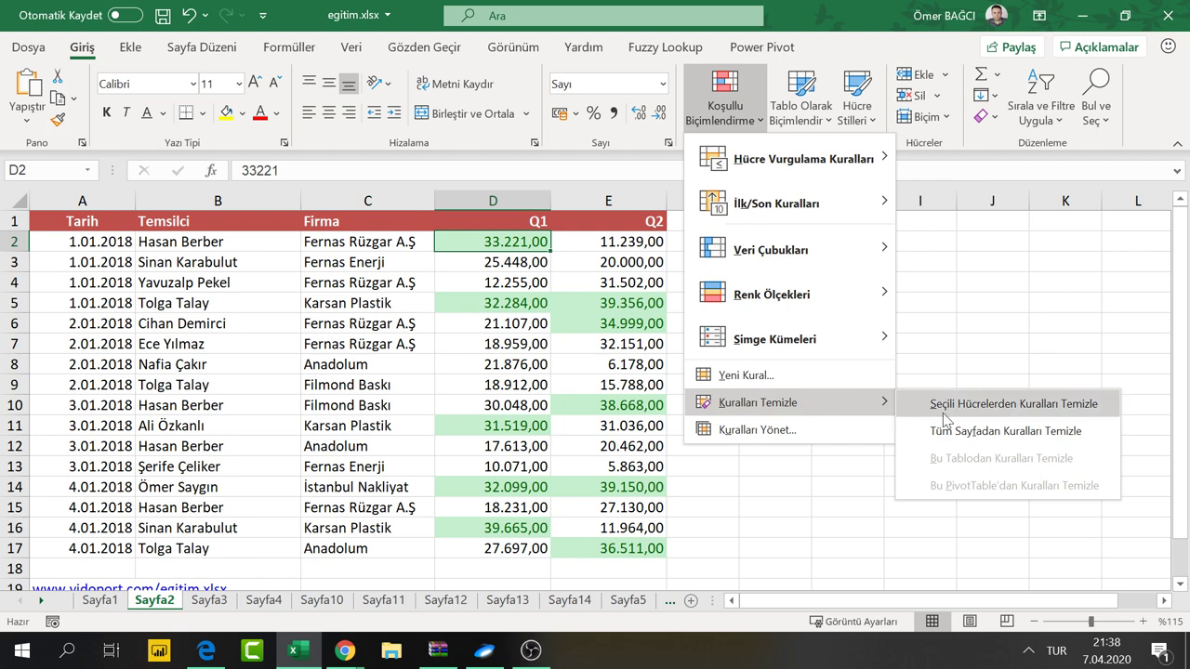
pyautogui.moveTo(758, 402)
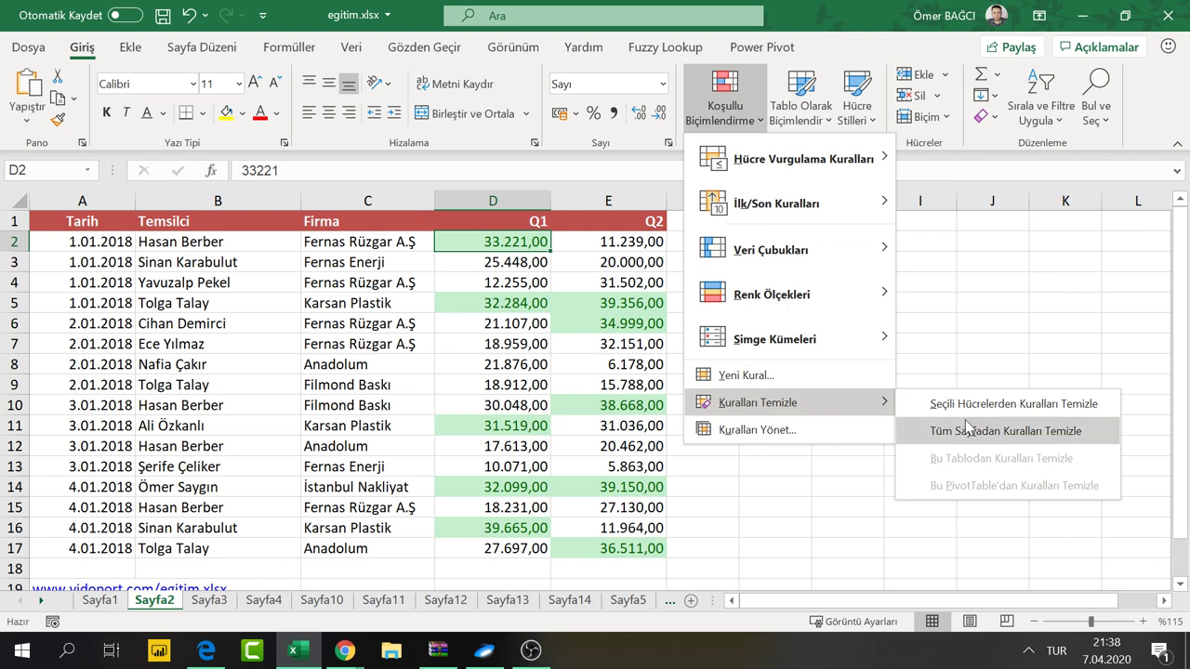
pyautogui.click(968, 426)
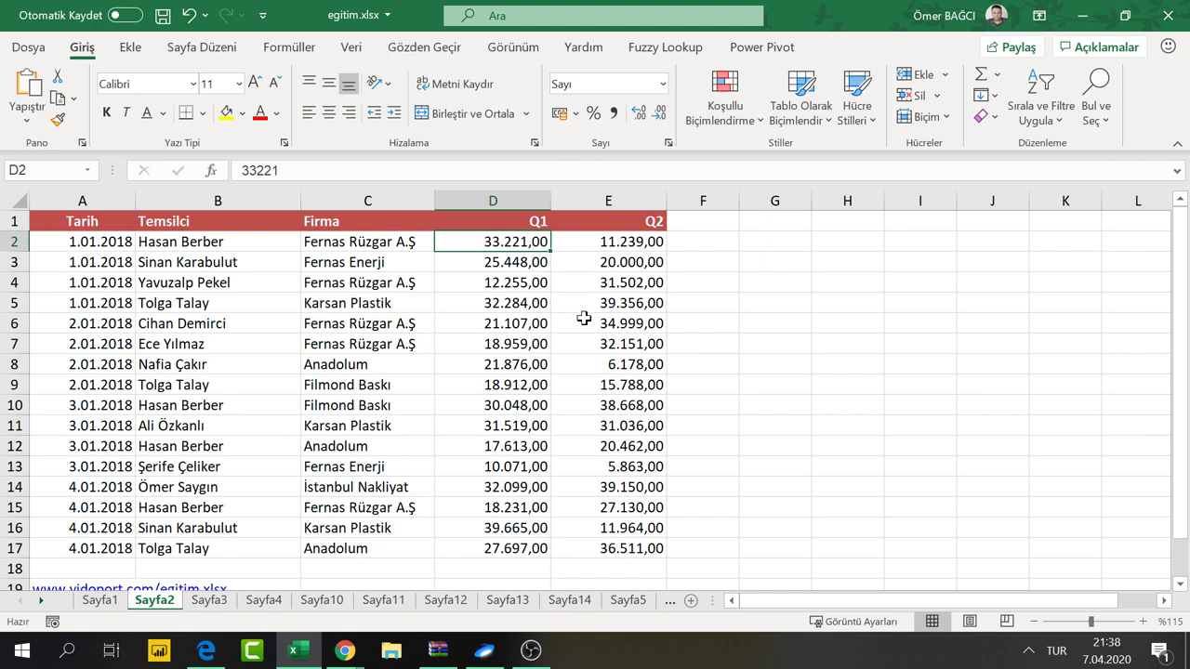
pyautogui.click(832, 220)
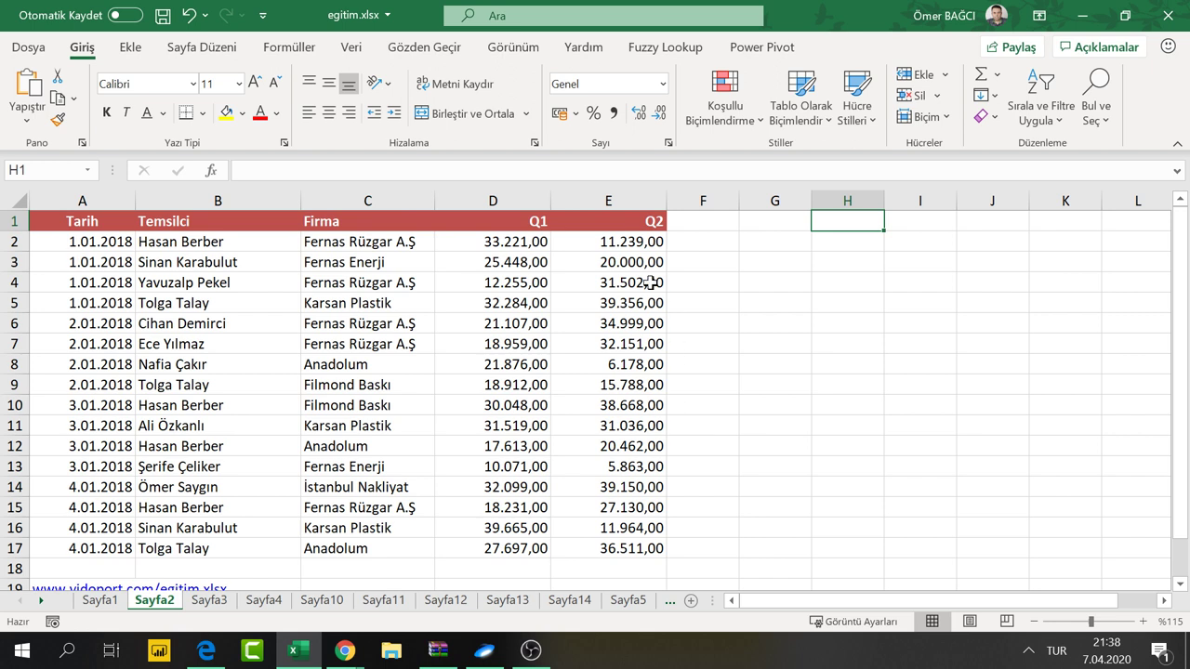
# Add a Greater Than rule on D2:E17 using cell H1, with Light Red Fill and Dark Red Text
pyautogui.click(521, 242)
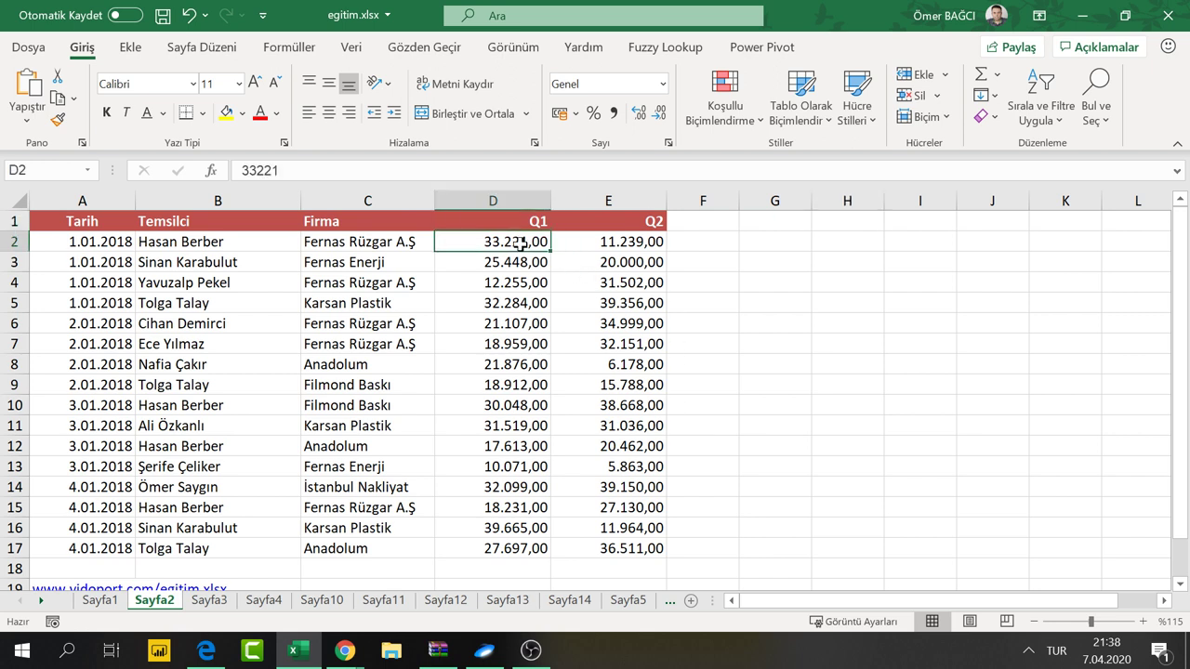
pyautogui.click(846, 220)
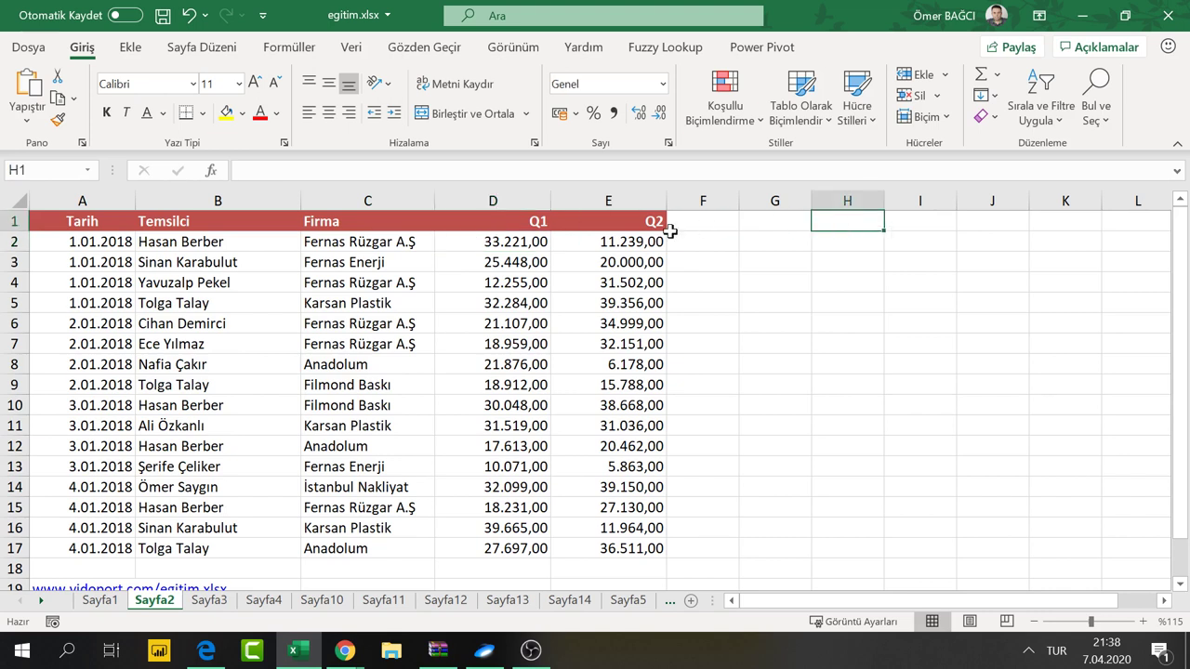
pyautogui.click(512, 246)
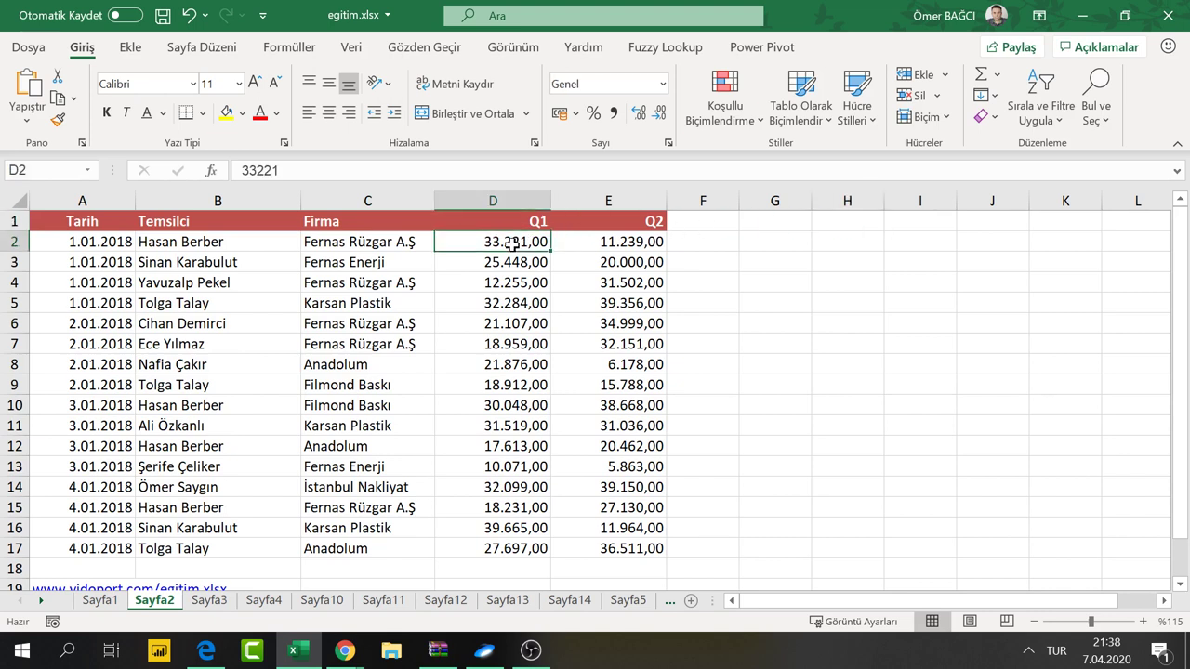
pyautogui.moveTo(513, 246)
pyautogui.mouseDown()
pyautogui.moveTo(605, 419)
pyautogui.moveTo(609, 547)
pyautogui.mouseUp()
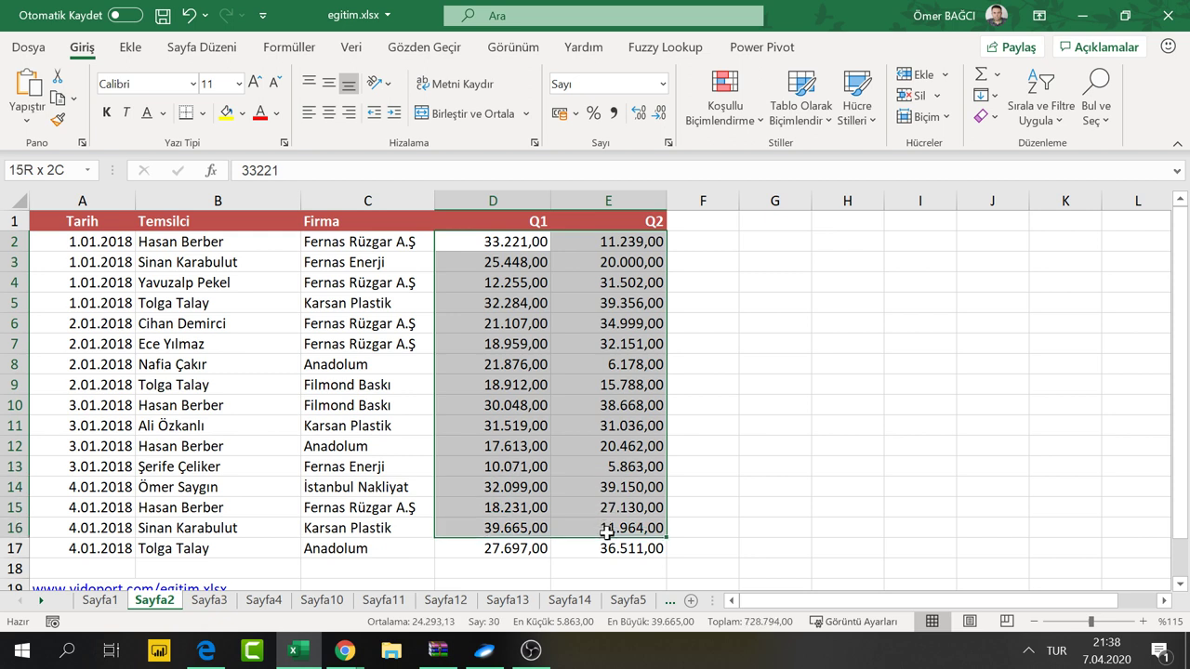
pyautogui.click(748, 109)
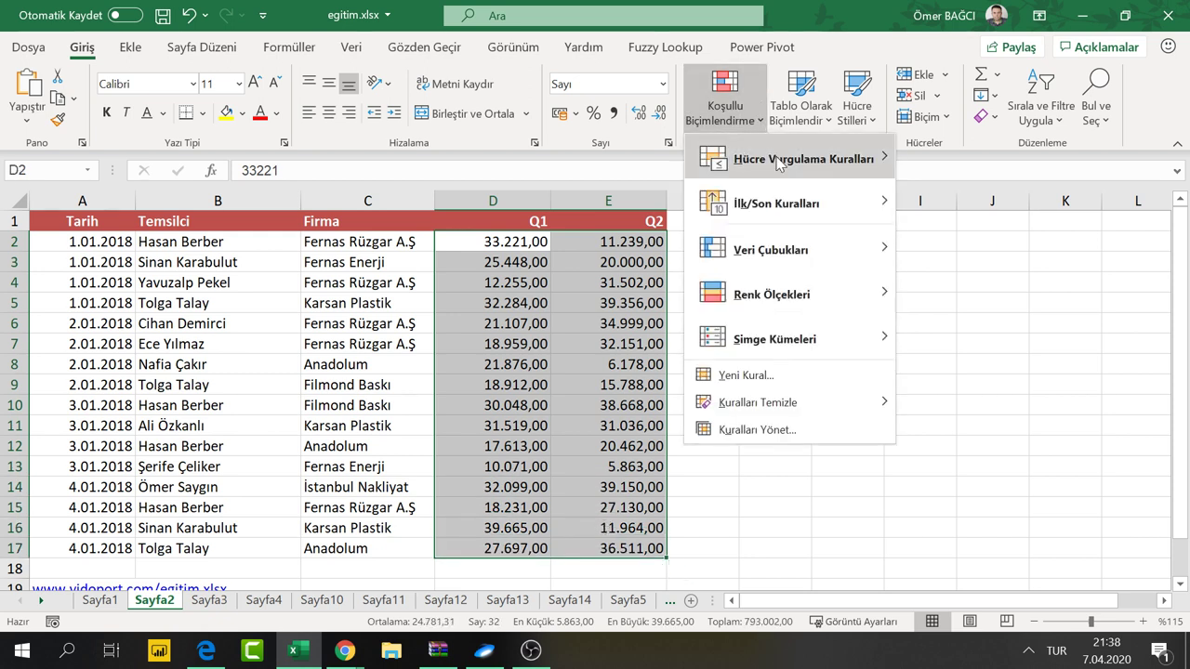
pyautogui.moveTo(790, 159)
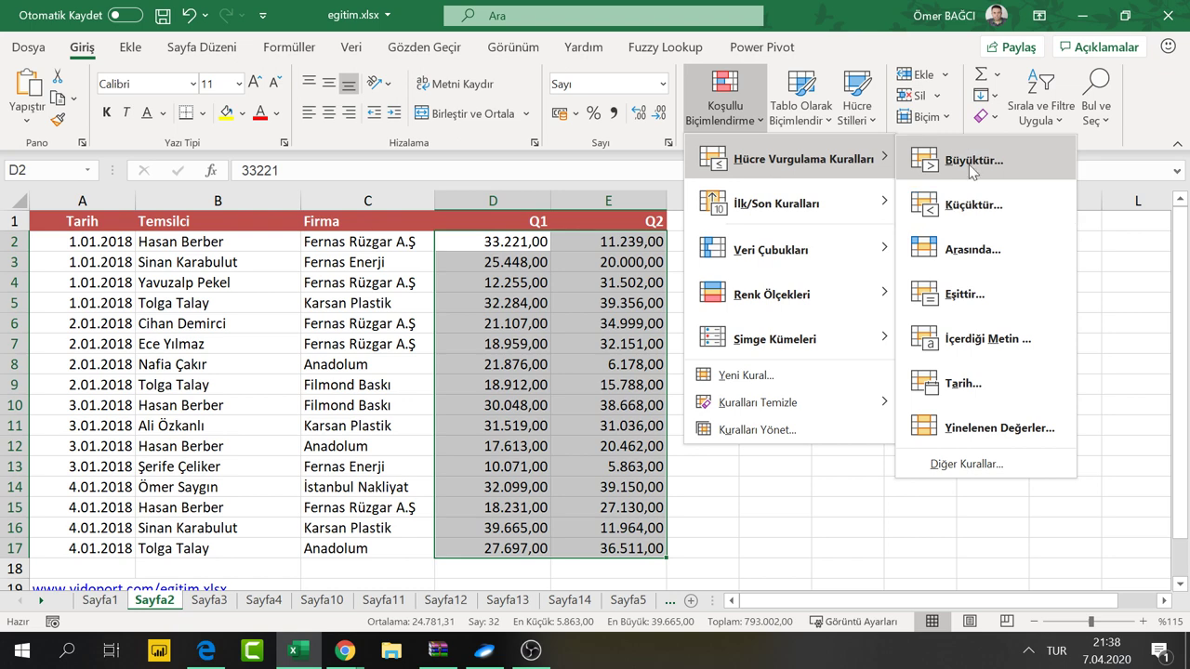
pyautogui.click(972, 163)
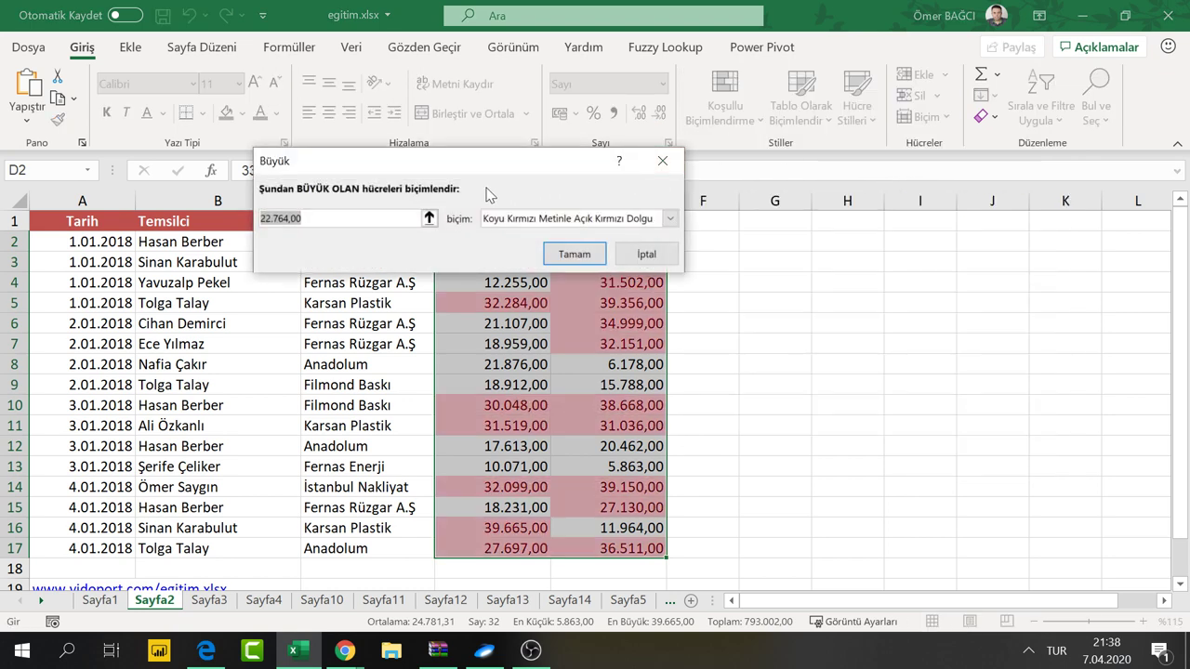
pyautogui.click(855, 222)
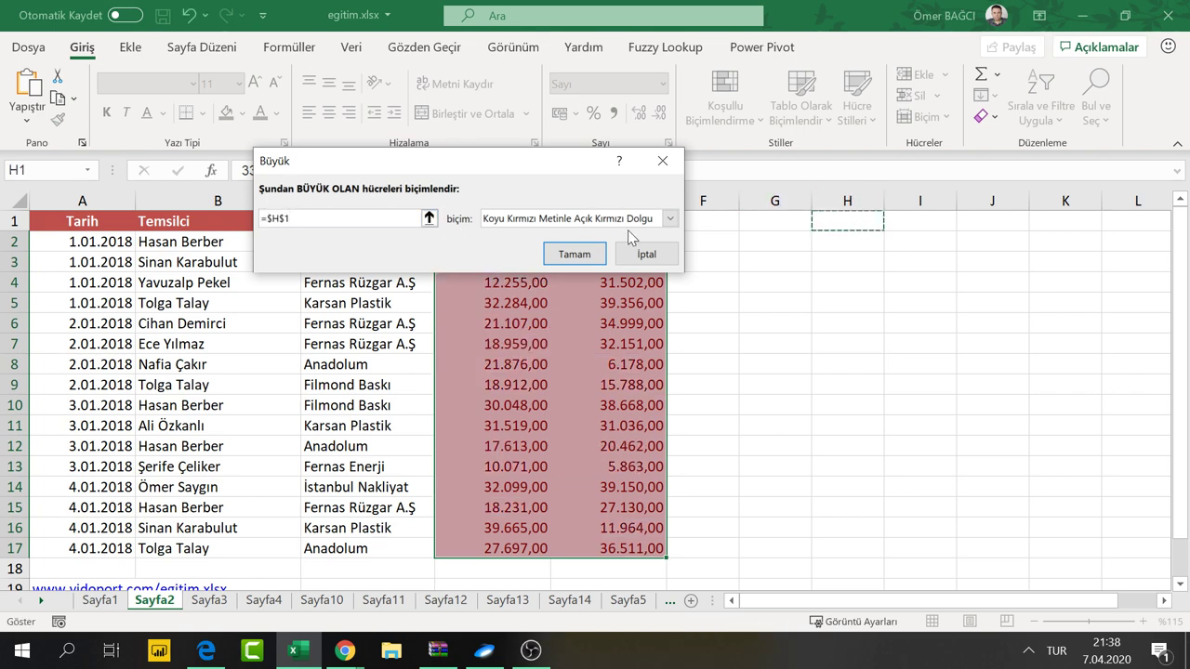
pyautogui.click(574, 253)
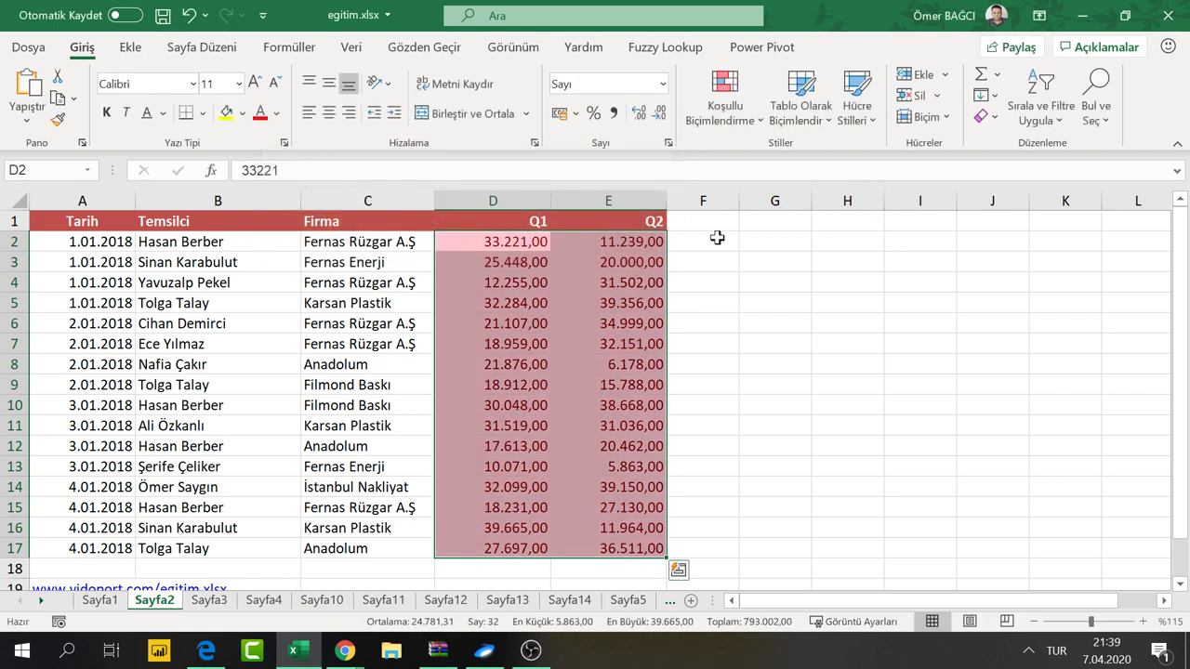
pyautogui.click(846, 223)
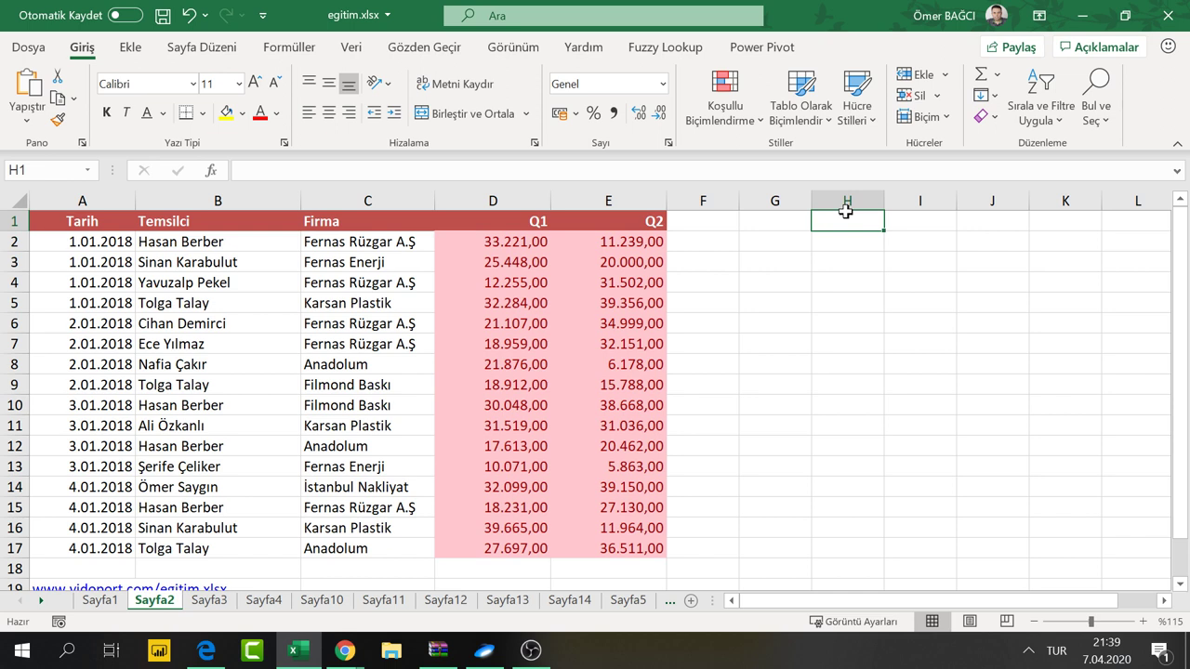
# Enter target 25000 in H1, label G1 'Hedef Satış', and widen column G
pyautogui.write('4')
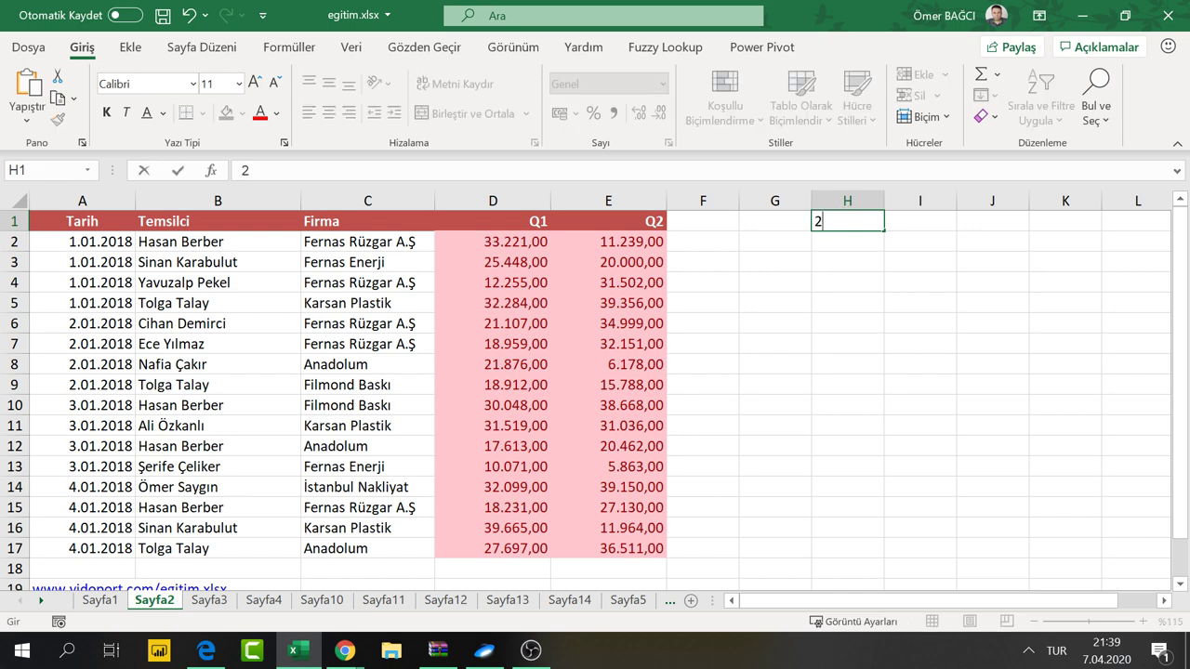
pyautogui.write('00')
pyautogui.press('Return')
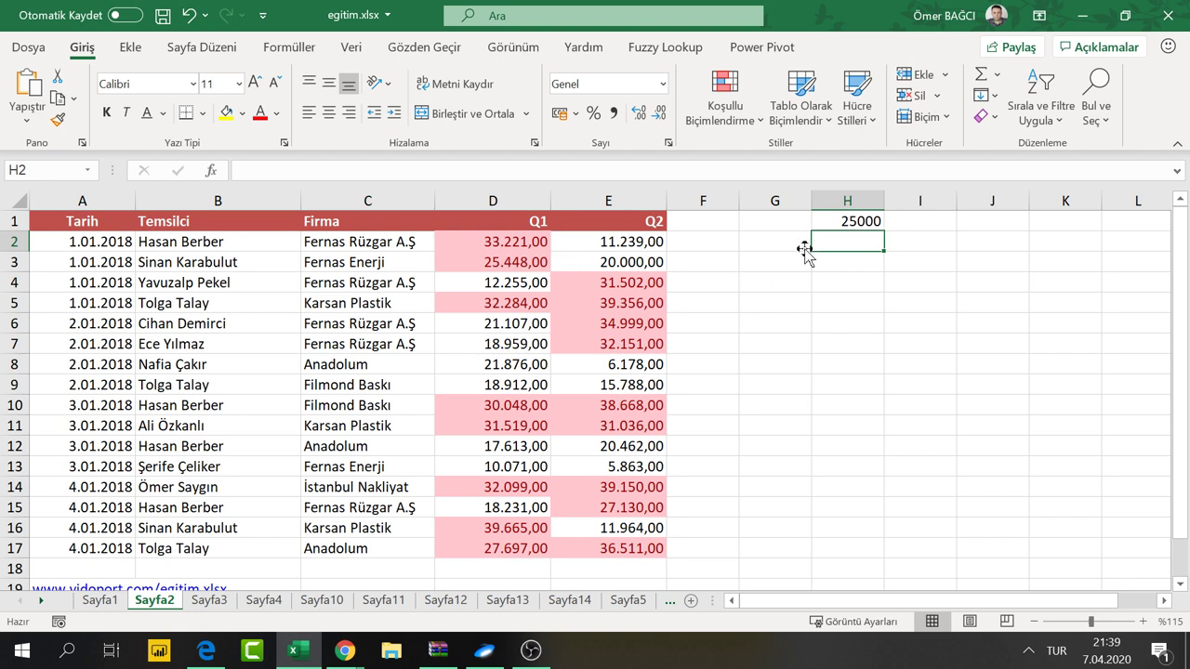
pyautogui.click(798, 221)
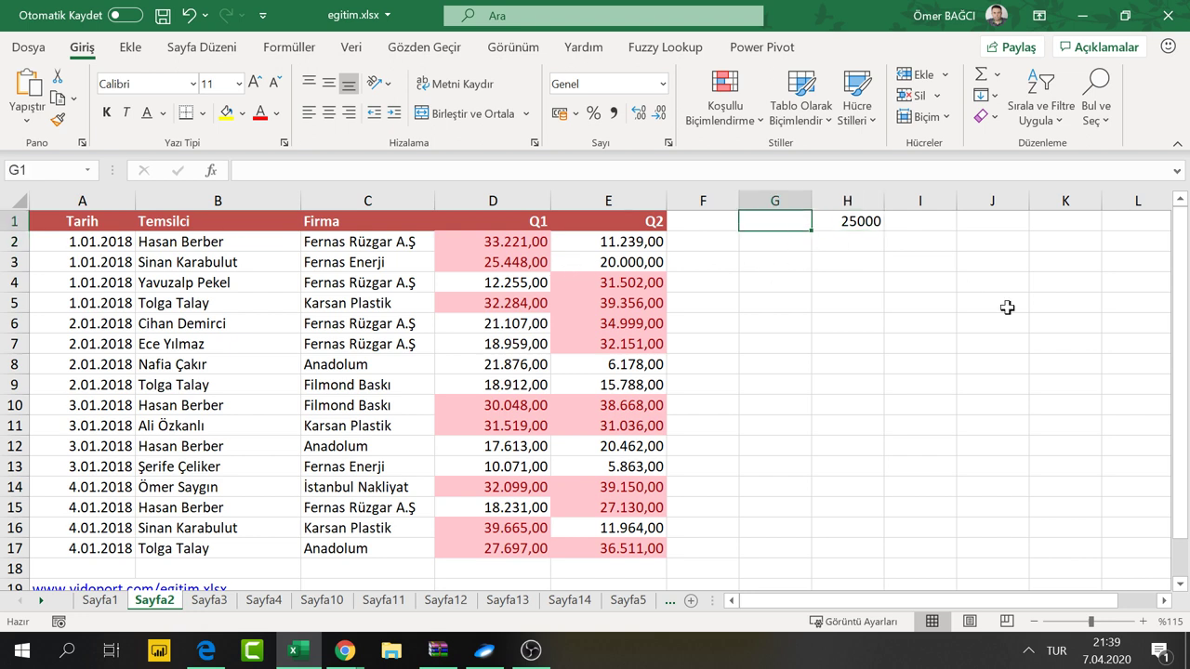
pyautogui.write('Hedef ')
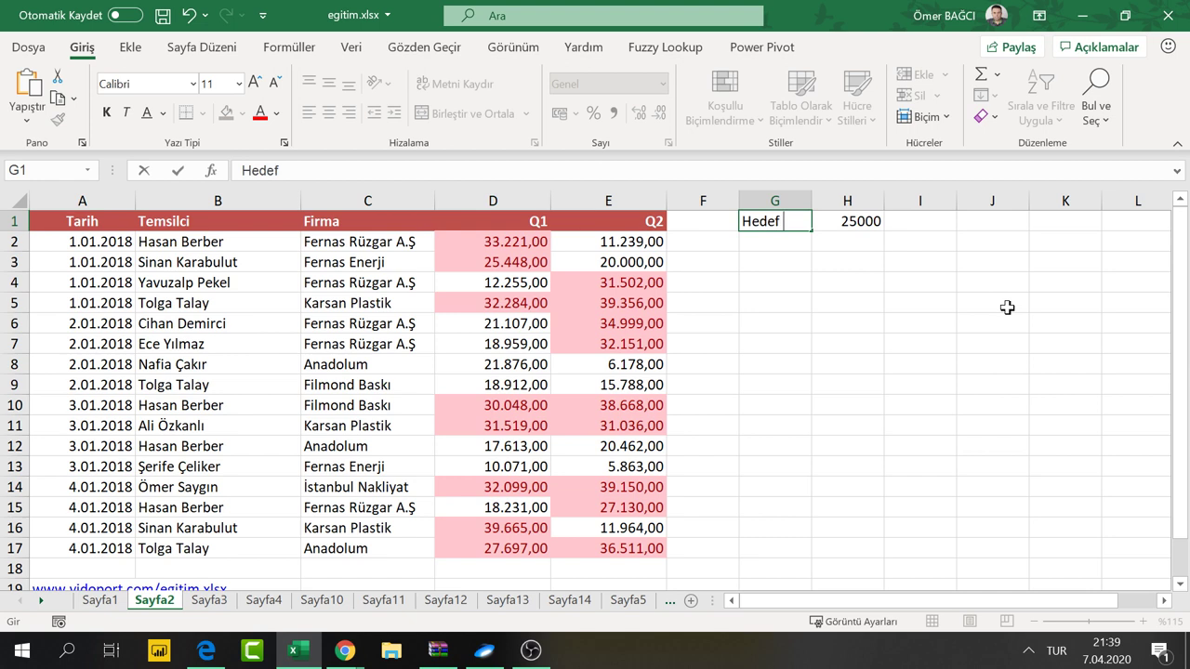
pyautogui.write('Satış')
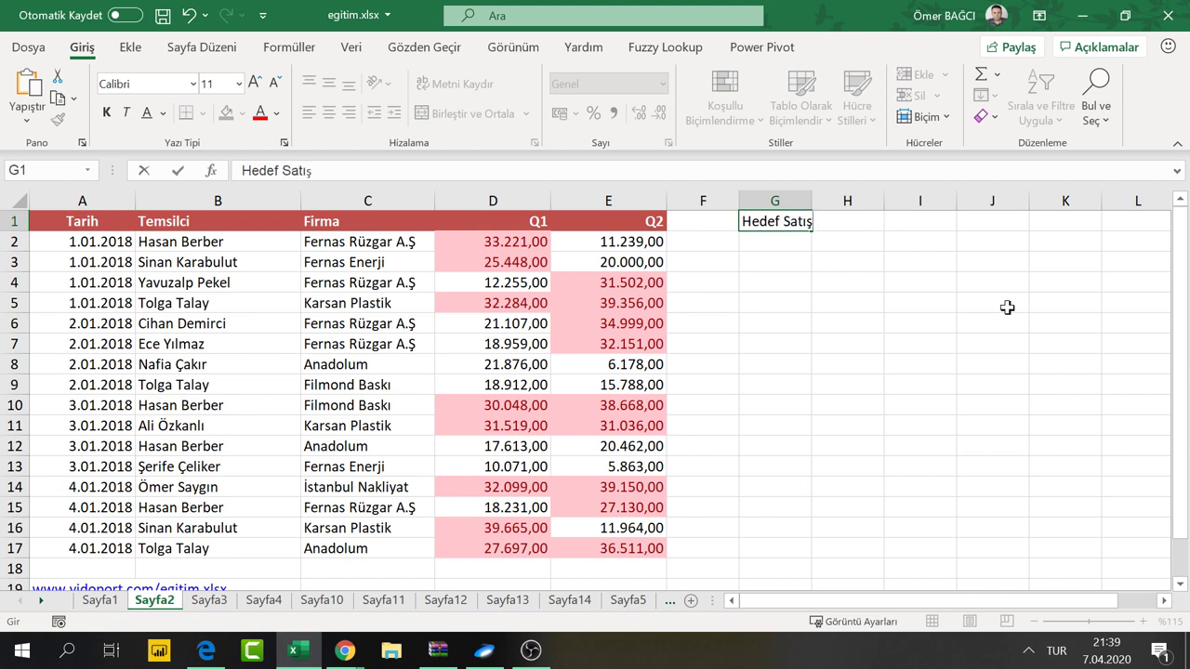
pyautogui.press('Return')
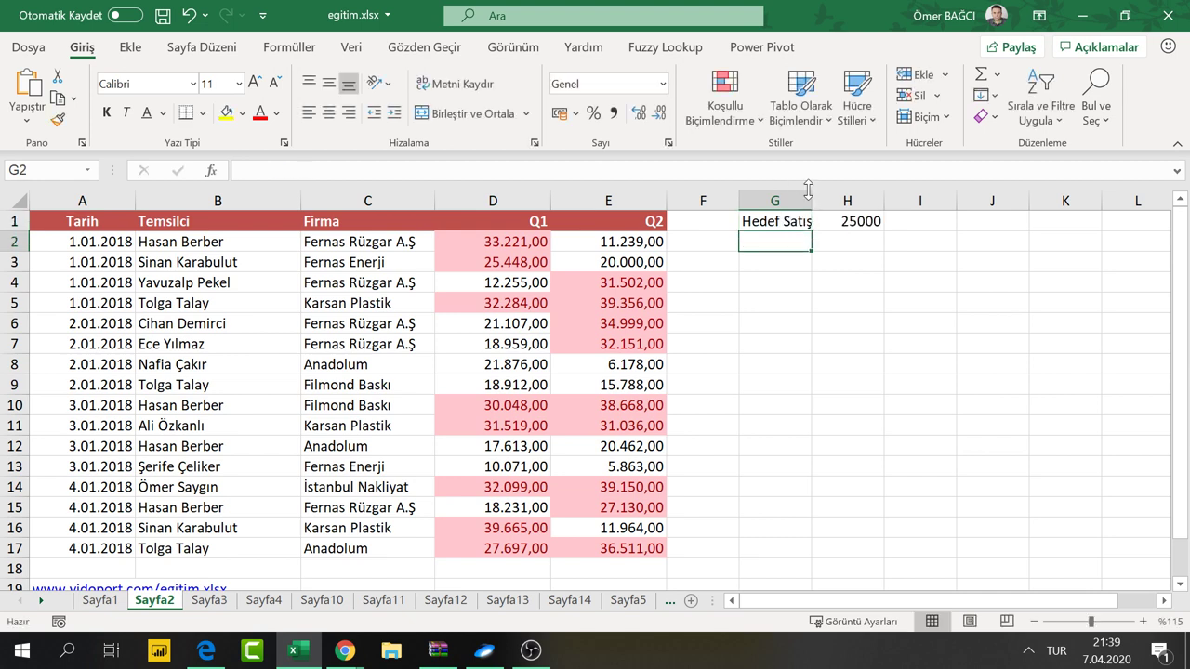
pyautogui.moveTo(815, 194); pyautogui.dragTo(822, 195)
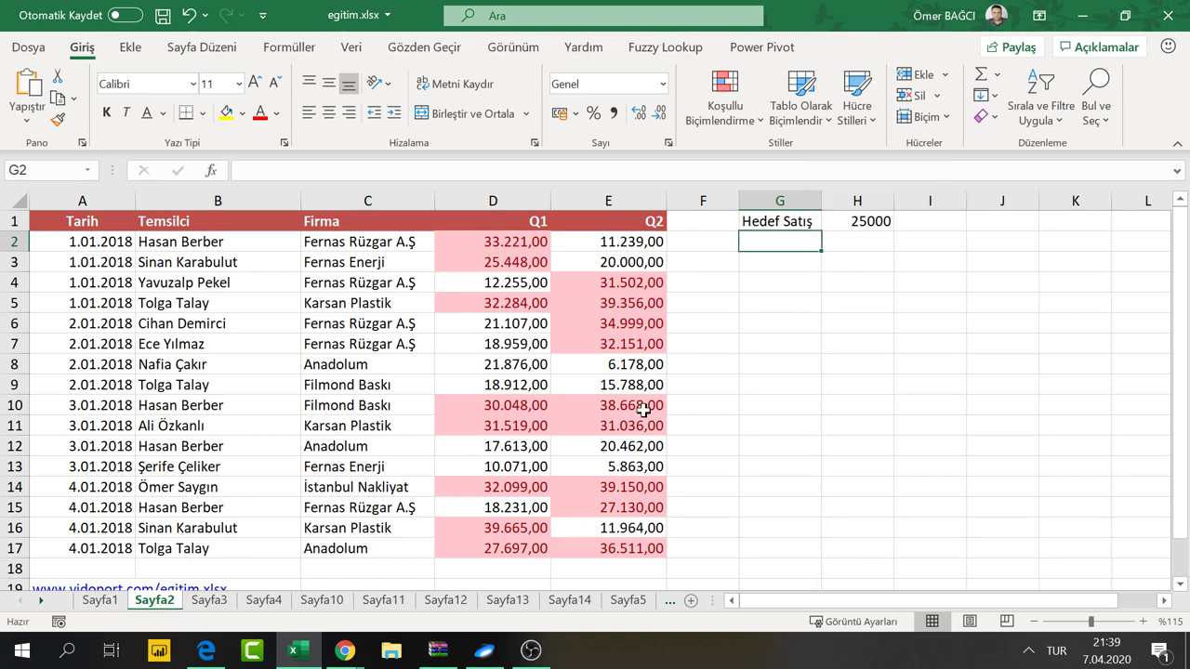
# Raise the H1 target to 35000, then switch briefly to the browser window
pyautogui.click(880, 219)
pyautogui.write('35')
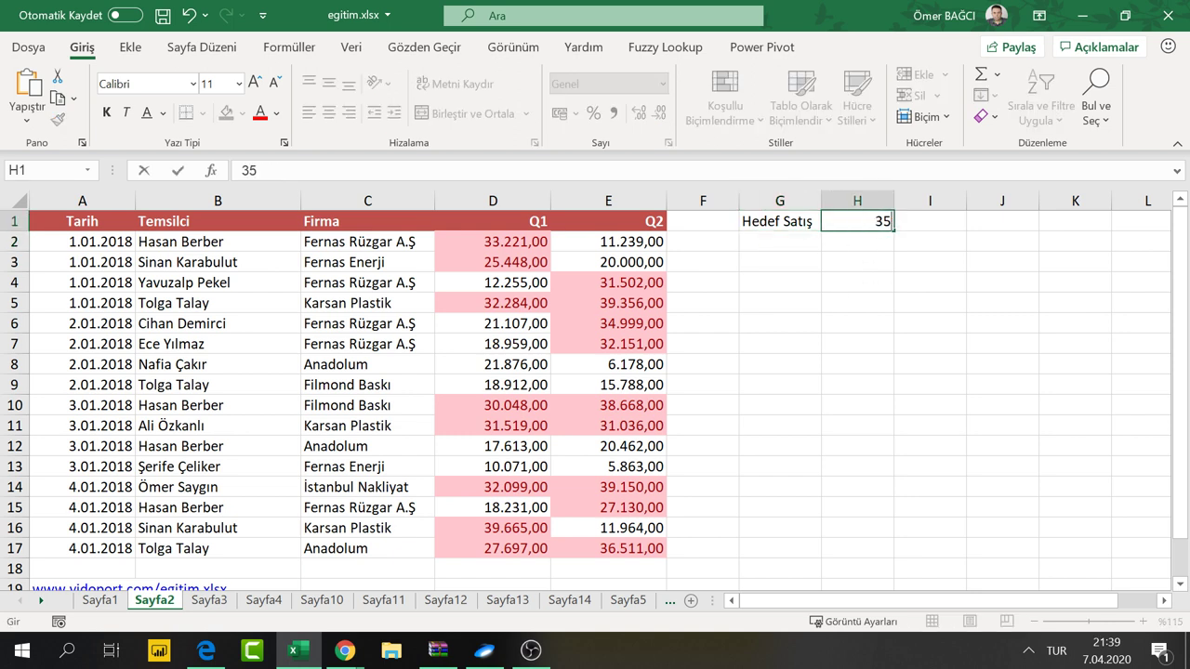
pyautogui.write('000')
pyautogui.press('Return')
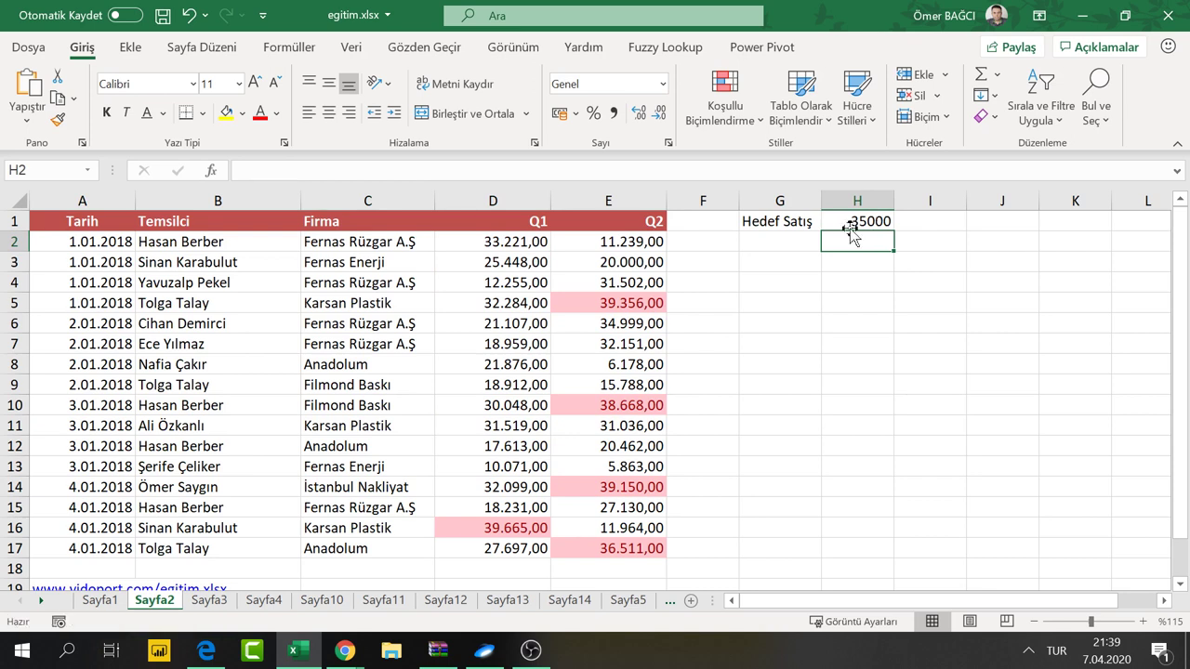
pyautogui.click(847, 223)
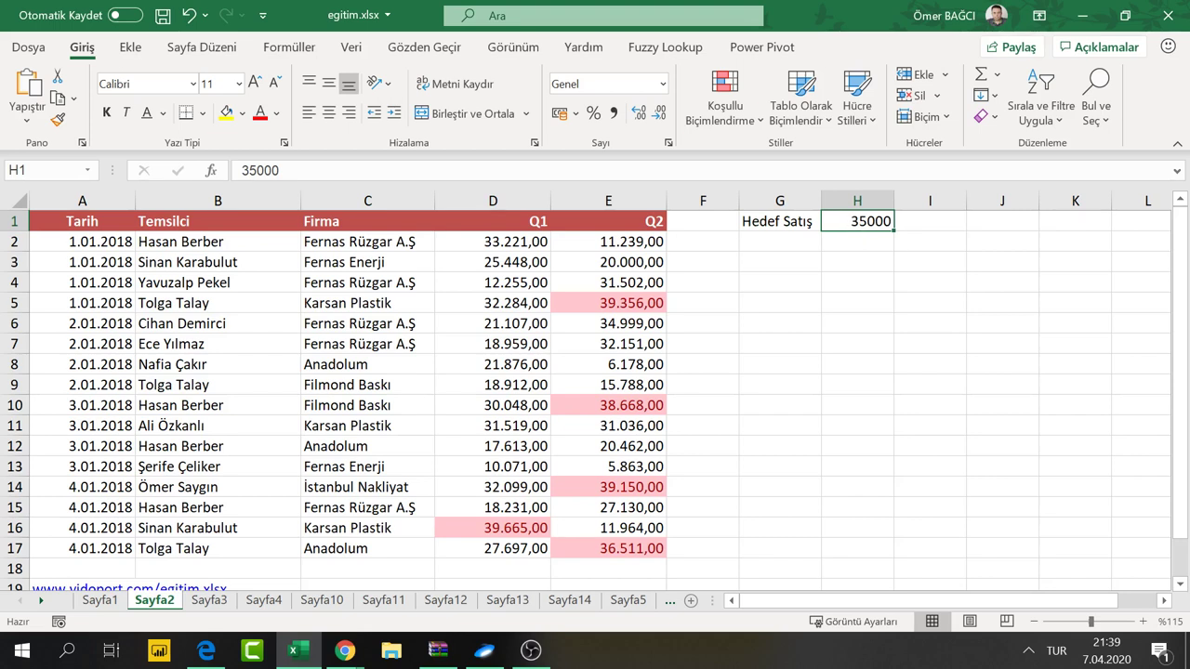
pyautogui.hotkey('alt', 'Tab')
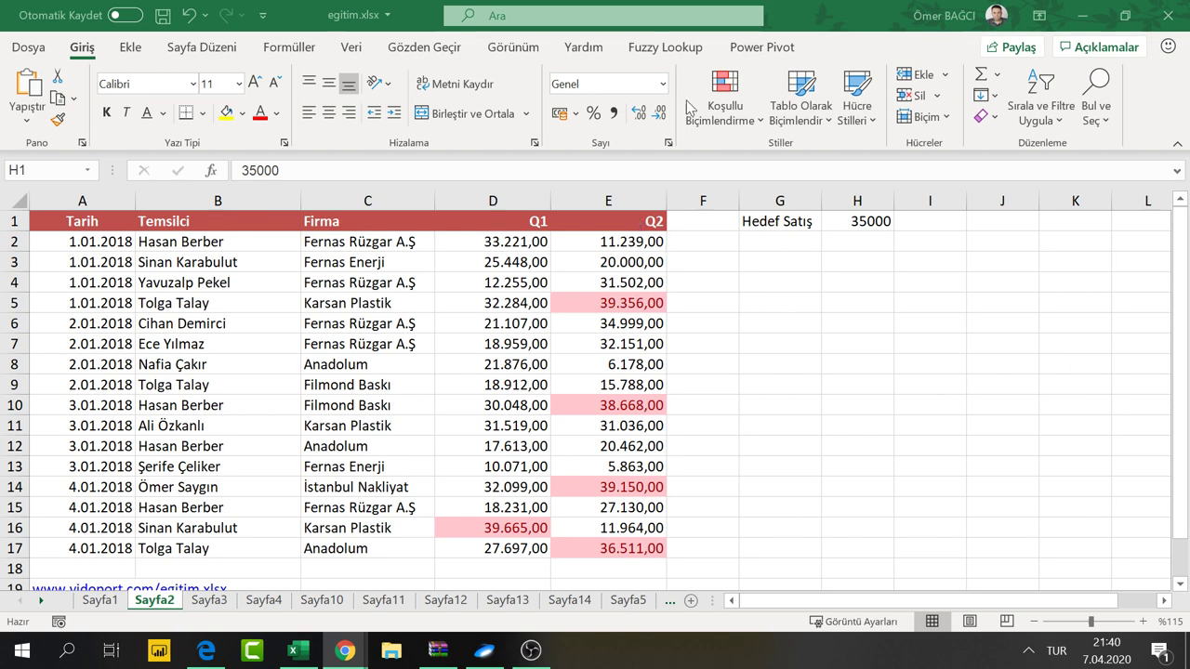
# Clear every conditional formatting rule from the sheet, then select D2:E17
pyautogui.hotkey('alt', 'Tab')
pyautogui.click(593, 261)
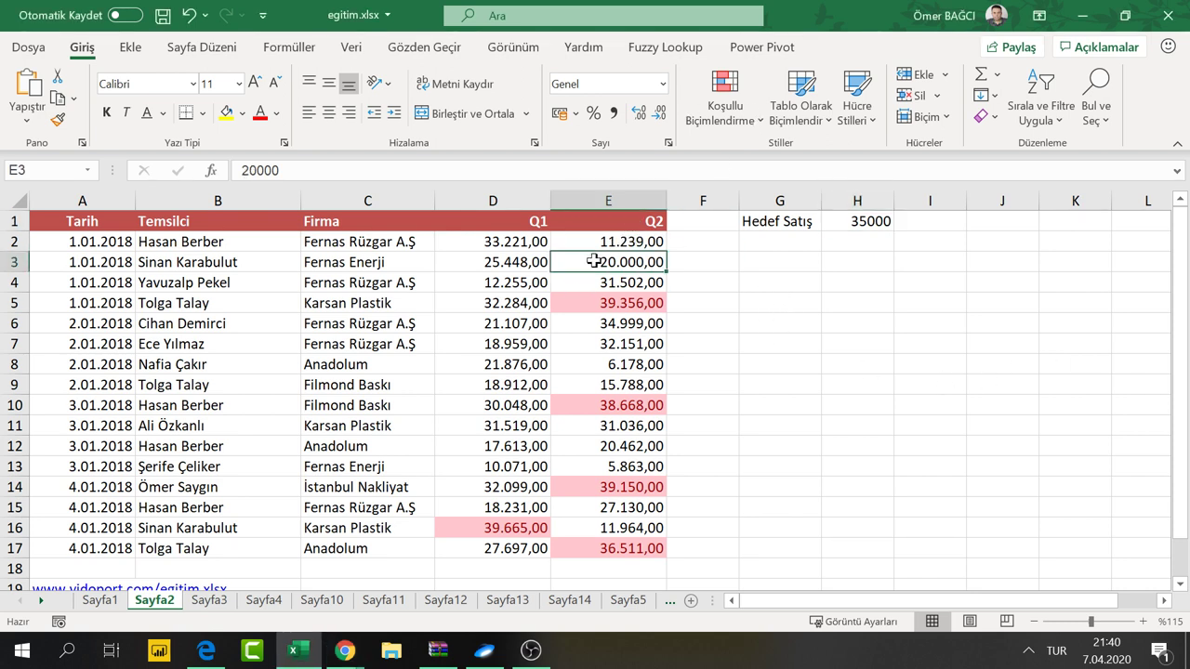
pyautogui.click(725, 105)
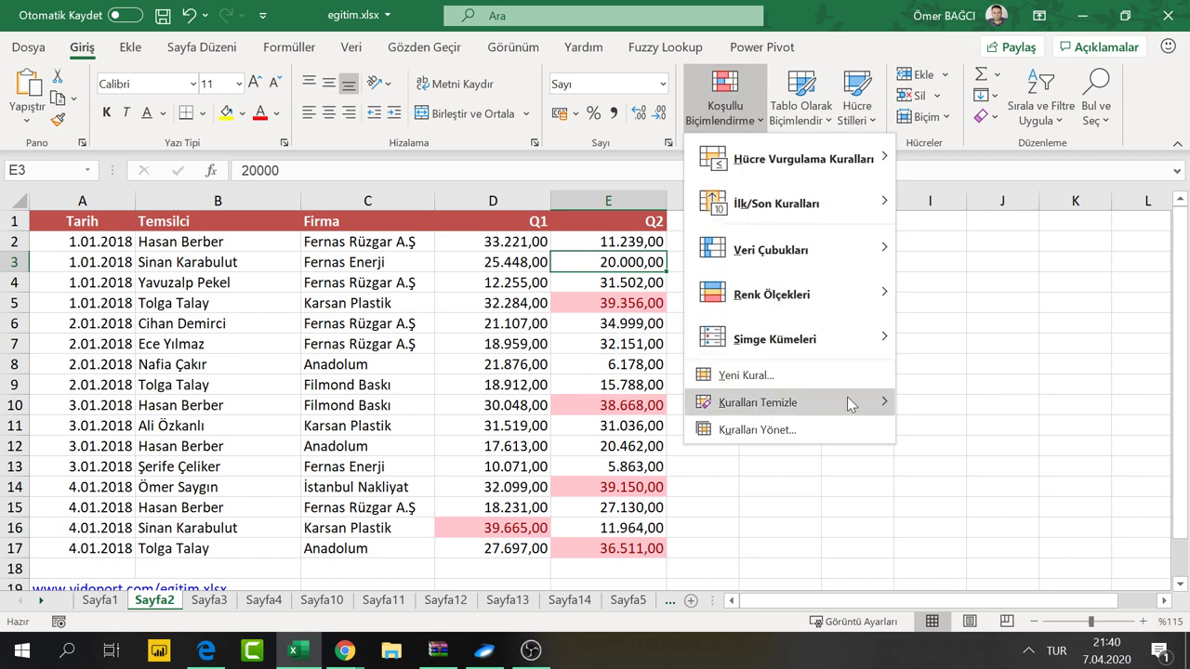
pyautogui.moveTo(758, 402)
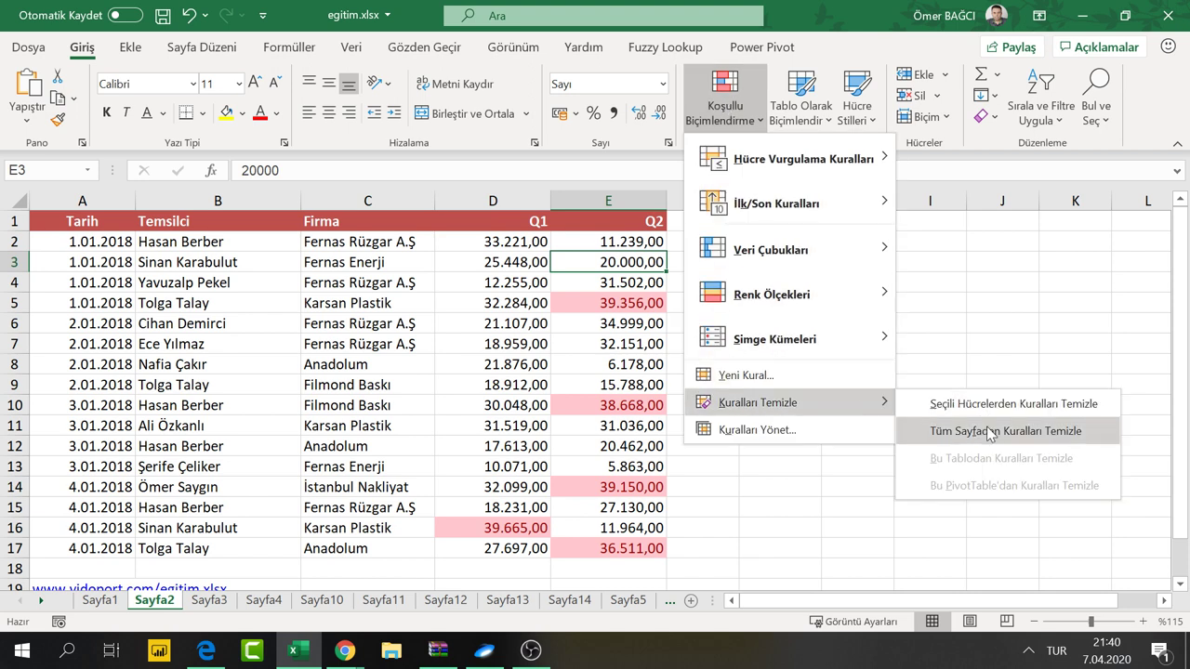
pyautogui.click(990, 433)
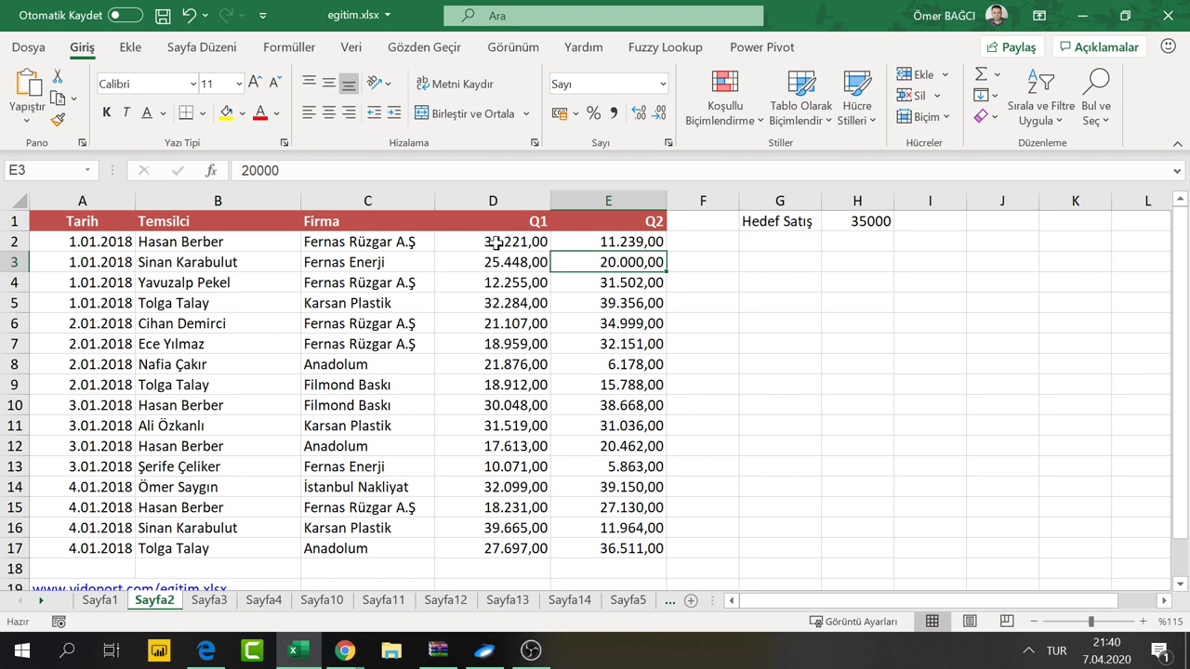
pyautogui.moveTo(496, 243); pyautogui.dragTo(606, 543)
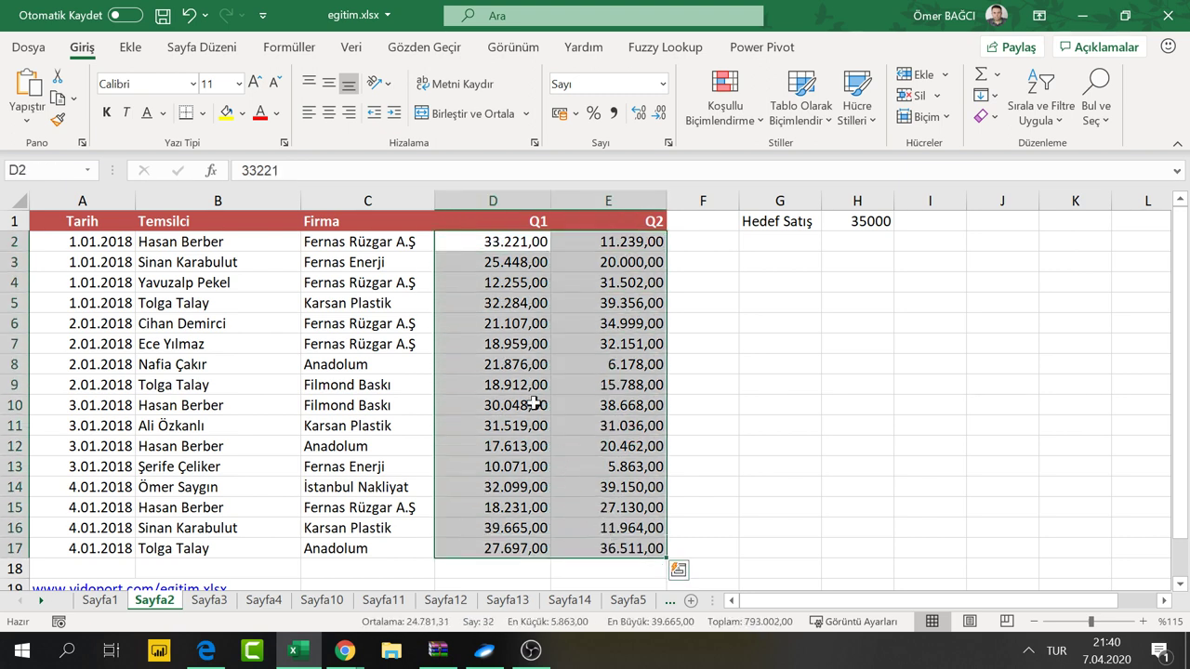
# Apply an Above Average rule with light red fill and dark red text to Q1 amounts D2:D17
pyautogui.click(497, 325)
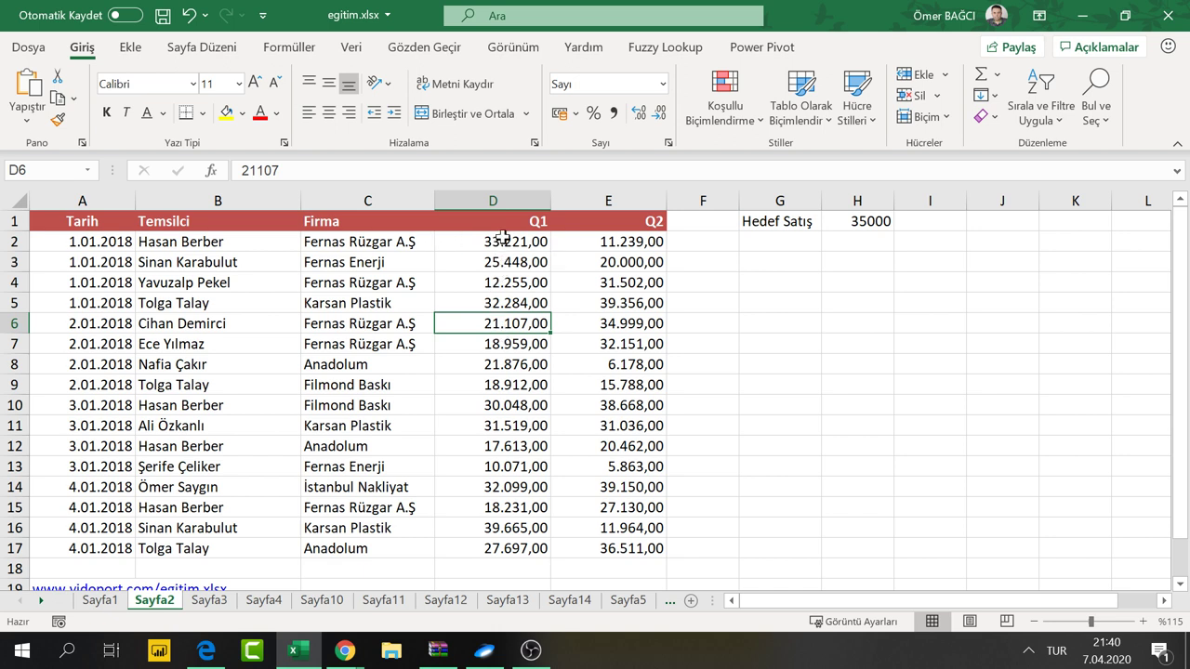
pyautogui.moveTo(502, 237); pyautogui.dragTo(502, 556)
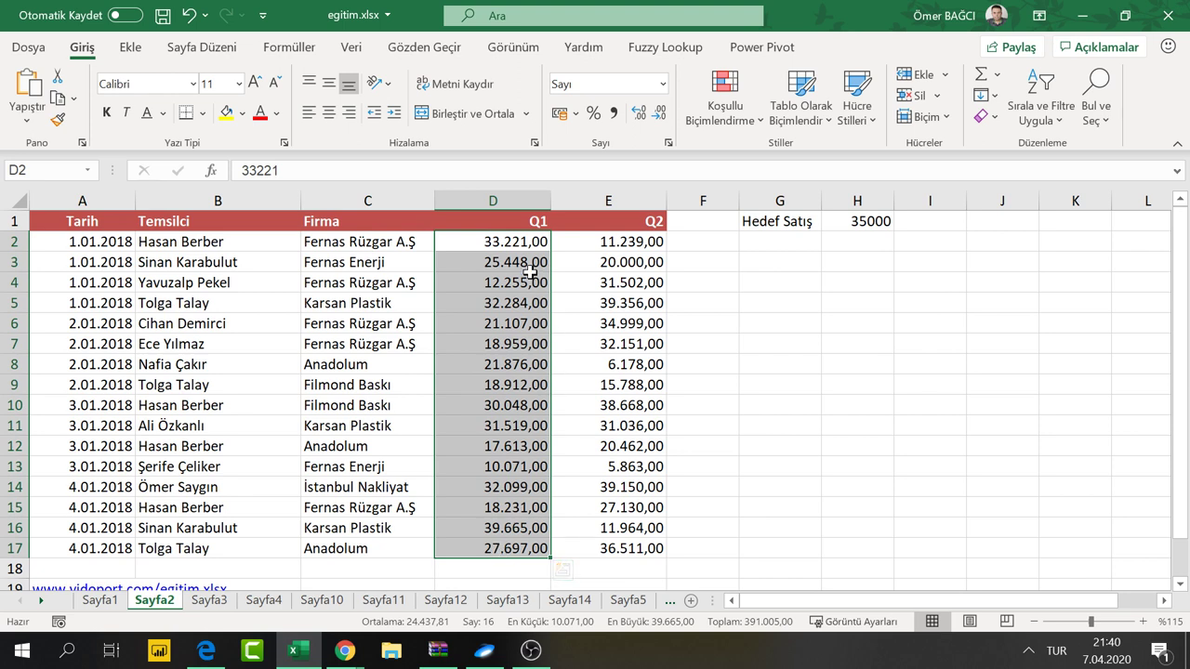
pyautogui.click(724, 111)
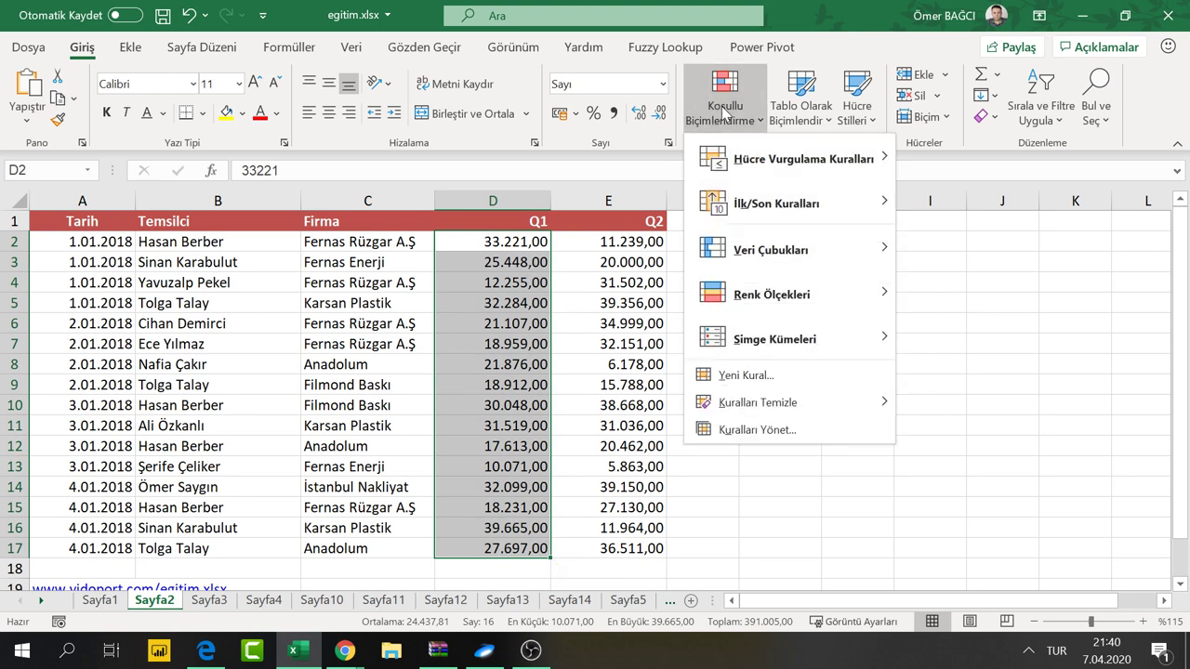
pyautogui.moveTo(776, 204)
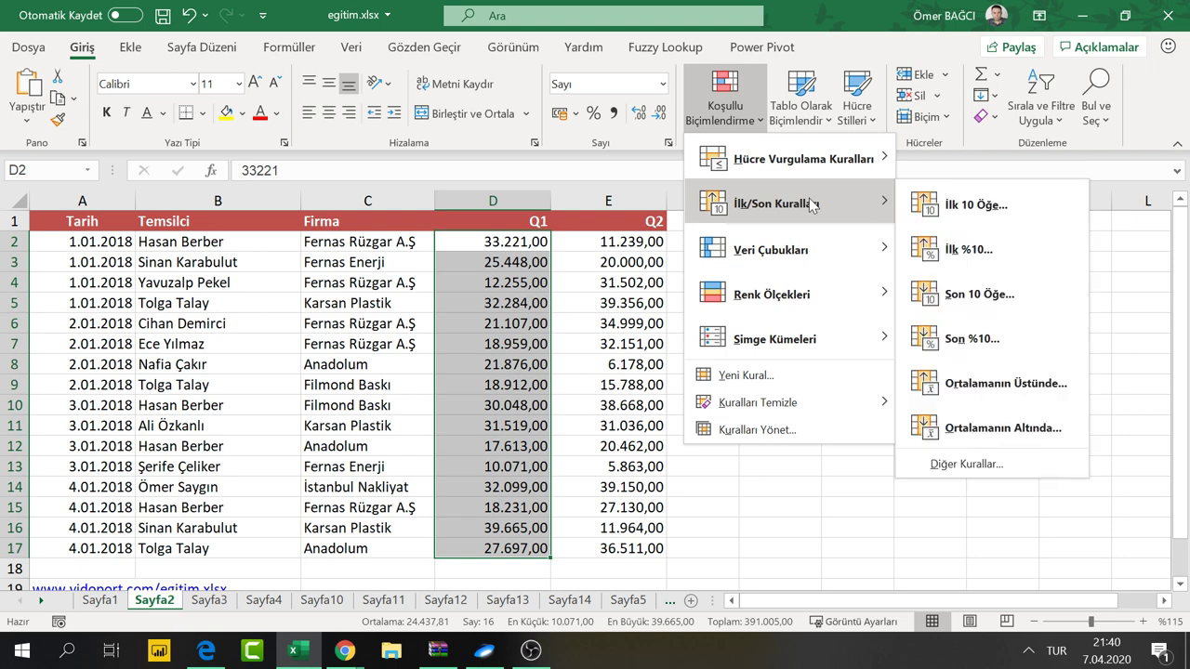
pyautogui.click(1005, 392)
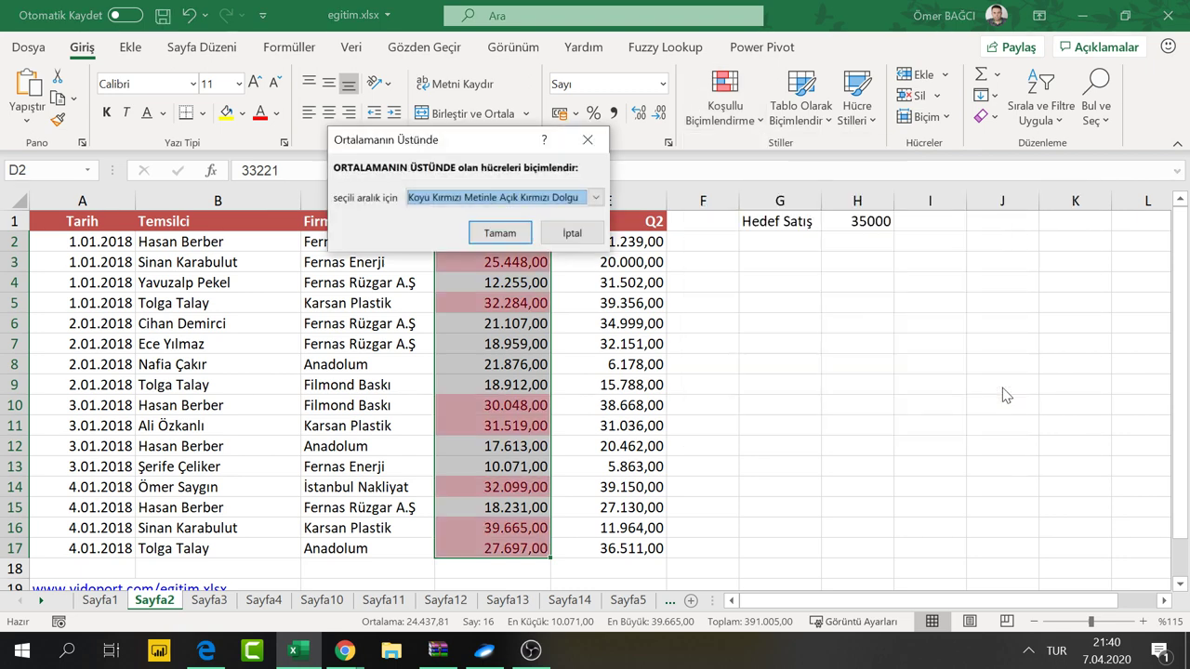
pyautogui.click(500, 237)
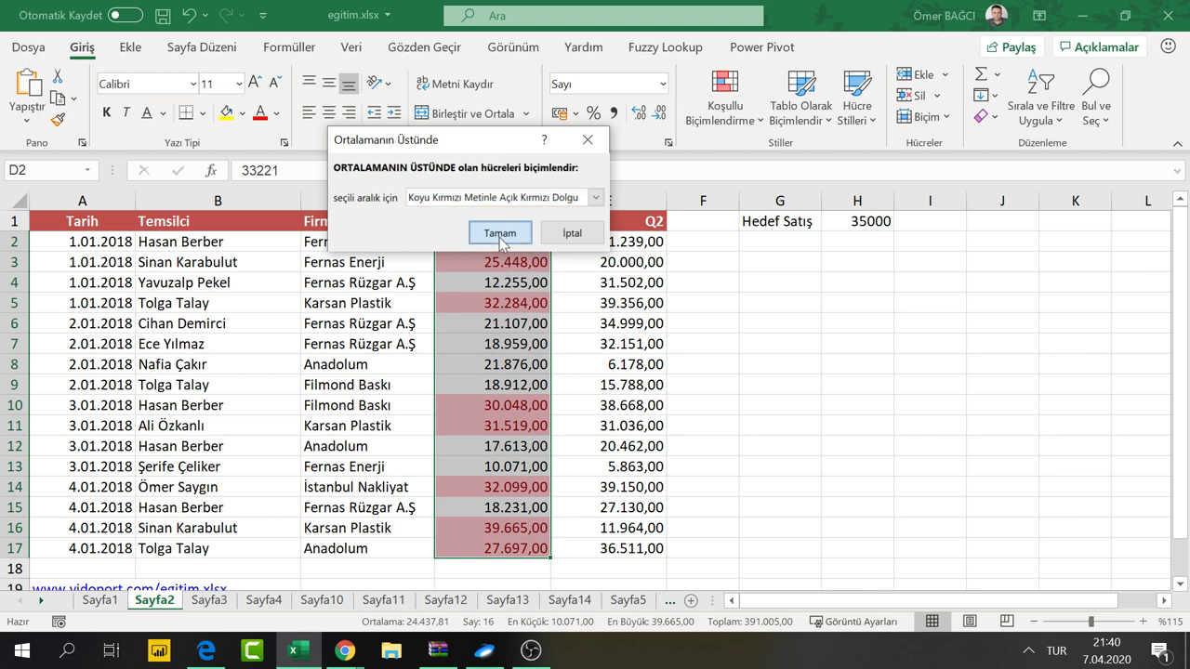
pyautogui.click(625, 242)
# Apply the Above Average light red rule to the Q2 amounts E2:E17
pyautogui.moveTo(628, 243); pyautogui.dragTo(631, 549)
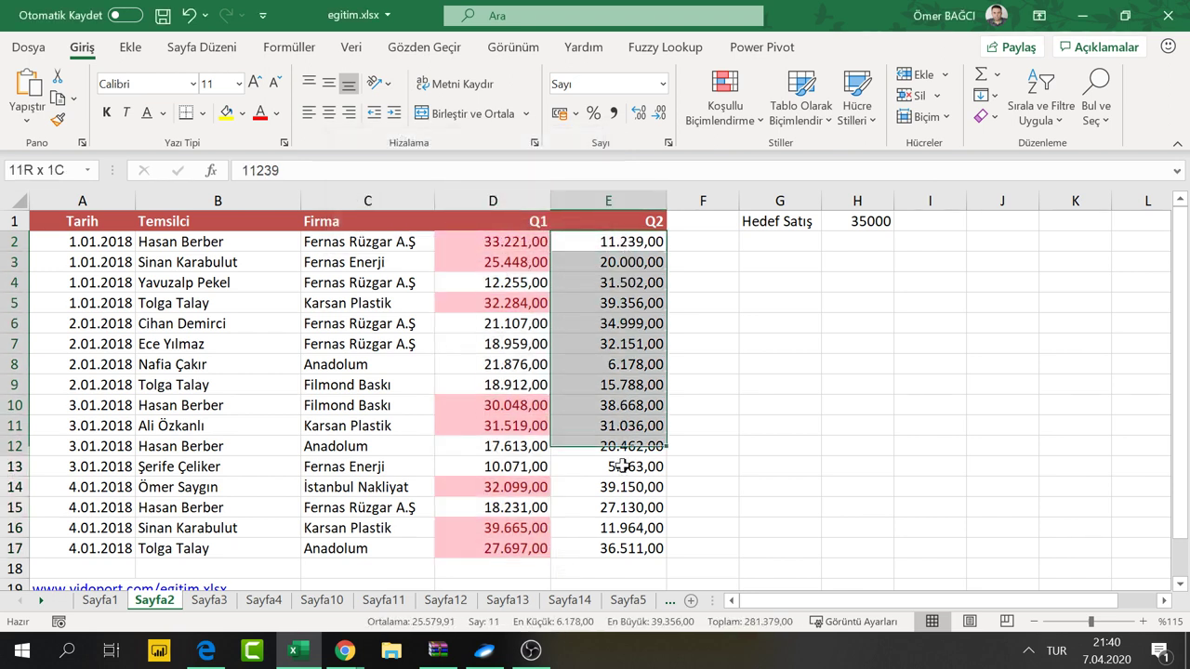
pyautogui.click(728, 107)
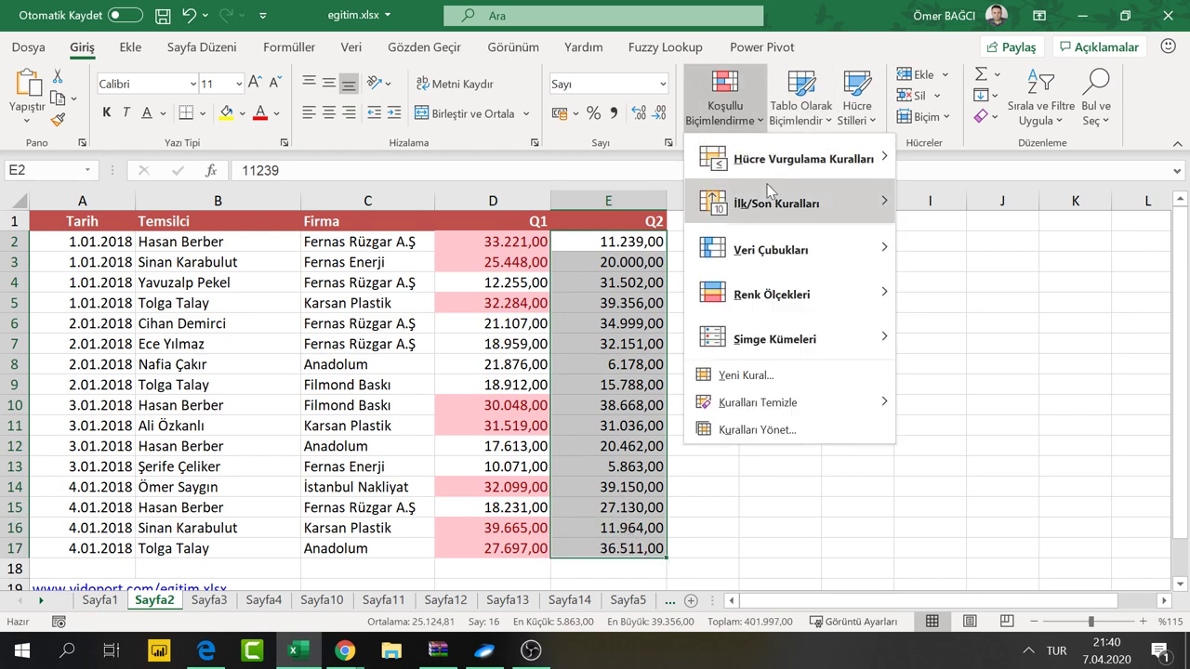
pyautogui.moveTo(789, 203)
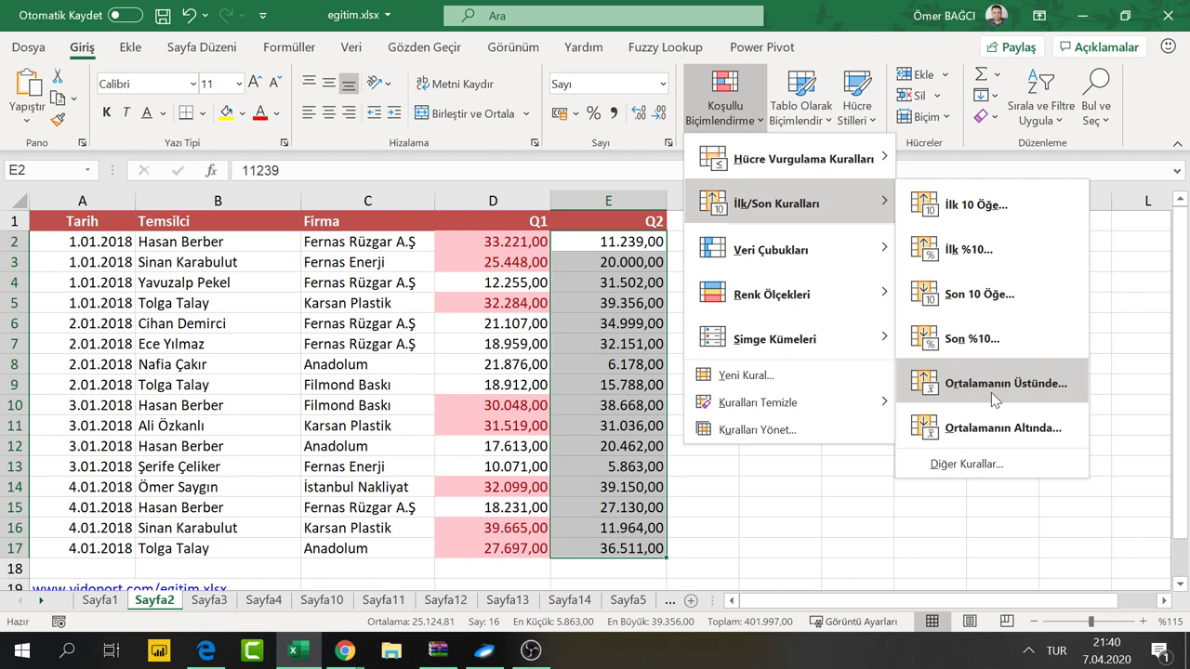
pyautogui.click(991, 393)
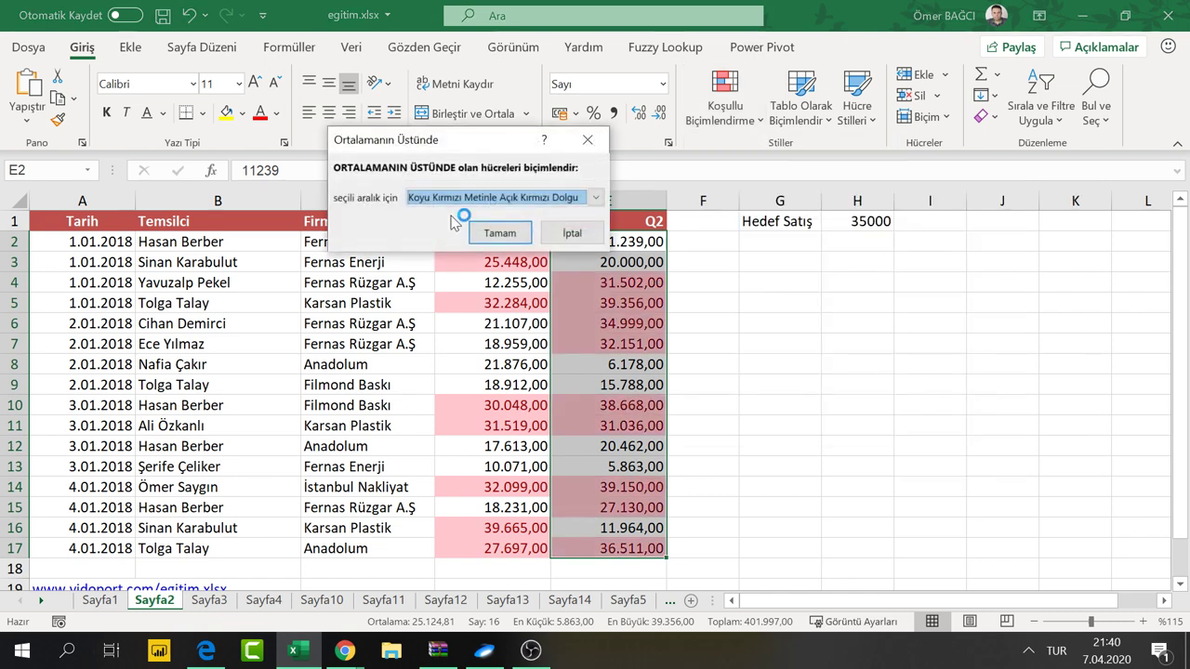
pyautogui.click(496, 234)
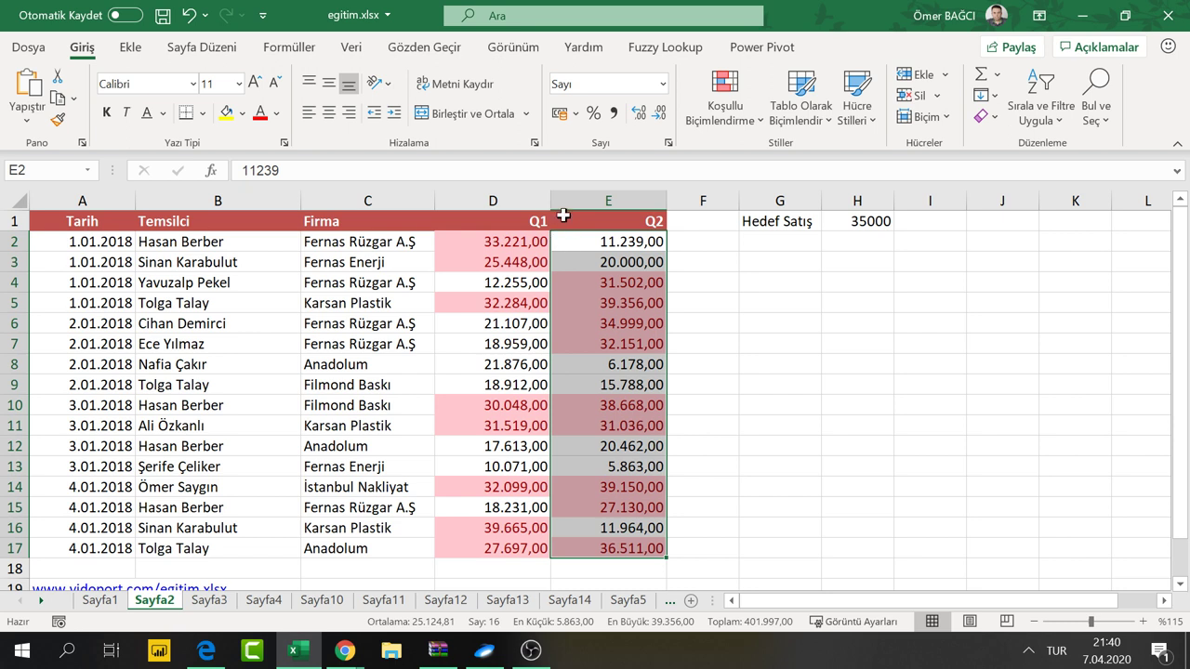
pyautogui.click(557, 256)
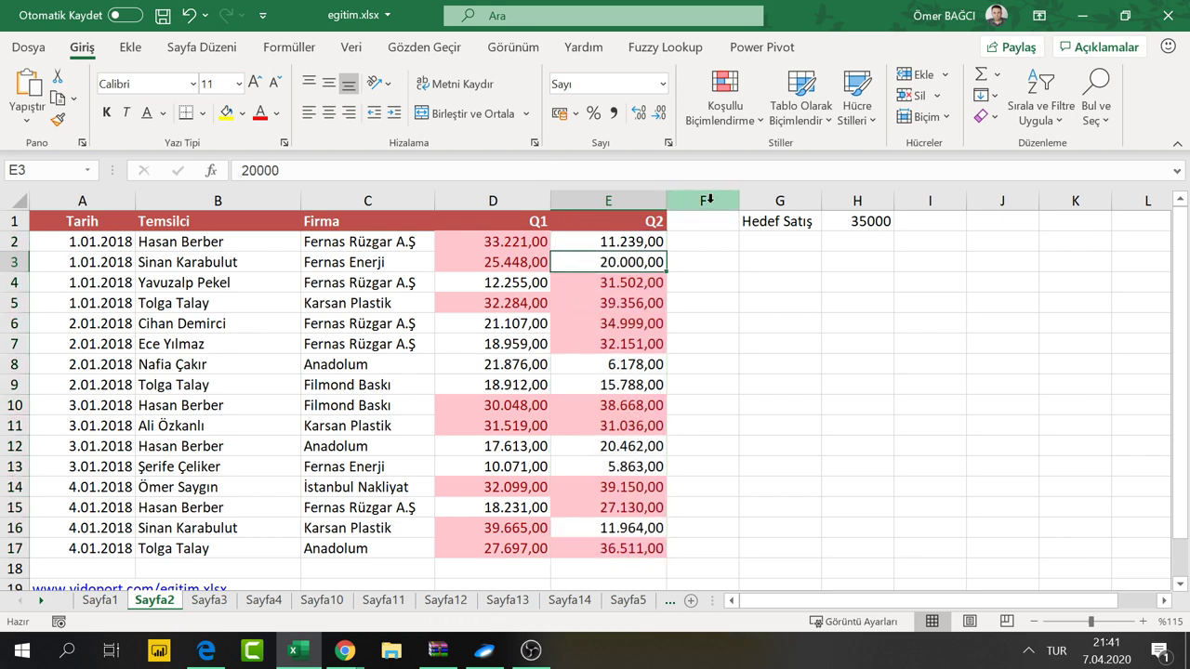
pyautogui.moveTo(513, 239); pyautogui.dragTo(564, 260)
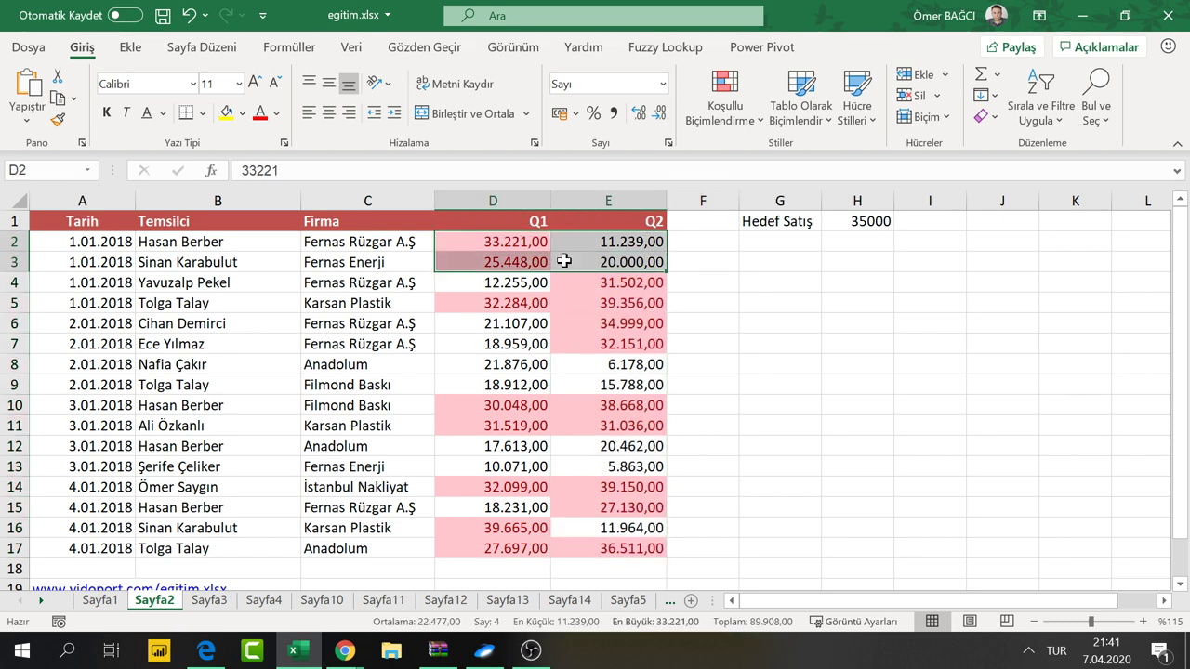
# Clear the sheet's conditional formatting rules again and select Q1 amounts D2:D17
pyautogui.click(744, 93)
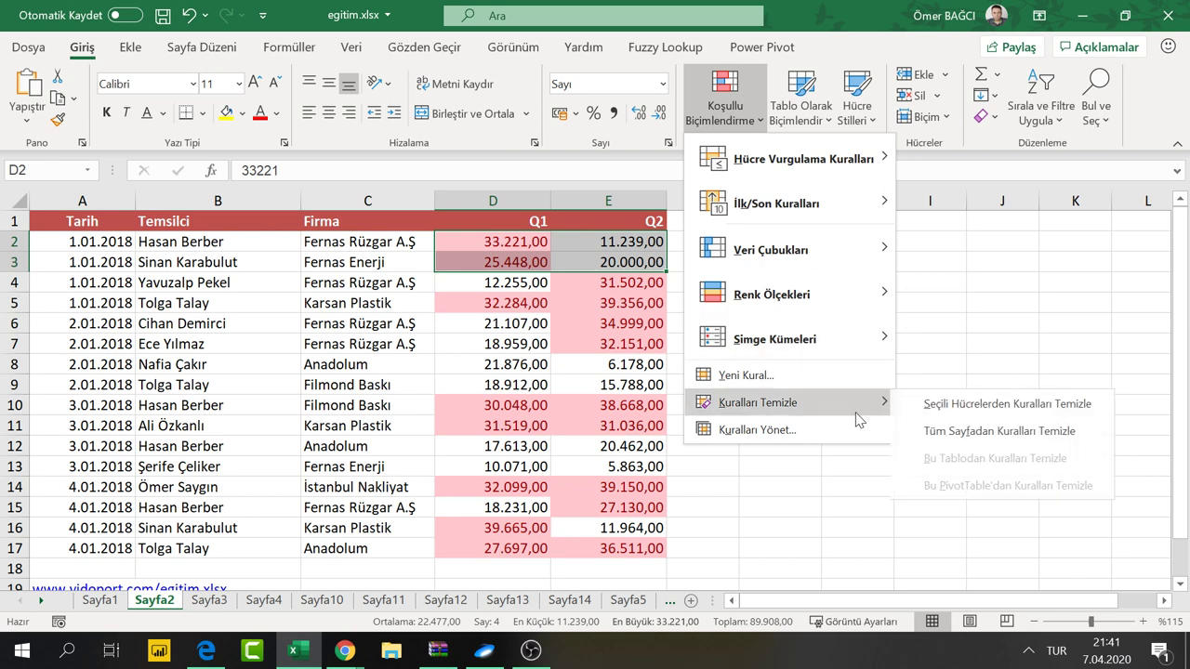
pyautogui.moveTo(758, 402)
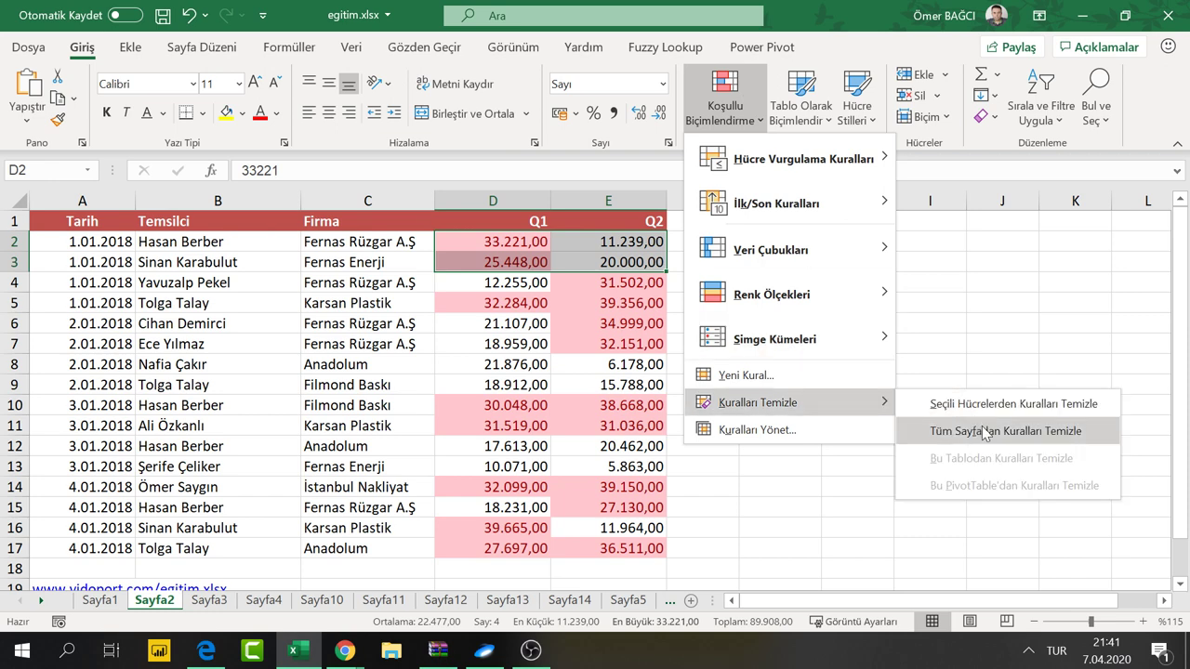
pyautogui.click(983, 433)
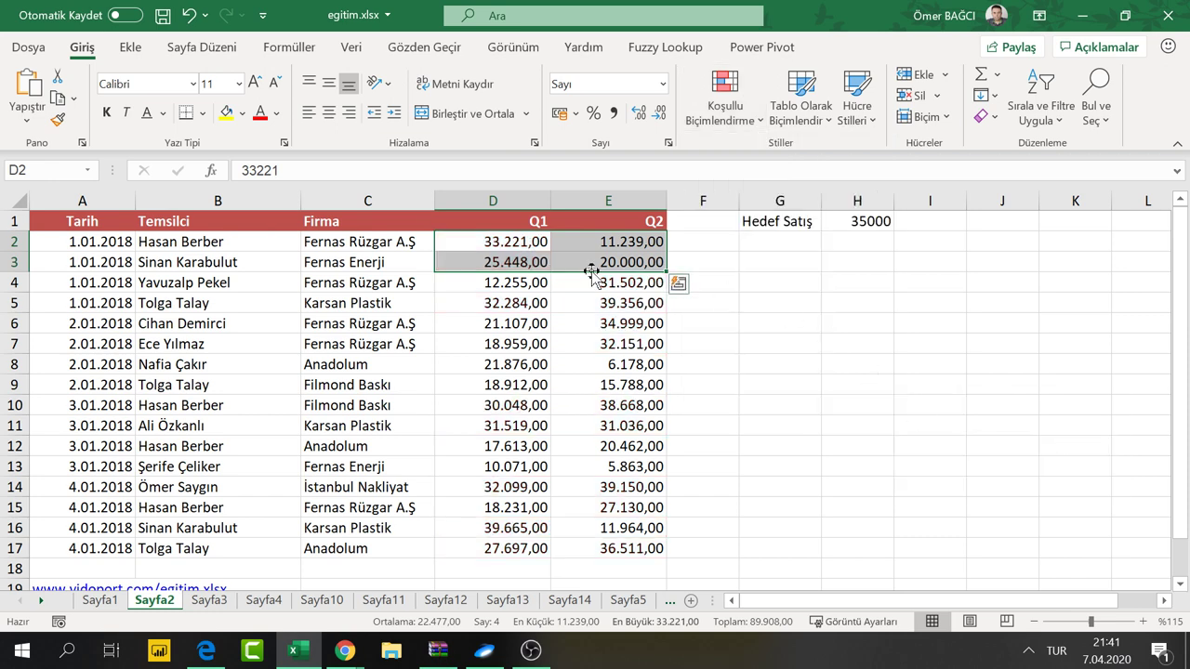
pyautogui.click(496, 279)
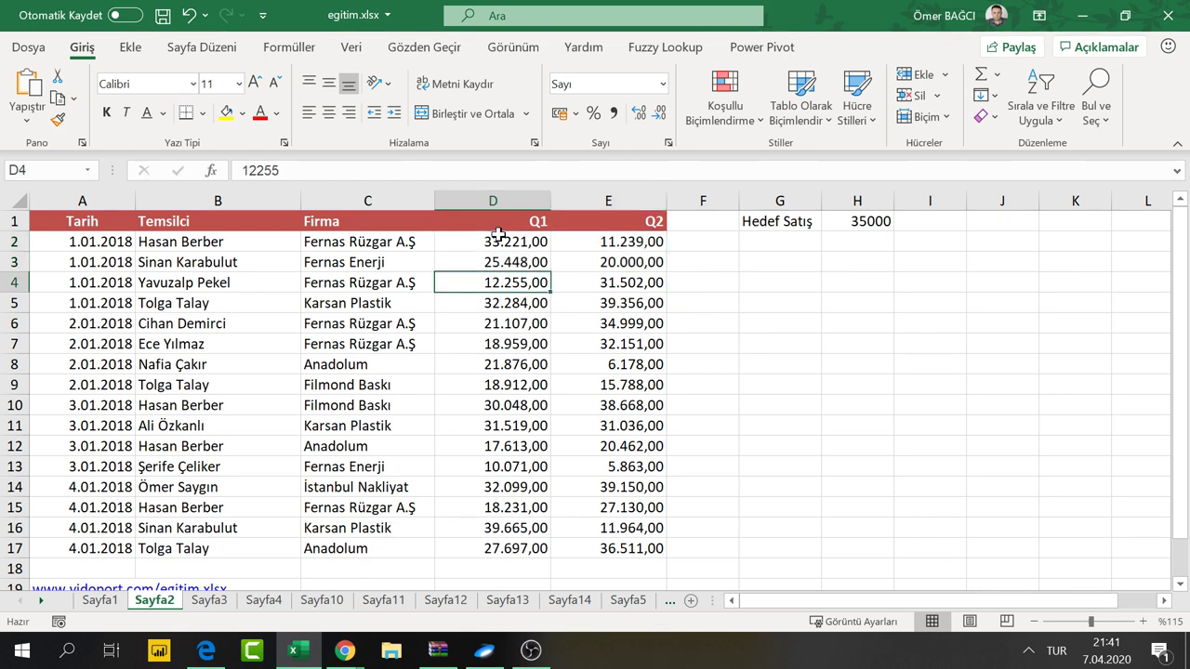
pyautogui.moveTo(499, 235); pyautogui.dragTo(520, 539)
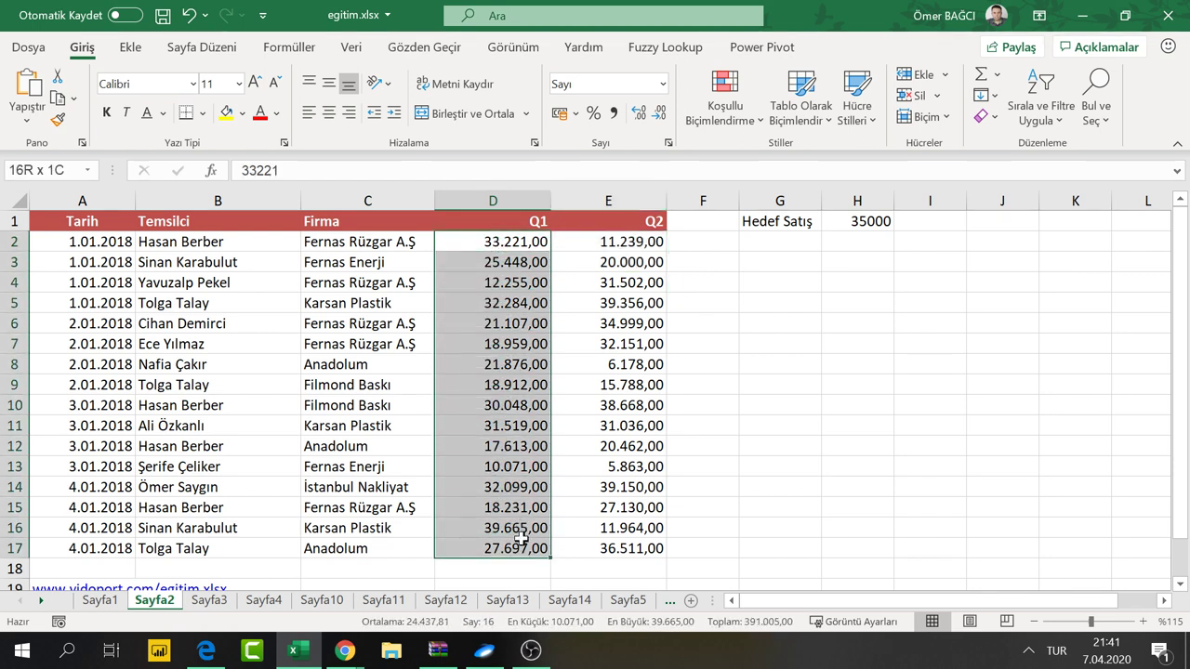
# Add Green solid-fill data bars to Q1 amounts D2:D17, then select E2:E17
pyautogui.click(735, 130)
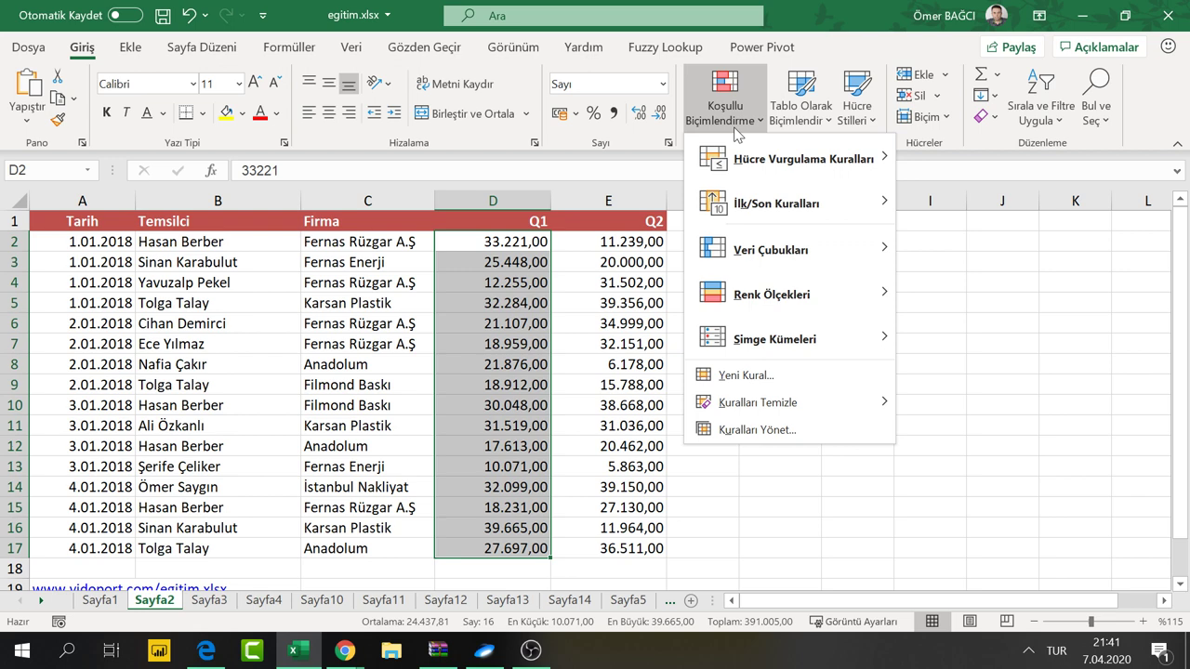
pyautogui.moveTo(786, 250)
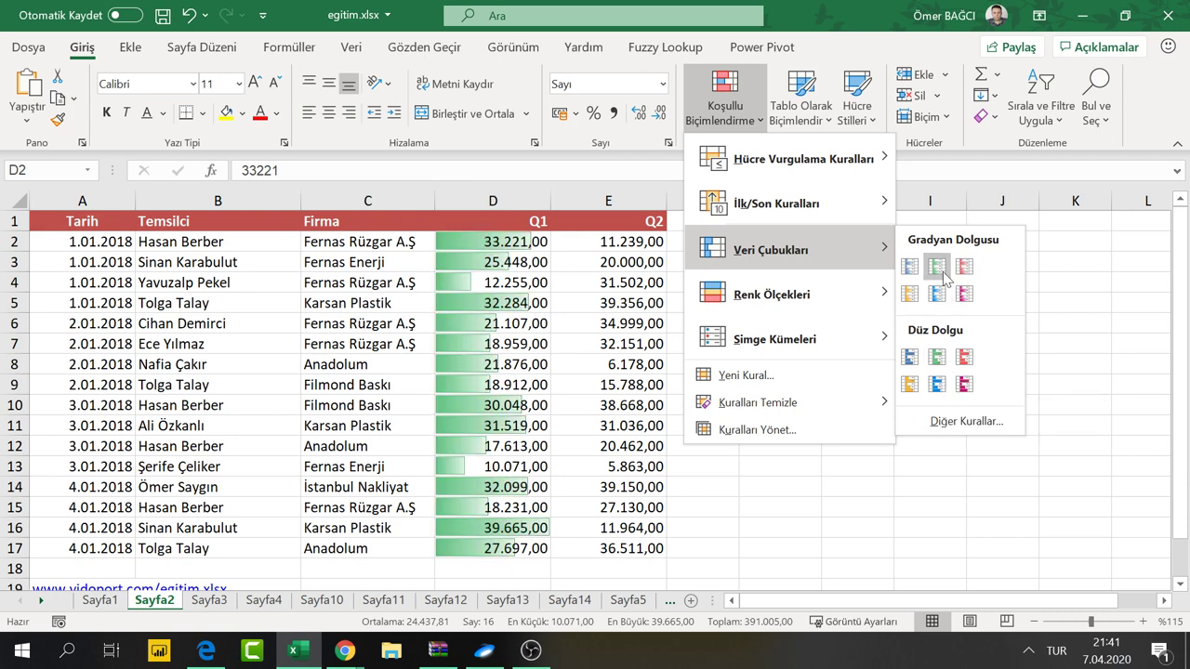
pyautogui.click(939, 357)
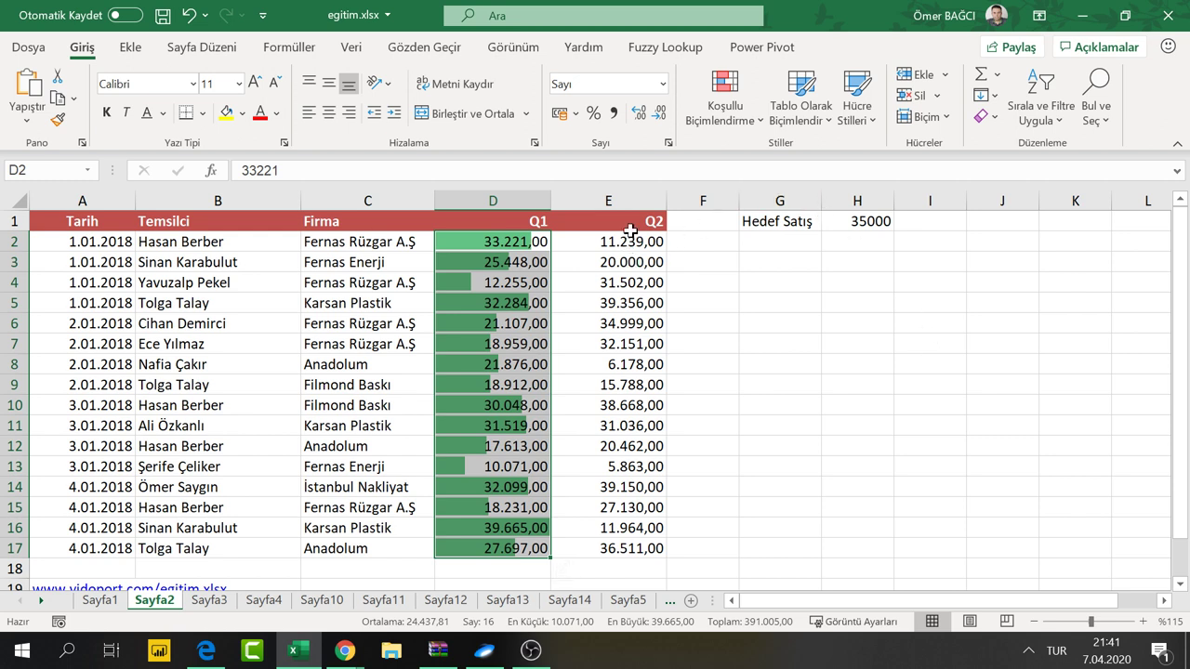
pyautogui.moveTo(630, 233); pyautogui.dragTo(632, 553)
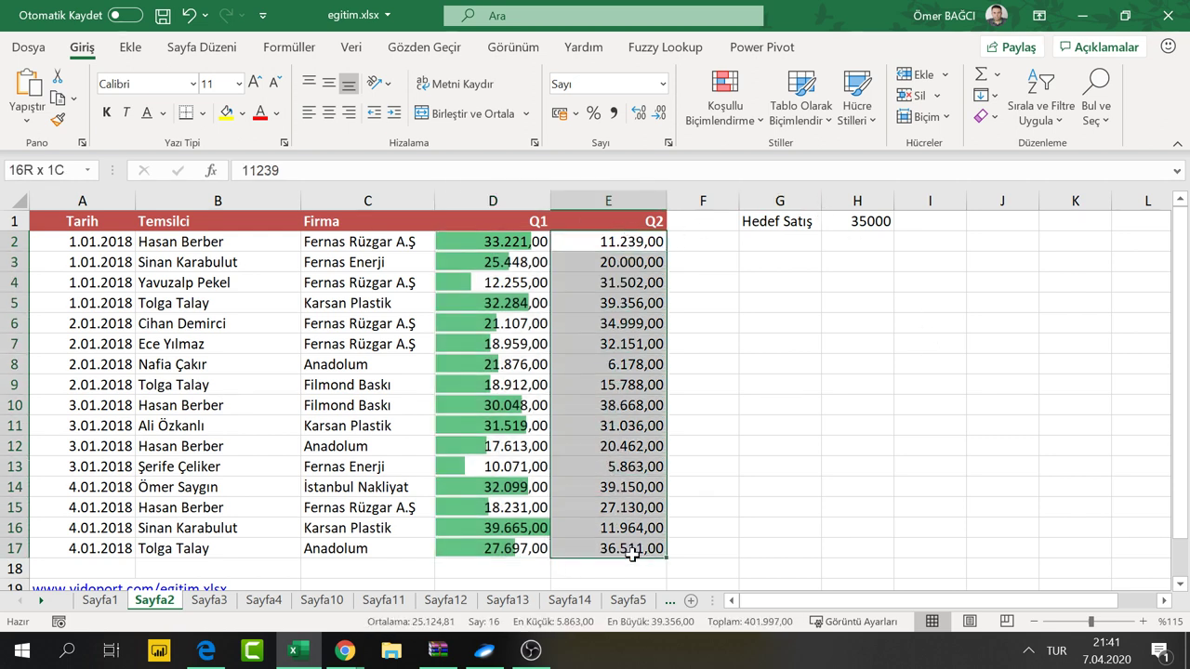
# Apply the Green - White Color Scale to Q2 amounts E2:E17
pyautogui.click(724, 107)
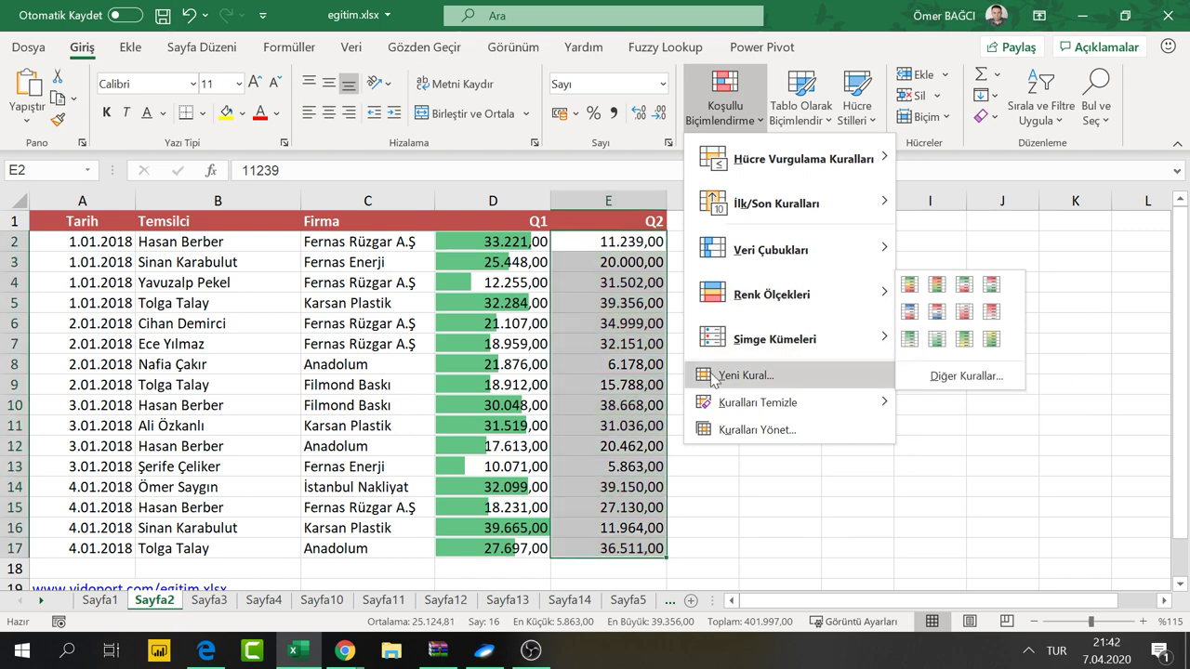
pyautogui.moveTo(772, 293)
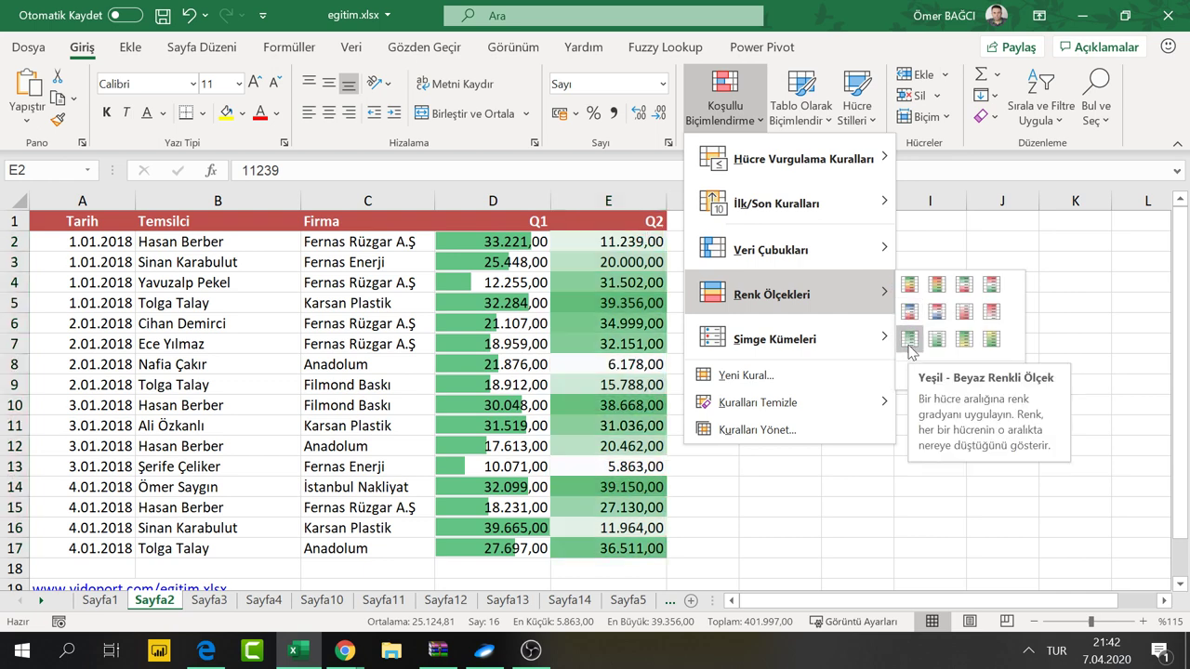
pyautogui.click(909, 342)
pyautogui.click(623, 342)
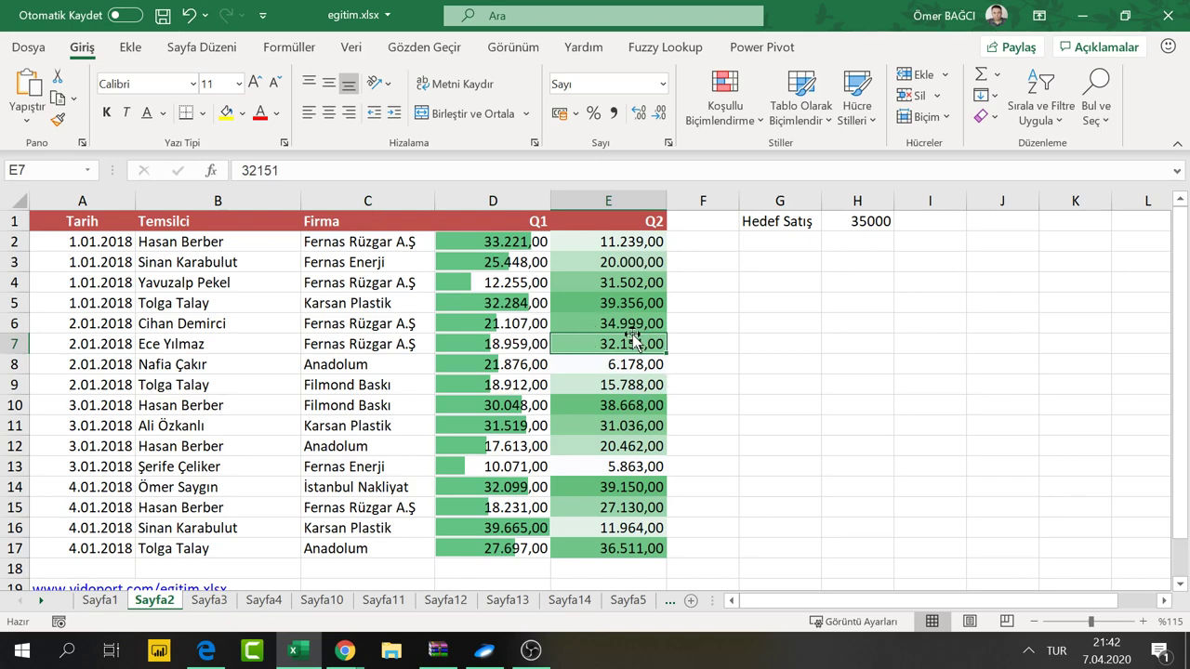
# Delete the grouped sheets Sayfa10 through Sayfa14
pyautogui.click(264, 602)
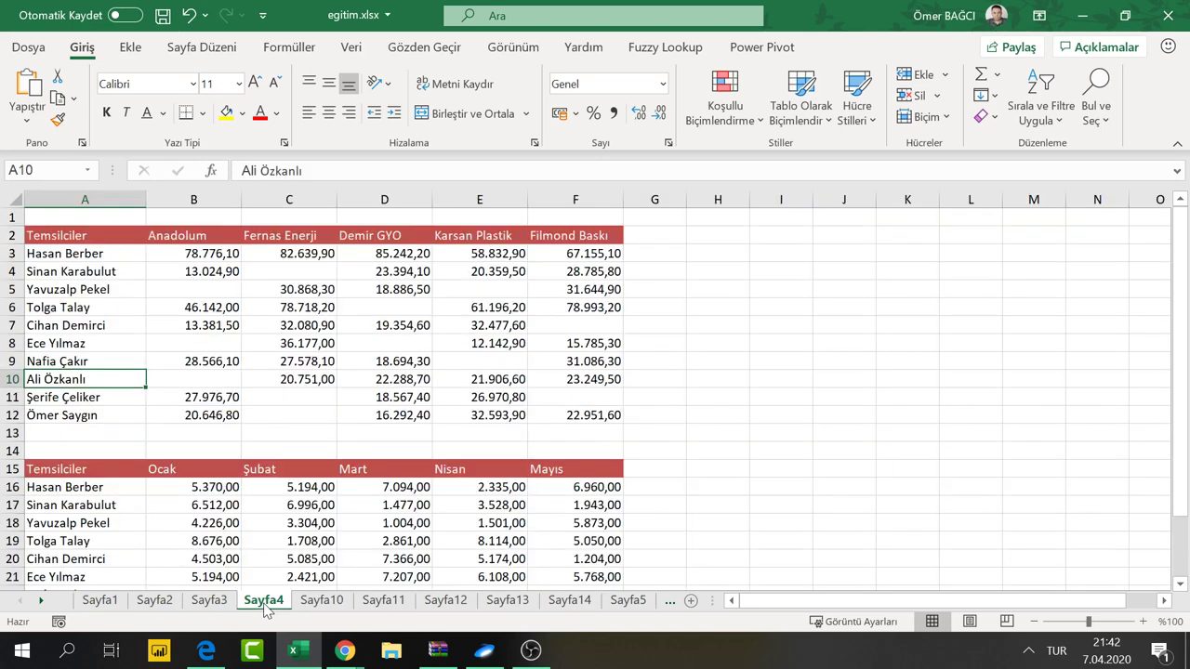
pyautogui.click(317, 601)
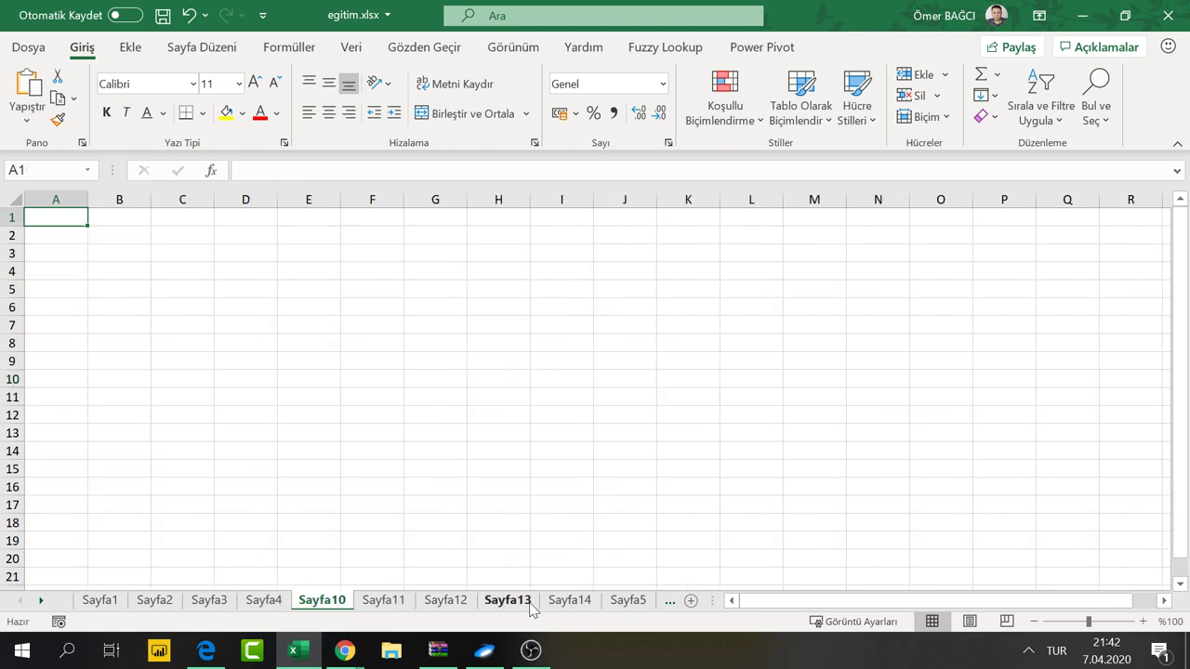
pyautogui.keyDown('shift'); pyautogui.click(586, 600); pyautogui.keyUp('shift')
pyautogui.rightClick(588, 601)
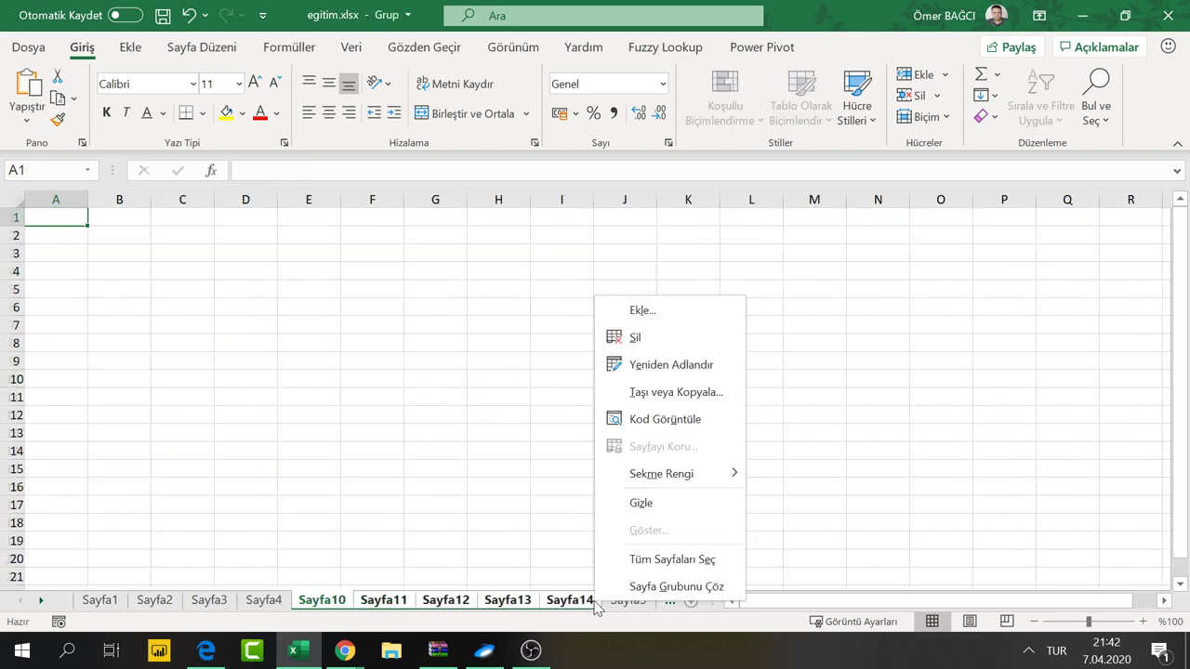
pyautogui.click(662, 339)
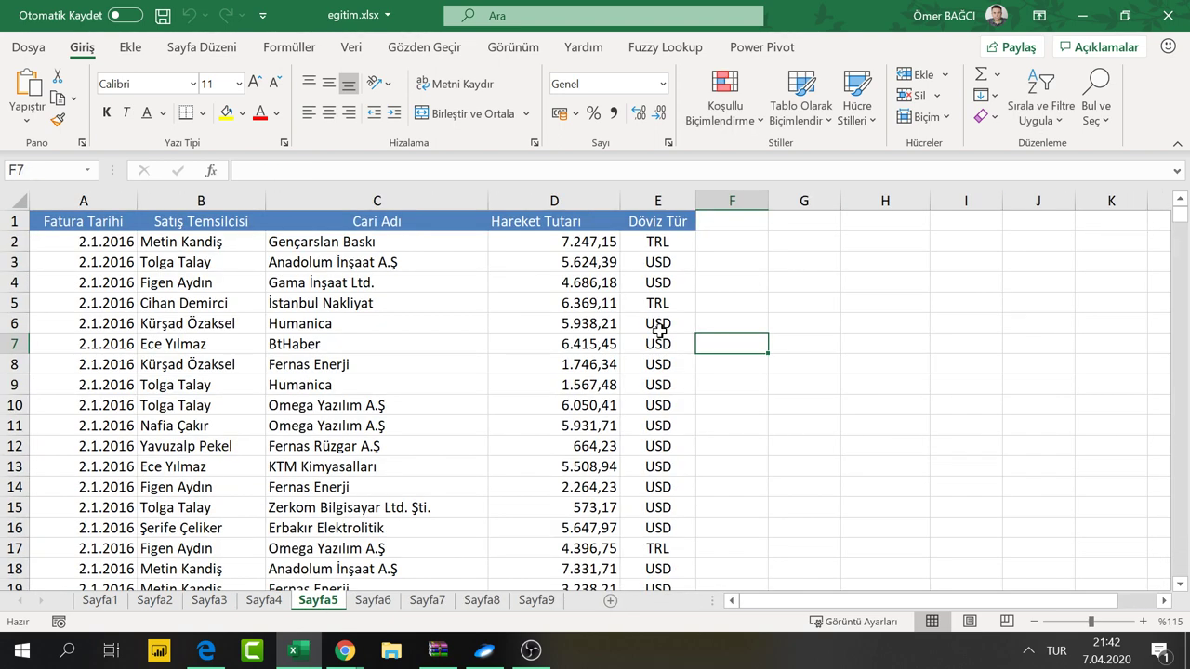
# Go to Sayfa4 and scroll down to its Ocak–Mayıs sales table
pyautogui.click(372, 600)
pyautogui.click(437, 601)
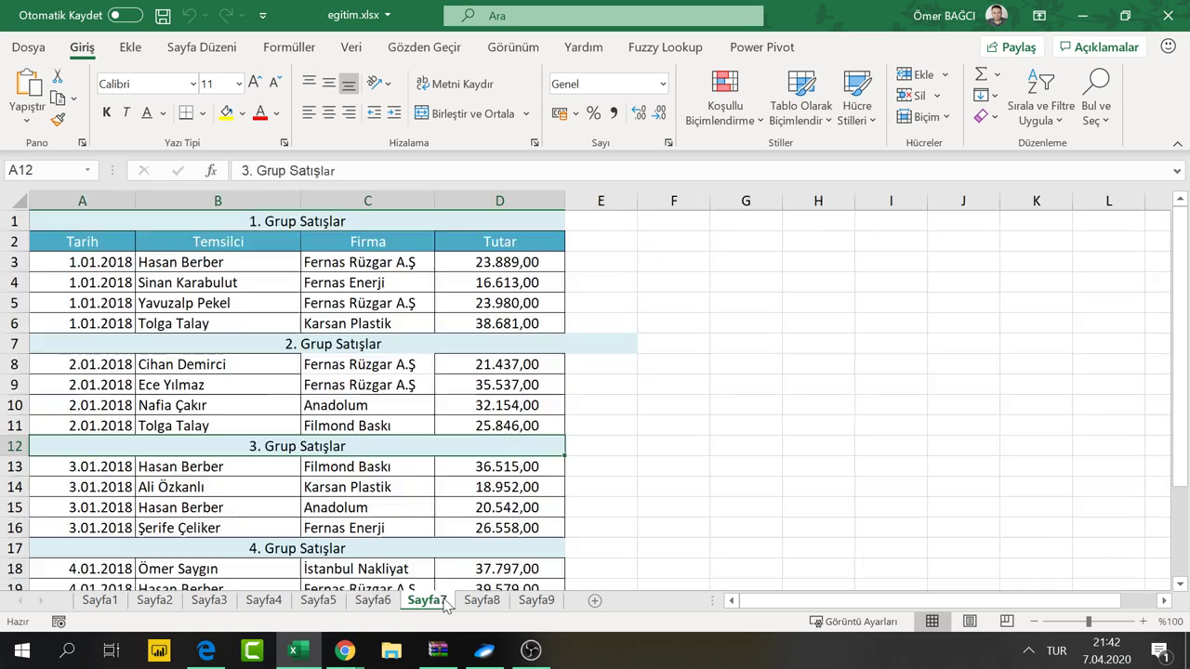
pyautogui.click(264, 601)
pyautogui.scroll(-1, 303, 380)
pyautogui.scroll(-2, 303, 380)
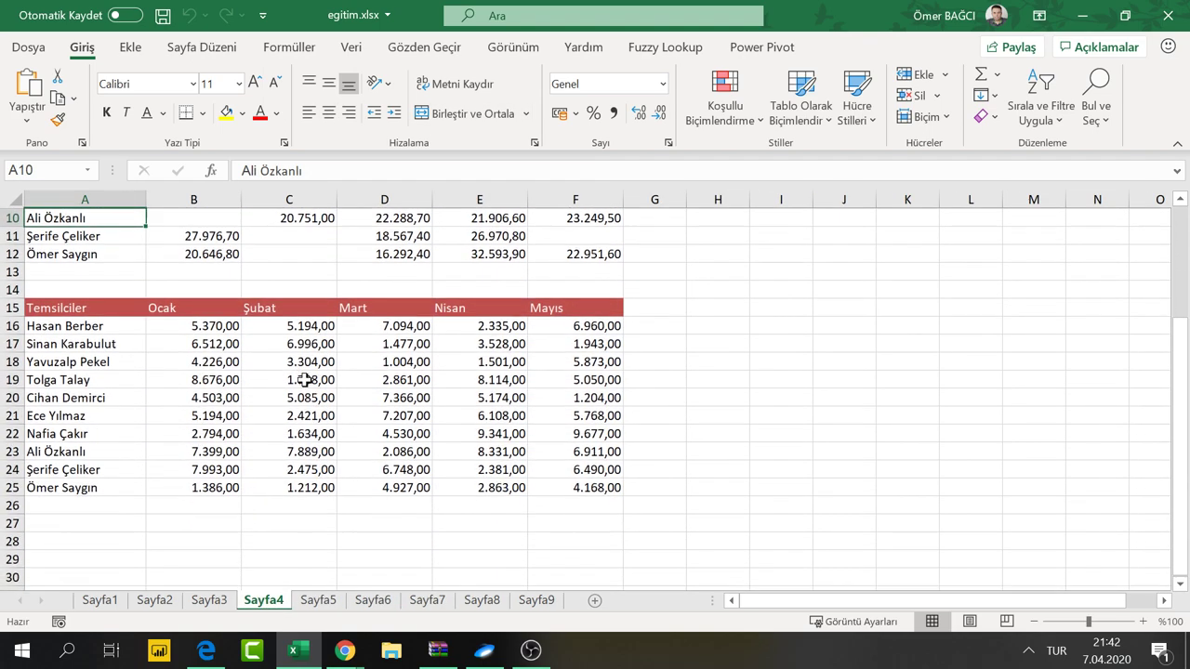
pyautogui.scroll(-1, 303, 381)
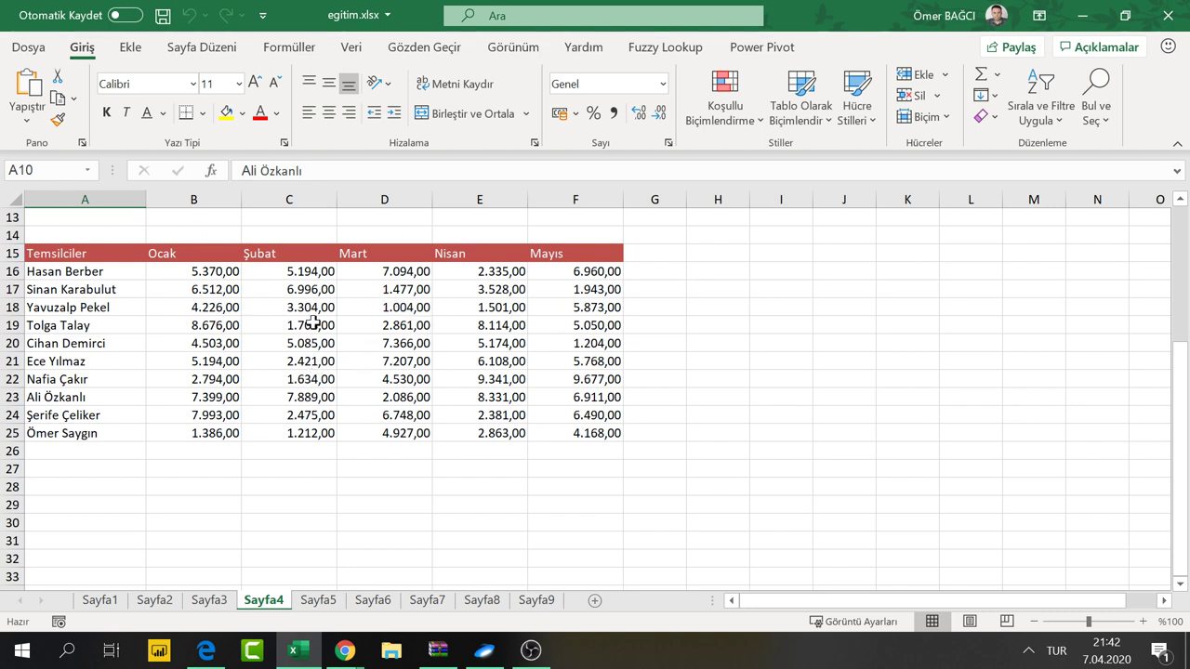
# Enter =RASTGELEARADA(1000;5000) in cell B16
pyautogui.click(216, 270)
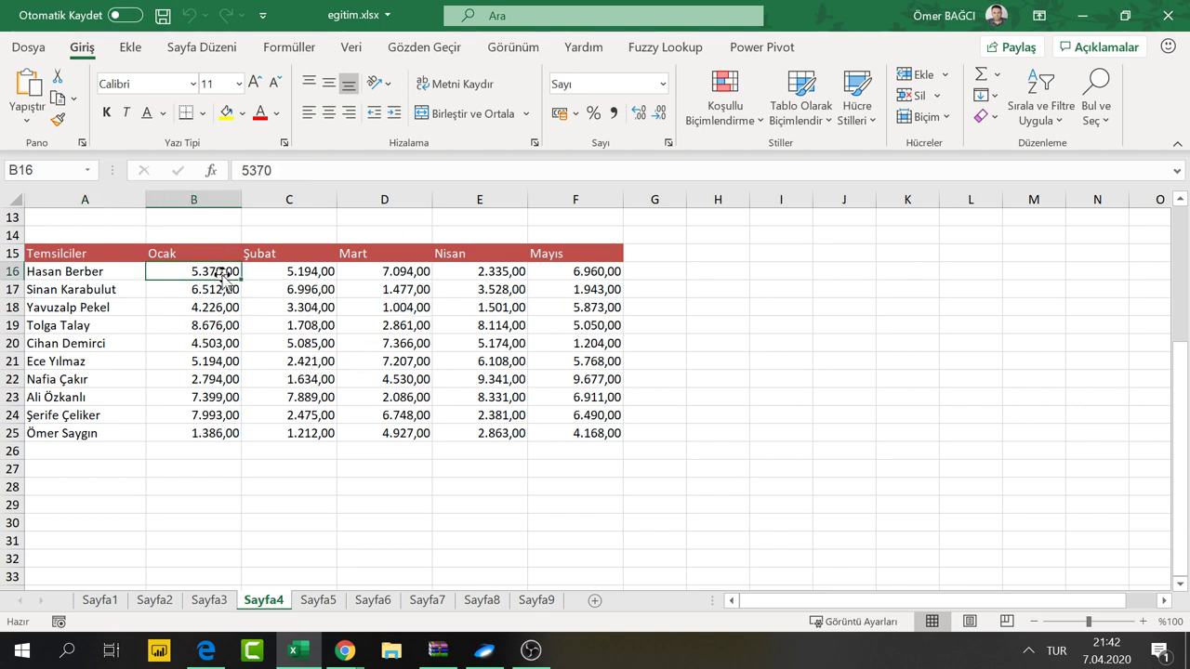
pyautogui.write('=ras')
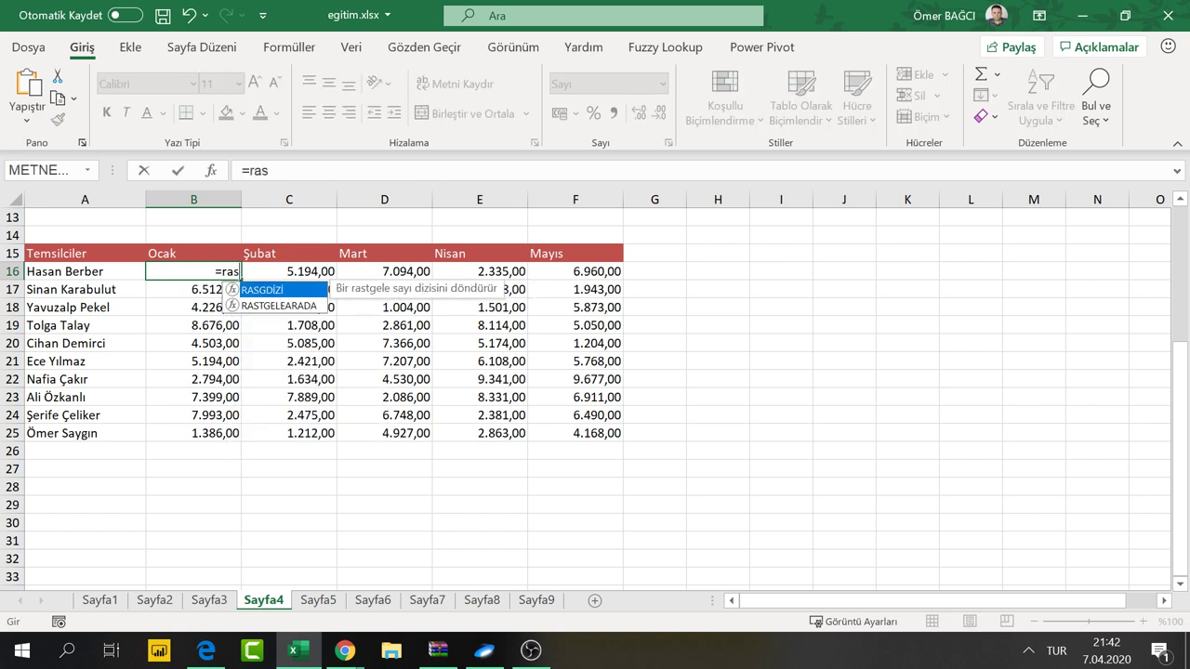
pyautogui.press('Down')
pyautogui.press('Tab')
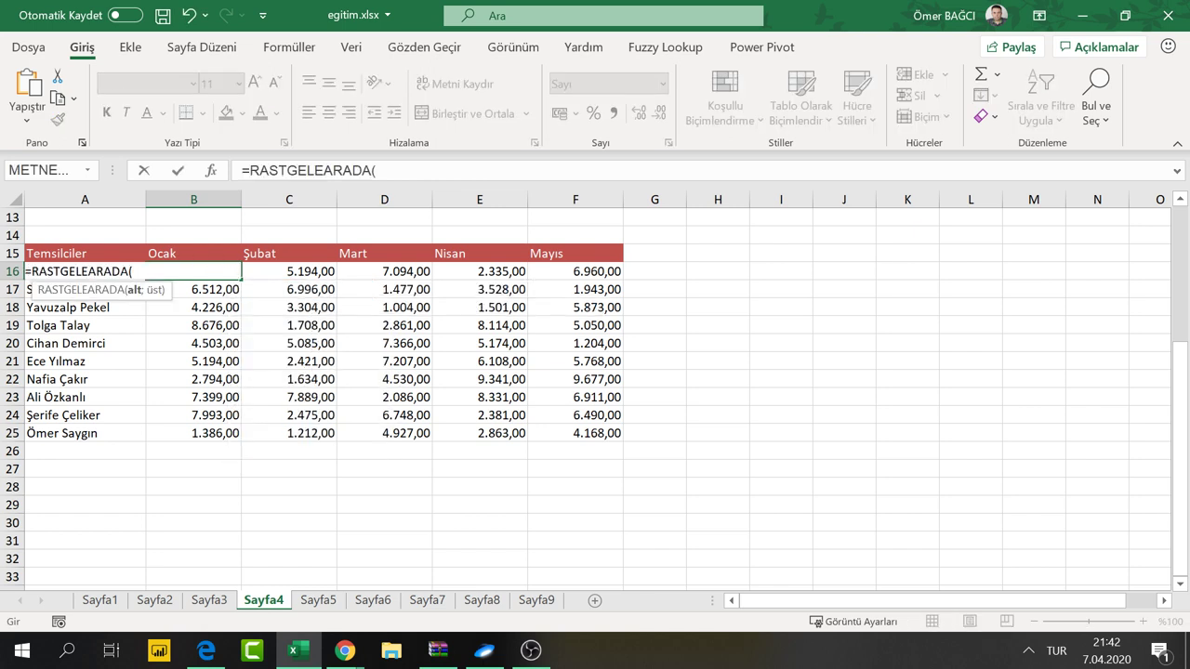
pyautogui.write('000;5000')
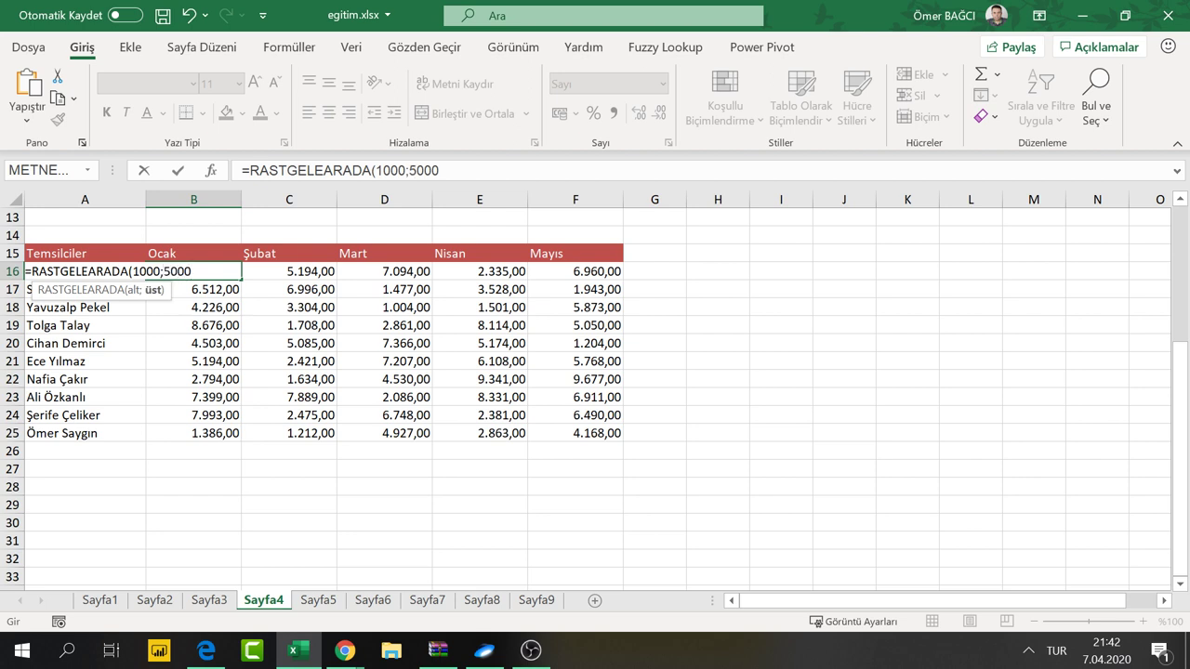
pyautogui.write(')')
pyautogui.press('Return')
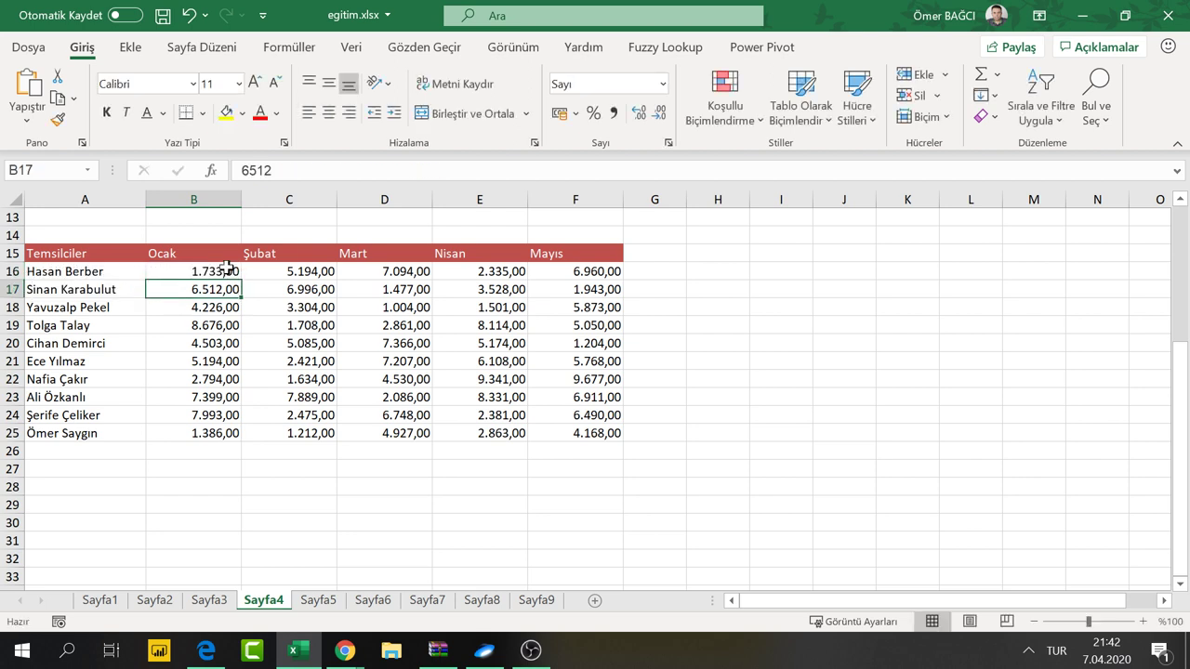
# Fill the B16 formula across to F16 and down to row 25
pyautogui.click(227, 270)
pyautogui.moveTo(240, 280); pyautogui.dragTo(613, 290)
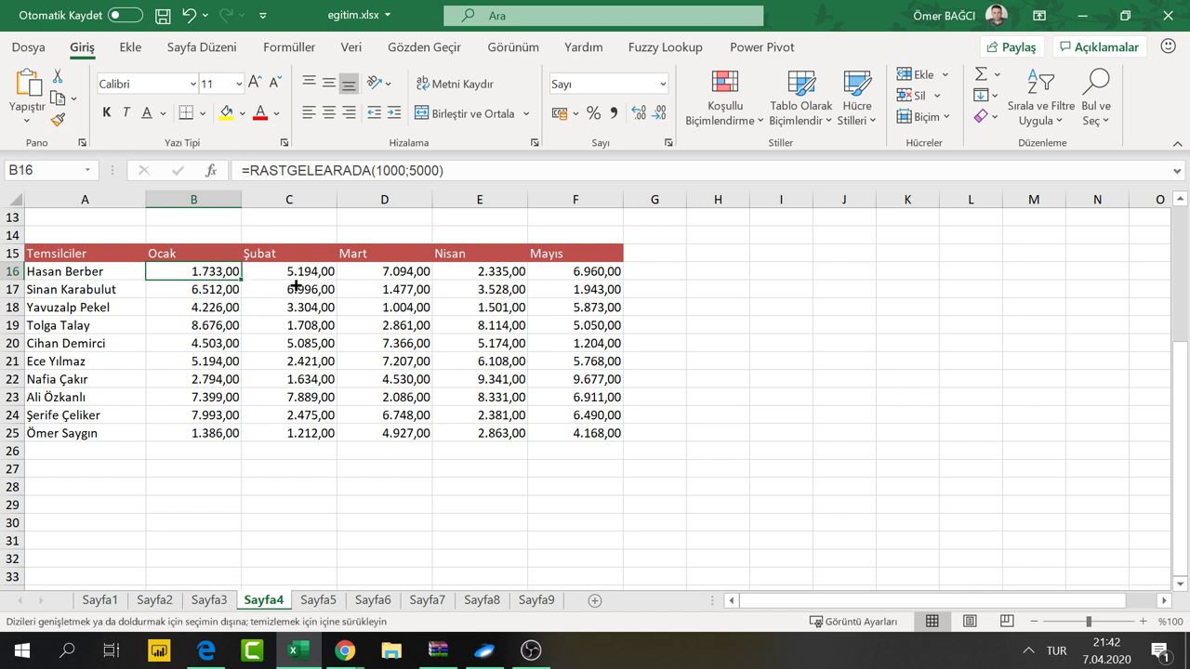
pyautogui.click(631, 291)
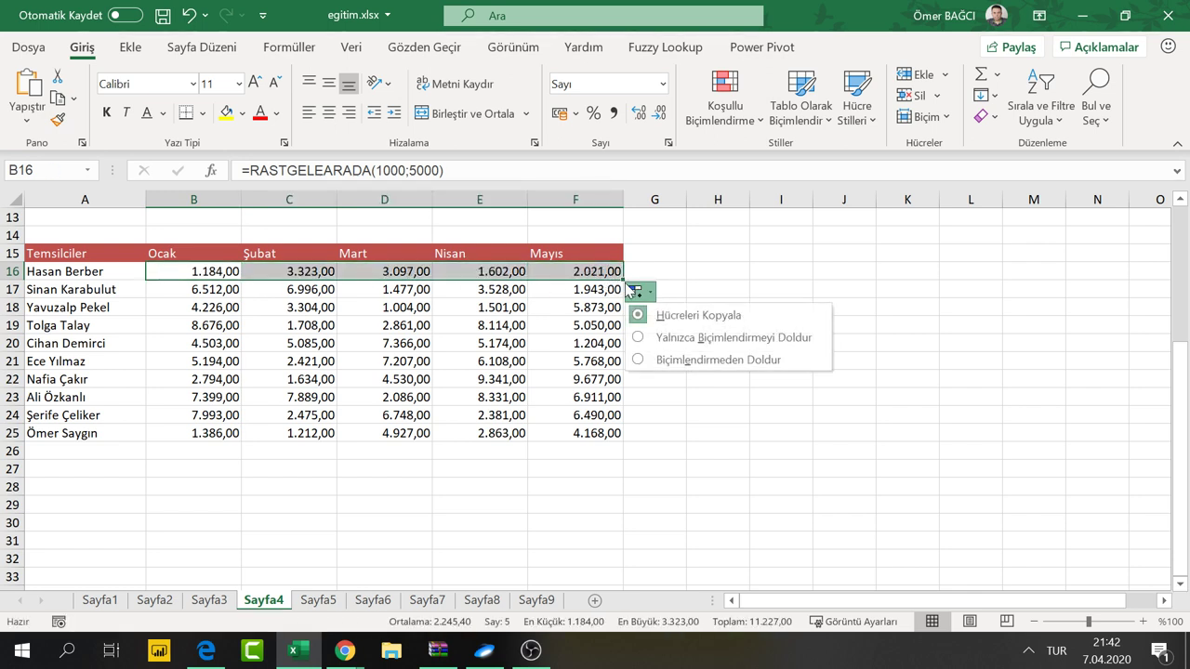
pyautogui.click(632, 291)
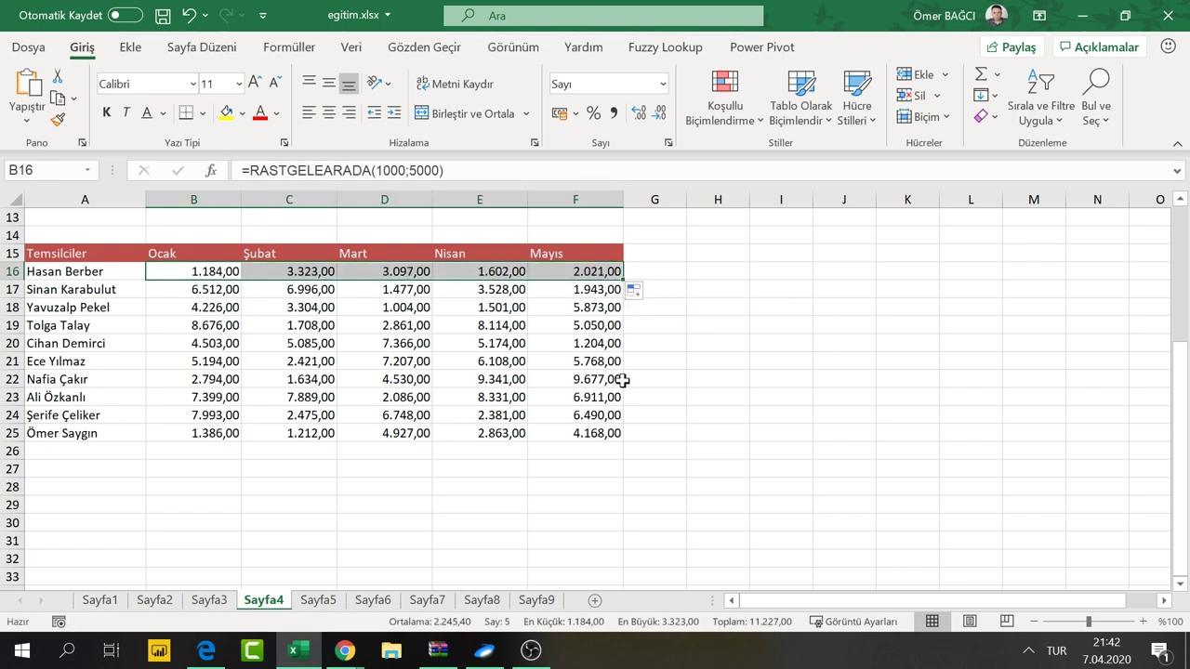
pyautogui.click(426, 311)
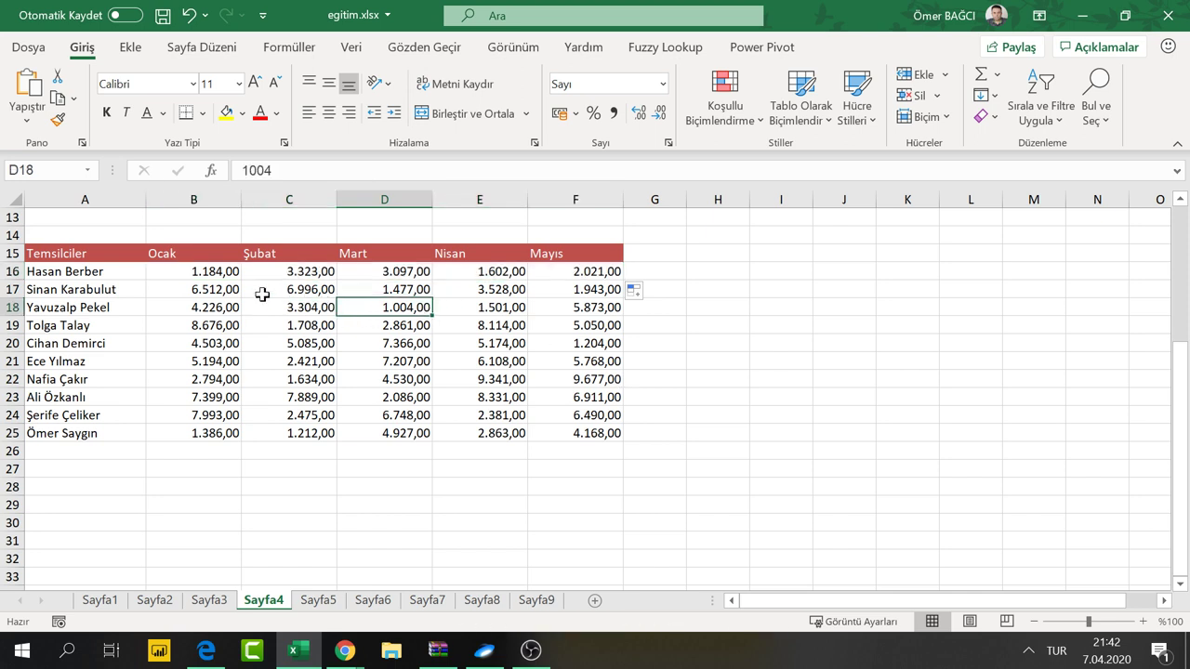
pyautogui.click(215, 271)
pyautogui.moveTo(215, 271)
pyautogui.mouseDown()
pyautogui.moveTo(563, 270)
pyautogui.moveTo(613, 444)
pyautogui.mouseUp()
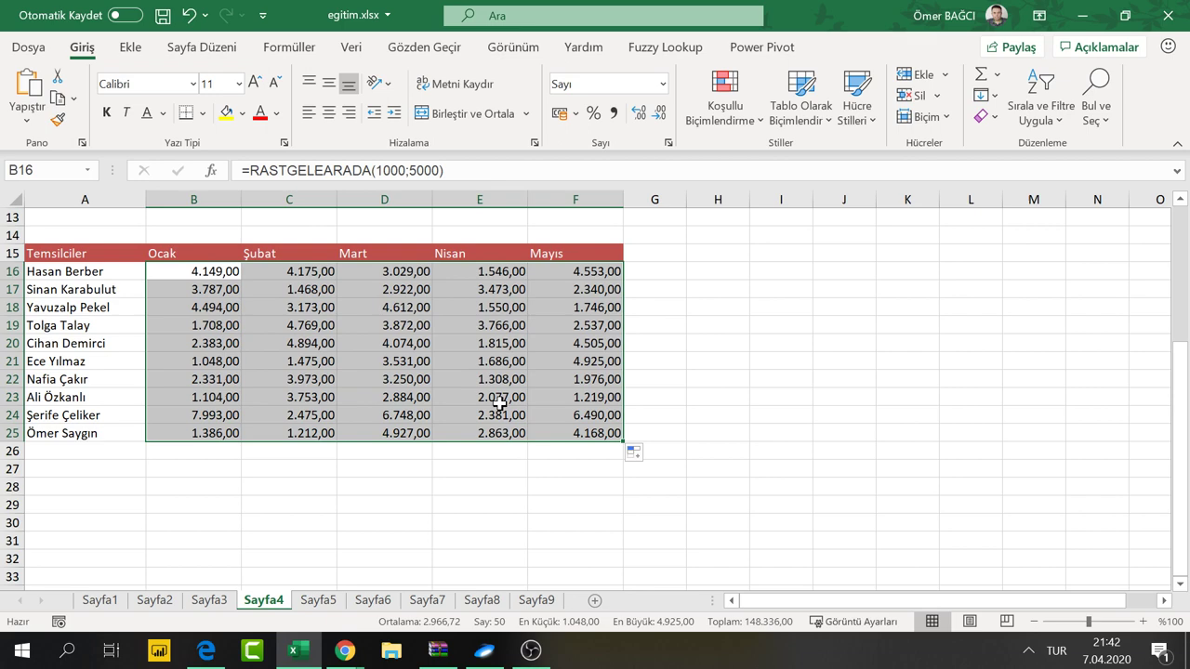
# Copy B16:F25 and paste it back as values, replacing the formulas
pyautogui.rightClick(389, 350)
pyautogui.click(461, 138)
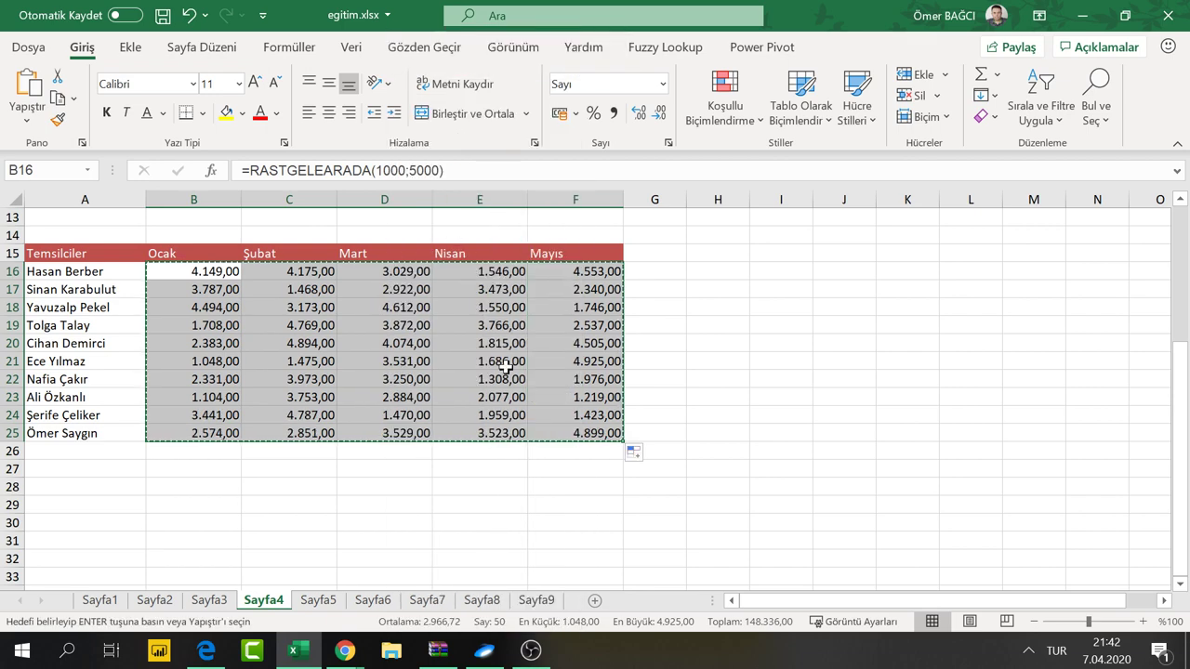
pyautogui.rightClick(466, 341)
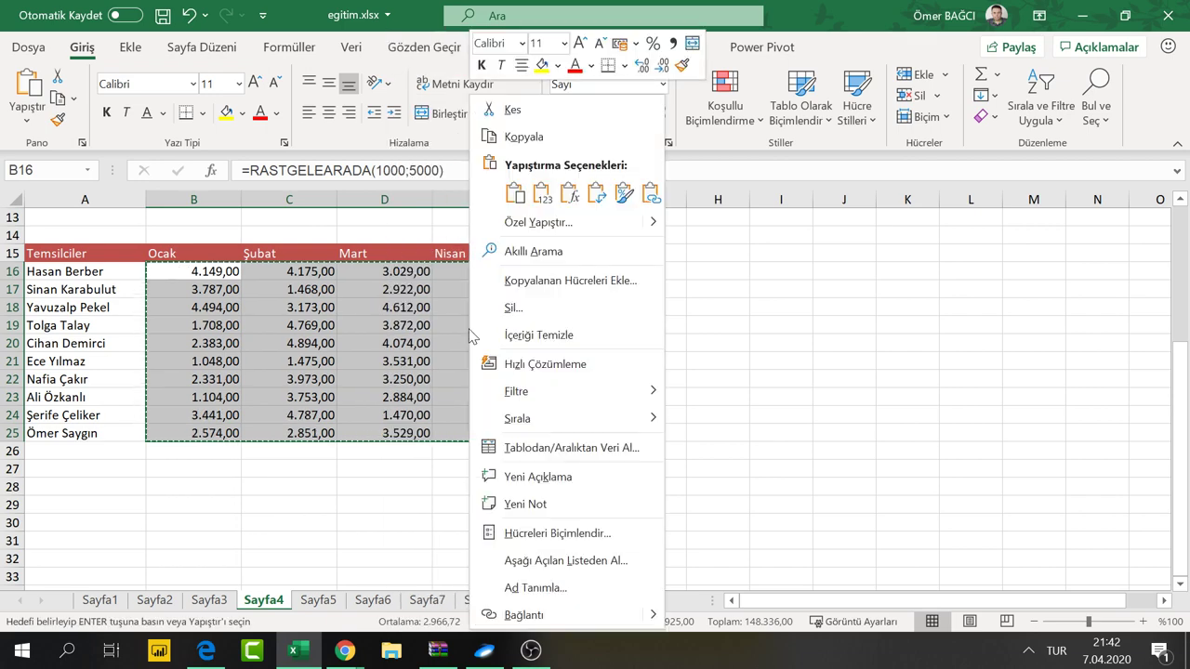
pyautogui.click(542, 192)
pyautogui.click(325, 307)
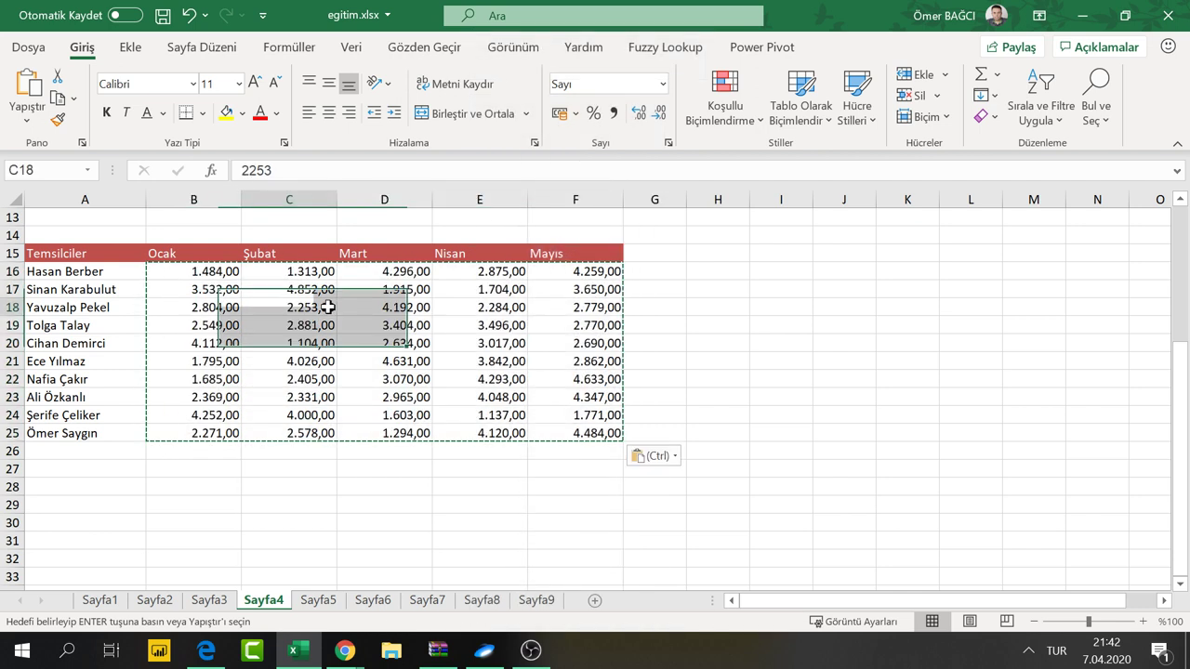
pyautogui.press('Escape')
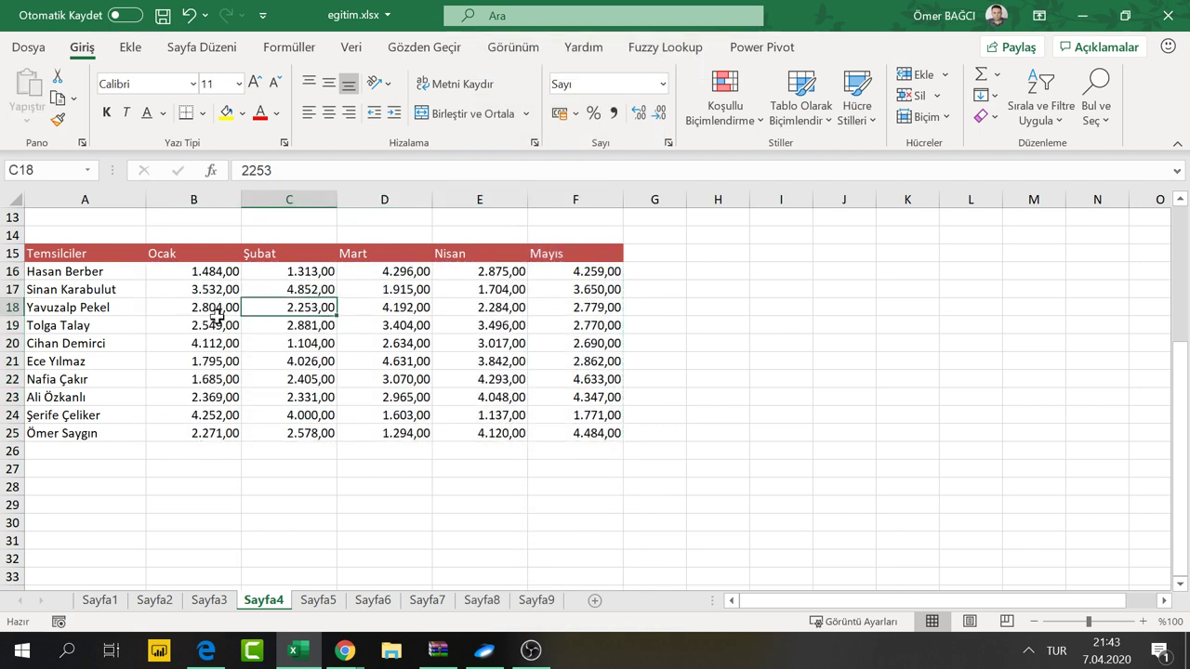
# Review the names and monthly values, confirming D20 holds a plain number
pyautogui.moveTo(90, 277); pyautogui.dragTo(88, 433)
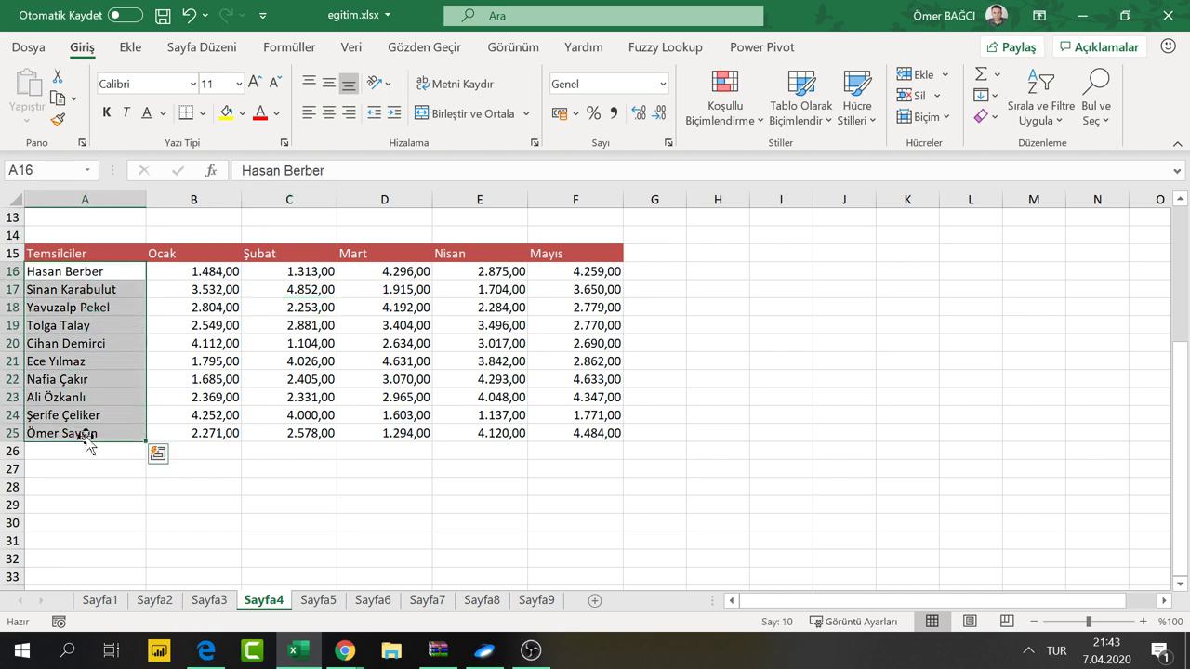
pyautogui.moveTo(176, 255)
pyautogui.mouseDown()
pyautogui.moveTo(553, 321)
pyautogui.moveTo(544, 415)
pyautogui.mouseUp()
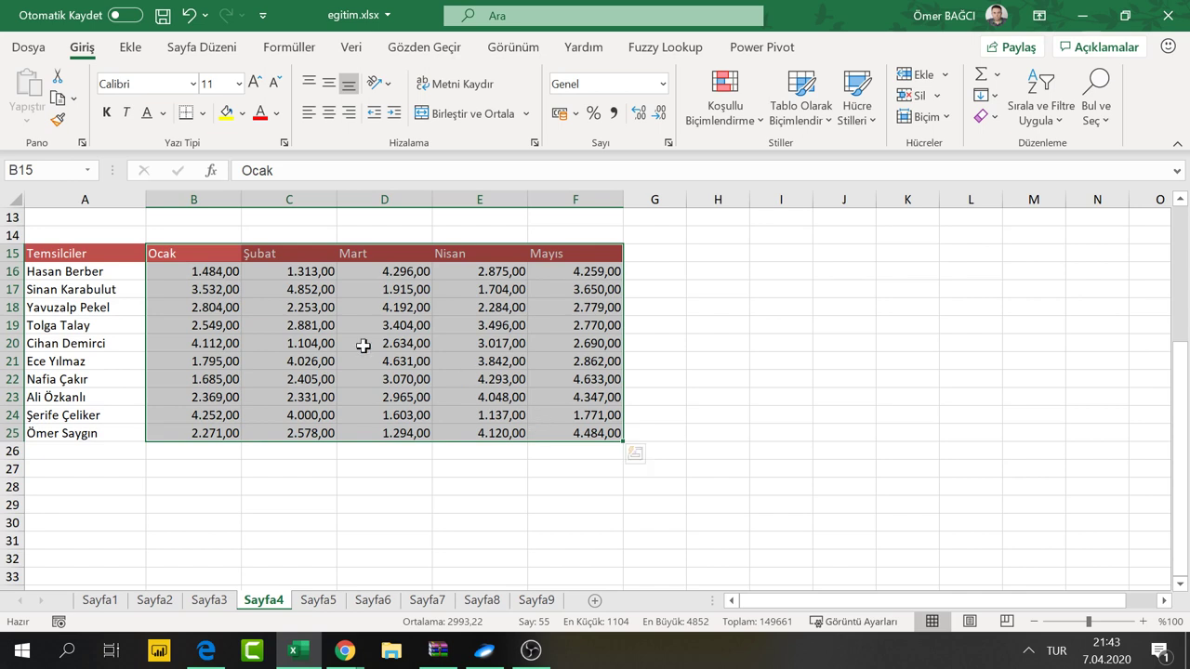
pyautogui.click(361, 344)
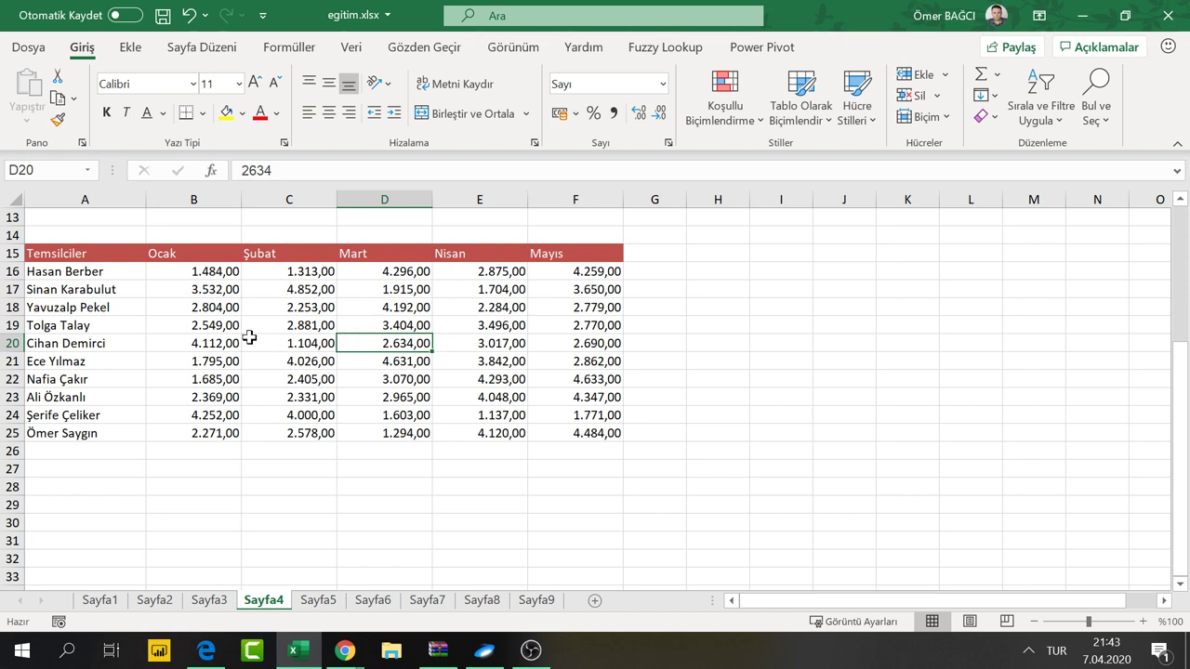
# Apply the Green-White color scale to the monthly values B16:F25
pyautogui.click(179, 271)
pyautogui.moveTo(180, 270); pyautogui.dragTo(576, 414)
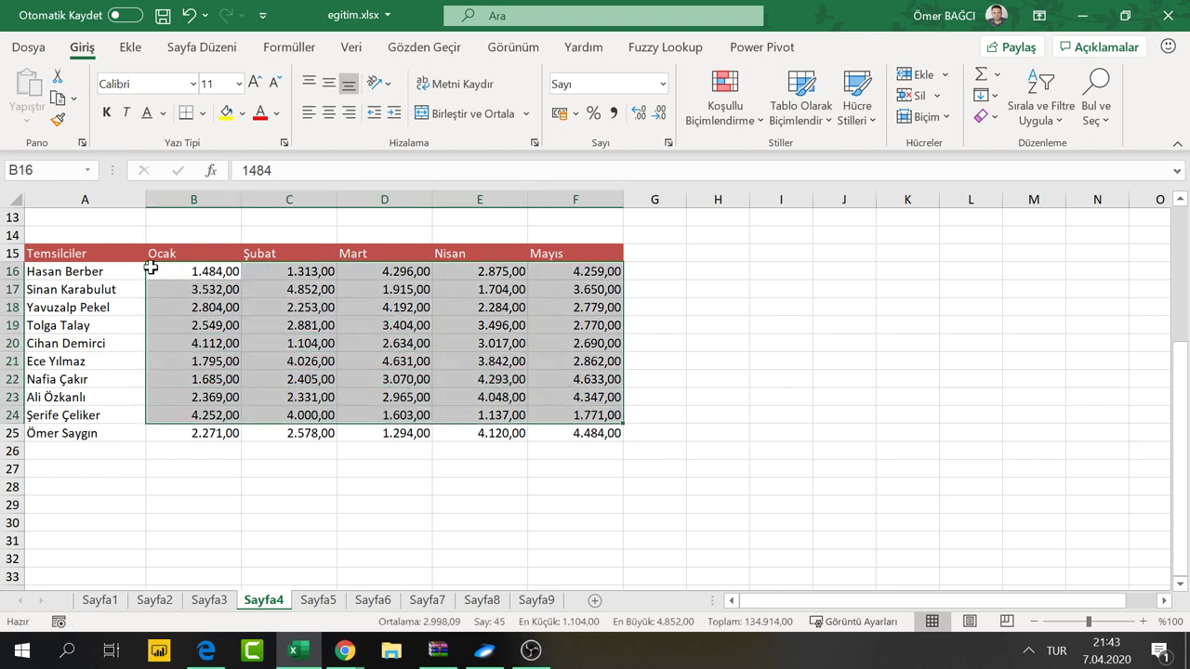
pyautogui.click(131, 289)
pyautogui.click(223, 289)
pyautogui.moveTo(258, 291); pyautogui.dragTo(586, 409)
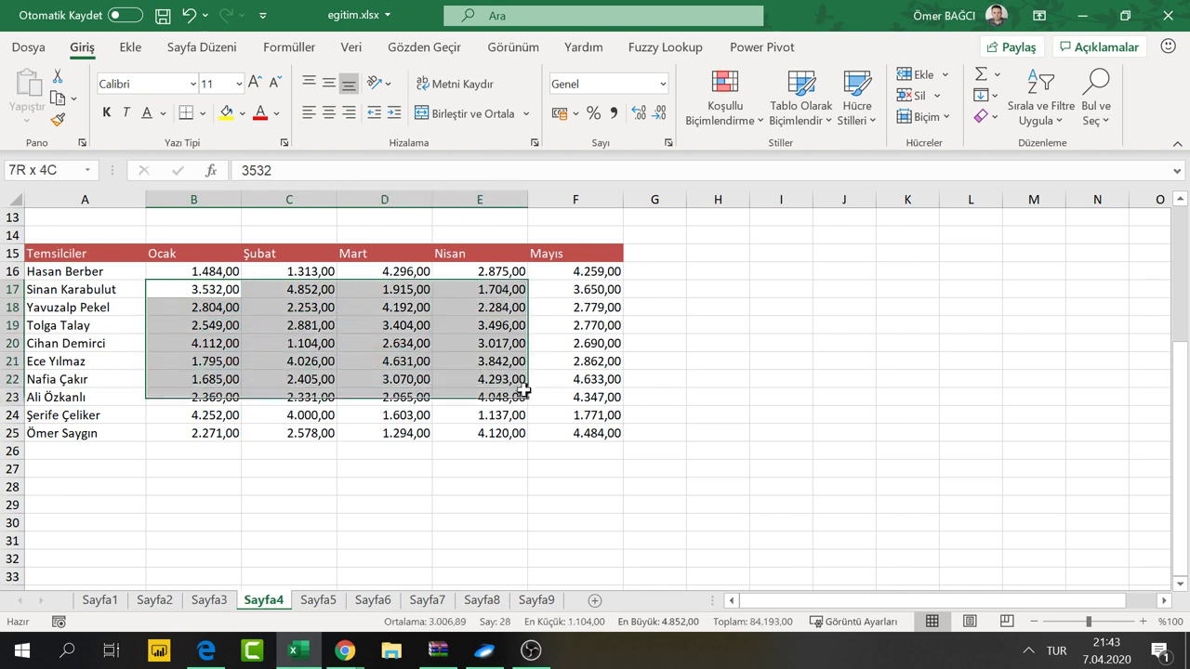
pyautogui.click(363, 342)
pyautogui.moveTo(230, 271); pyautogui.dragTo(602, 426)
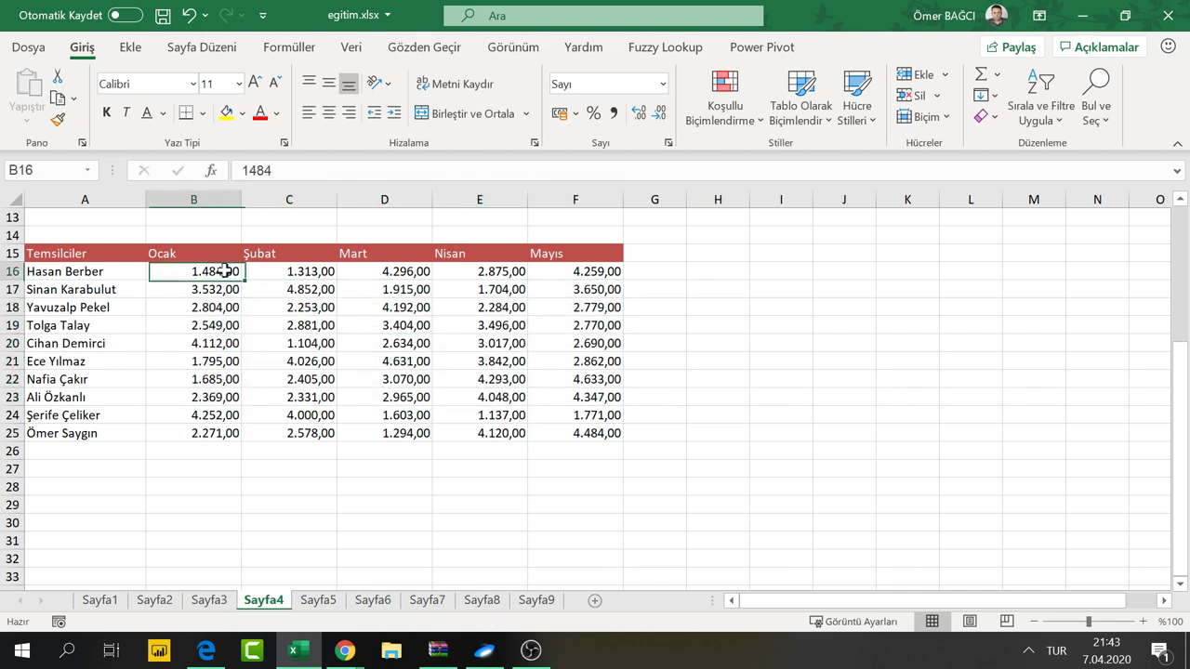
pyautogui.click(729, 123)
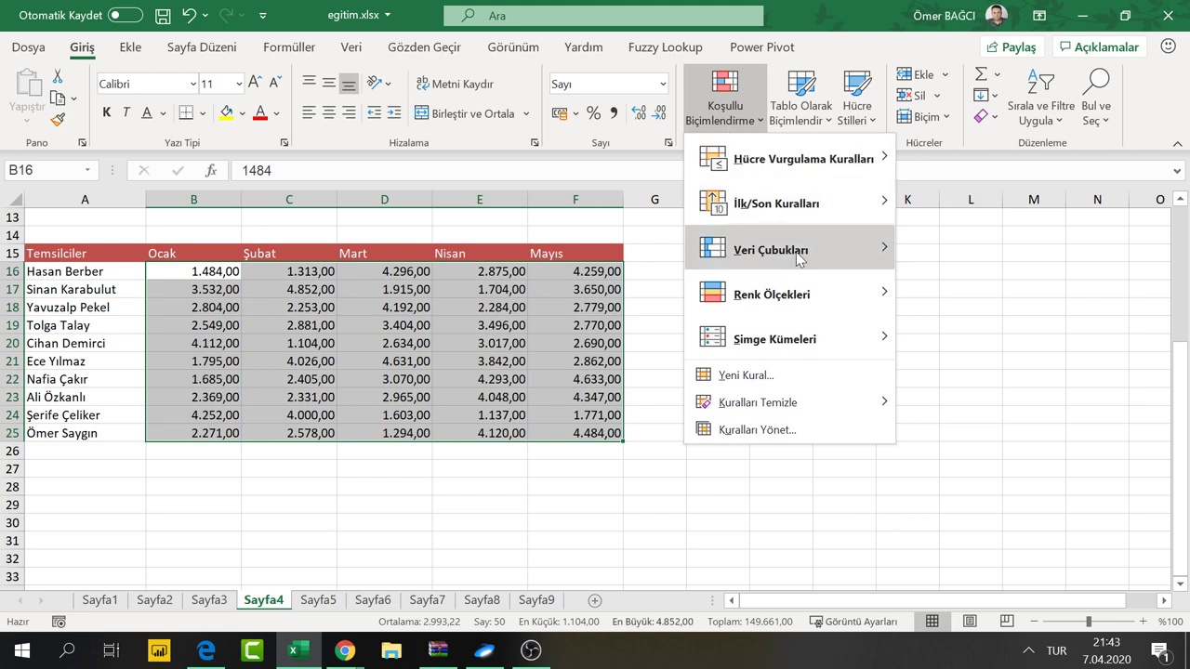
pyautogui.moveTo(790, 295)
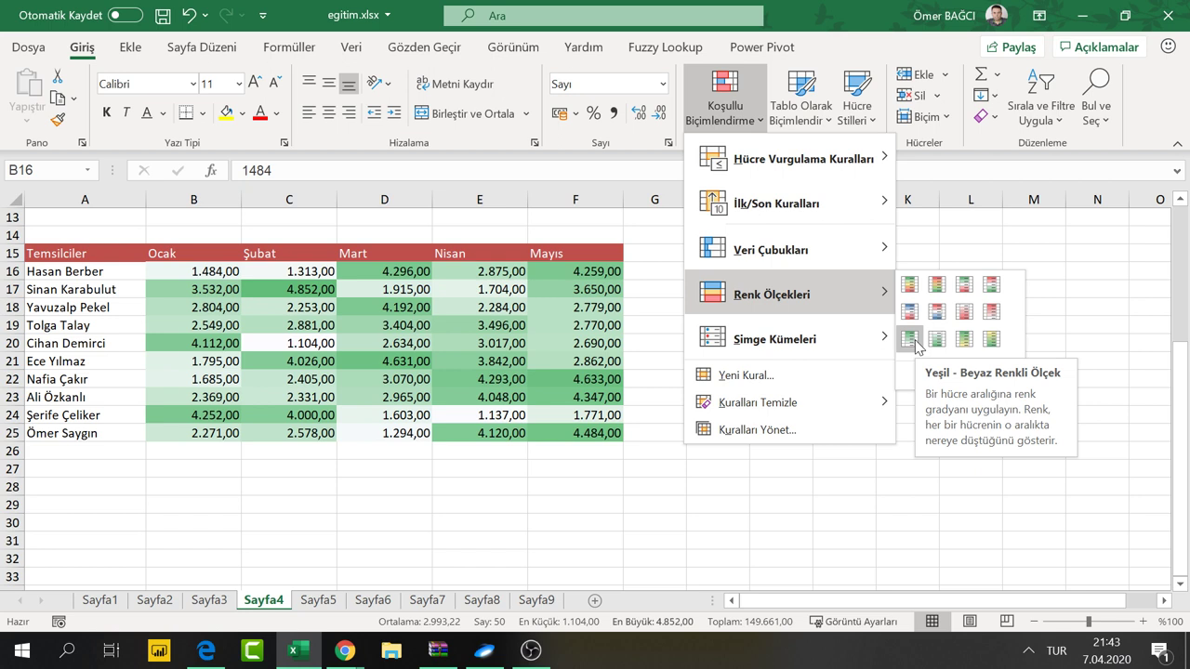
pyautogui.click(909, 340)
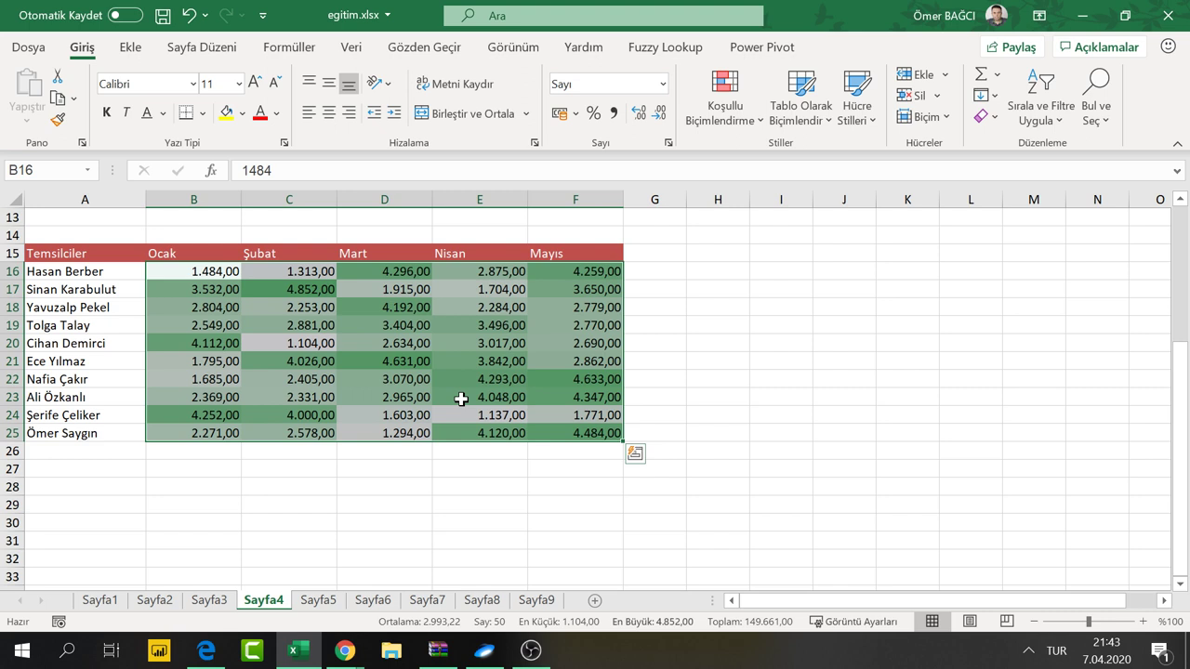
# Inspect the shaded values around C21:F22
pyautogui.click(461, 399)
pyautogui.click(486, 483)
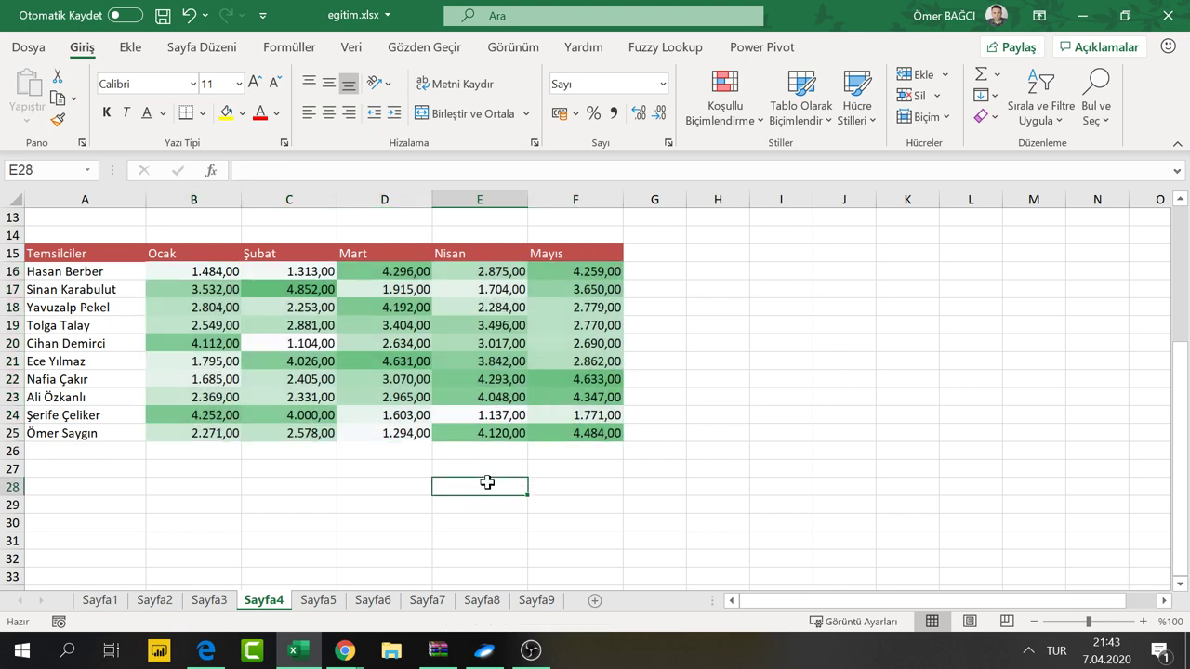
pyautogui.click(305, 363)
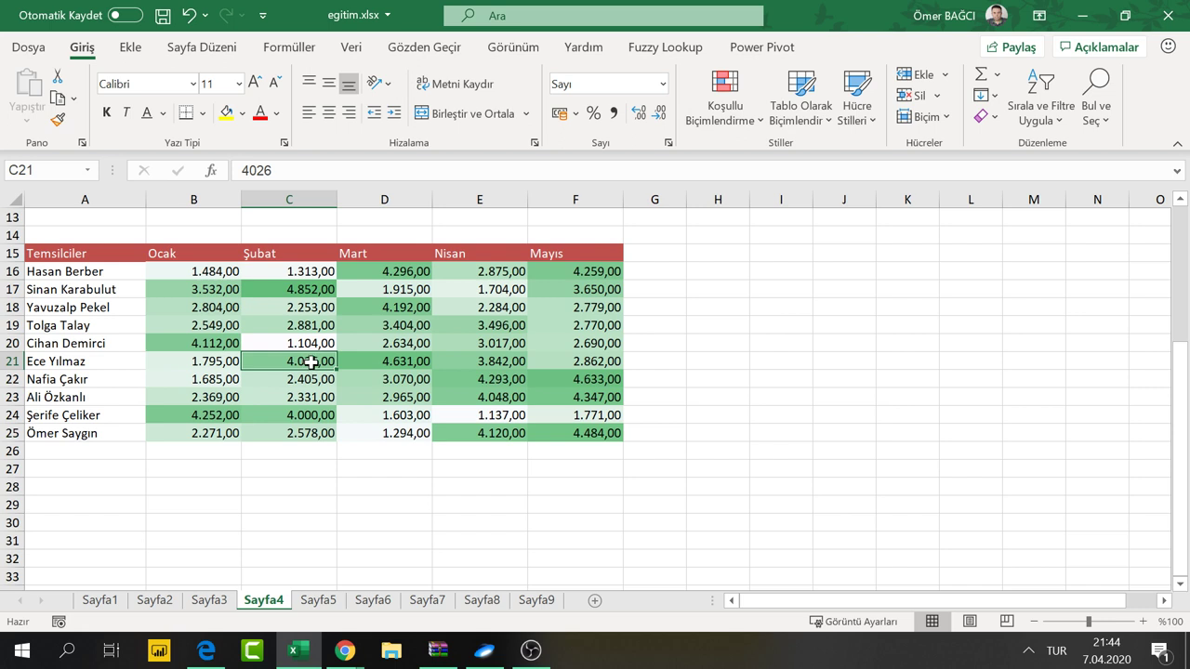
pyautogui.moveTo(311, 363); pyautogui.dragTo(571, 399)
pyautogui.click(579, 375)
pyautogui.click(485, 372)
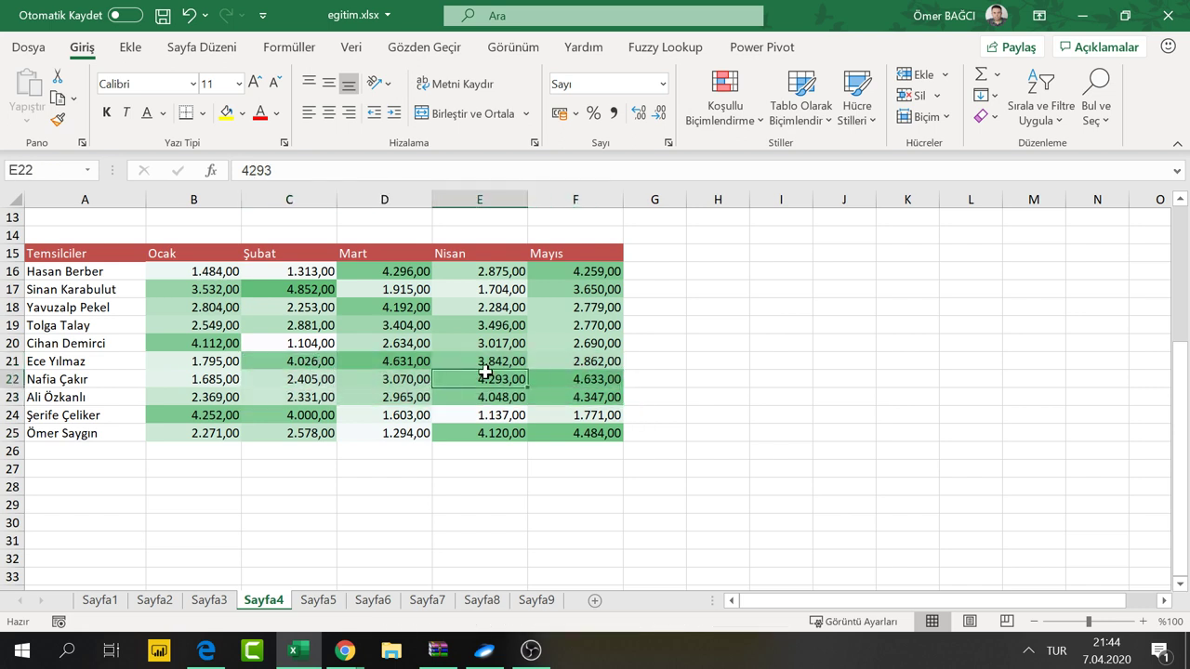
pyautogui.click(725, 102)
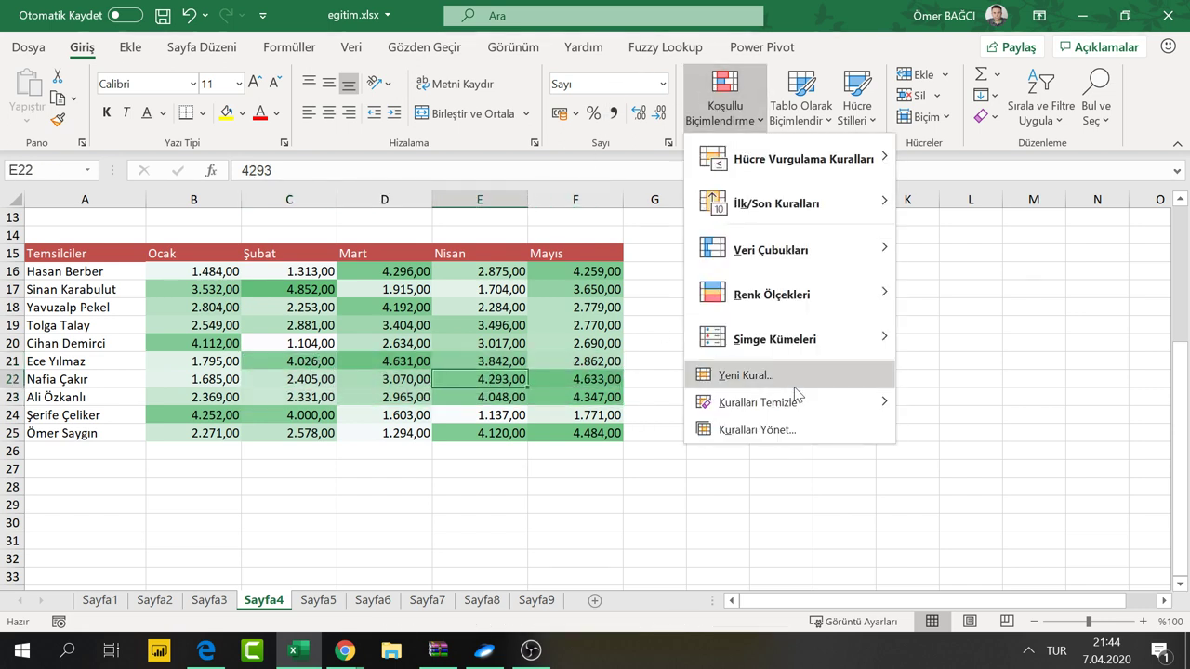
# Clear all conditional formatting rules from the sheet and select the monthly values from B16
pyautogui.moveTo(758, 402)
pyautogui.click(939, 434)
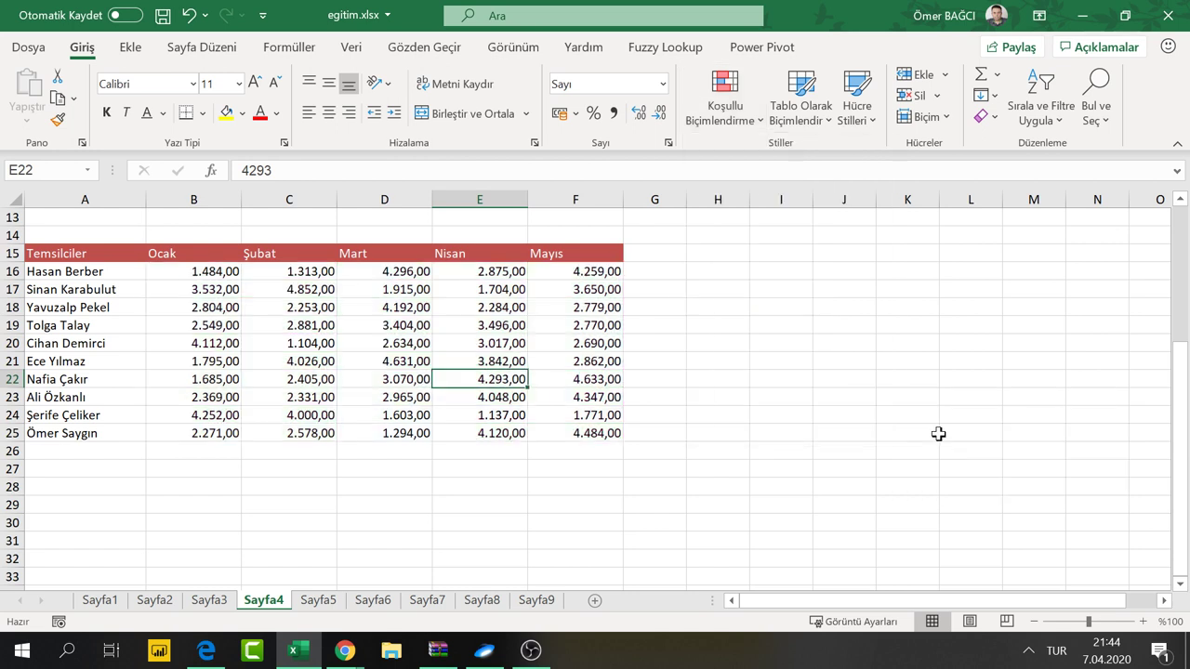
pyautogui.click(708, 273)
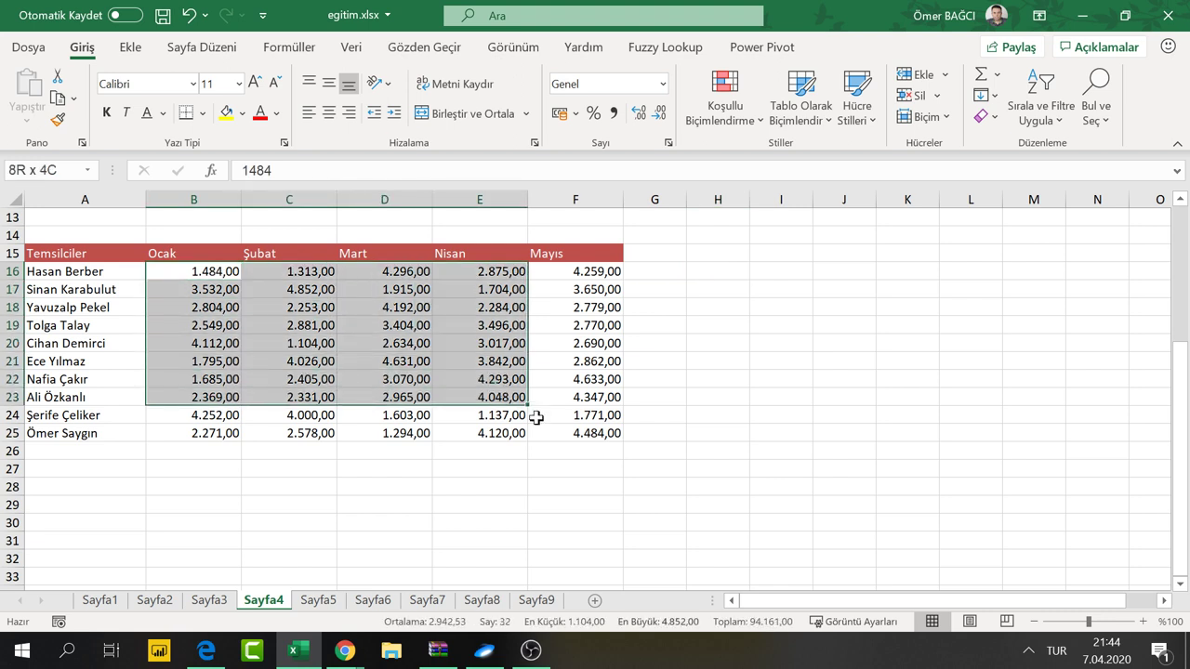
pyautogui.moveTo(226, 271); pyautogui.dragTo(578, 441)
pyautogui.click(578, 397)
pyautogui.moveTo(199, 272)
pyautogui.mouseDown()
pyautogui.moveTo(569, 405)
pyautogui.moveTo(578, 435)
pyautogui.mouseUp()
# Copy the values into H16:L25 and give the copy a green–white colour scale
pyautogui.moveTo(623, 372); pyautogui.dragTo(987, 387)
pyautogui.click(817, 118)
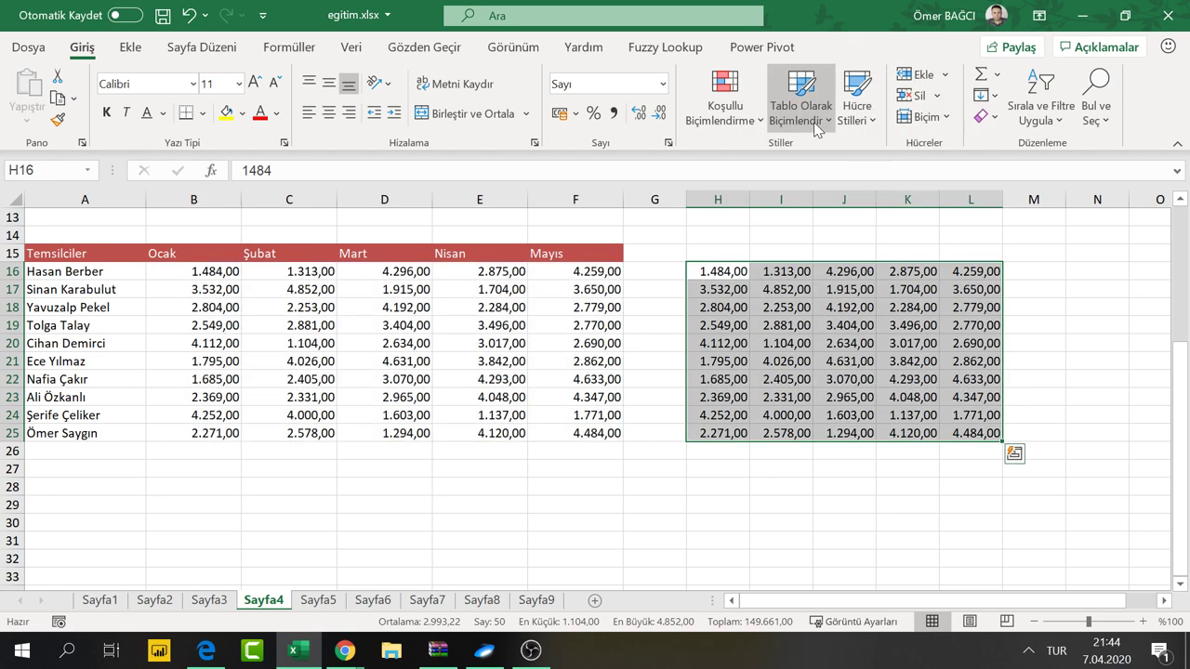
pyautogui.click(749, 123)
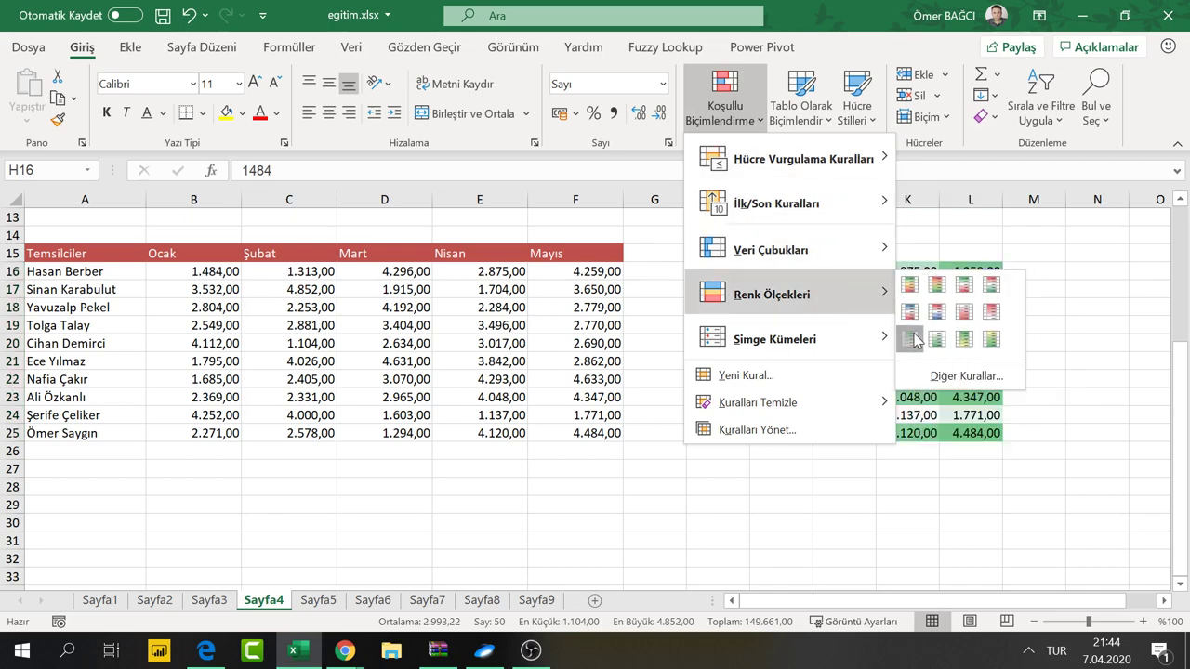
pyautogui.click(911, 340)
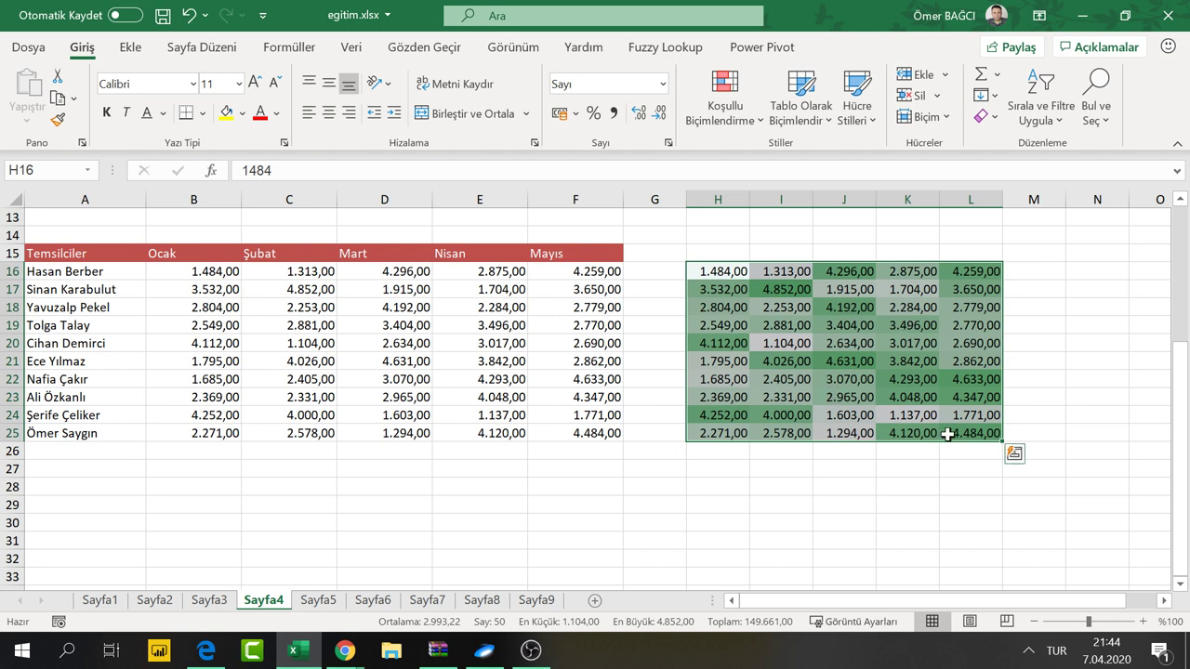
# Apply the custom number format ;;; to H16:L25 so its numbers are hidden
pyautogui.rightClick(821, 329)
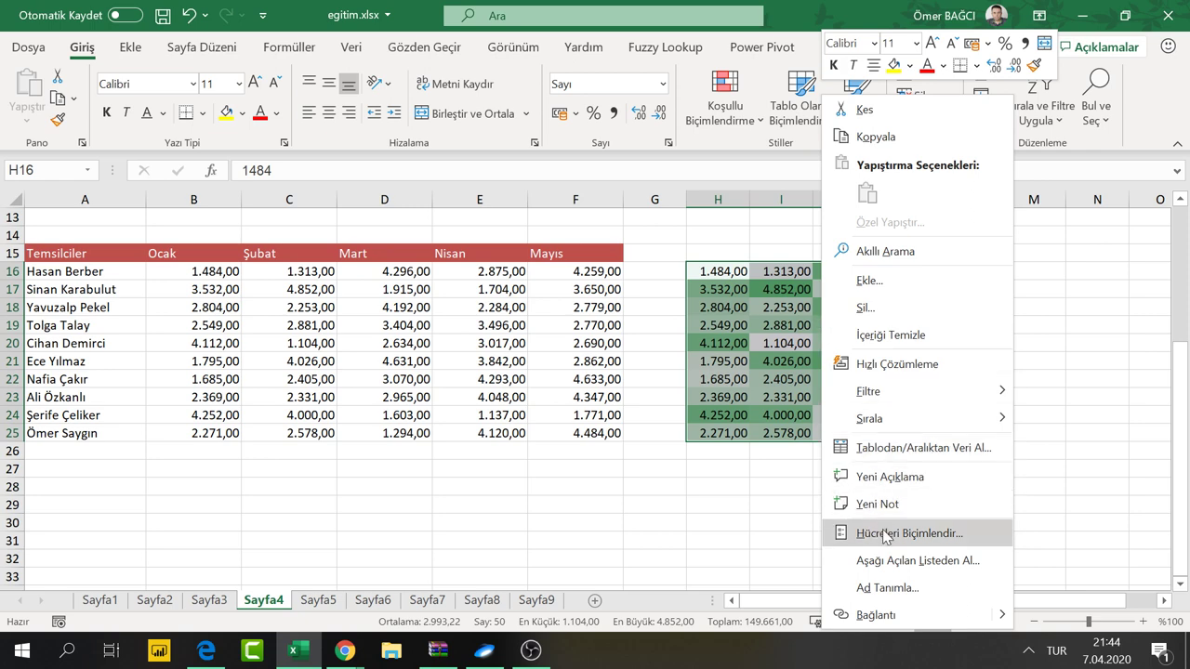
pyautogui.press('Escape')
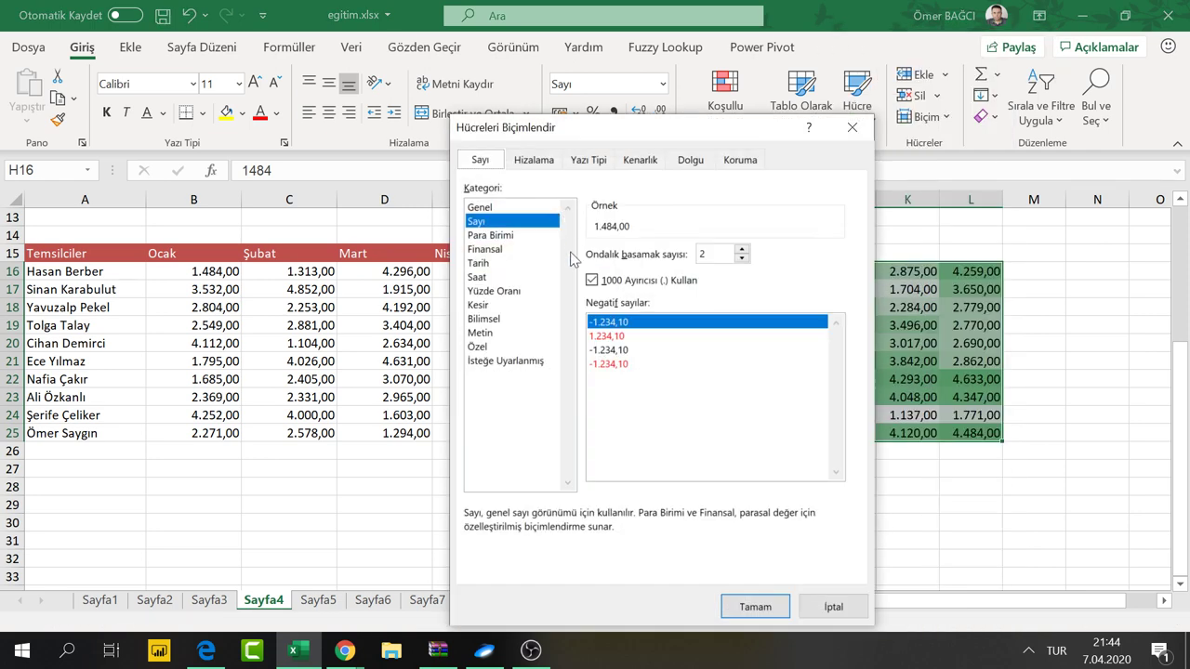
pyautogui.click(543, 365)
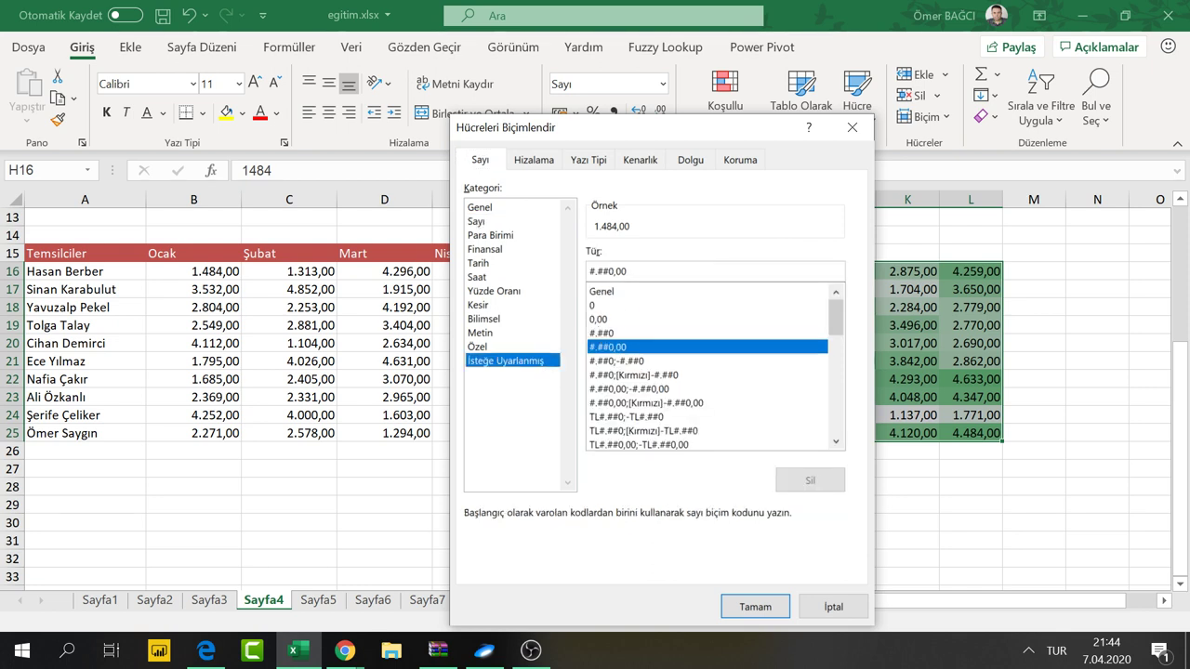
pyautogui.write(';;;')
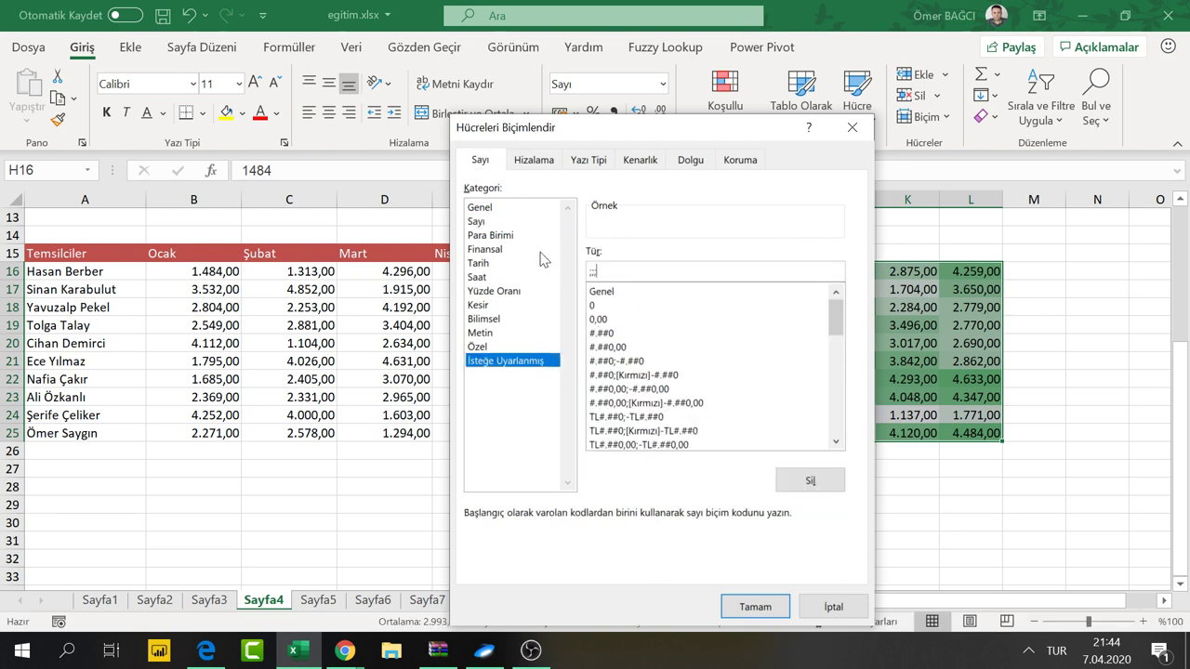
pyautogui.click(756, 606)
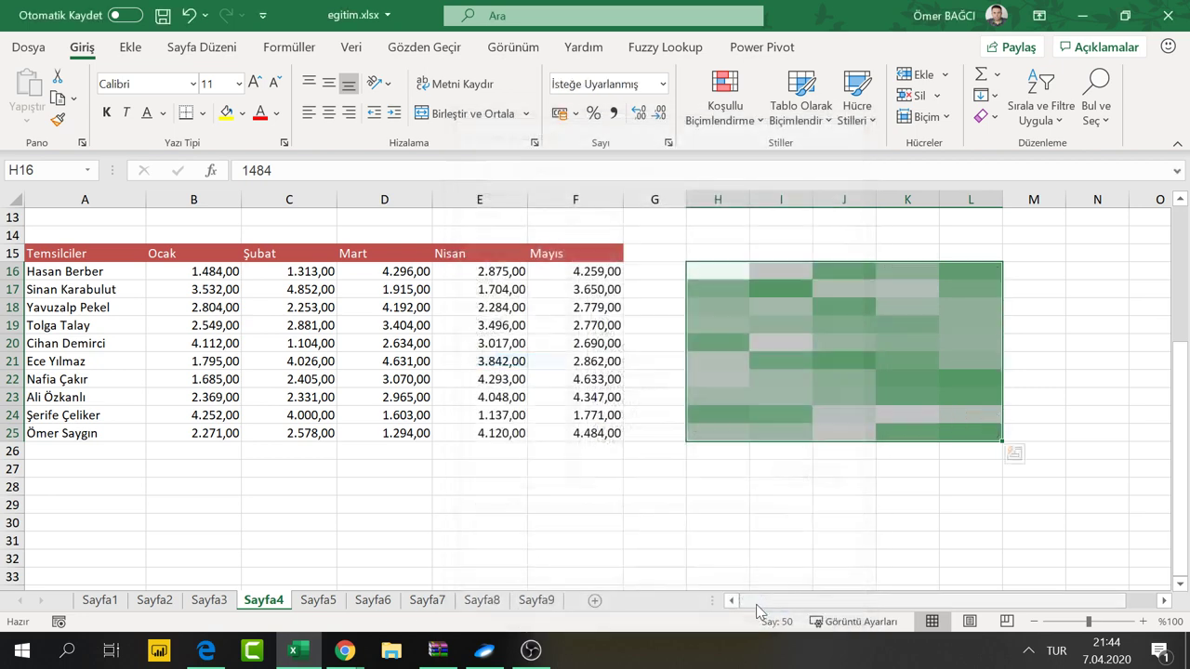
# Select heat-map columns H through L
pyautogui.click(771, 295)
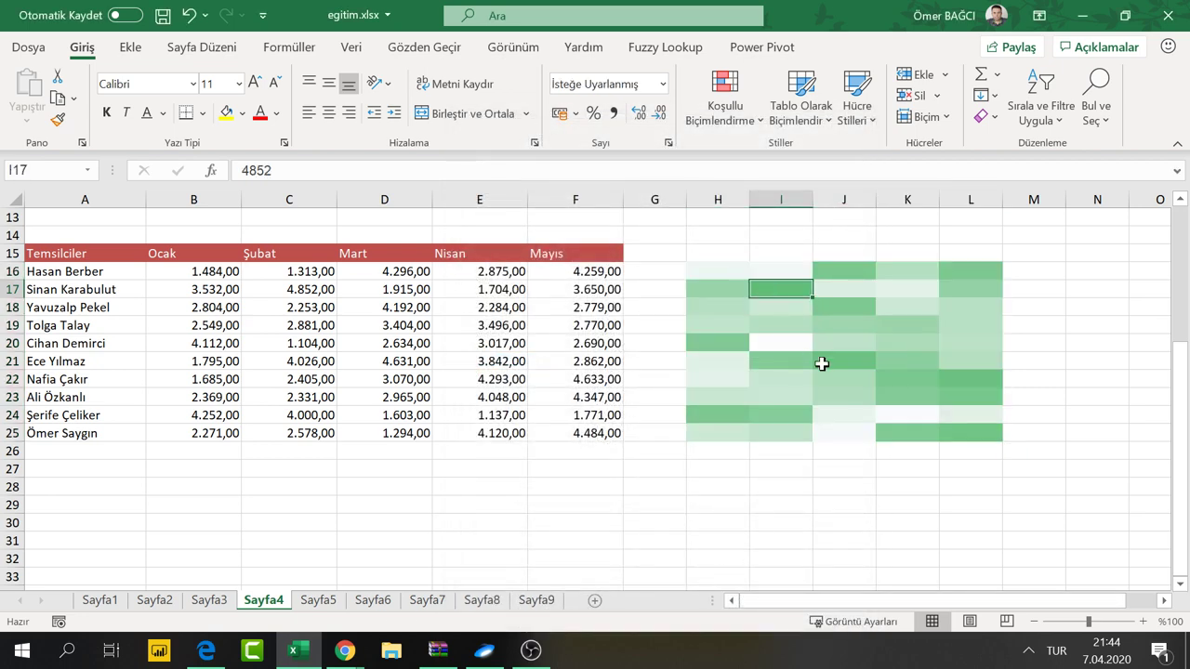
pyautogui.click(920, 395)
pyautogui.press('Right')
pyautogui.press('Down')
pyautogui.press('Down')
pyautogui.moveTo(718, 199)
pyautogui.mouseDown()
pyautogui.moveTo(985, 198)
pyautogui.moveTo(899, 197)
pyautogui.mouseUp()
# Narrow columns H–L and delete the empty spacer column G
pyautogui.click(588, 374)
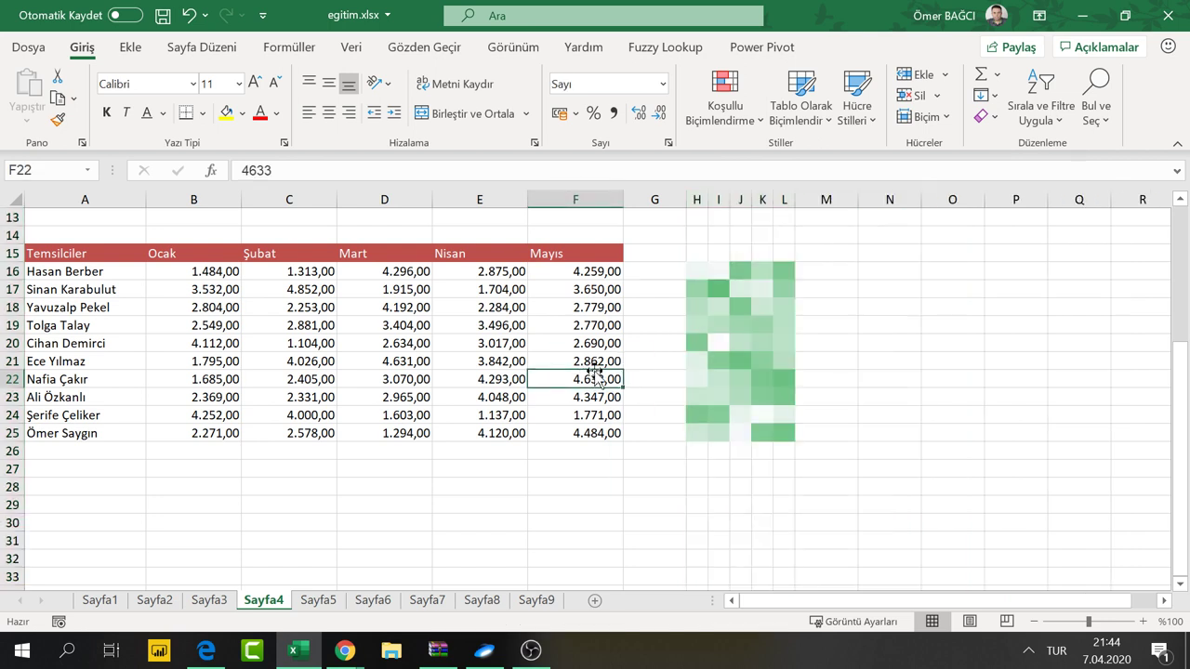
pyautogui.click(659, 198)
pyautogui.rightClick(662, 199)
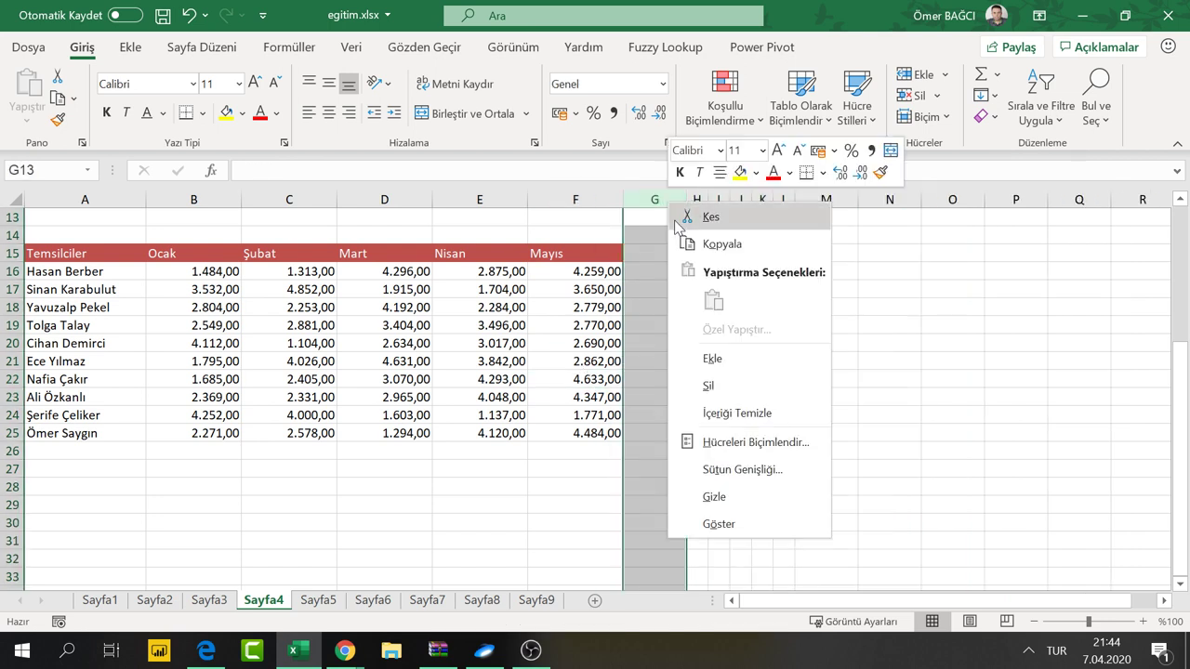
pyautogui.click(710, 386)
# Check heat-map cell values such as G20, then select cell G15 above the heat map
pyautogui.click(698, 271)
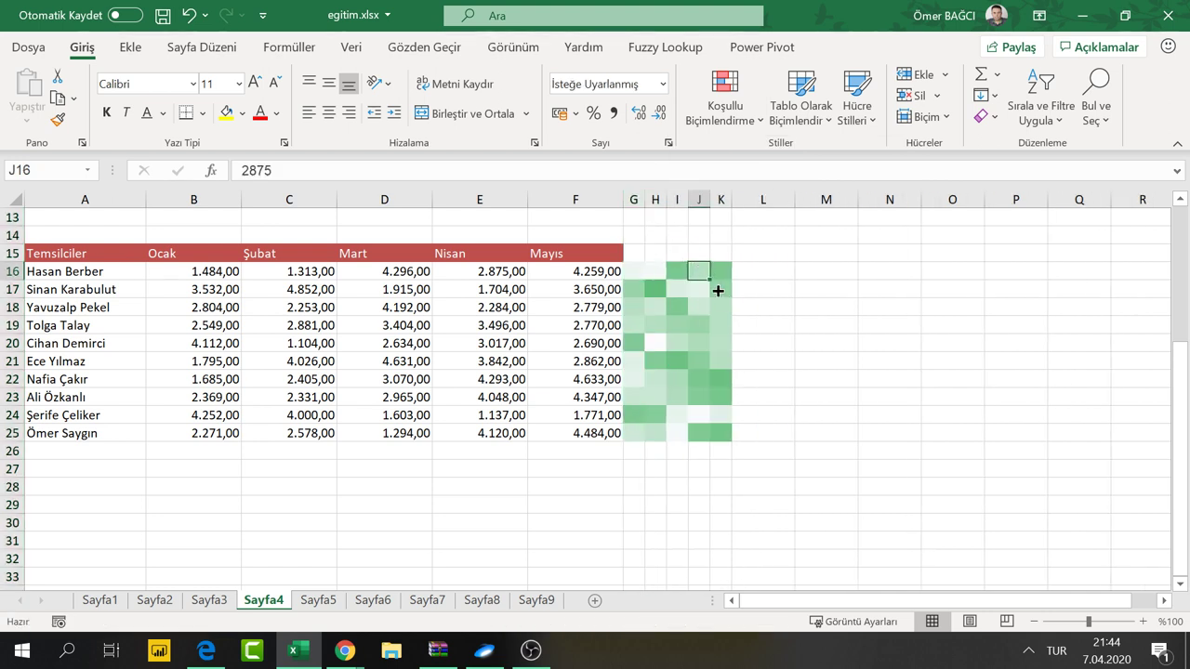
pyautogui.click(721, 306)
pyautogui.click(748, 397)
pyautogui.click(837, 409)
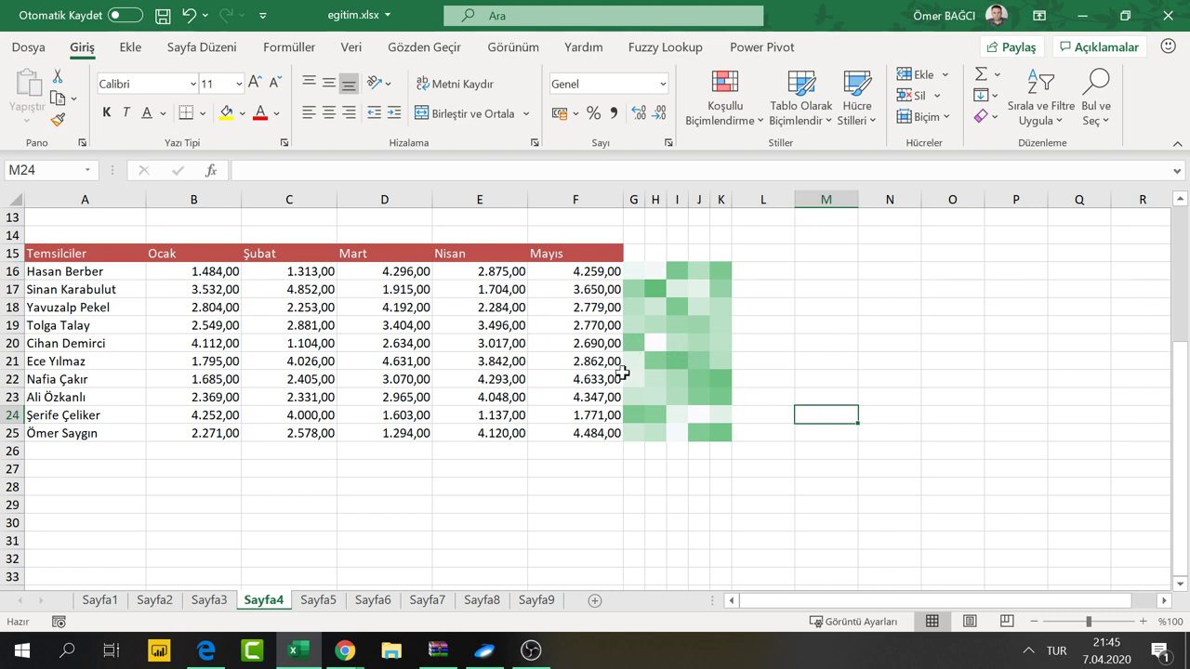
pyautogui.click(636, 343)
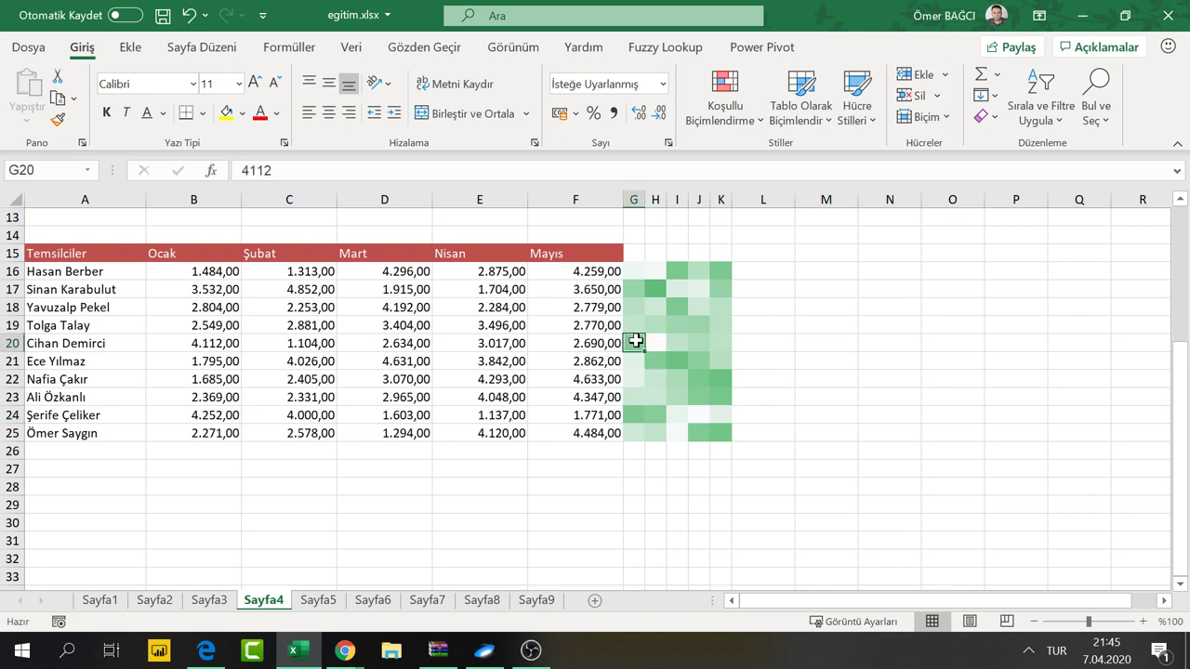
pyautogui.click(633, 253)
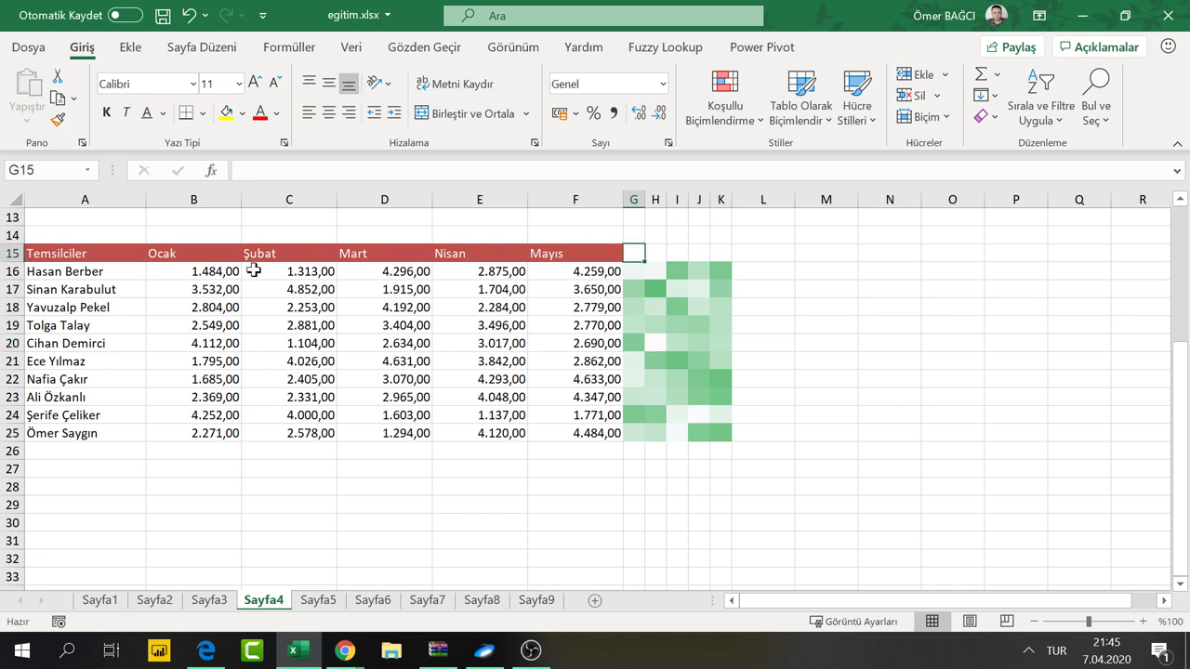
pyautogui.moveTo(165, 251); pyautogui.dragTo(549, 255)
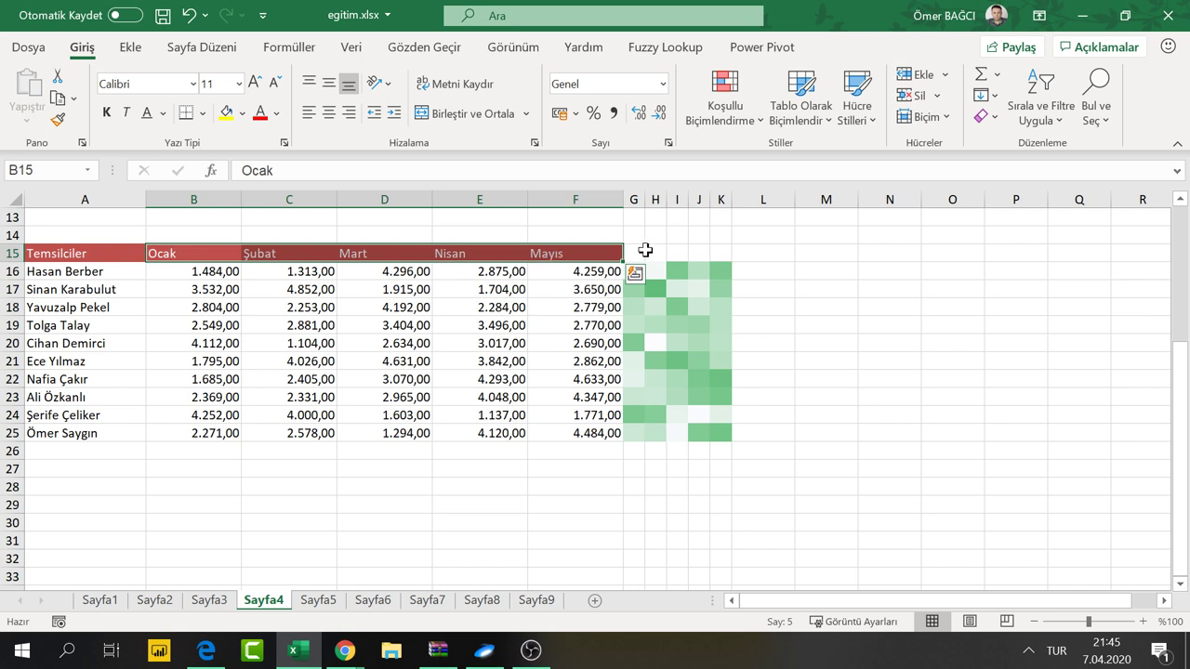
pyautogui.click(644, 251)
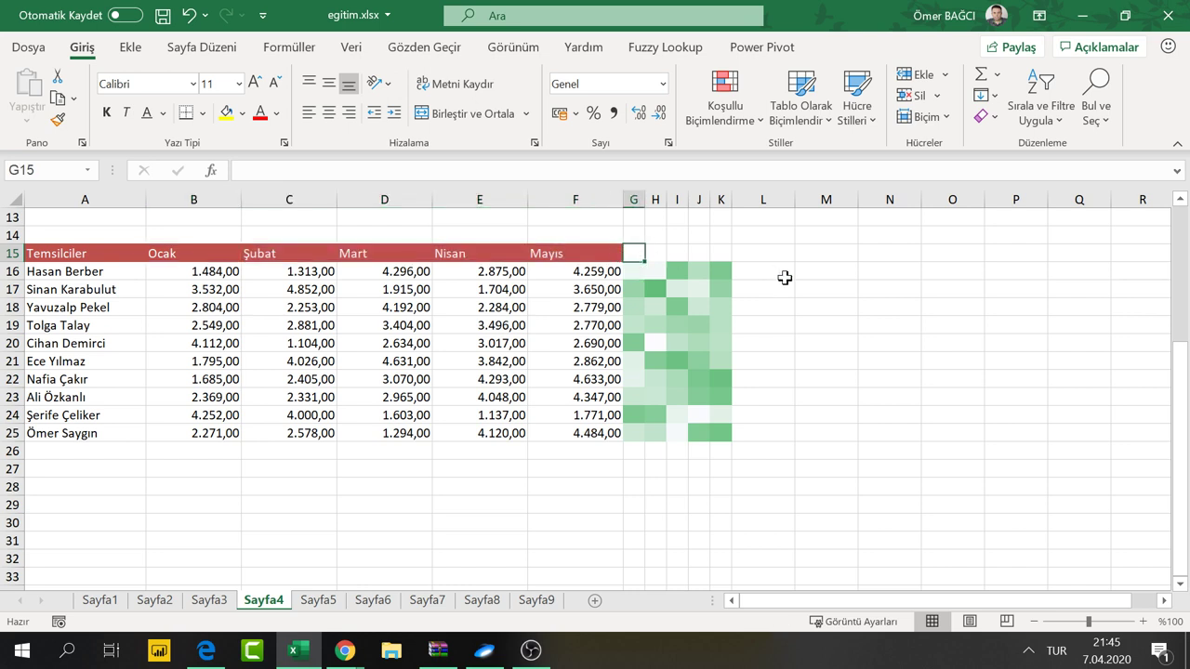
# Enter the capital month initials O, Ş, M, N, M across G15:K15
pyautogui.press('capslock')
pyautogui.write('O')
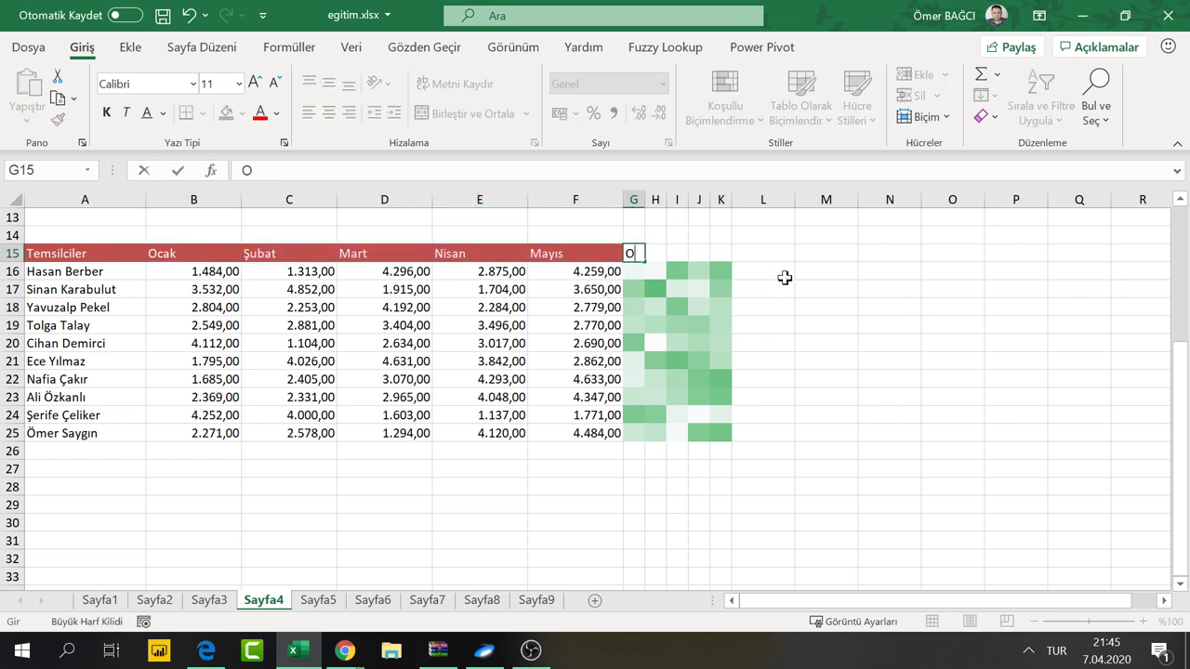
pyautogui.press('Tab')
pyautogui.write('Ş')
pyautogui.press('Tab')
pyautogui.write('M')
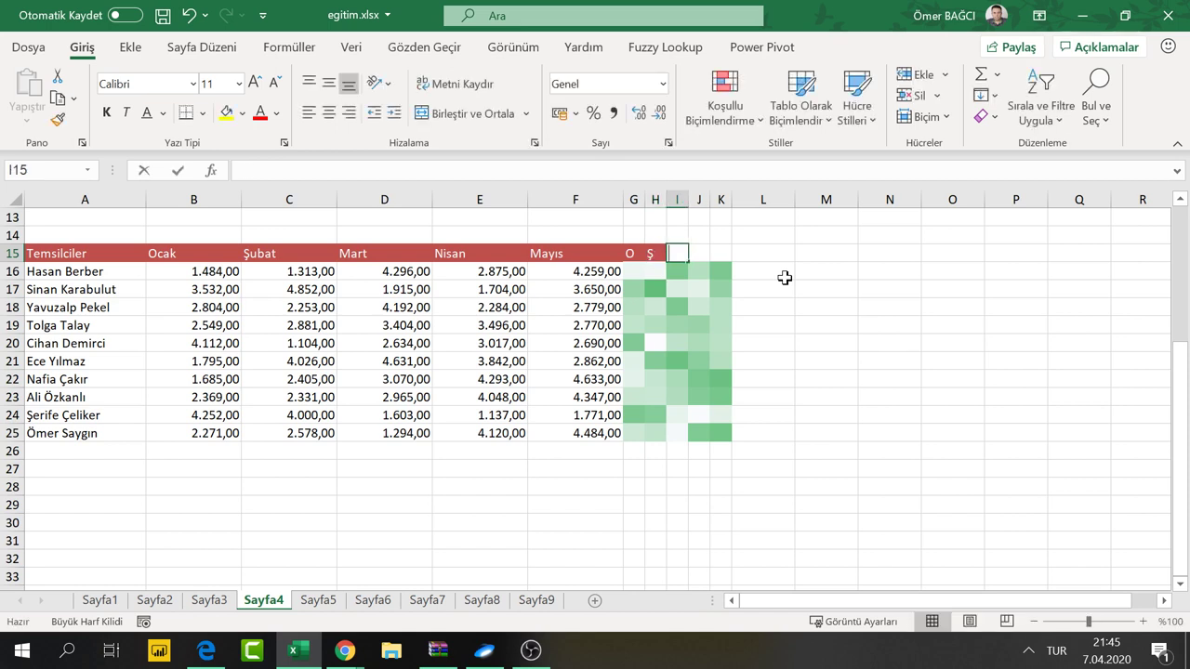
pyautogui.press('Tab')
pyautogui.write('N')
pyautogui.press('Tab')
pyautogui.write('M')
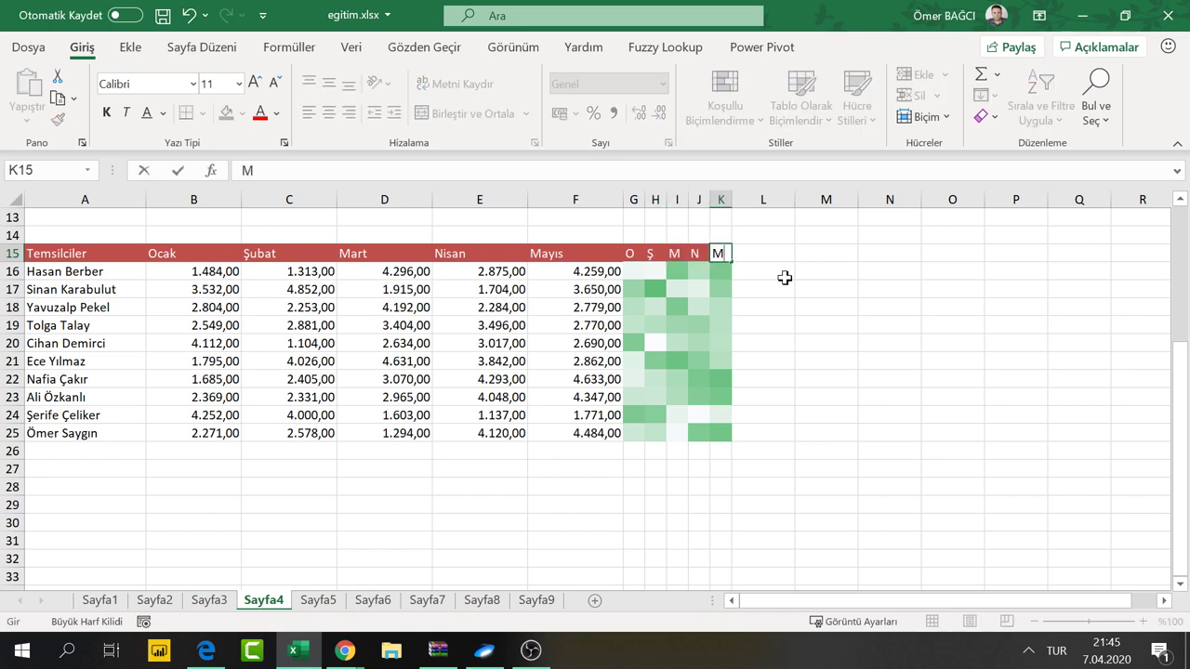
pyautogui.press('Tab')
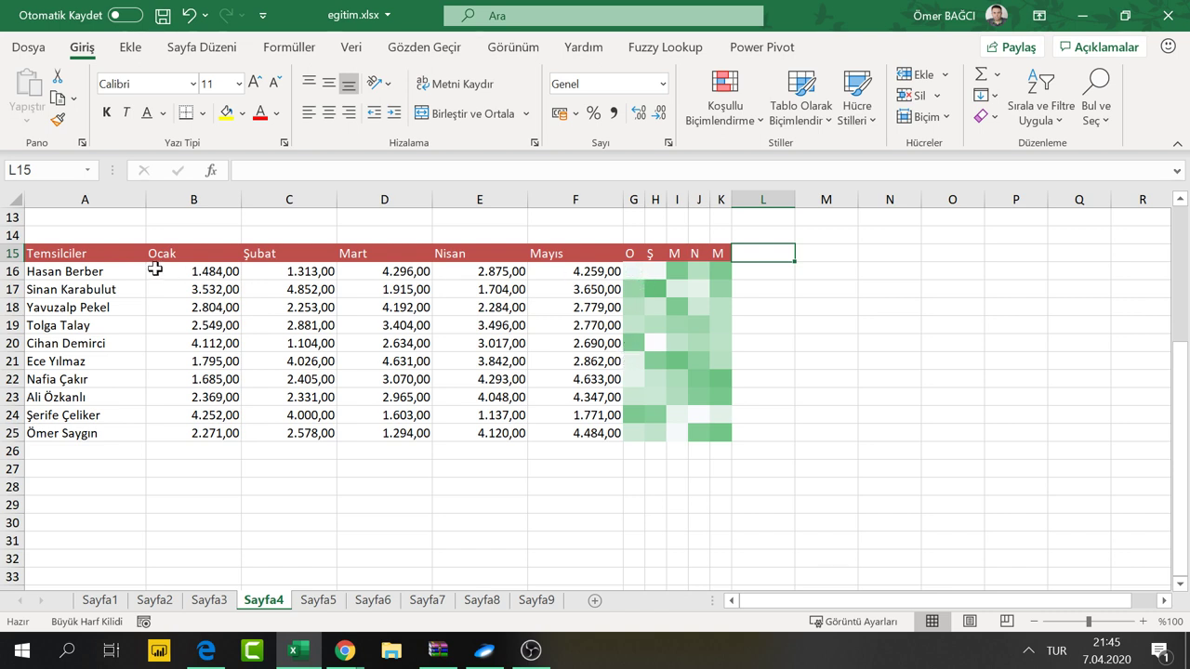
# Inspect the heat map by selecting cells in rows 16, 20, 24 and 25
pyautogui.moveTo(633, 270); pyautogui.dragTo(715, 265)
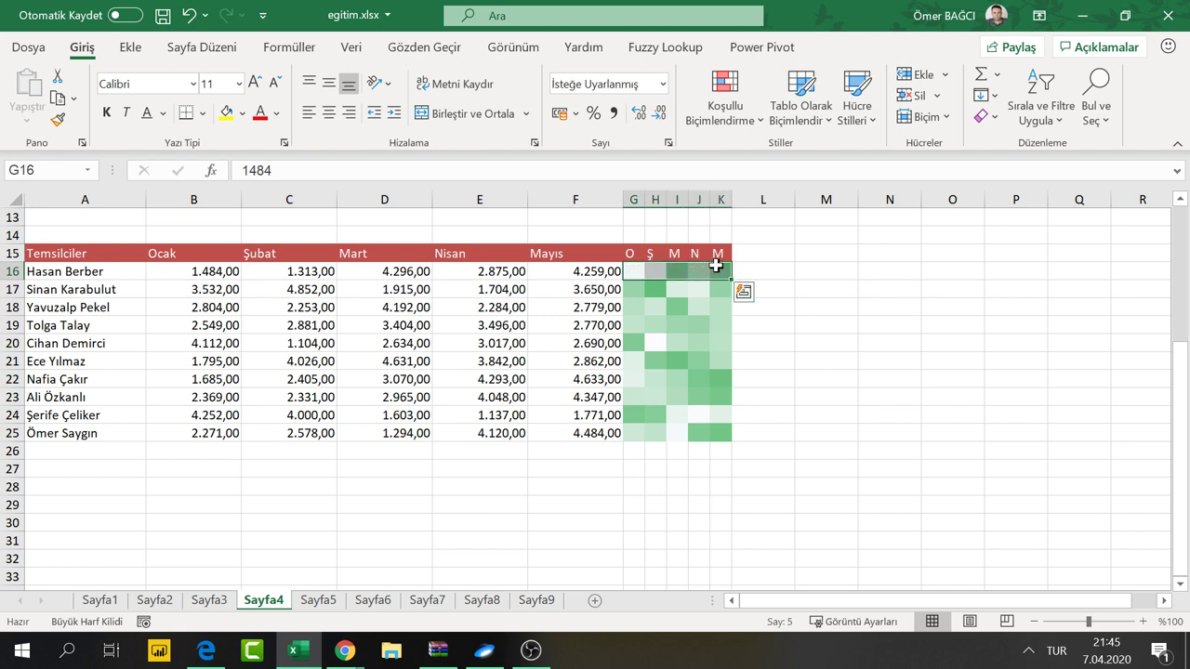
pyautogui.click(634, 342)
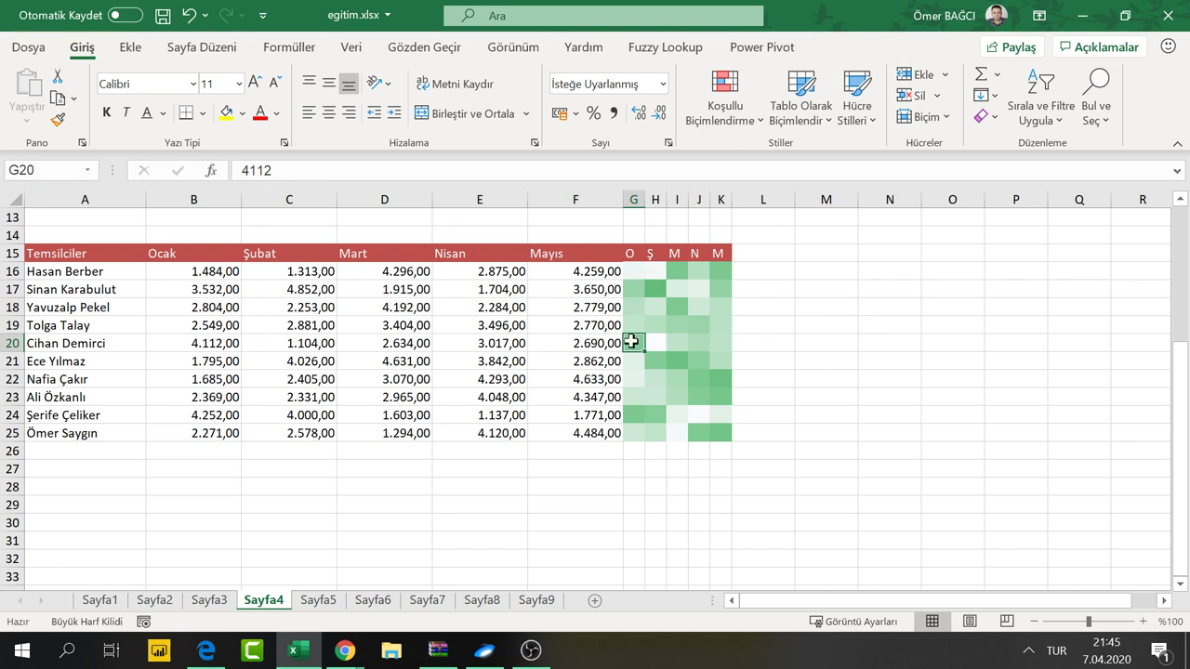
pyautogui.click(659, 340)
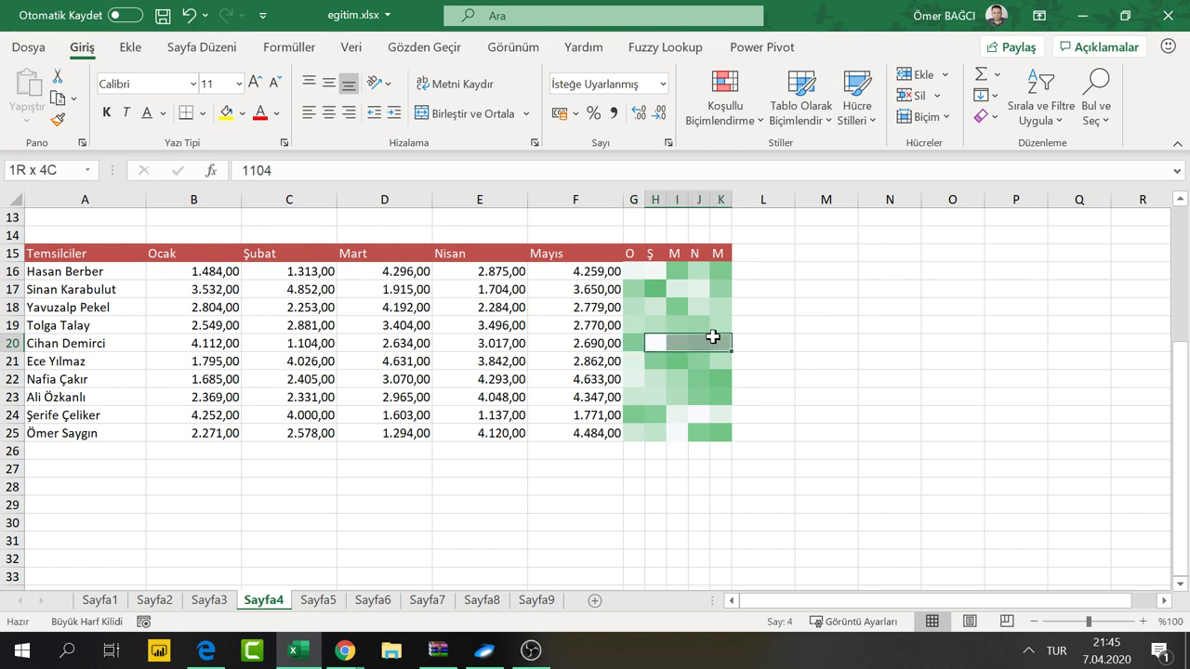
pyautogui.moveTo(660, 339); pyautogui.dragTo(725, 342)
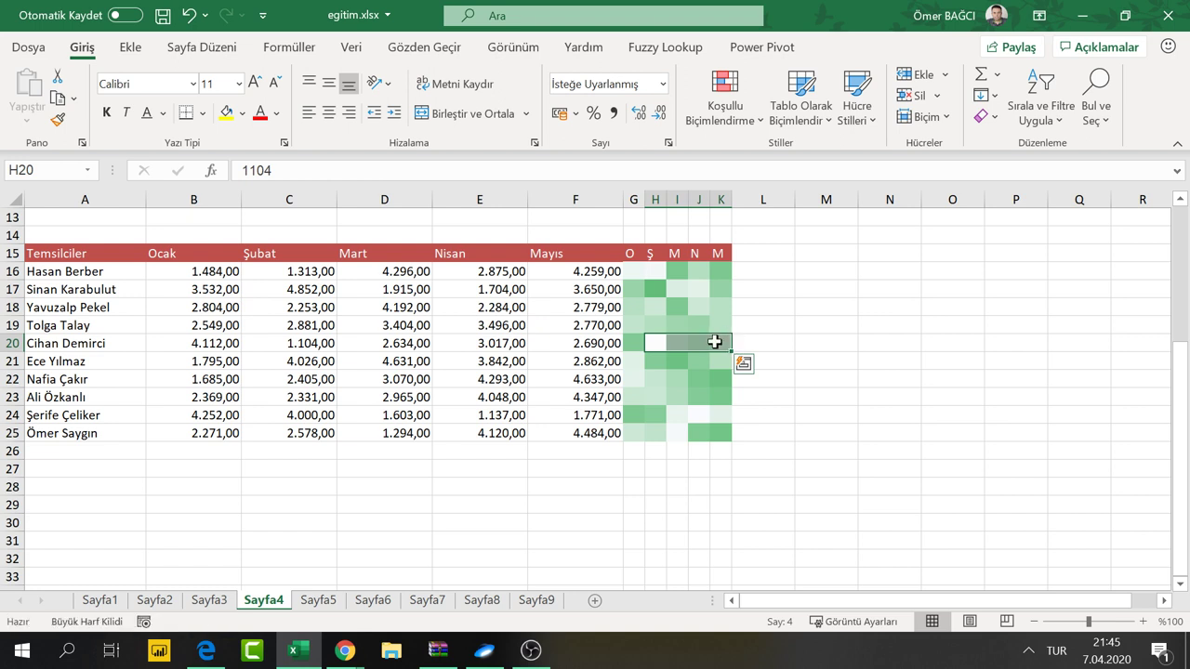
pyautogui.click(714, 342)
pyautogui.click(661, 347)
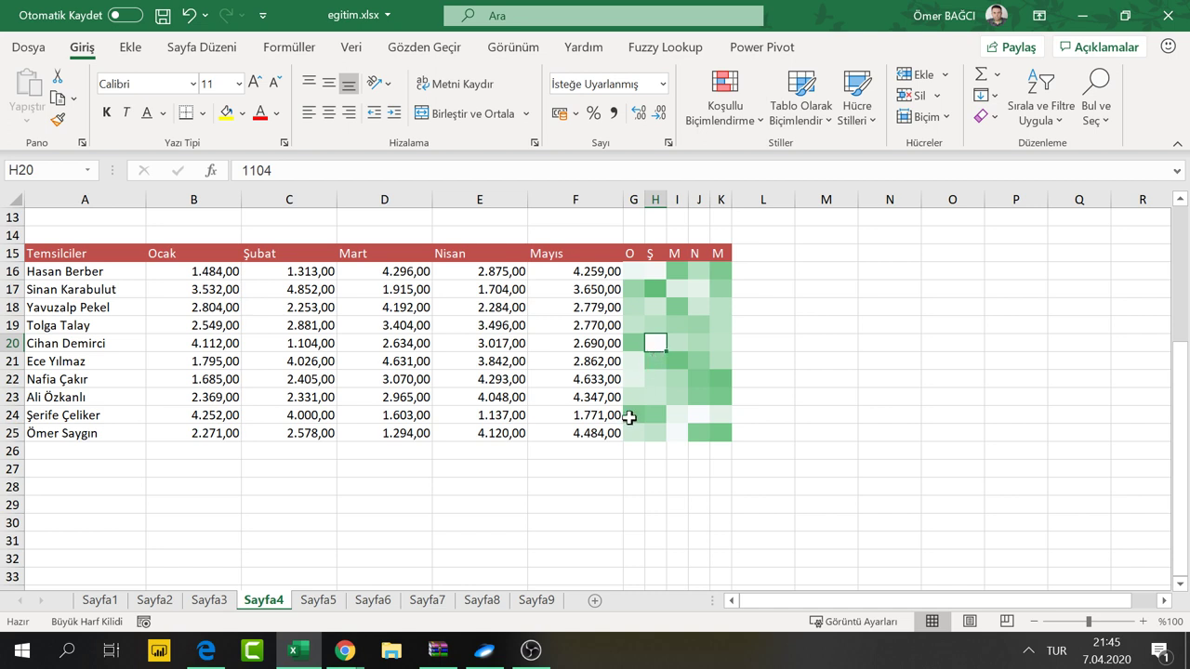
pyautogui.moveTo(629, 417); pyautogui.dragTo(722, 415)
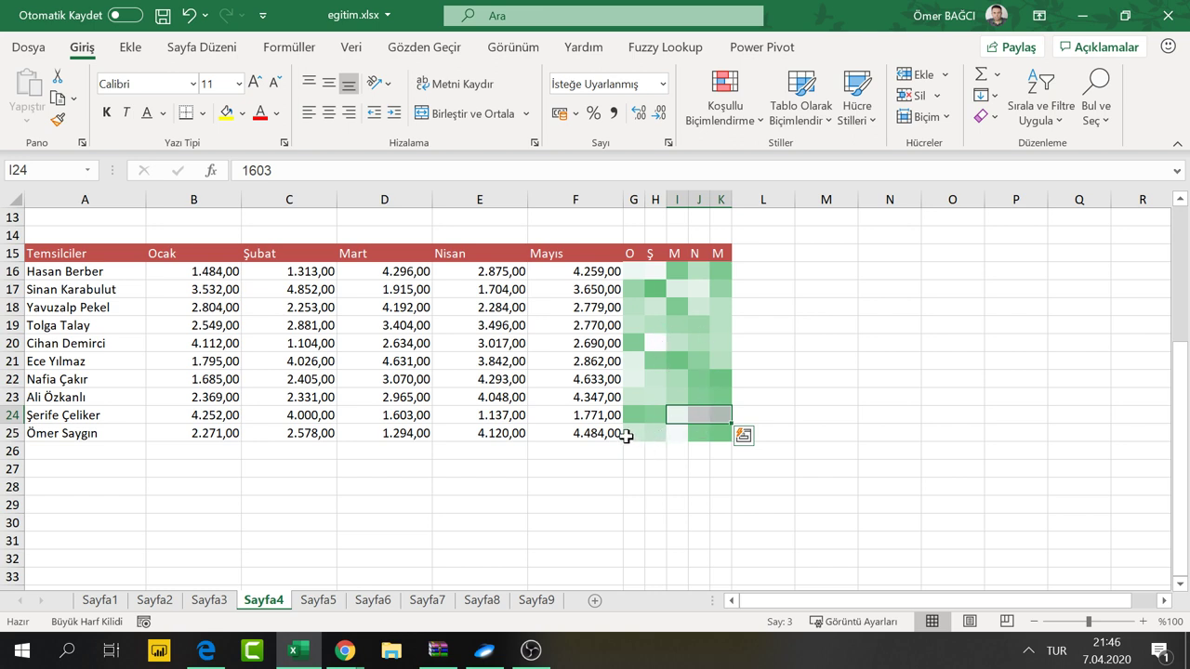
pyautogui.moveTo(628, 436); pyautogui.dragTo(714, 427)
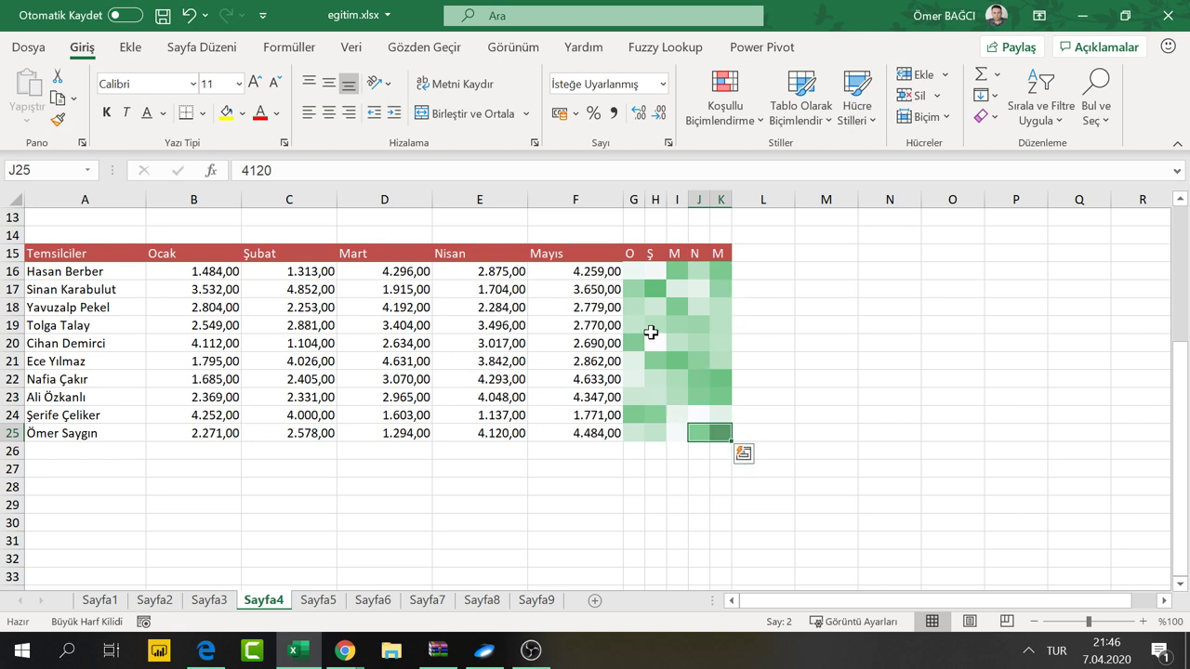
# Switch to Sayfa2 and clear its data bars and colour-shading rules
pyautogui.click(722, 110)
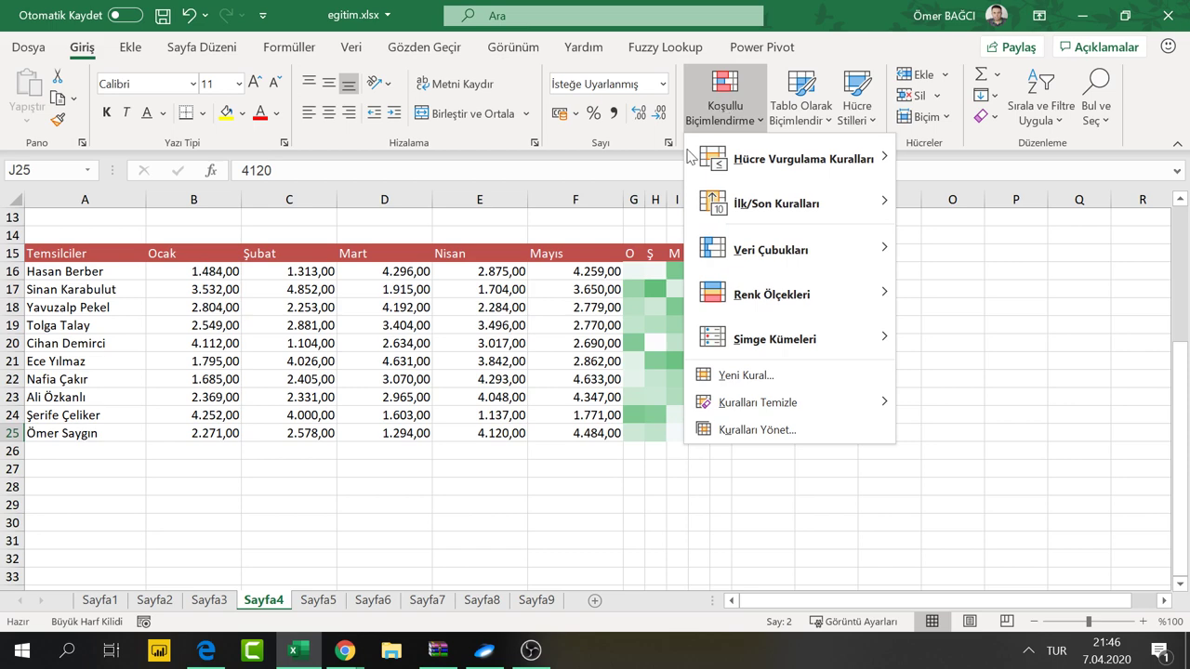
pyautogui.click(153, 603)
pyautogui.click(154, 603)
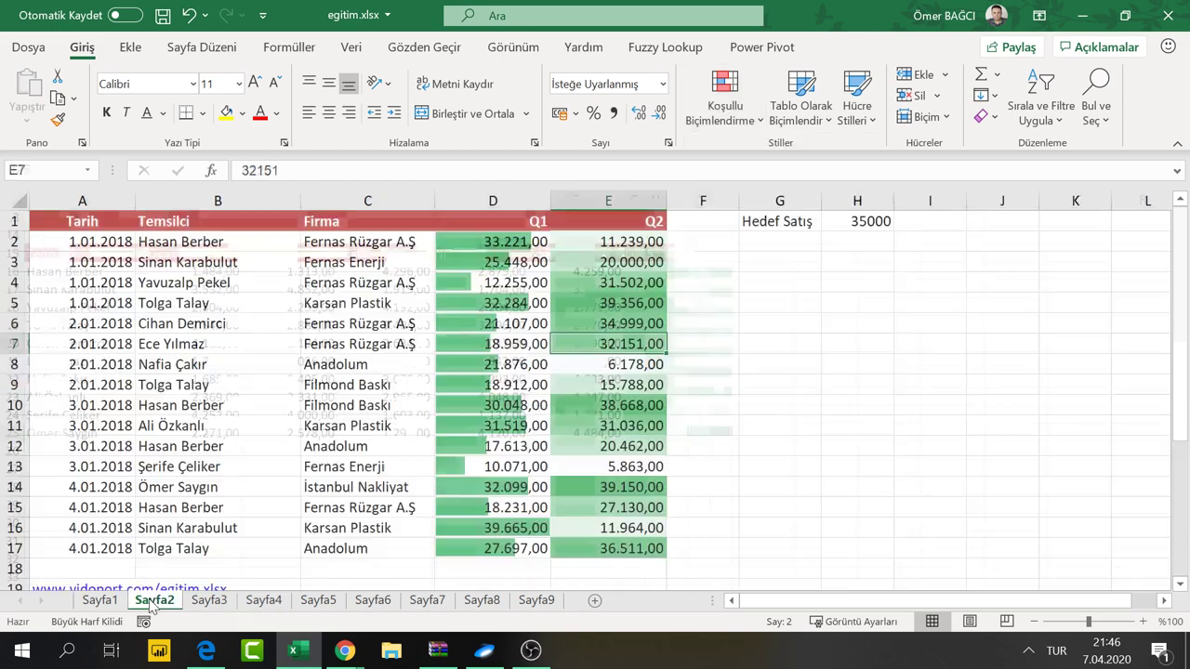
pyautogui.click(712, 108)
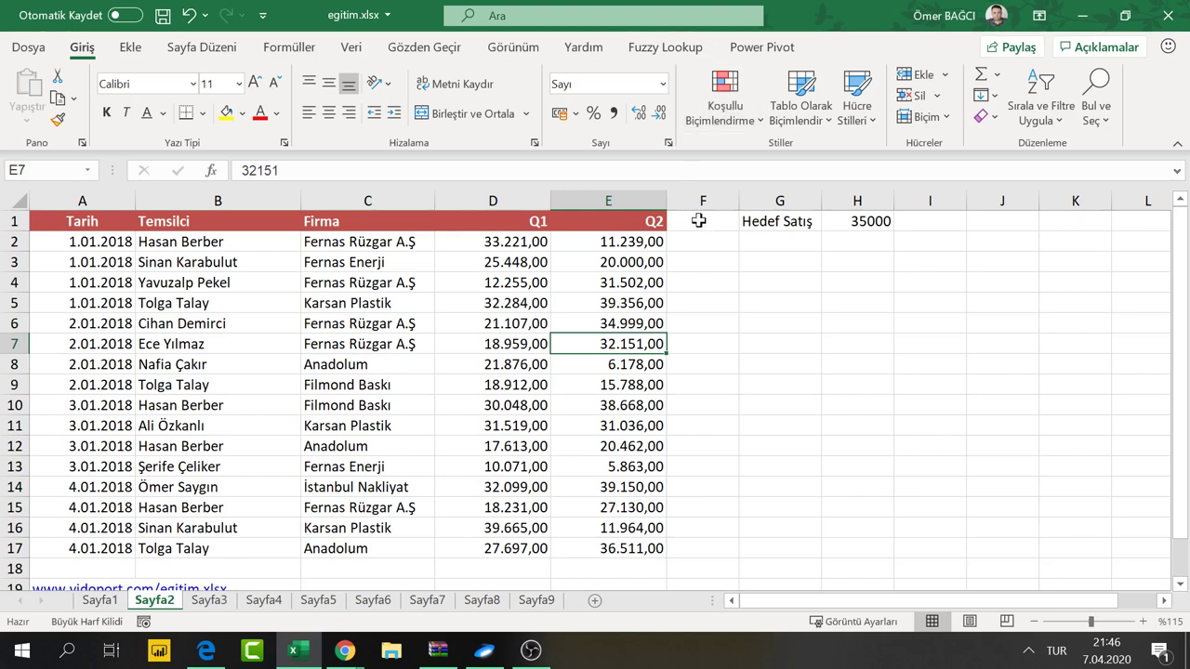
# Delete columns G and H holding the Hedef Satış targets
pyautogui.moveTo(779, 200); pyautogui.dragTo(888, 208)
pyautogui.rightClick(891, 210)
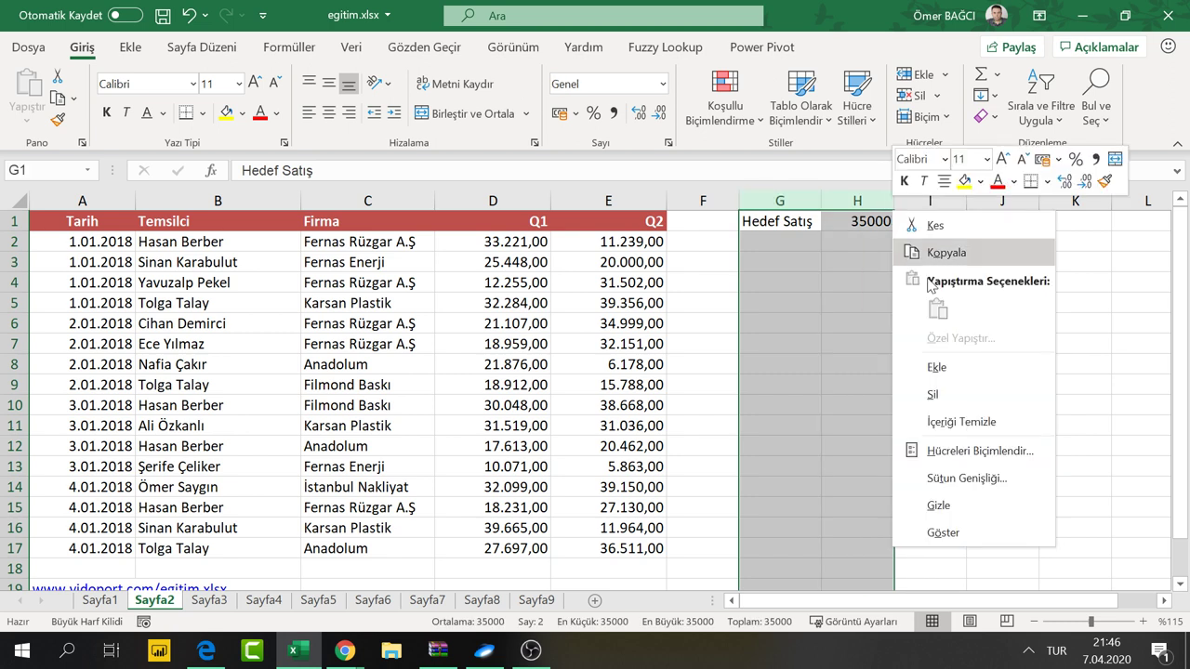
pyautogui.click(933, 395)
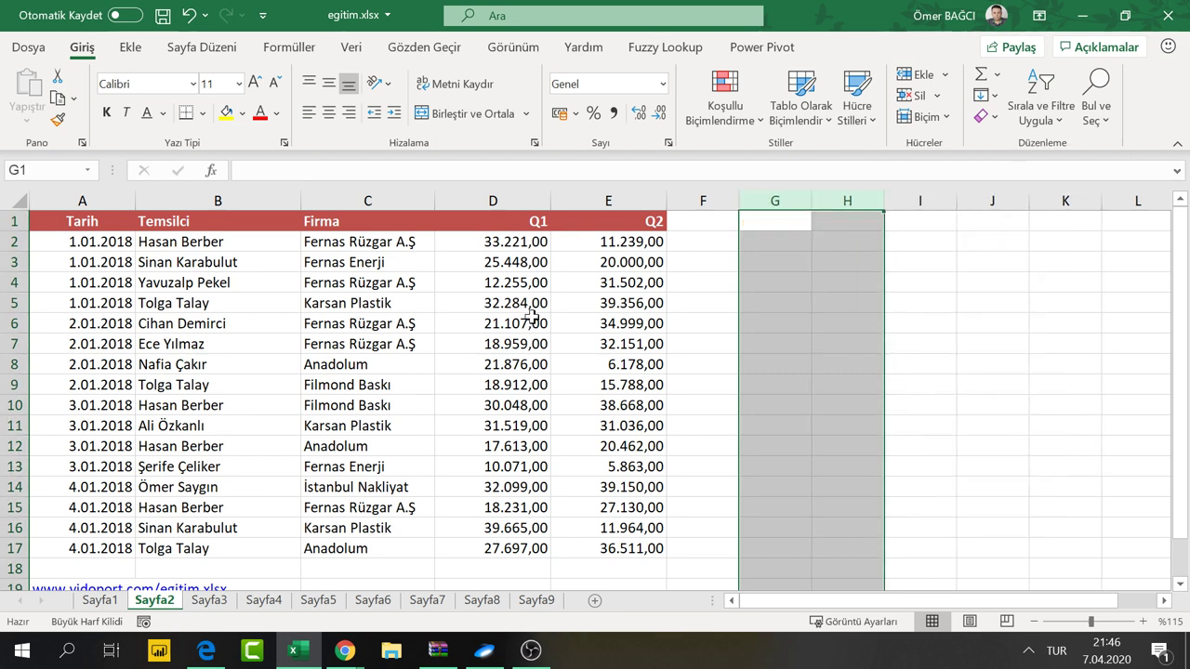
pyautogui.click(507, 259)
pyautogui.click(711, 121)
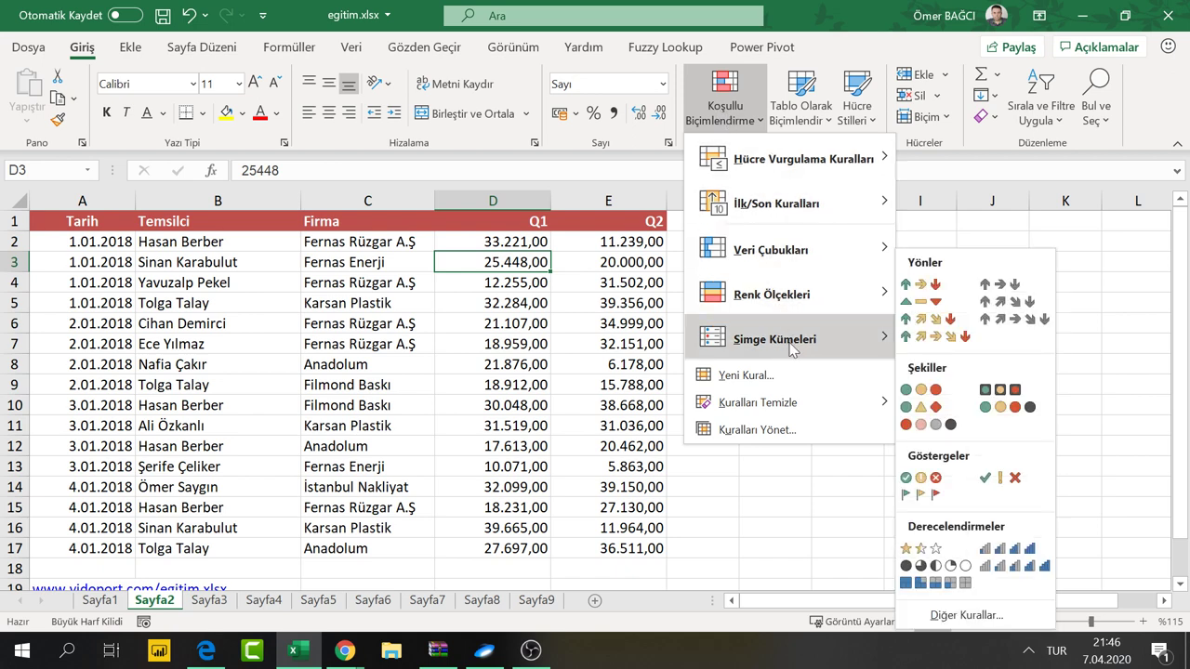
# Select the Q1 values and preview icon sets, cancelling without applying any
pyautogui.moveTo(776, 338)
pyautogui.click(497, 244)
pyautogui.moveTo(497, 244); pyautogui.dragTo(524, 549)
pyautogui.click(727, 116)
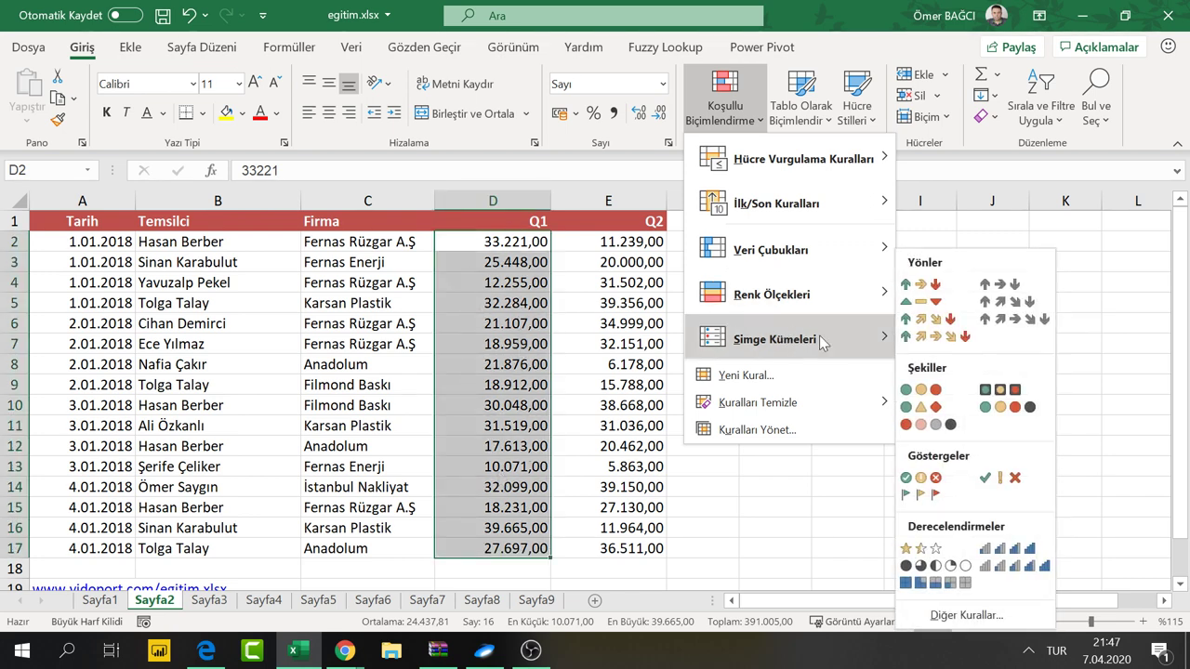
pyautogui.moveTo(921, 284)
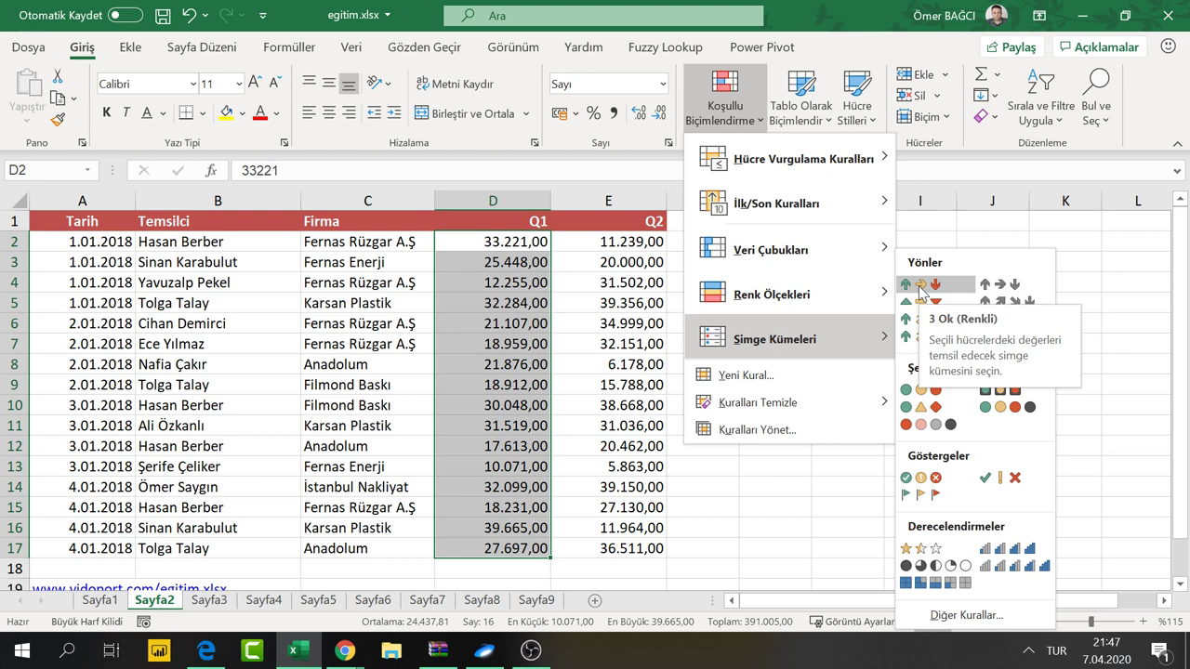
pyautogui.press('Escape')
pyautogui.press('Escape')
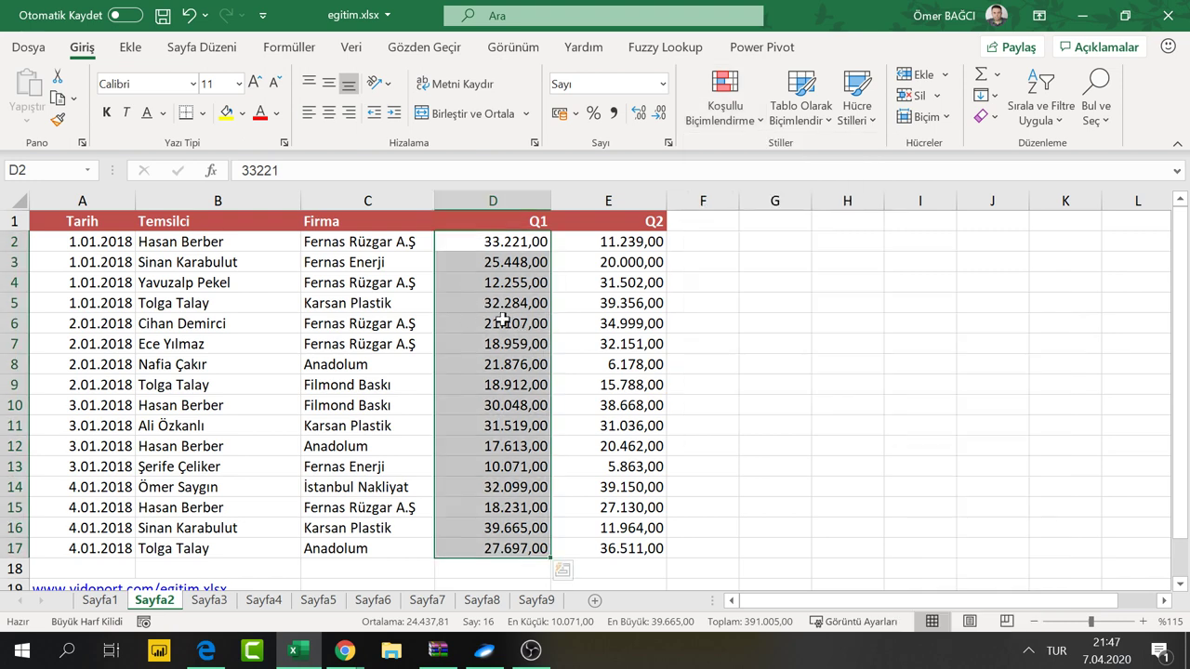
pyautogui.click(498, 281)
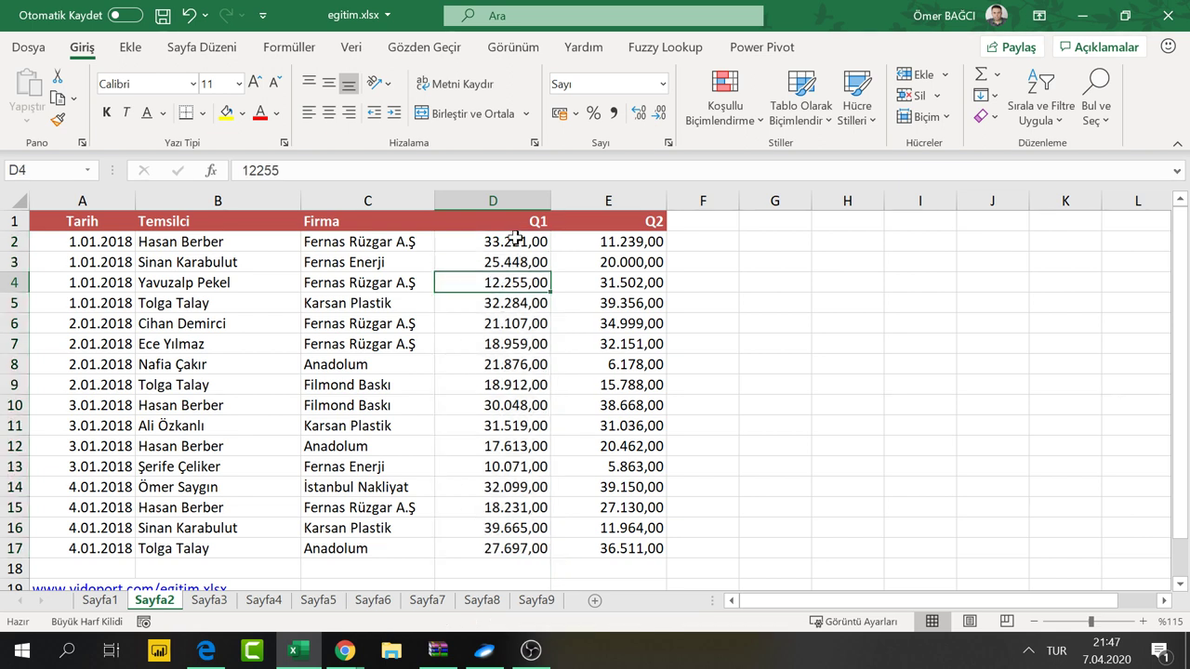
# Select the Q1 and Q2 amounts in D2:E17 and open a new icon-set rule
pyautogui.moveTo(514, 239); pyautogui.dragTo(636, 551)
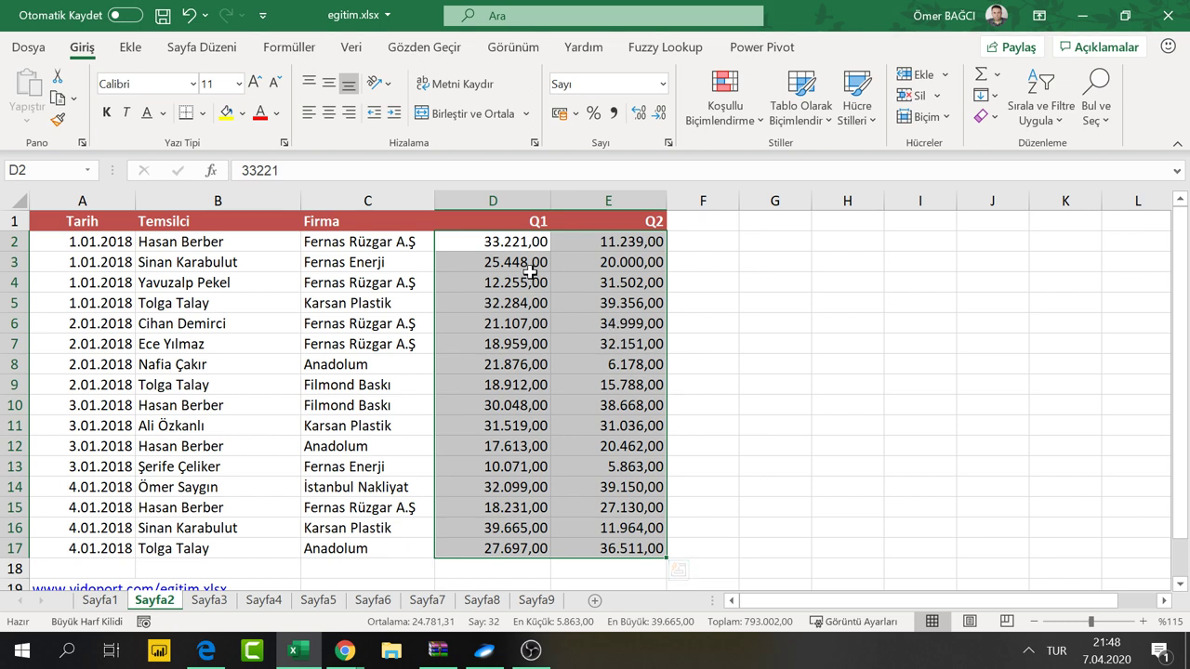
pyautogui.click(735, 110)
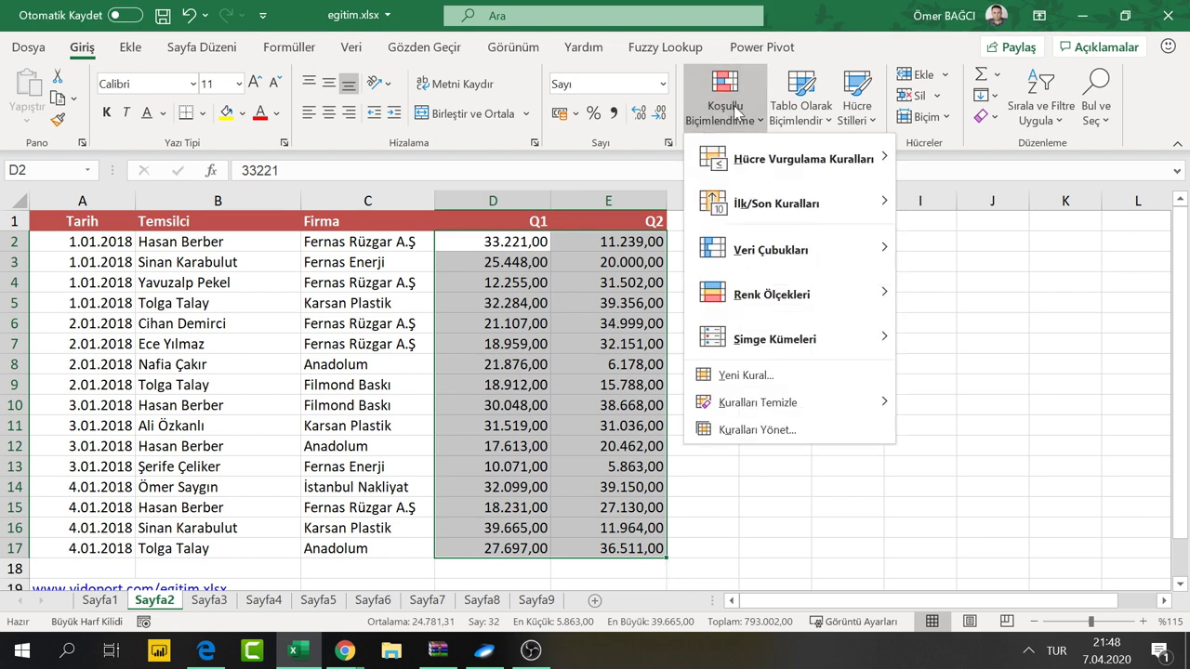
pyautogui.moveTo(775, 338)
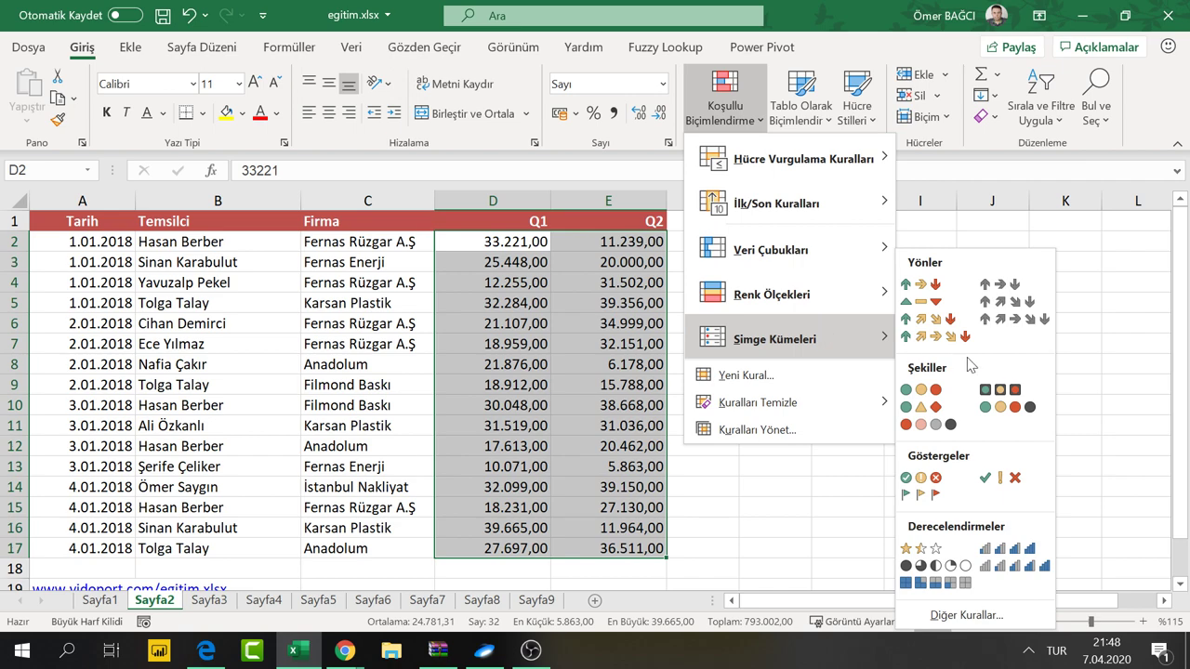
pyautogui.click(970, 621)
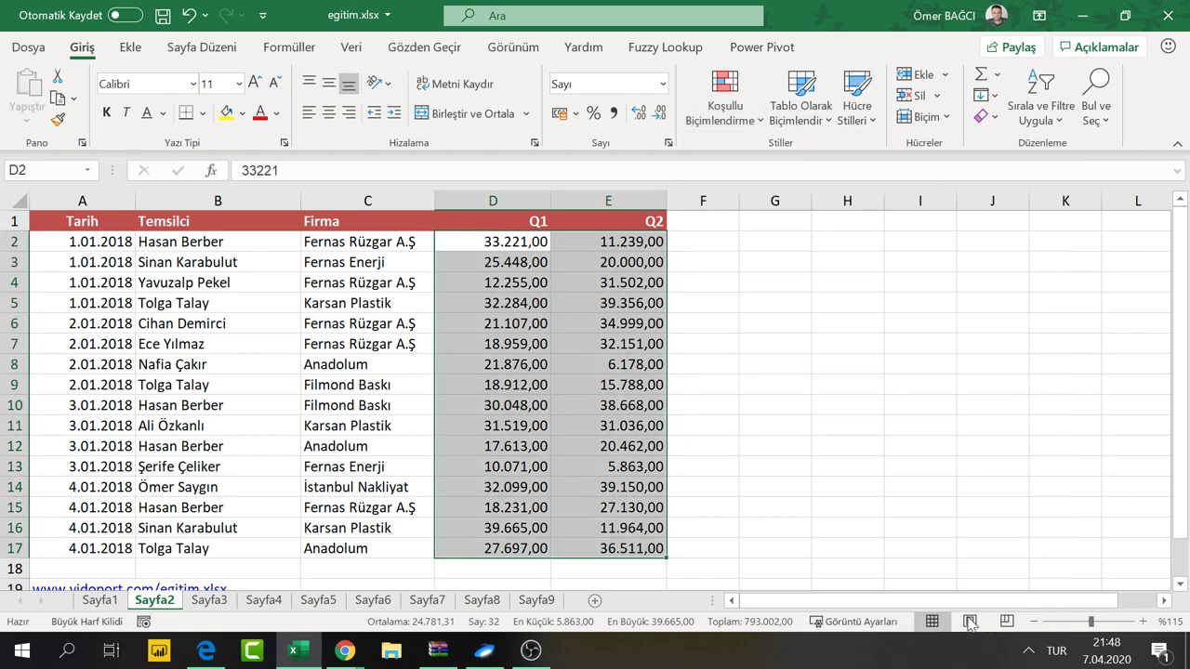
pyautogui.moveTo(537, 12)
pyautogui.mouseDown()
pyautogui.moveTo(993, 125)
pyautogui.moveTo(984, 89)
pyautogui.mouseUp()
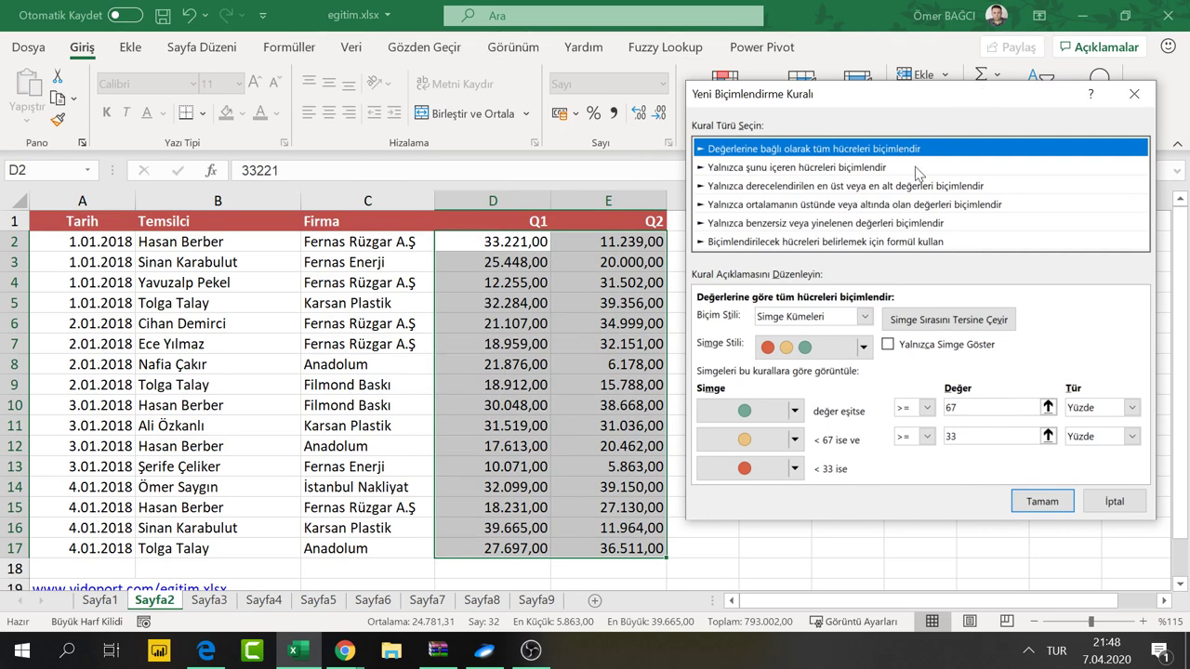
# Choose the coloured three-arrow icon style and set both threshold types to Sayı
pyautogui.click(862, 348)
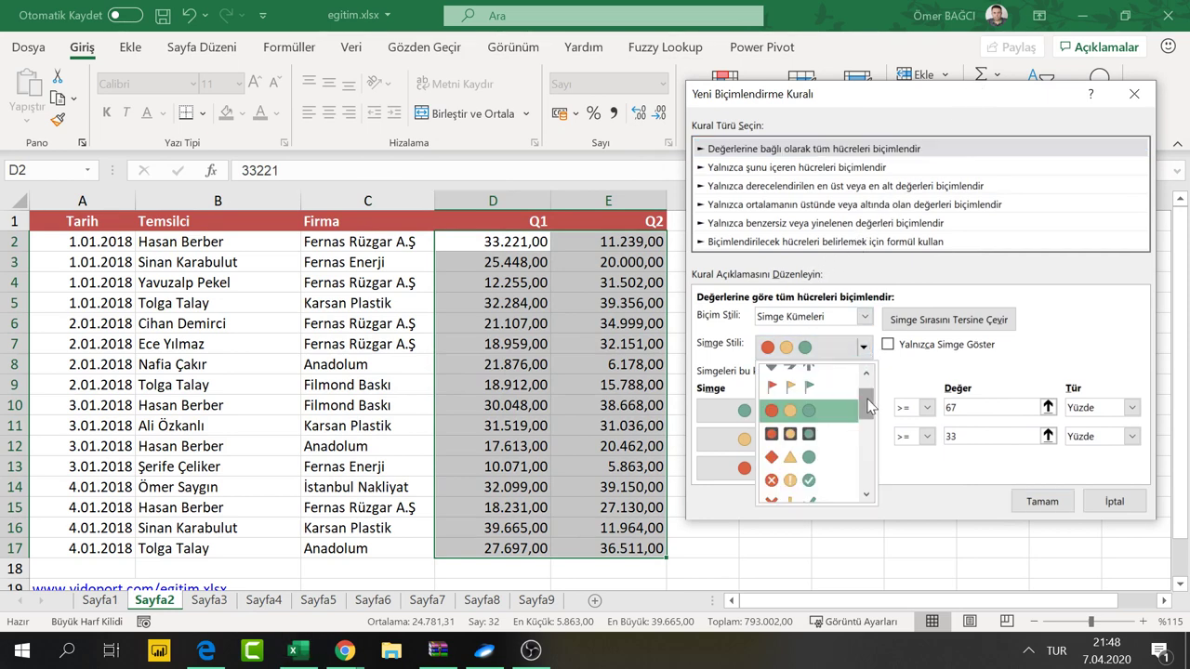
pyautogui.click(866, 383)
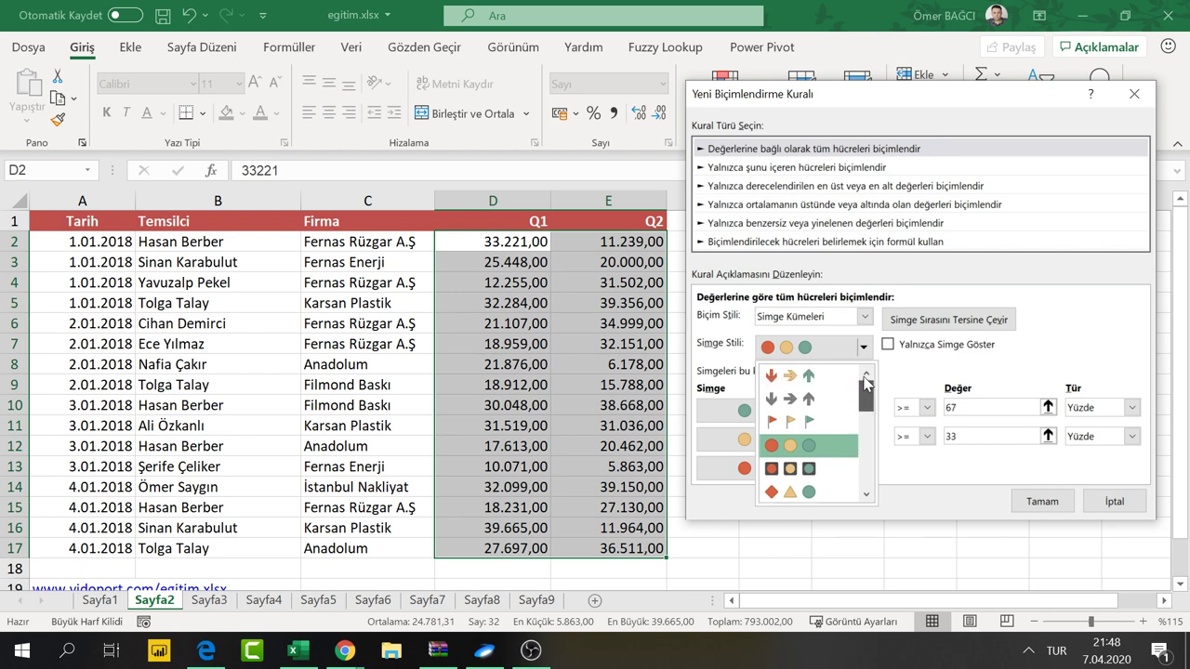
pyautogui.click(813, 376)
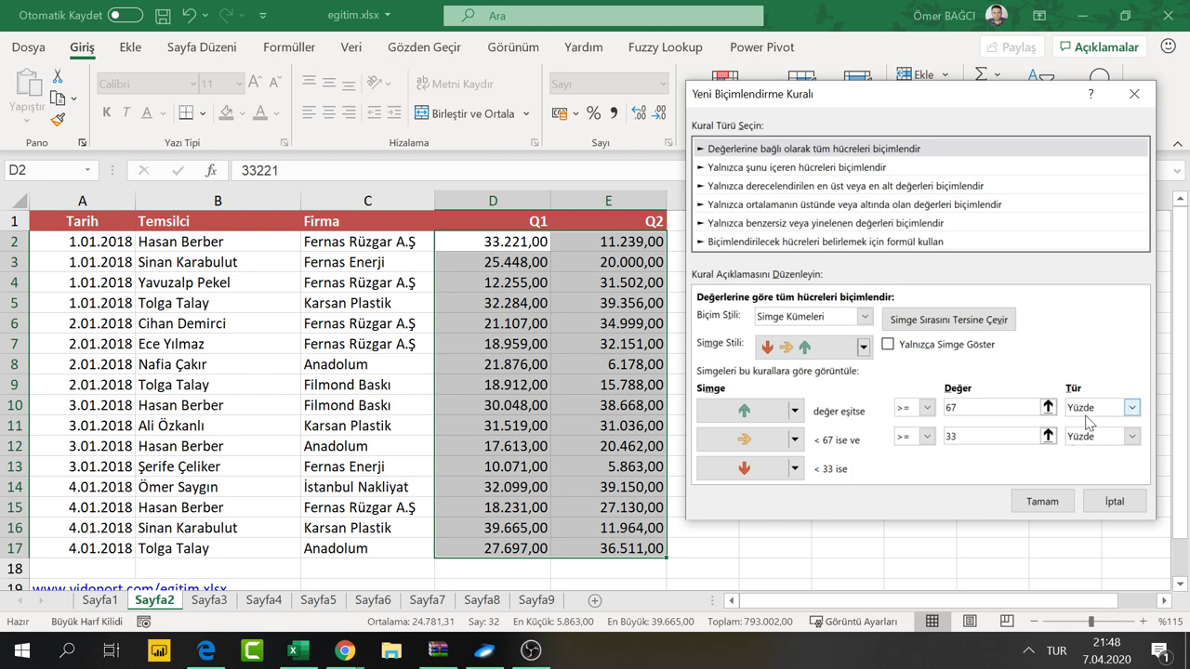
pyautogui.click(1088, 409)
pyautogui.click(1084, 425)
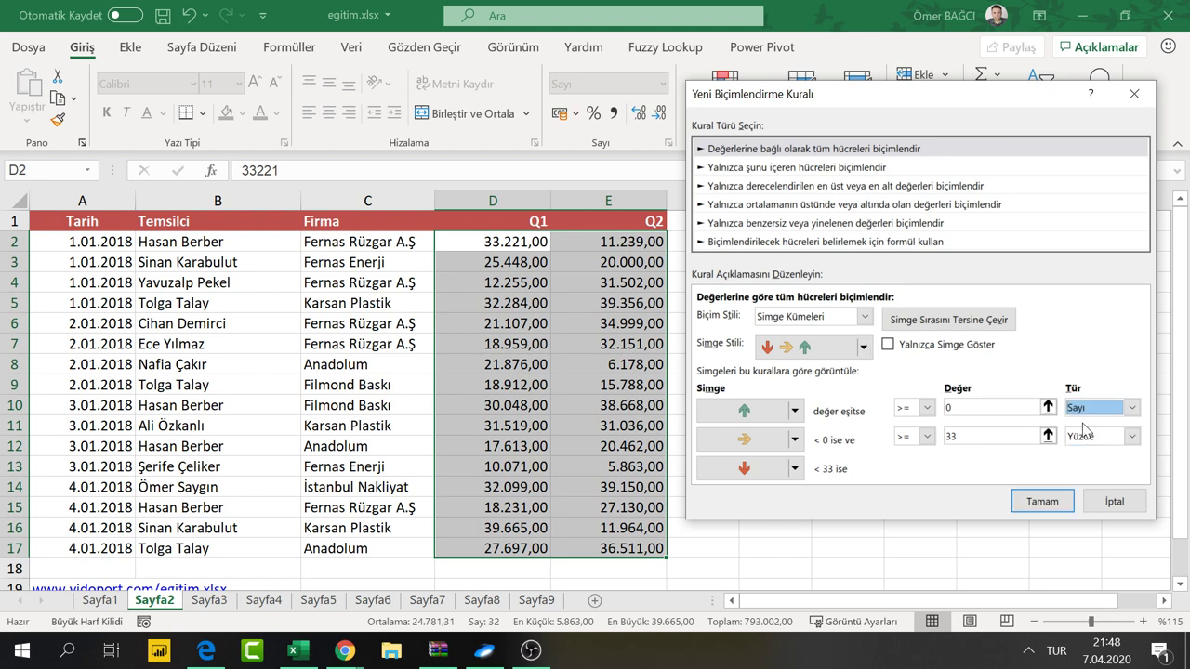
pyautogui.click(1084, 435)
pyautogui.click(1083, 453)
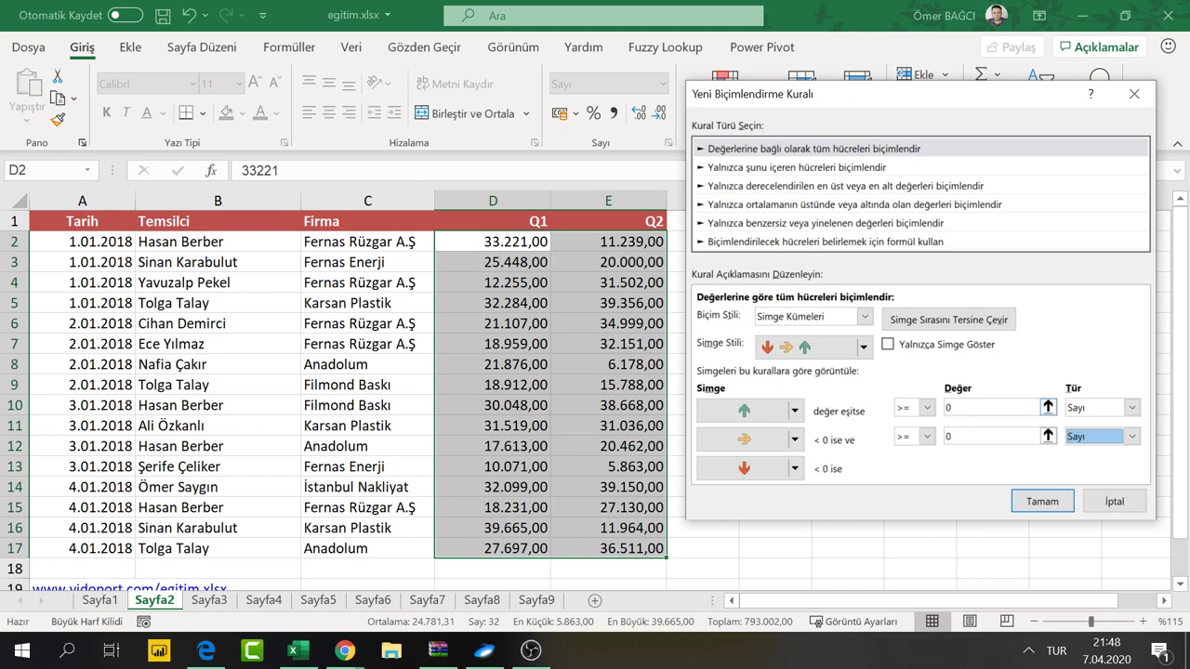
# Set the thresholds to 30000 and 20000 and apply the arrow rule
pyautogui.click(950, 407)
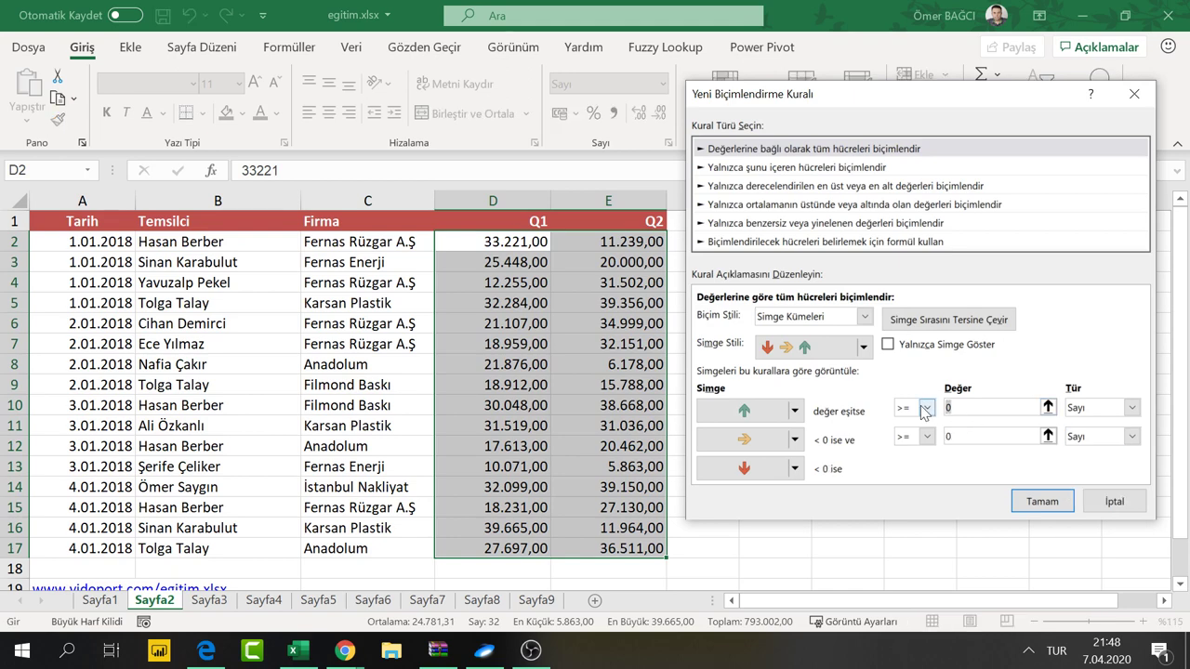
pyautogui.write('30000')
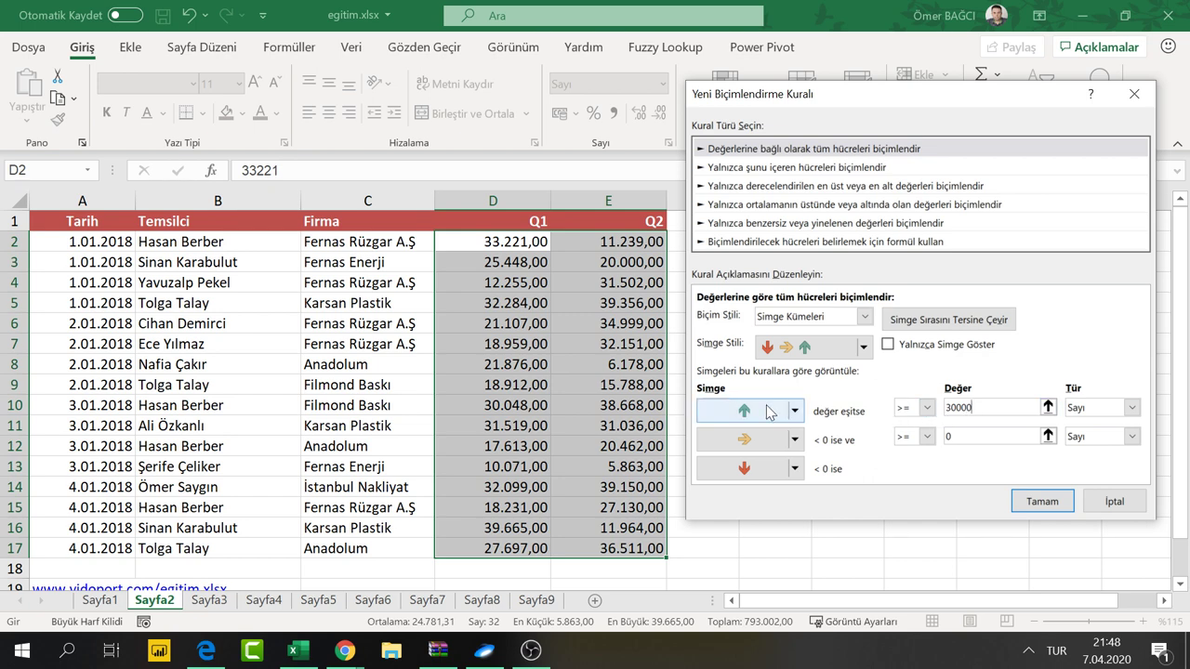
pyautogui.click(949, 436)
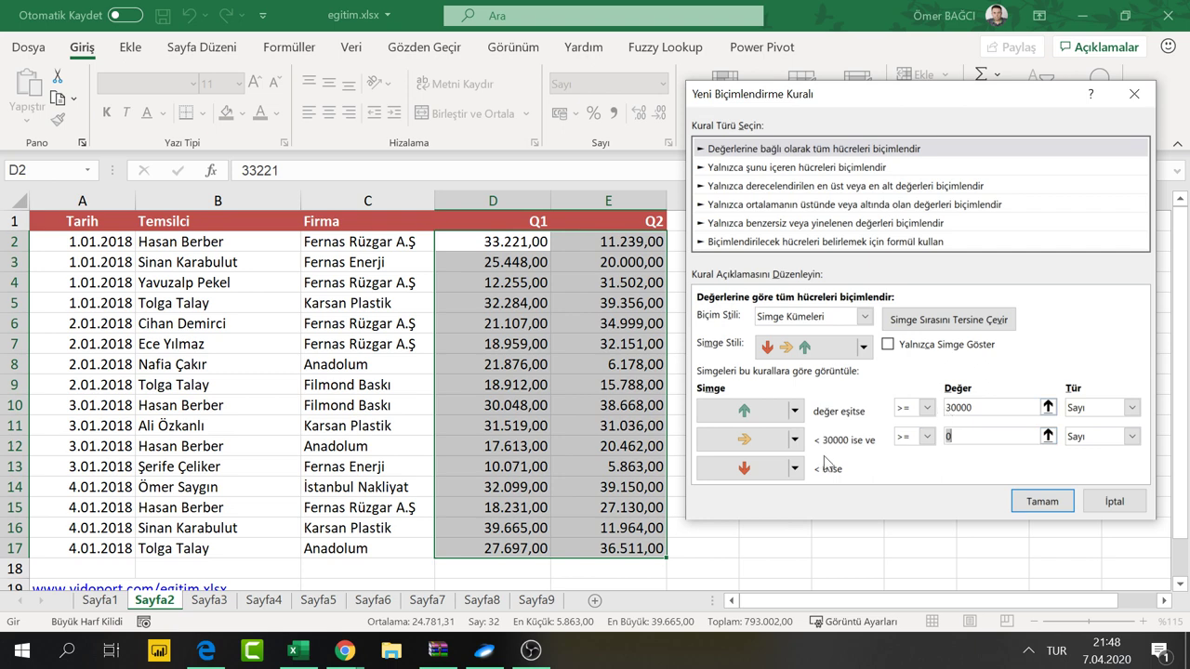
pyautogui.write('20000')
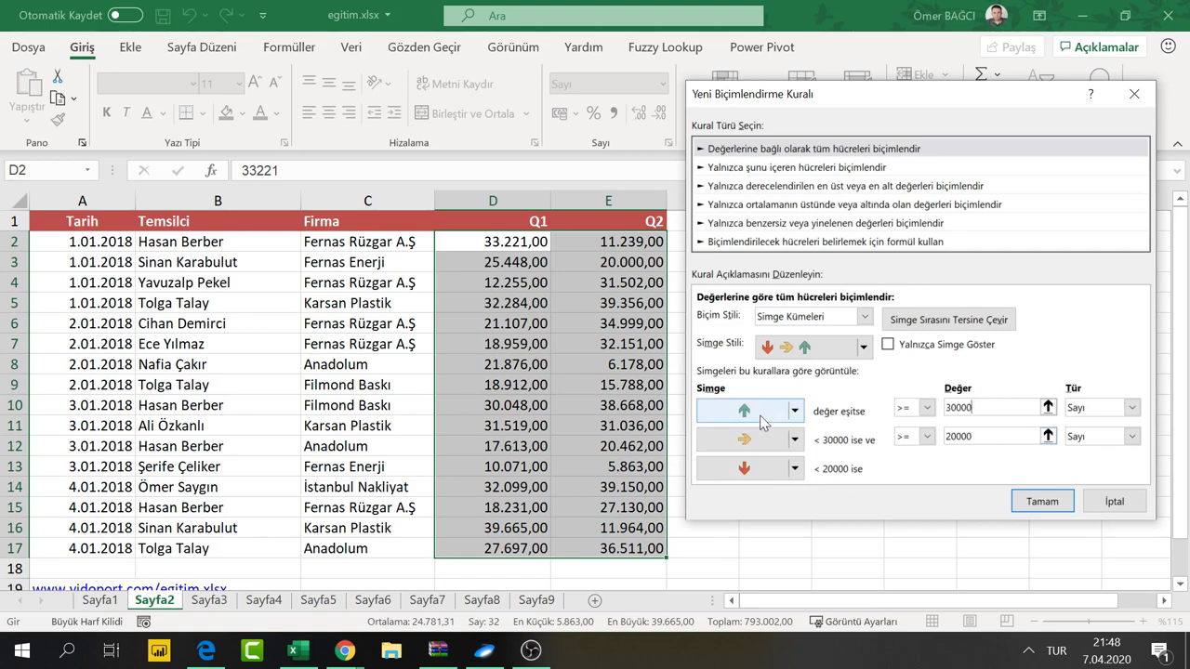
pyautogui.click(1024, 503)
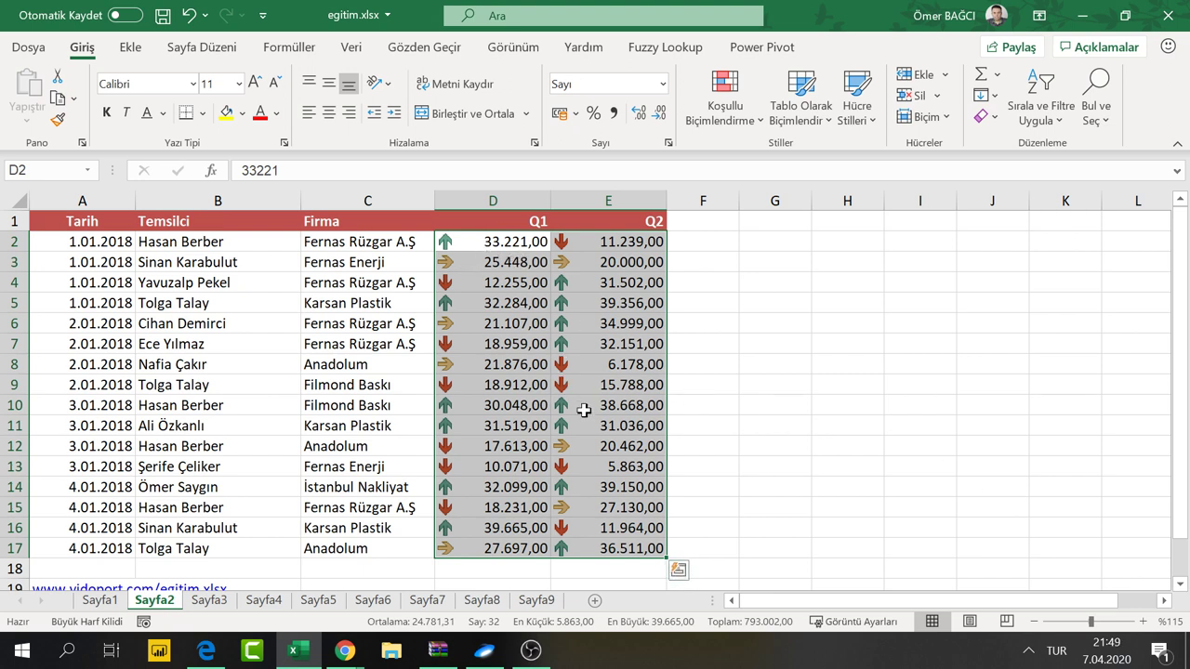
# Inspect the red down arrow beside 18.912,00 in D9 and open Koşullu Biçimlendirme
pyautogui.click(478, 381)
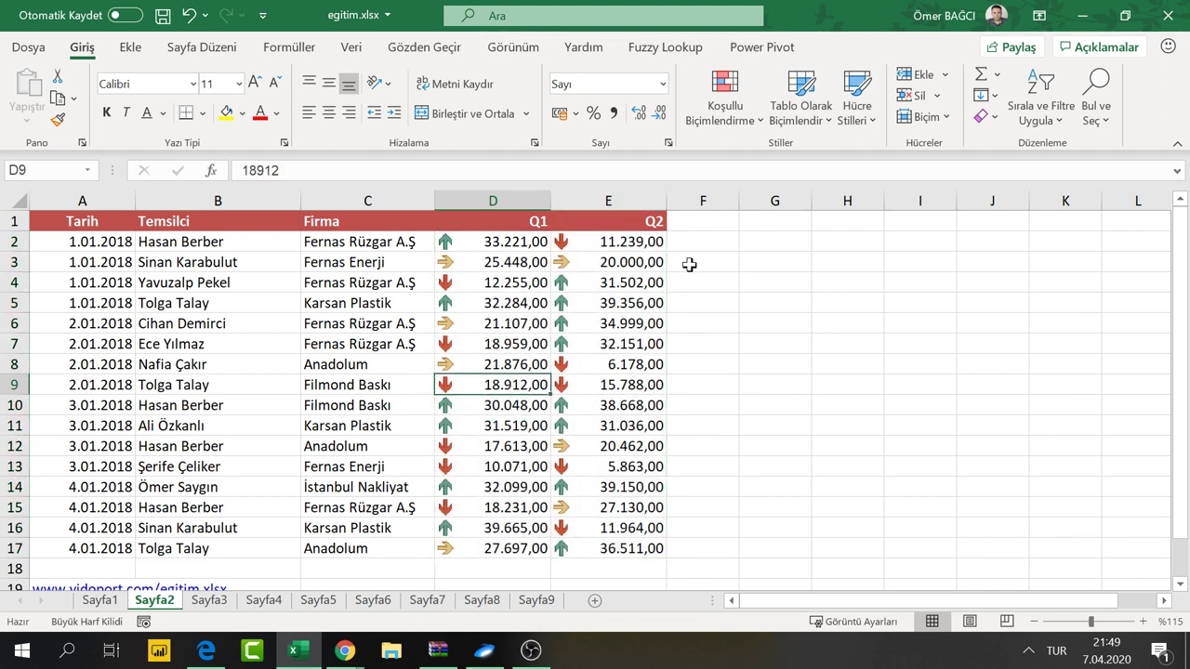
pyautogui.click(736, 100)
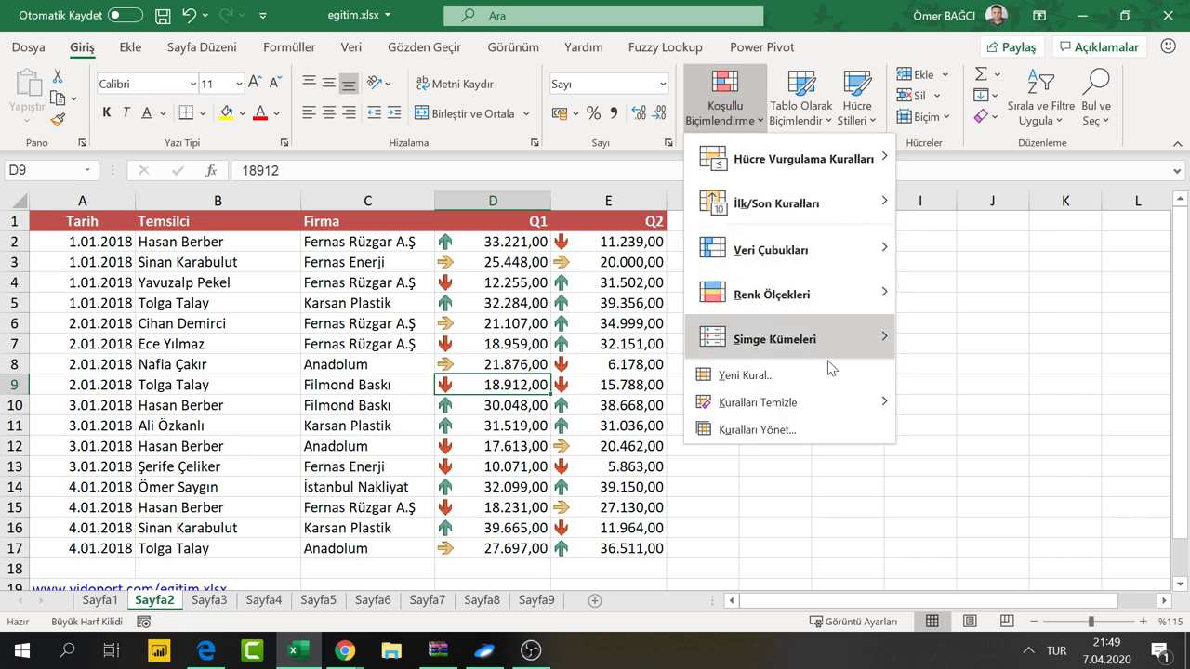
pyautogui.moveTo(757, 402)
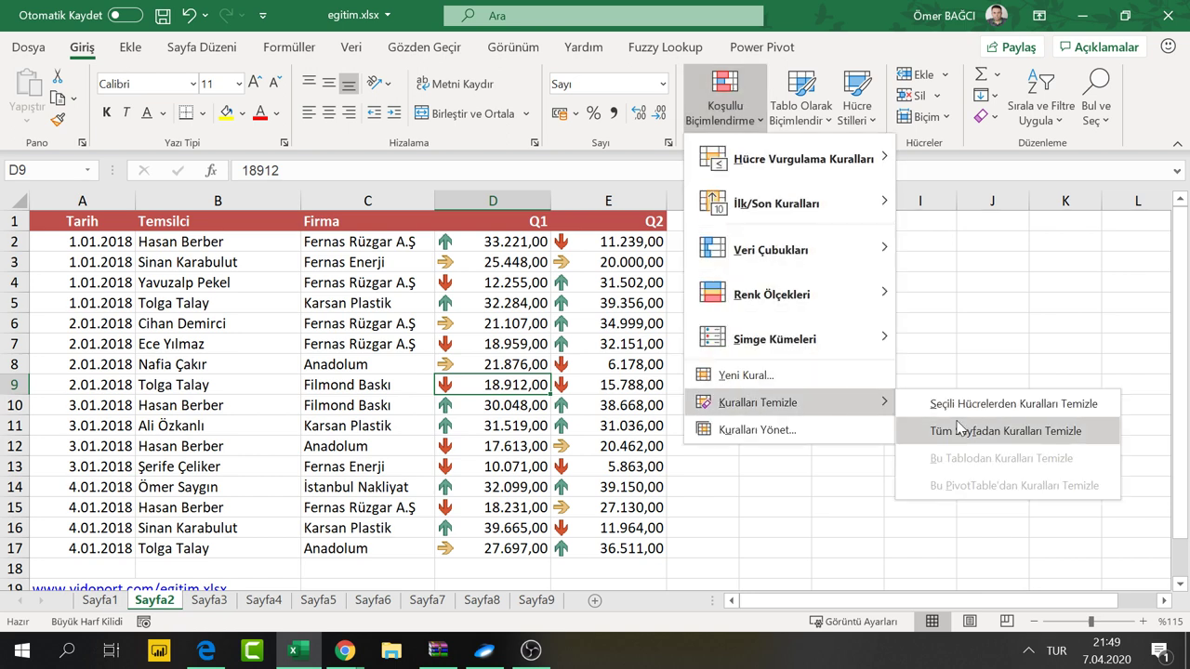
# Clear rules from the entire sheet and reselect the Q1 and Q2 amounts in D2:E17
pyautogui.click(959, 428)
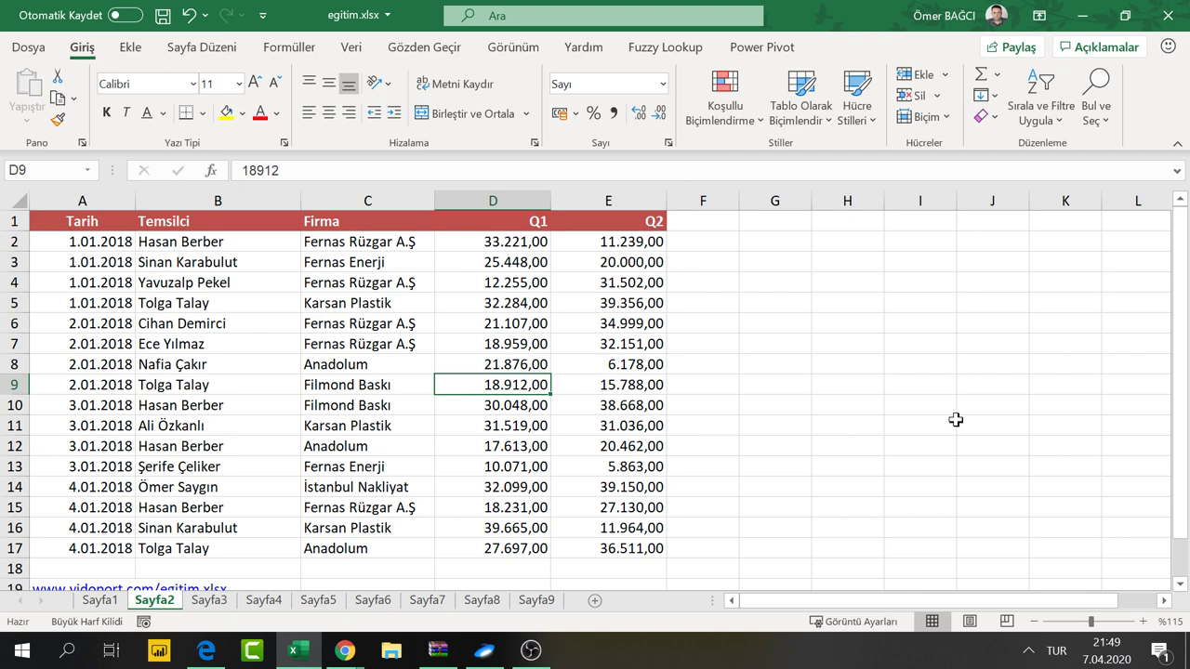
pyautogui.click(534, 295)
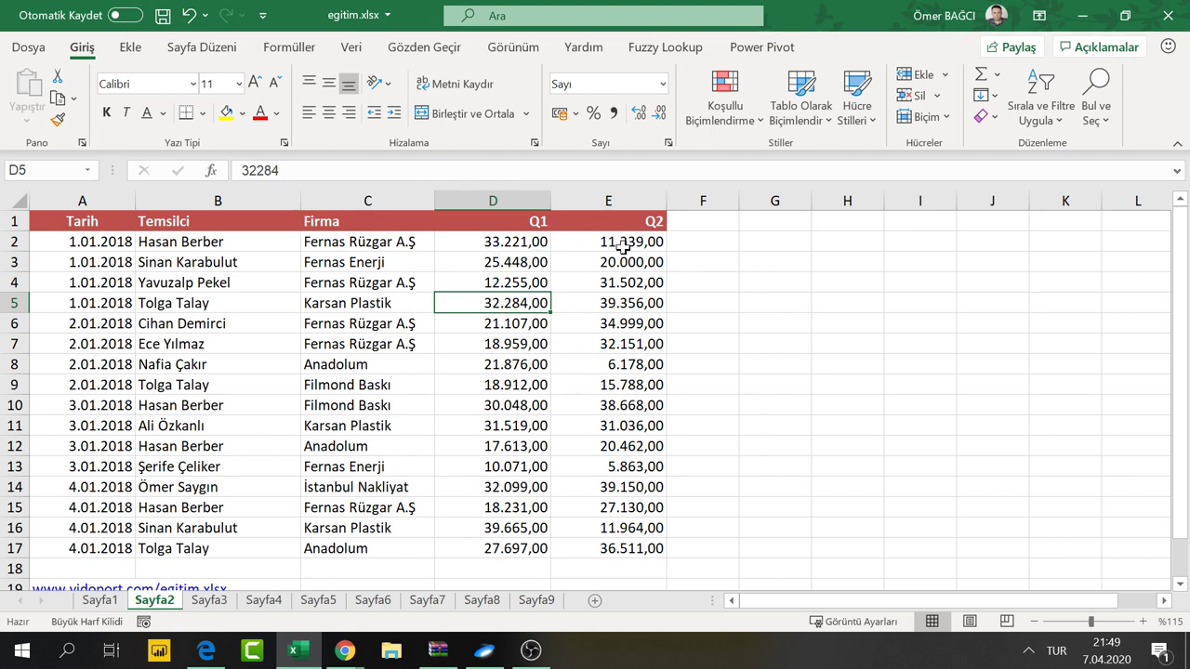
pyautogui.click(536, 363)
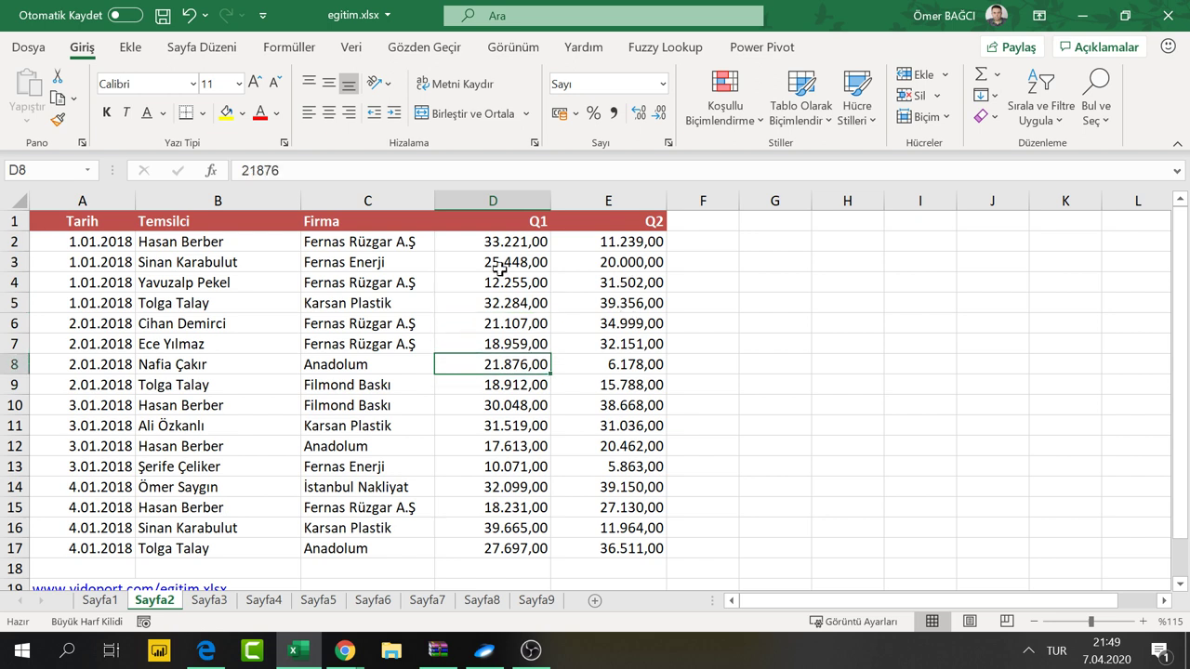
pyautogui.moveTo(493, 262); pyautogui.dragTo(610, 303)
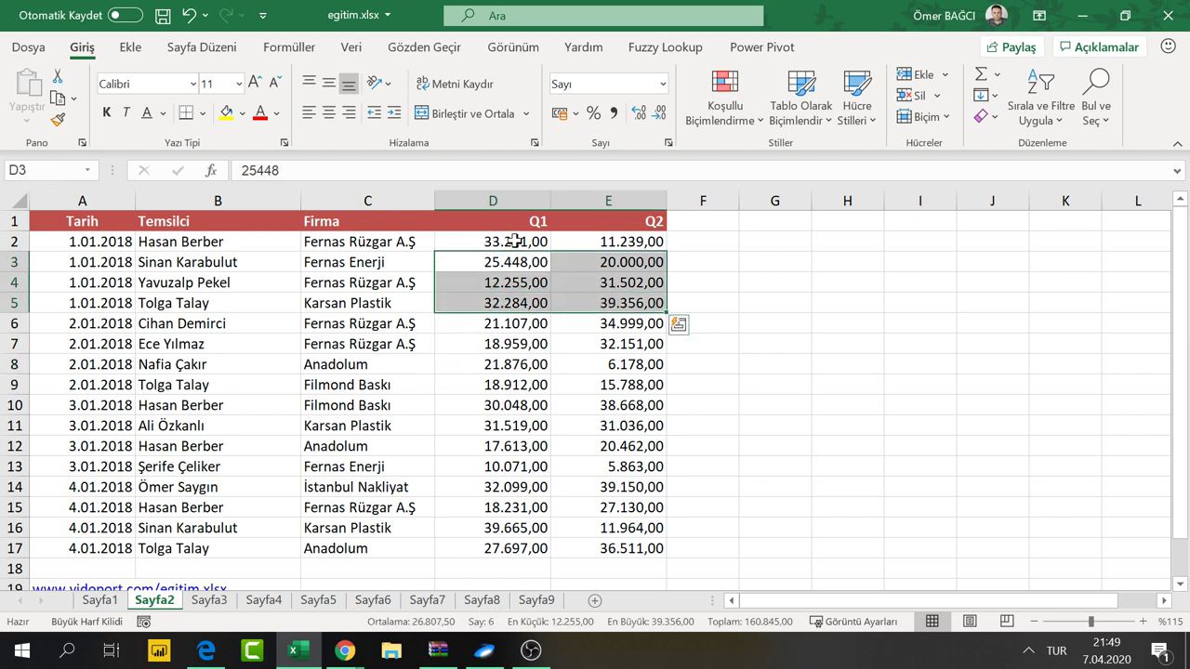
pyautogui.moveTo(514, 243); pyautogui.dragTo(640, 549)
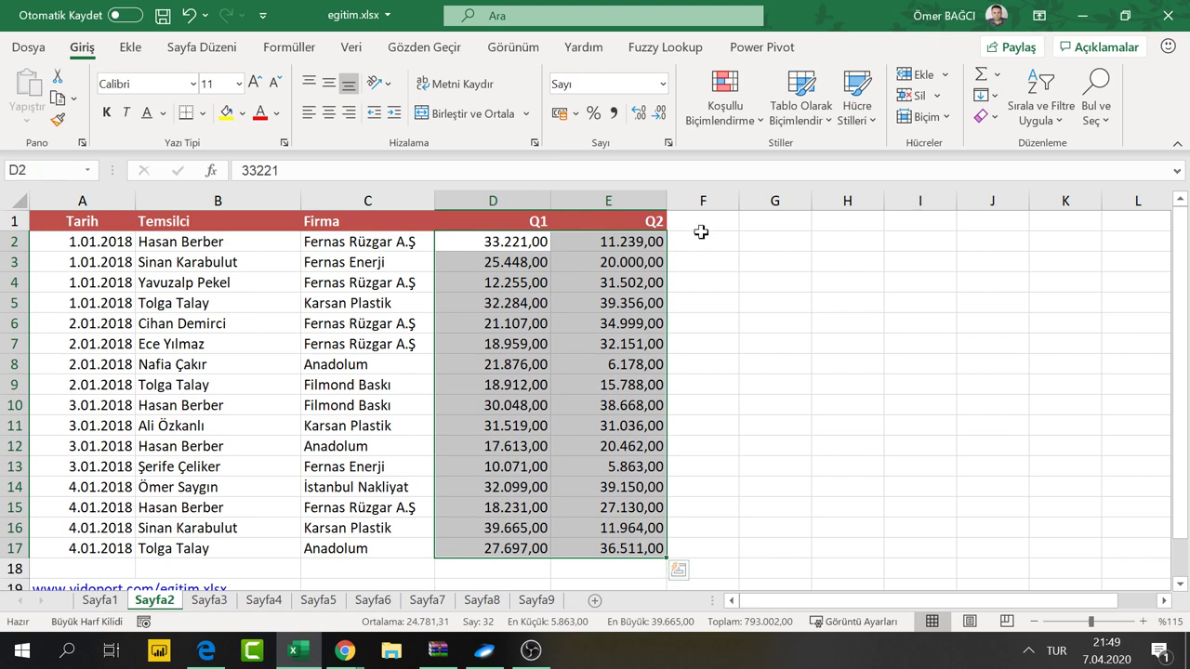
pyautogui.click(739, 121)
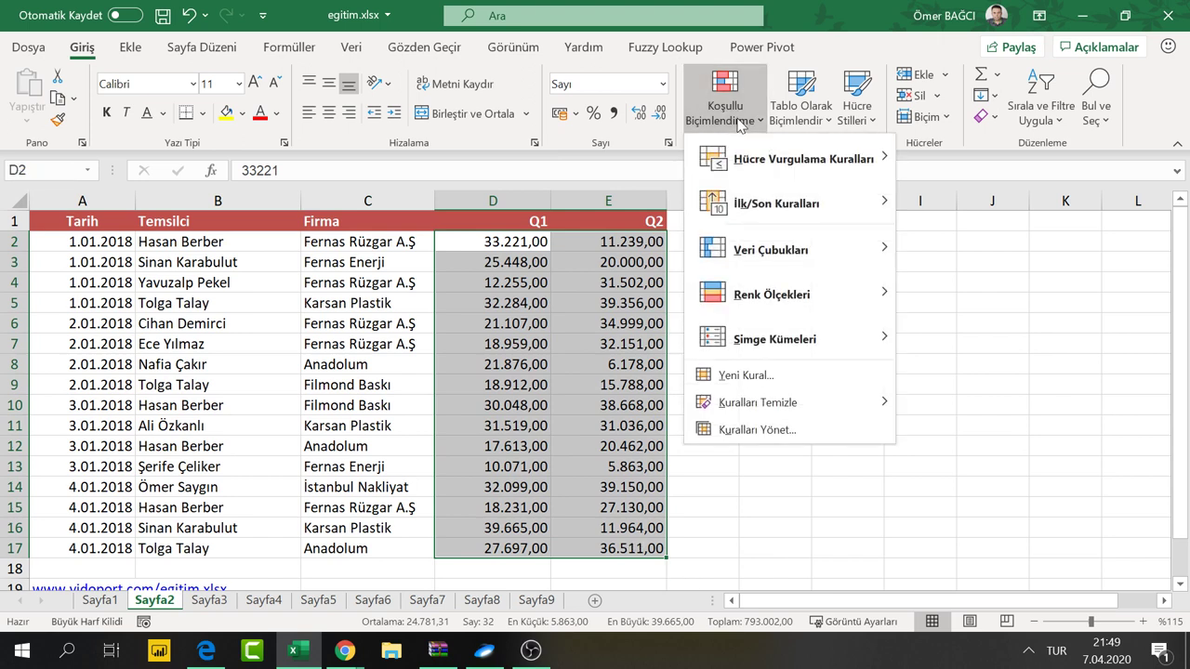
pyautogui.moveTo(774, 339)
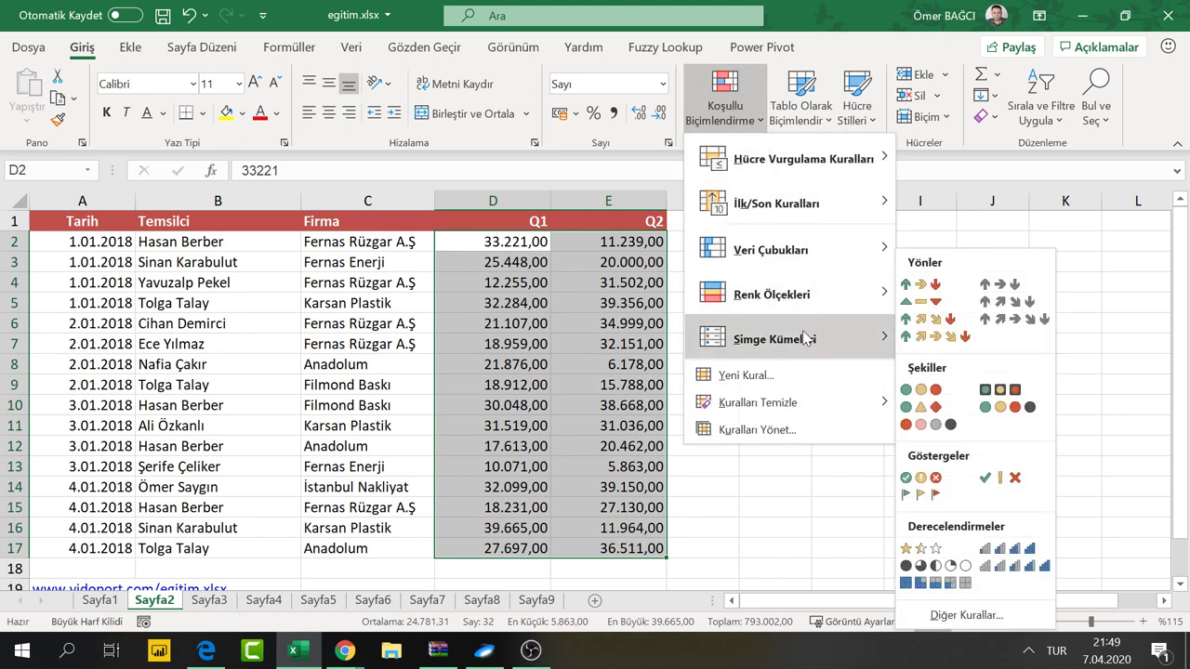
# Start a new icon-set rule using number thresholds with a top value of 30000
pyautogui.click(996, 622)
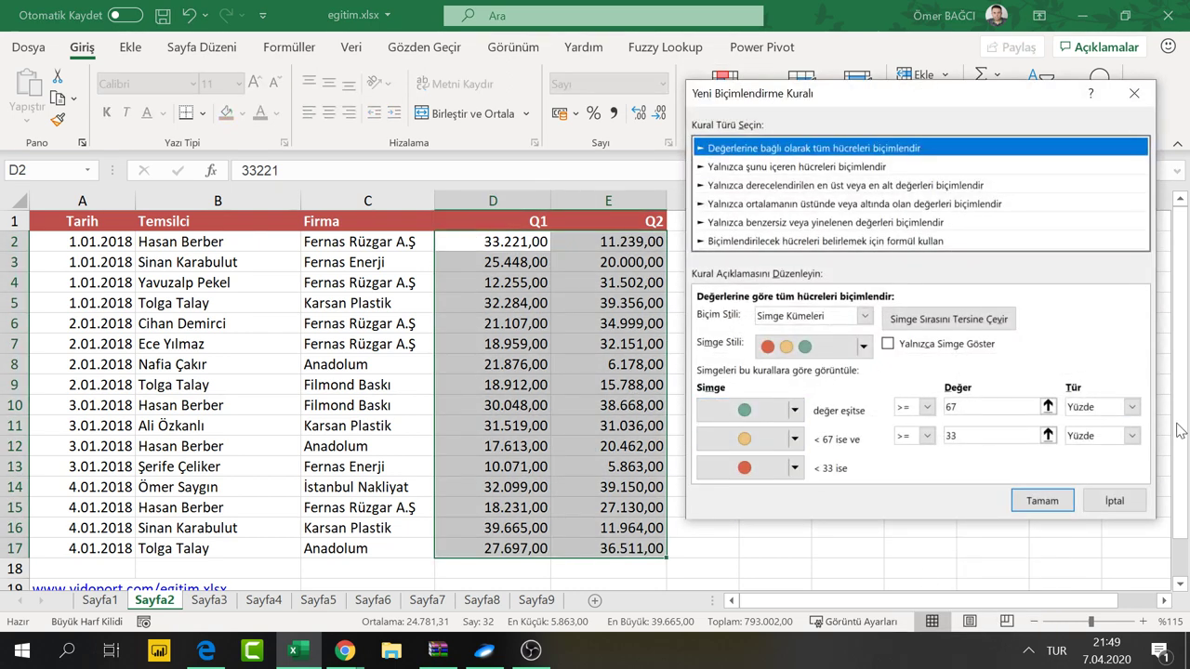
pyautogui.click(1129, 407)
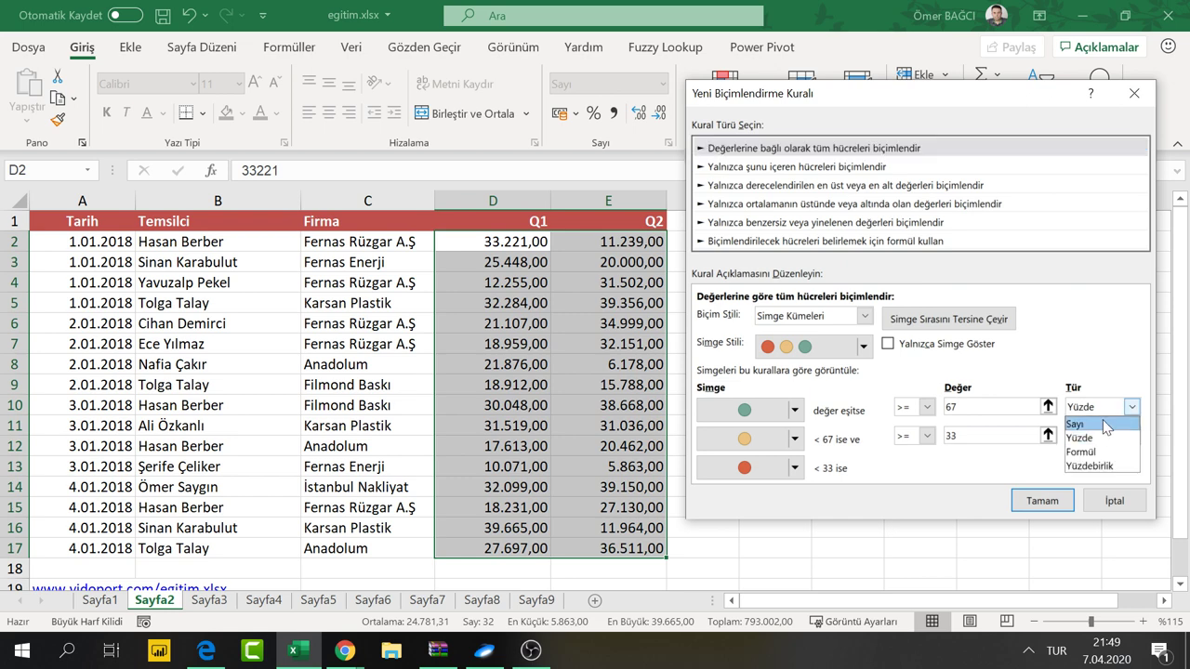
pyautogui.click(1105, 425)
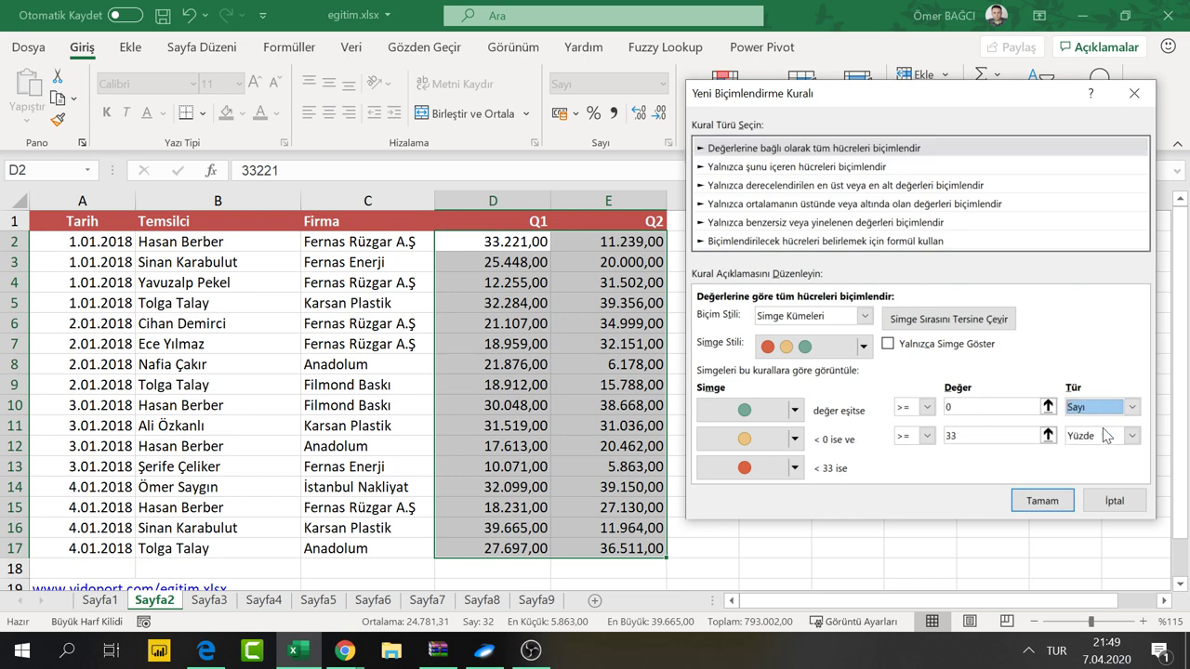
pyautogui.click(1130, 436)
pyautogui.click(1083, 452)
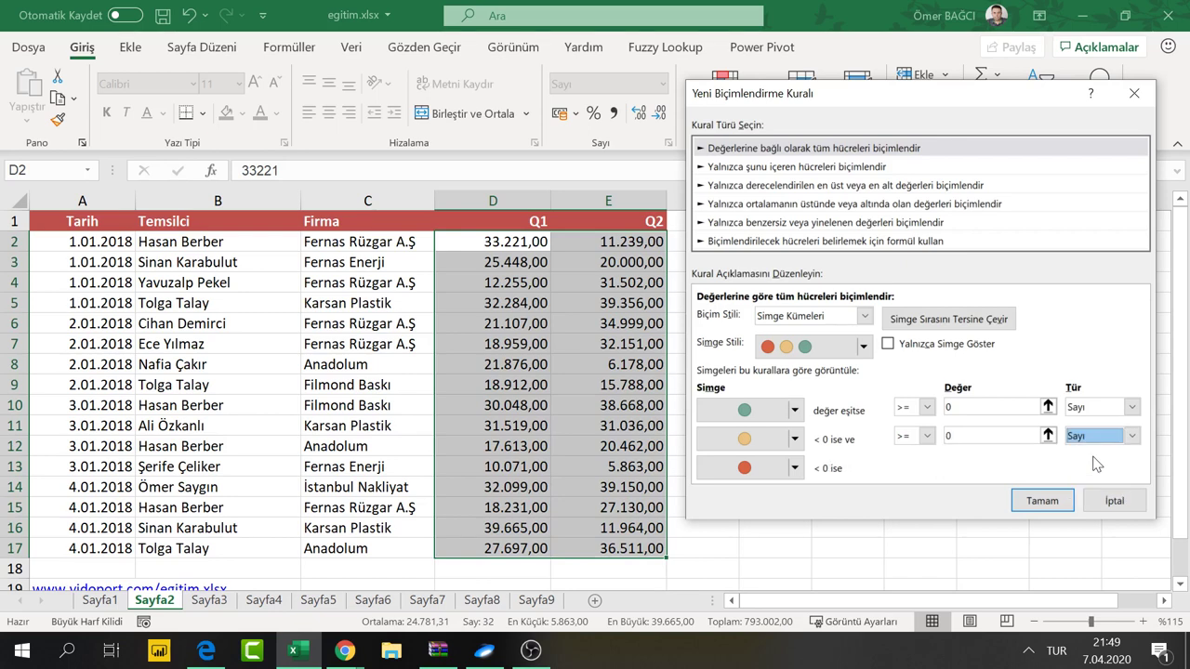
pyautogui.click(967, 408)
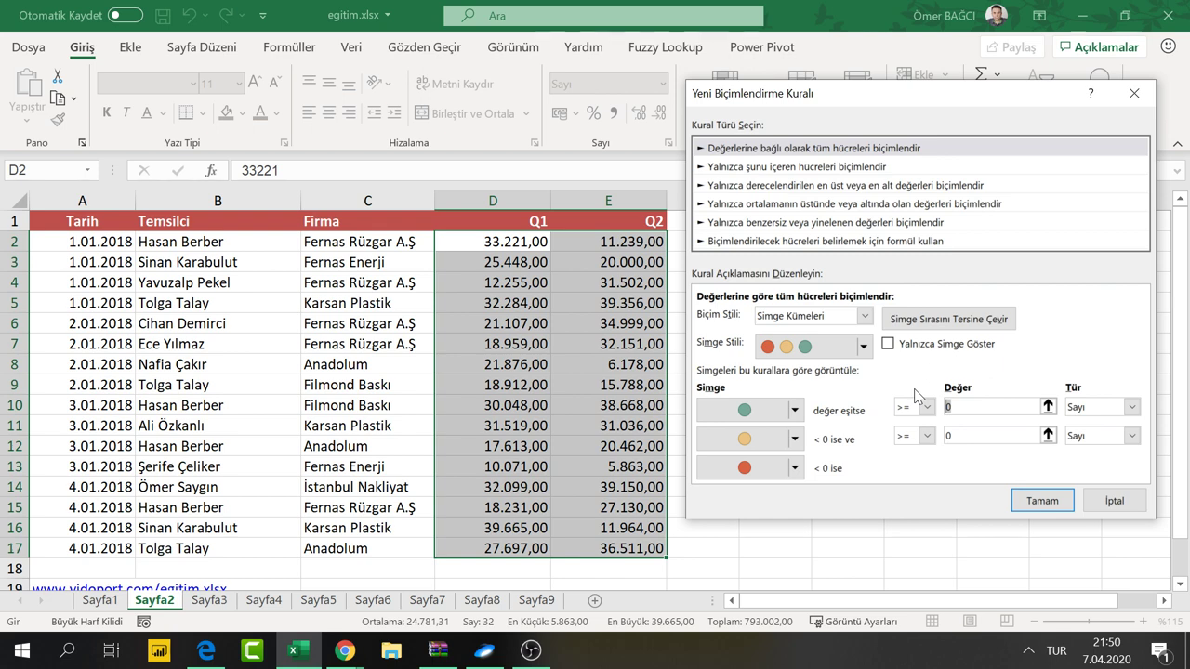
pyautogui.write('30000')
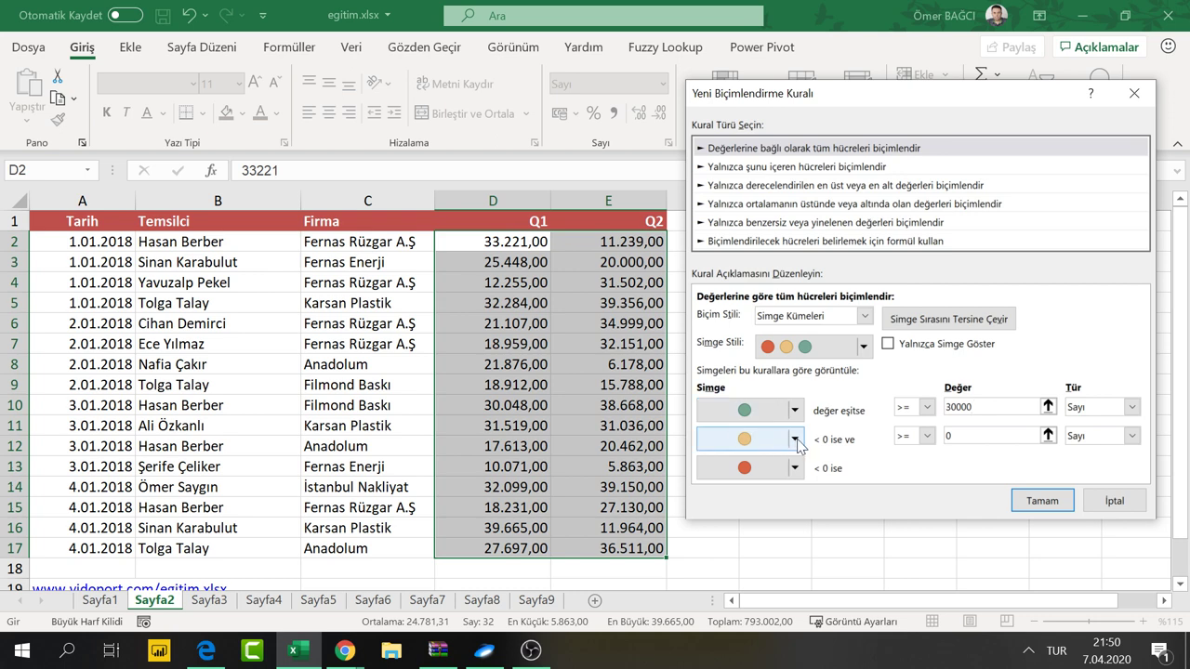
# Use a green check for the top tier and no icon for the lower tiers
pyautogui.click(796, 410)
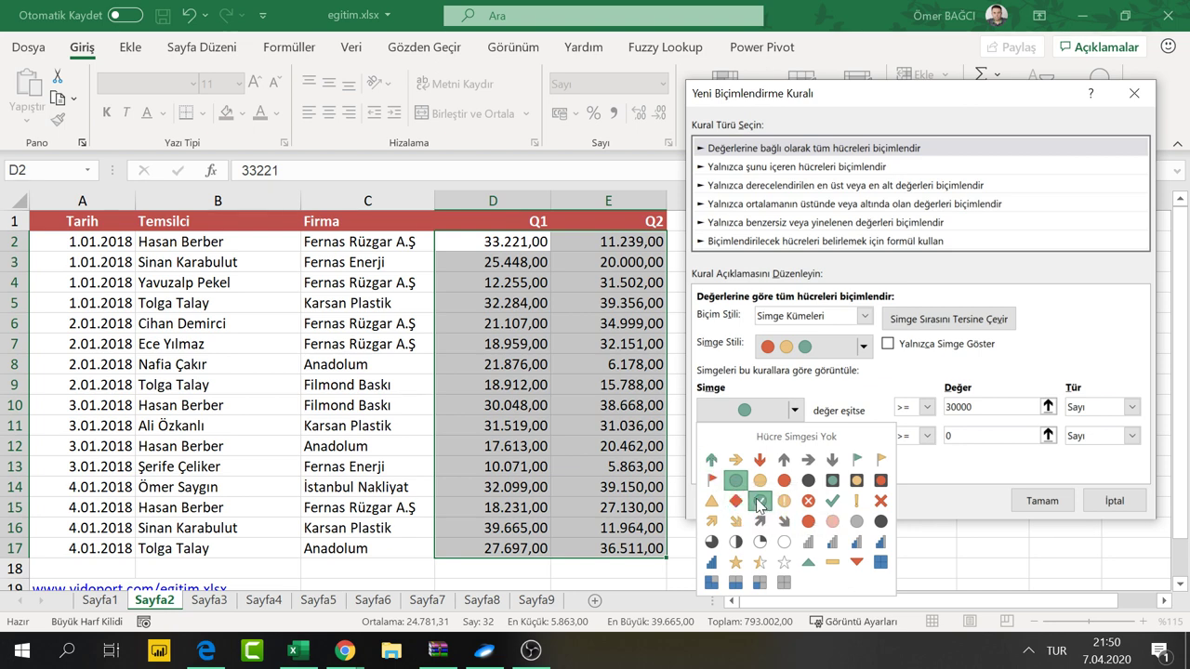
pyautogui.click(760, 503)
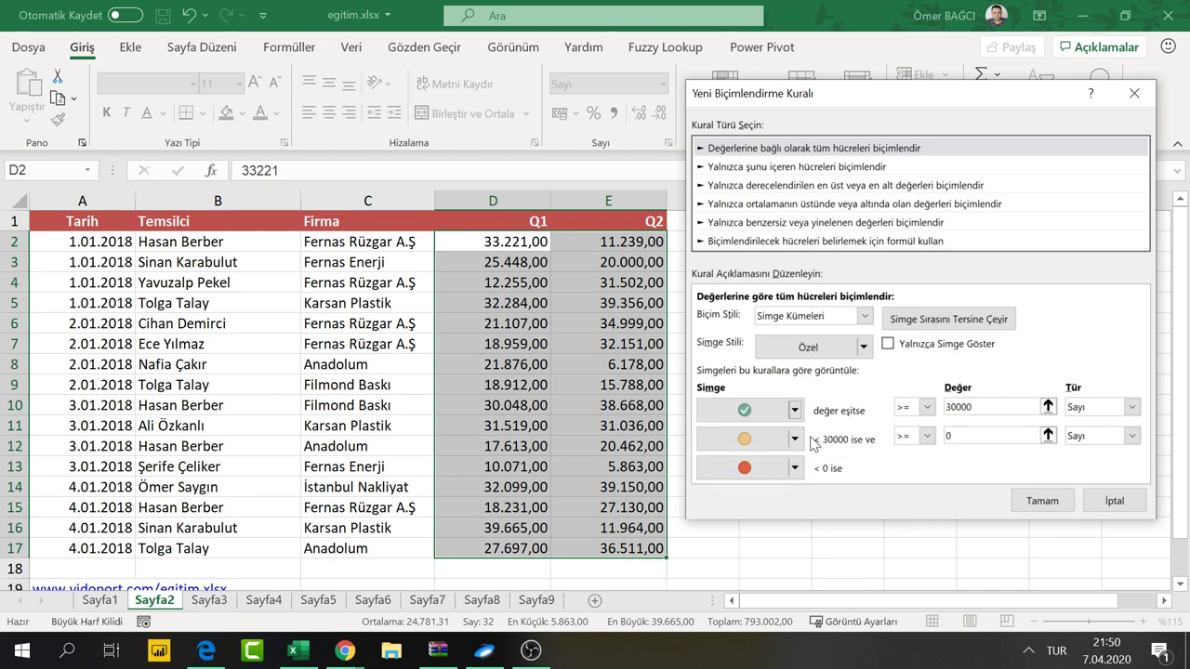
pyautogui.click(795, 439)
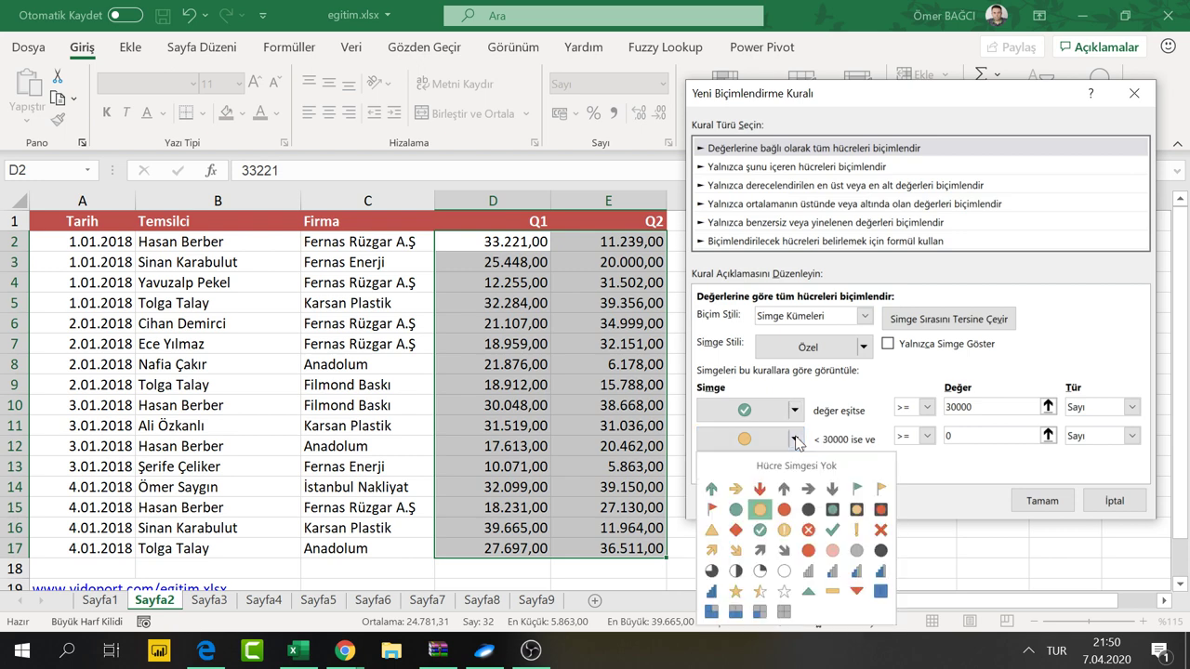
pyautogui.click(797, 466)
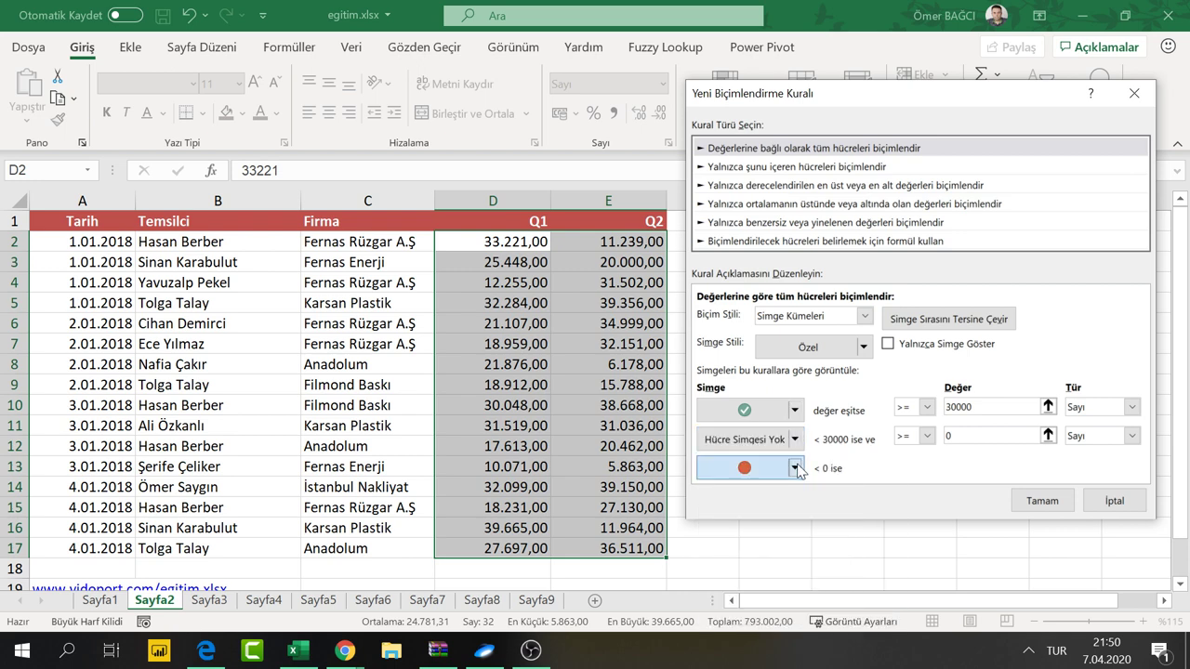
pyautogui.click(794, 467)
pyautogui.click(878, 472)
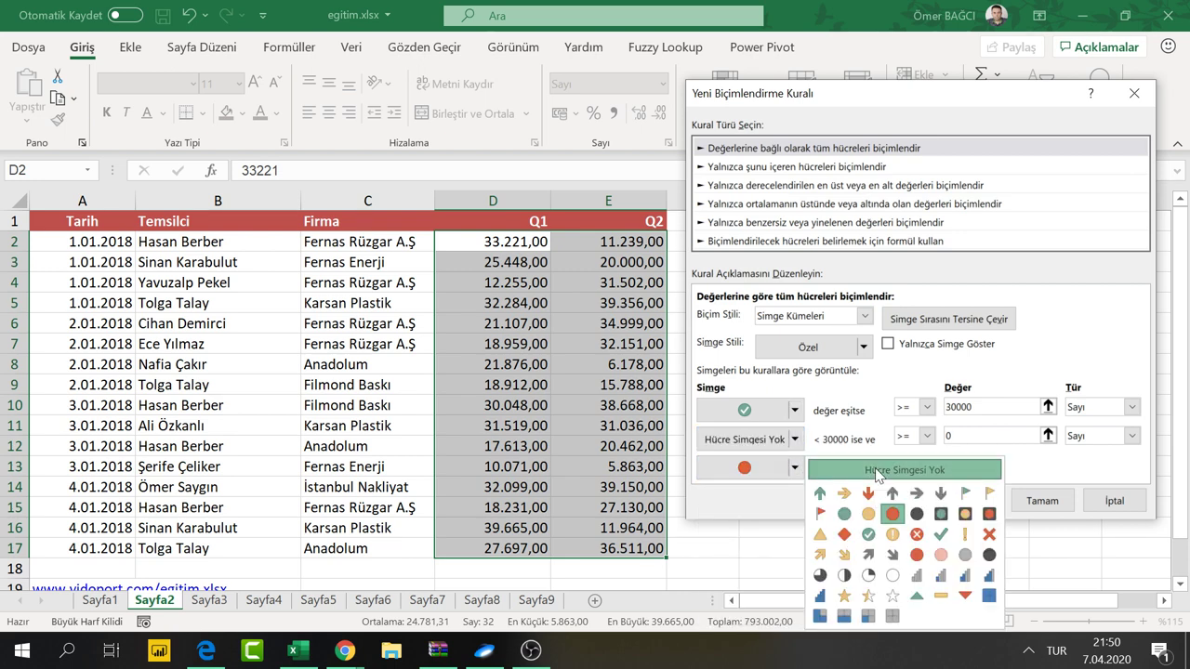
pyautogui.click(878, 471)
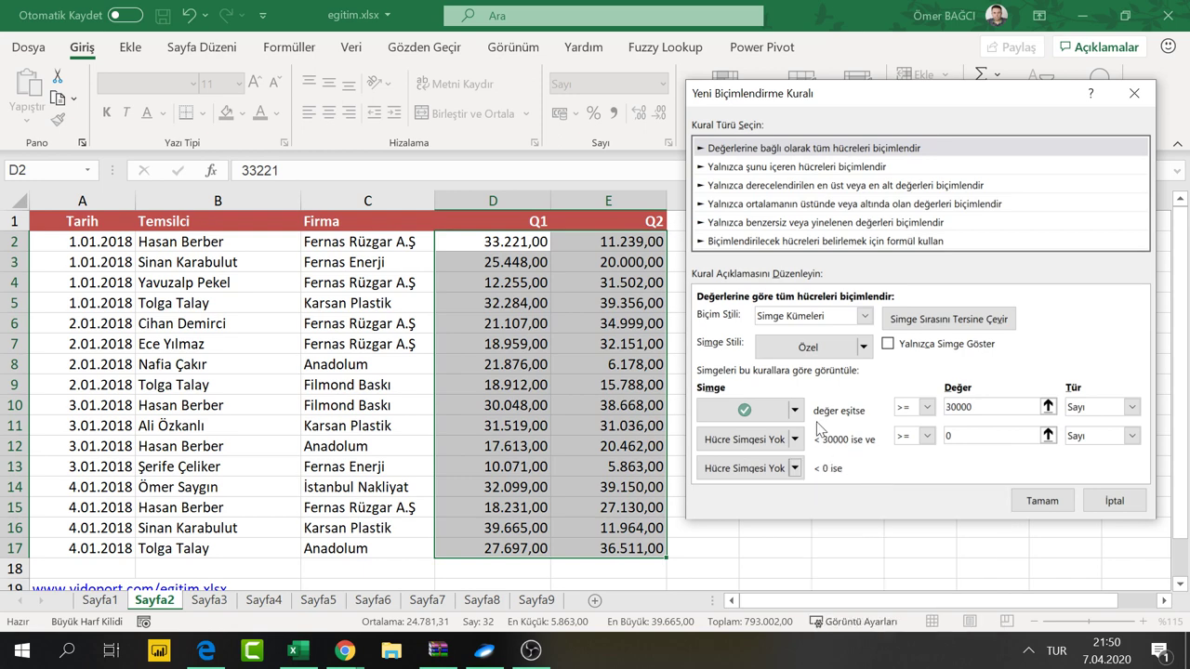
pyautogui.click(1038, 504)
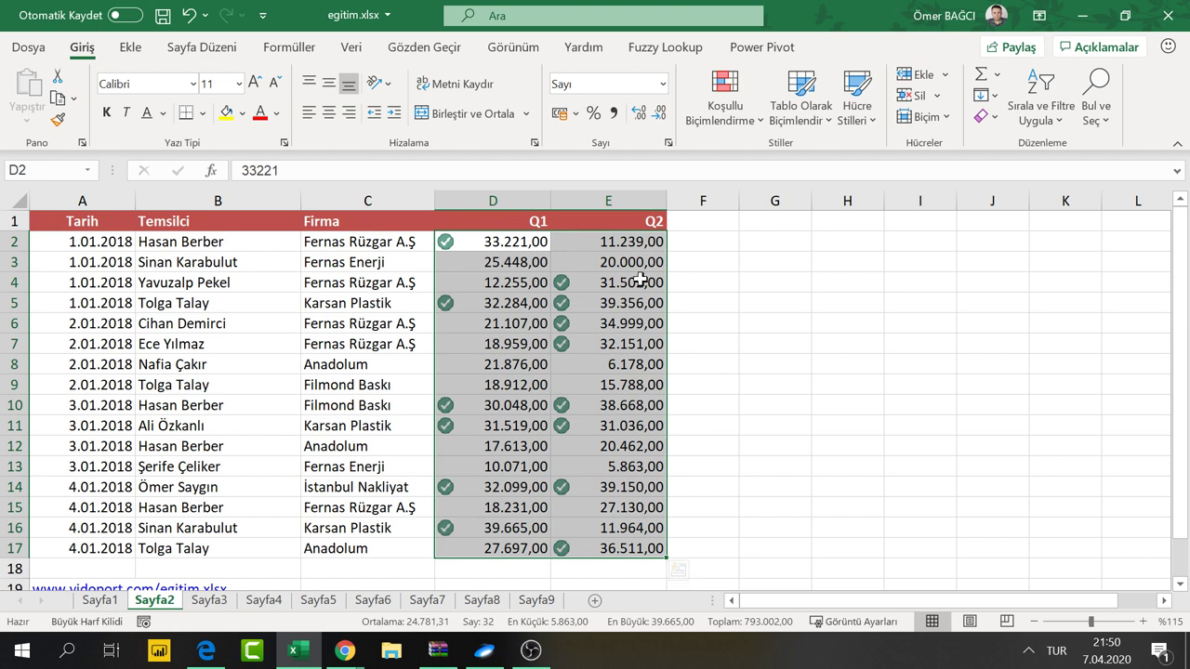
# Clear the check-icon conditional formatting rules from the Q1 and Q2 cells, then reselect D2:E17
pyautogui.click(722, 77)
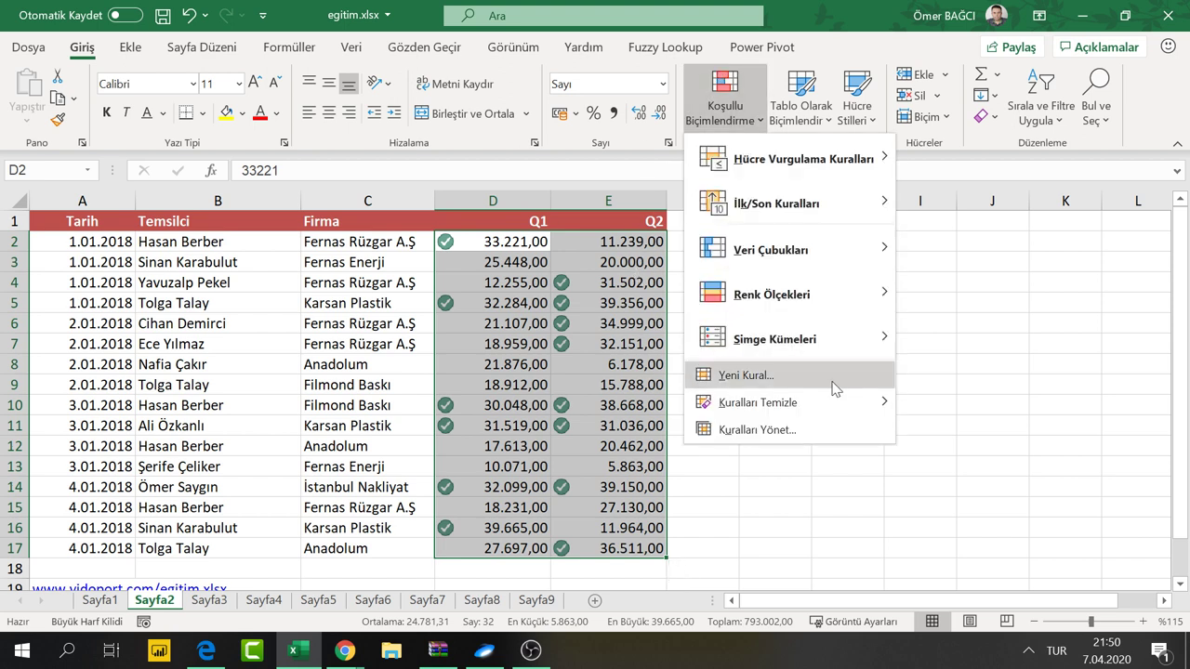
pyautogui.moveTo(758, 403)
pyautogui.click(955, 433)
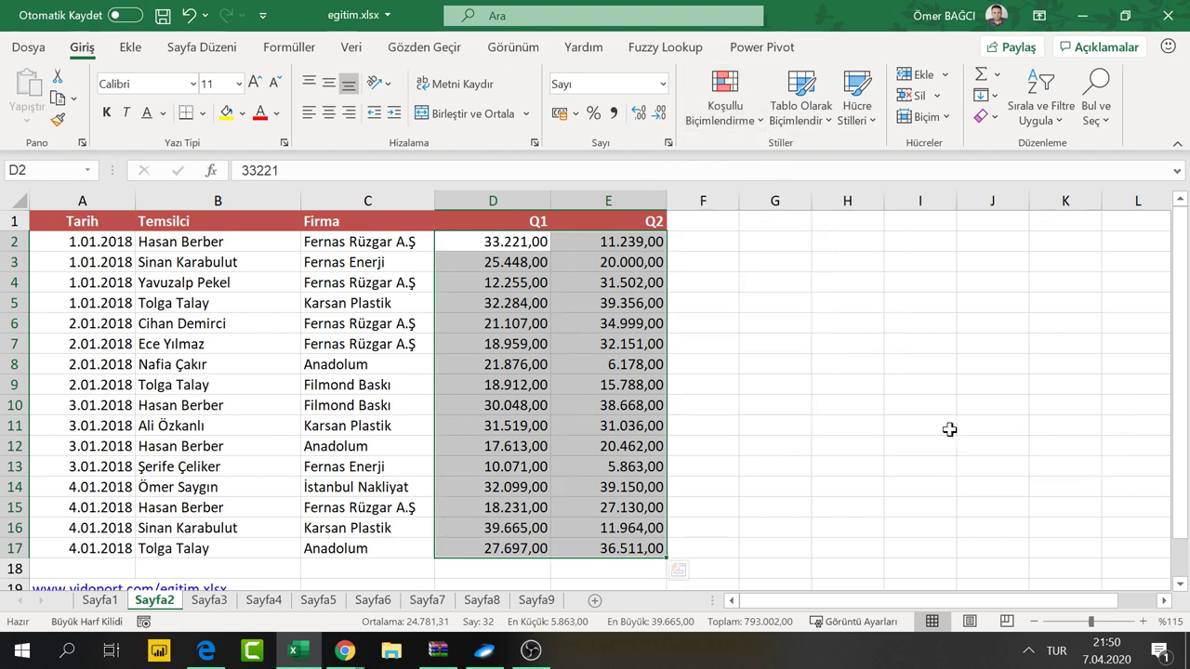
pyautogui.click(497, 260)
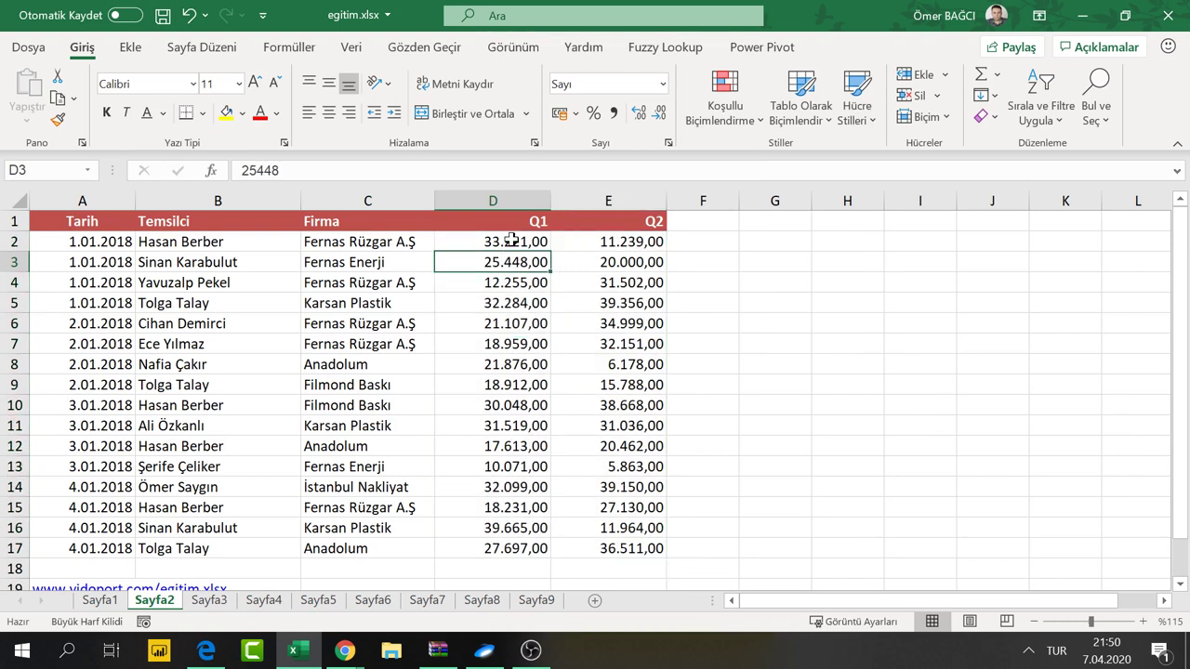
pyautogui.moveTo(508, 240)
pyautogui.mouseDown()
pyautogui.moveTo(607, 444)
pyautogui.moveTo(619, 510)
pyautogui.mouseUp()
pyautogui.scroll(1, 620, 498)
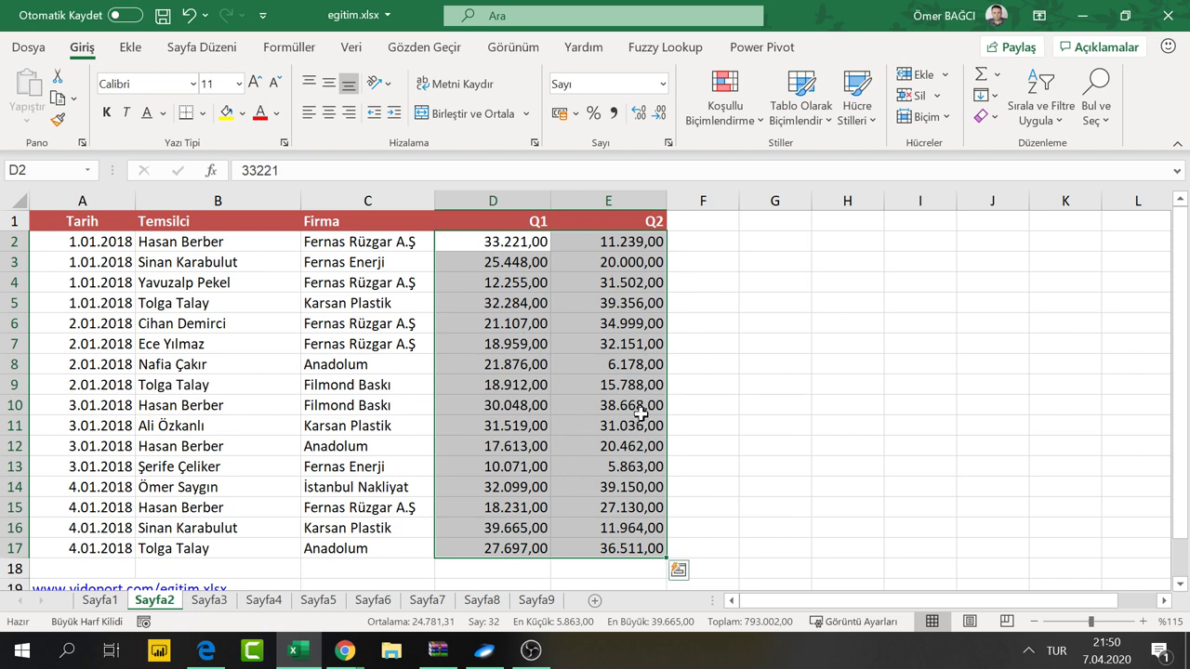
# Start a new icon set rule with Number thresholds and a top value of 25000
pyautogui.click(739, 112)
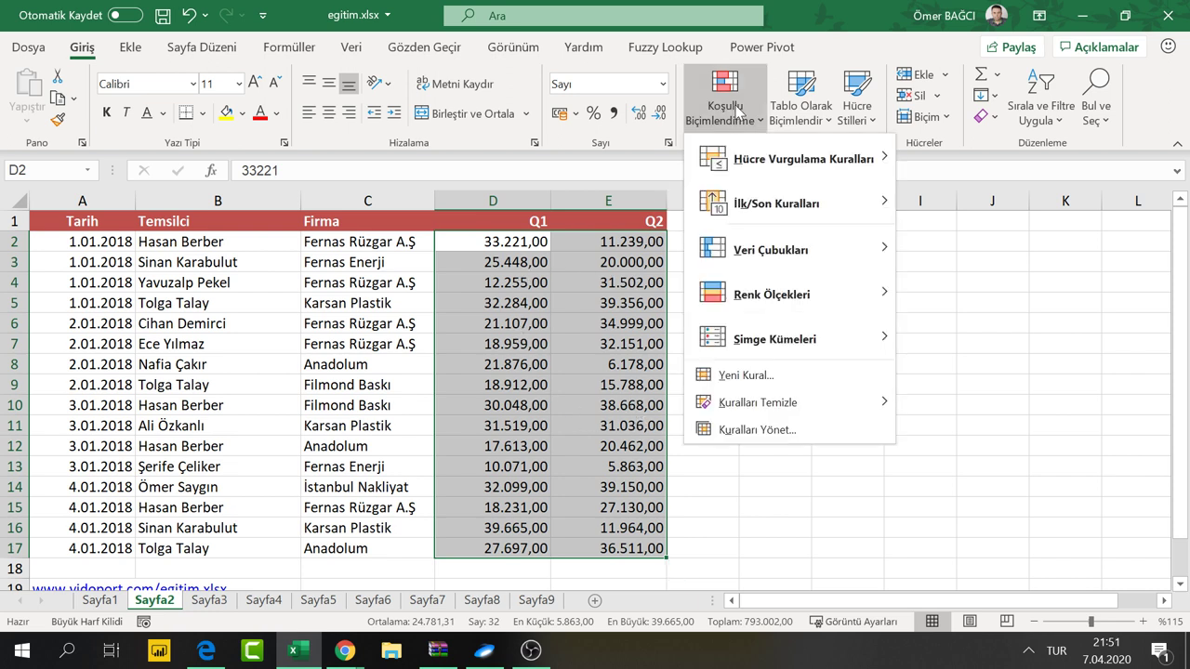
pyautogui.moveTo(775, 340)
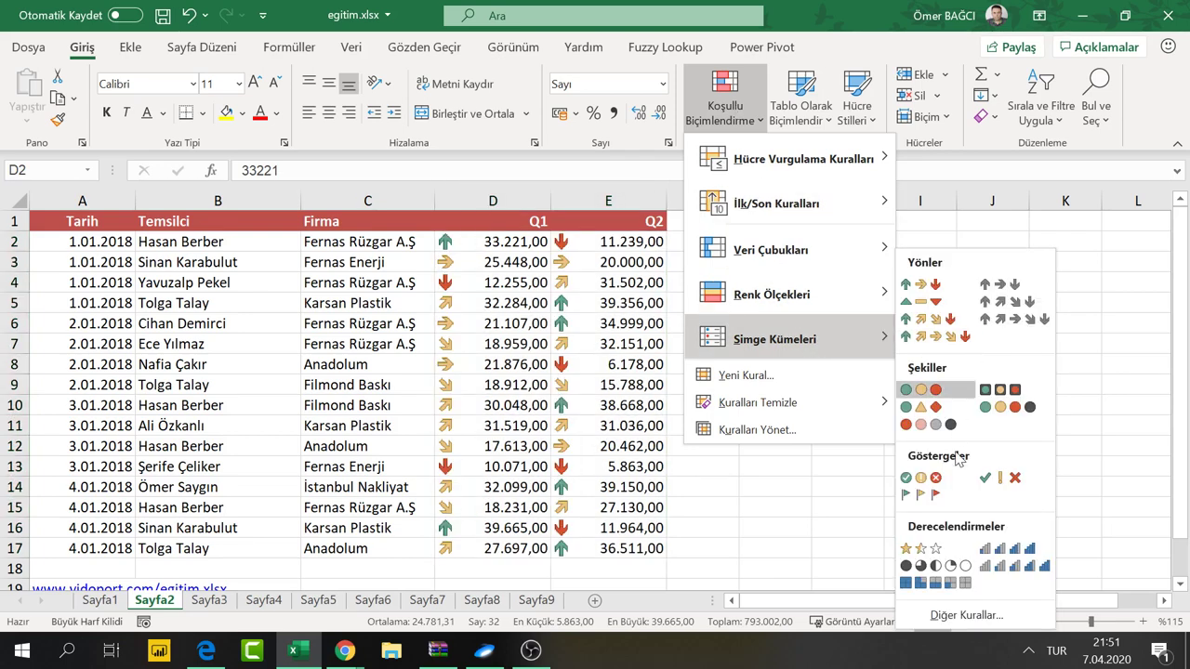
pyautogui.click(985, 613)
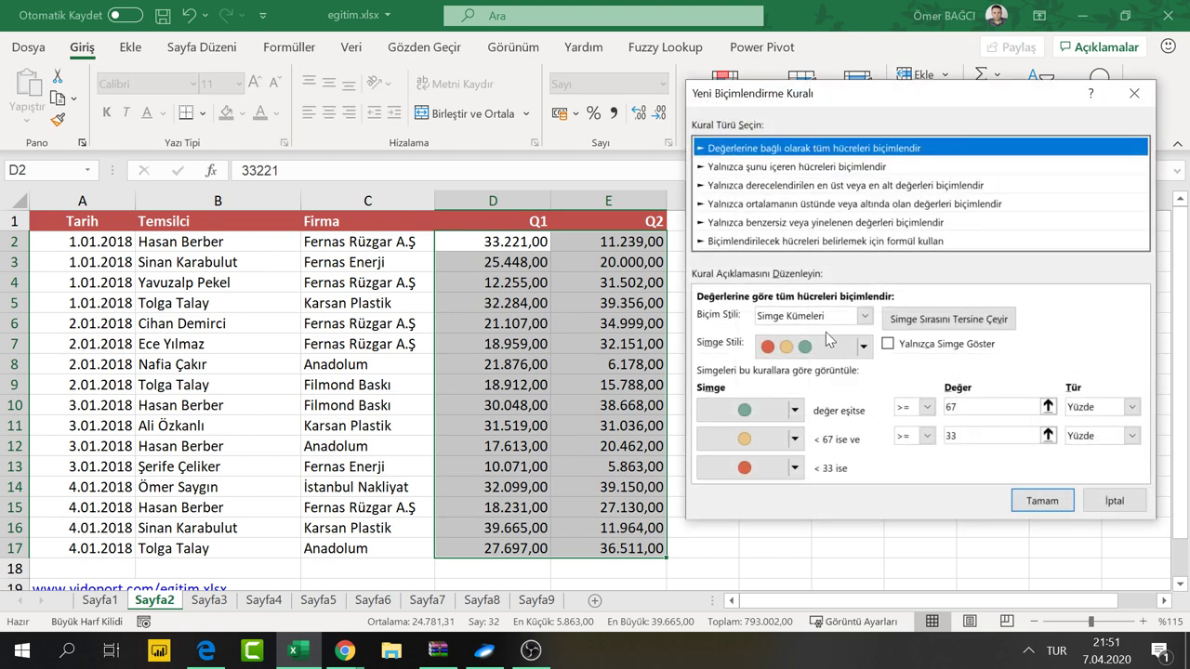
pyautogui.click(1097, 407)
pyautogui.click(1081, 424)
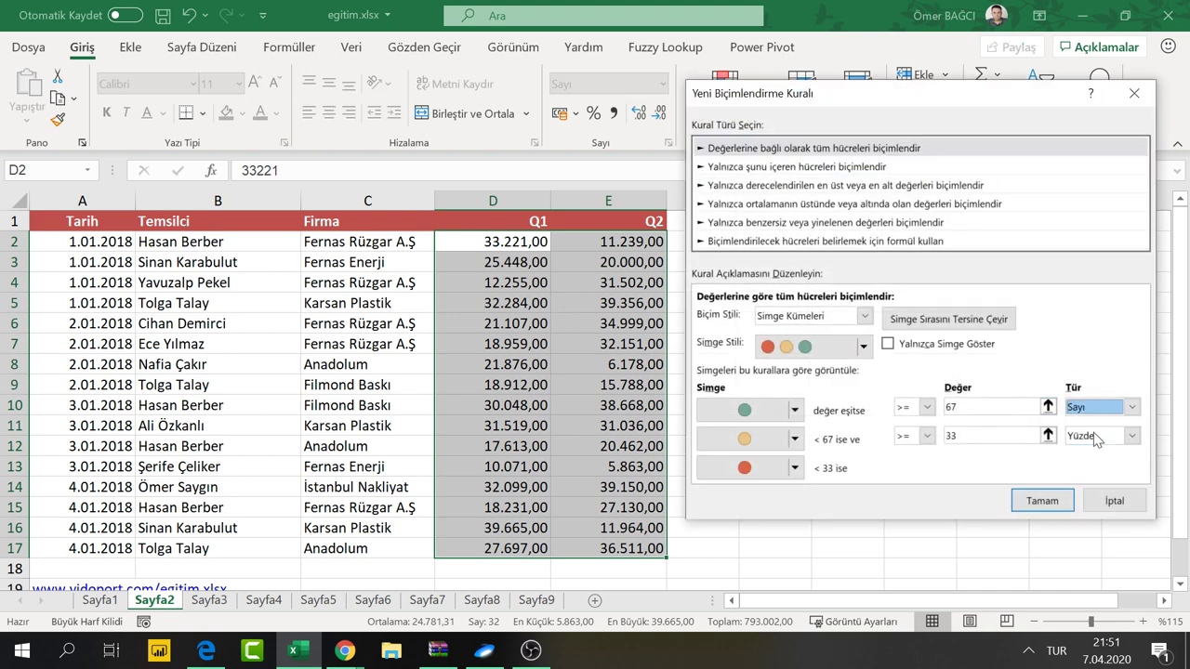
pyautogui.click(1095, 435)
pyautogui.click(1077, 453)
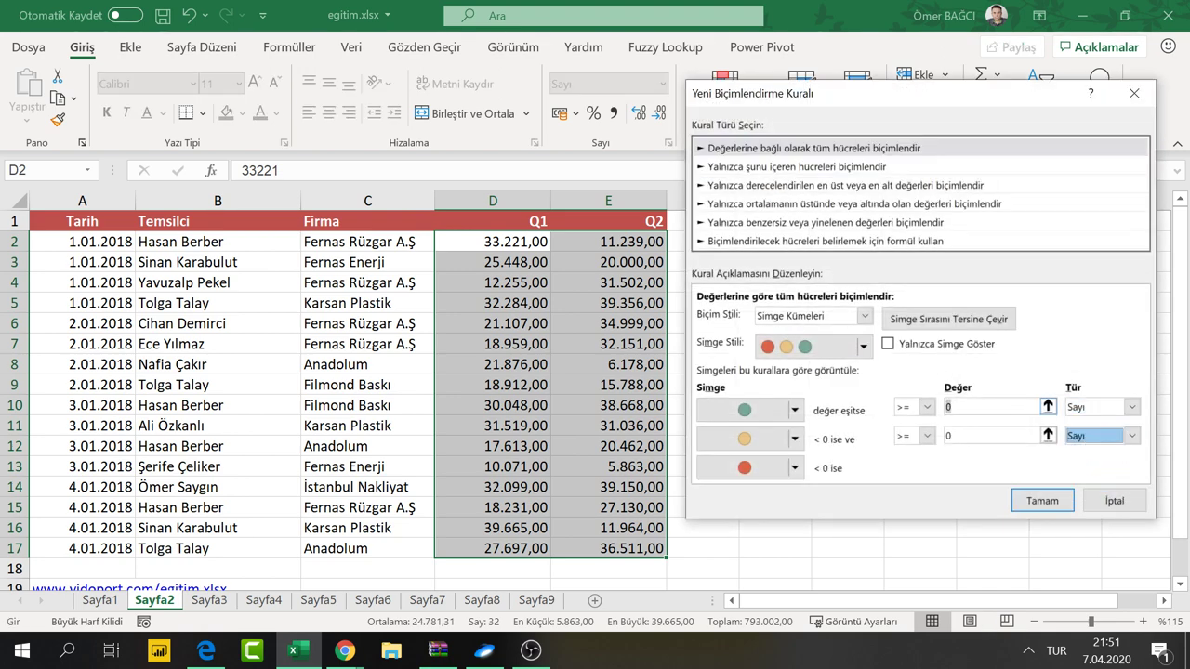
pyautogui.click(985, 406)
pyautogui.write('3')
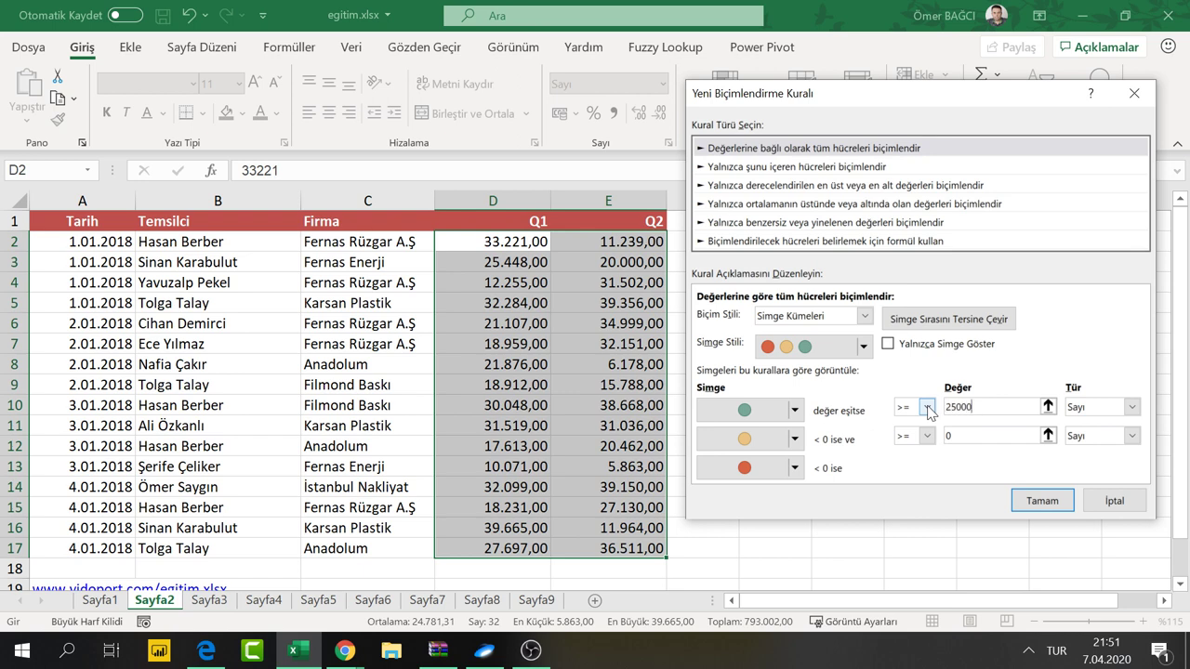
# Use a green up arrow for the top range, No Cell Icon for the others, and confirm
pyautogui.click(796, 412)
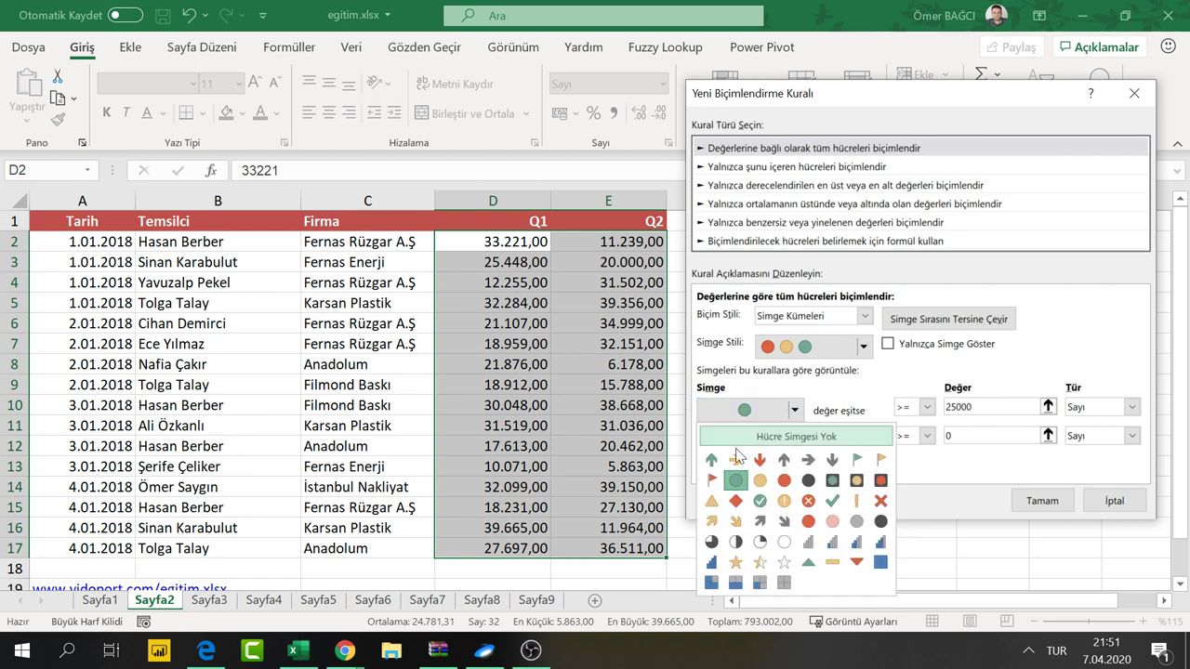
pyautogui.click(712, 459)
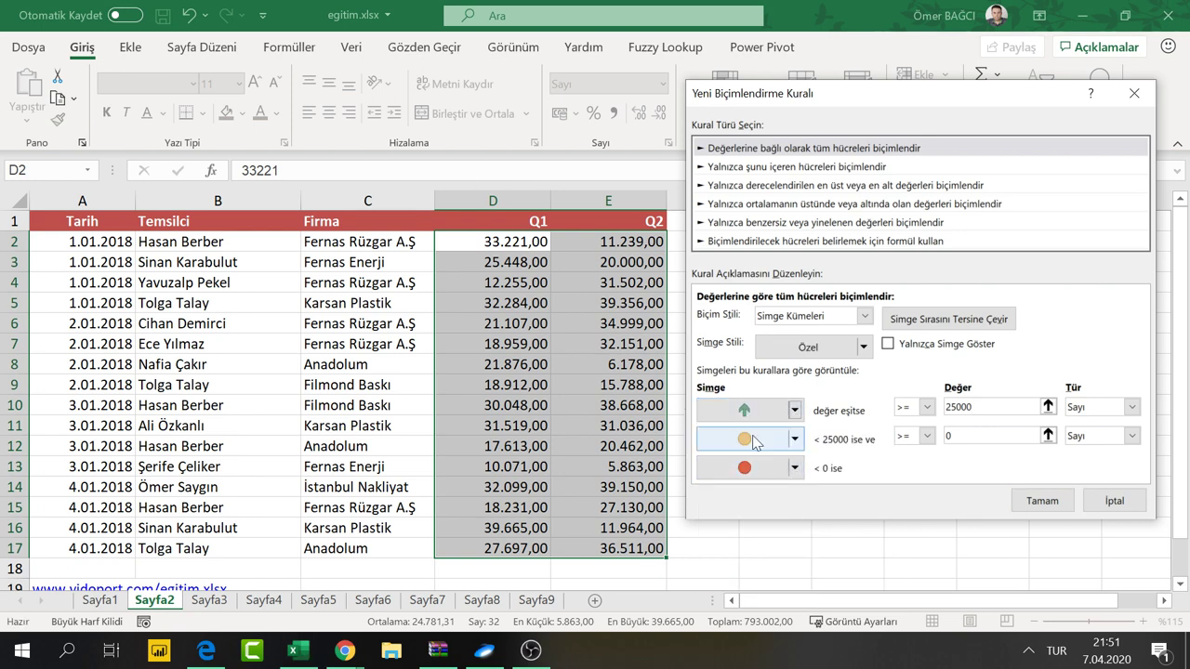
pyautogui.click(795, 440)
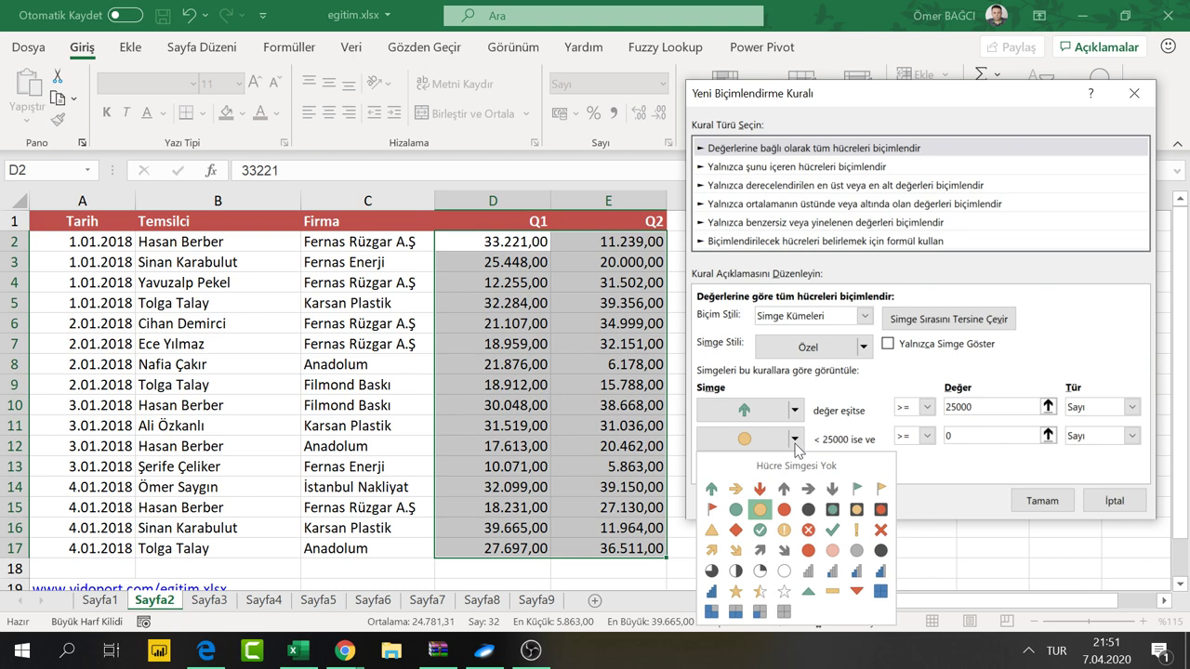
pyautogui.click(796, 466)
pyautogui.click(794, 467)
pyautogui.click(849, 471)
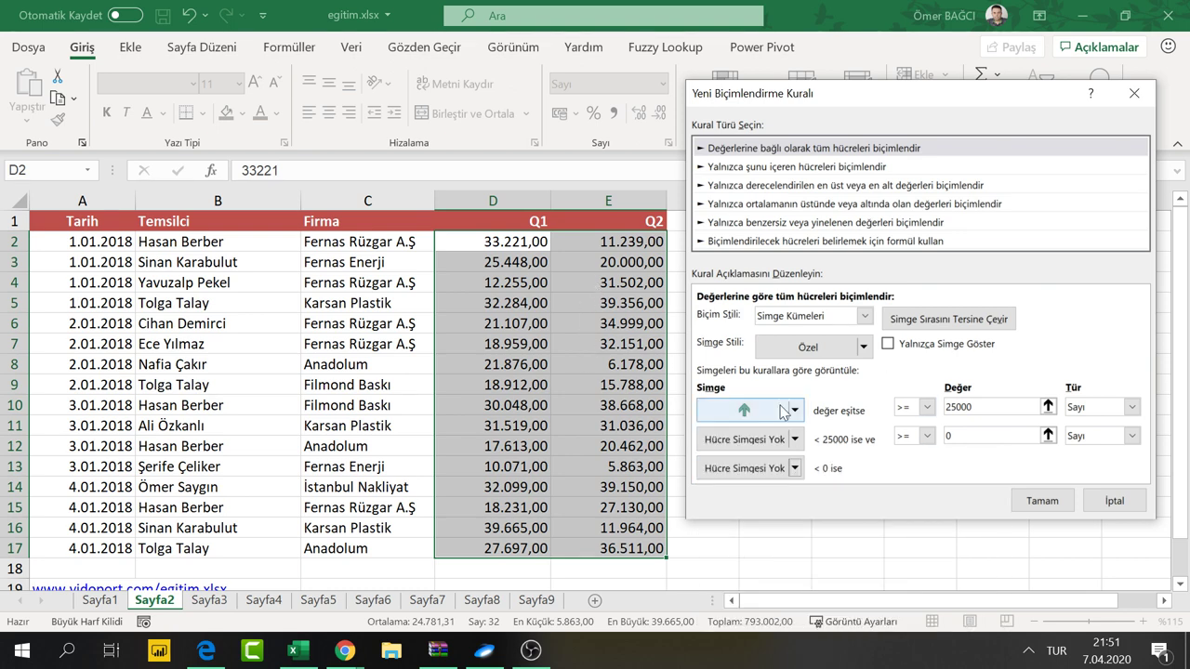
pyautogui.click(1043, 503)
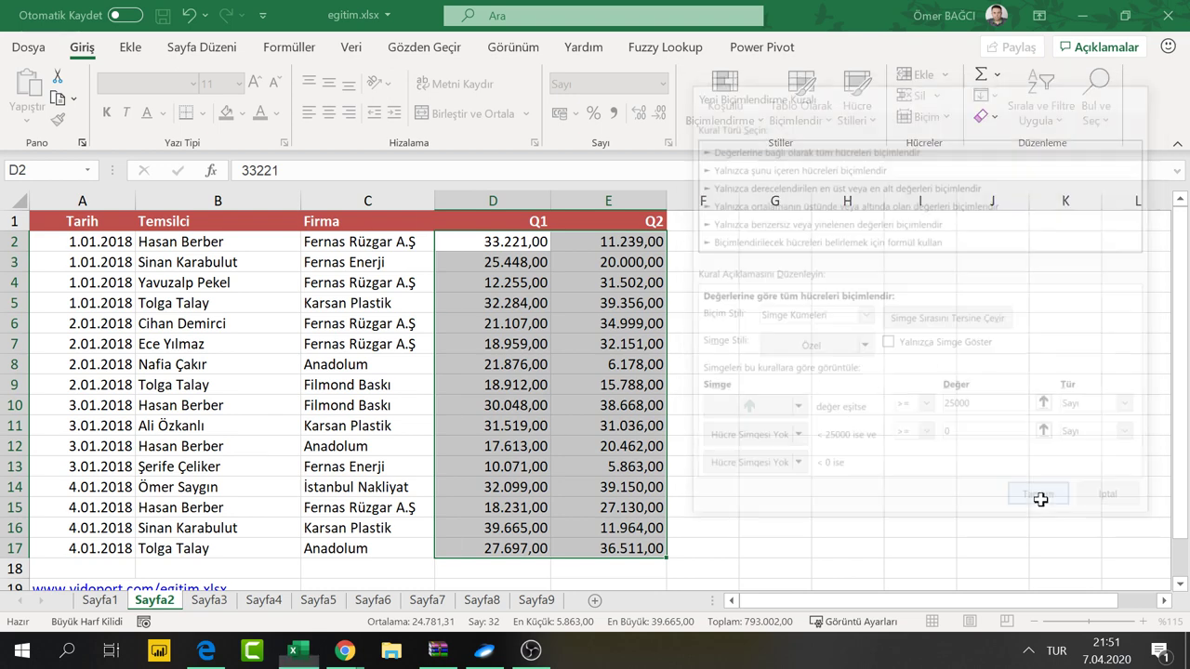
# Check that amounts of 25000 or more now carry the green arrow
pyautogui.click(474, 325)
pyautogui.click(491, 381)
pyautogui.click(507, 426)
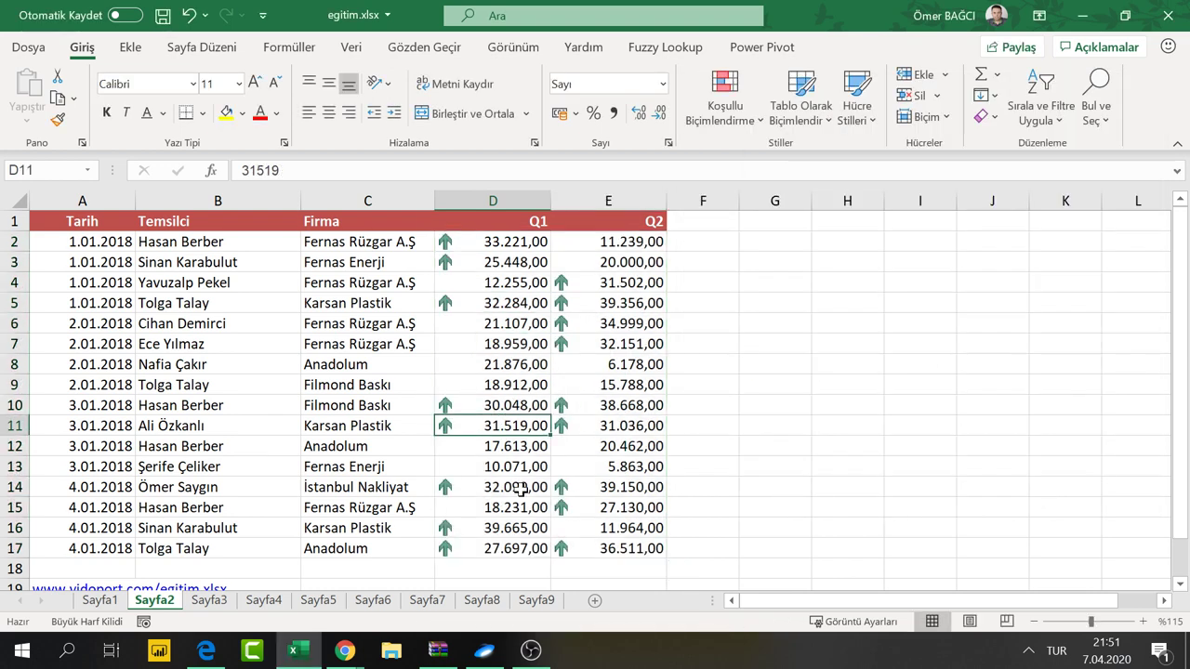
pyautogui.click(524, 486)
pyautogui.click(691, 505)
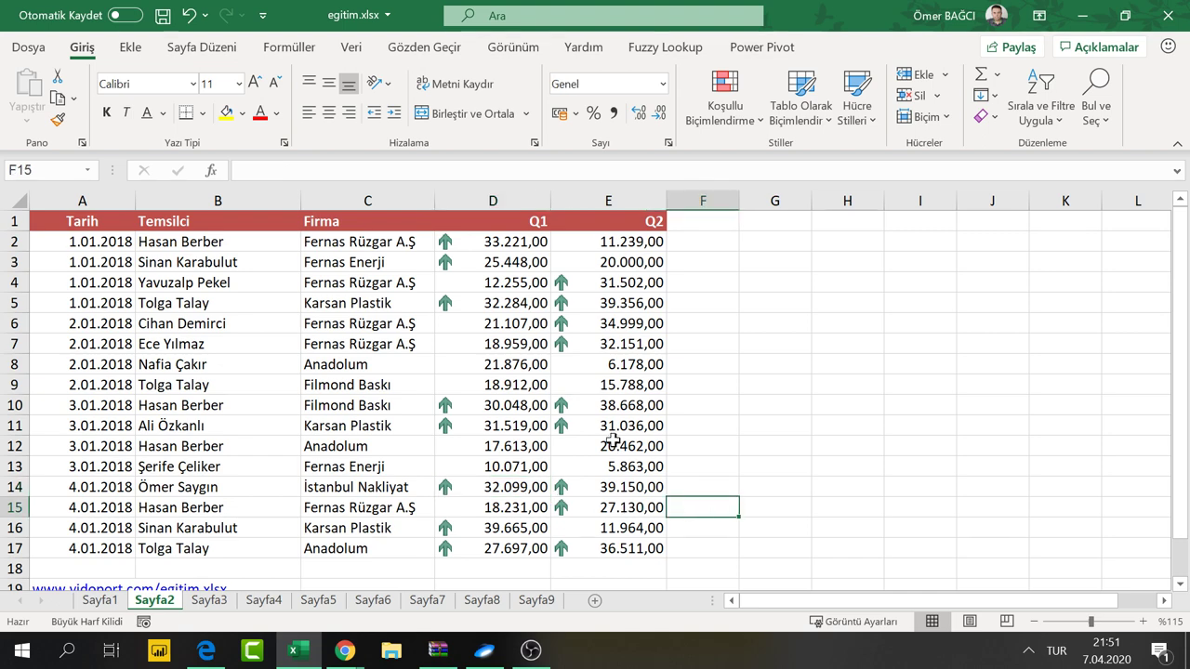
# On Sayfa8, select the whole invoice table and unmerge its merged date and sales-rep cells
pyautogui.click(482, 600)
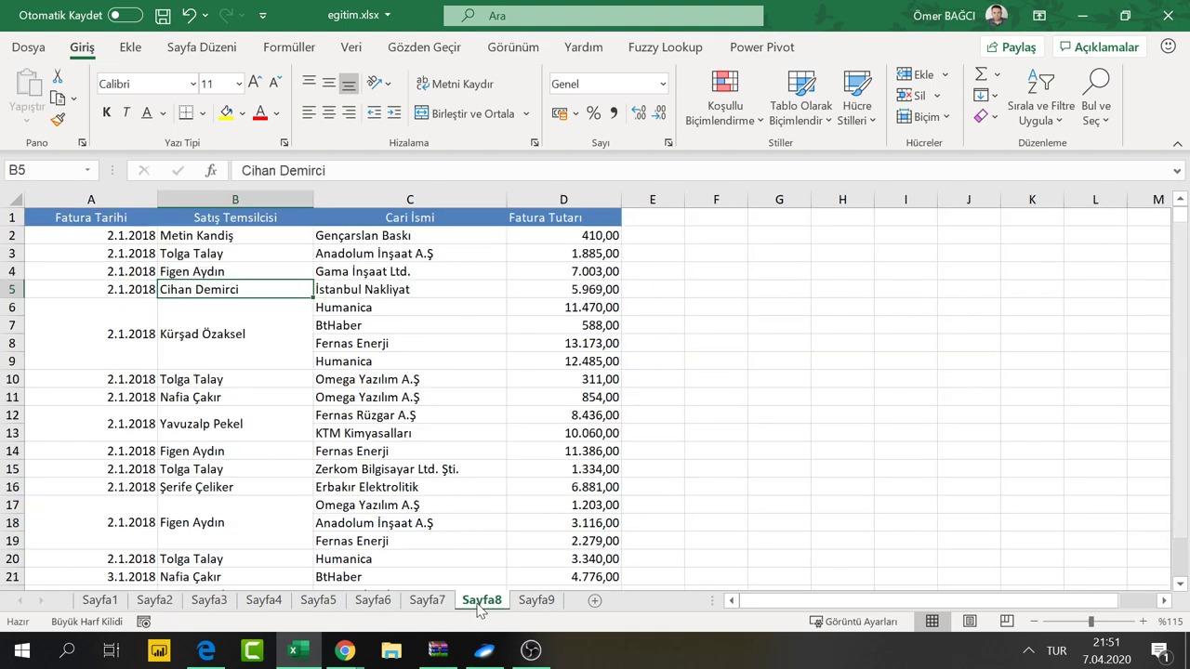
pyautogui.click(473, 409)
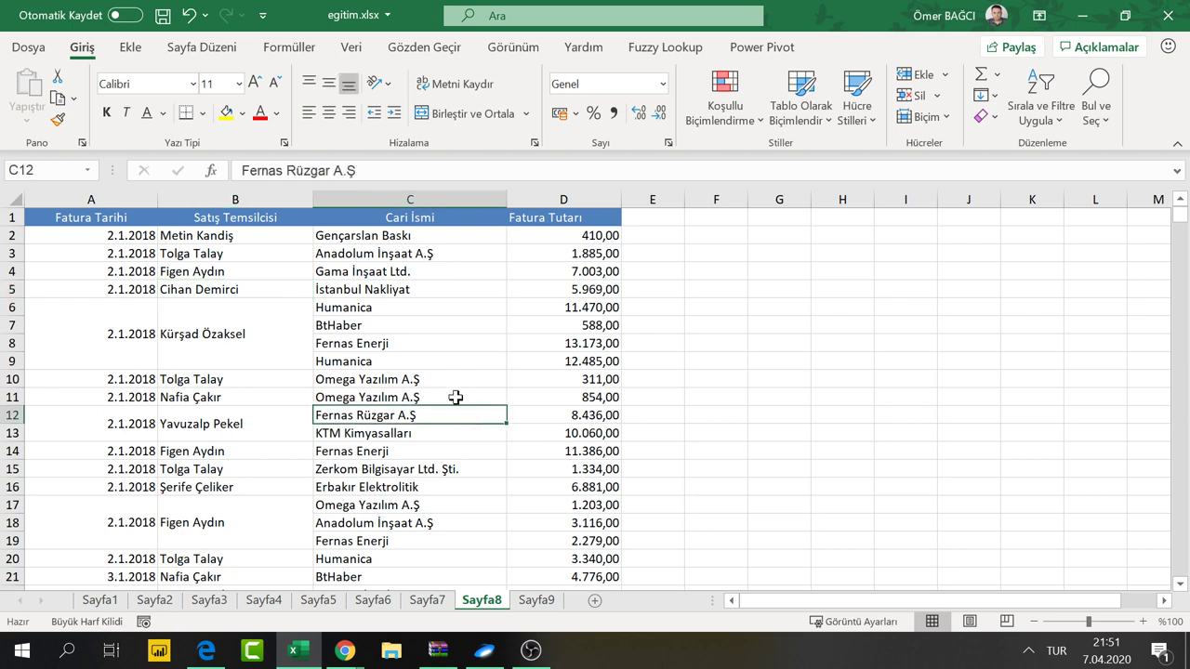
pyautogui.click(440, 391)
pyautogui.hotkey('ctrl', 'a')
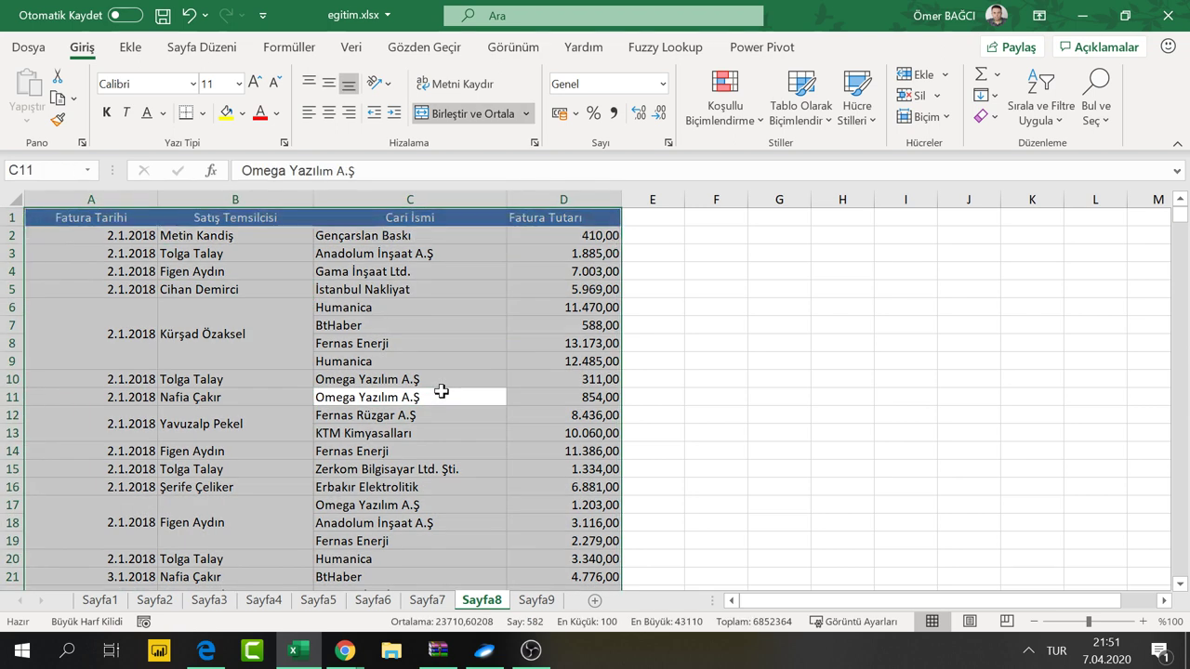
pyautogui.click(468, 113)
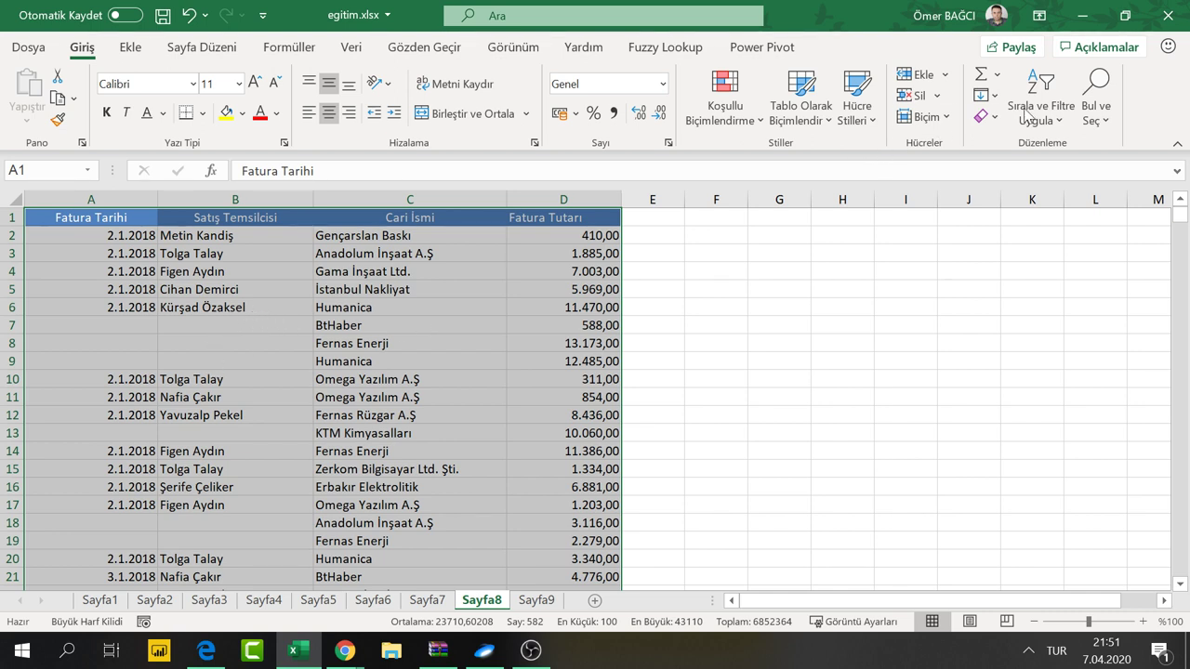
# Select all blank cells in the Sayfa8 table with Go To Special > Blanks
pyautogui.click(1088, 113)
pyautogui.click(1075, 231)
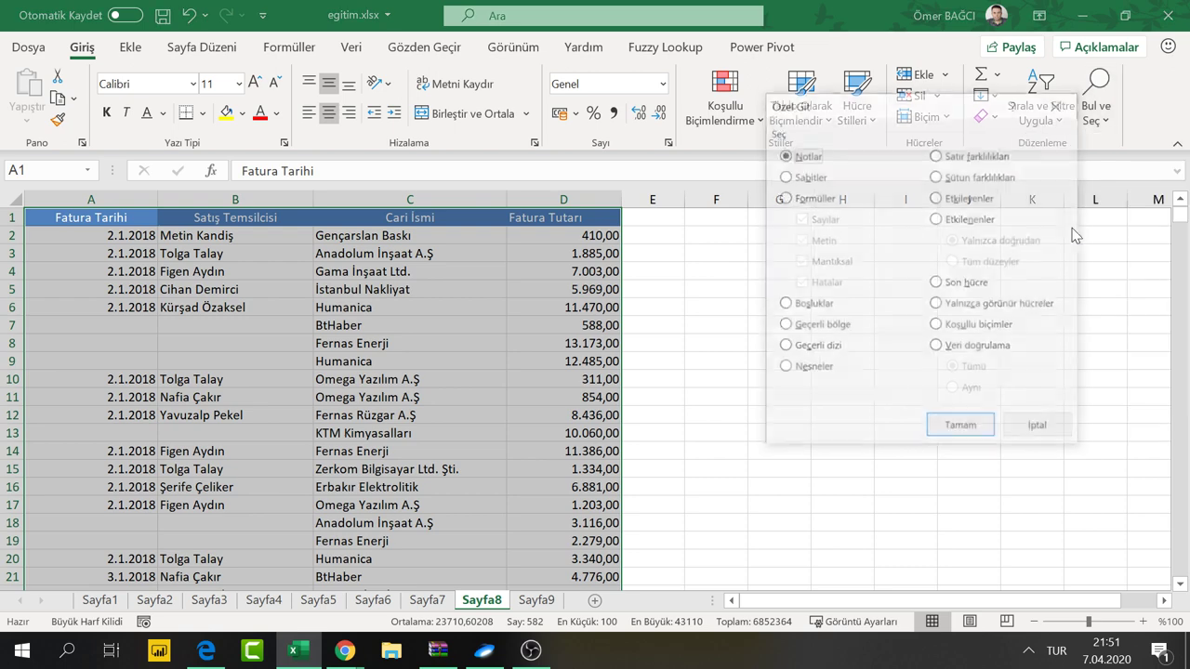
pyautogui.click(784, 303)
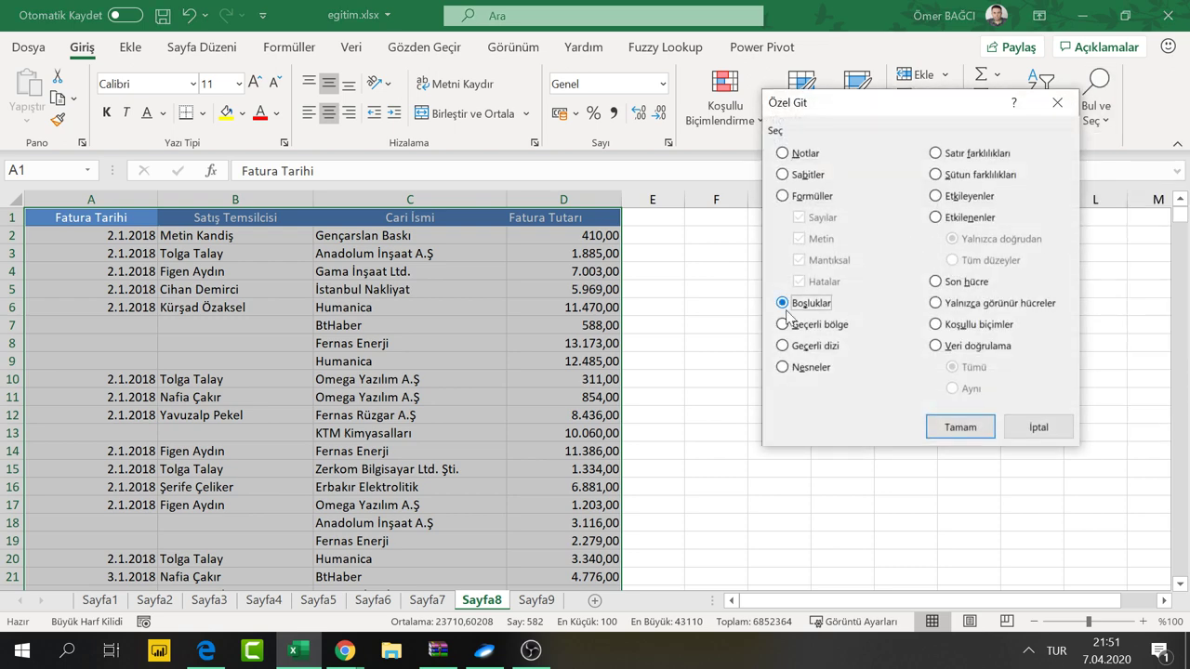
pyautogui.click(963, 428)
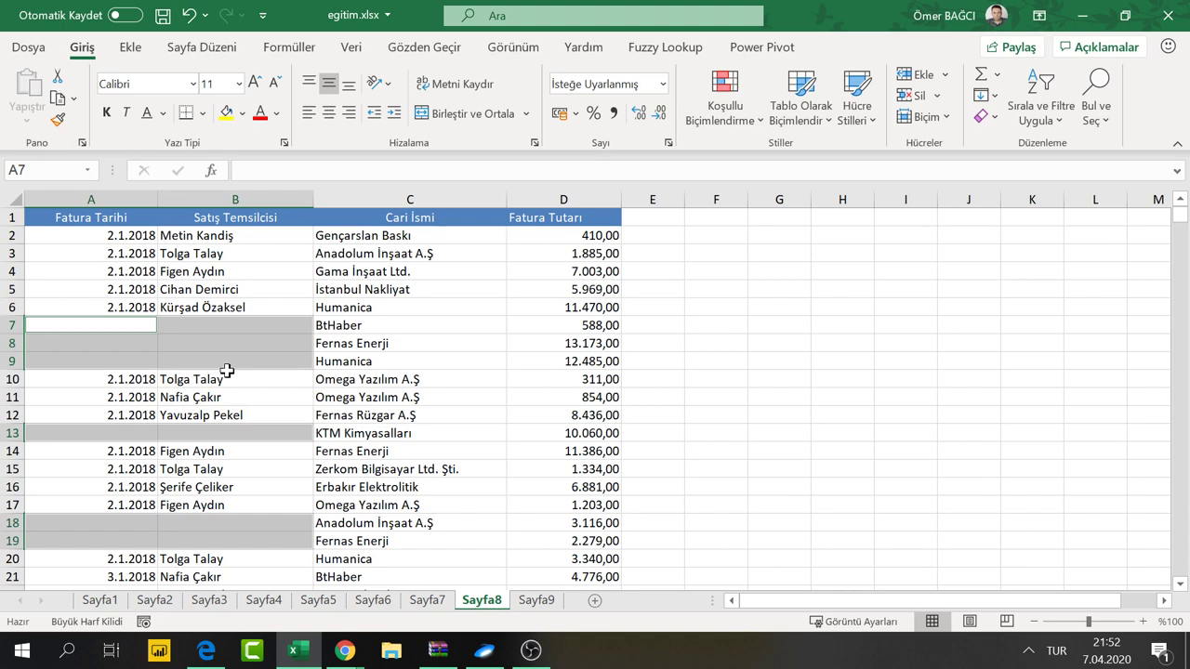
# Fill every selected blank with a formula referencing the cell above, using Ctrl+Enter
pyautogui.write('=')
pyautogui.press('Up')
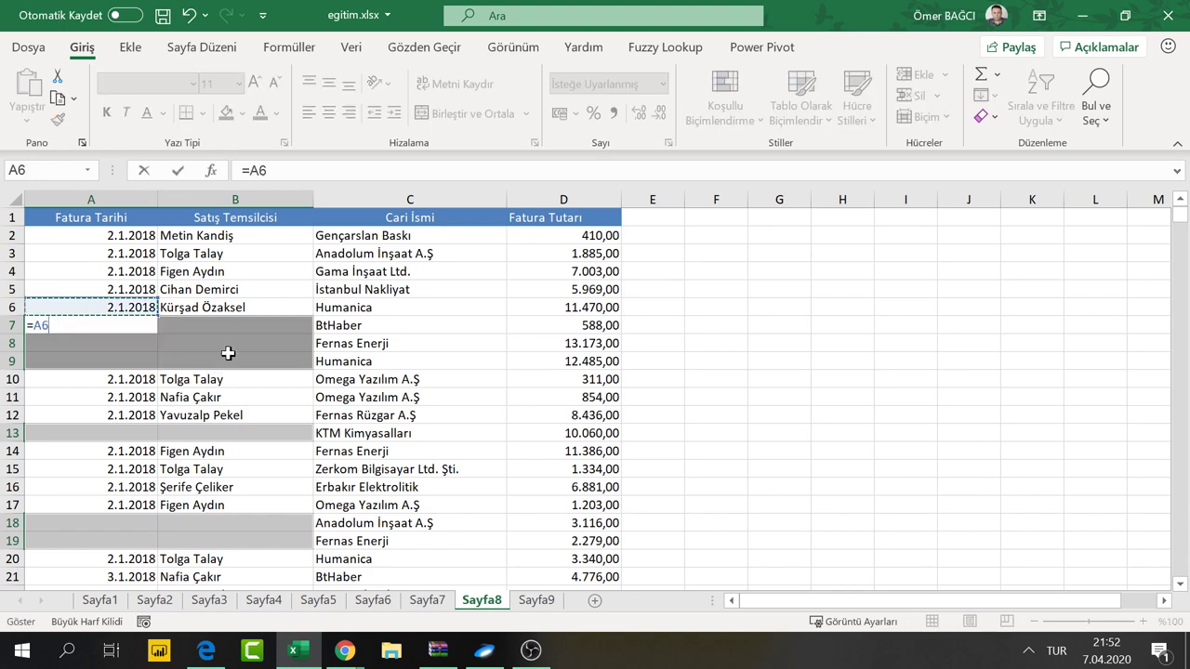
pyautogui.hotkey('ctrl', 'Return')
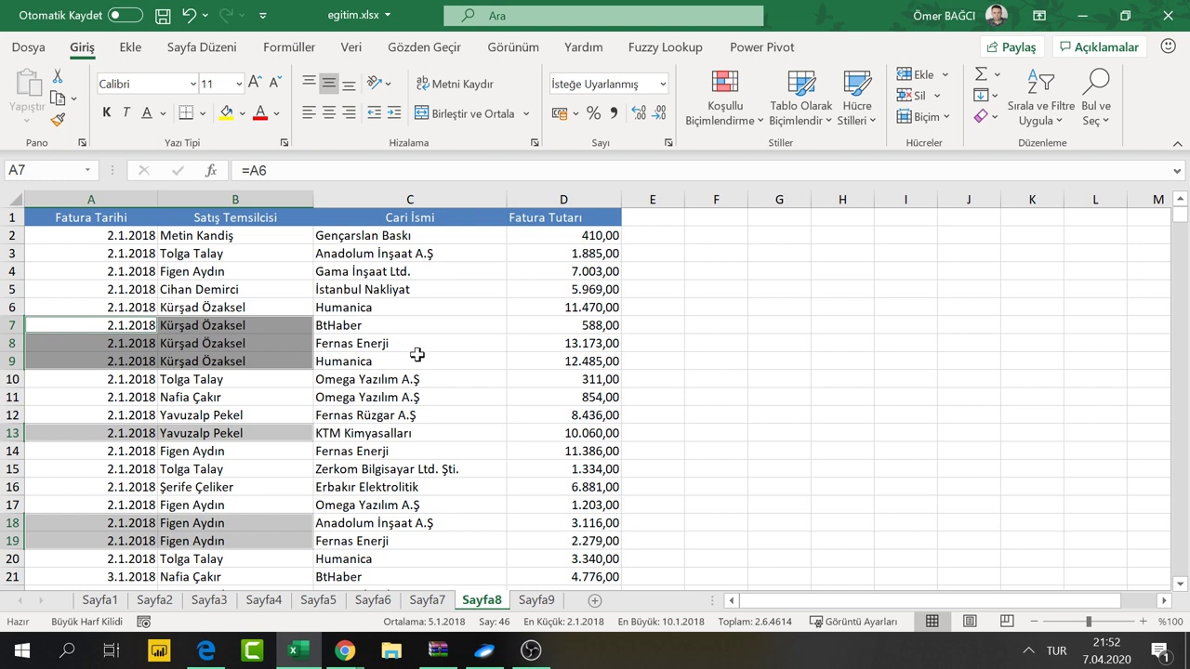
pyautogui.click(635, 238)
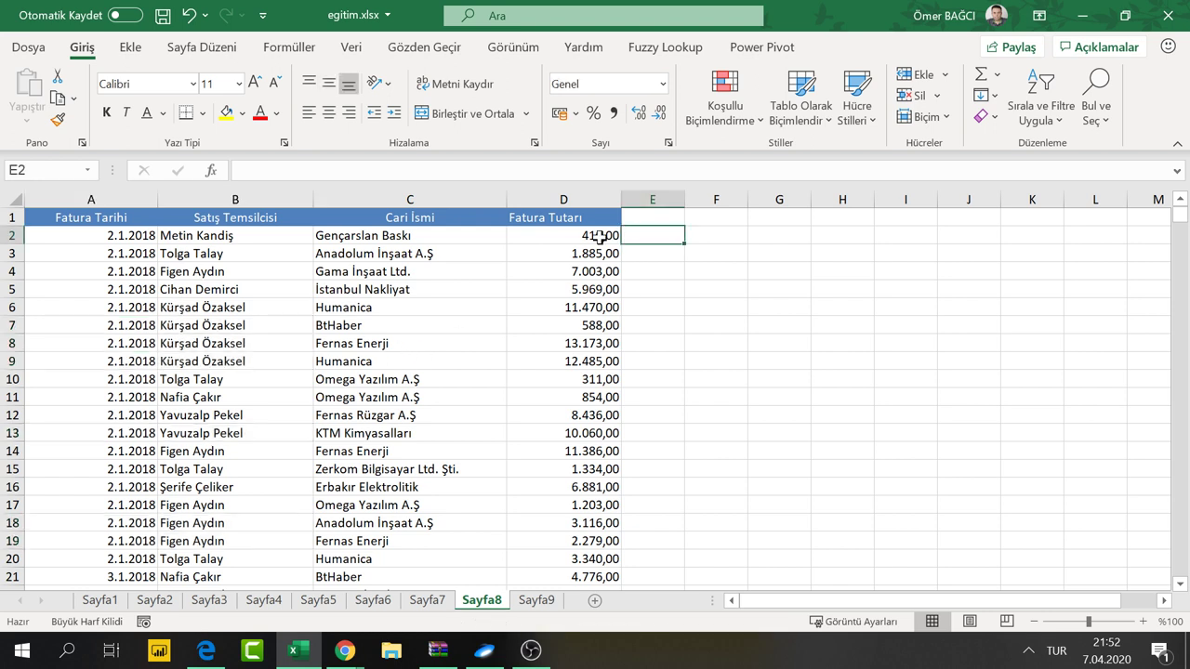
# Inspect the column D invoice amounts, such as 588 in D7 and 11.386,00 in D14
pyautogui.click(600, 236)
pyautogui.click(594, 323)
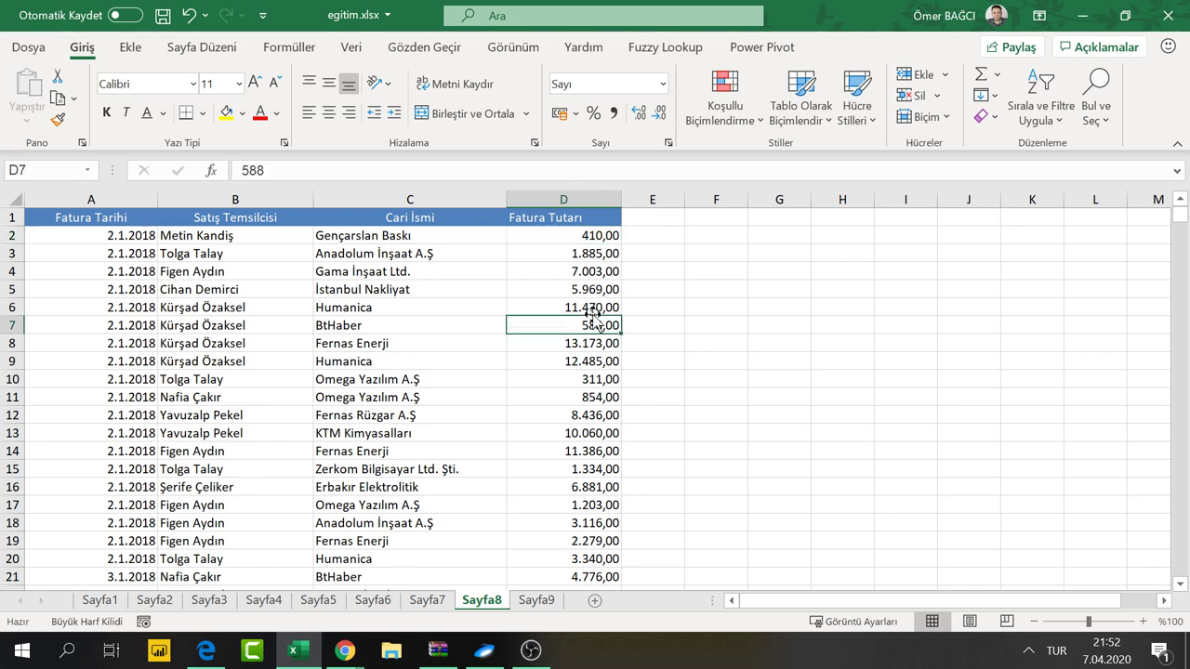
pyautogui.click(581, 448)
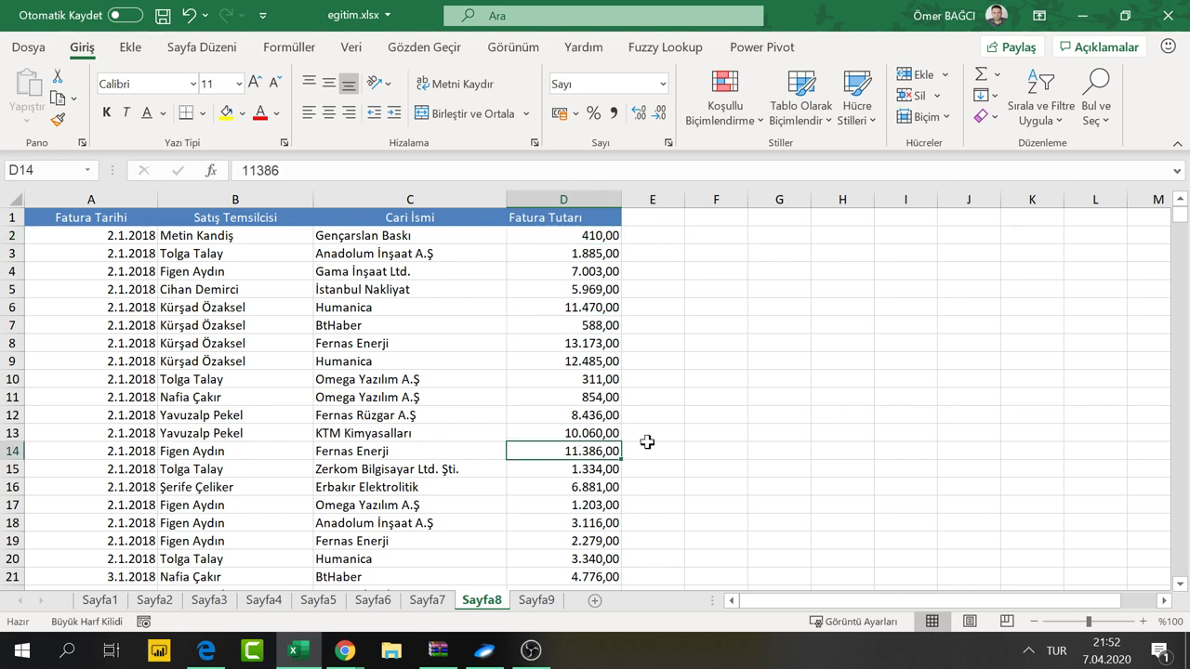
pyautogui.moveTo(654, 442)
pyautogui.mouseDown()
pyautogui.moveTo(655, 246)
pyautogui.moveTo(658, 420)
pyautogui.mouseUp()
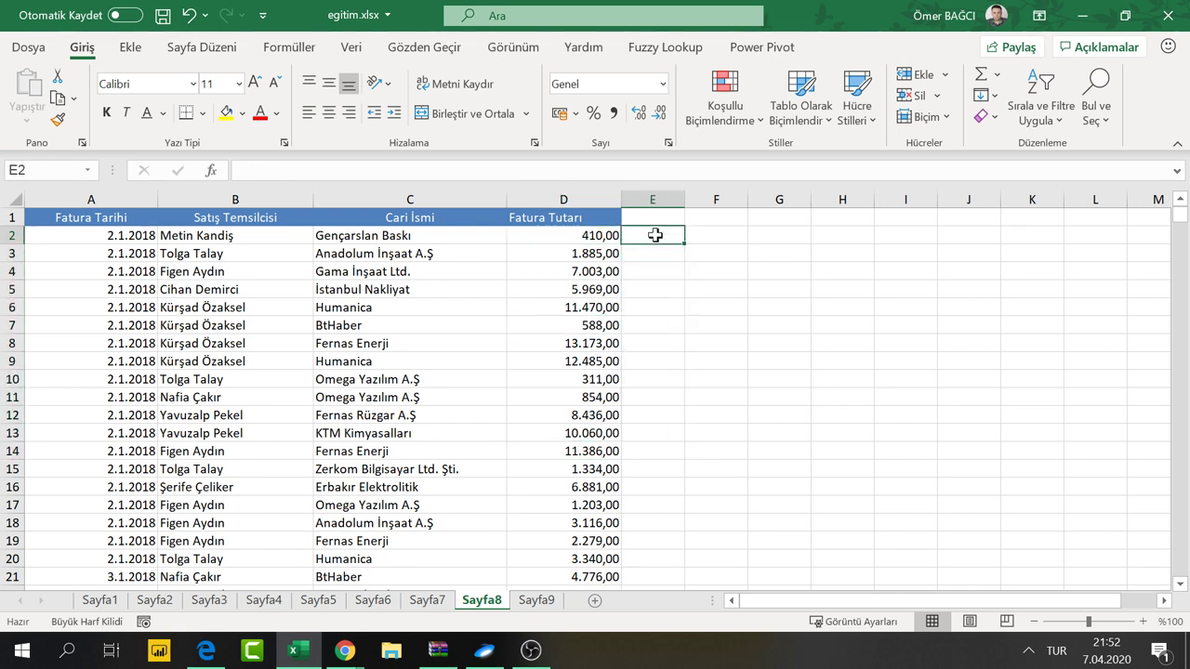
pyautogui.click(651, 410)
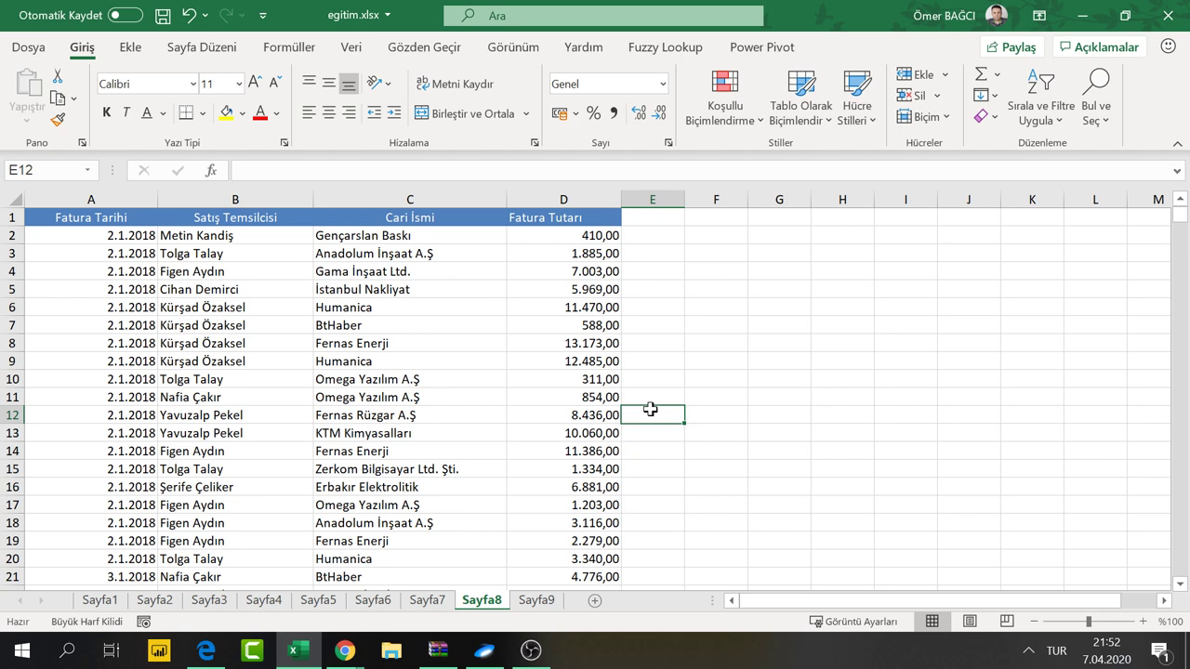
# Enter =D2 in E2 and fill it down the whole of column E
pyautogui.click(669, 242)
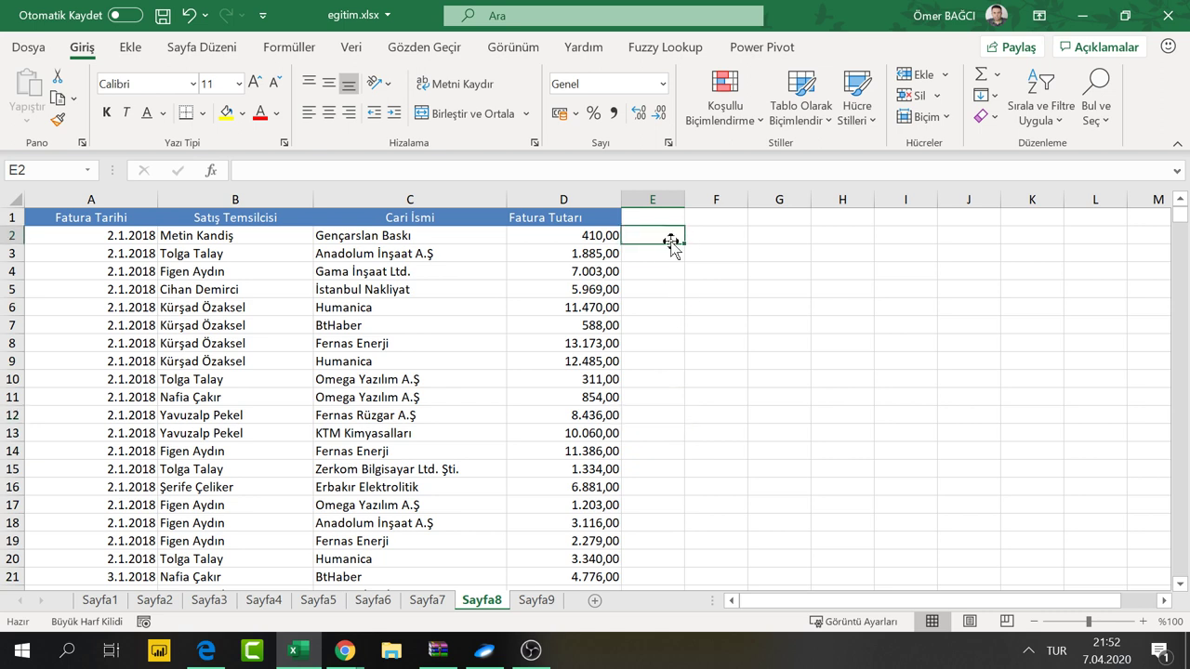
pyautogui.write('=')
pyautogui.press('Left')
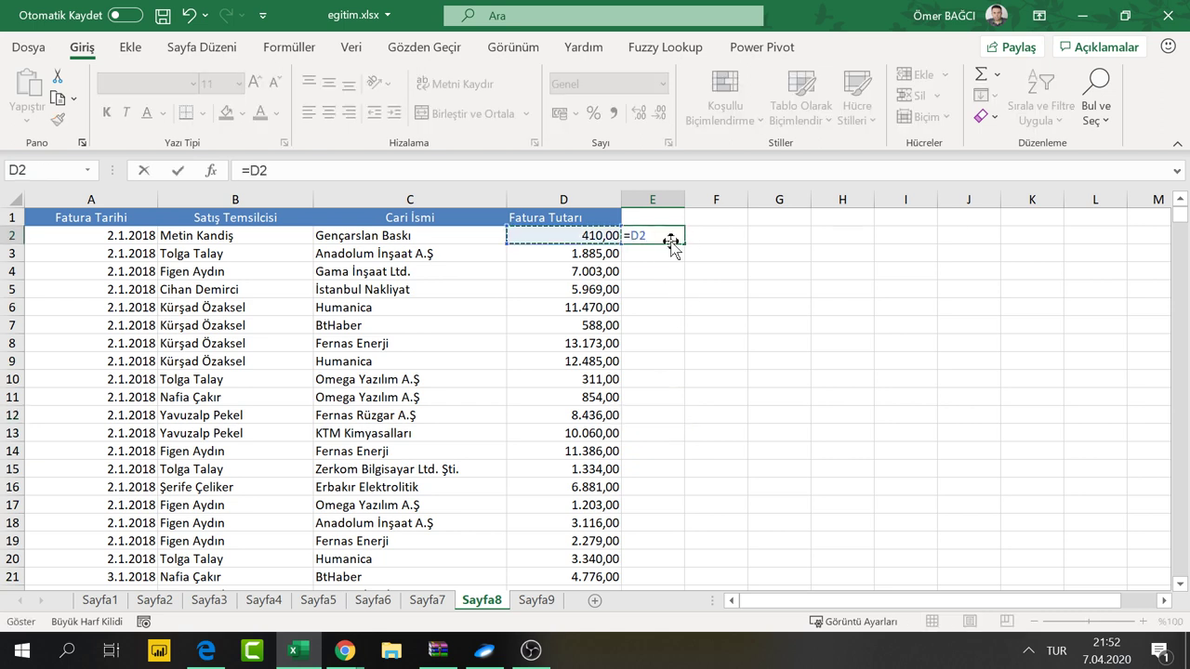
pyautogui.press('Return')
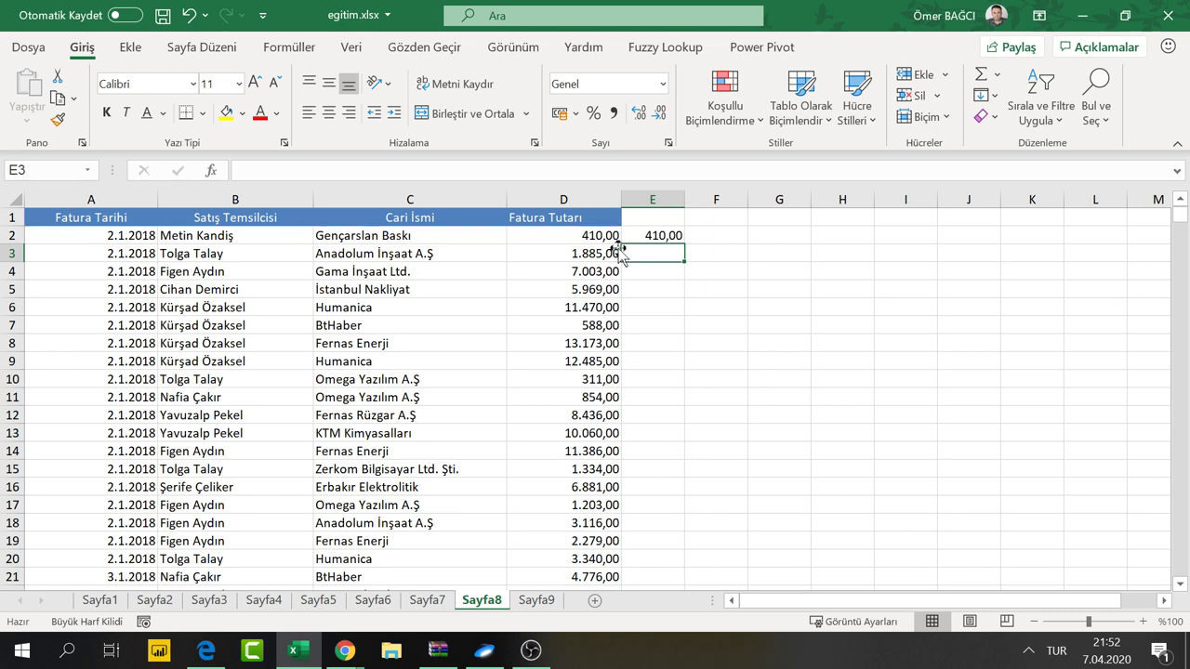
pyautogui.click(667, 237)
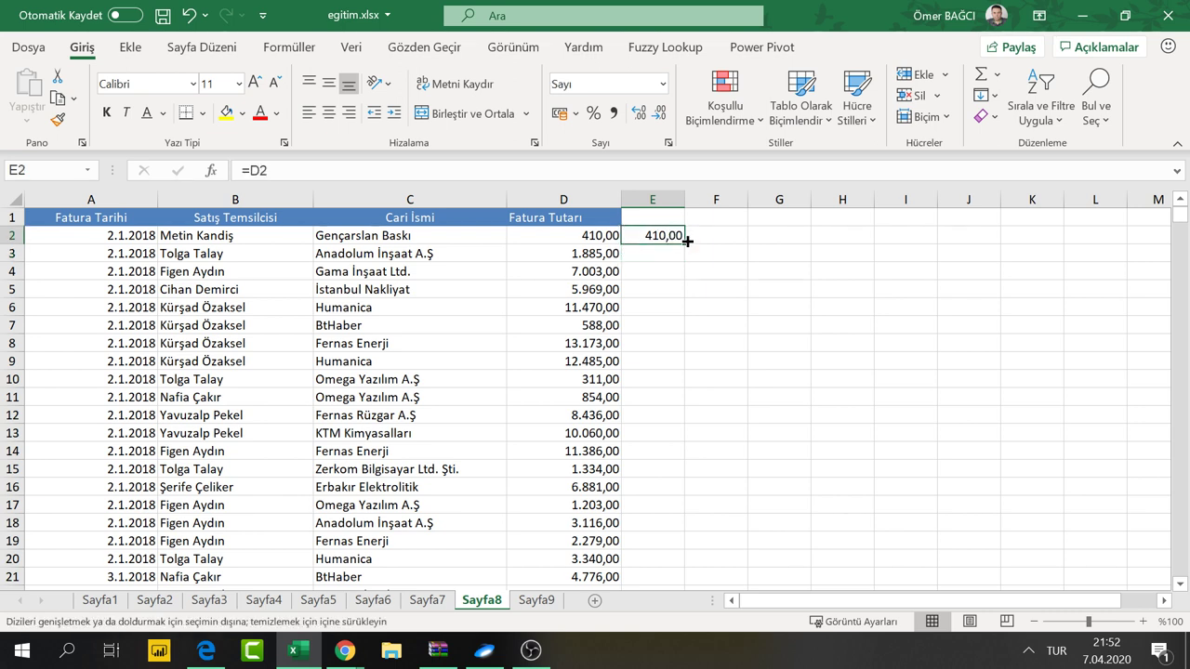
pyautogui.doubleClick(684, 243)
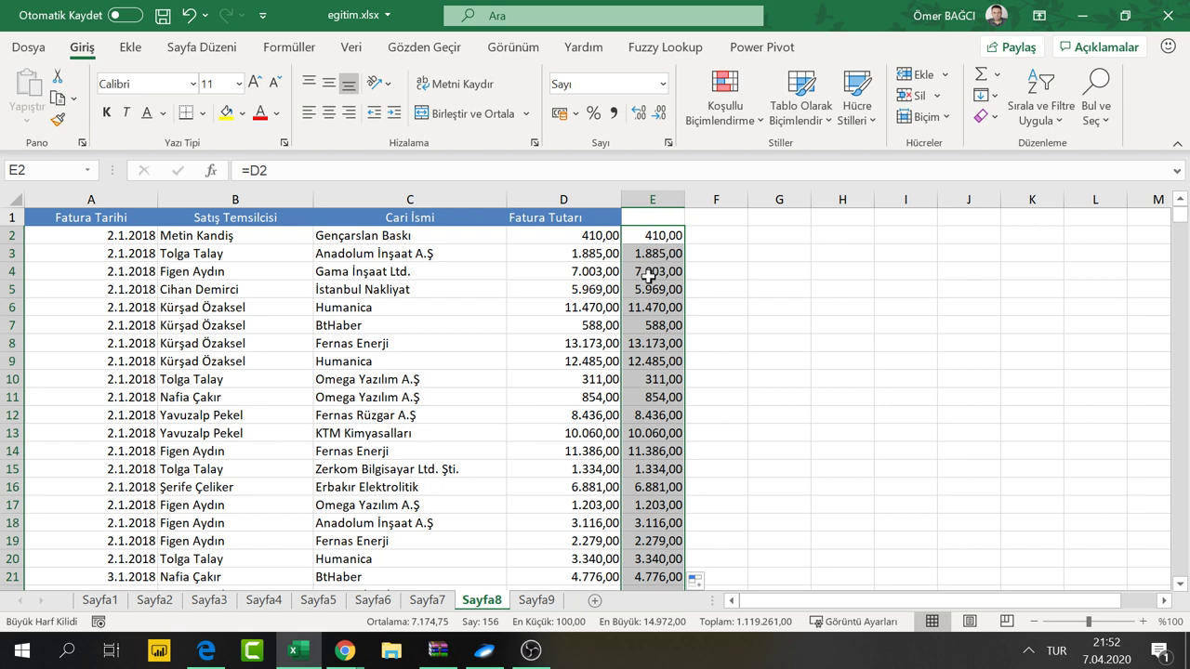
pyautogui.click(727, 109)
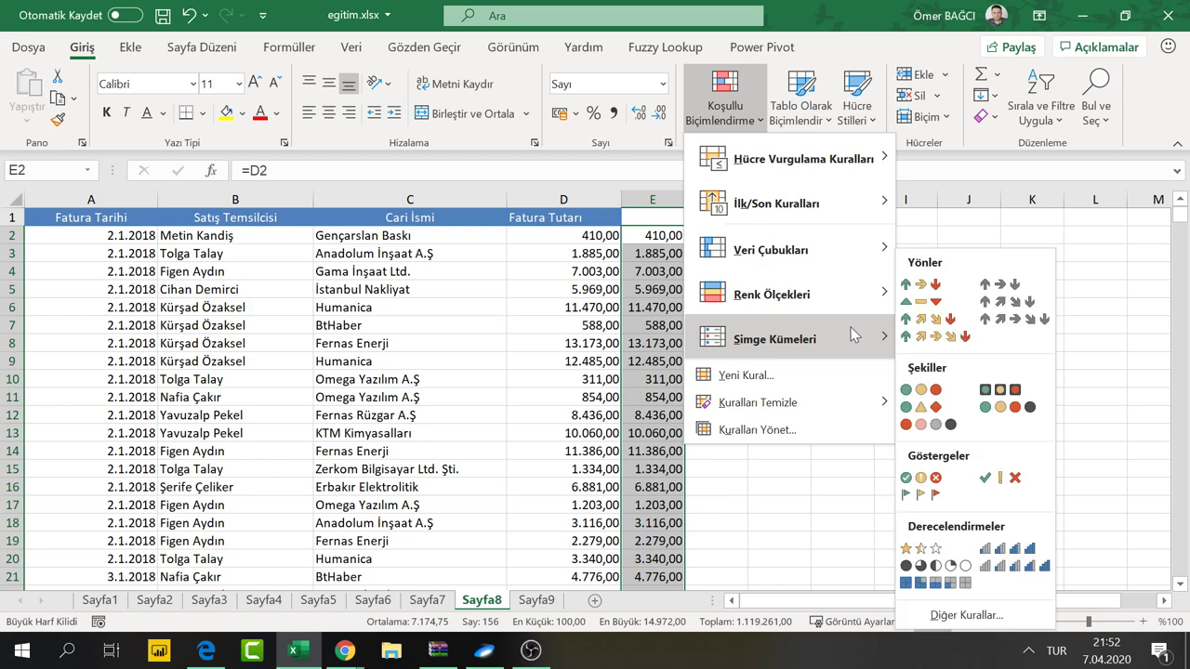
pyautogui.moveTo(774, 338)
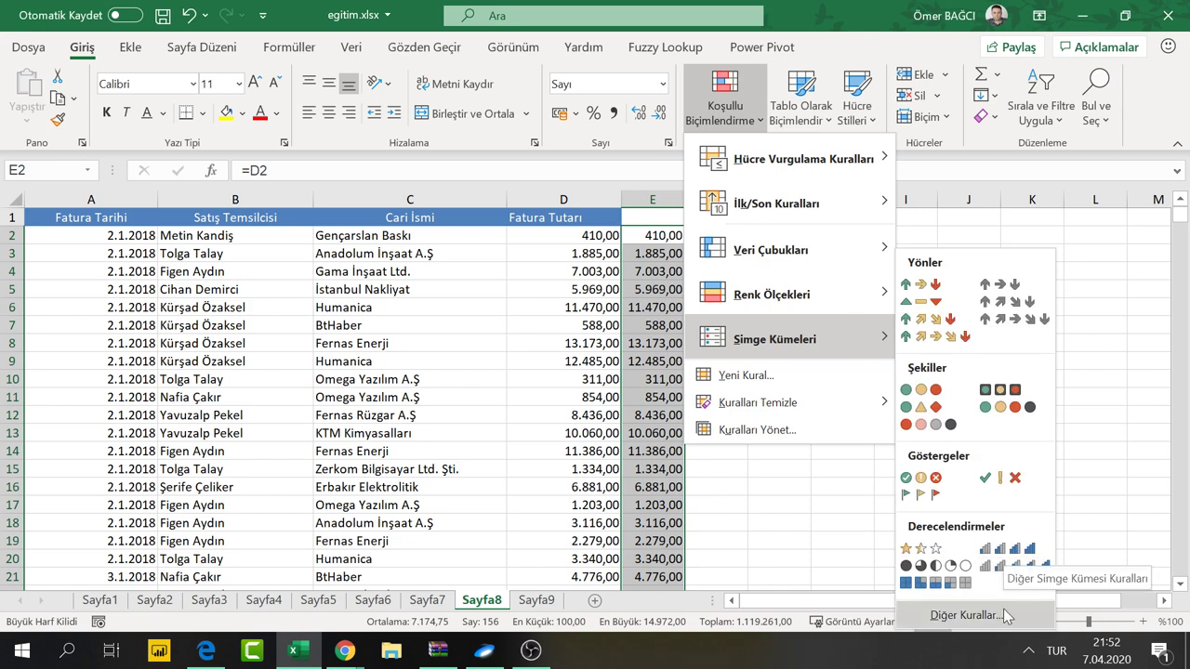
# Create an icon set rule for column E with Number thresholds and a first value of 10000
pyautogui.press('y')
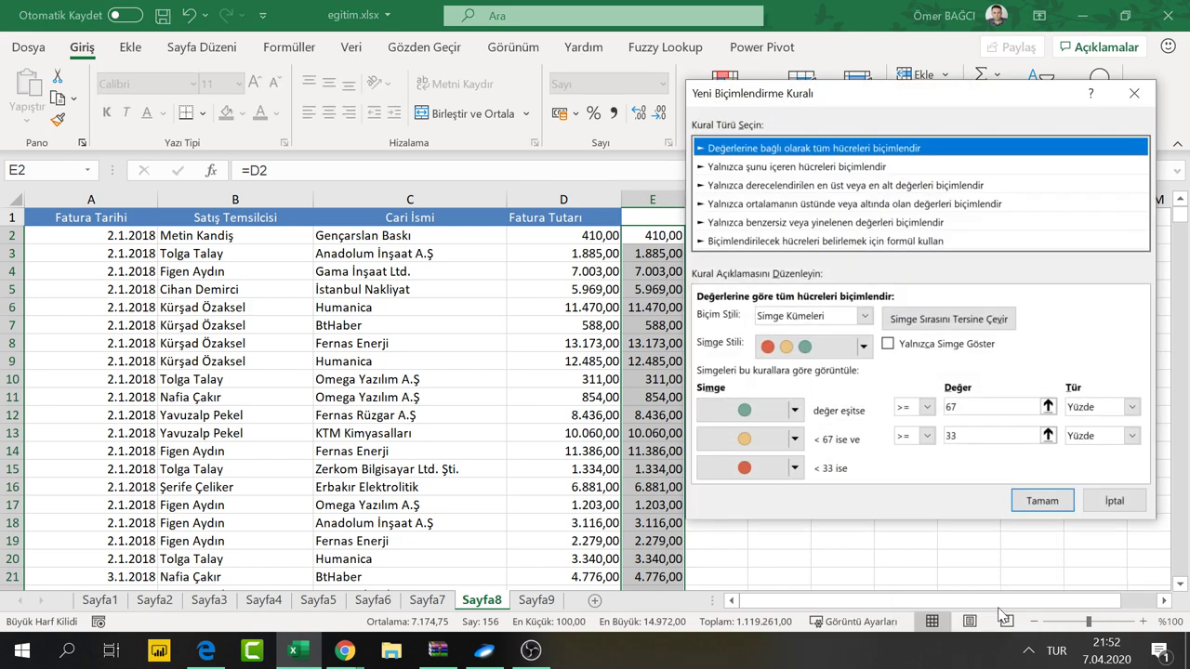
pyautogui.click(1116, 408)
pyautogui.click(1101, 423)
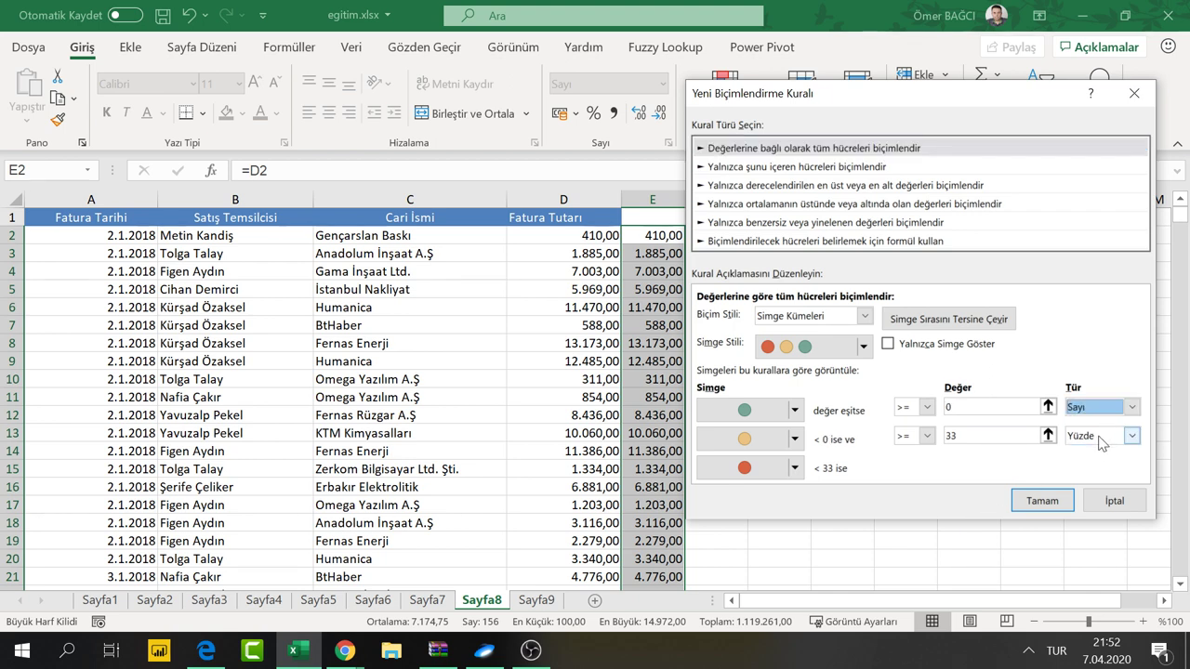
pyautogui.click(1107, 435)
pyautogui.click(1084, 453)
pyautogui.click(948, 407)
pyautogui.write('10000')
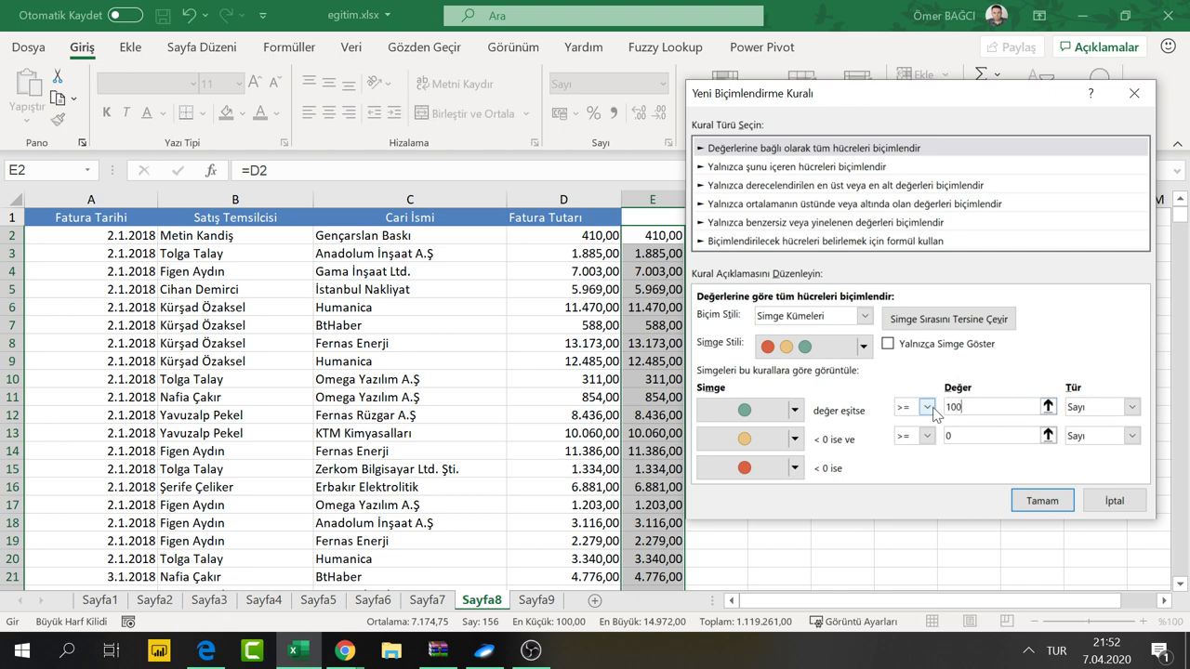
# Set No Cell Icon for the middle and lowest ranges, apply the rule, and widen column E
pyautogui.click(795, 438)
pyautogui.click(789, 459)
pyautogui.click(792, 470)
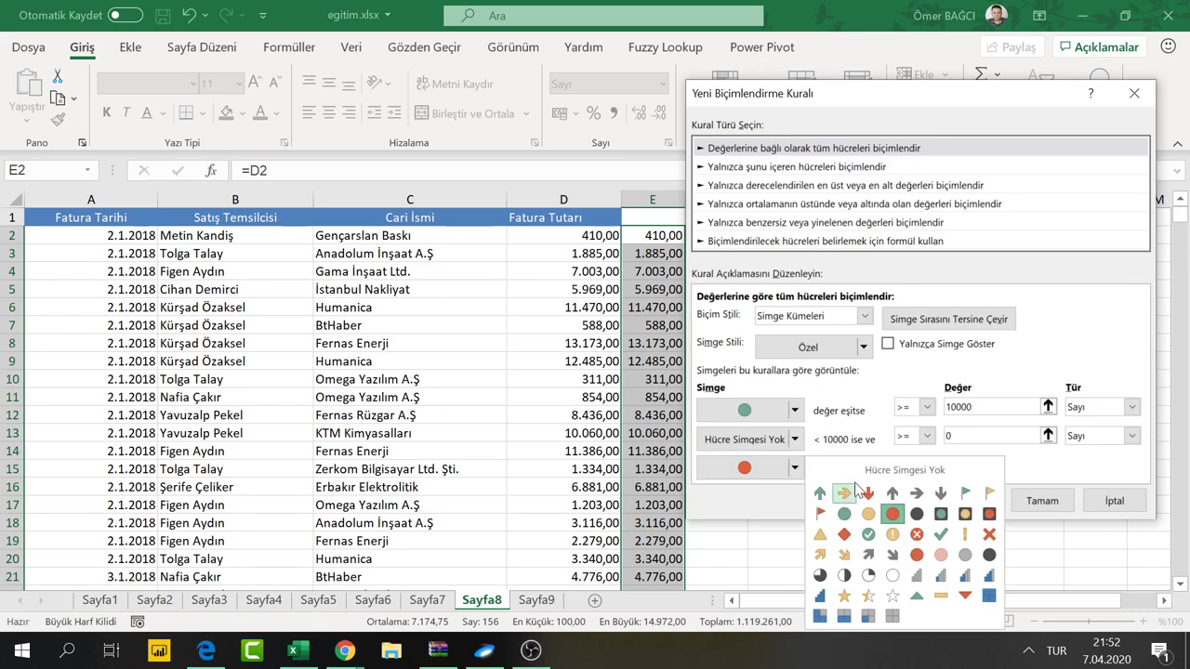
pyautogui.click(841, 476)
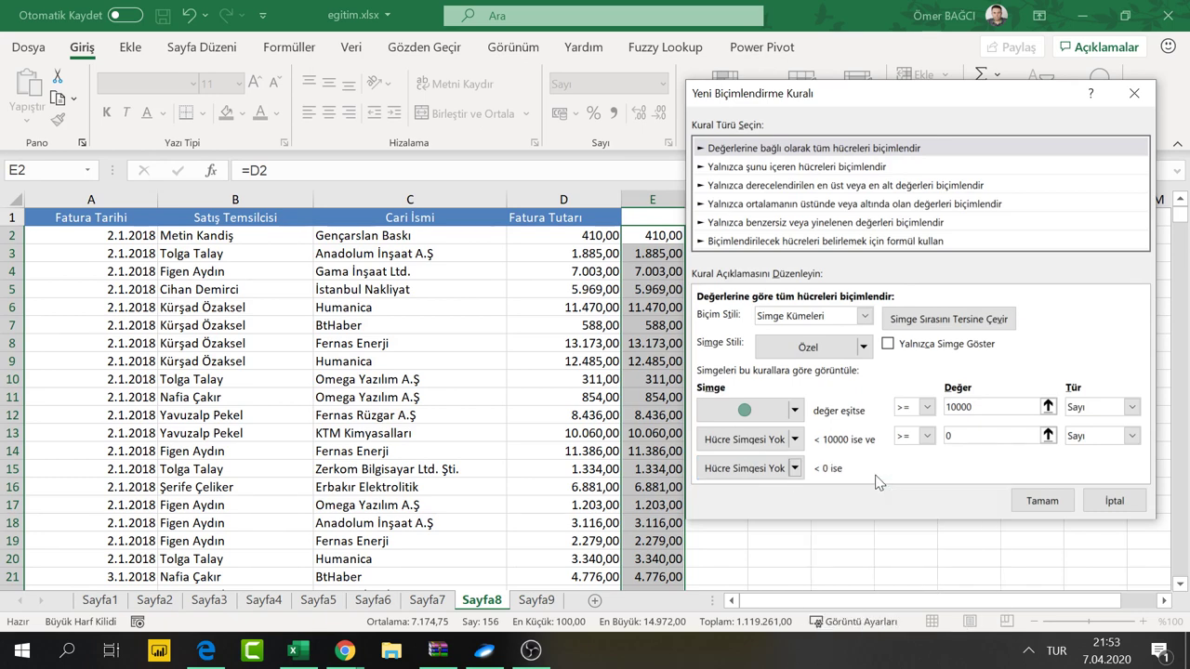
pyautogui.click(1042, 501)
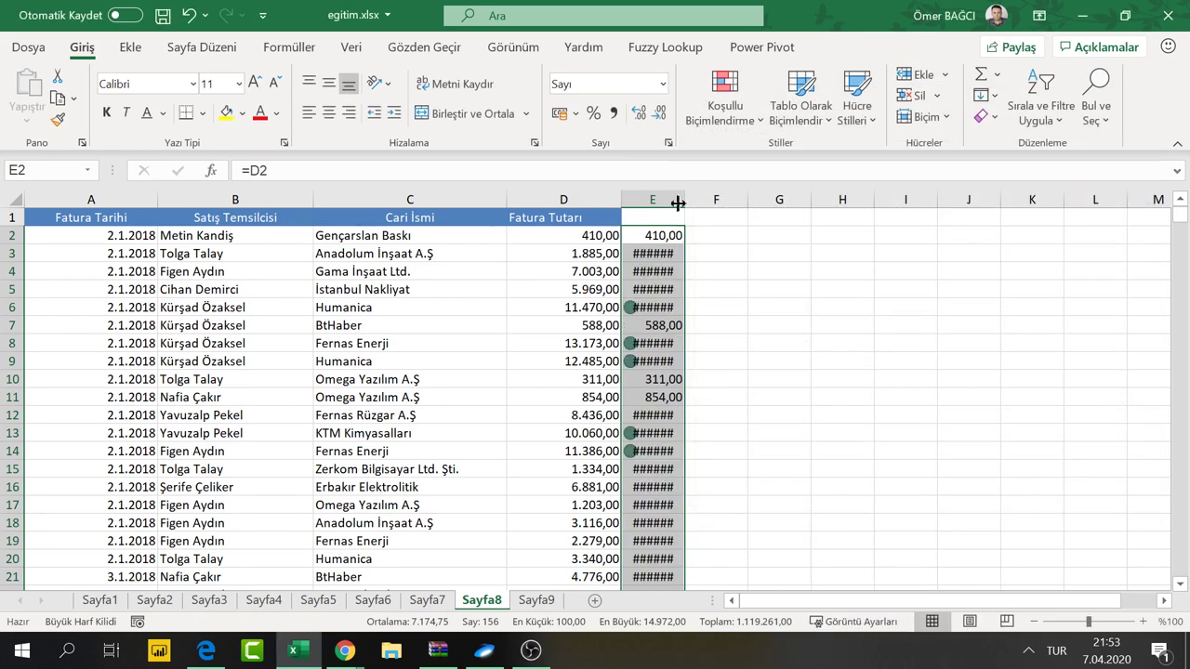
pyautogui.moveTo(685, 200); pyautogui.dragTo(724, 200)
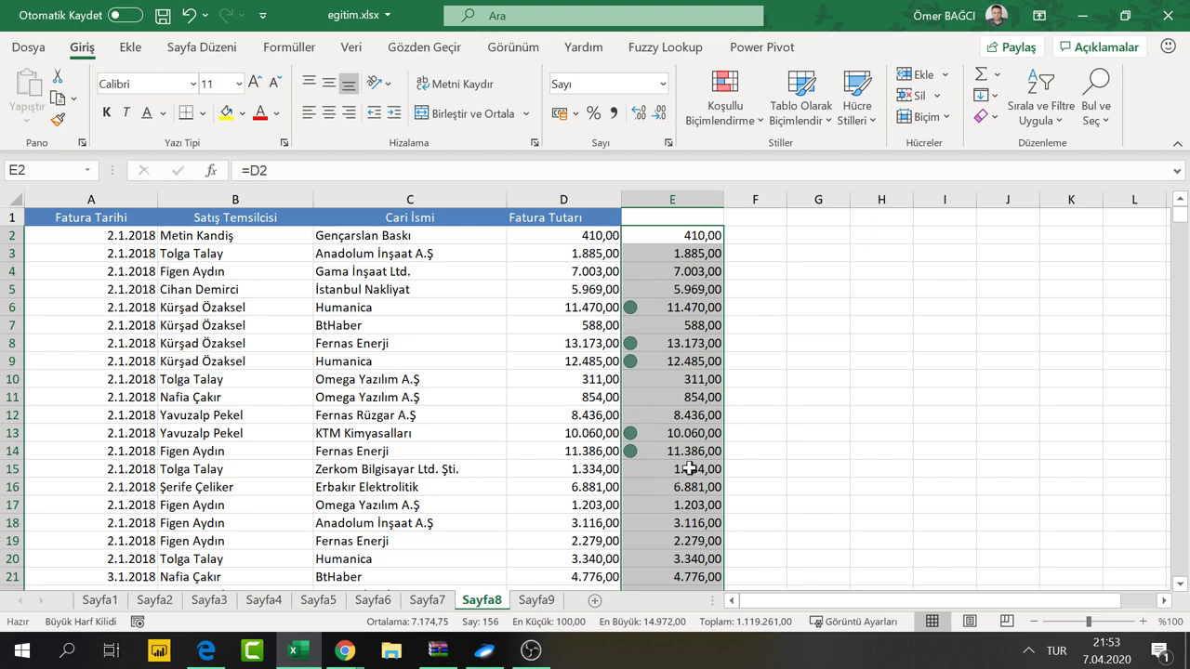
# Set the column E icon set rule to Show Icon Only and narrow column E to 2,87
pyautogui.click(723, 110)
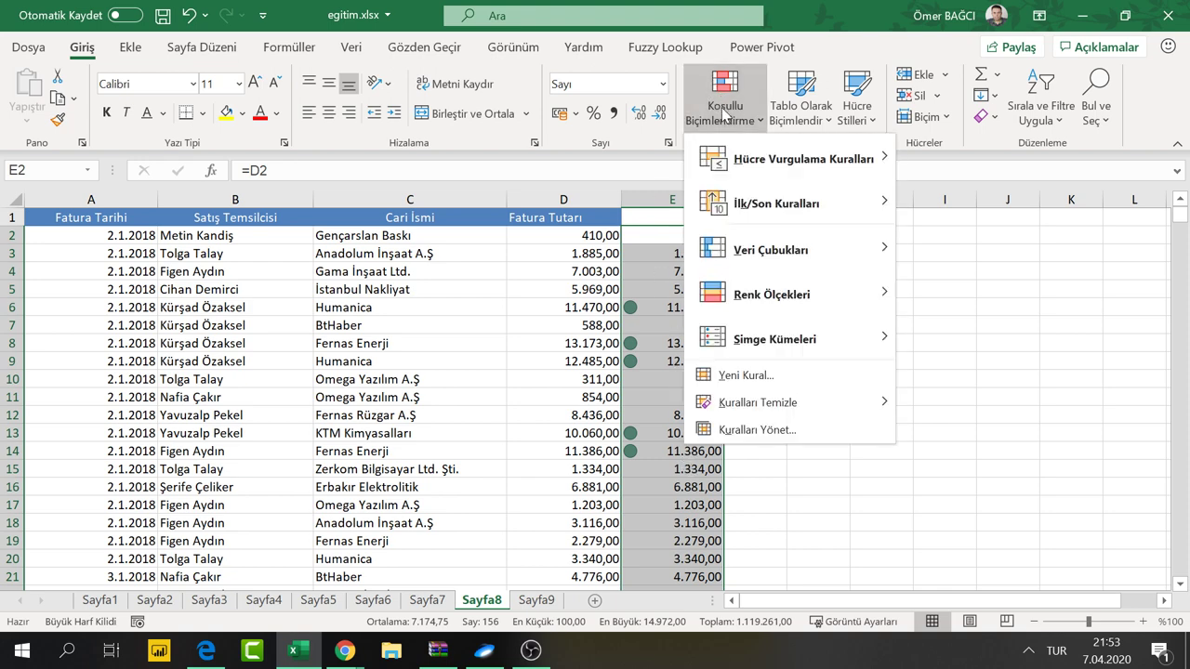
pyautogui.click(768, 430)
pyautogui.click(659, 277)
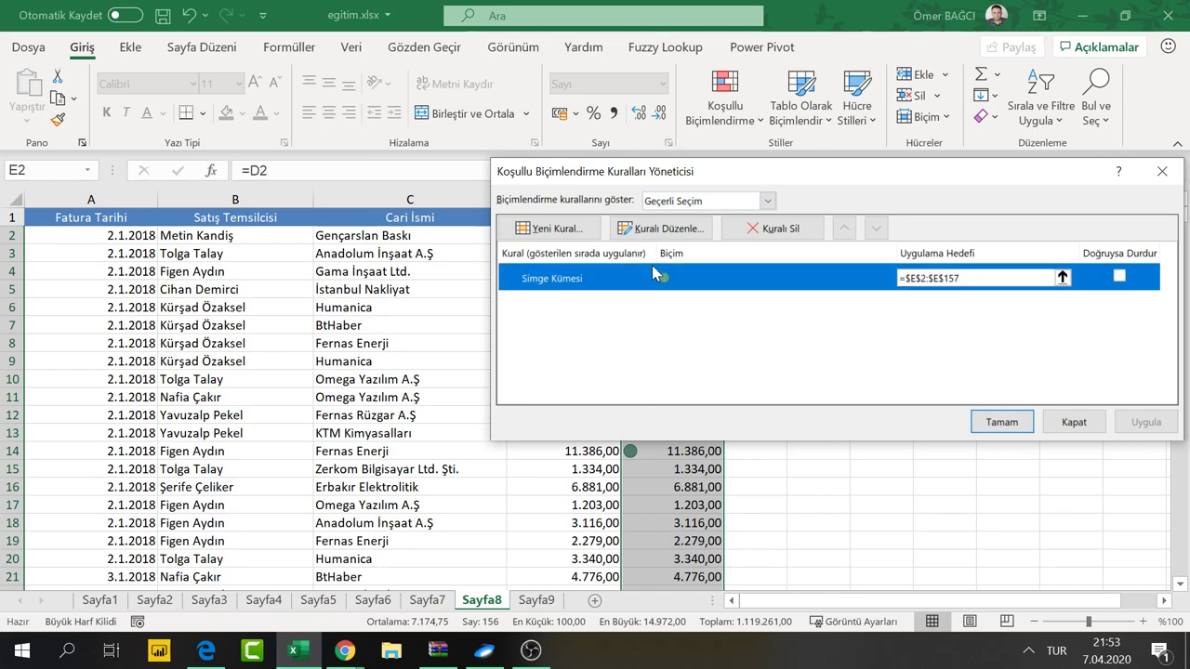
pyautogui.click(659, 229)
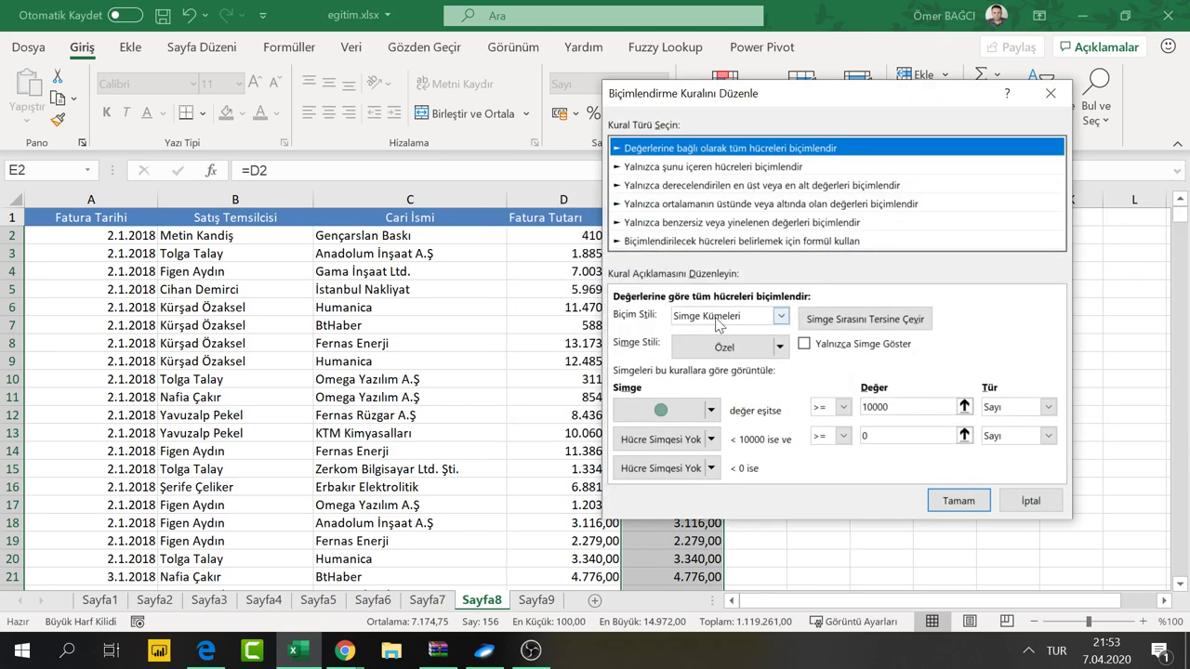
pyautogui.click(852, 351)
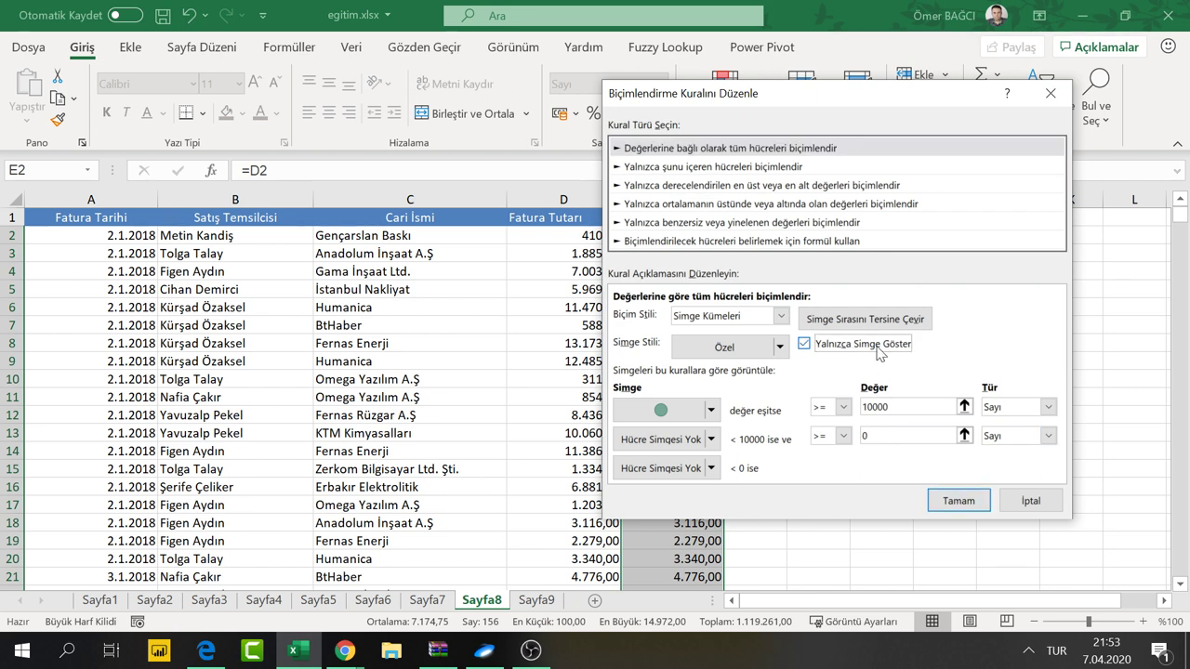
pyautogui.click(963, 506)
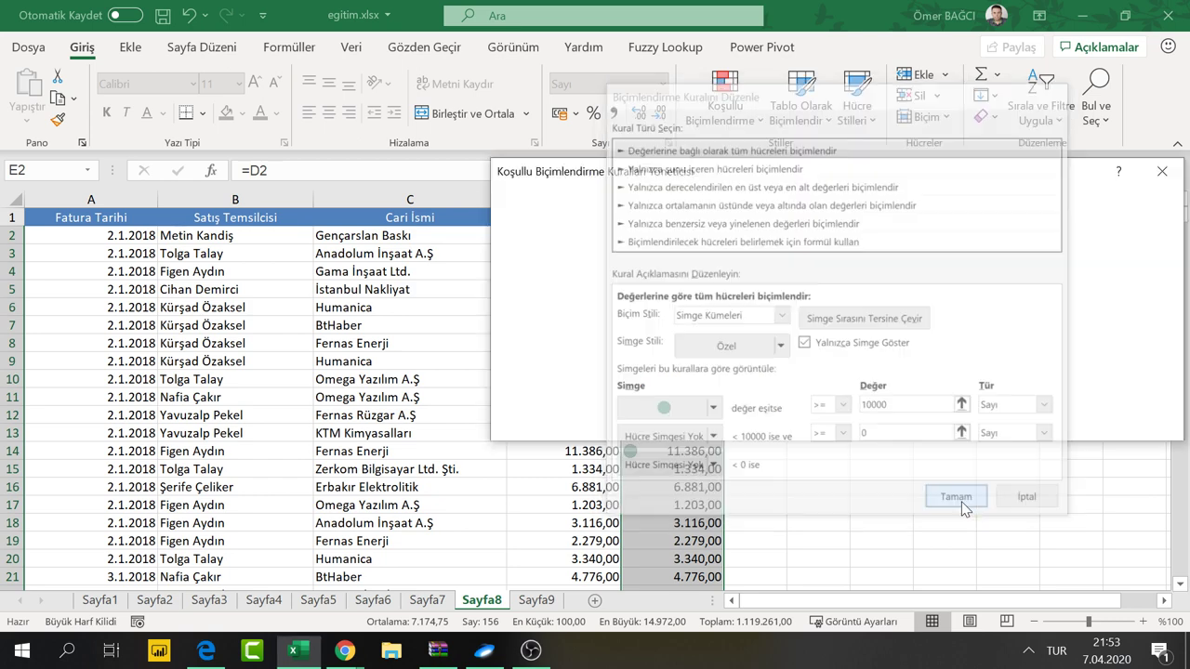
pyautogui.click(1002, 426)
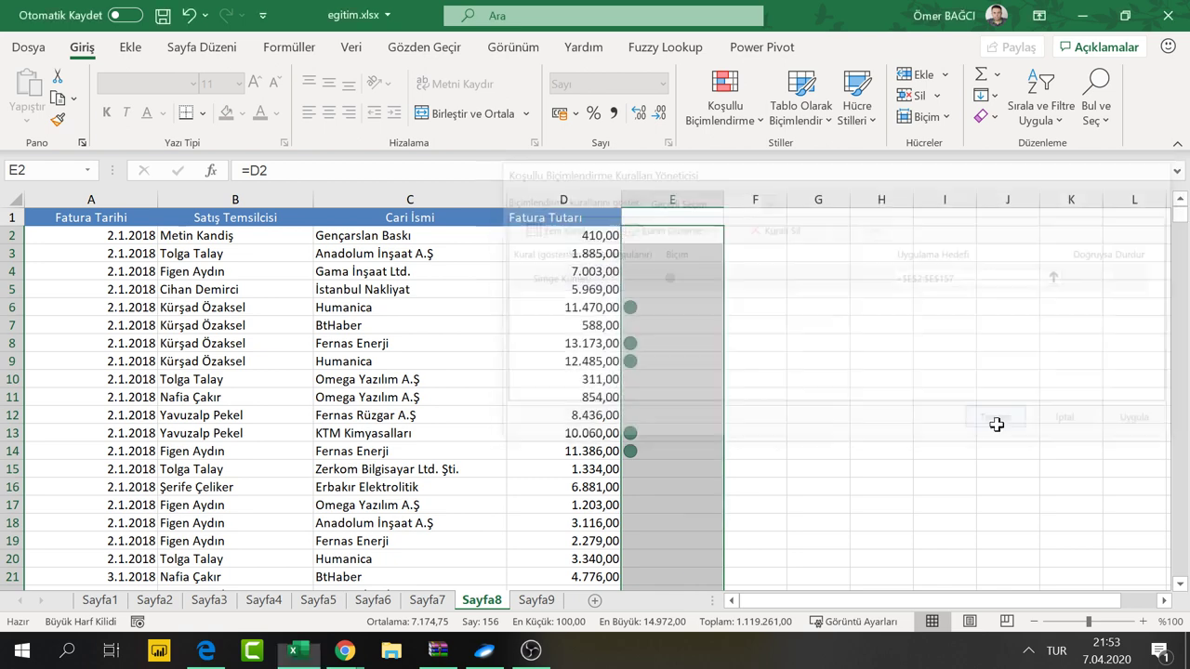
pyautogui.click(662, 309)
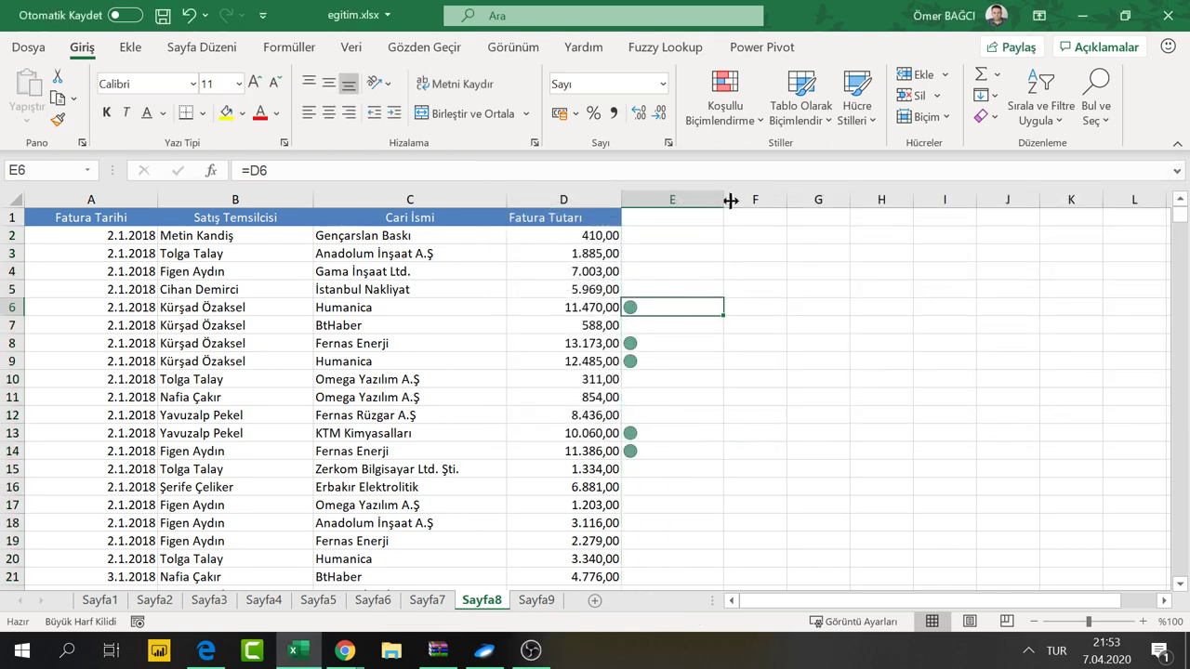
pyautogui.moveTo(730, 200); pyautogui.dragTo(653, 223)
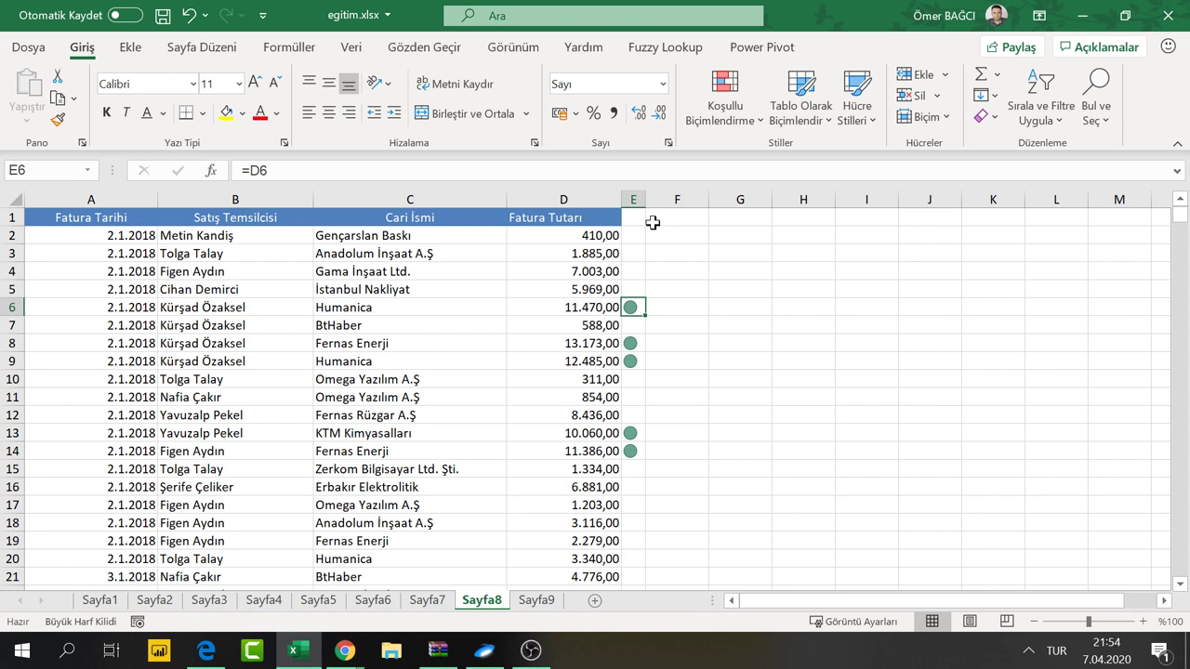
# On Sayfa2, clear conditional formatting from the entire sheet, then select the Q1 values D2:D17
pyautogui.click(182, 606)
pyautogui.click(538, 365)
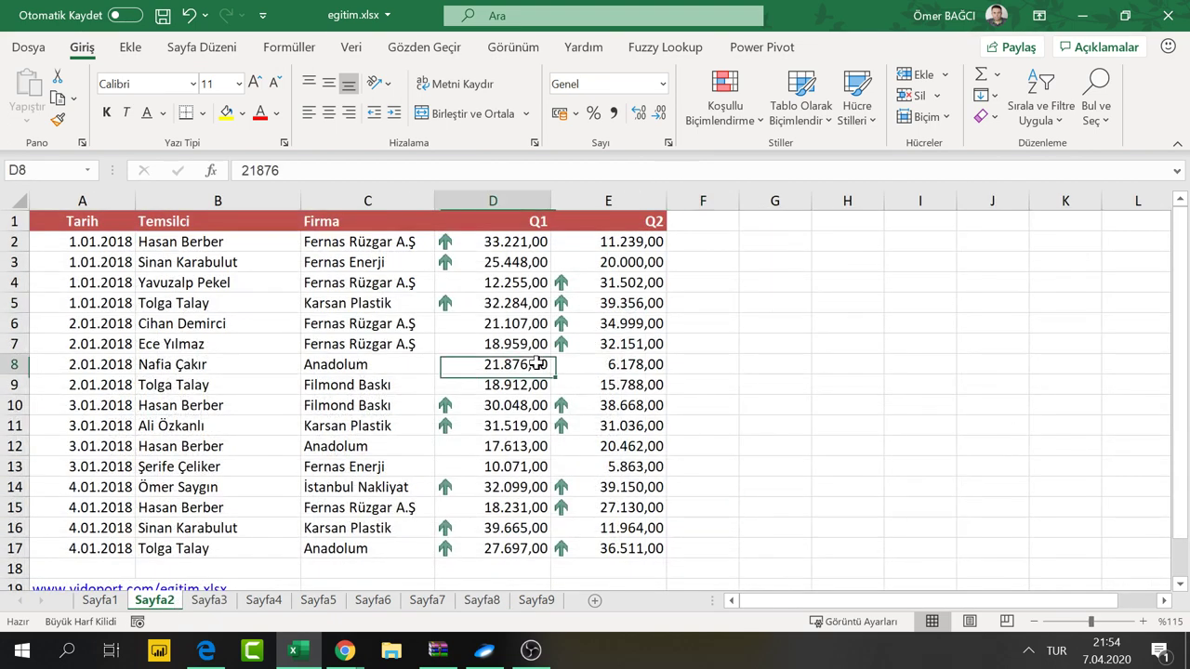
pyautogui.click(732, 99)
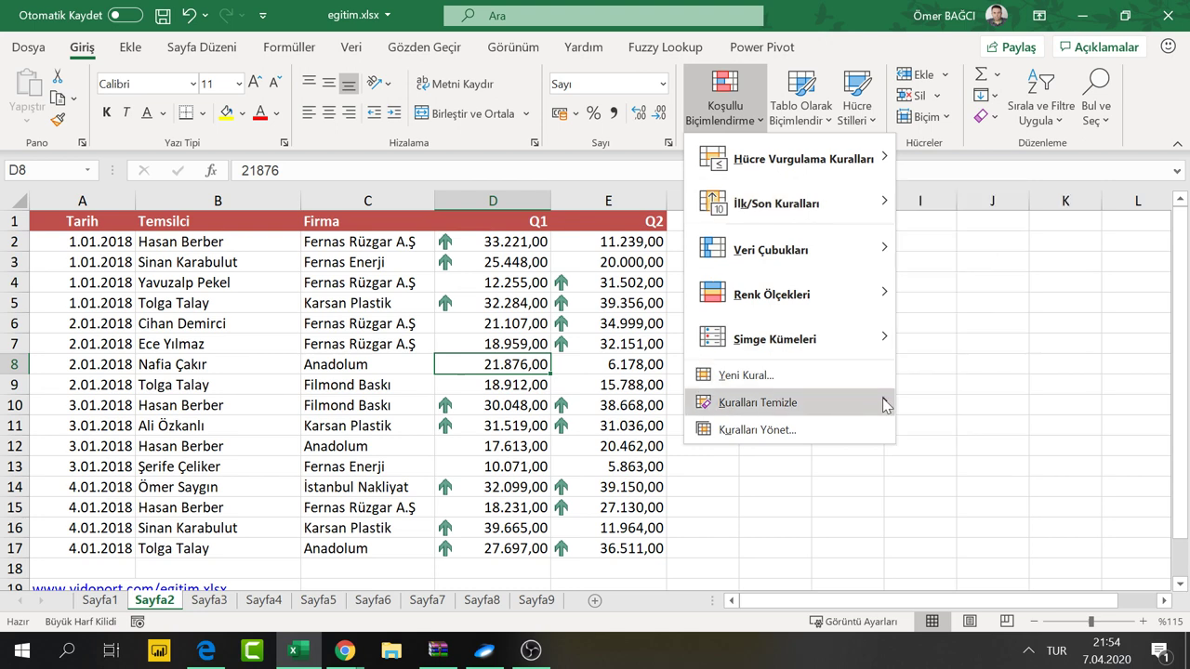
pyautogui.moveTo(758, 403)
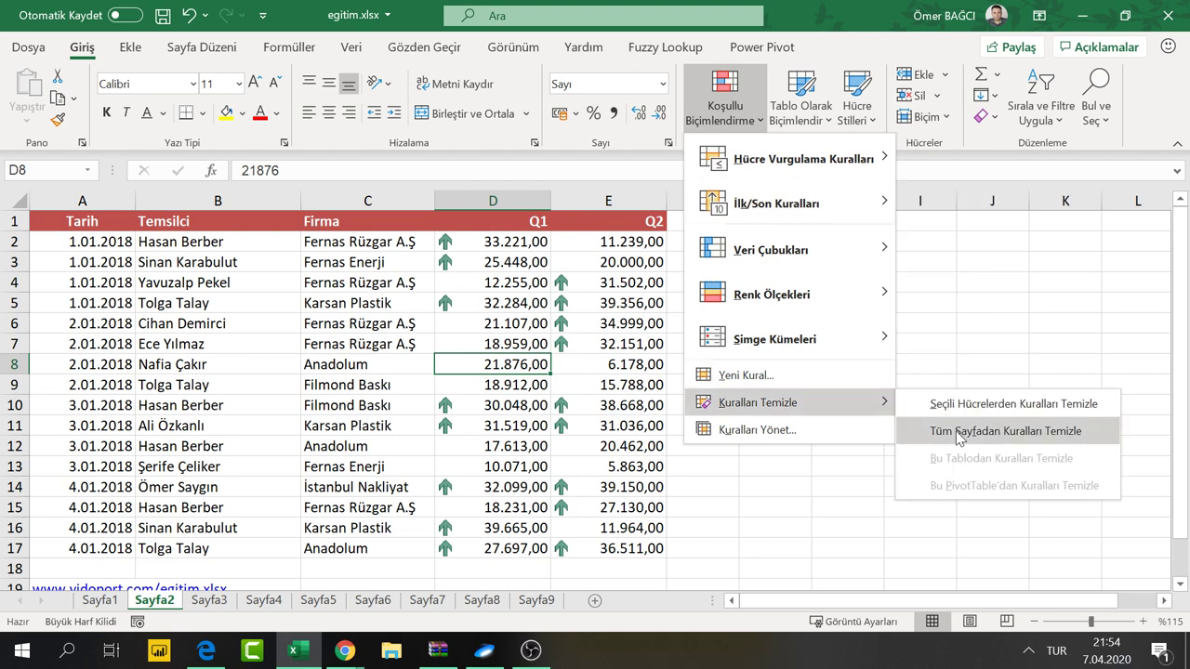
pyautogui.click(959, 432)
pyautogui.moveTo(507, 243); pyautogui.dragTo(493, 550)
pyautogui.click(735, 116)
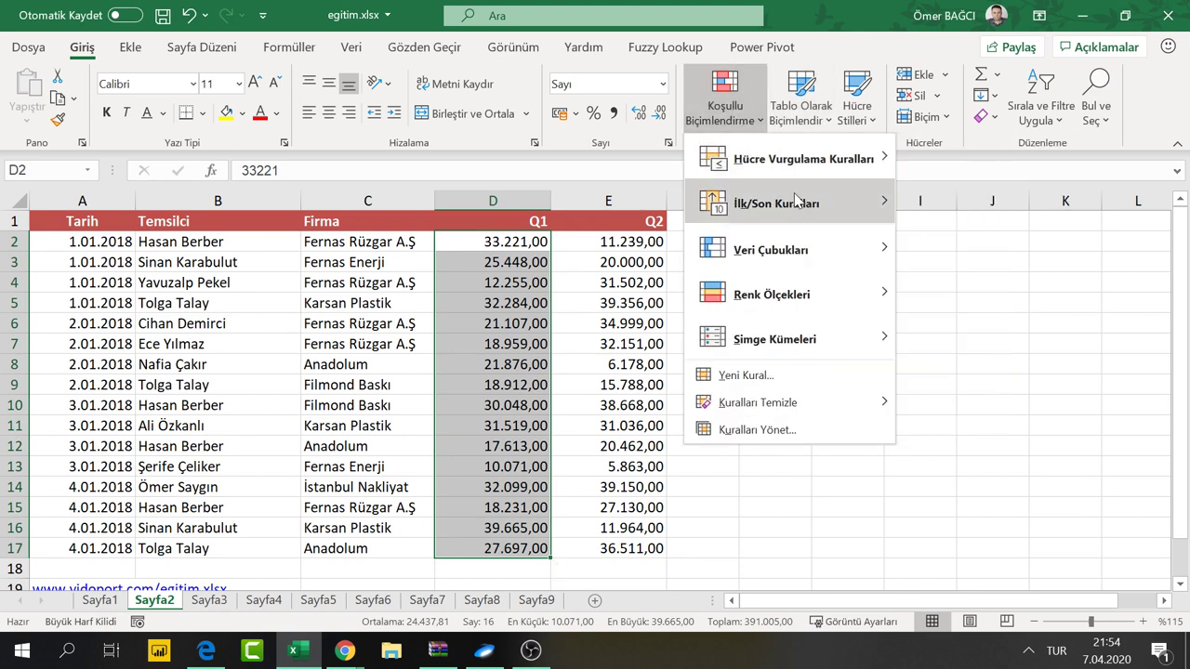
# Highlight above-average Q1 values with Green Fill with Dark Green Text
pyautogui.moveTo(788, 203)
pyautogui.click(987, 383)
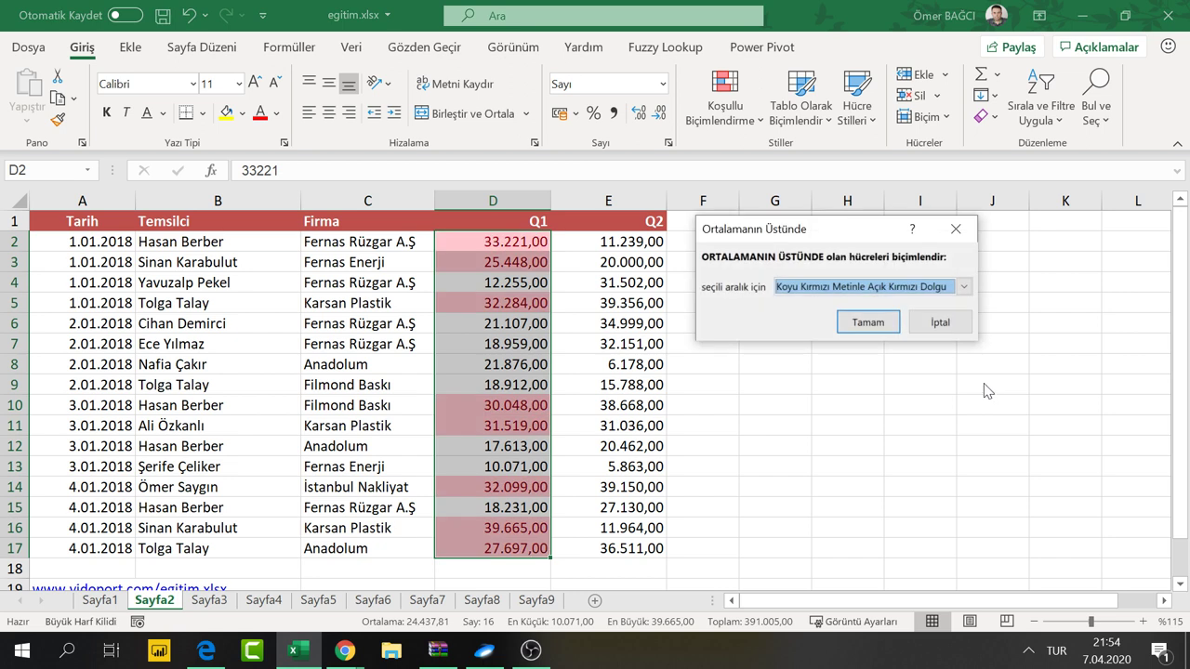
pyautogui.click(886, 291)
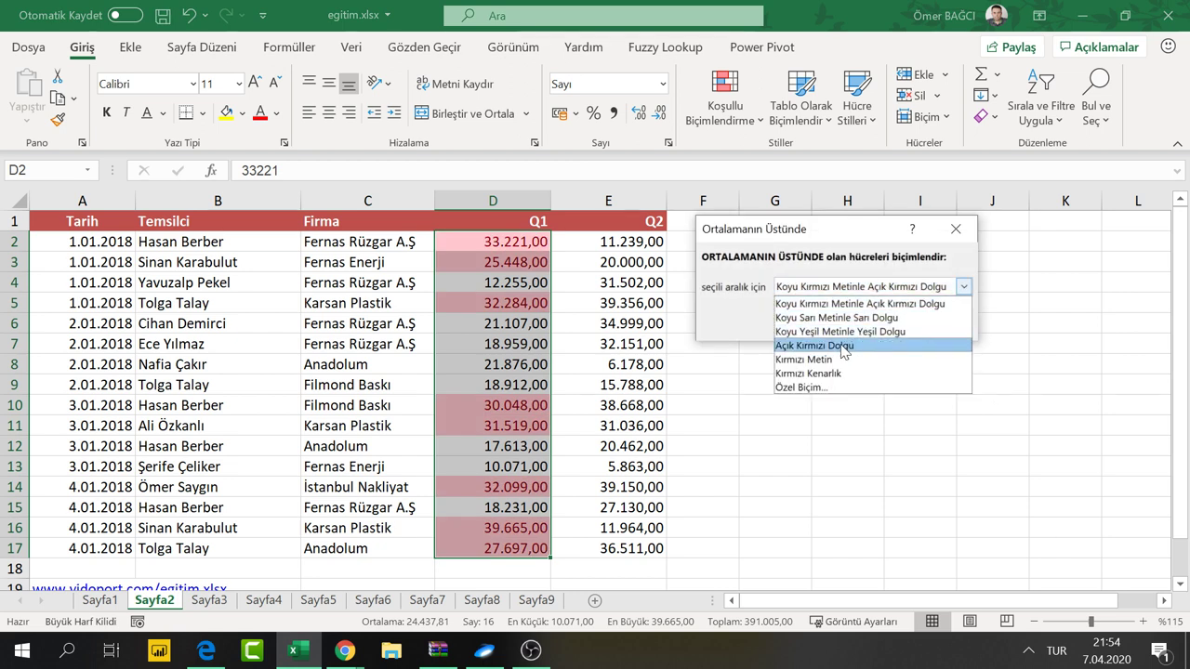
pyautogui.click(846, 331)
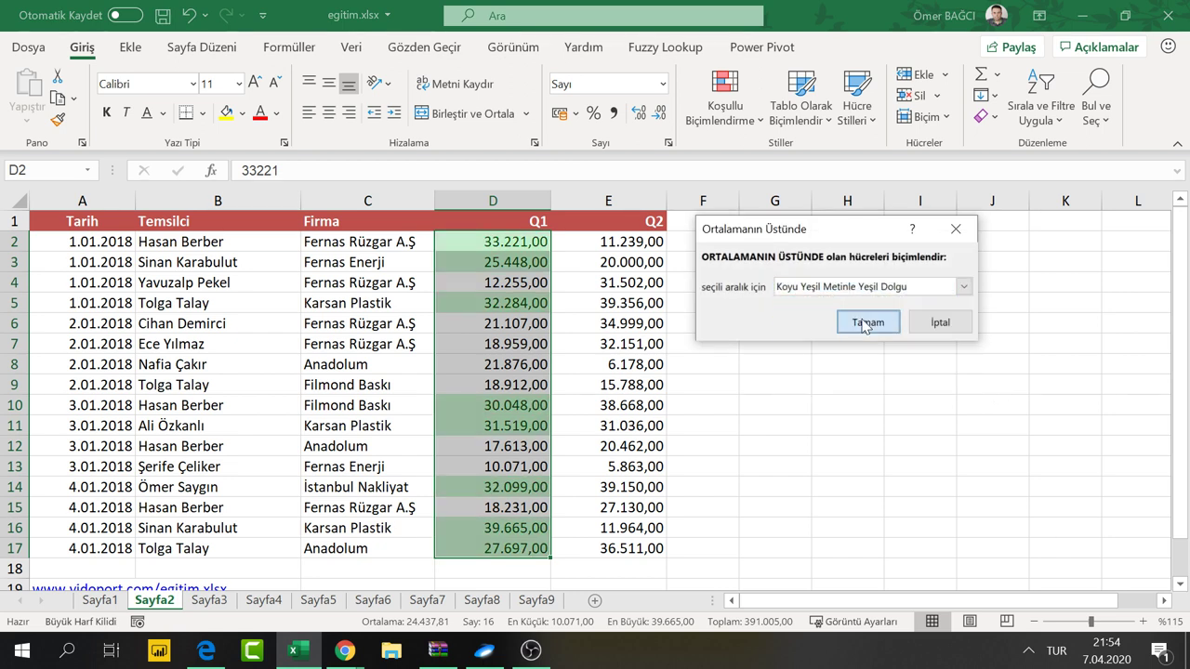
pyautogui.click(863, 323)
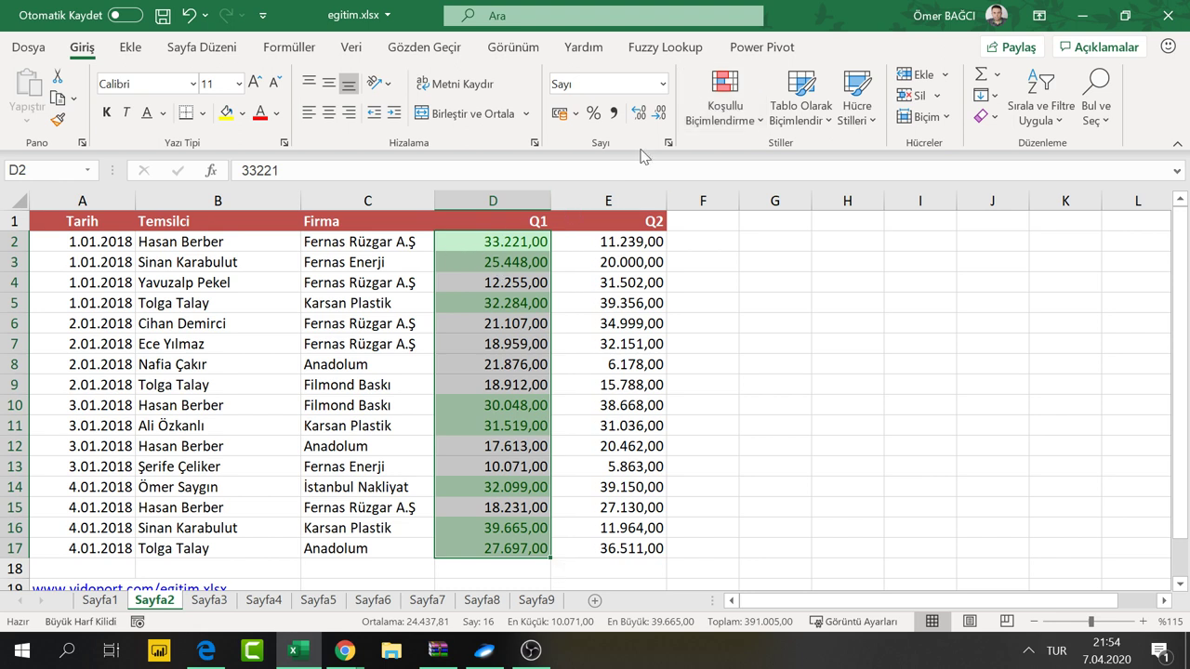
# Highlight below-average Q1 values with the default Light Red Fill
pyautogui.click(749, 121)
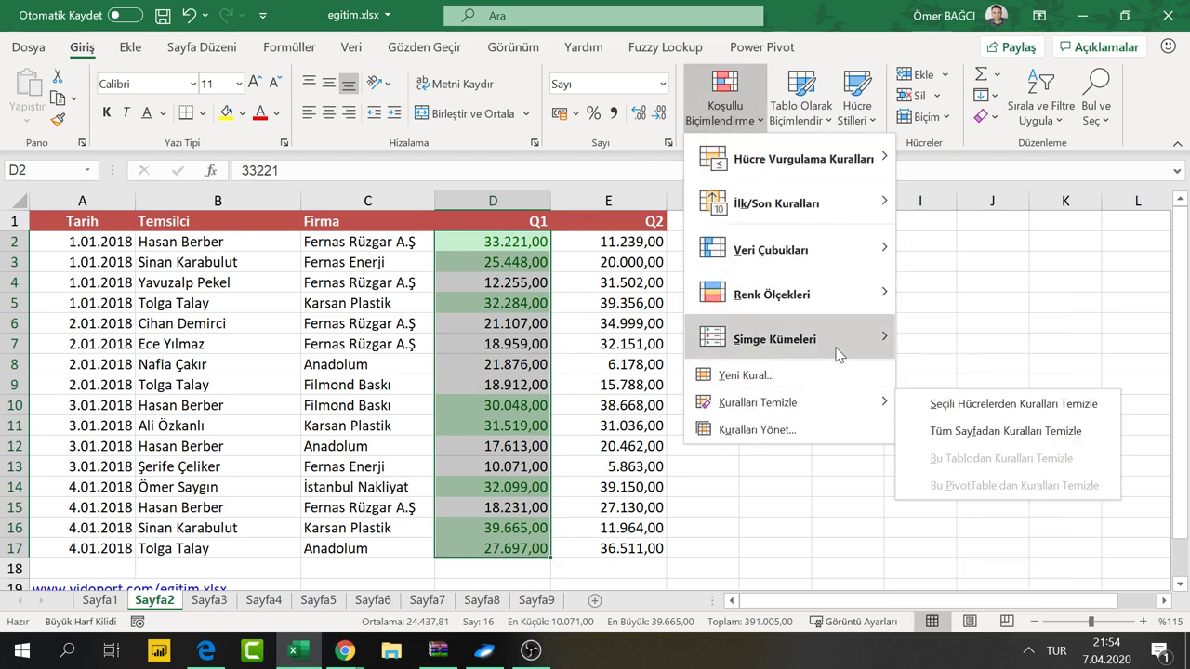
pyautogui.moveTo(790, 159)
pyautogui.moveTo(776, 204)
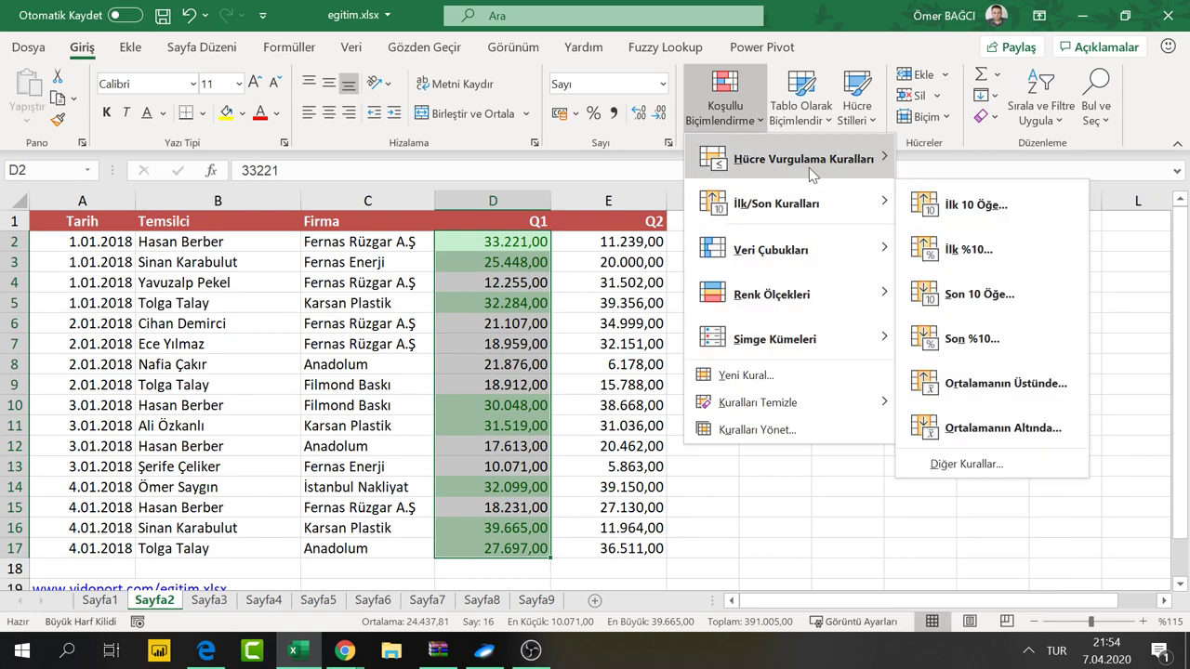
pyautogui.click(991, 426)
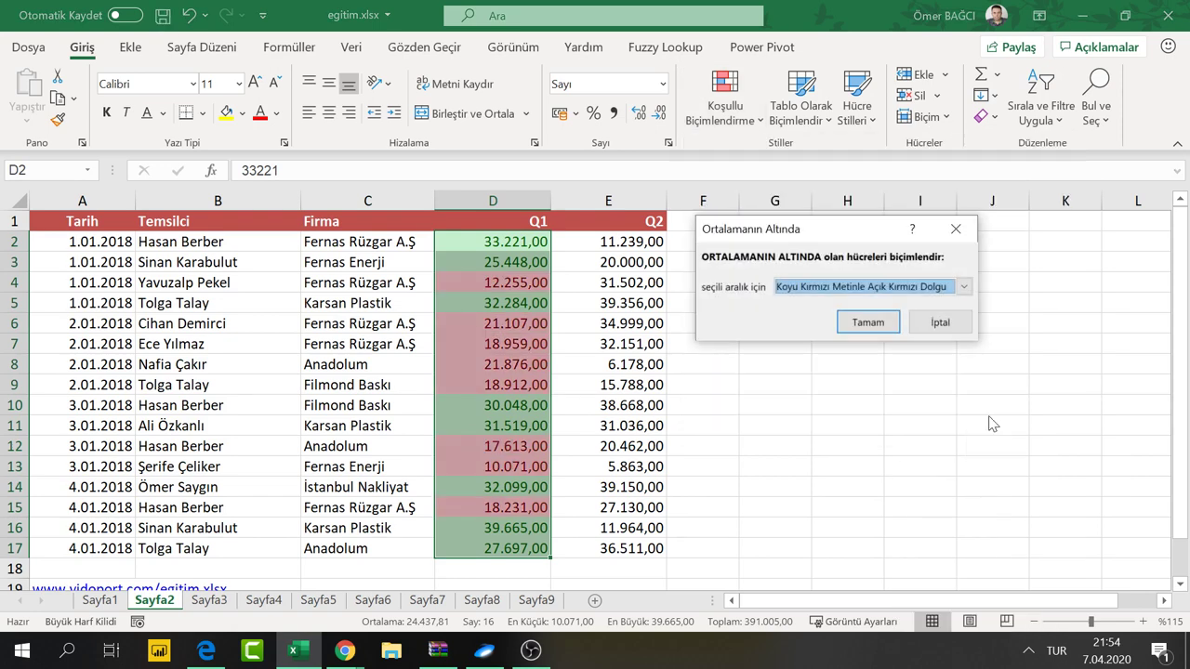
pyautogui.click(858, 322)
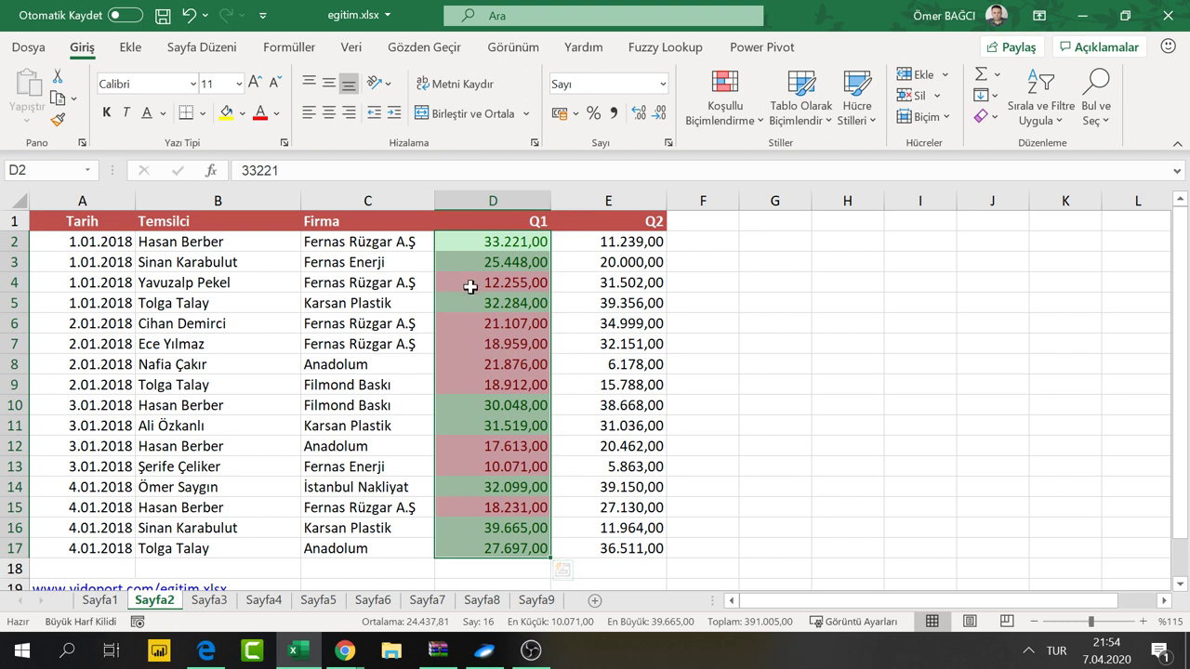
# Clear conditional formatting rules from the entire Sayfa2 sheet
pyautogui.click(725, 102)
pyautogui.moveTo(758, 402)
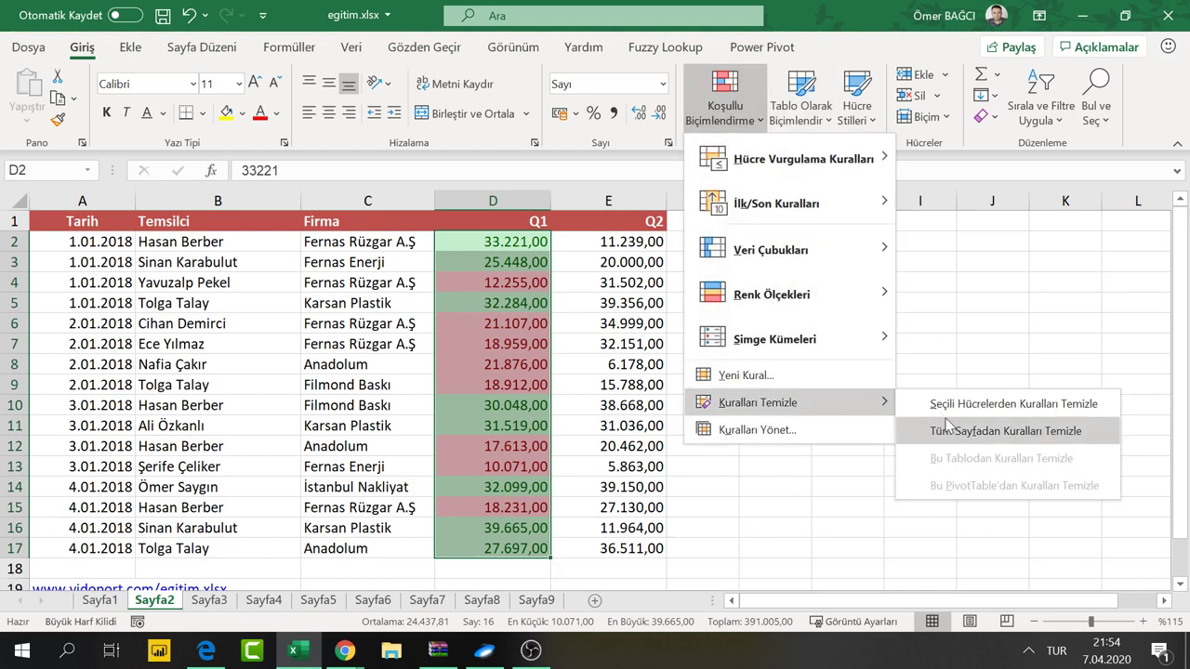
pyautogui.click(950, 430)
pyautogui.click(476, 324)
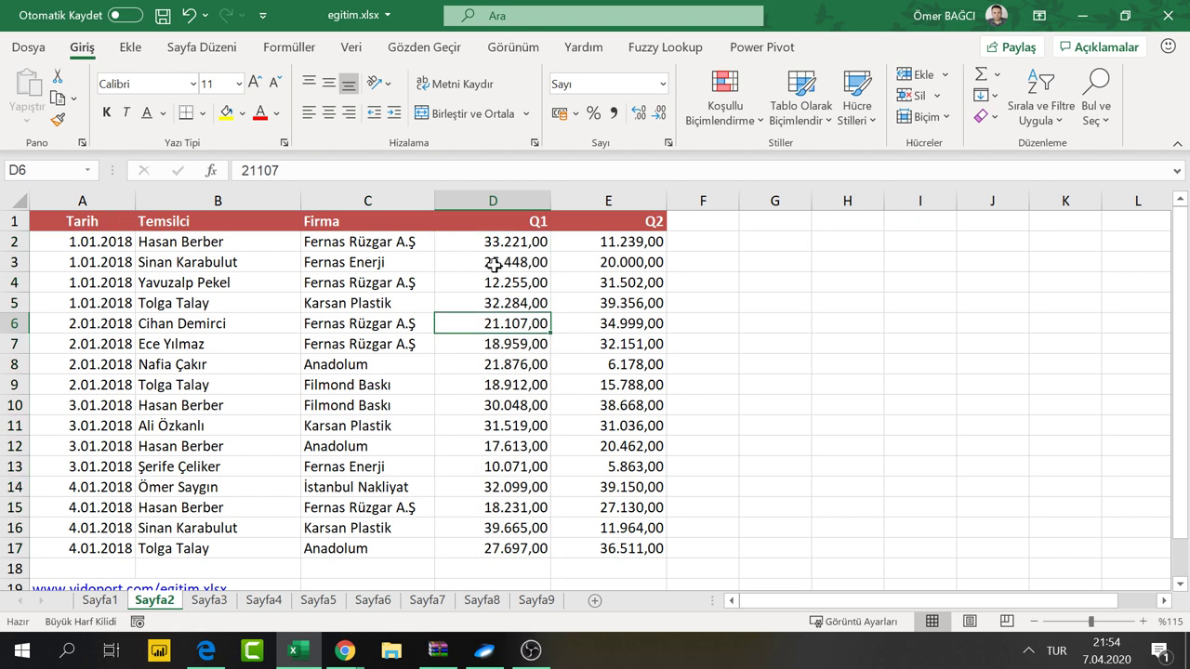
# Practise selecting table rows 4–7, 10, 14 and 17 together, then select a single cell
pyautogui.click(606, 239)
pyautogui.click(504, 247)
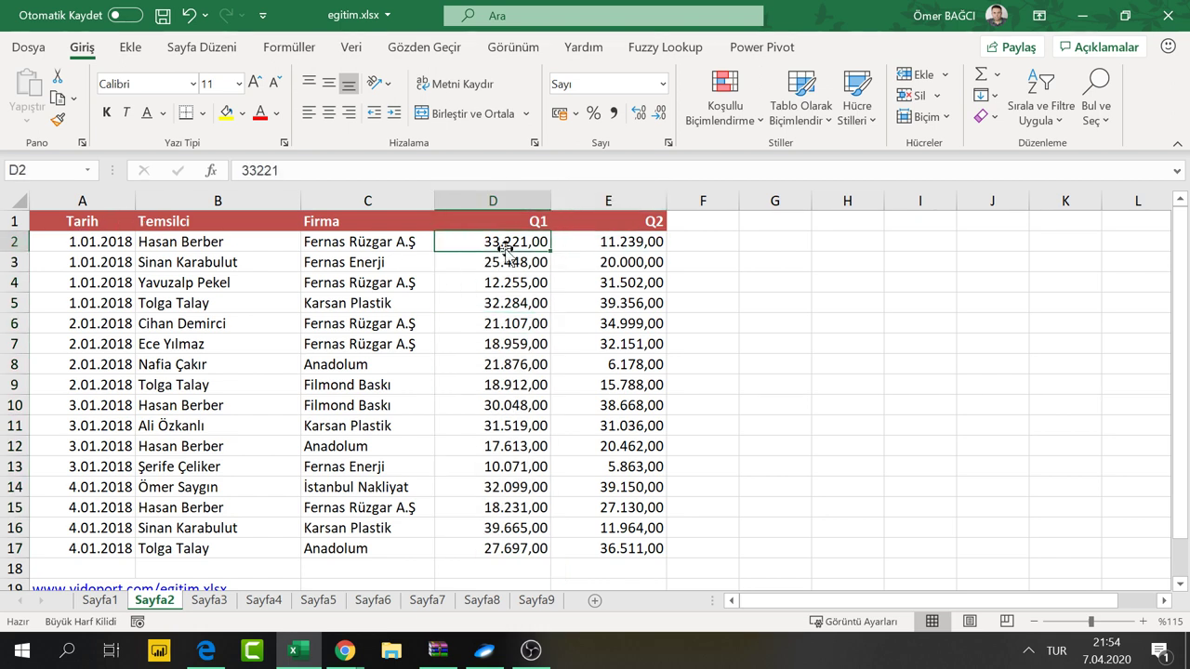
pyautogui.moveTo(632, 239)
pyautogui.mouseDown()
pyautogui.moveTo(614, 548)
pyautogui.moveTo(646, 222)
pyautogui.mouseUp()
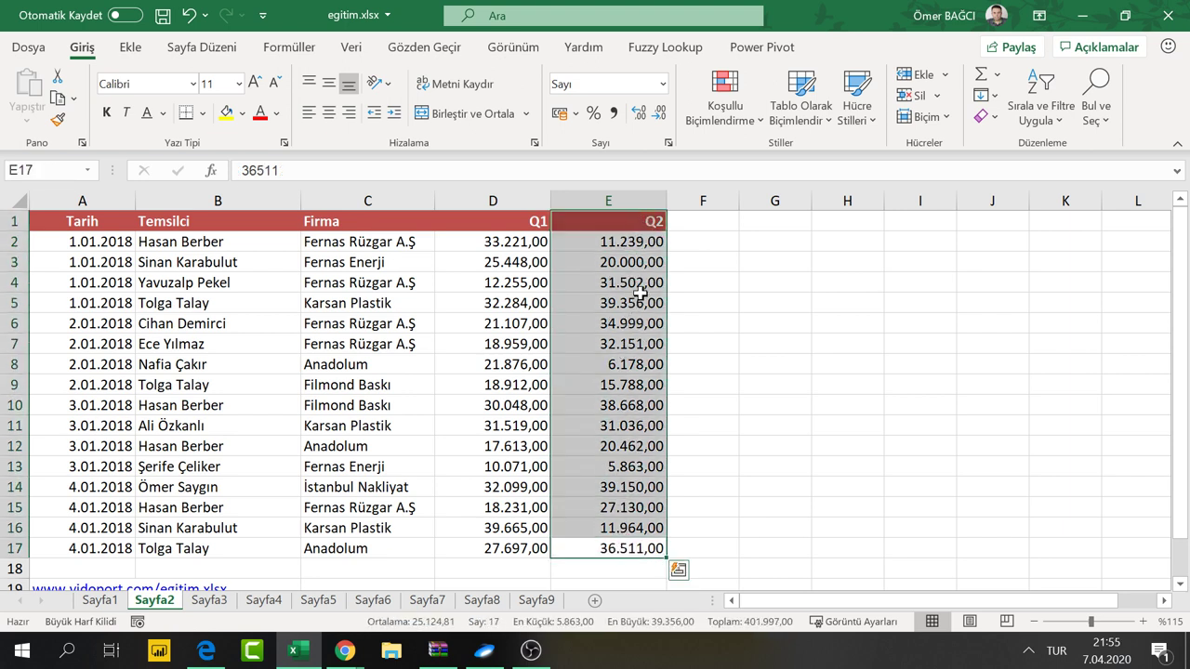
pyautogui.moveTo(641, 294); pyautogui.dragTo(58, 289)
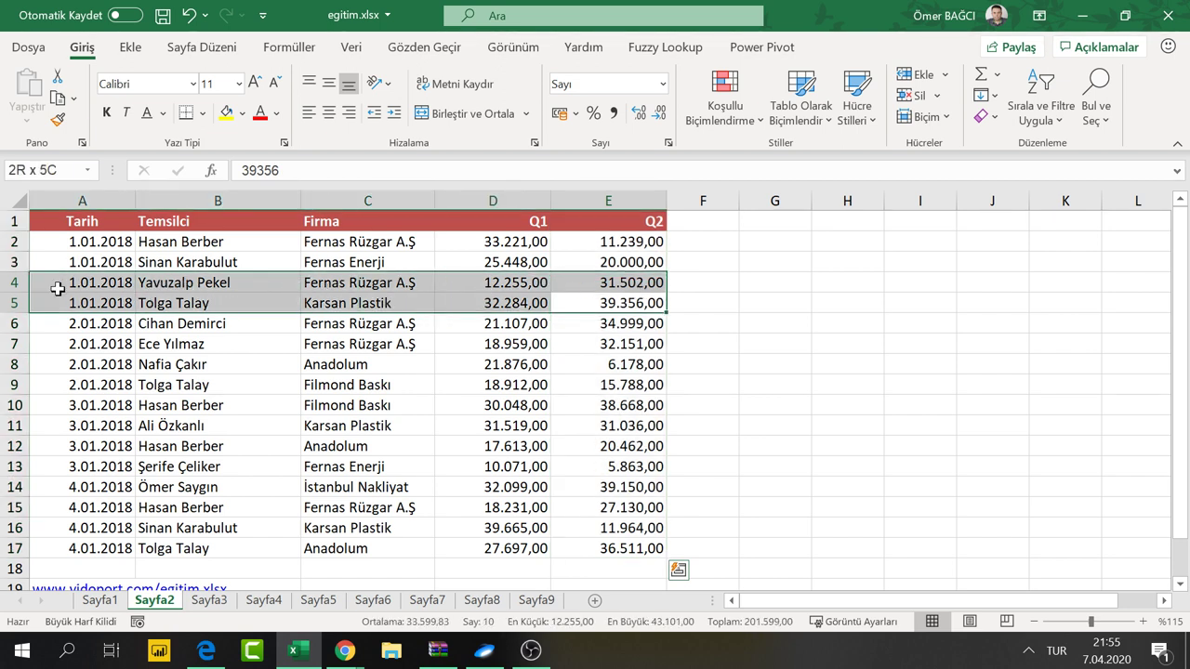
pyautogui.moveTo(82, 279); pyautogui.dragTo(632, 344)
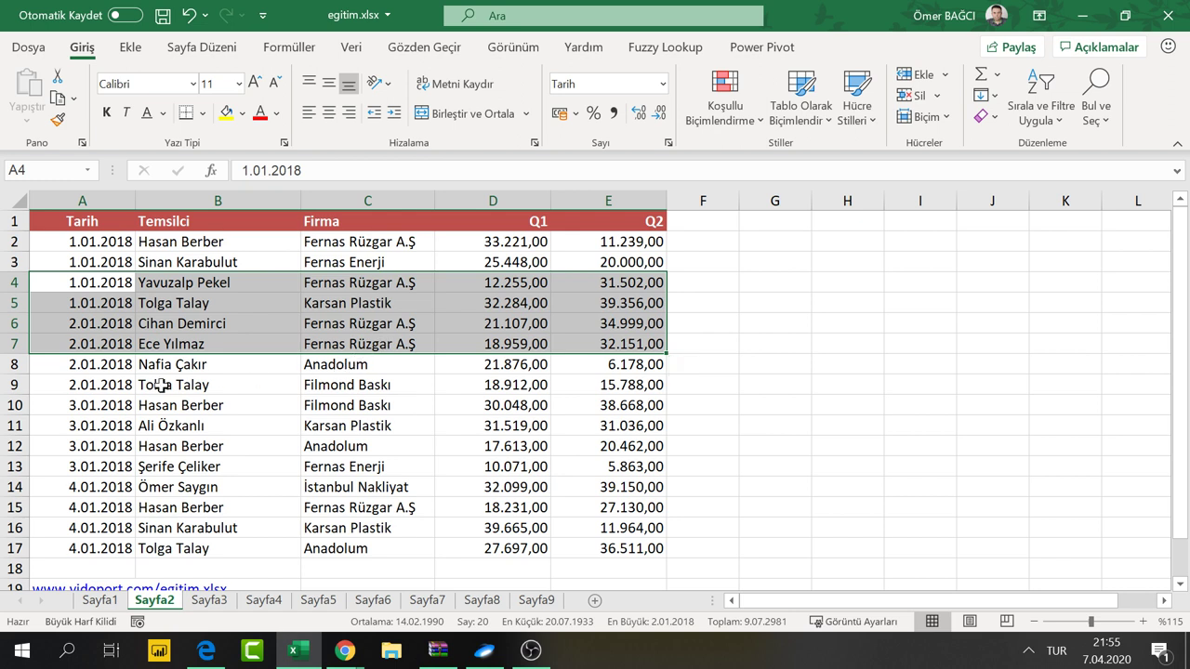
pyautogui.keyDown('ctrl'); pyautogui.moveTo(637, 406); pyautogui.dragTo(325, 410); pyautogui.keyUp('ctrl')
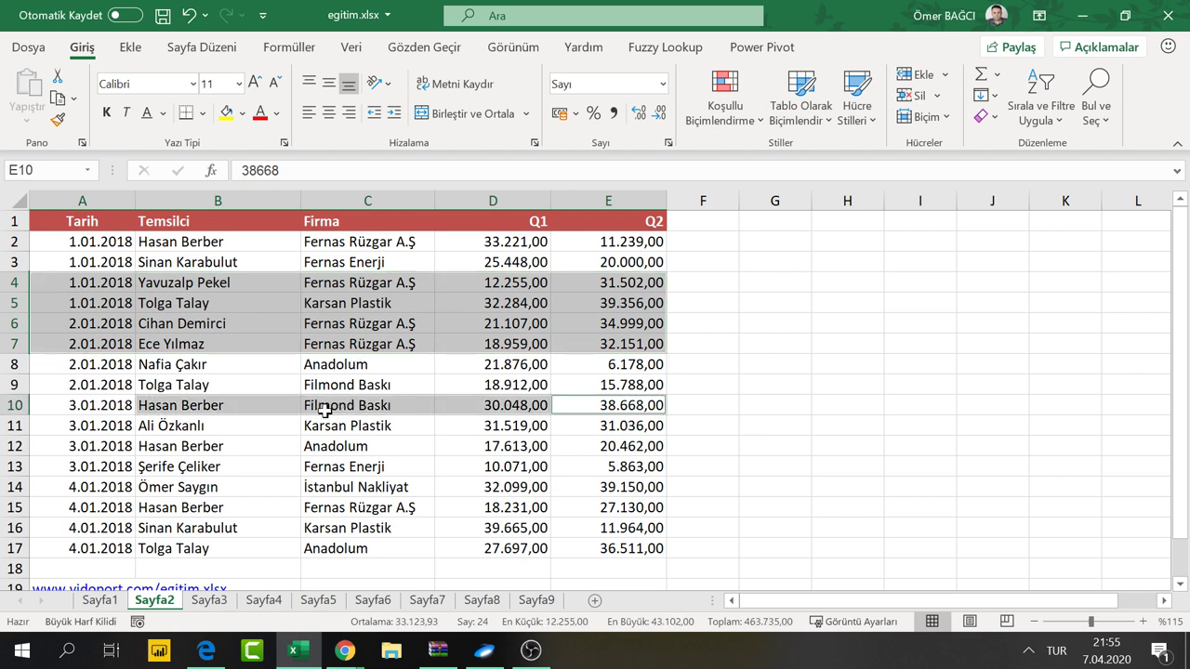
pyautogui.keyDown('ctrl'); pyautogui.moveTo(632, 487); pyautogui.dragTo(239, 492); pyautogui.keyUp('ctrl')
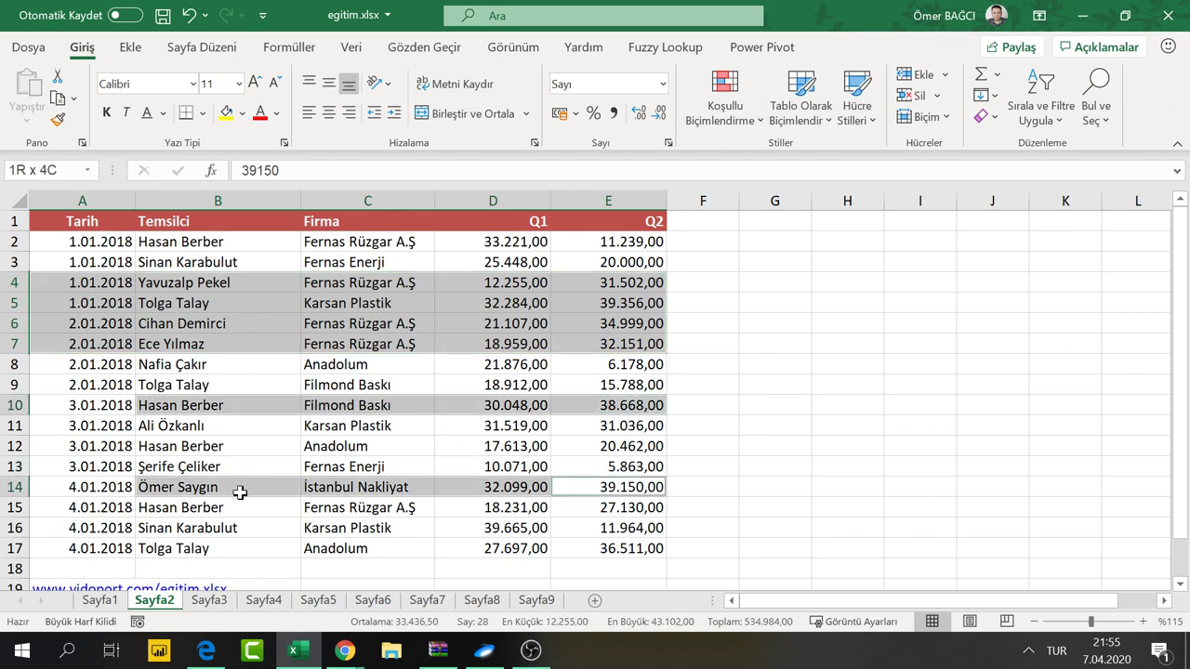
pyautogui.keyDown('ctrl'); pyautogui.moveTo(581, 547); pyautogui.dragTo(229, 554); pyautogui.keyUp('ctrl')
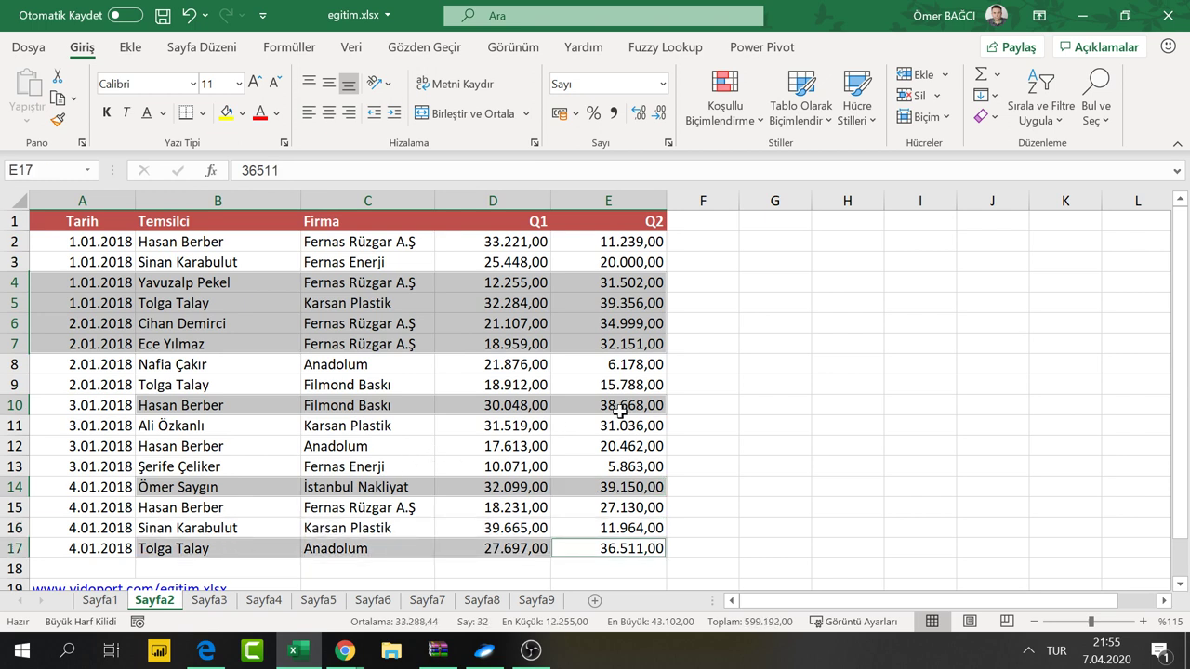
pyautogui.click(509, 320)
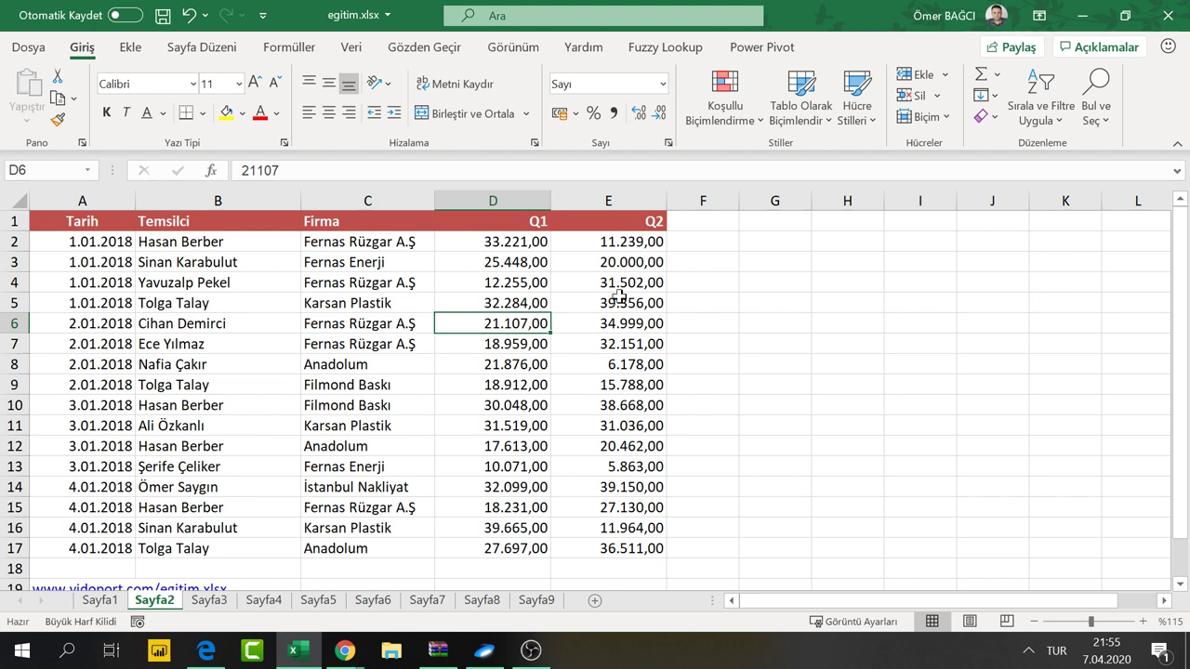
# Select the table rows A2:E17 and start a new formula-based conditional formatting rule
pyautogui.moveTo(118, 245); pyautogui.dragTo(593, 330)
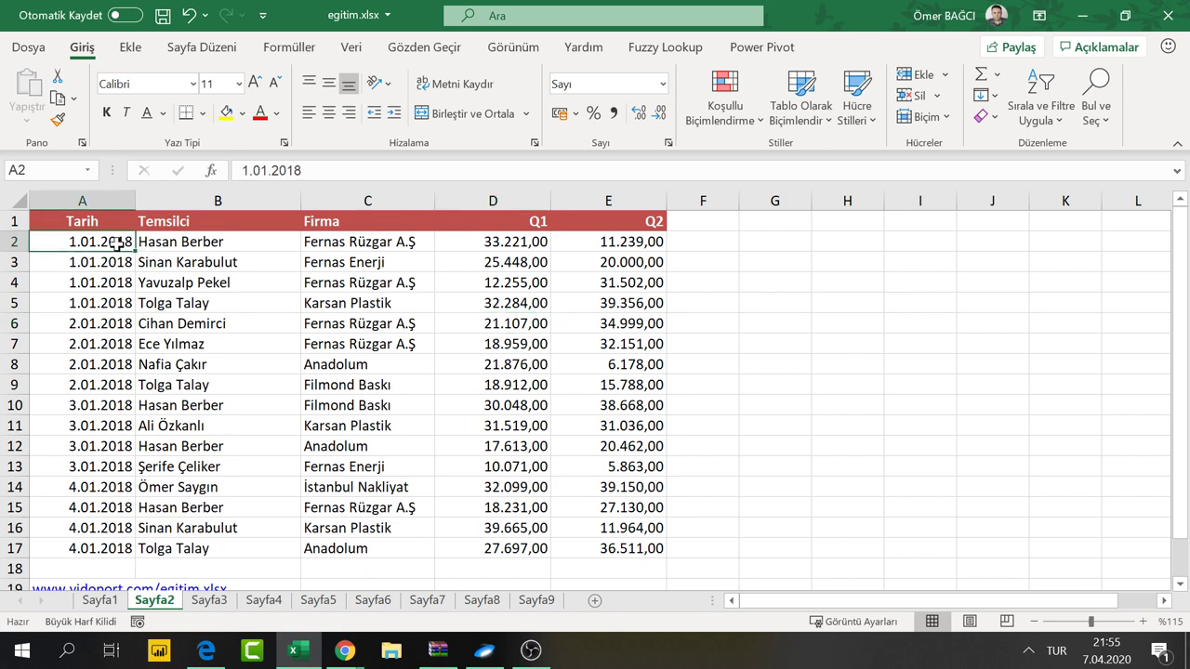
pyautogui.click(368, 221)
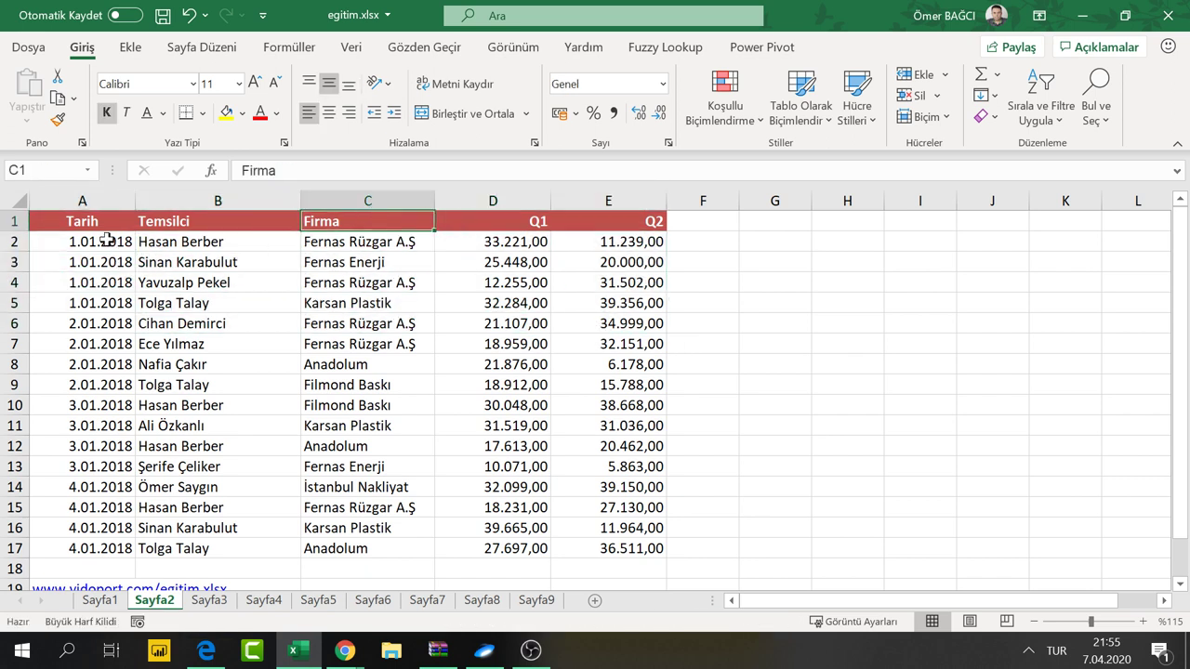
pyautogui.moveTo(82, 240)
pyautogui.mouseDown()
pyautogui.moveTo(593, 324)
pyautogui.moveTo(588, 549)
pyautogui.mouseUp()
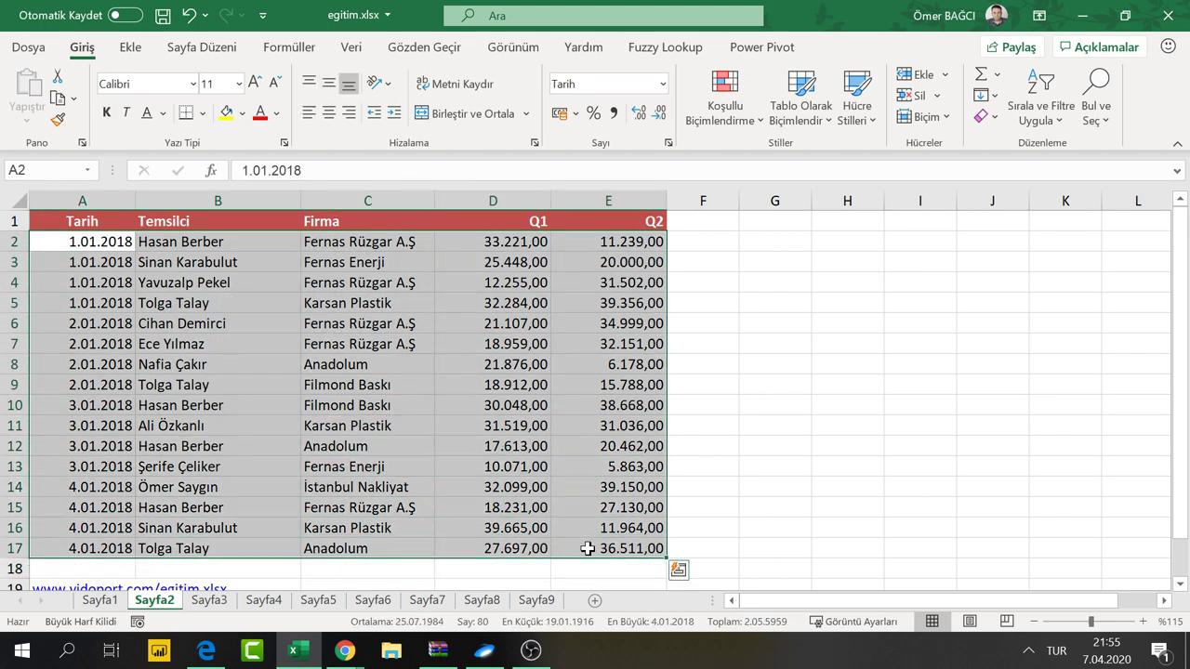
pyautogui.click(731, 116)
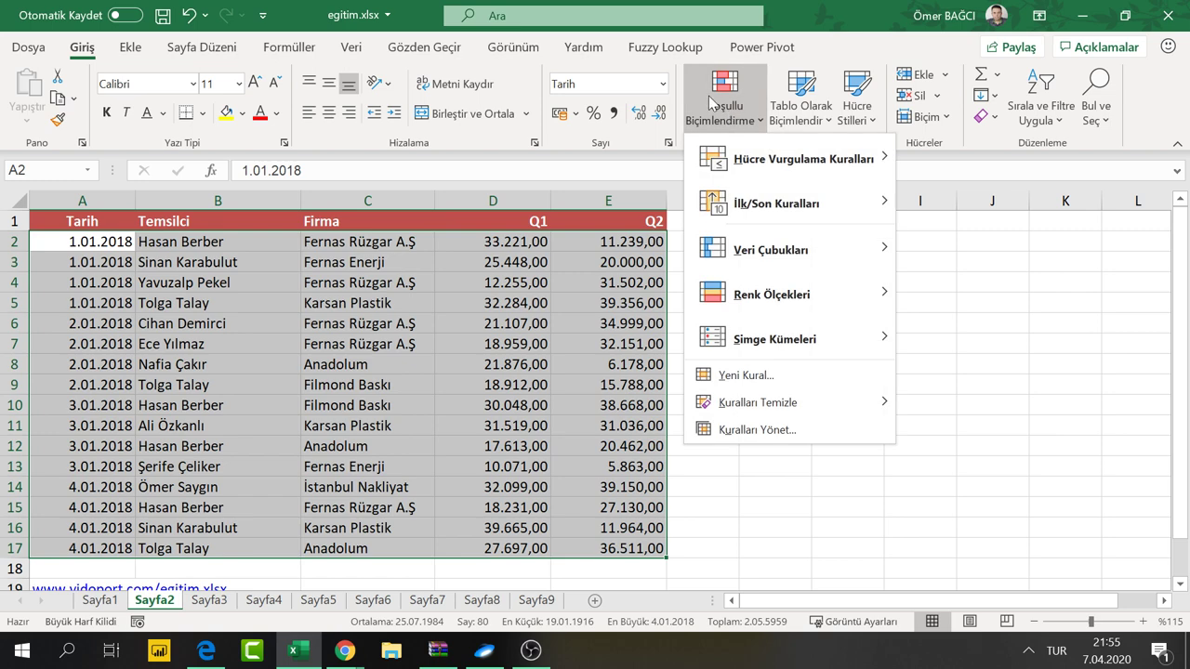
pyautogui.click(764, 378)
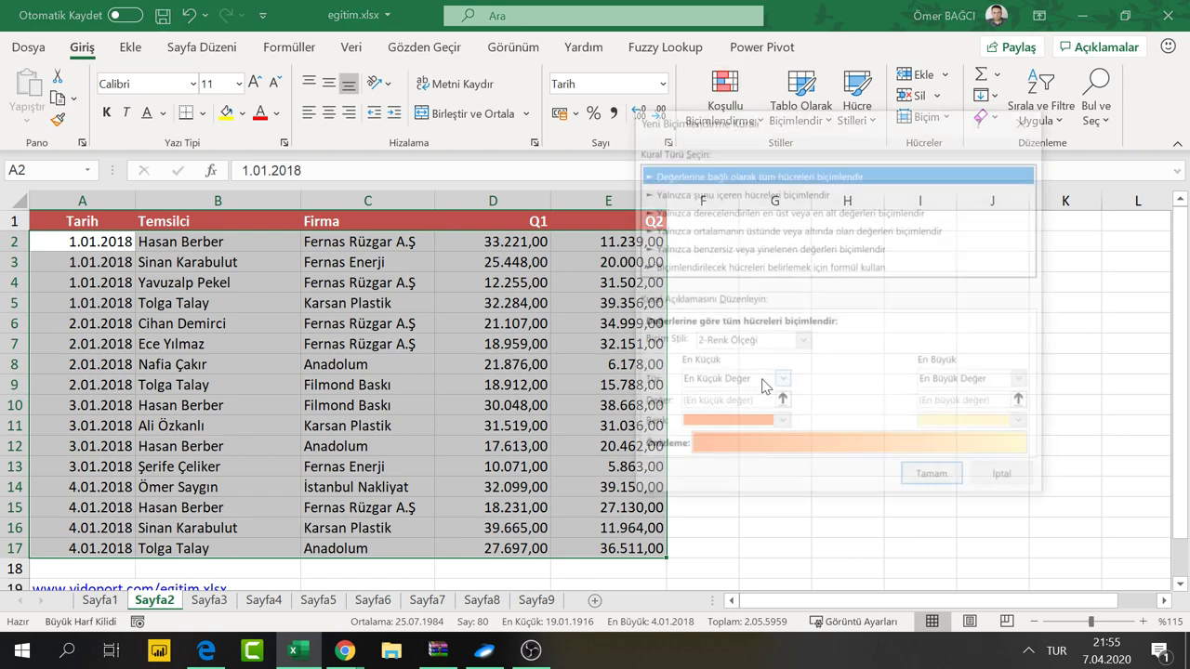
pyautogui.moveTo(811, 119)
pyautogui.mouseDown()
pyautogui.moveTo(916, 117)
pyautogui.moveTo(902, 84)
pyautogui.mouseUp()
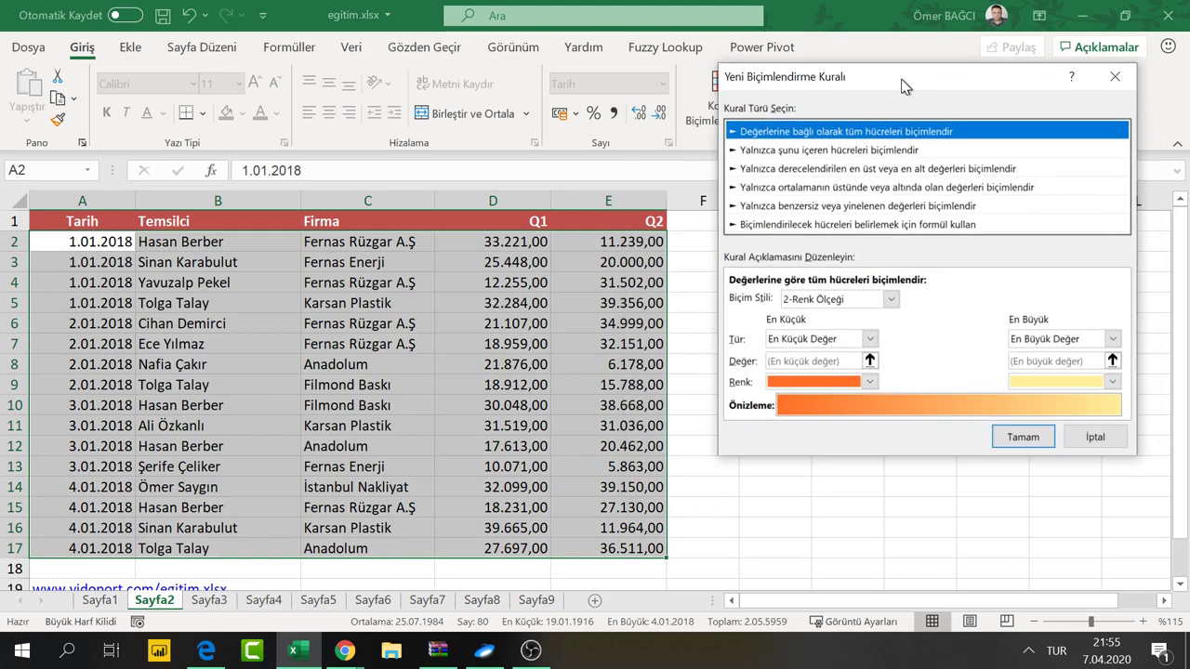
pyautogui.click(853, 226)
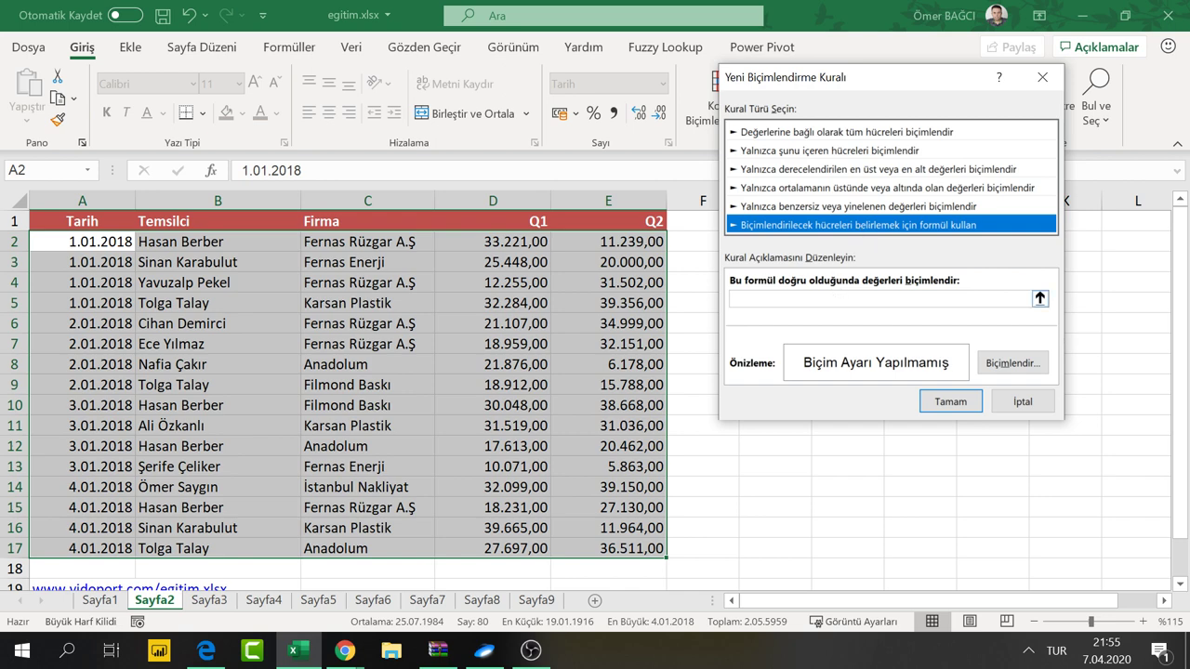
# Enter the formula =$E2>=30000 and give matching rows a light blue fill
pyautogui.click(731, 298)
pyautogui.write('=$e2>=')
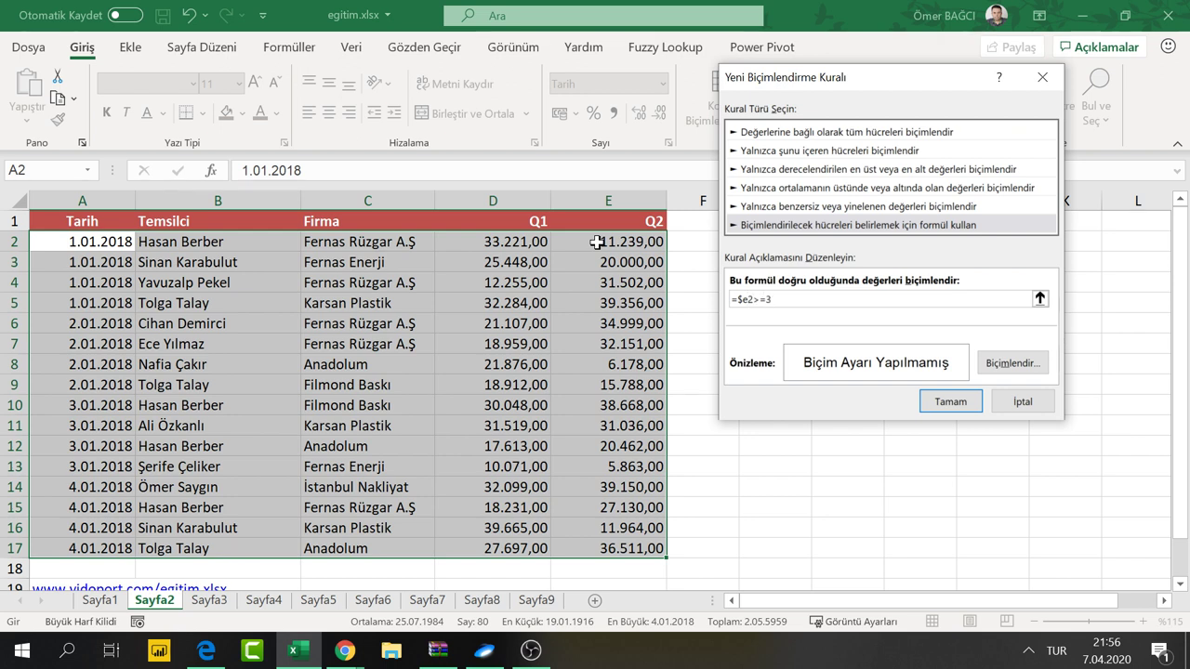
pyautogui.write('30000')
pyautogui.click(1001, 366)
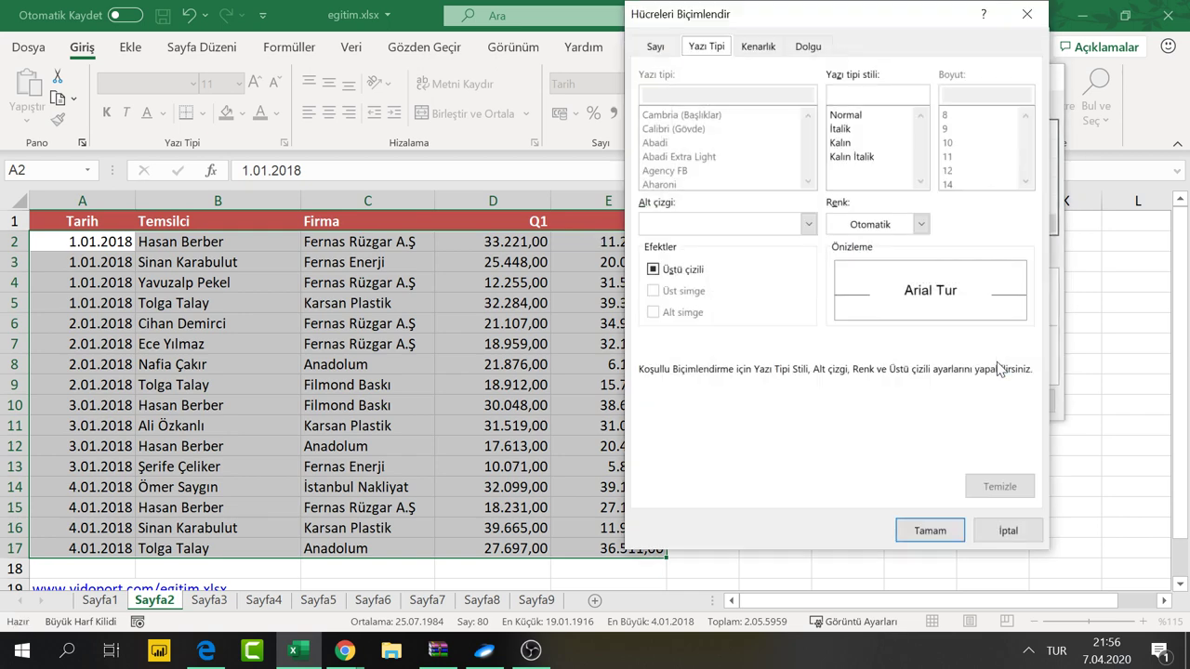
pyautogui.click(808, 46)
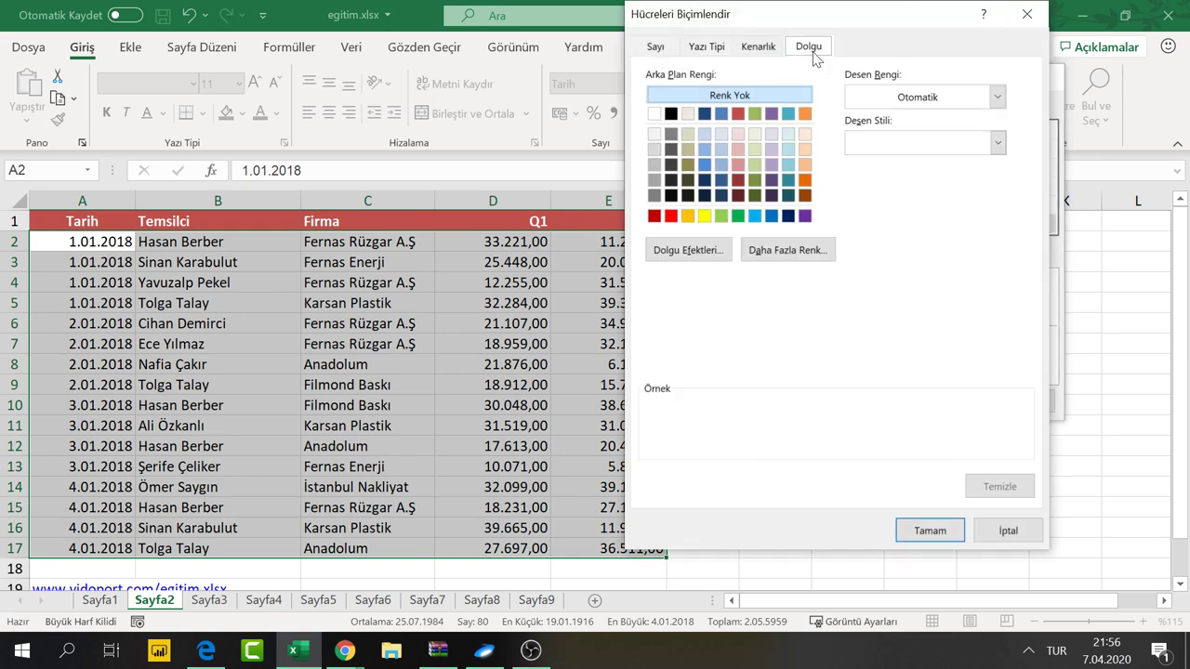
pyautogui.click(788, 148)
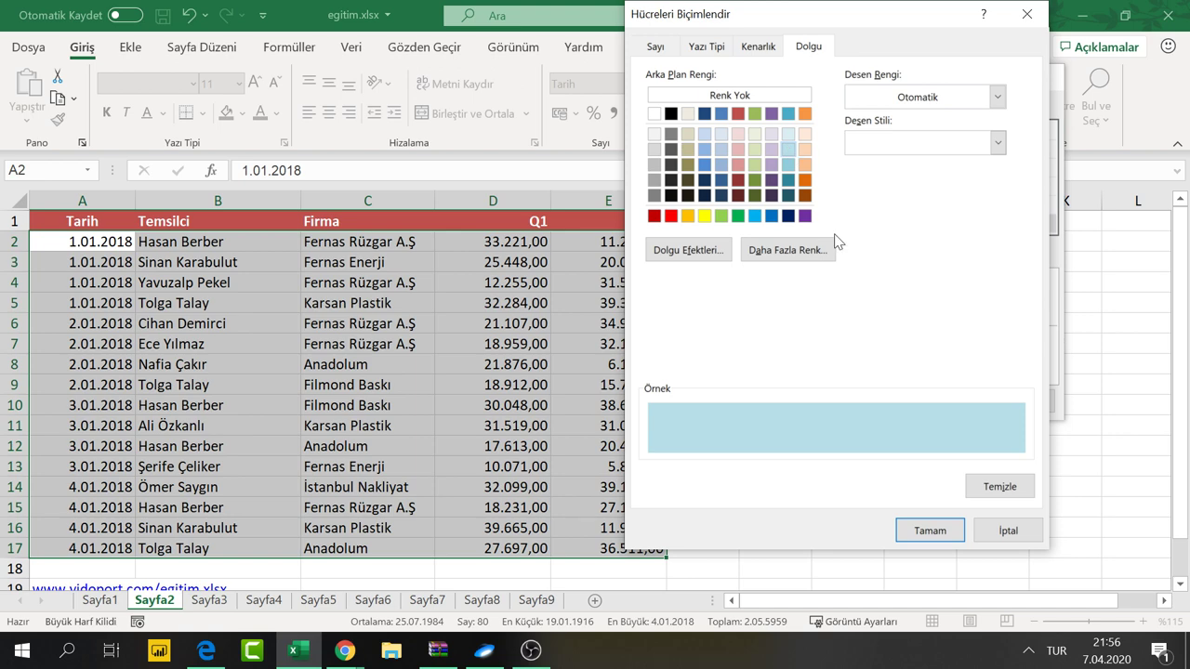
pyautogui.click(935, 536)
pyautogui.click(950, 402)
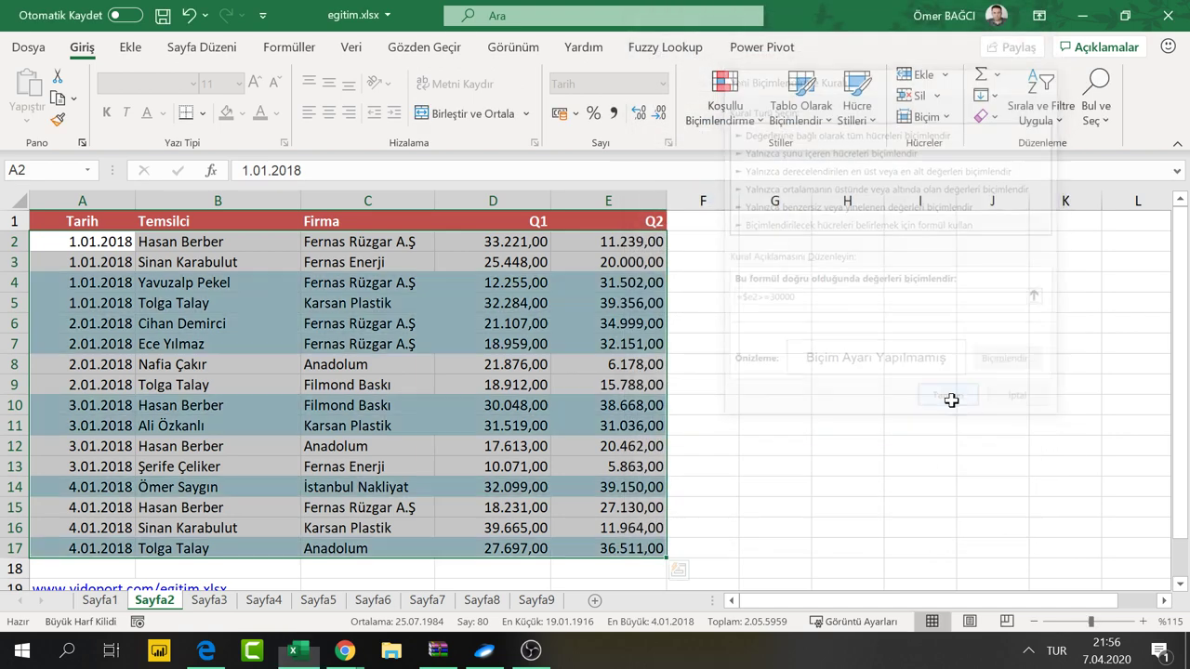
# Check Q2 values in rows 4–12 against the light blue shading, such as 34999 in row 6
pyautogui.click(603, 297)
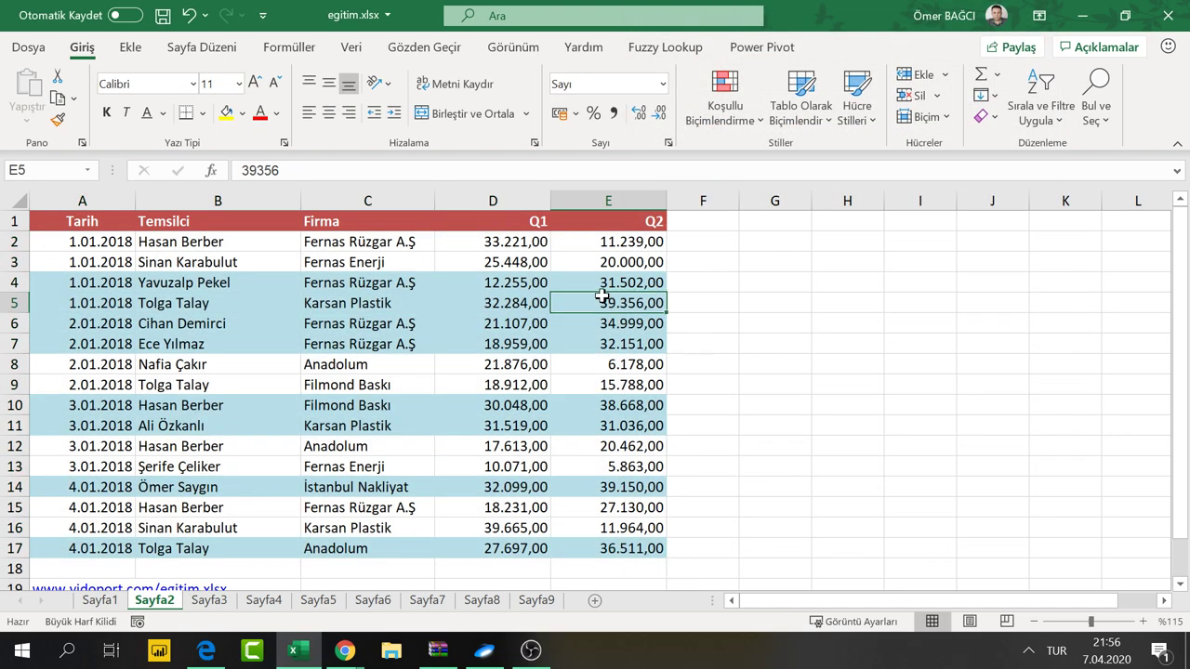
pyautogui.click(608, 325)
pyautogui.click(605, 400)
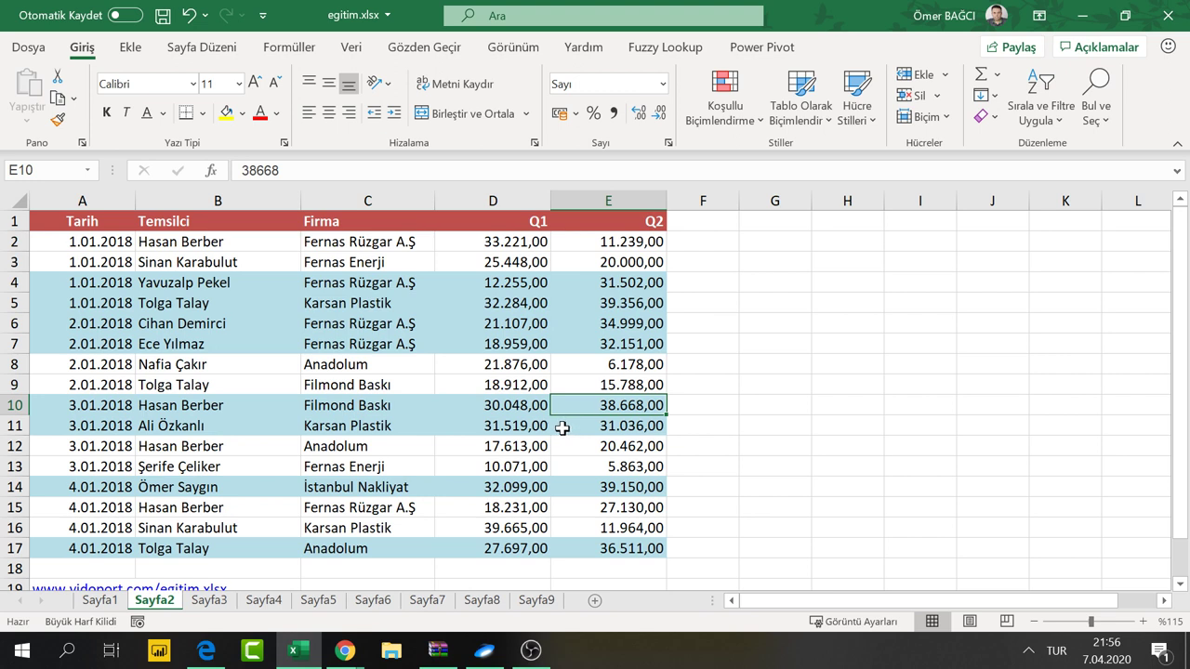
pyautogui.click(503, 381)
pyautogui.click(620, 281)
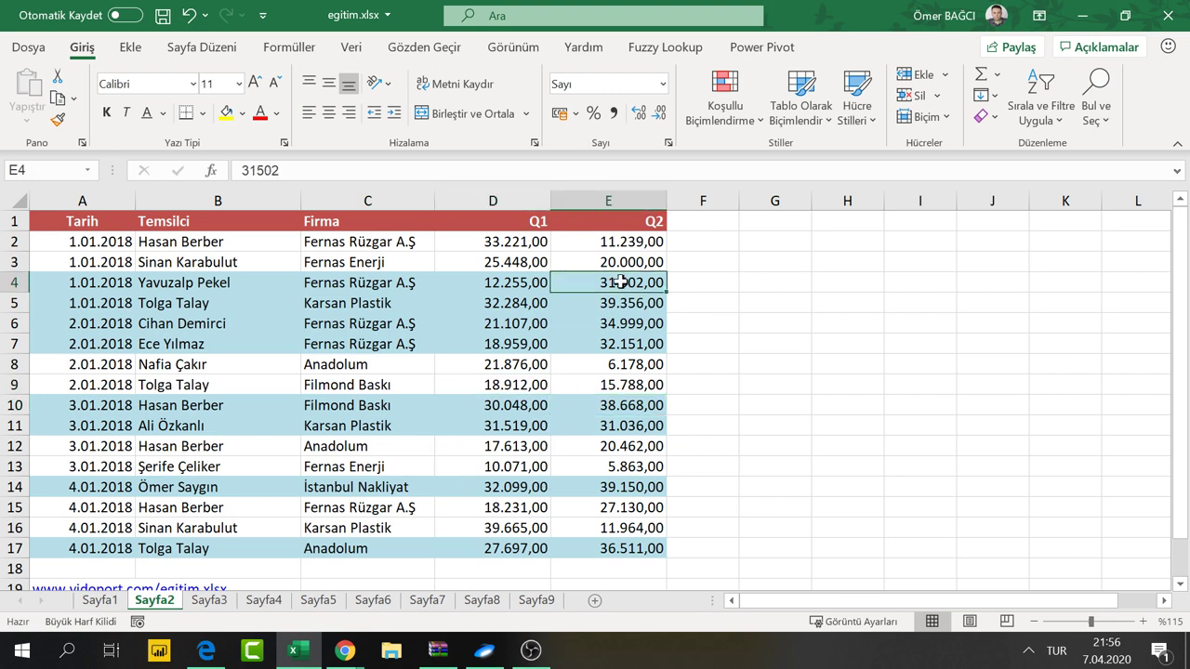
pyautogui.click(612, 361)
pyautogui.click(618, 444)
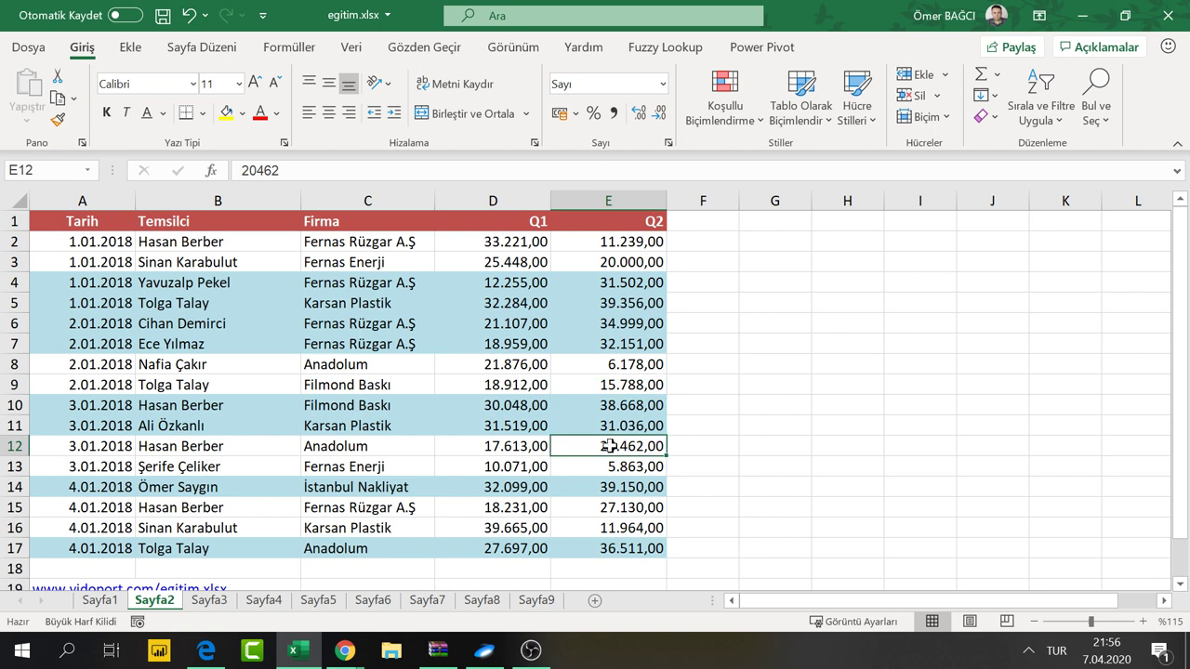
pyautogui.click(618, 314)
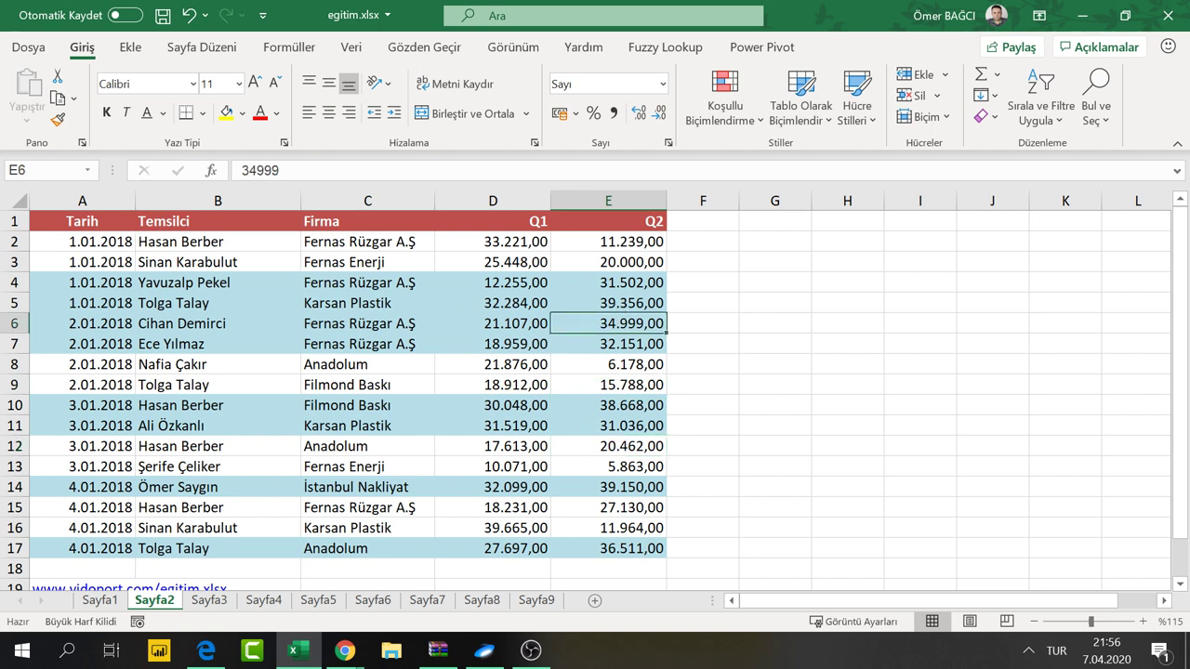
# Clear all conditional formatting rules from the entire sheet, leaving D4 selected
pyautogui.click(725, 97)
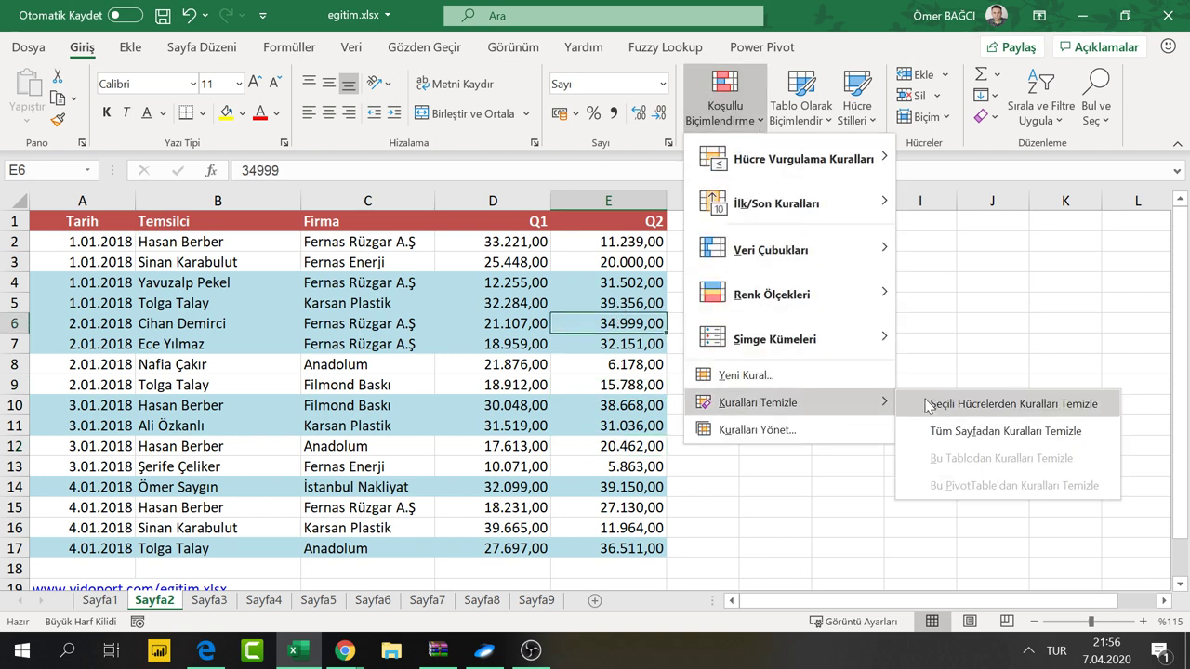
pyautogui.click(956, 429)
pyautogui.click(451, 282)
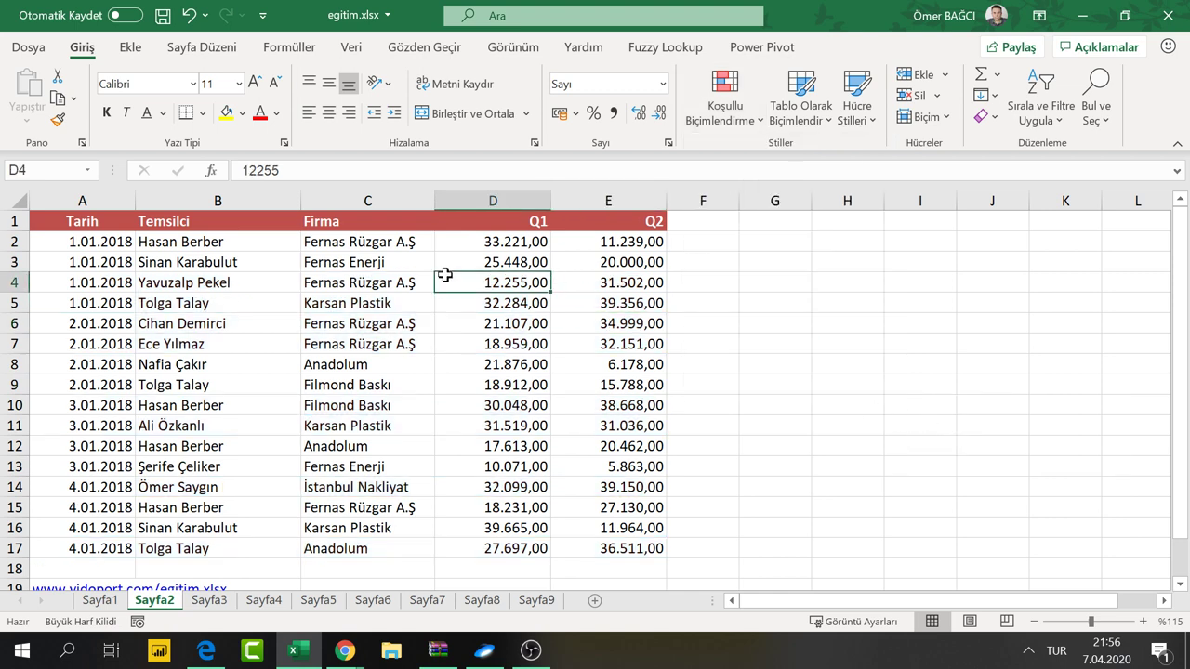
# On Sayfa8, delete column E holding the green dots
pyautogui.click(476, 609)
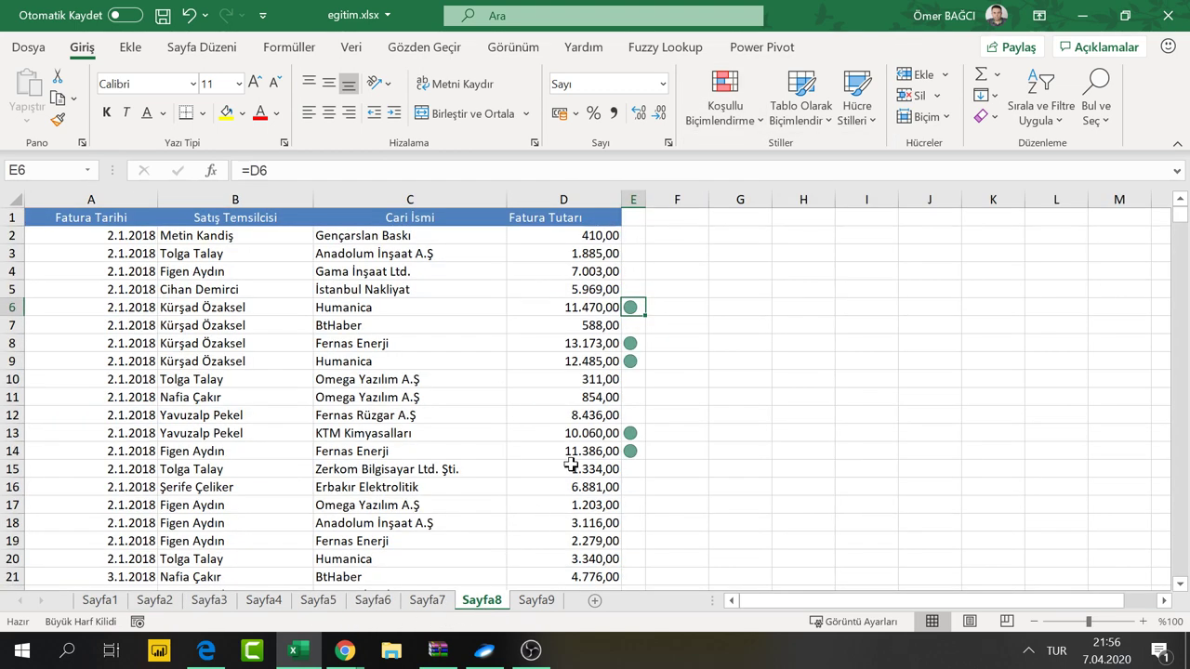
pyautogui.rightClick(633, 199)
pyautogui.click(678, 390)
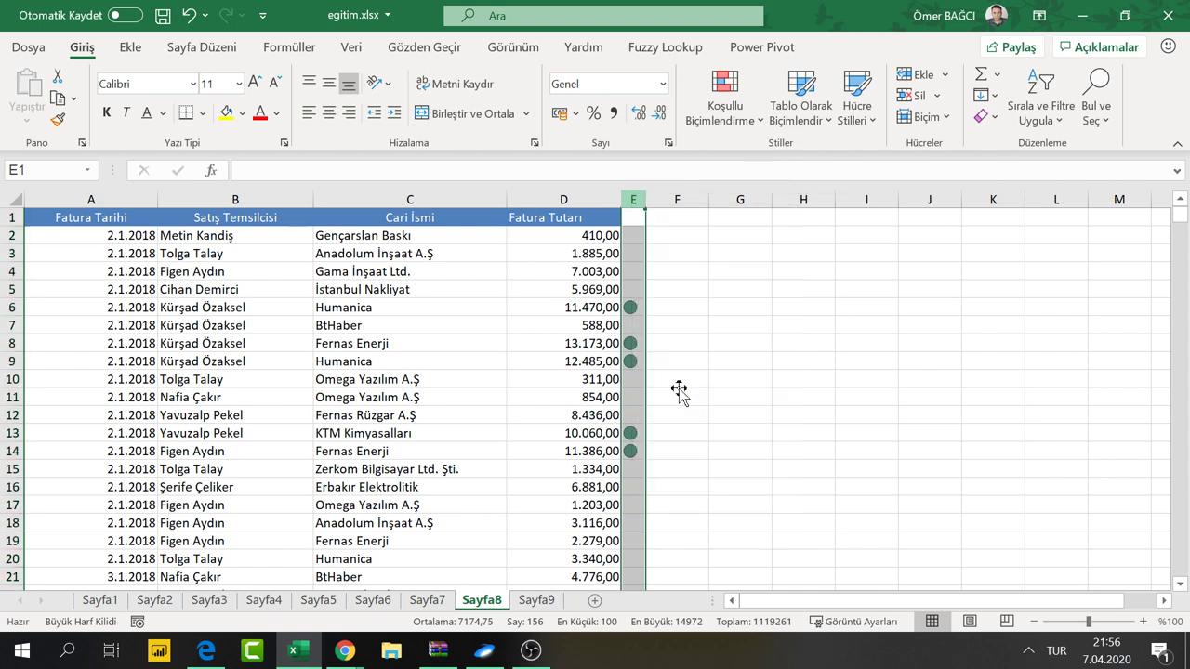
# Select the invoice data A2:D157 using Ctrl+Shift+Right and Ctrl+Shift+Down from A2
pyautogui.click(575, 374)
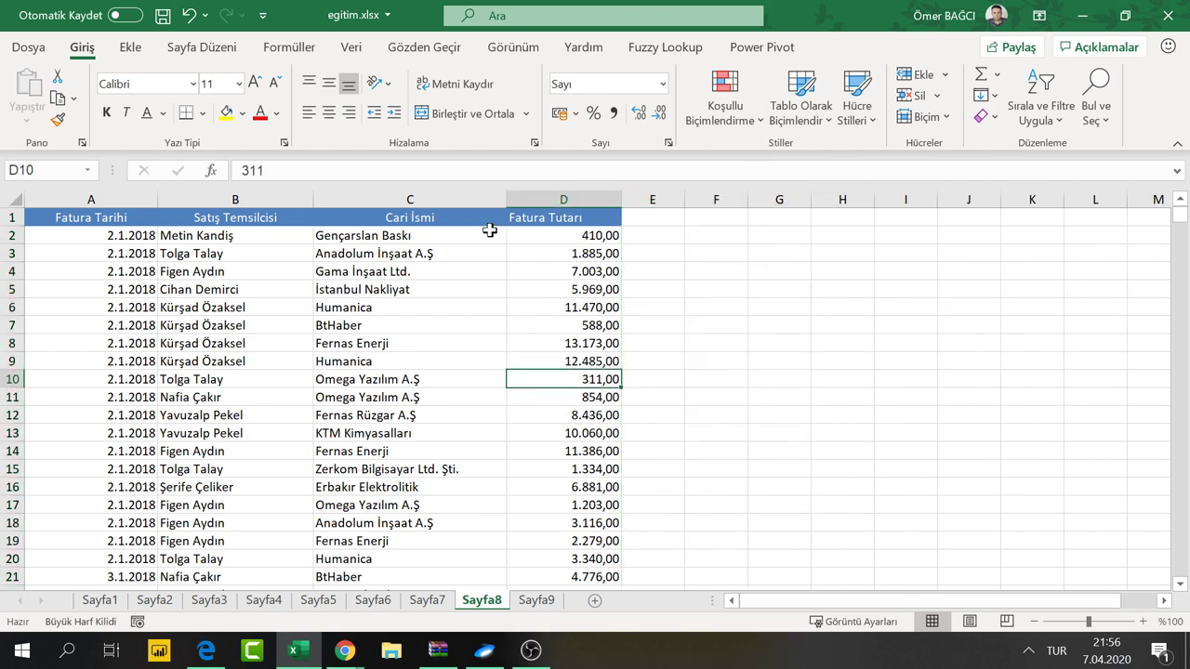
pyautogui.moveTo(576, 433); pyautogui.dragTo(232, 433)
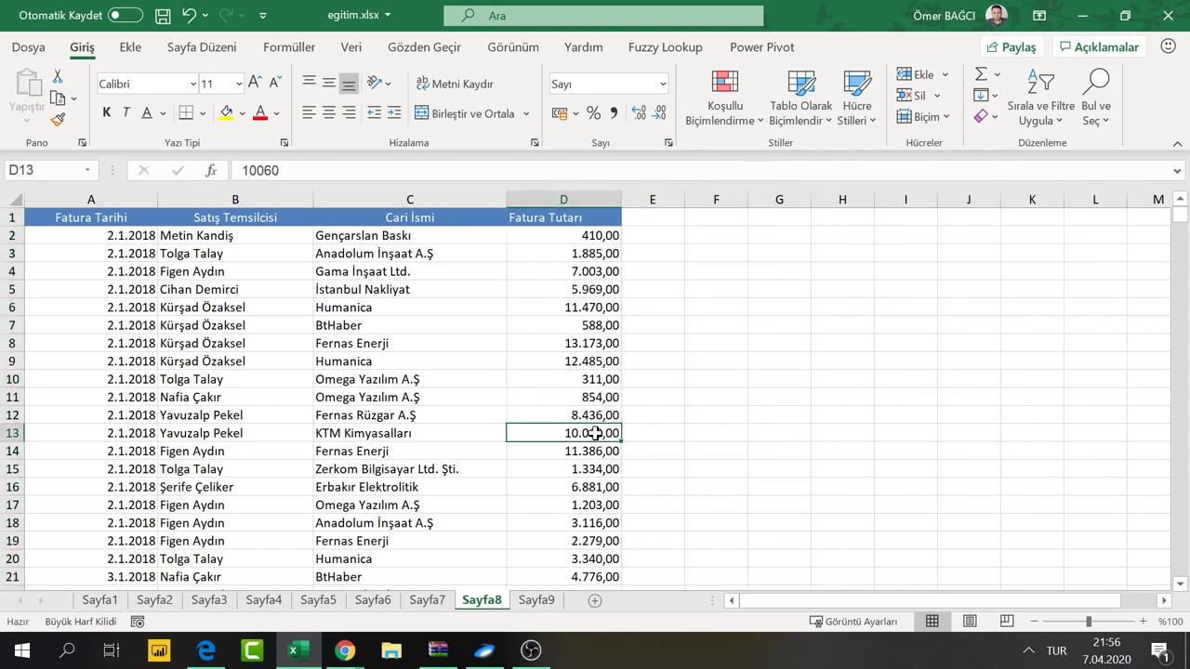
pyautogui.click(629, 487)
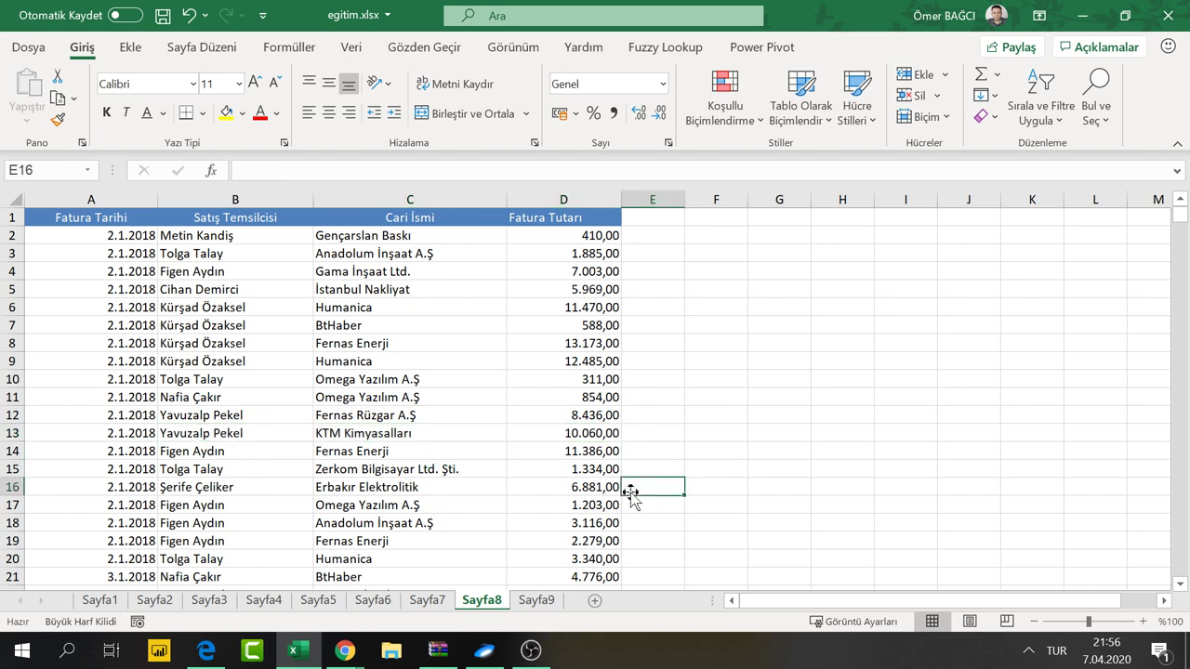
pyautogui.click(60, 232)
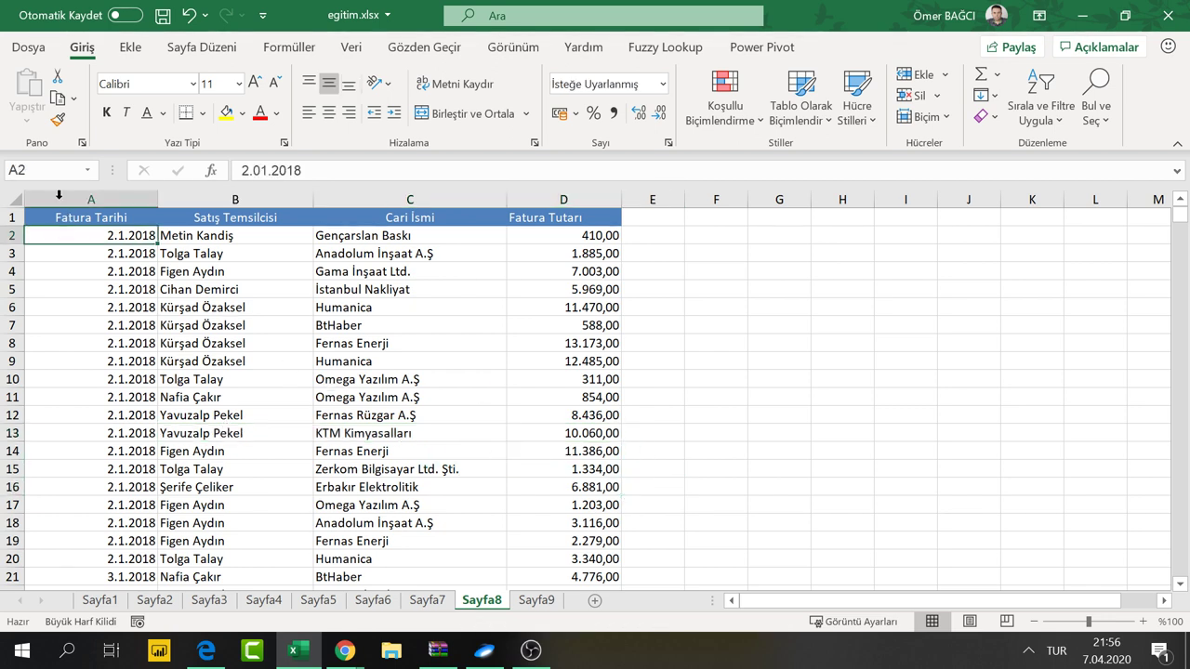
pyautogui.click(46, 214)
pyautogui.click(59, 237)
pyautogui.hotkey('ctrl', 'shift', 'Right')
pyautogui.hotkey('ctrl', 'shift', 'Down')
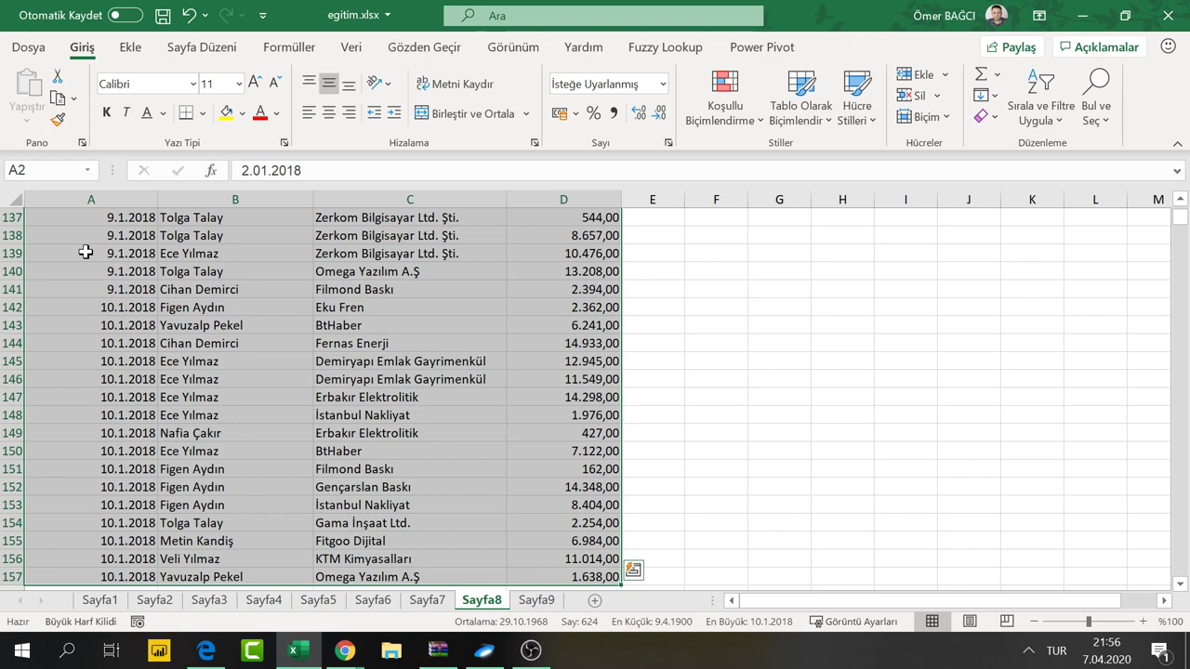
pyautogui.scroll(20, 85, 252)
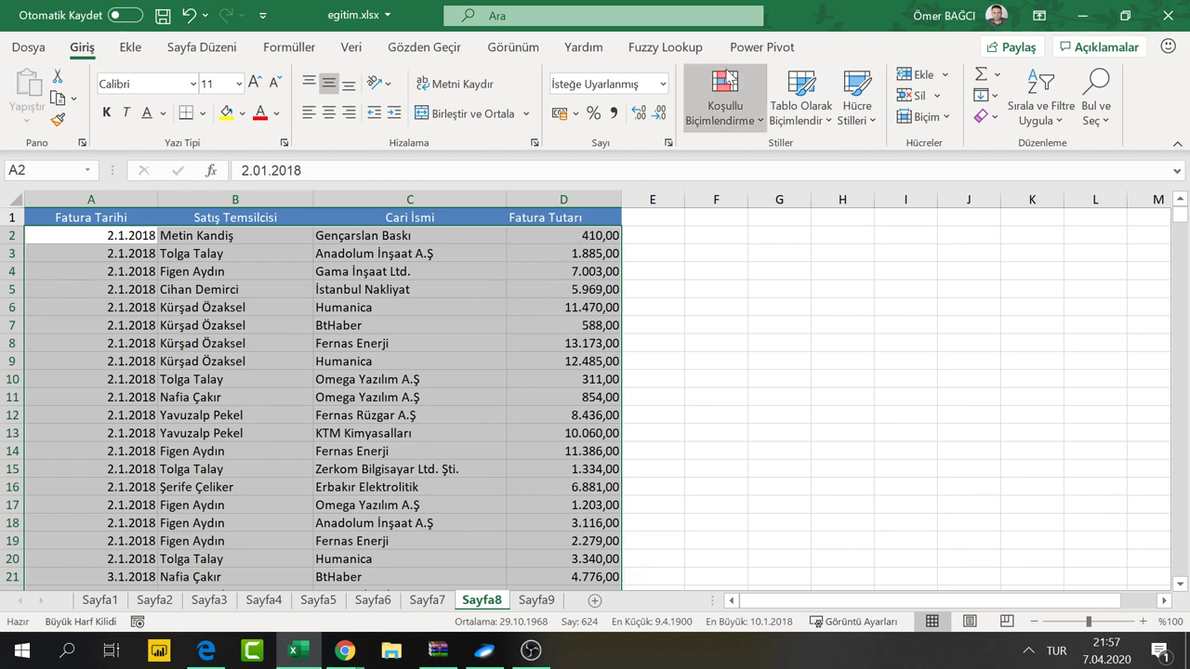
# Start a new formula rule on the invoice data with =$D2>=10000
pyautogui.click(725, 100)
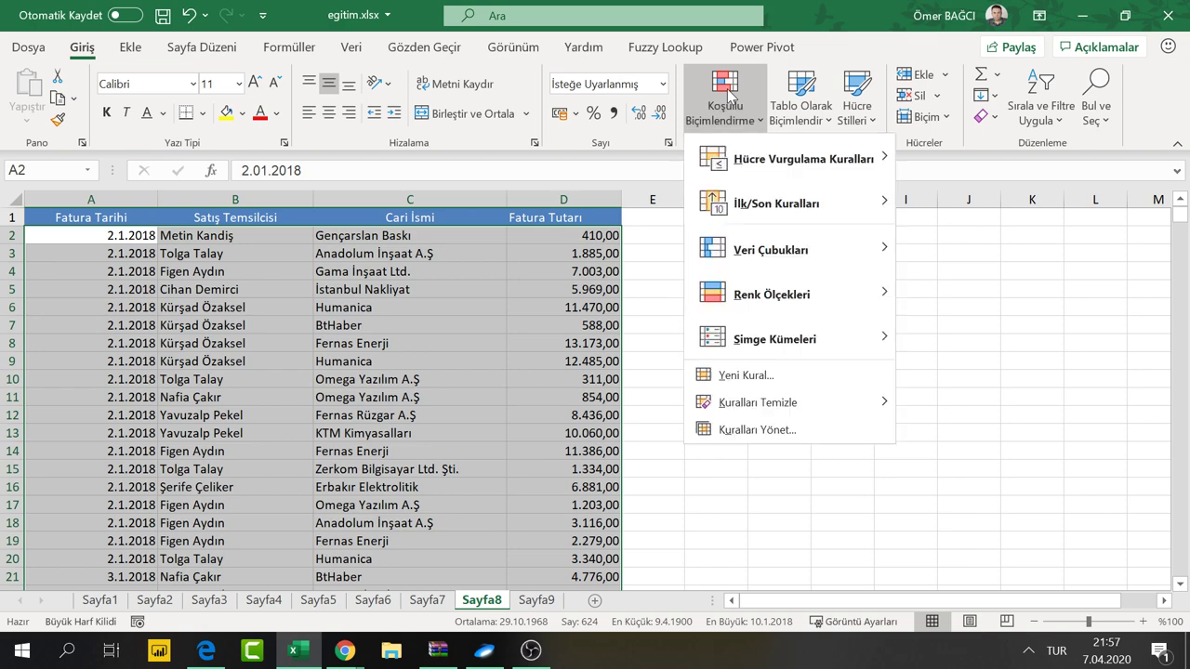
pyautogui.click(776, 375)
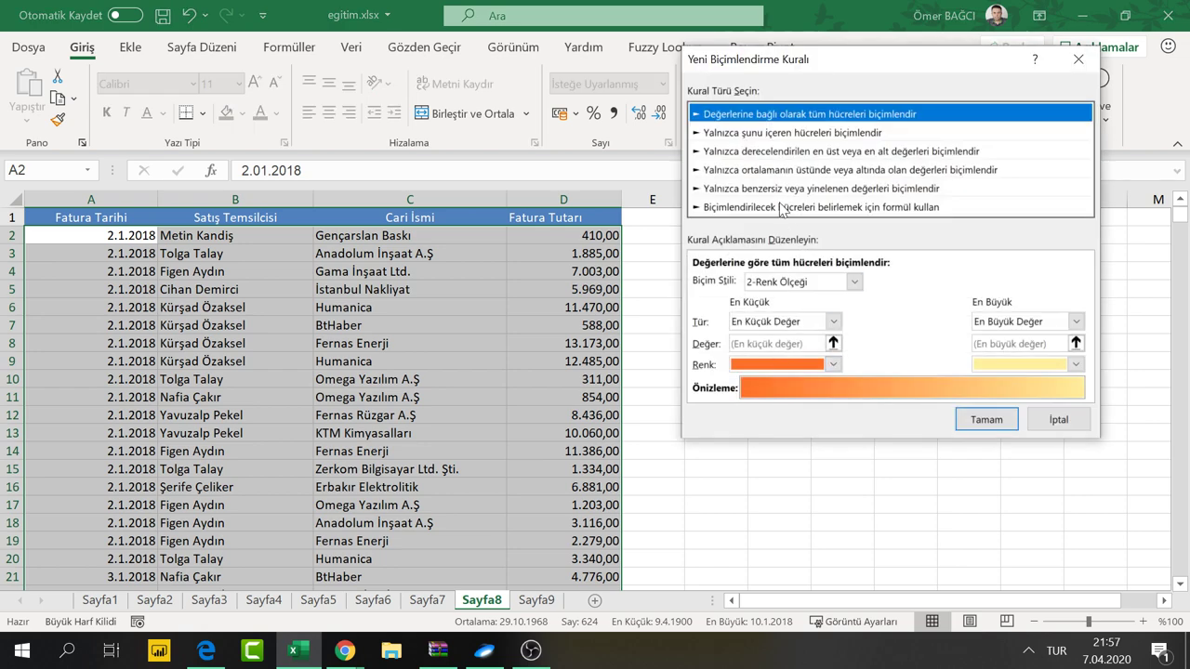
pyautogui.click(781, 208)
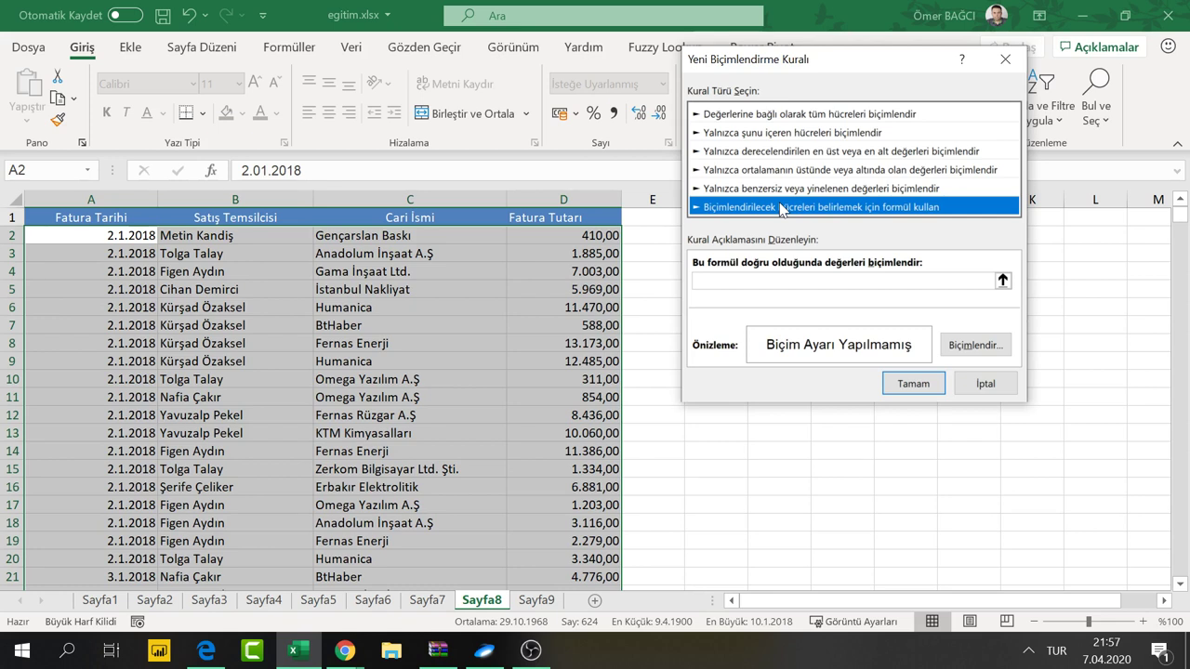
pyautogui.click(744, 280)
pyautogui.write('=$D2>=10000')
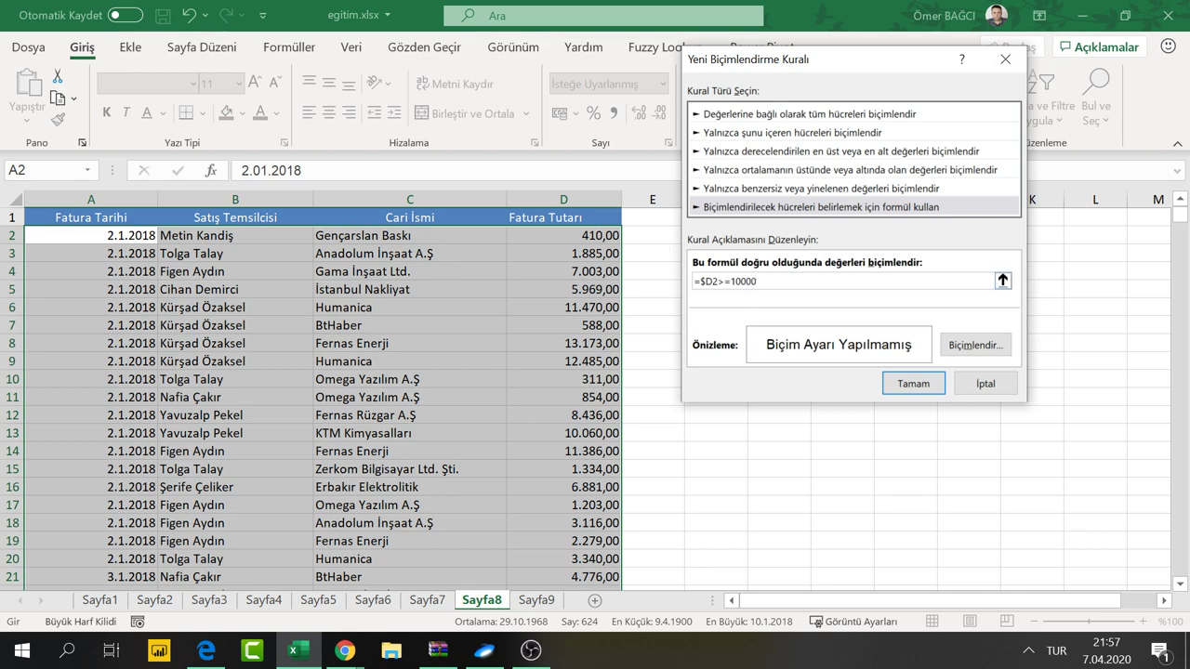
# Give matching invoice rows a light blue fill, apply the rule, and review the shaded rows
pyautogui.click(995, 344)
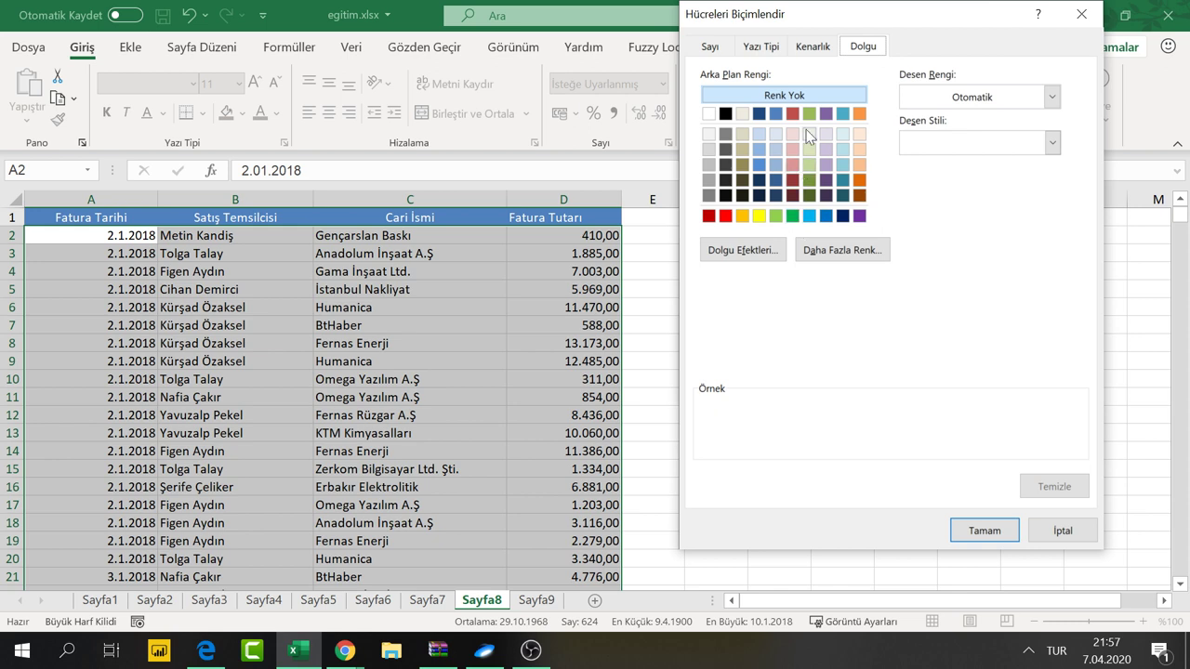
pyautogui.click(841, 135)
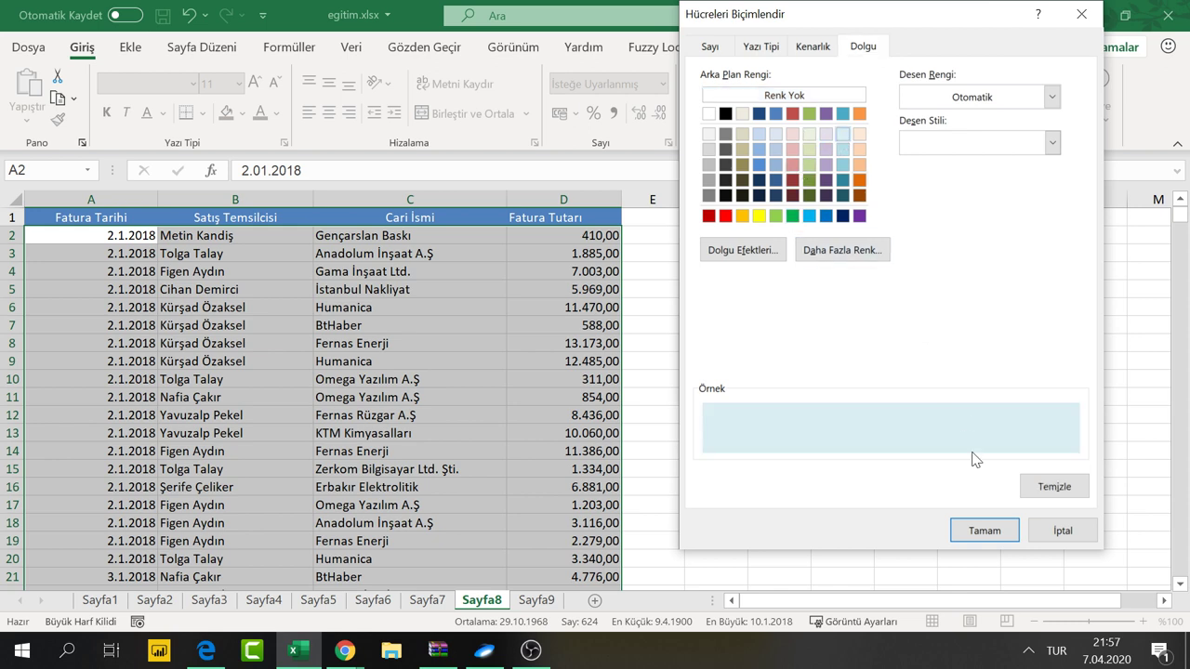
pyautogui.click(986, 531)
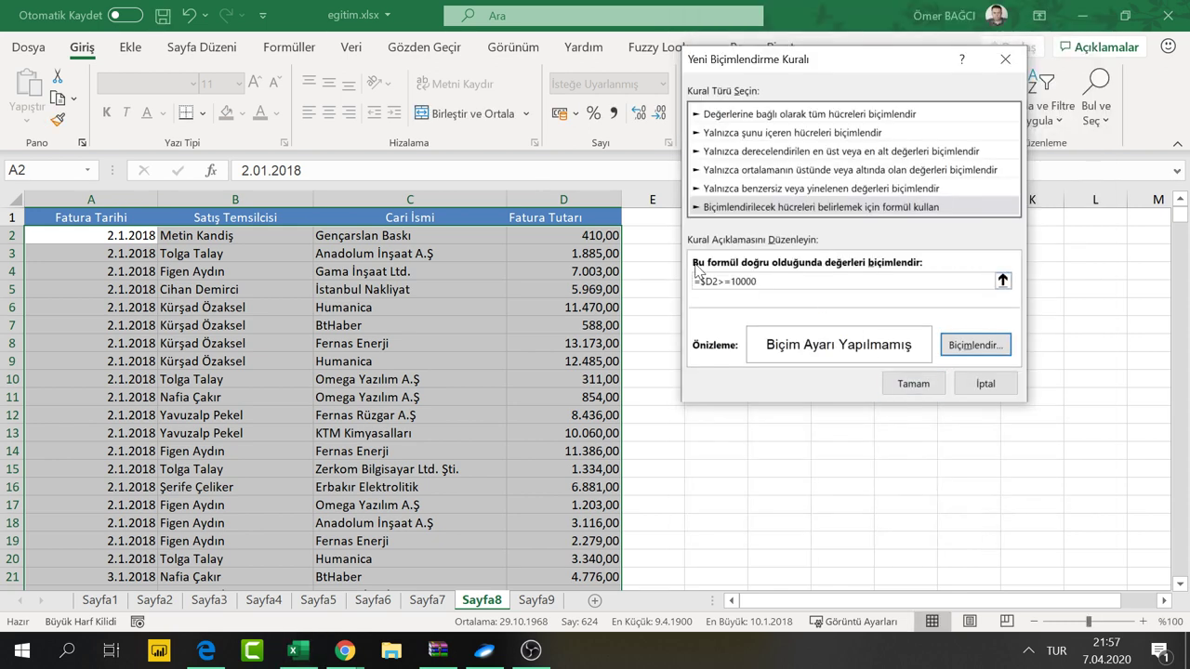
pyautogui.click(913, 384)
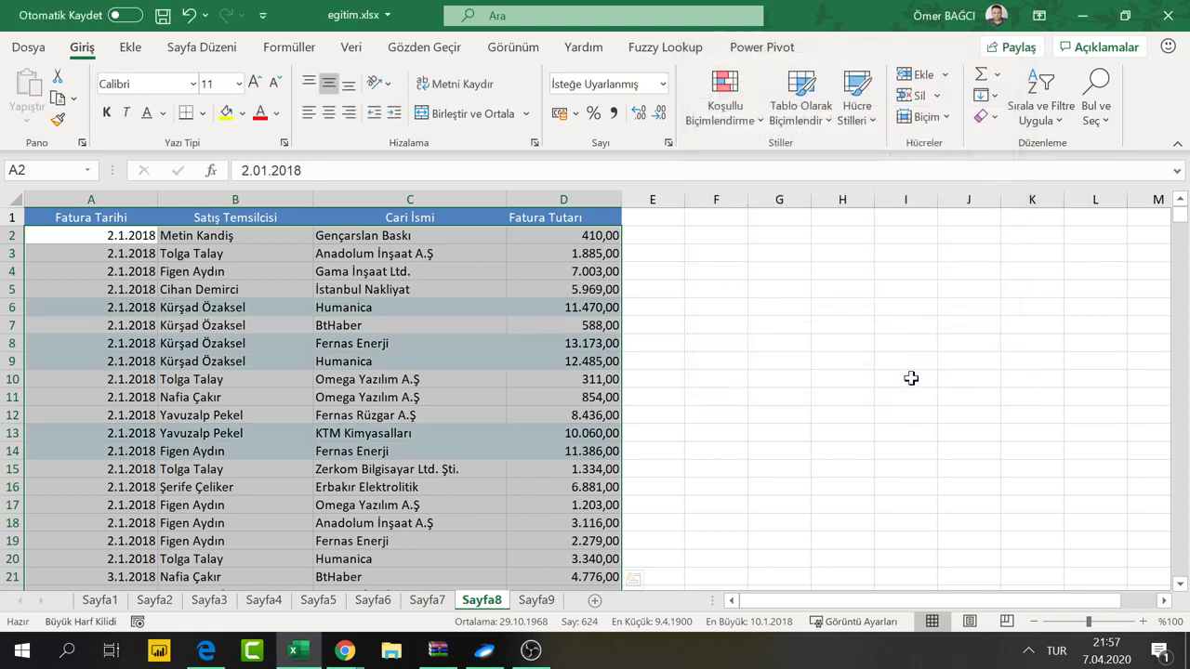
pyautogui.scroll(-4, 580, 441)
pyautogui.scroll(-4, 579, 441)
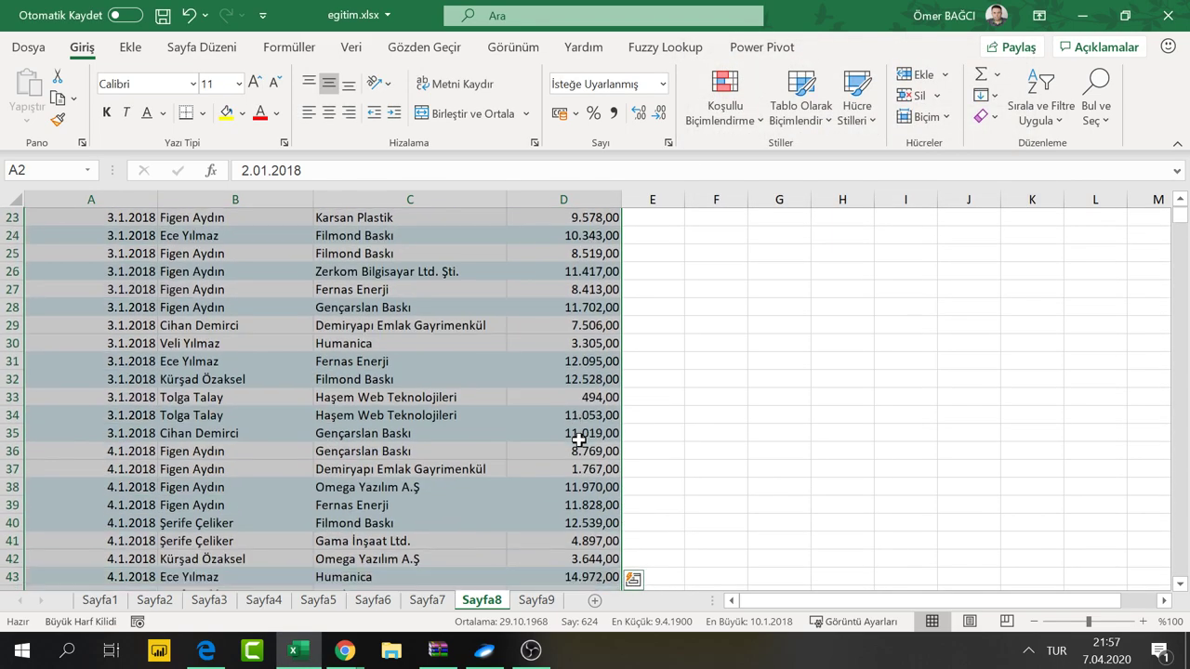
pyautogui.scroll(-1, 558, 456)
pyautogui.scroll(-6, 549, 468)
pyautogui.scroll(-4, 553, 437)
pyautogui.scroll(-1, 553, 437)
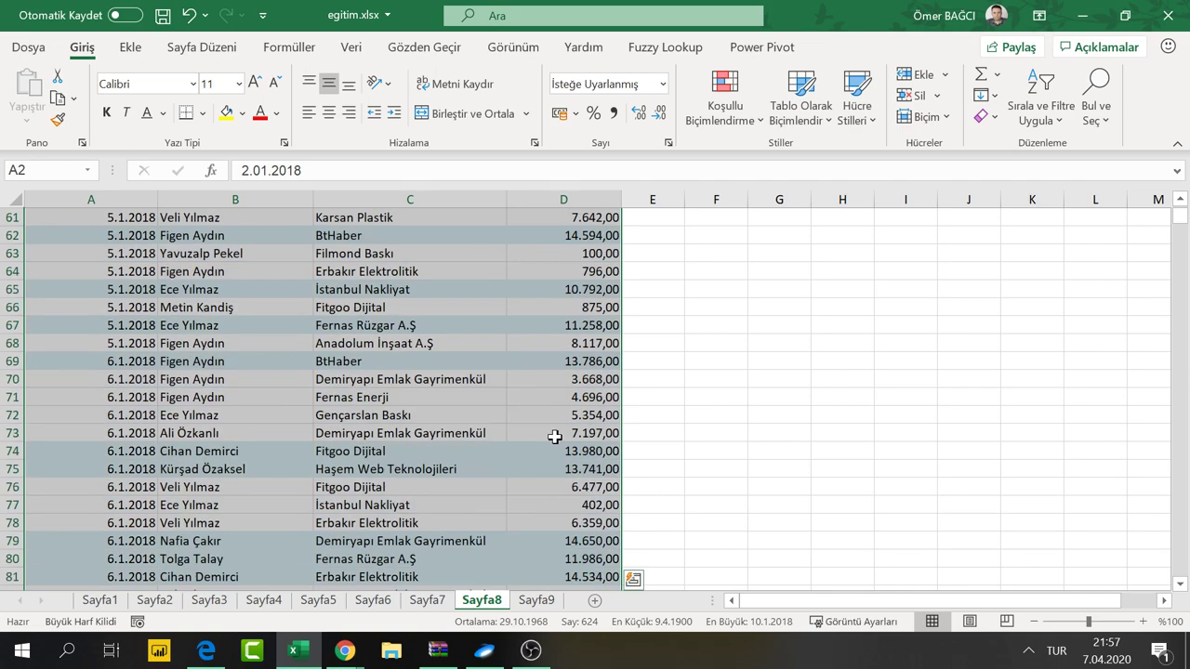
pyautogui.scroll(5, 555, 437)
pyautogui.scroll(5, 554, 437)
pyautogui.scroll(9, 545, 430)
pyautogui.scroll(1, 545, 419)
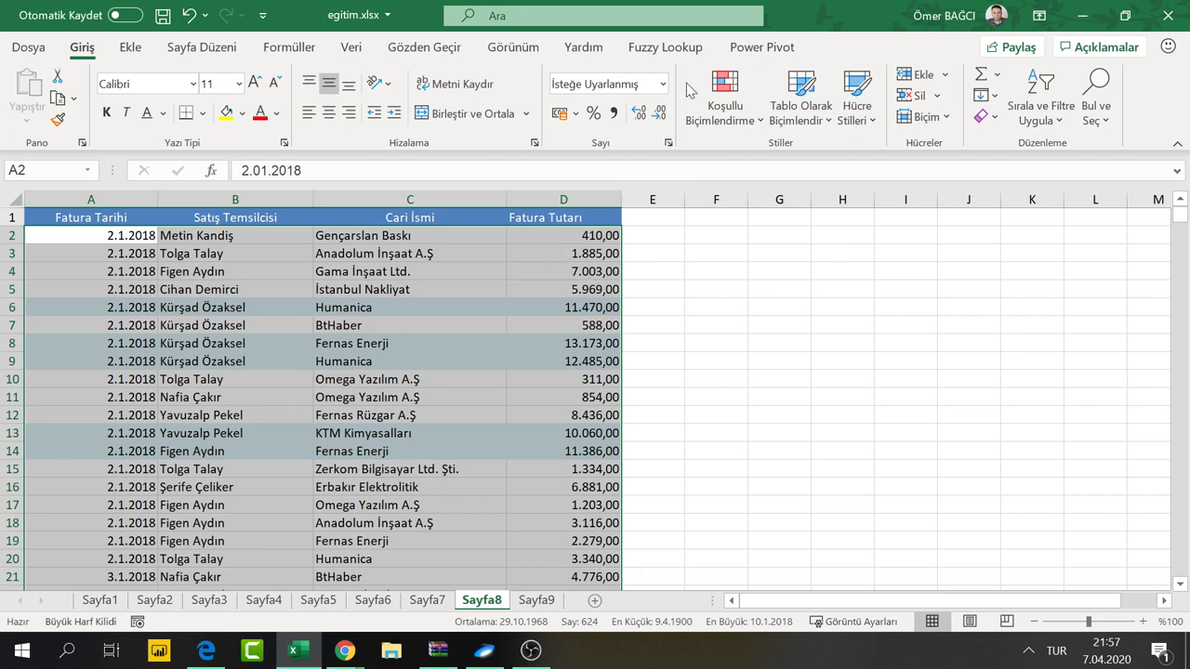
# Clear the sheet's highlighting rules and enter 0 in amount cells D4, D7, D12 and D15
pyautogui.click(724, 93)
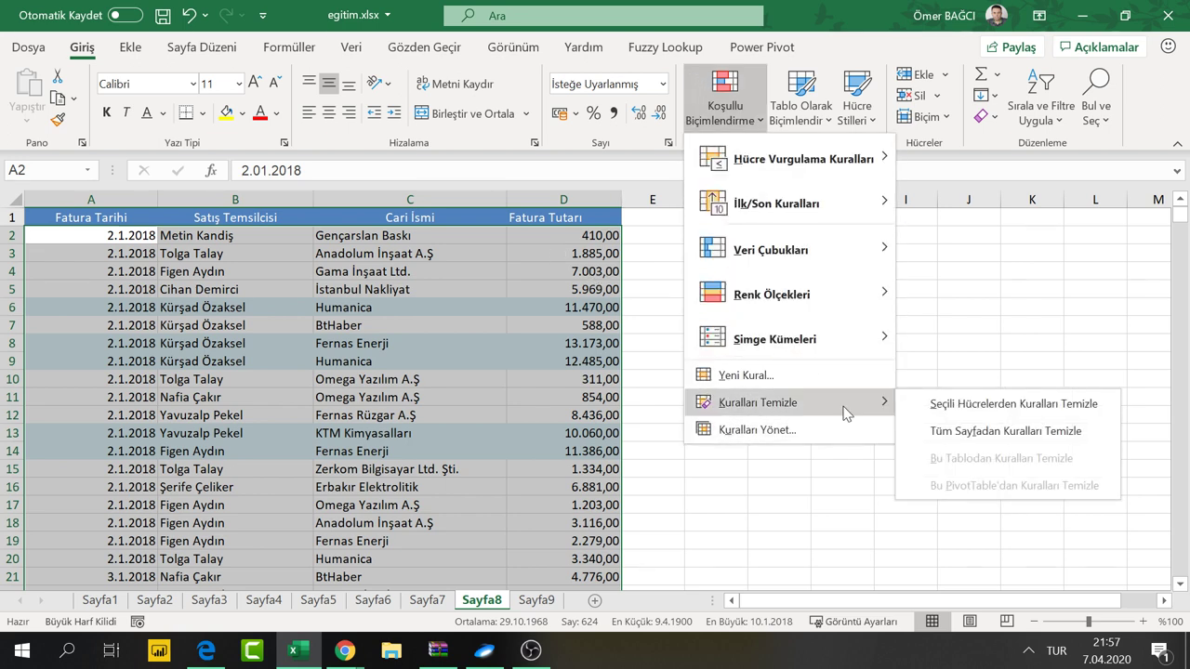
pyautogui.click(966, 427)
pyautogui.click(600, 272)
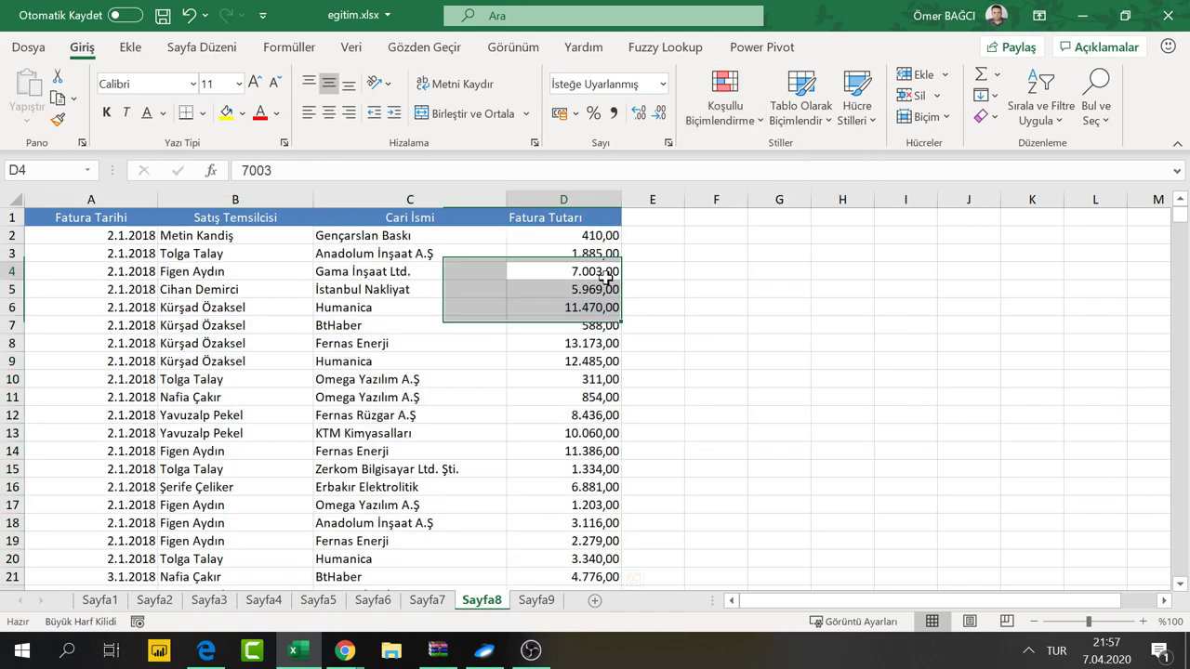
pyautogui.write('0')
pyautogui.click(577, 325)
pyautogui.write('0')
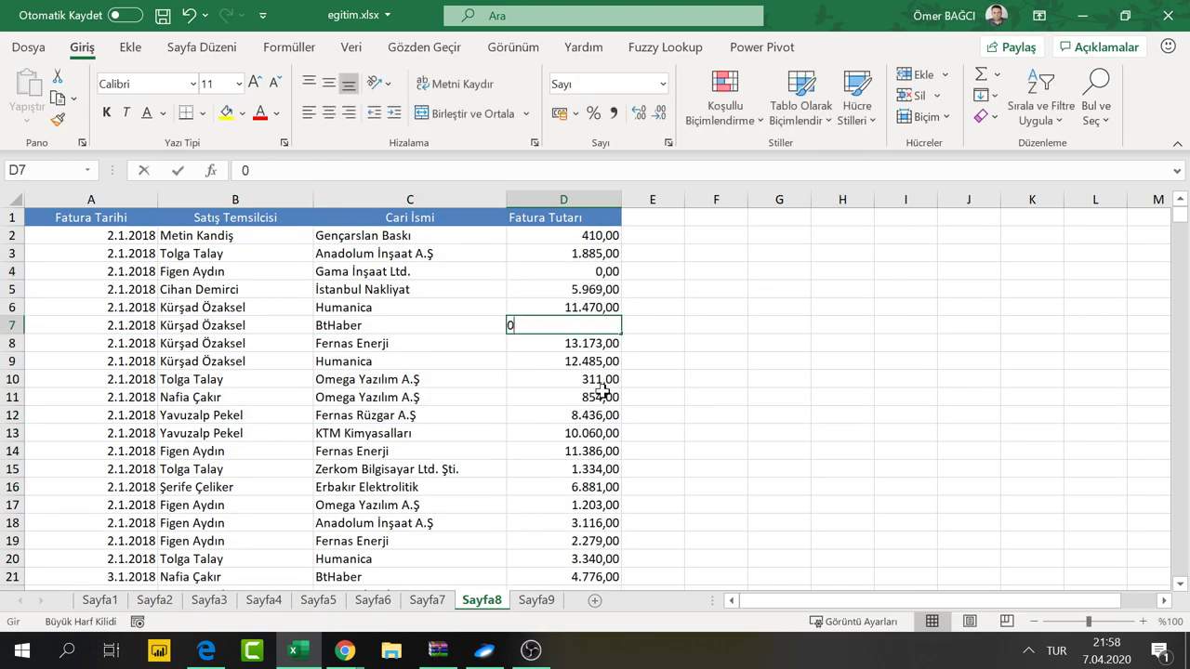
pyautogui.click(595, 416)
pyautogui.write('0')
pyautogui.click(584, 462)
pyautogui.write('0')
pyautogui.click(548, 504)
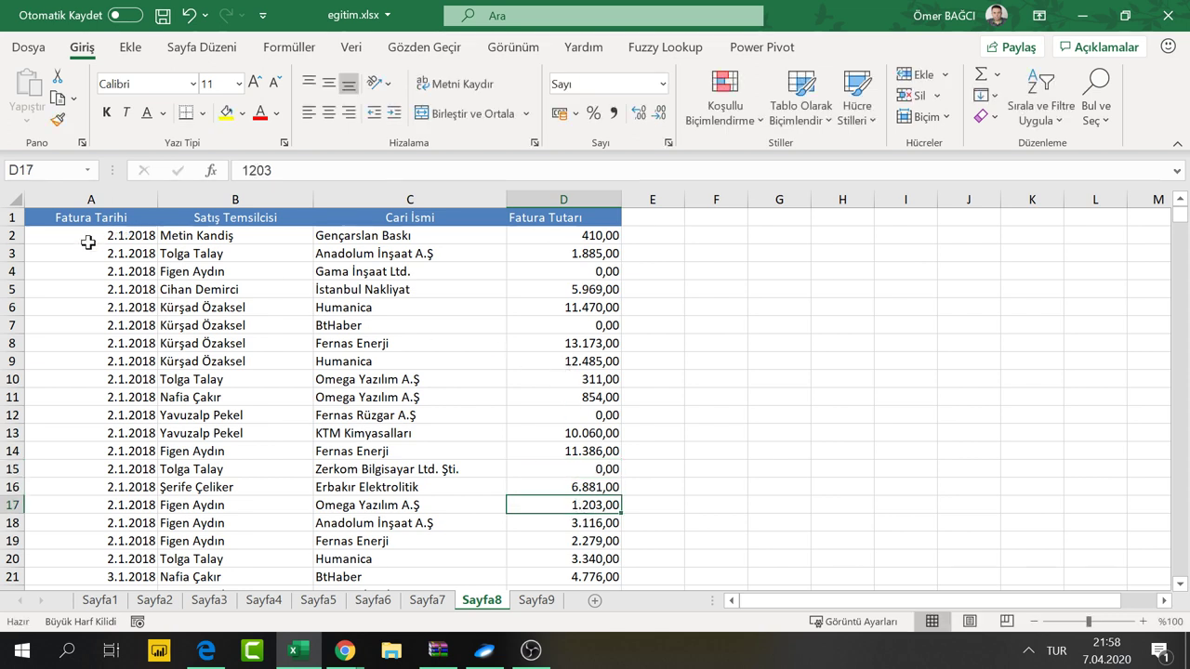
# Delete the Fatura Tutarı amounts in D8, D11, D14, D17 and D20
pyautogui.moveTo(88, 253); pyautogui.dragTo(400, 270)
pyautogui.moveTo(114, 235)
pyautogui.mouseDown()
pyautogui.moveTo(541, 473)
pyautogui.moveTo(539, 556)
pyautogui.mouseUp()
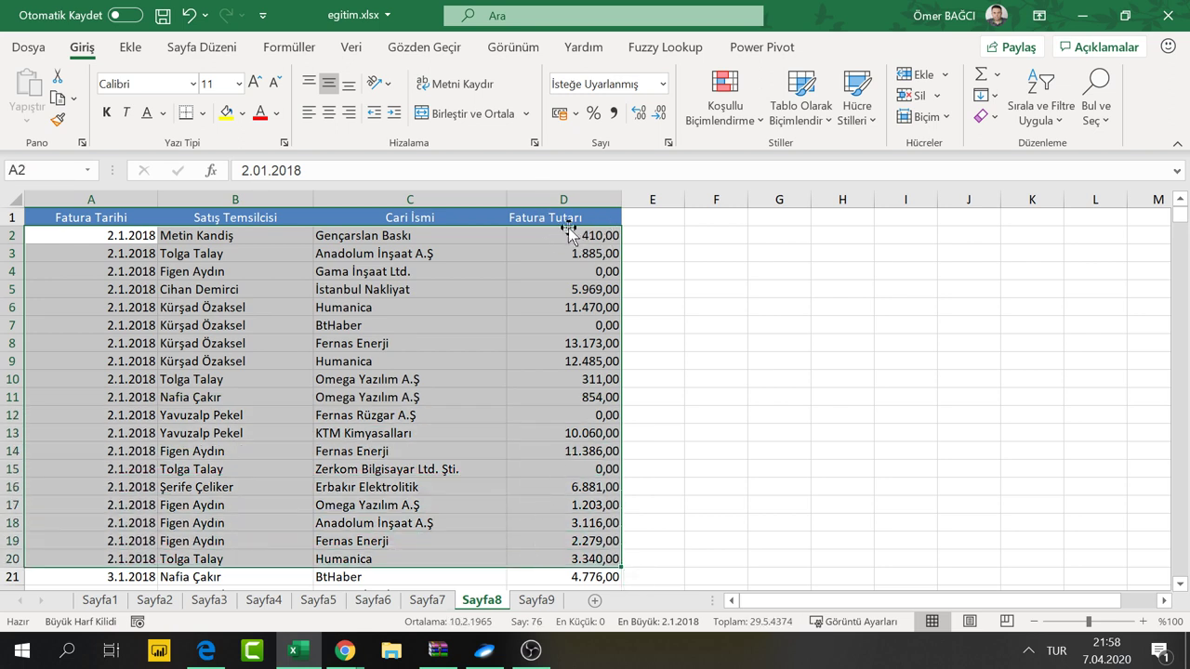
pyautogui.click(569, 342)
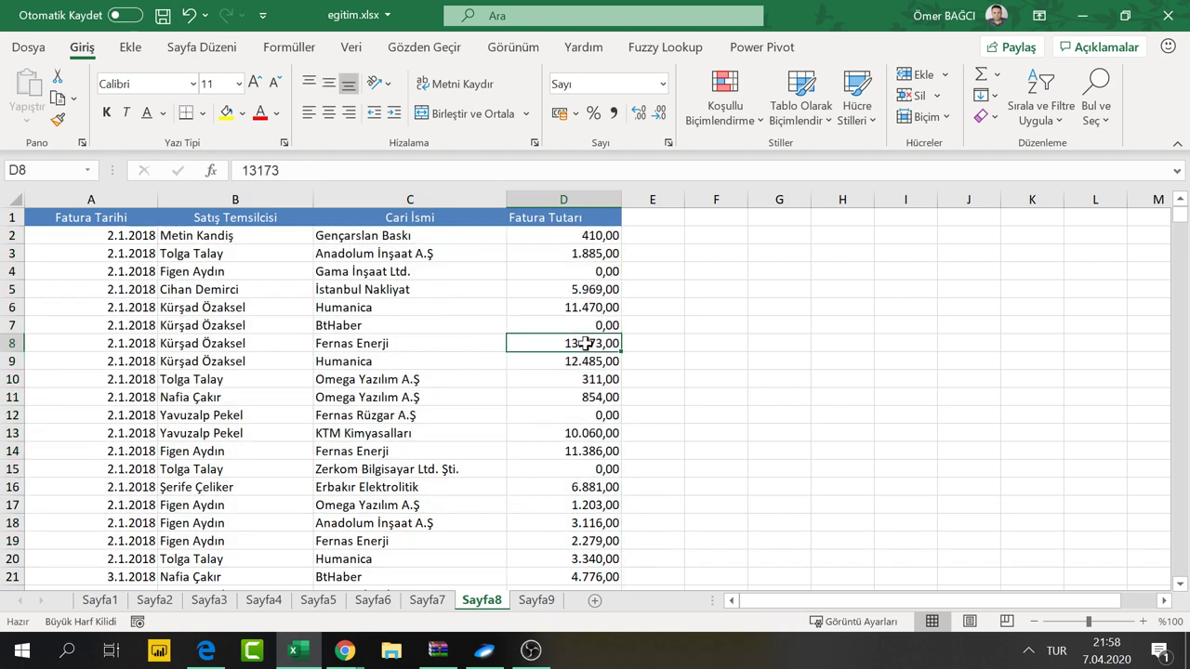
pyautogui.press('Delete')
pyautogui.click(591, 390)
pyautogui.press('Delete')
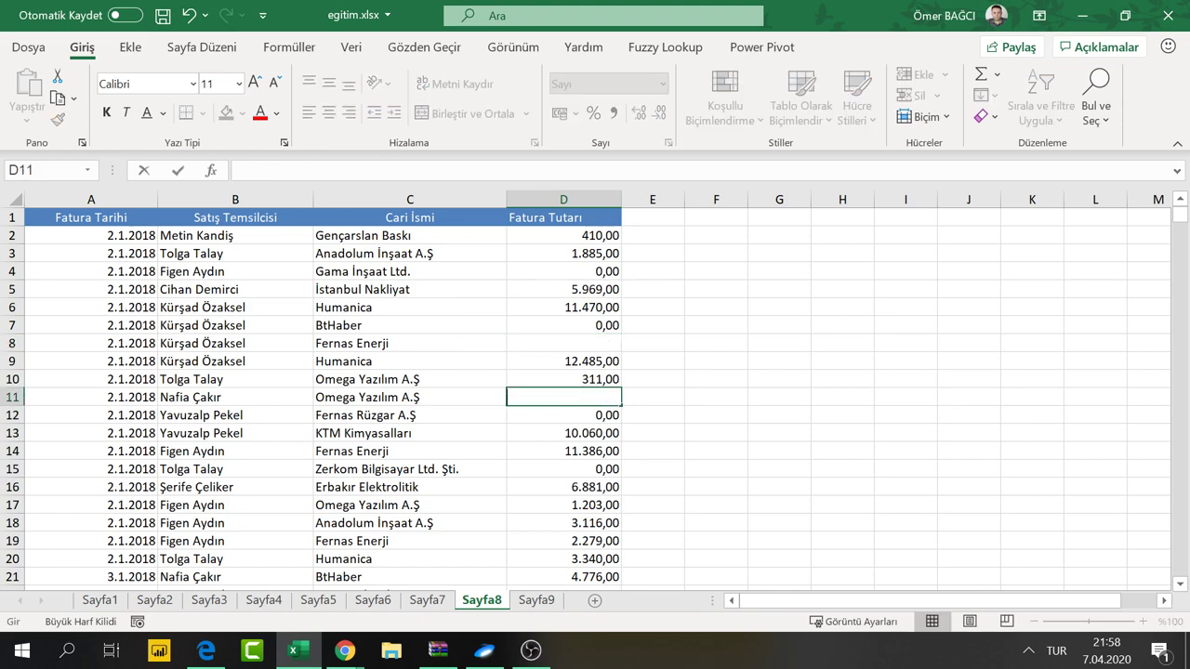
pyautogui.click(591, 451)
pyautogui.press('Delete')
pyautogui.click(592, 505)
pyautogui.press('BackSpace')
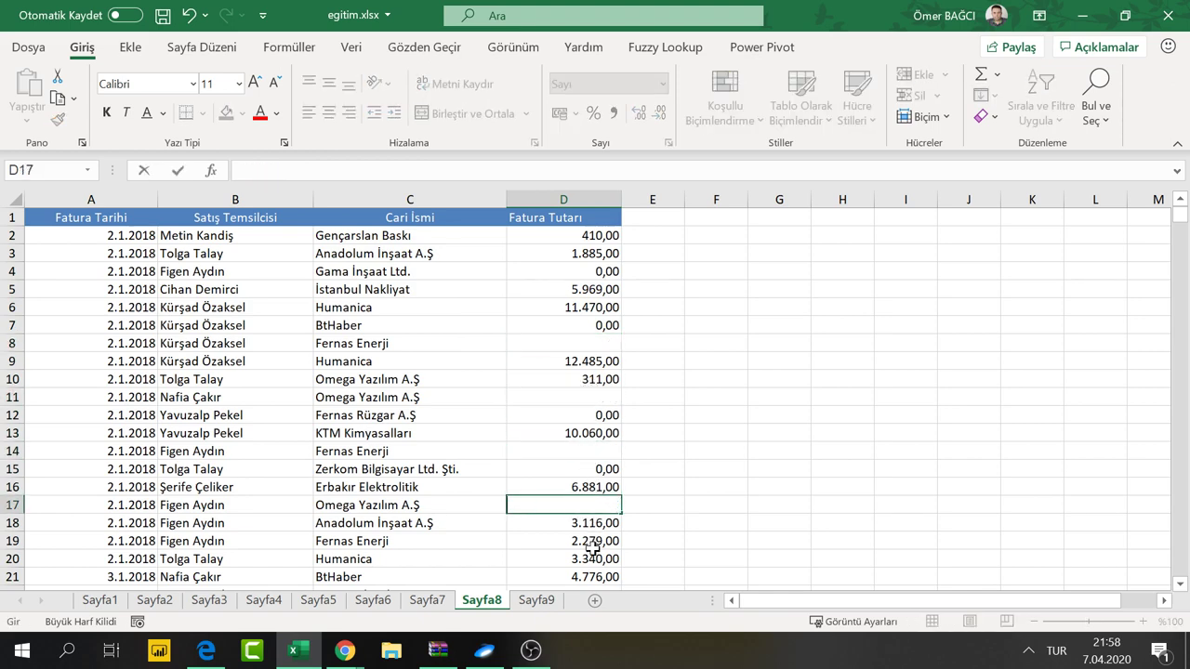
pyautogui.click(586, 559)
pyautogui.press('BackSpace')
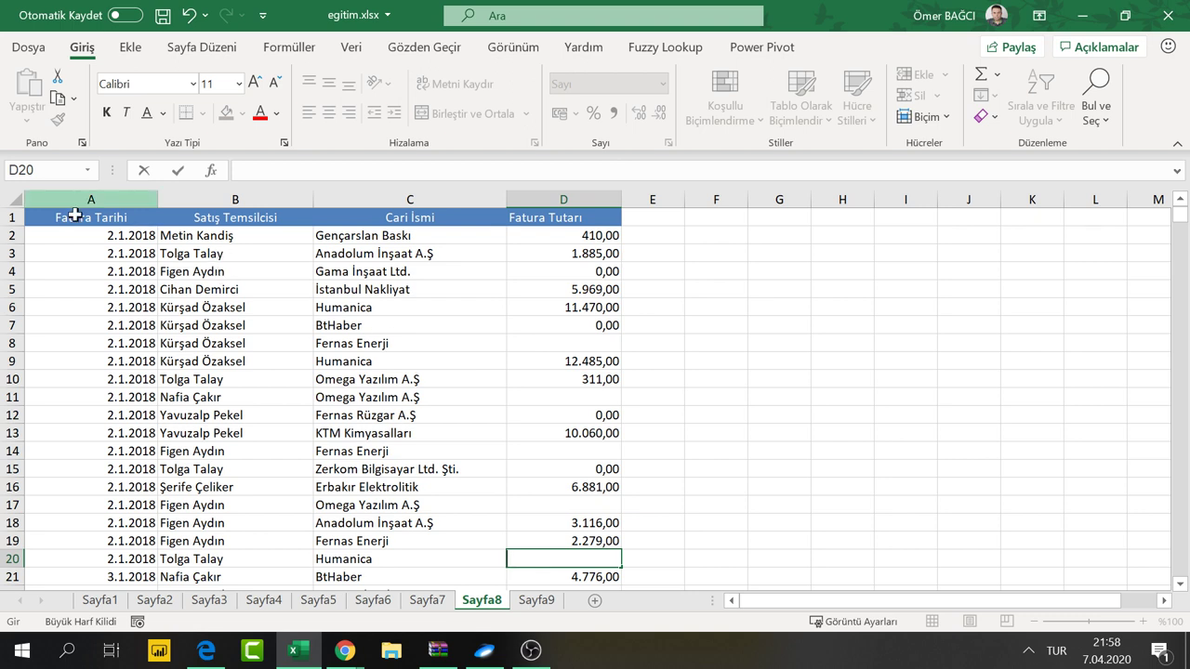
# Select A2:D21 and start a new formula rule with =$D2=0
pyautogui.moveTo(78, 234); pyautogui.dragTo(551, 444)
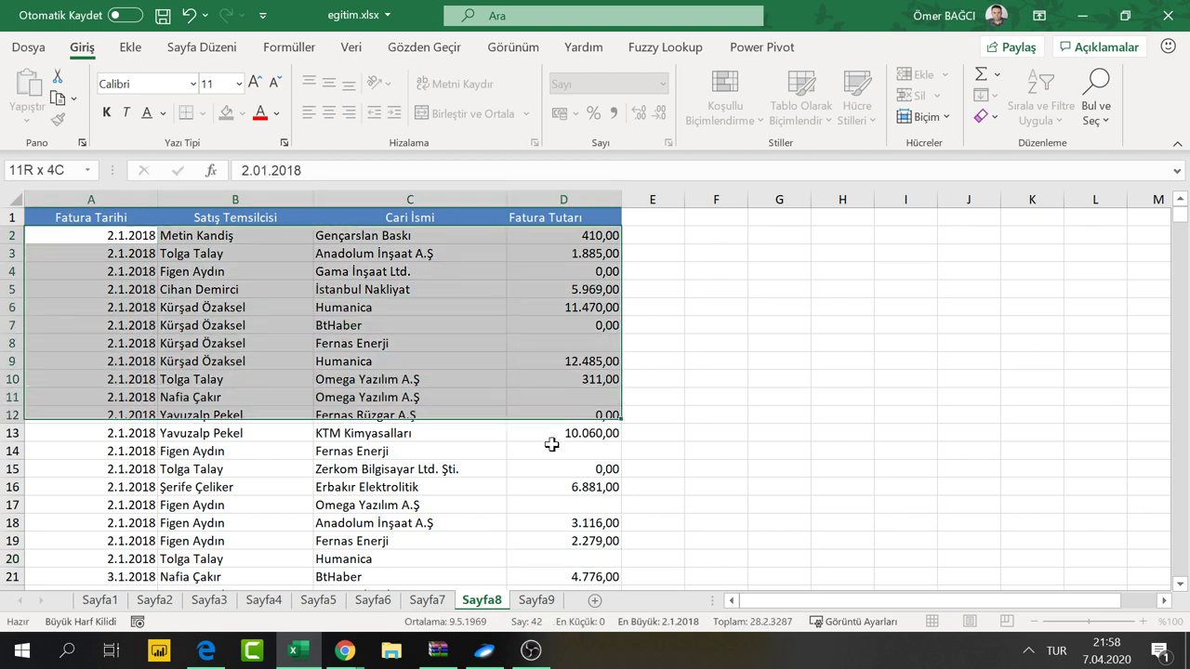
pyautogui.moveTo(551, 444); pyautogui.dragTo(545, 575)
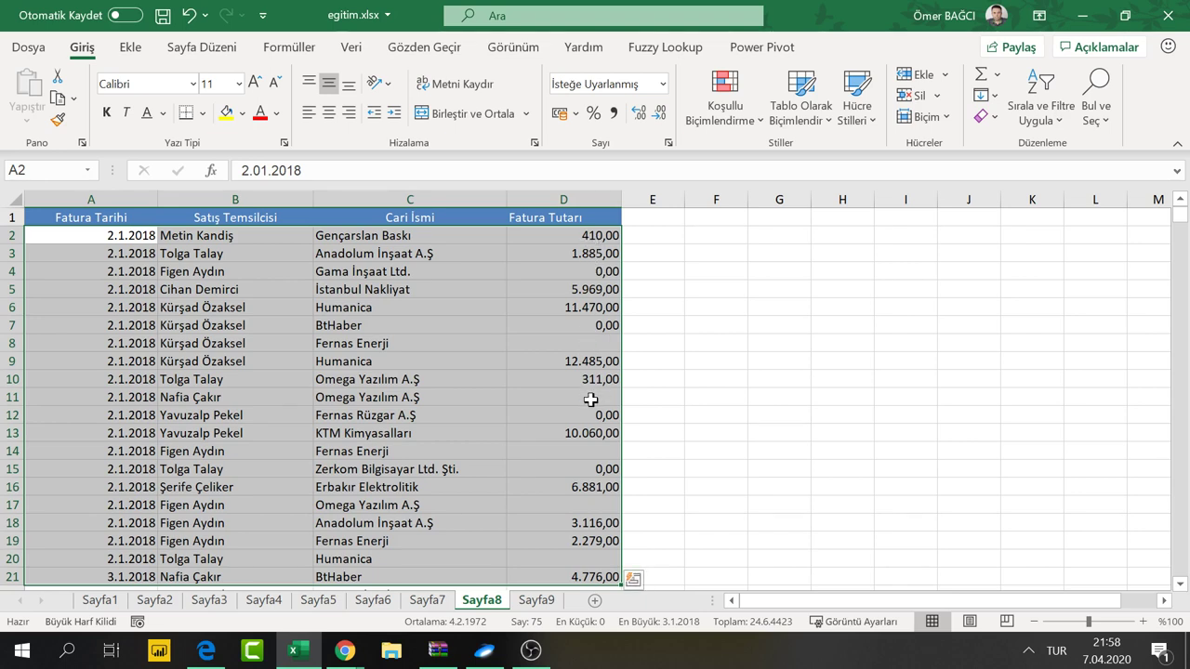
pyautogui.click(708, 105)
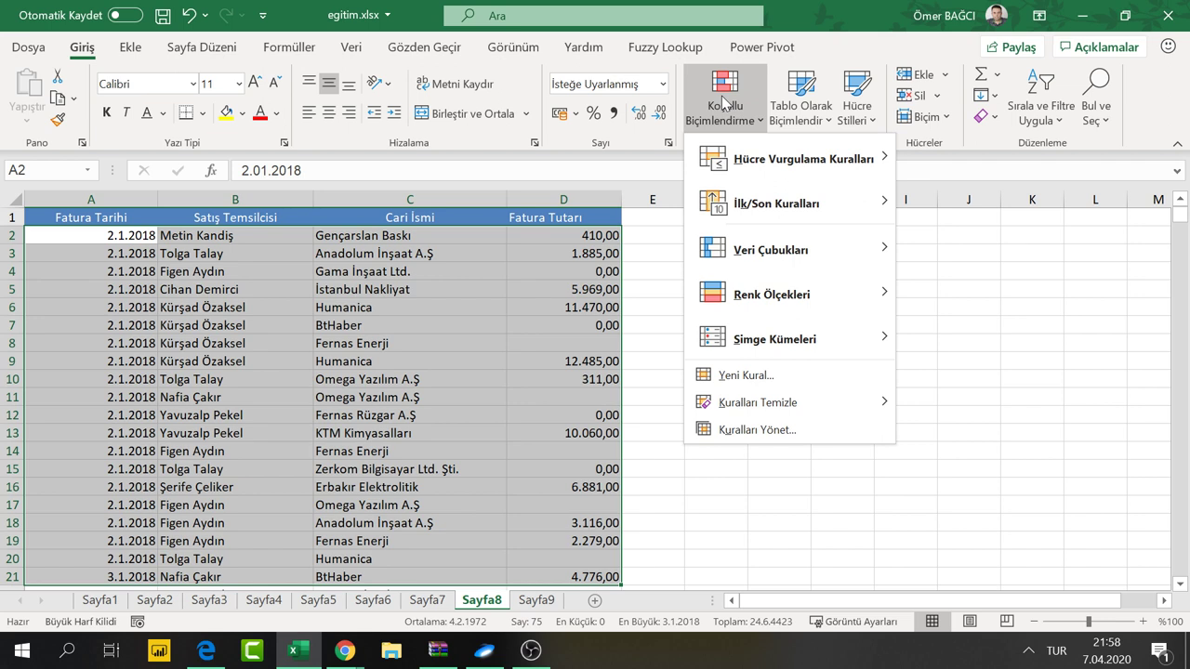
pyautogui.click(735, 105)
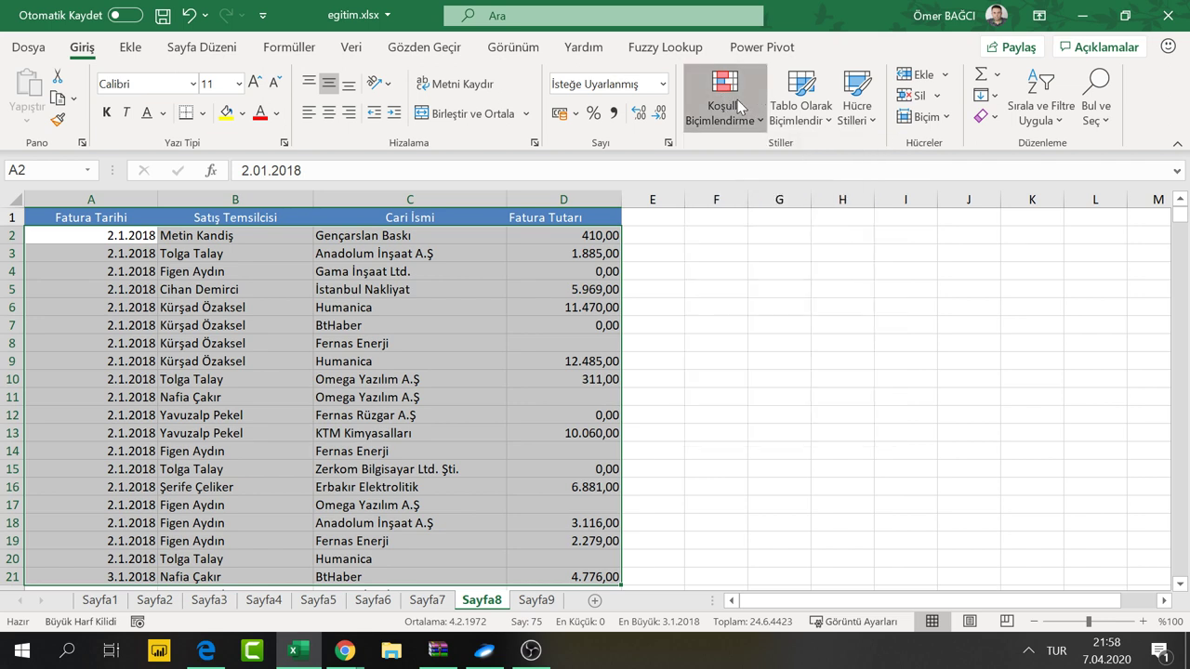
pyautogui.click(734, 105)
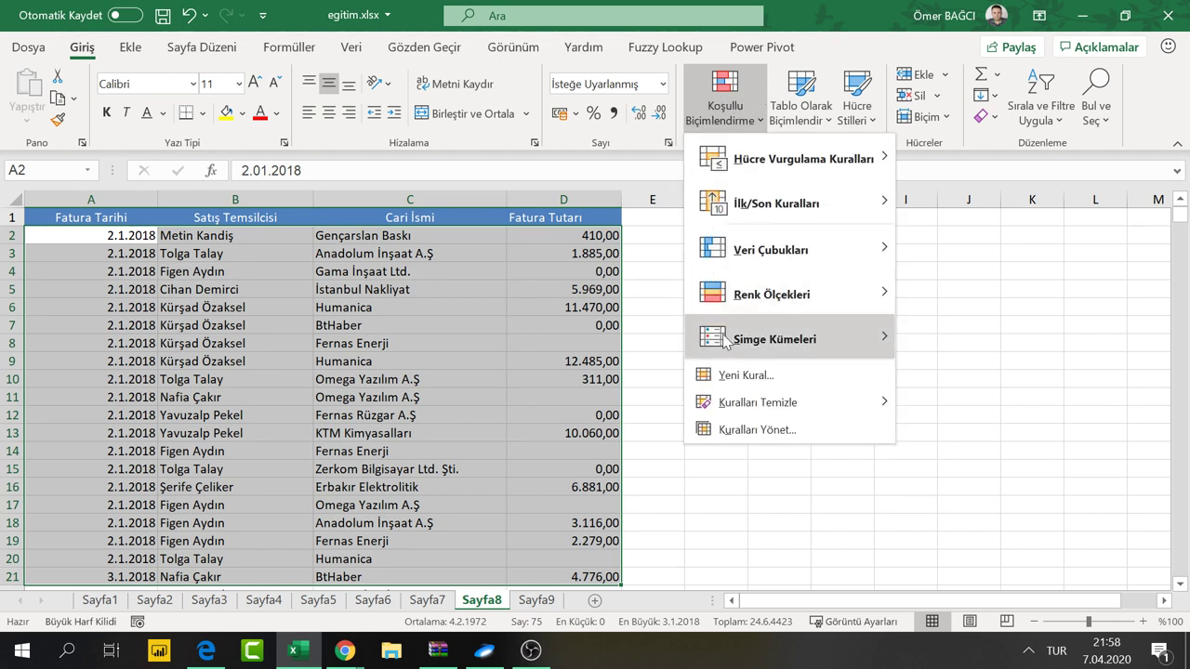
pyautogui.click(745, 375)
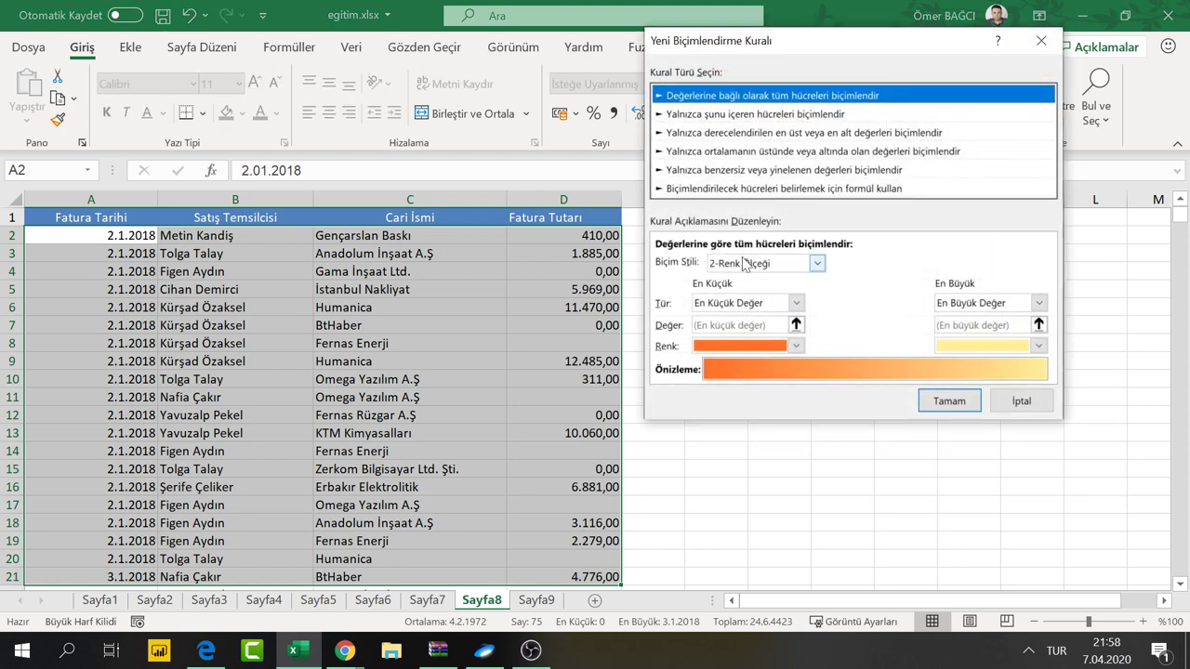
pyautogui.click(752, 190)
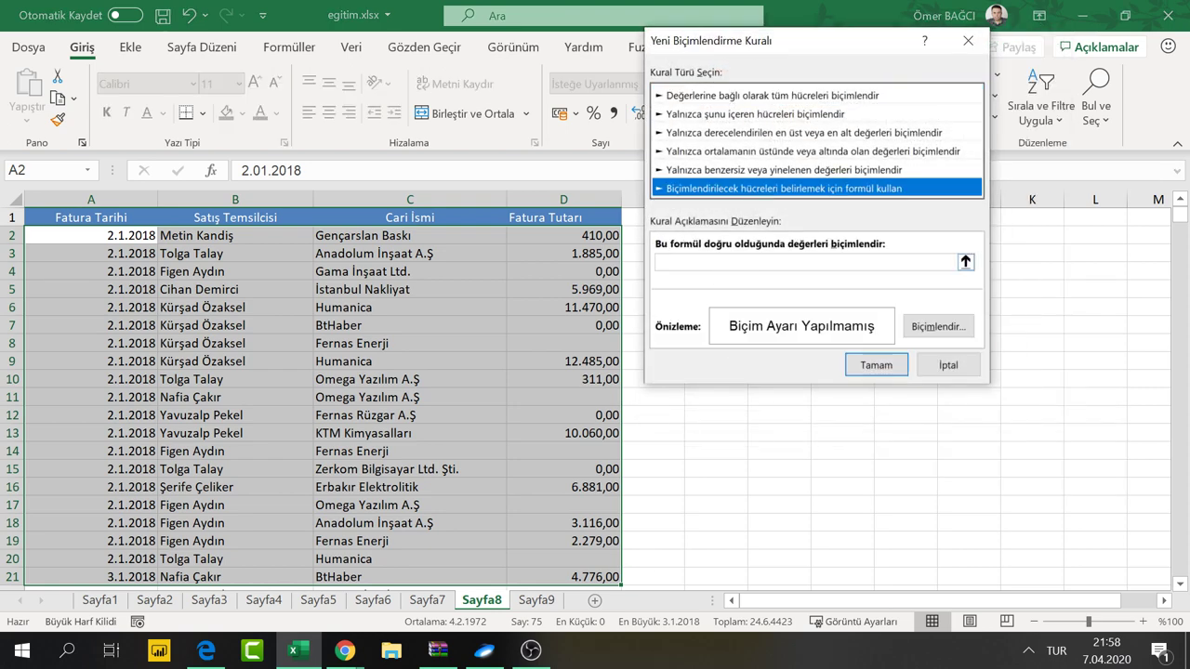
pyautogui.click(657, 262)
pyautogui.write('=$D2=0')
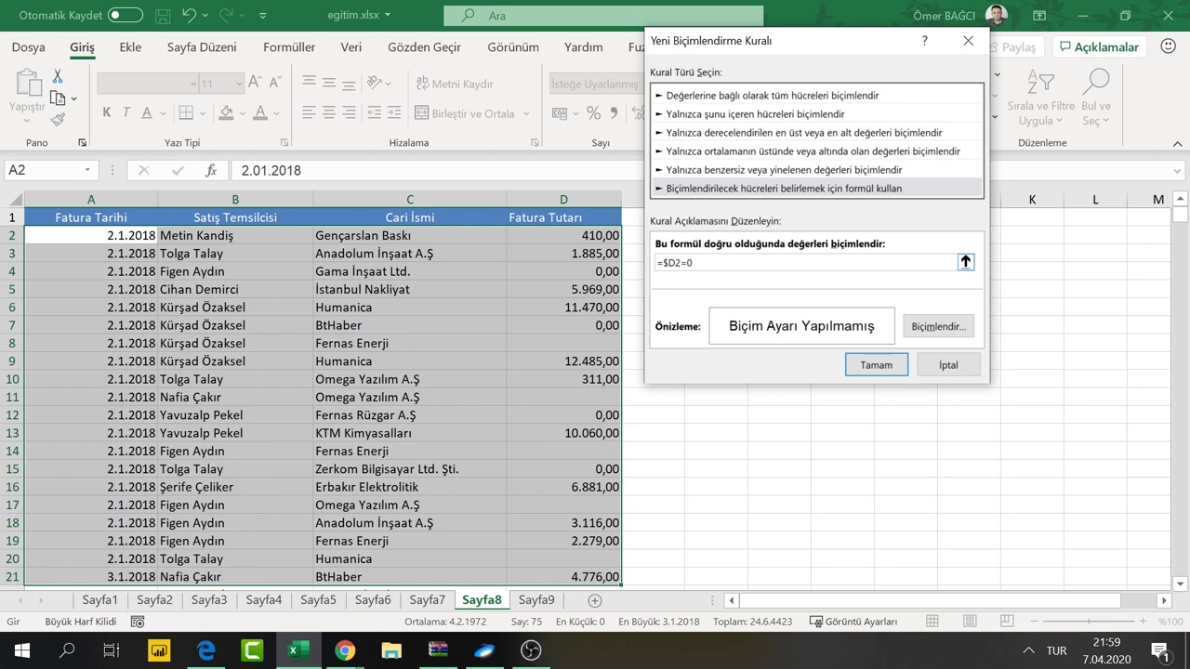
# Give the matching rows a green fill and apply the rule
pyautogui.click(937, 326)
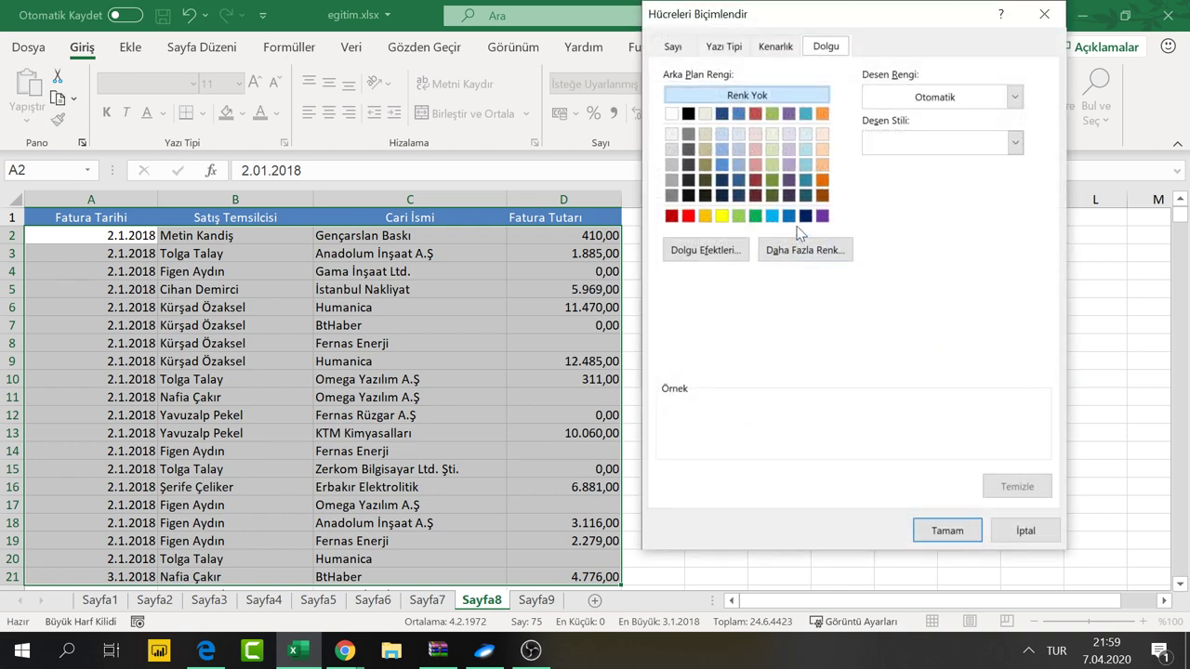
pyautogui.click(755, 216)
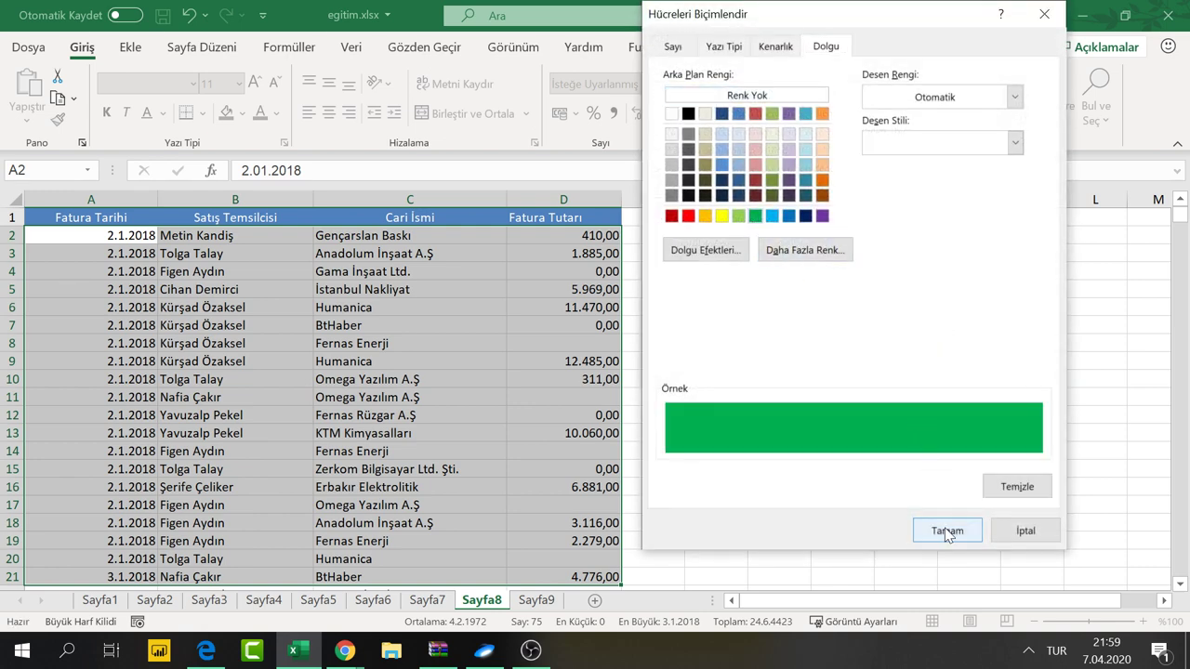
pyautogui.click(945, 530)
pyautogui.click(870, 368)
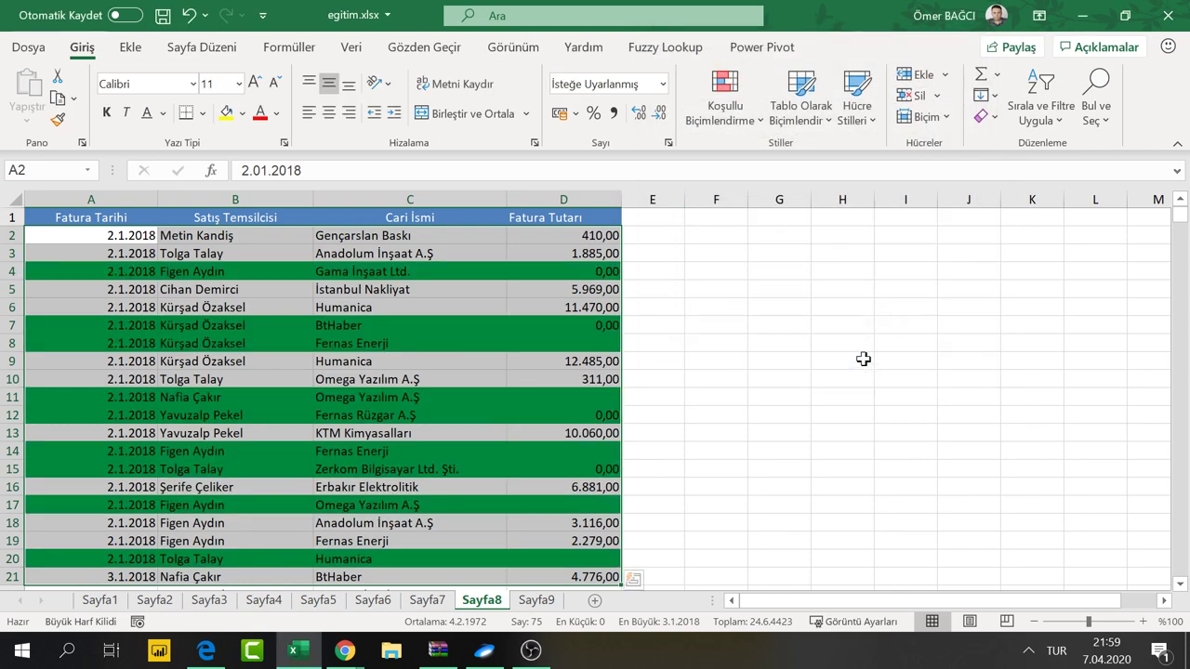
# Check that the emptied and zero amounts from D8 to D12 now show green shading
pyautogui.scroll(-1, 479, 335)
pyautogui.scroll(-3, 480, 332)
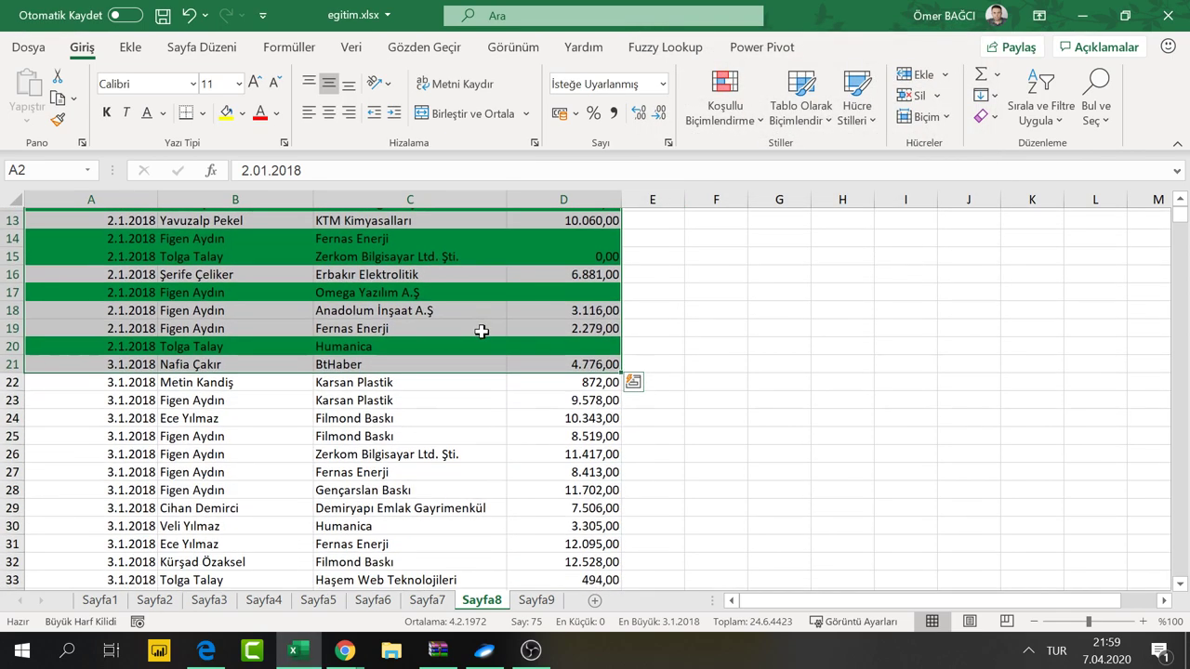
pyautogui.scroll(4, 481, 332)
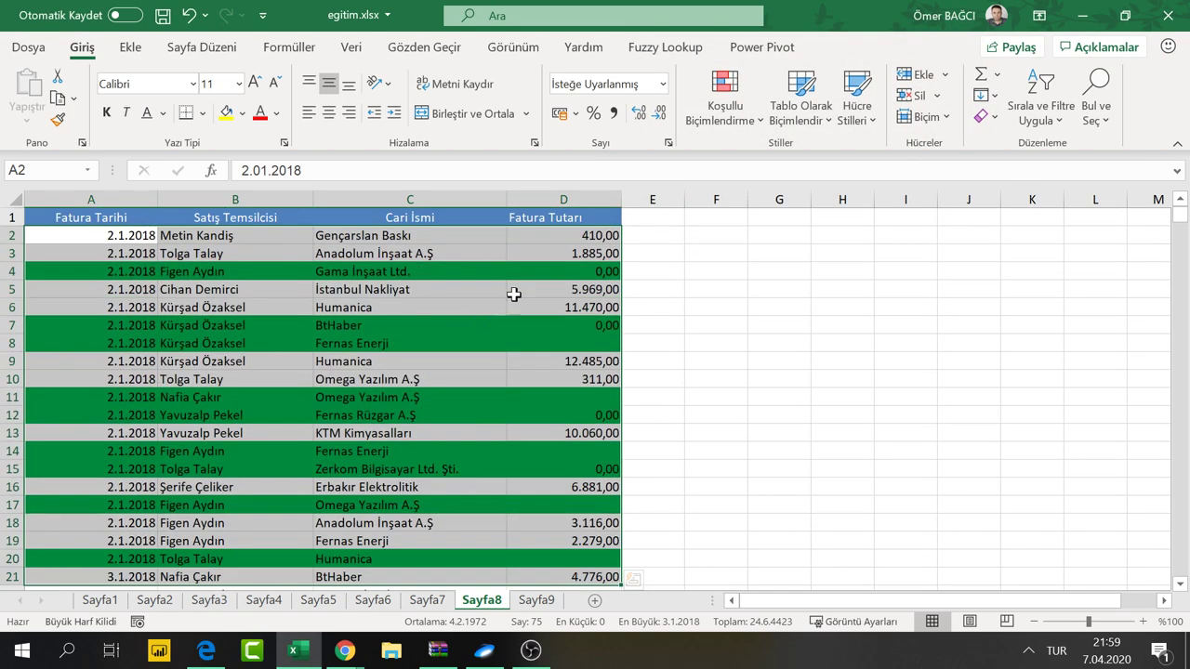
pyautogui.click(600, 345)
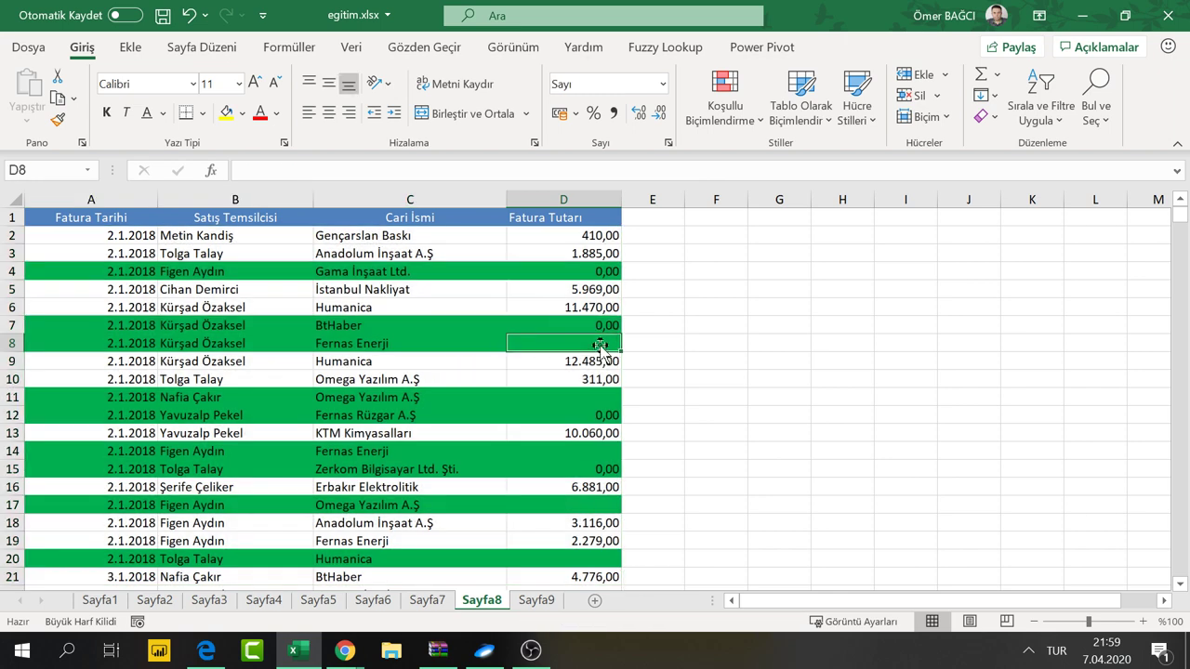
pyautogui.click(599, 368)
pyautogui.click(601, 381)
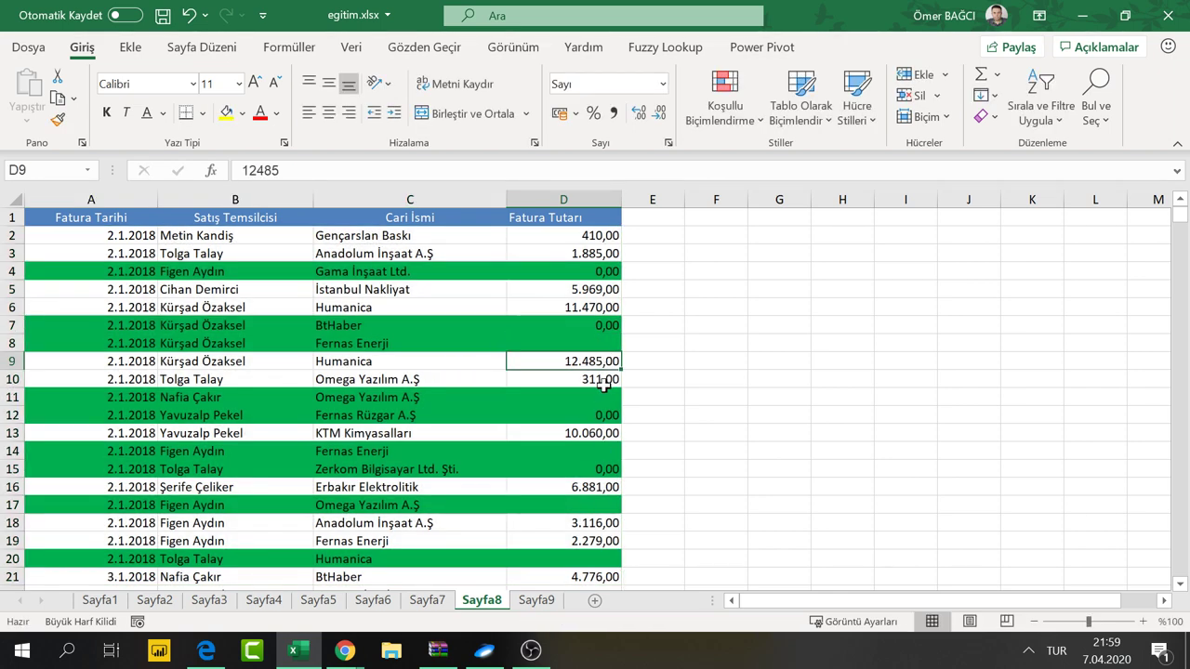
pyautogui.click(601, 397)
pyautogui.press('Down')
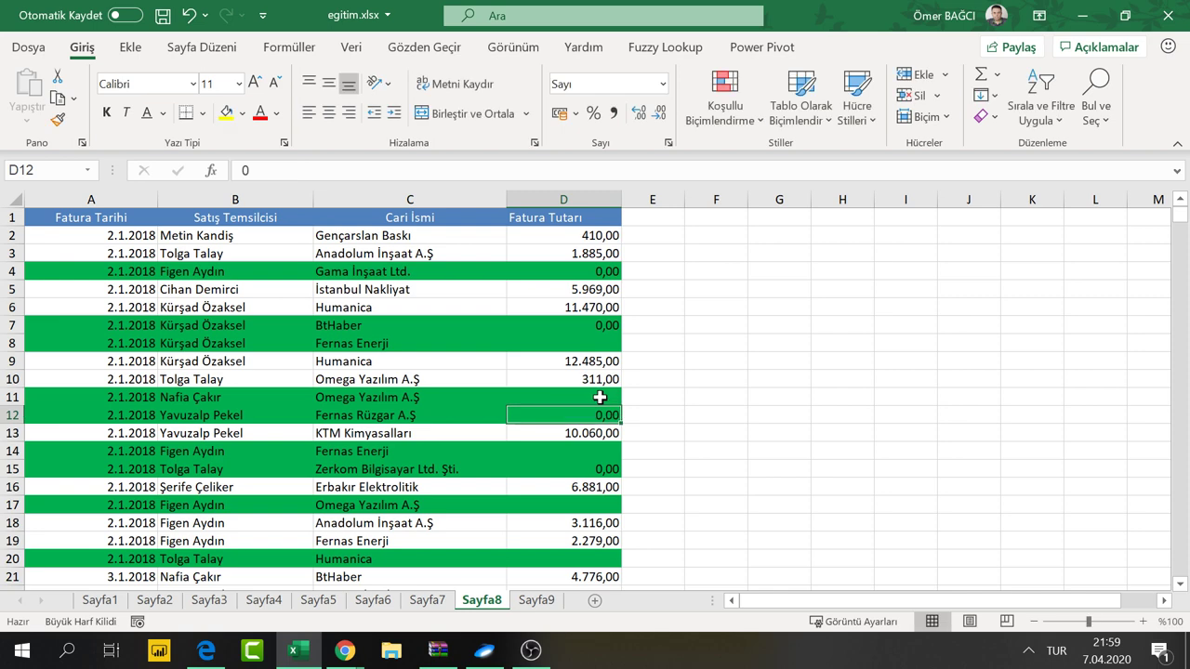
pyautogui.click(726, 102)
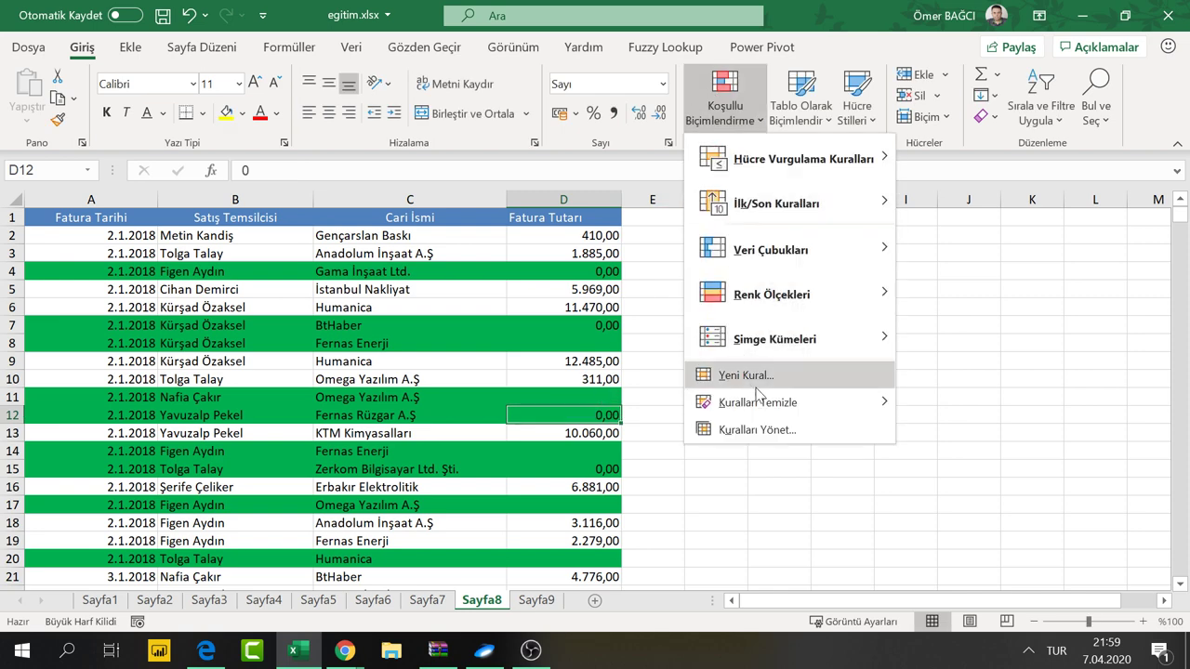
# Clear the sheet's existing formatting rules and select the invoice rows from A2
pyautogui.click(944, 430)
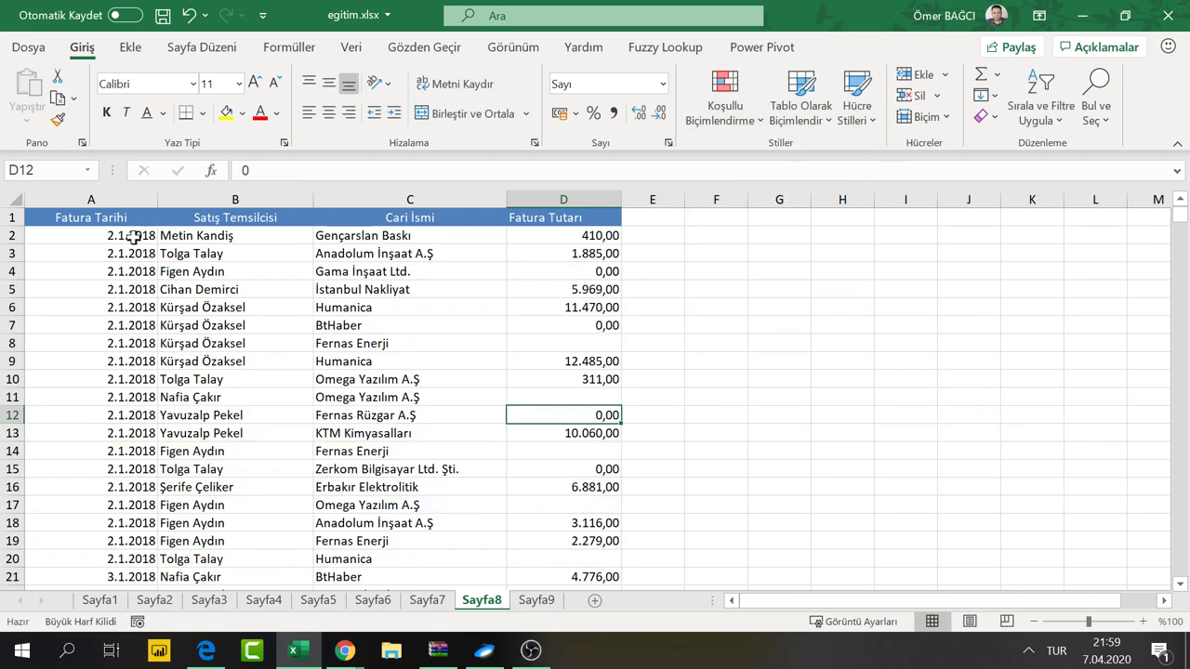
pyautogui.moveTo(133, 236); pyautogui.dragTo(565, 540)
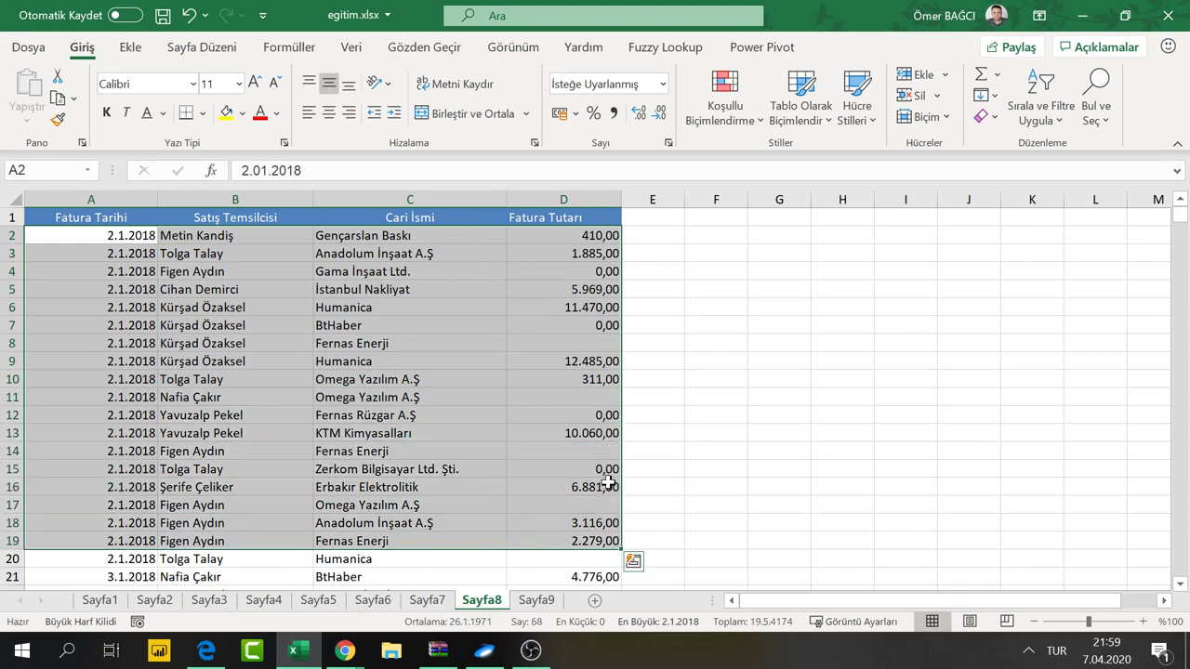
pyautogui.moveTo(112, 236)
pyautogui.mouseDown()
pyautogui.moveTo(351, 276)
pyautogui.moveTo(573, 261)
pyautogui.mouseUp()
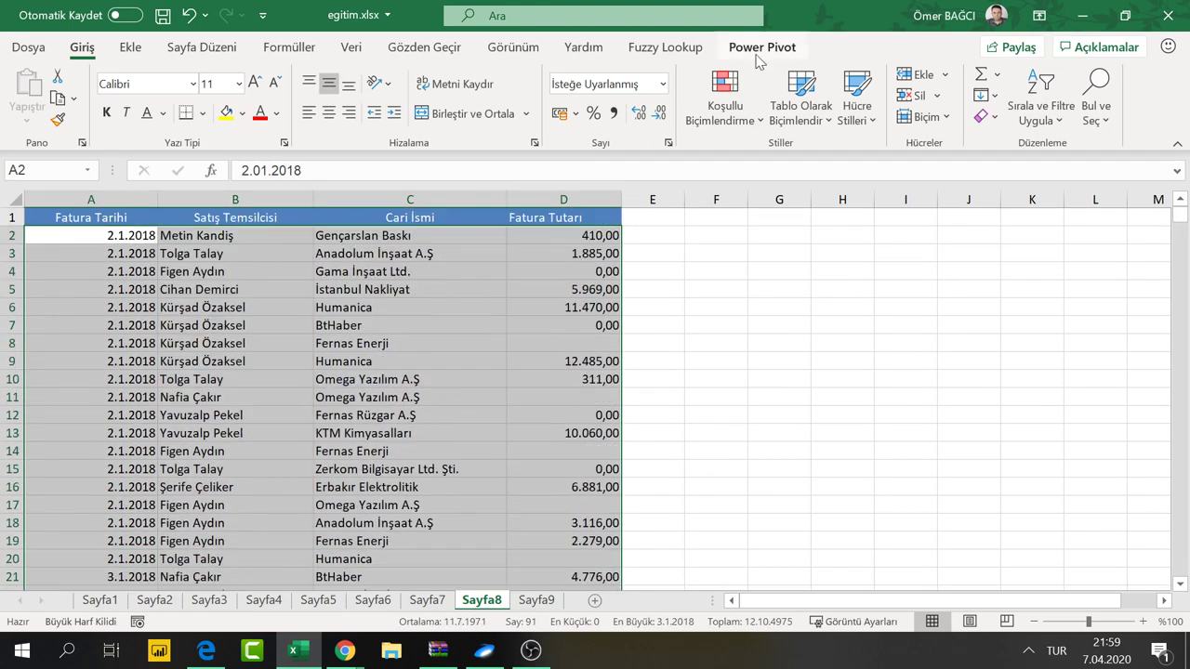
# Add a formula-based conditional rule that shades rows with a blank Fatura Tutarı light pink
pyautogui.click(725, 88)
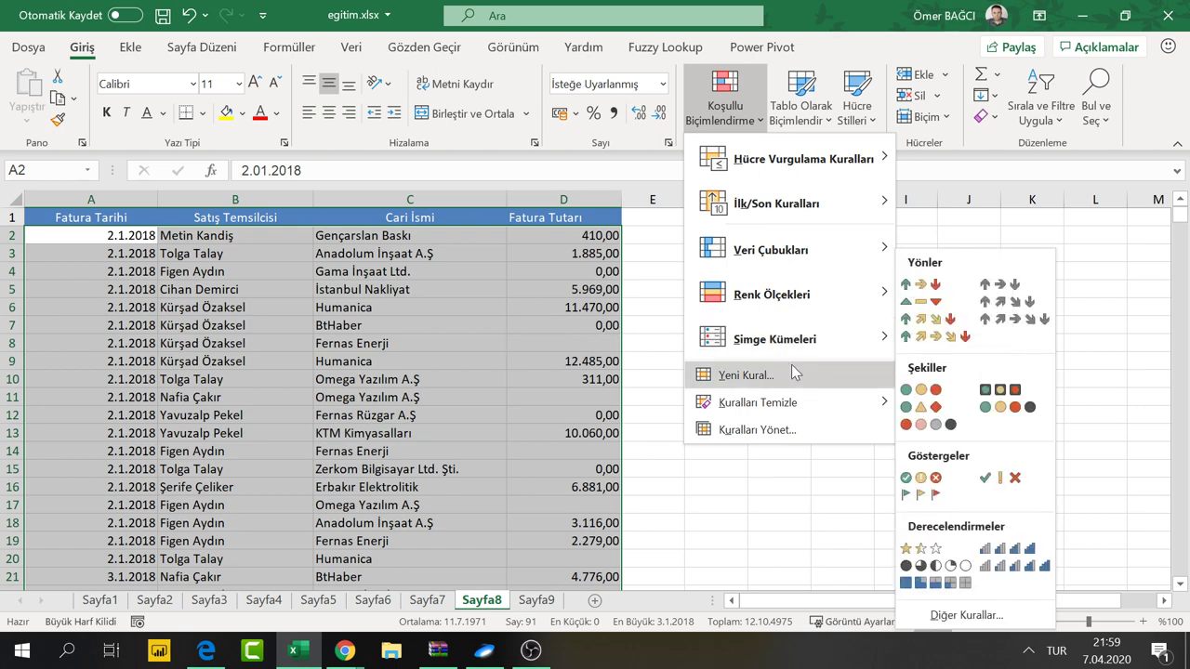
pyautogui.click(758, 375)
pyautogui.click(699, 171)
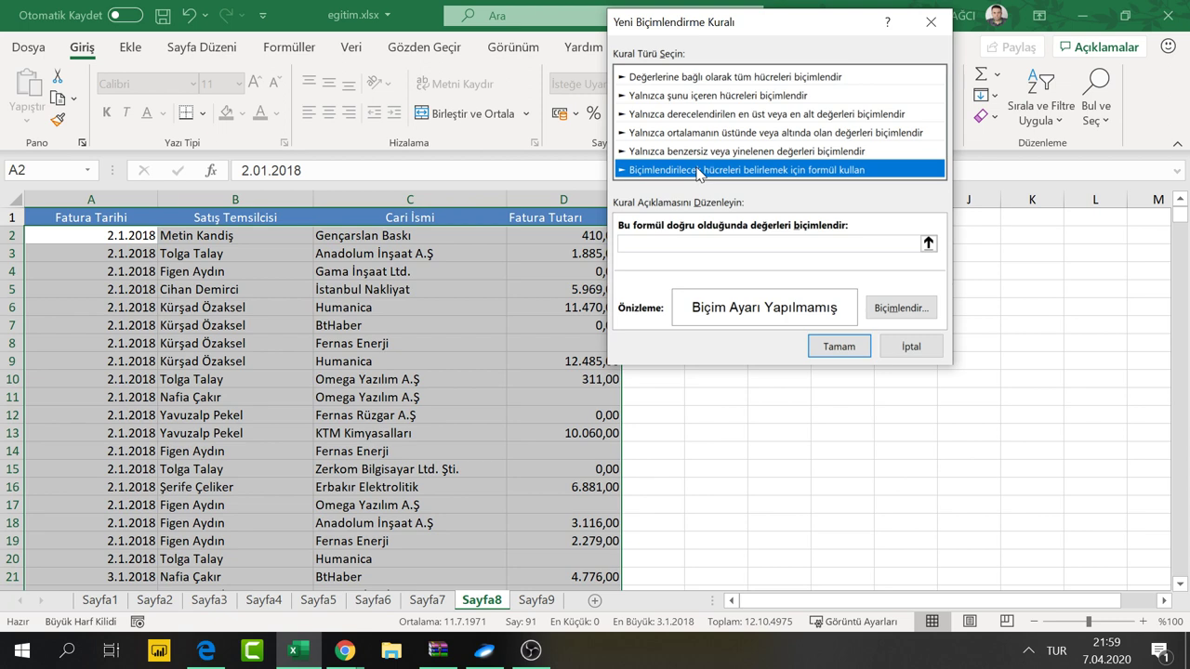
pyautogui.click(707, 243)
pyautogui.write('=eBOŞSA')
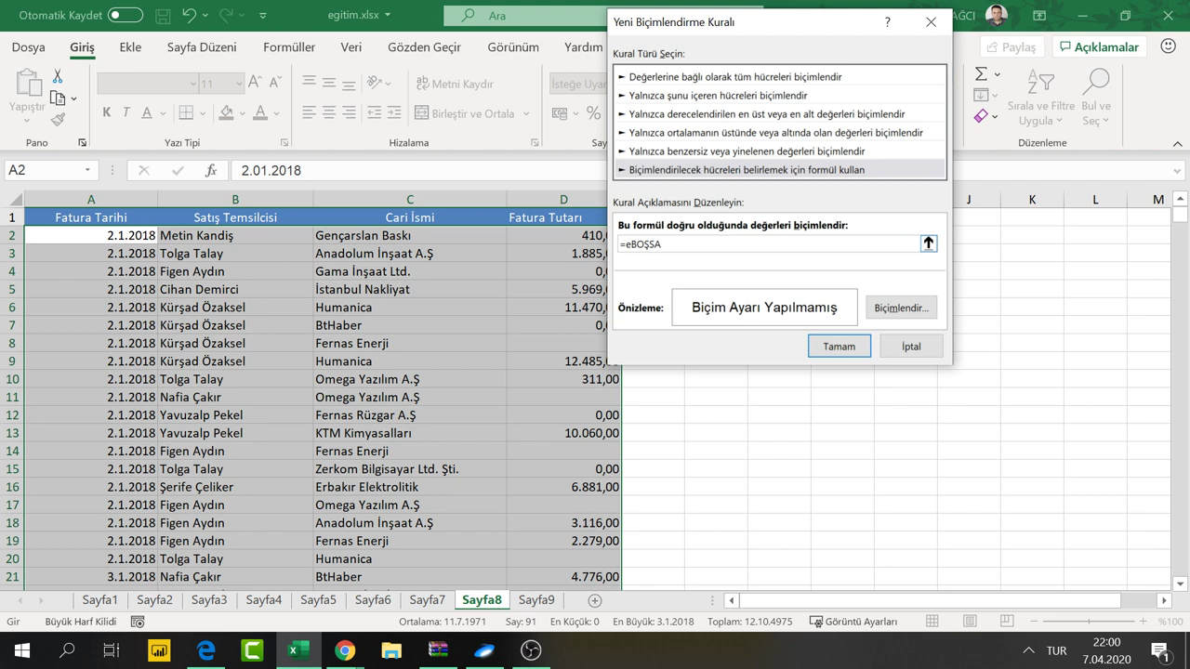
pyautogui.write('($d2')
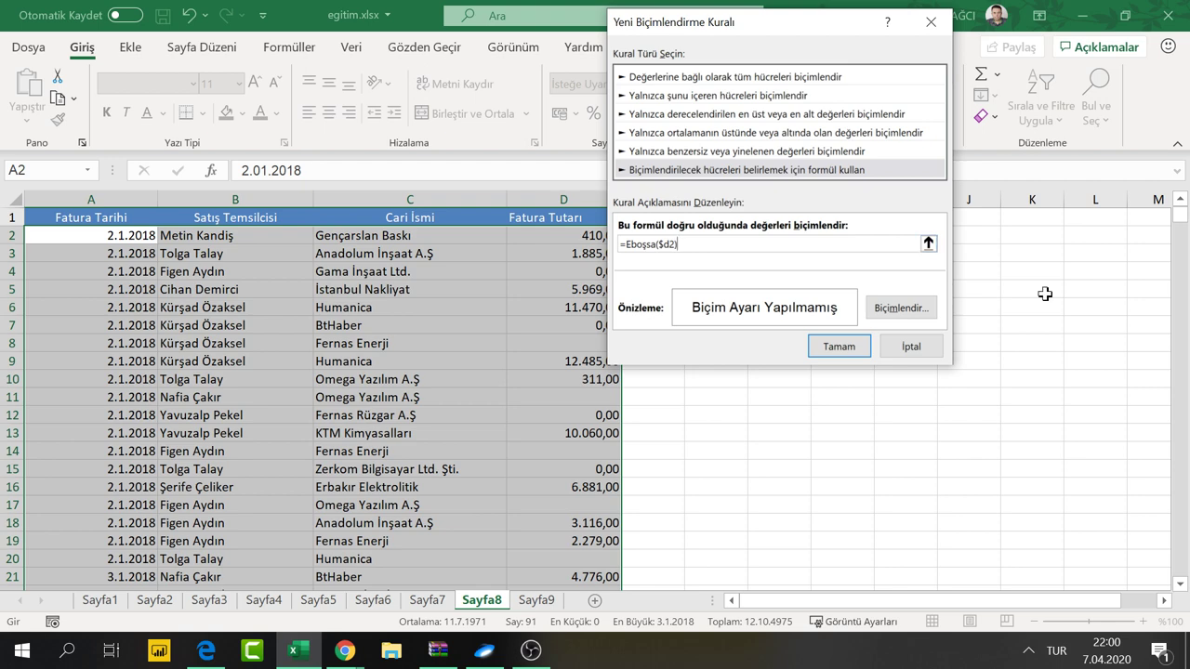
pyautogui.click(909, 308)
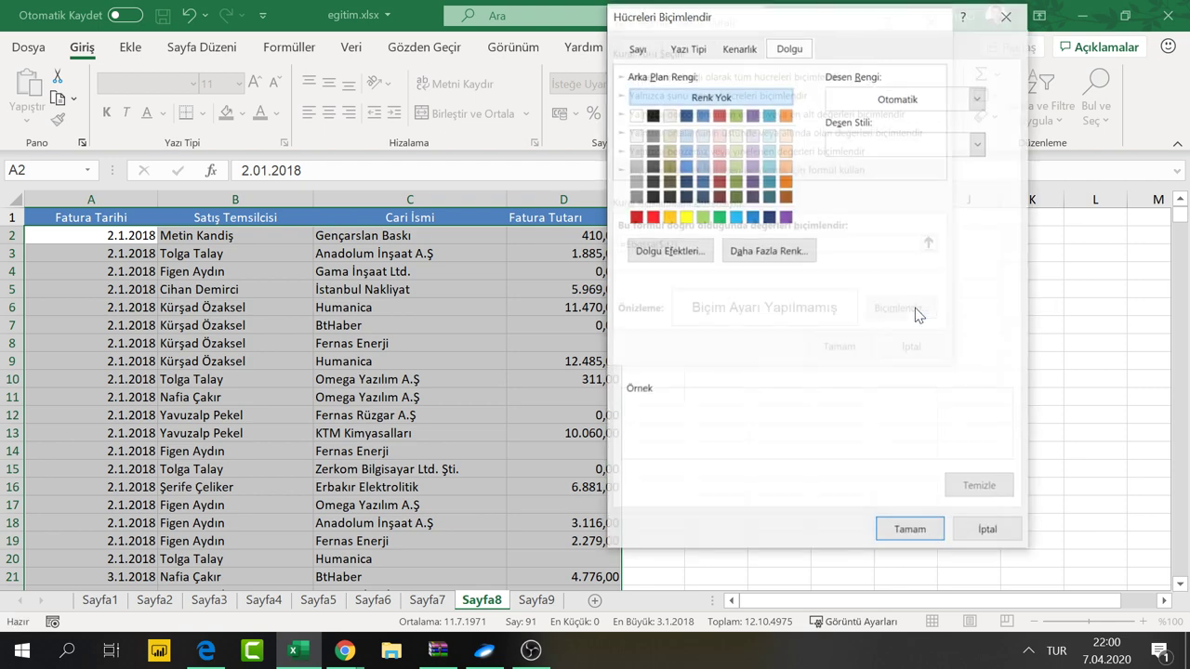
pyautogui.click(719, 149)
pyautogui.click(907, 531)
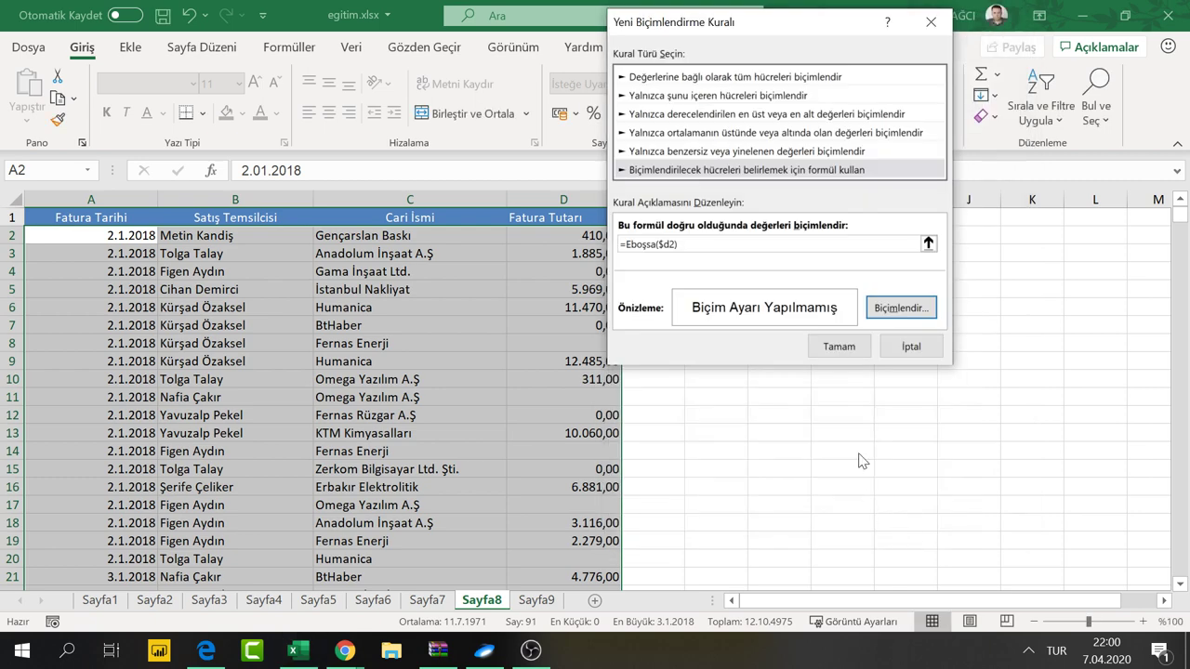
pyautogui.click(837, 346)
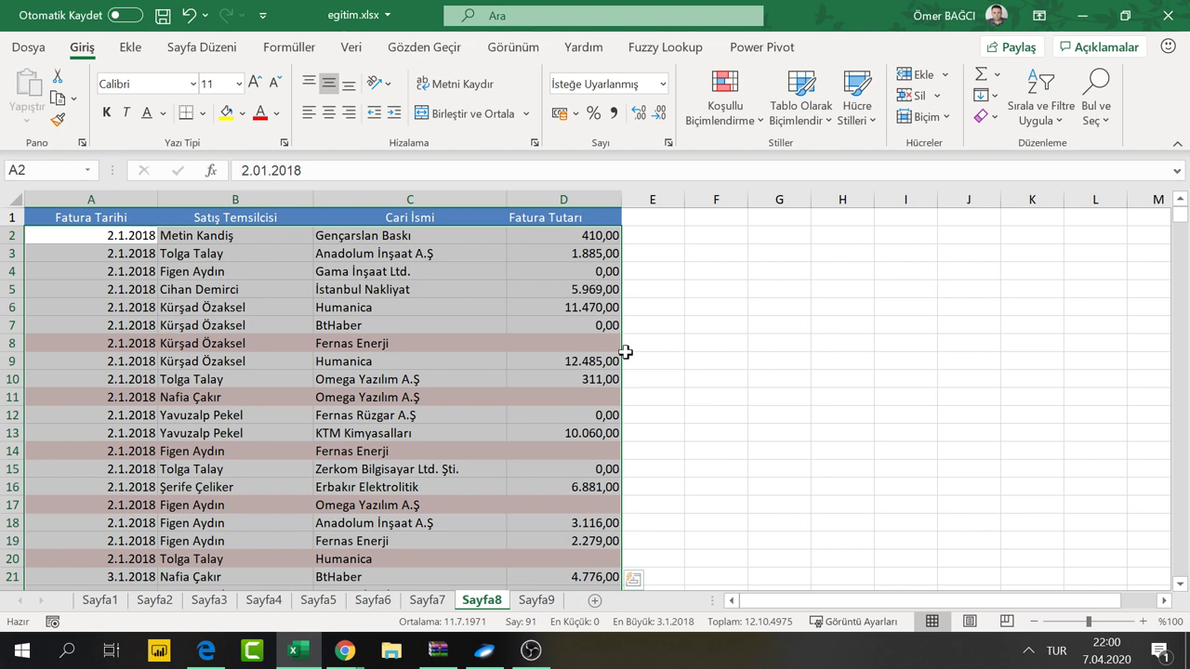
# Check the pink-shaded empty Fatura Tutarı cells in column D, such as D8 and D11
pyautogui.click(582, 338)
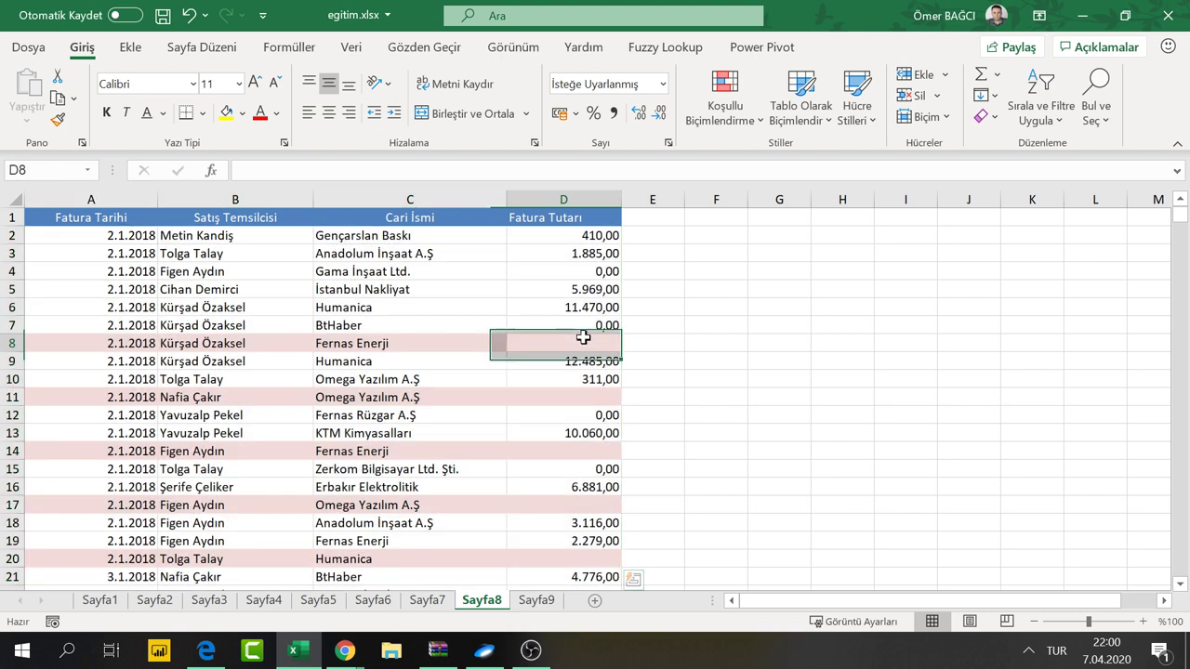
pyautogui.click(578, 400)
pyautogui.click(572, 452)
pyautogui.click(569, 509)
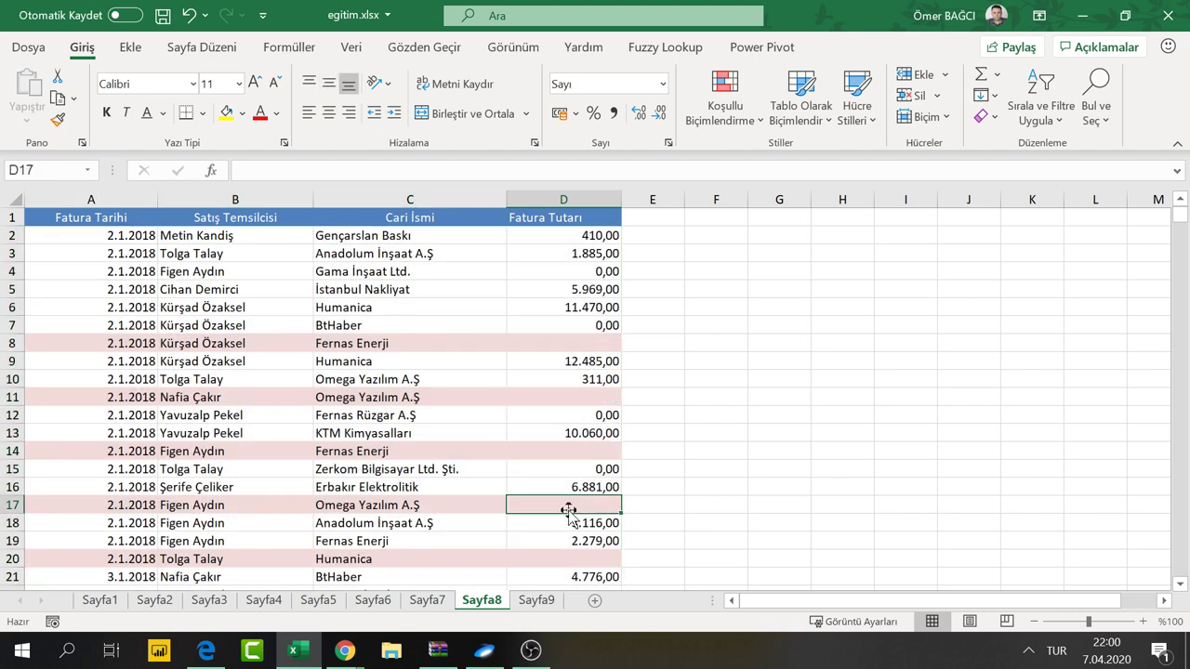
pyautogui.click(570, 487)
pyautogui.click(573, 433)
pyautogui.click(575, 398)
pyautogui.click(586, 344)
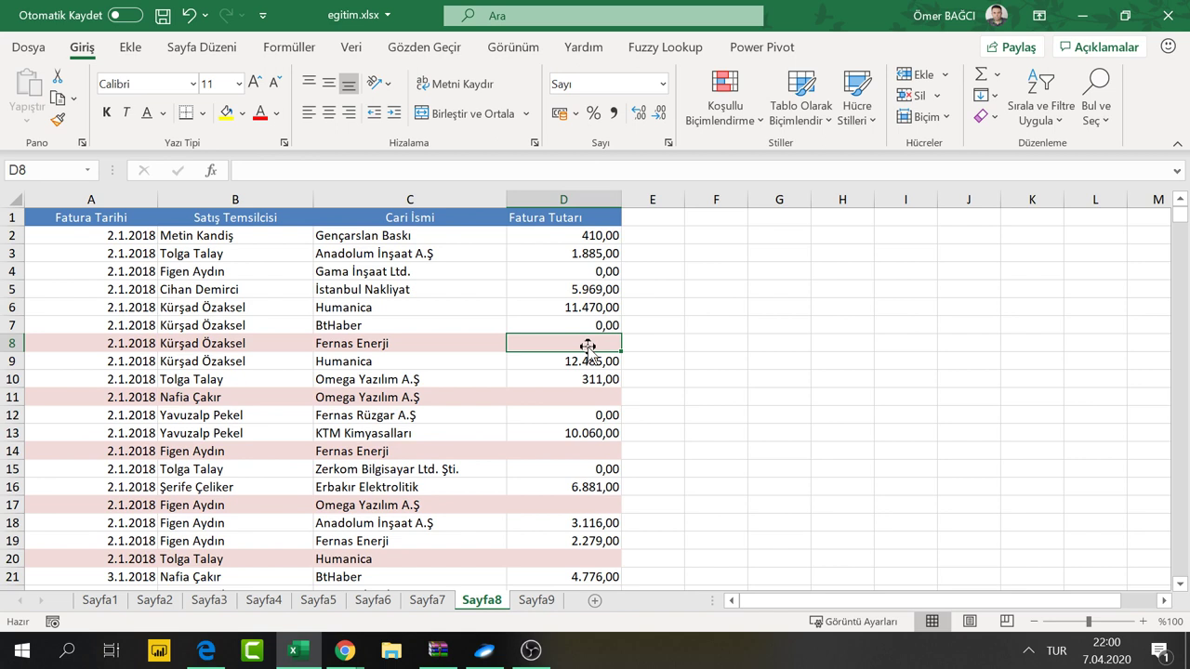
pyautogui.click(724, 253)
# Enter =EBOŞSA(D3) in F3 and copy it down through row 18
pyautogui.write('=')
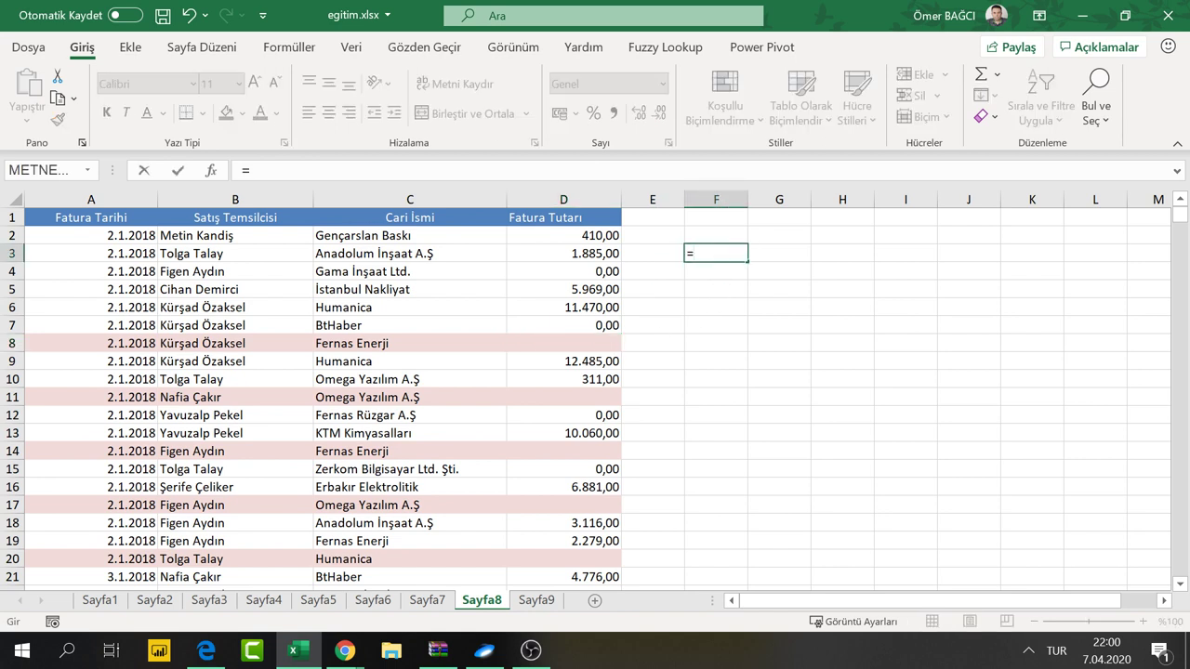
pyautogui.write('Eboşs')
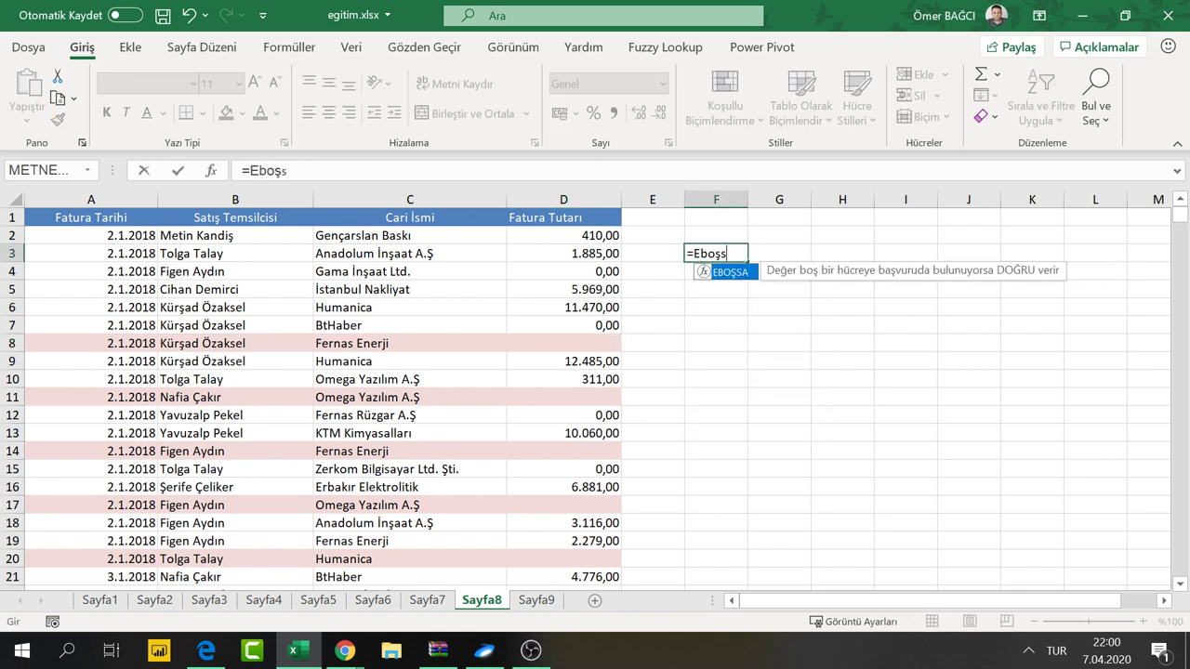
pyautogui.press('Tab')
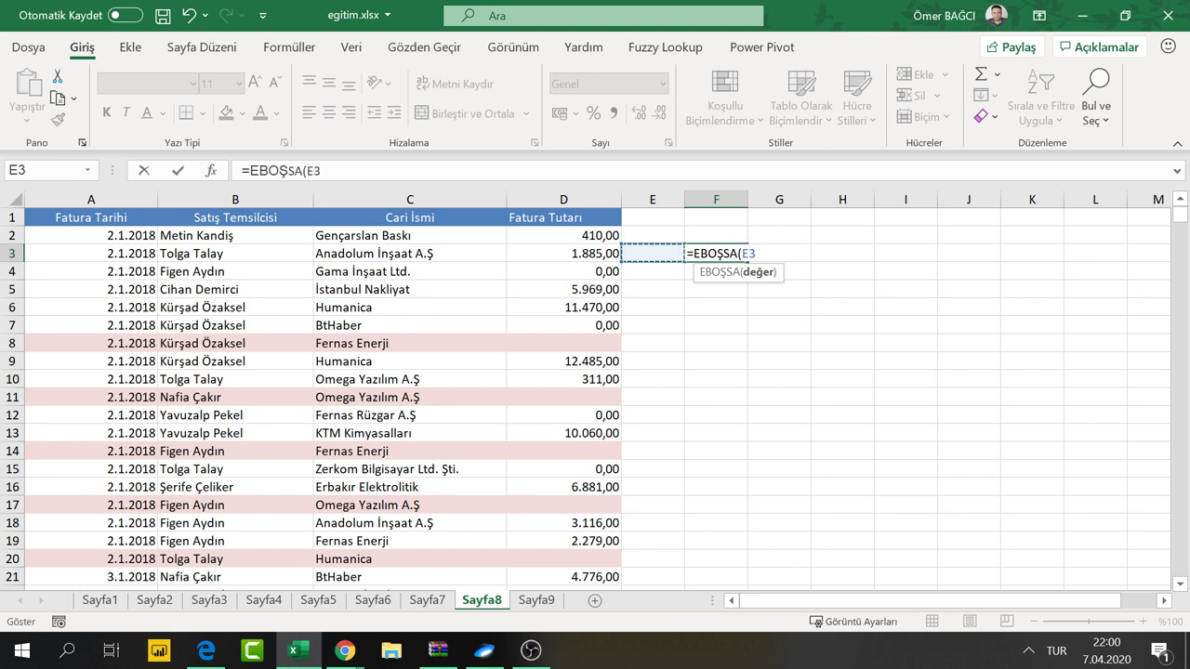
pyautogui.click(567, 253)
pyautogui.press('Return')
pyautogui.click(724, 254)
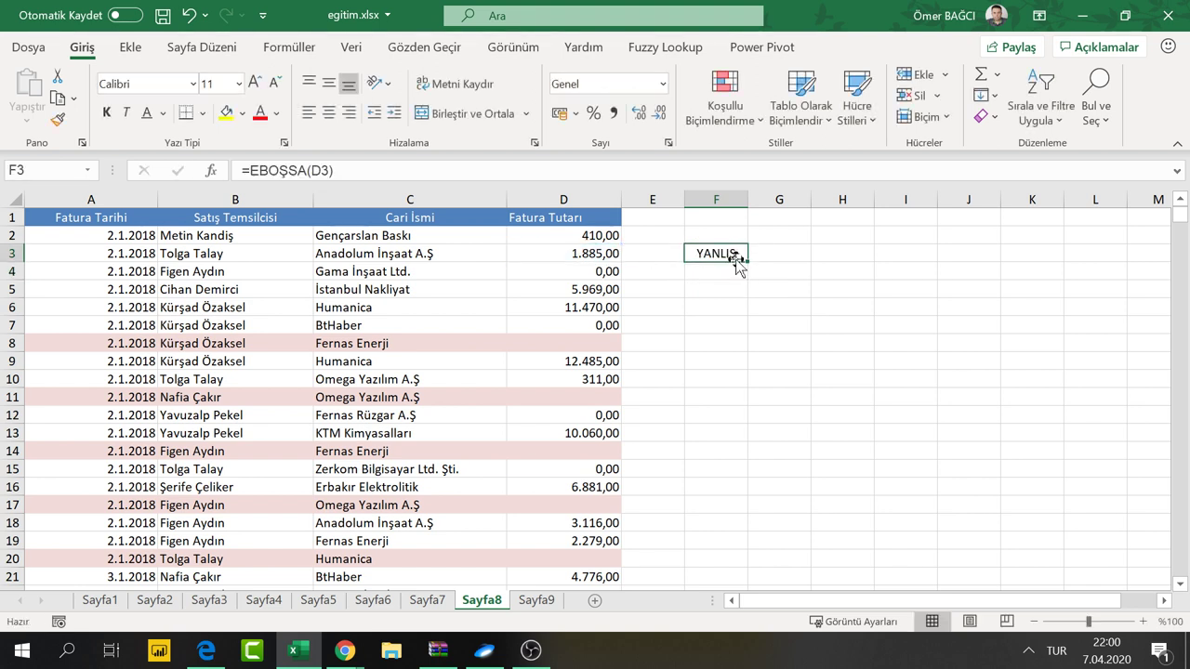
pyautogui.moveTo(741, 263)
pyautogui.mouseDown()
pyautogui.moveTo(749, 237)
pyautogui.moveTo(749, 526)
pyautogui.mouseUp()
pyautogui.click(705, 342)
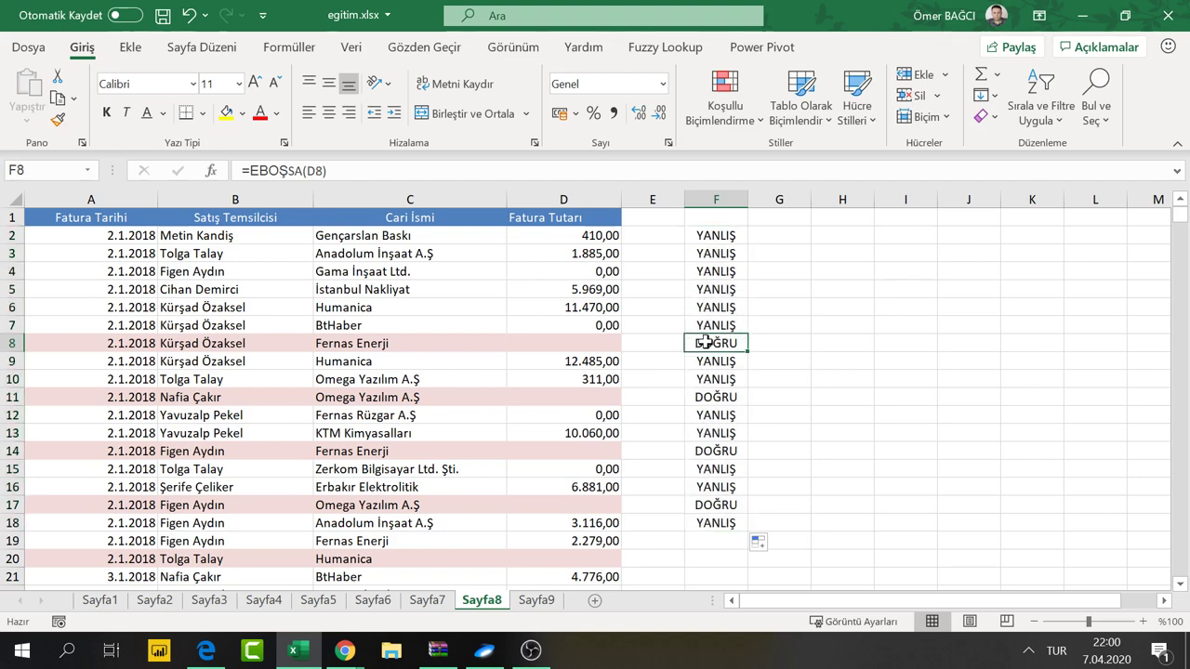
# Compare row 11's result with its empty D11 amount and scan the results from F2 downward
pyautogui.moveTo(707, 451); pyautogui.dragTo(609, 451)
pyautogui.click(614, 397)
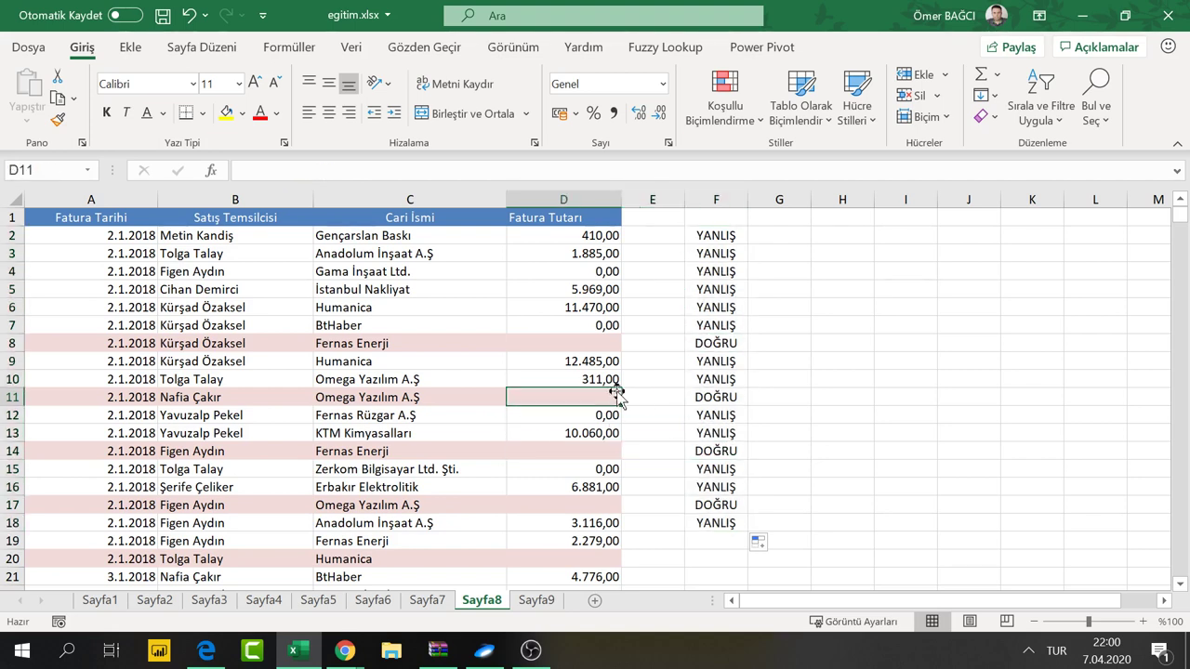
pyautogui.click(712, 398)
pyautogui.click(721, 240)
pyautogui.hotkey('ctrl', 'Down')
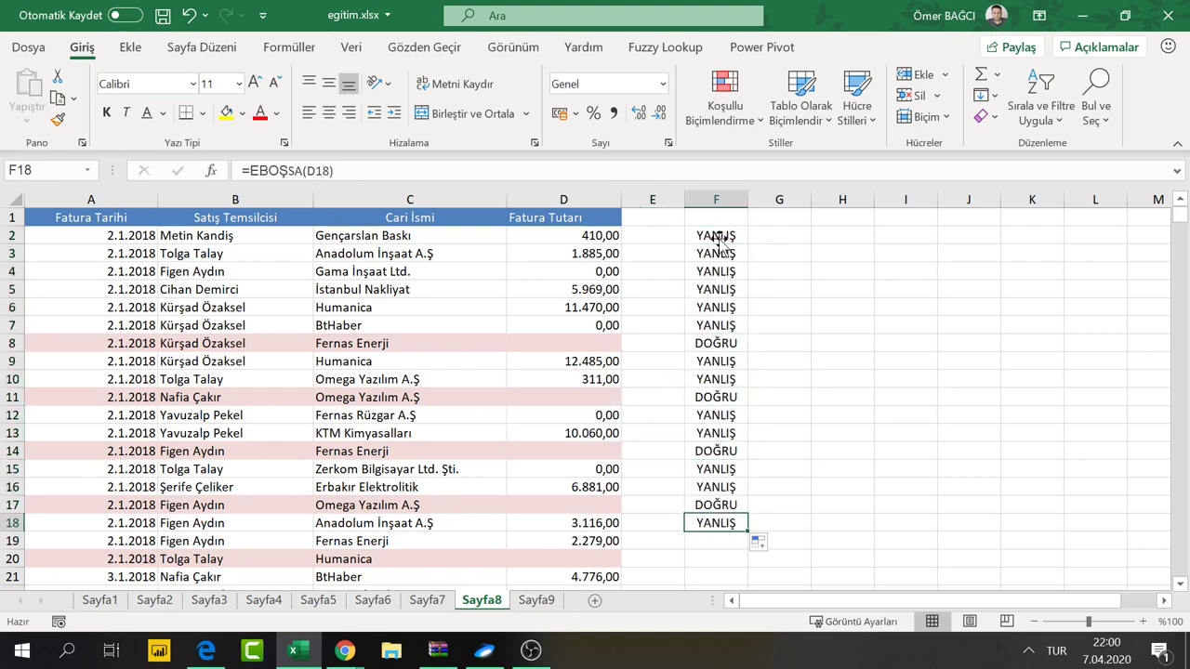
pyautogui.hotkey('ctrl', 'Up')
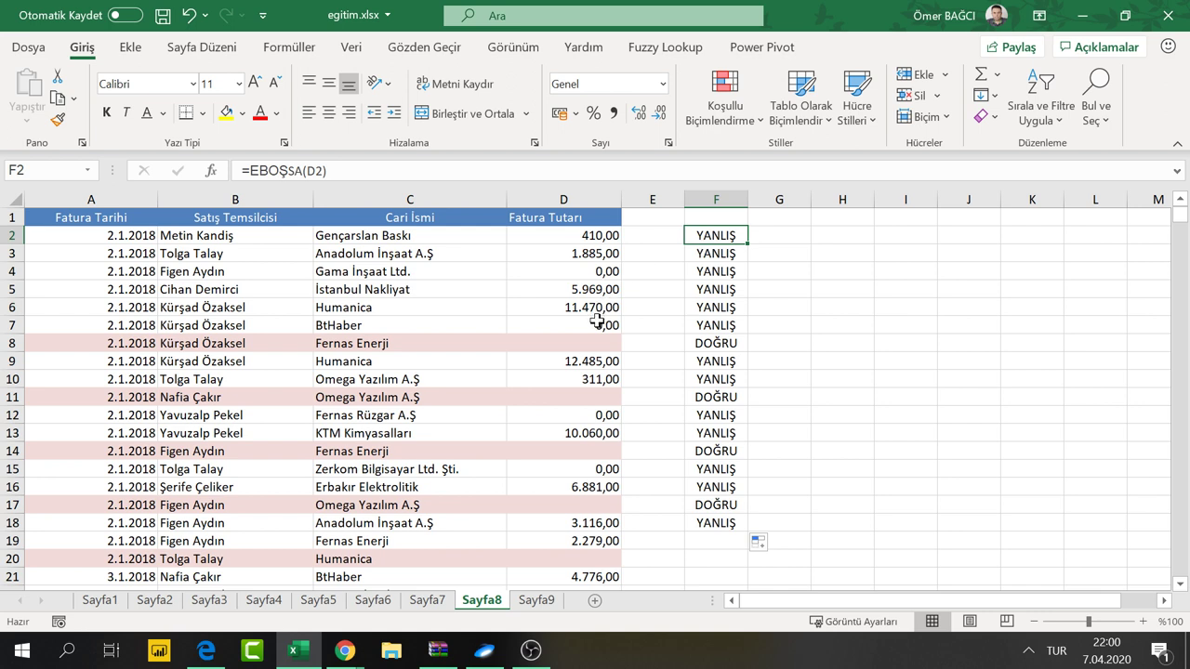
# Review the =EBOŞSA(D2) formula in F2, then click back into the sheet
pyautogui.doubleClick(728, 234)
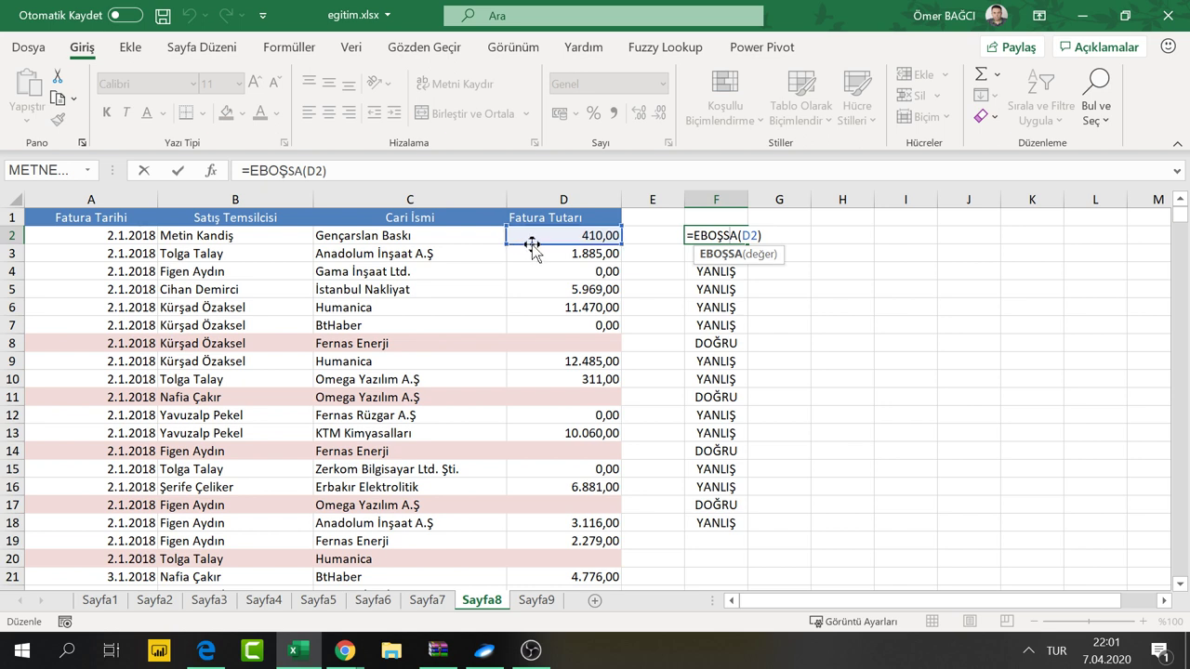
pyautogui.click(360, 307)
pyautogui.click(380, 288)
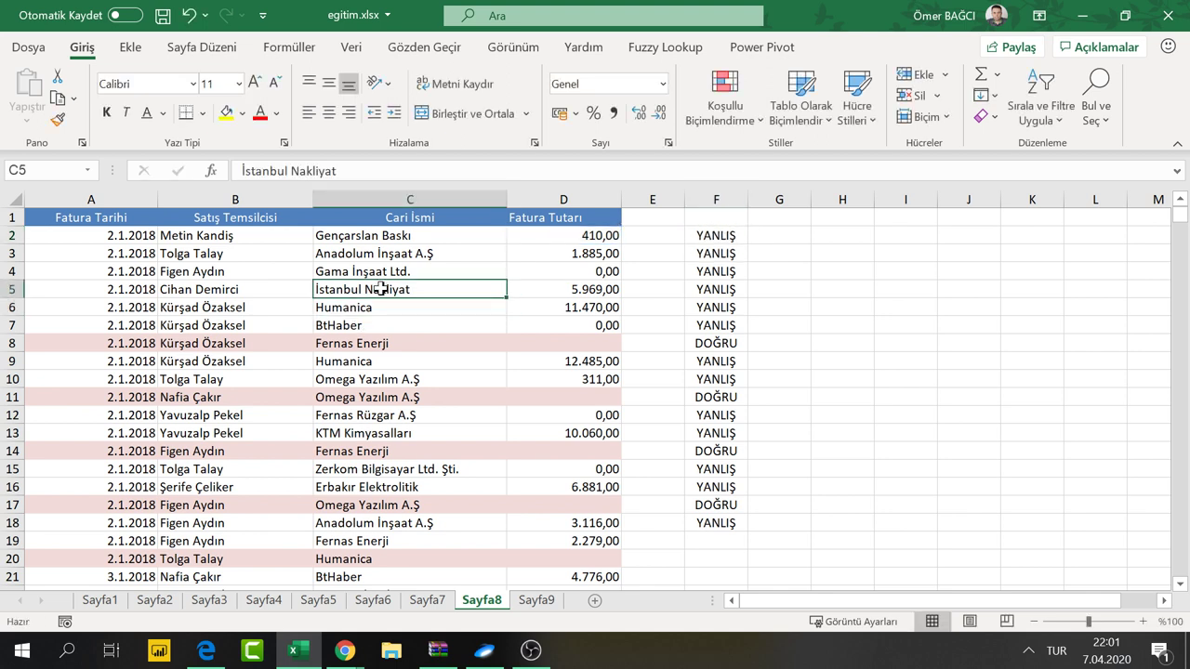
pyautogui.click(712, 235)
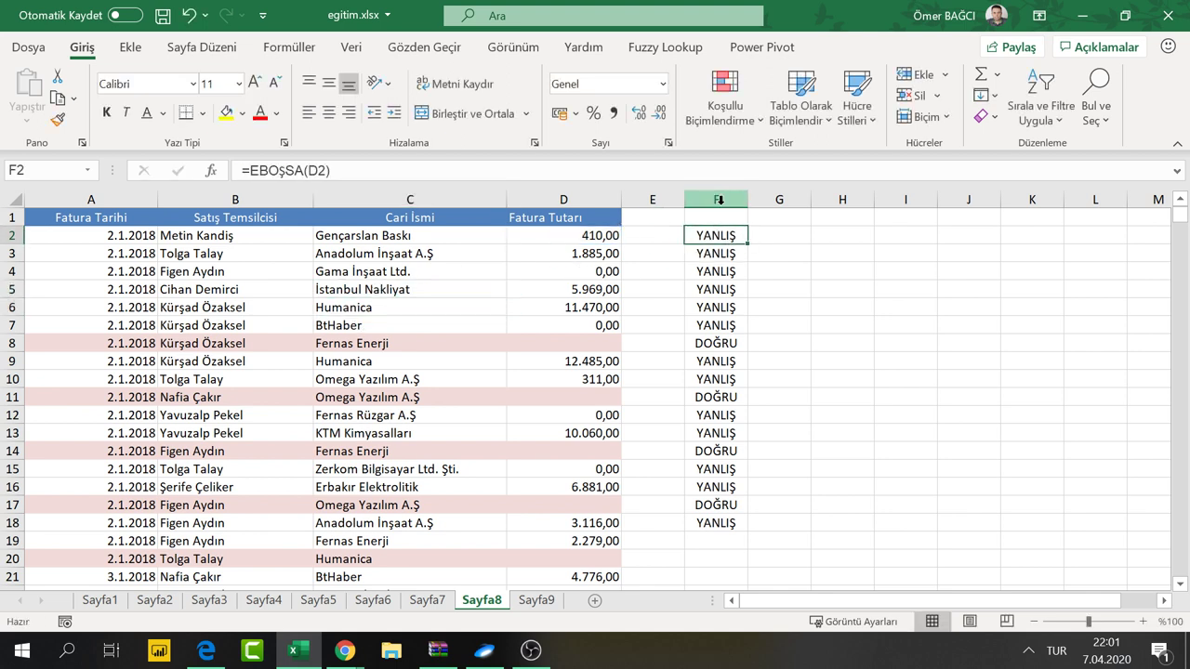
pyautogui.click(123, 253)
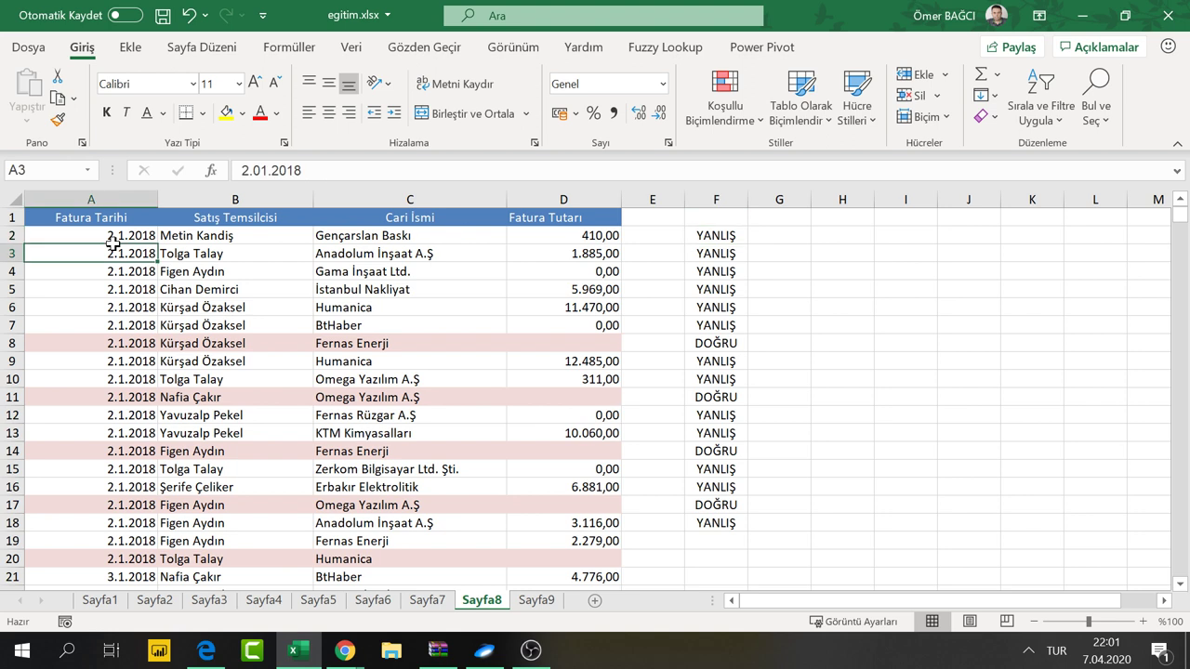
pyautogui.click(206, 306)
pyautogui.click(398, 362)
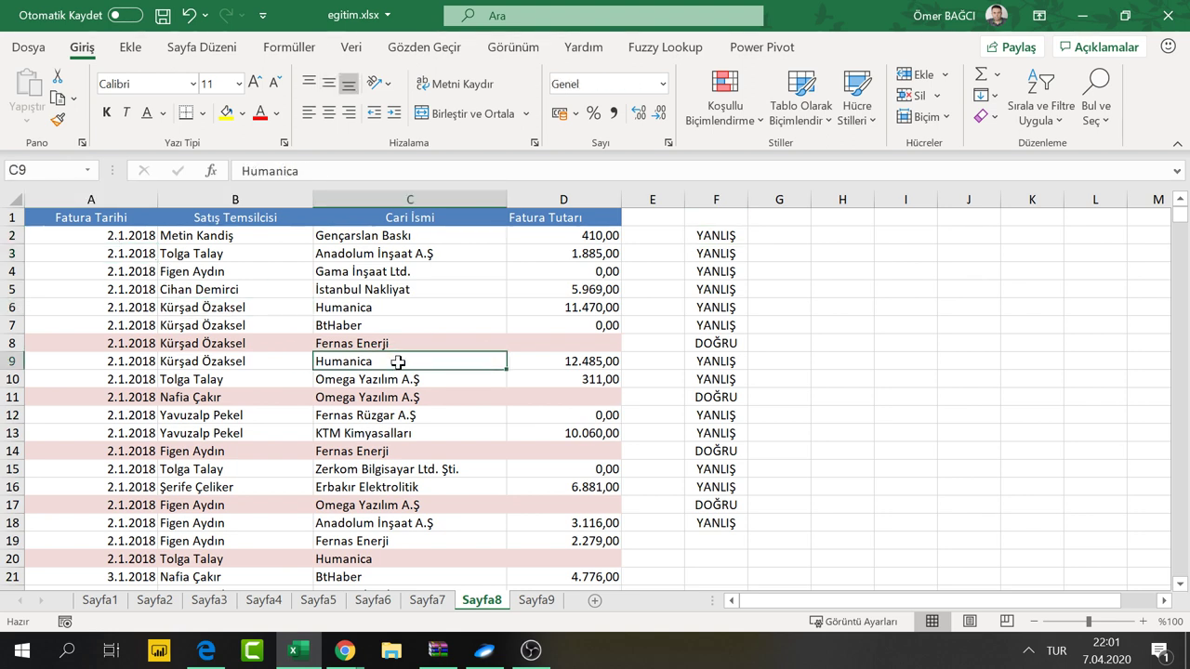
# Delete column F to remove the EBOŞSA helper results
pyautogui.rightClick(721, 190)
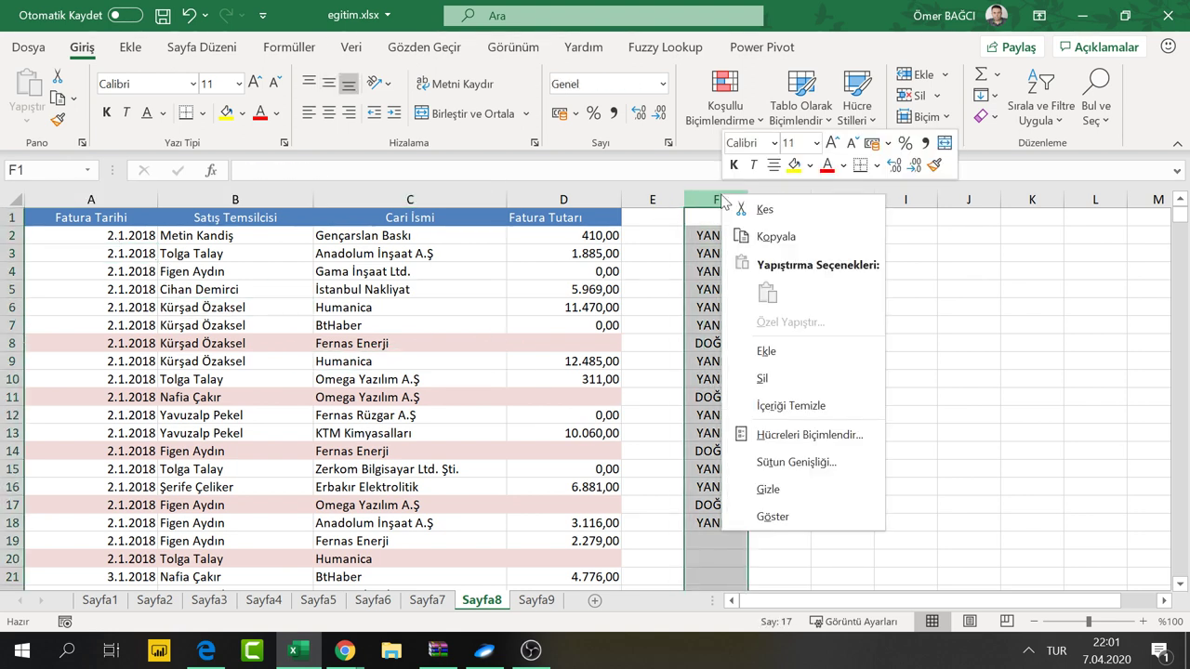
pyautogui.click(779, 377)
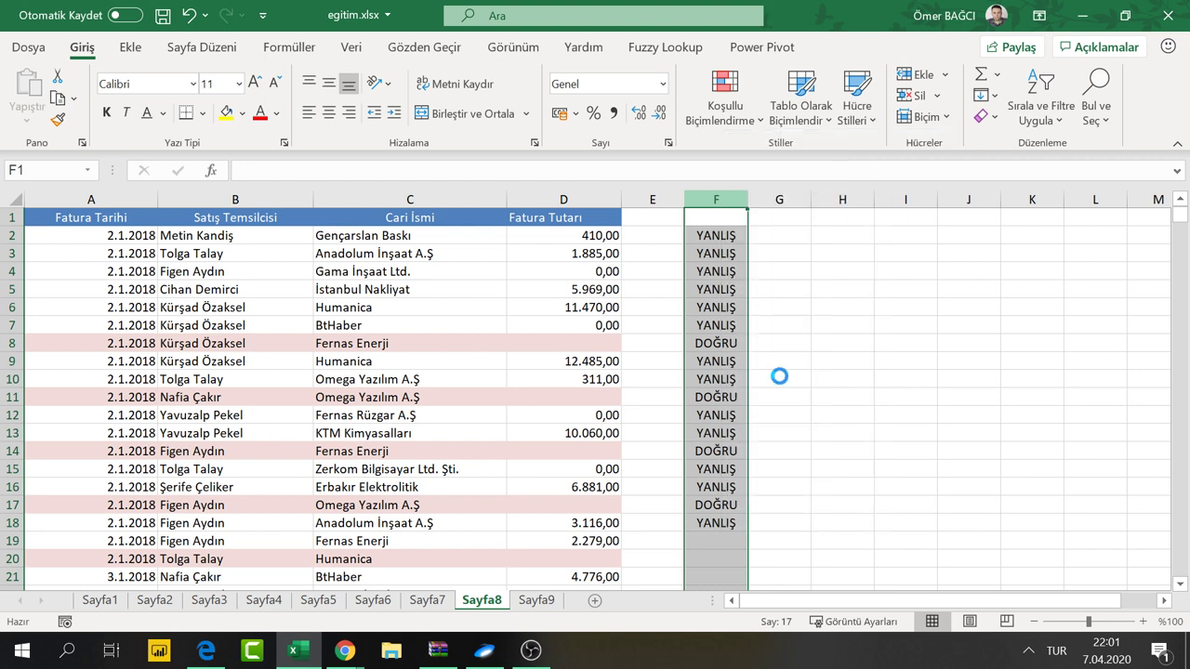
pyautogui.click(563, 360)
# Start a new conditional formatting rule, then cancel it without applying anything
pyautogui.click(706, 107)
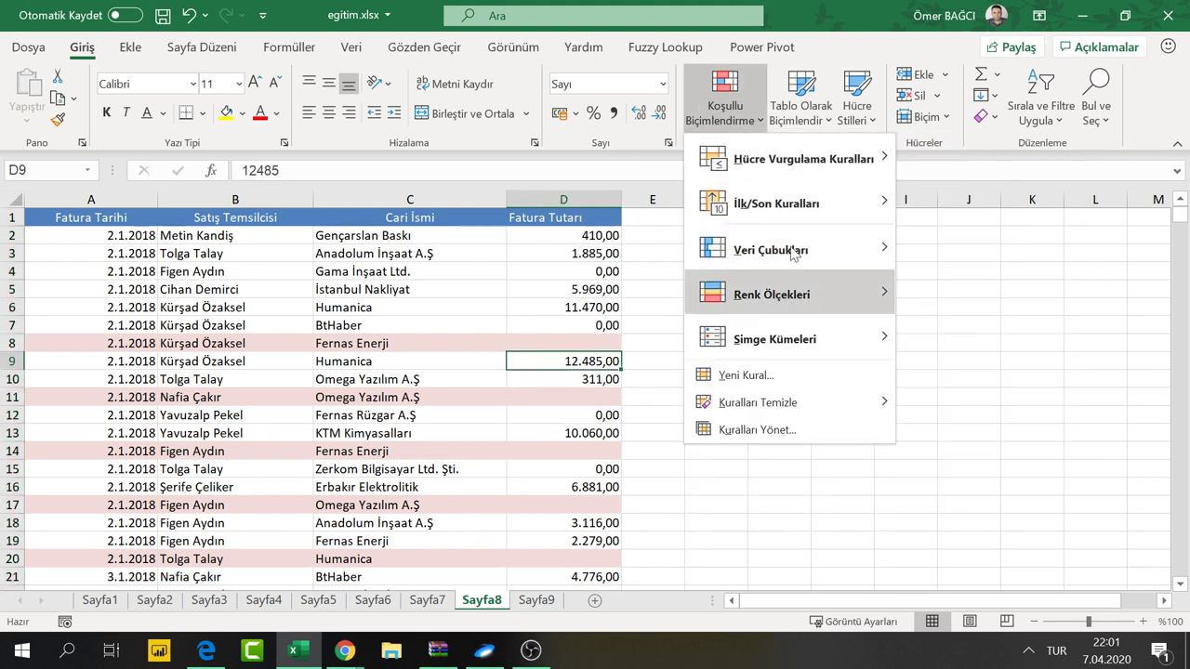
pyautogui.moveTo(790, 159)
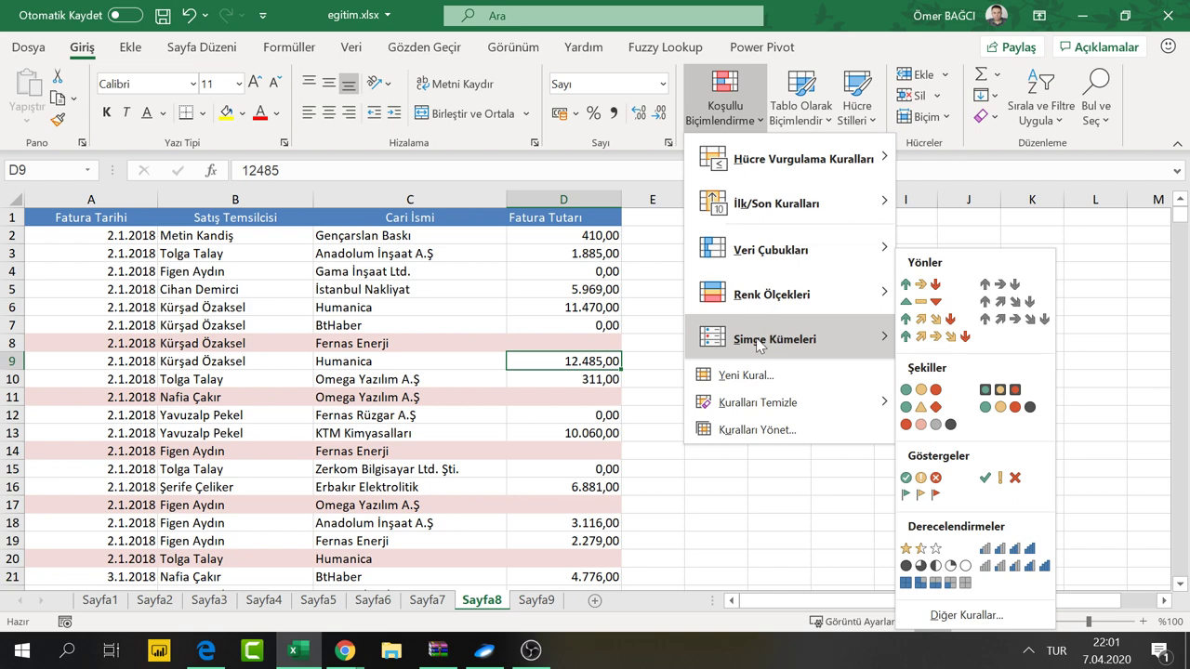
pyautogui.moveTo(771, 294)
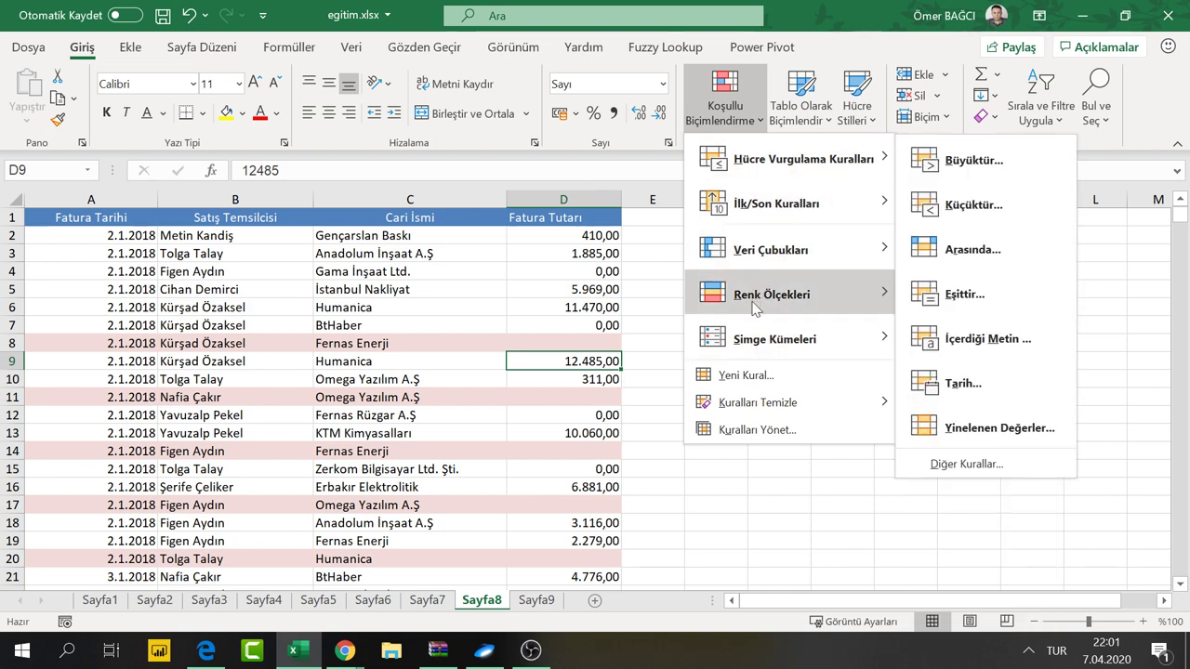
pyautogui.click(755, 373)
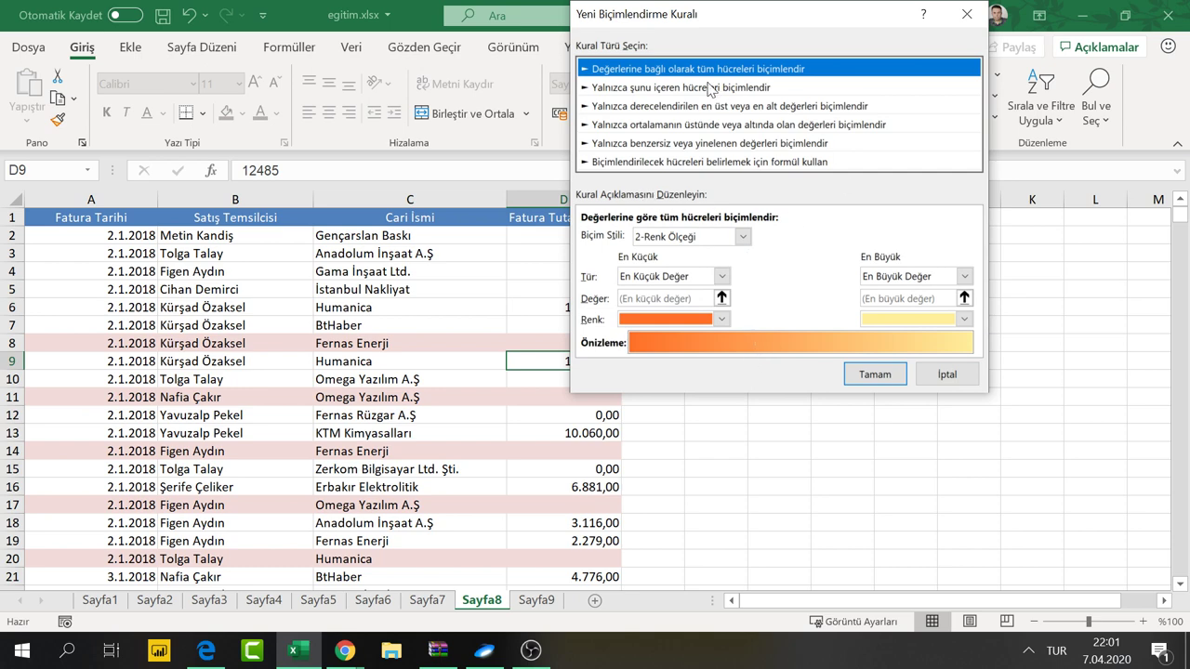
pyautogui.click(951, 374)
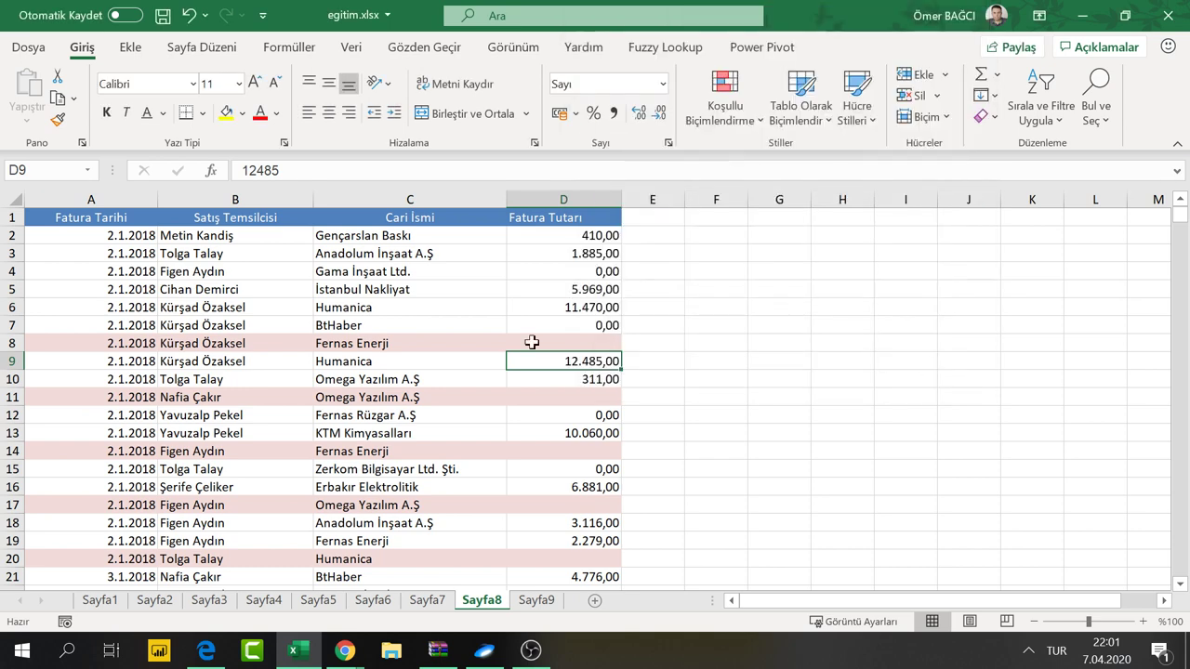
# Switch to the Sayfa4 sheet via the Sayfa5 tab
pyautogui.click(297, 603)
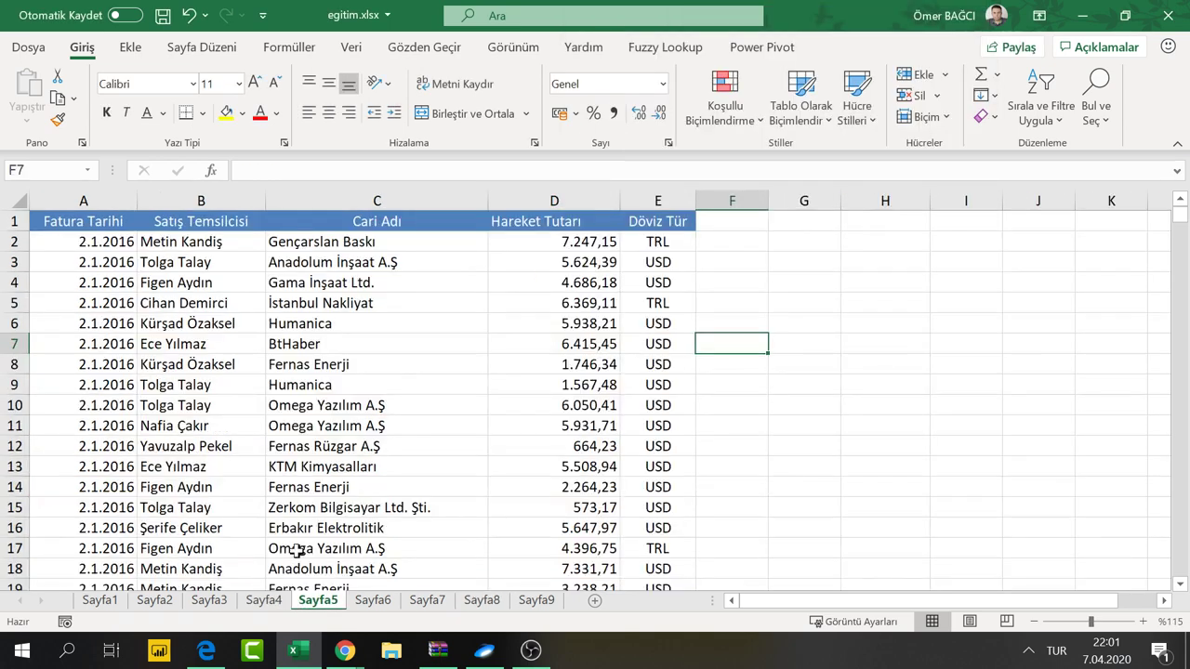
pyautogui.click(264, 601)
pyautogui.click(209, 601)
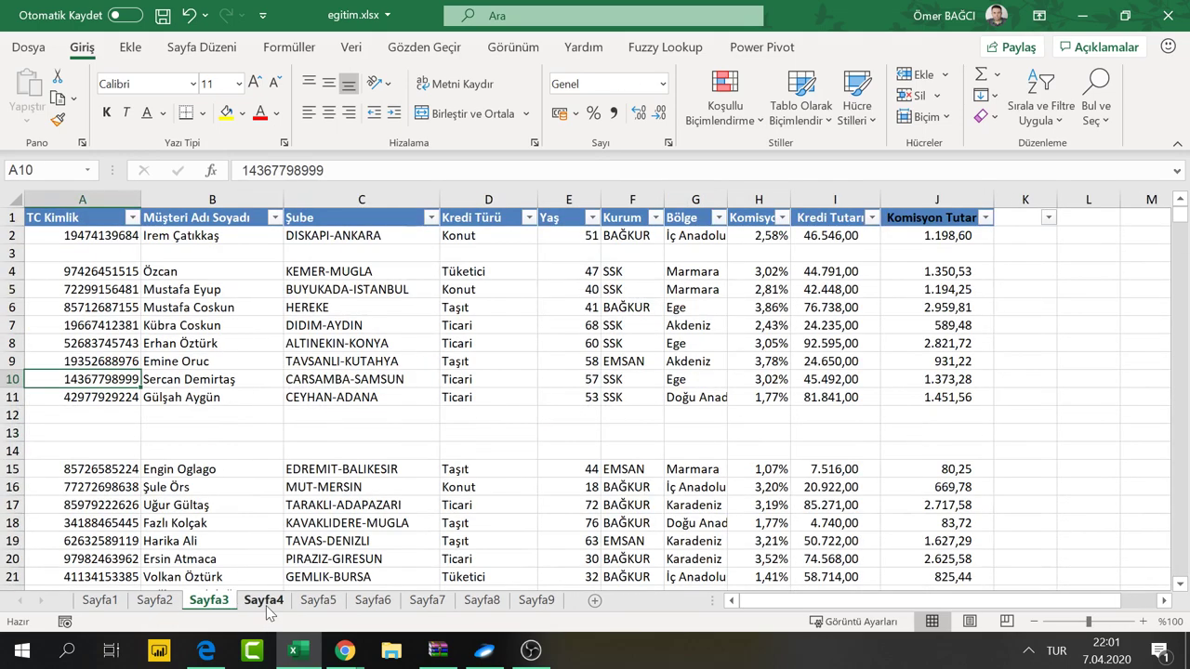
pyautogui.click(264, 600)
pyautogui.scroll(5, 311, 391)
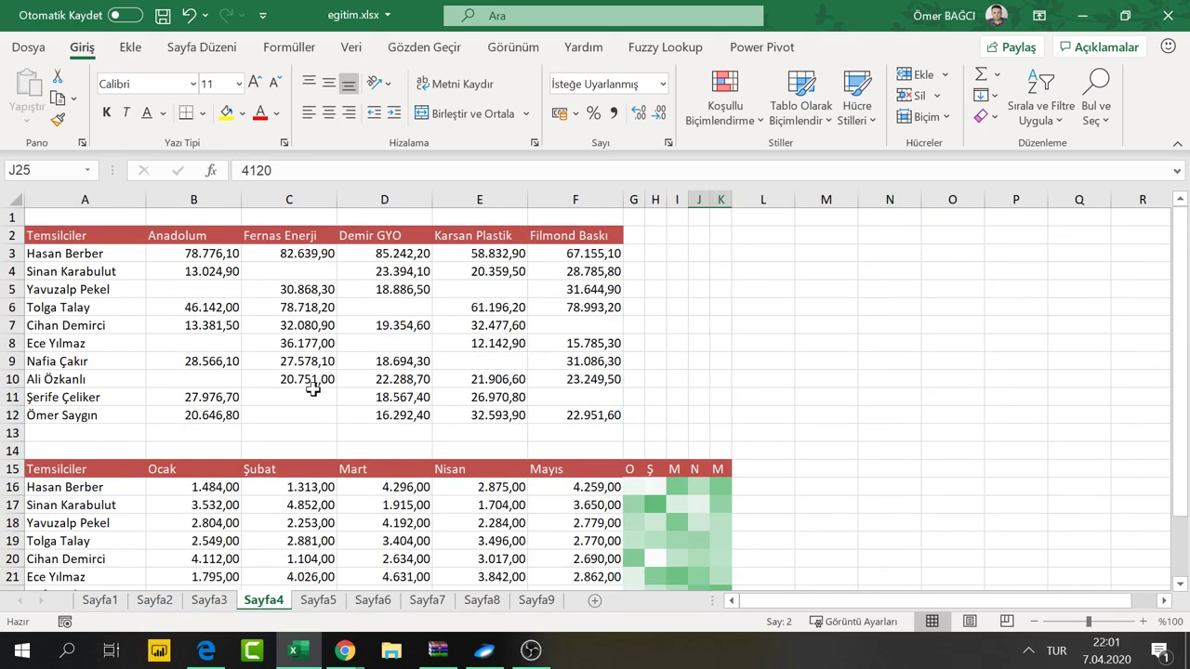
# Inspect the empty amounts like B5, C12, D6 and B8, then select B3:F12
pyautogui.click(232, 288)
pyautogui.click(127, 254)
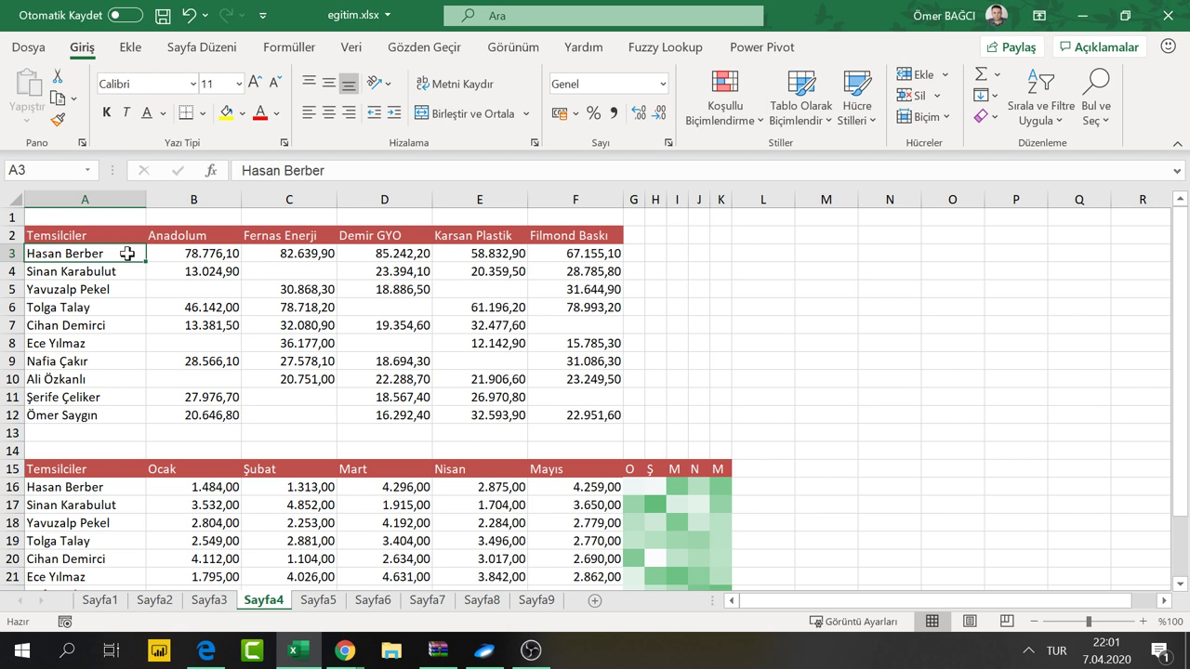
pyautogui.click(247, 269)
pyautogui.click(267, 323)
pyautogui.click(274, 359)
pyautogui.click(274, 379)
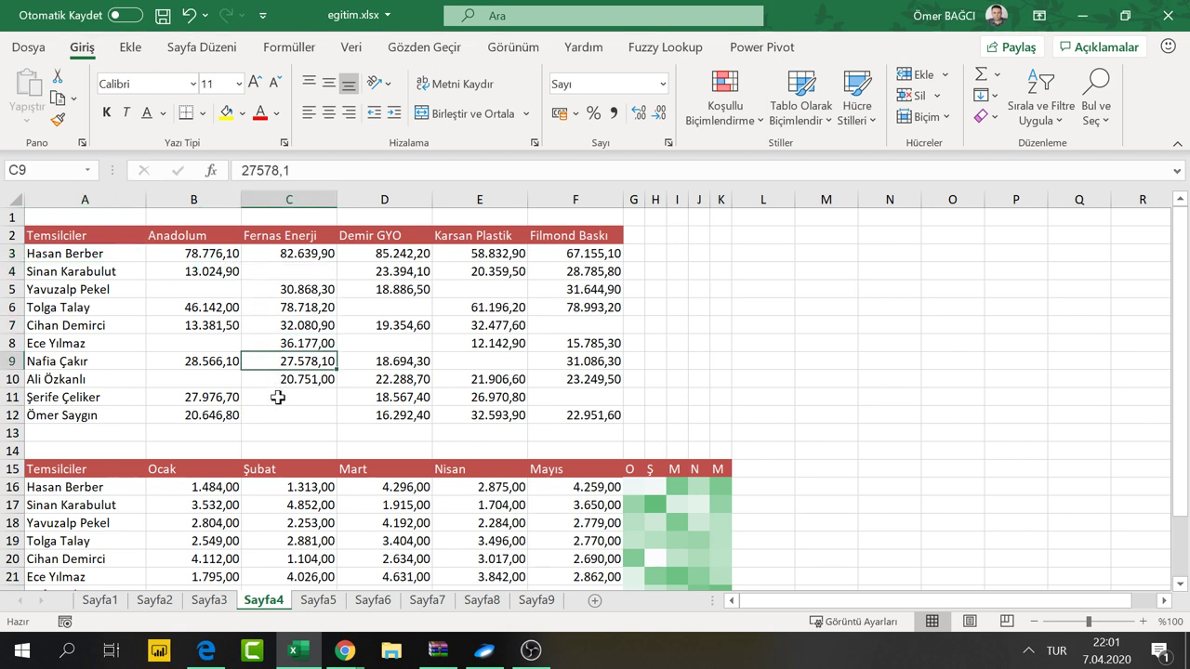
pyautogui.click(276, 397)
pyautogui.click(276, 415)
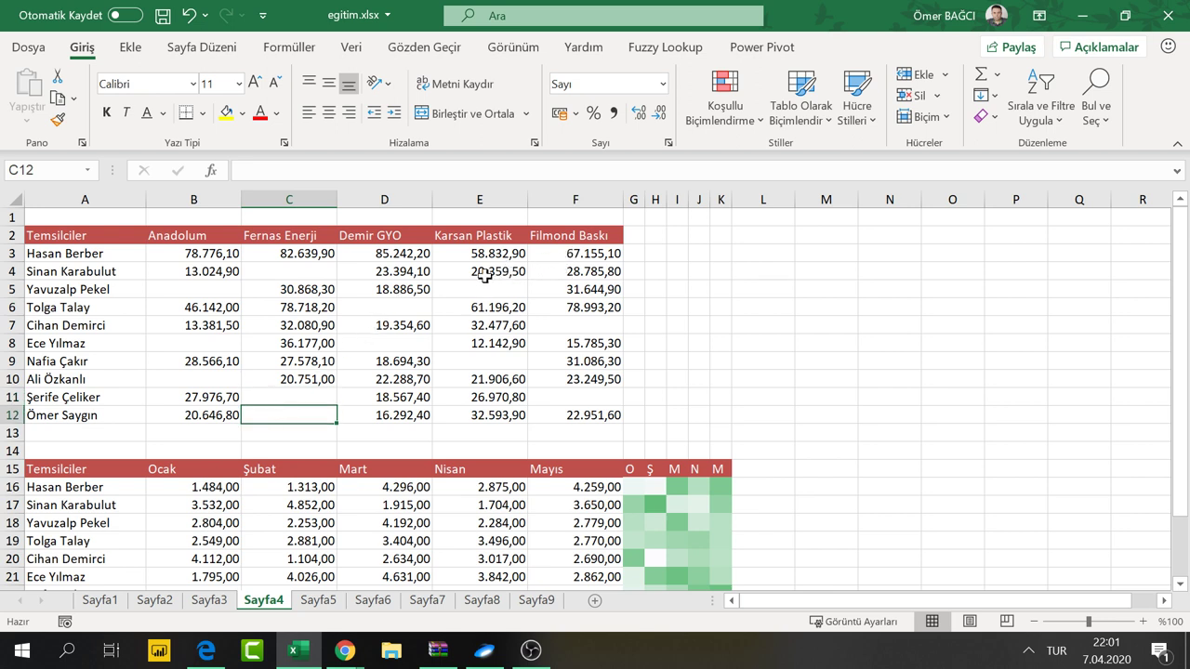
pyautogui.click(479, 284)
pyautogui.click(395, 300)
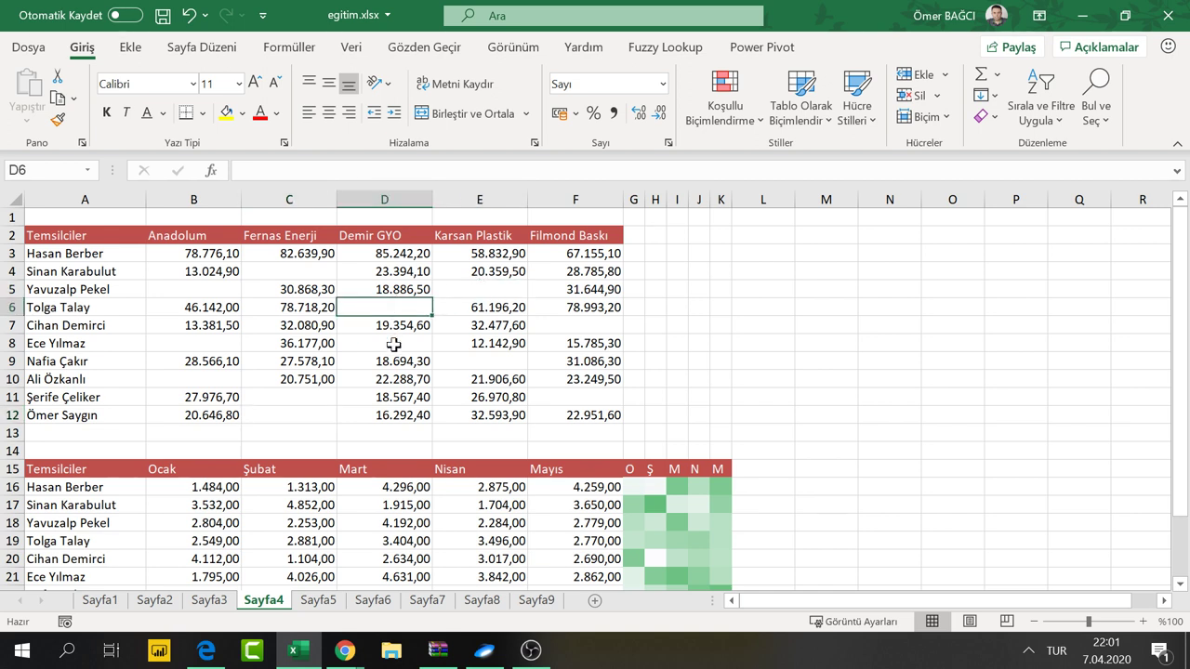
pyautogui.click(393, 344)
pyautogui.click(206, 339)
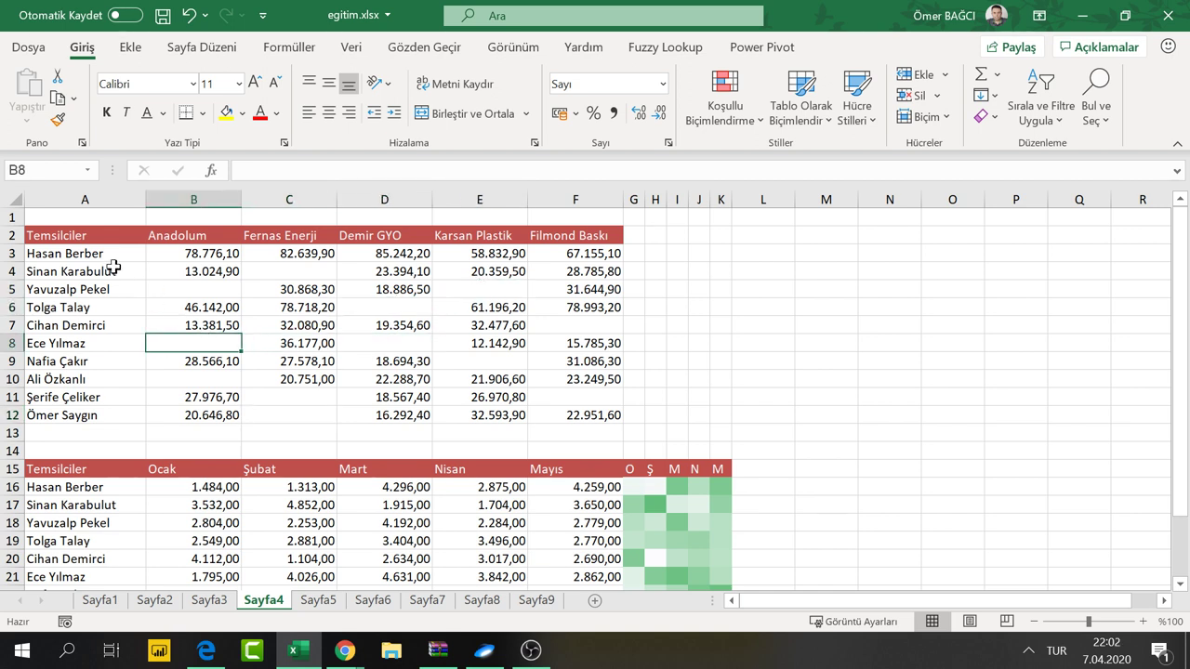
pyautogui.moveTo(173, 254); pyautogui.dragTo(582, 416)
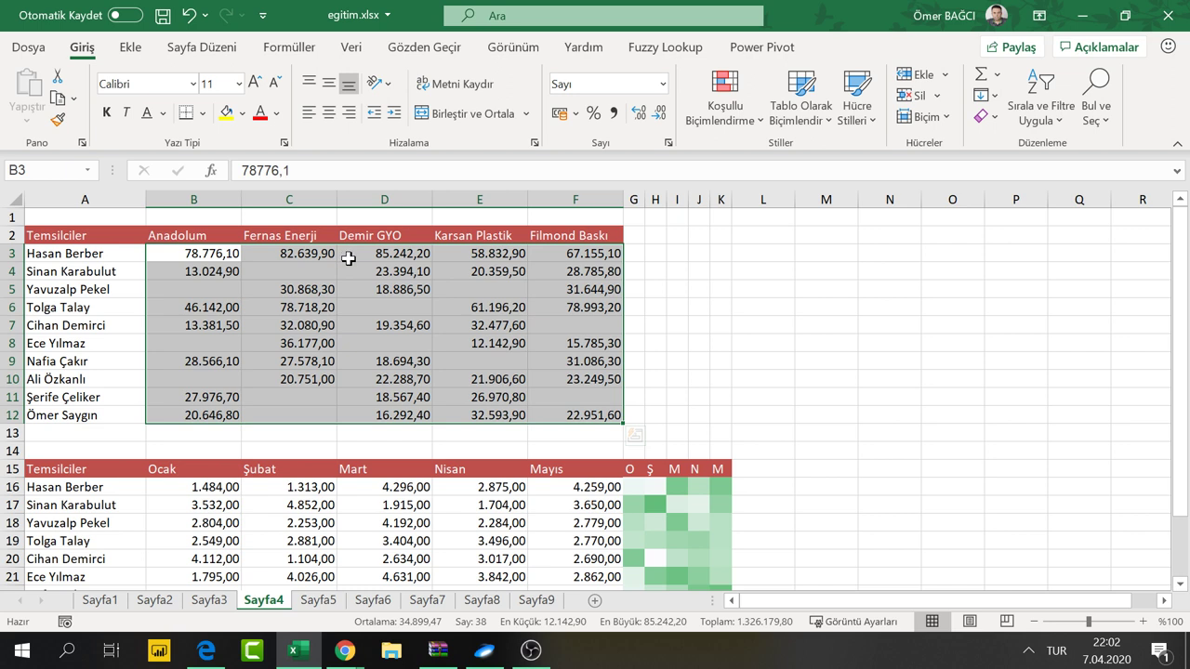
# Create a 'Blanks' cell-contents rule on B3:F12 with a solid red fill
pyautogui.click(725, 98)
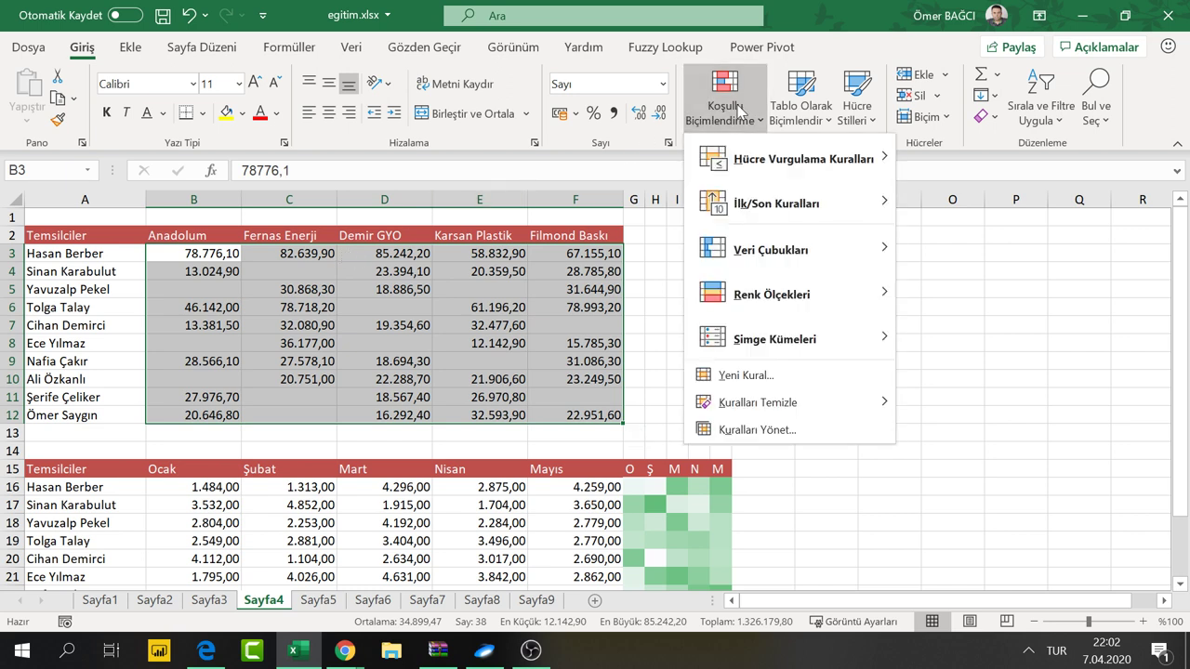
pyautogui.click(786, 380)
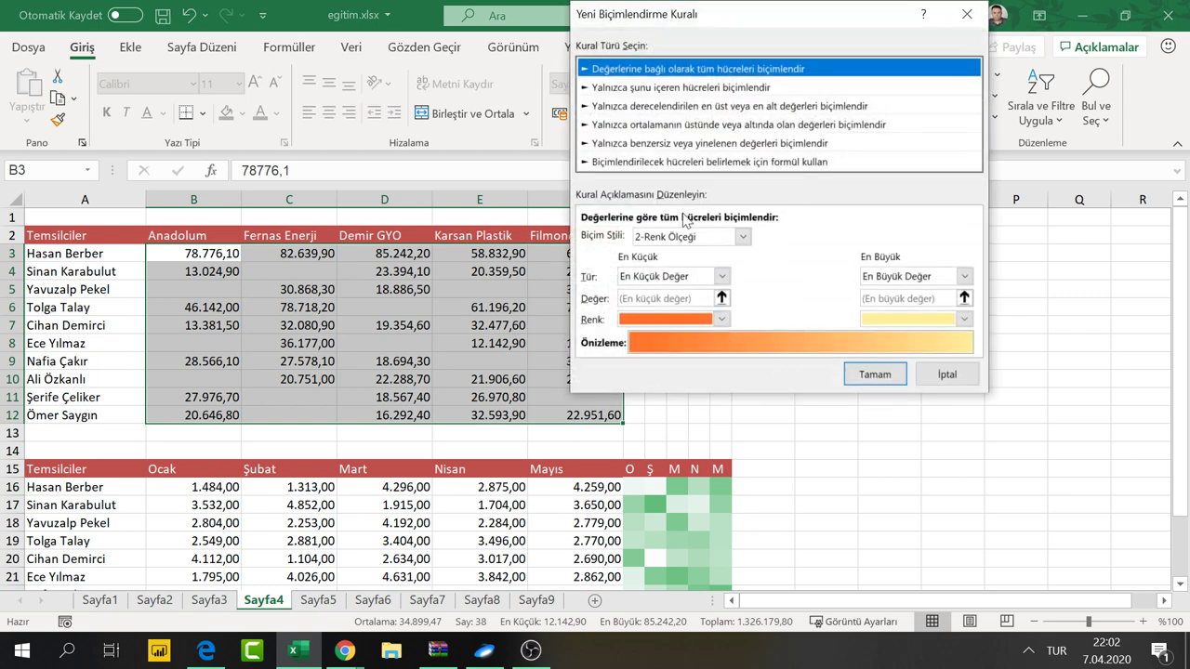
pyautogui.click(666, 89)
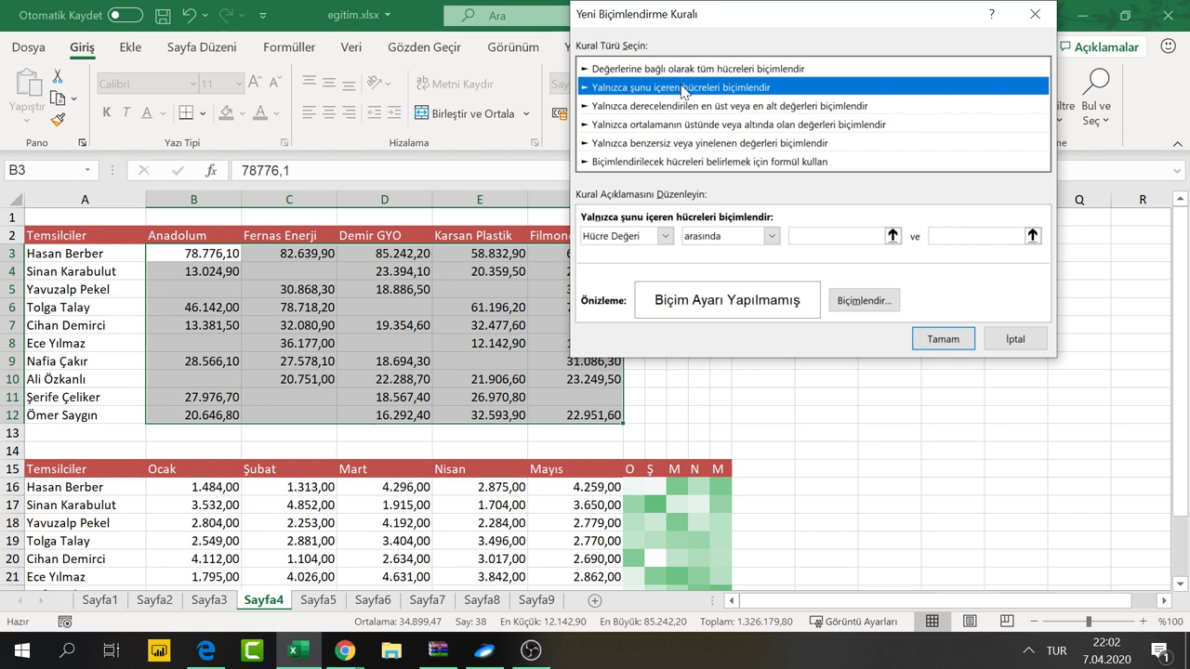
pyautogui.click(665, 237)
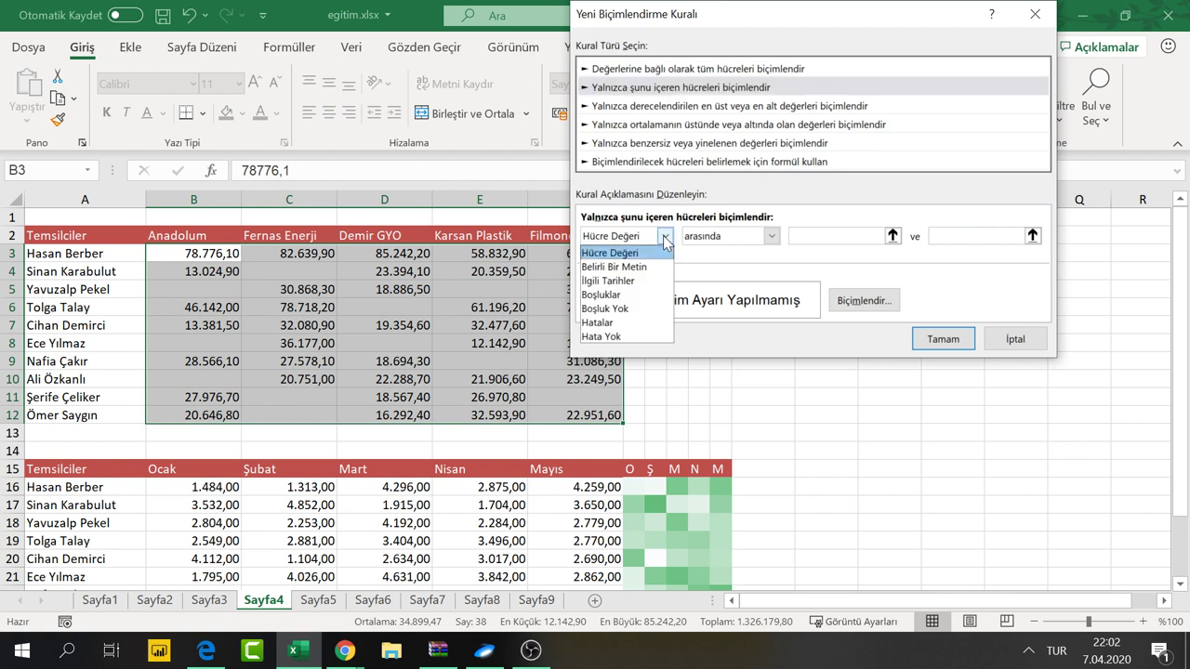
pyautogui.click(625, 295)
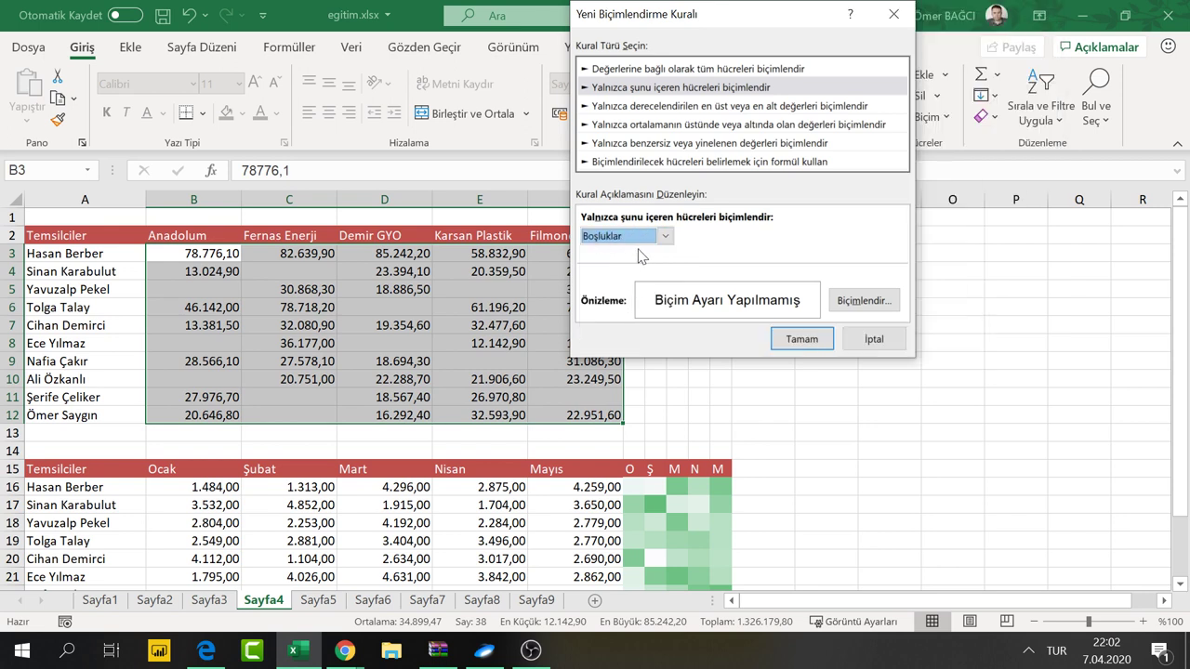
pyautogui.click(851, 300)
pyautogui.click(613, 216)
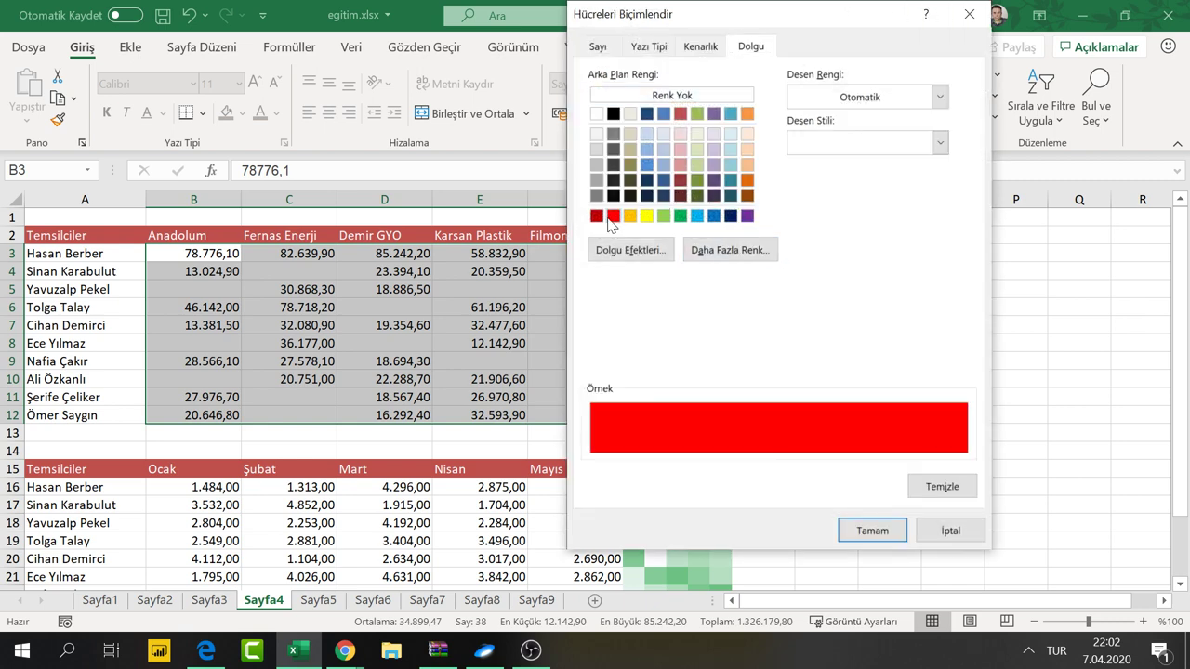
pyautogui.click(872, 530)
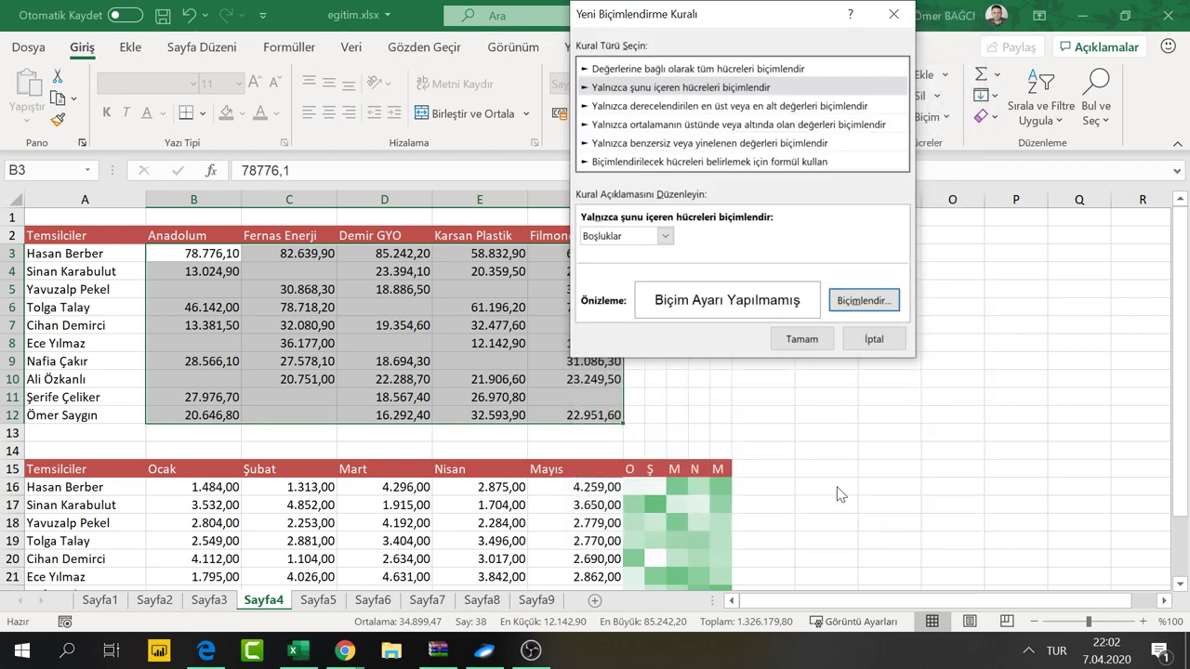
pyautogui.click(805, 340)
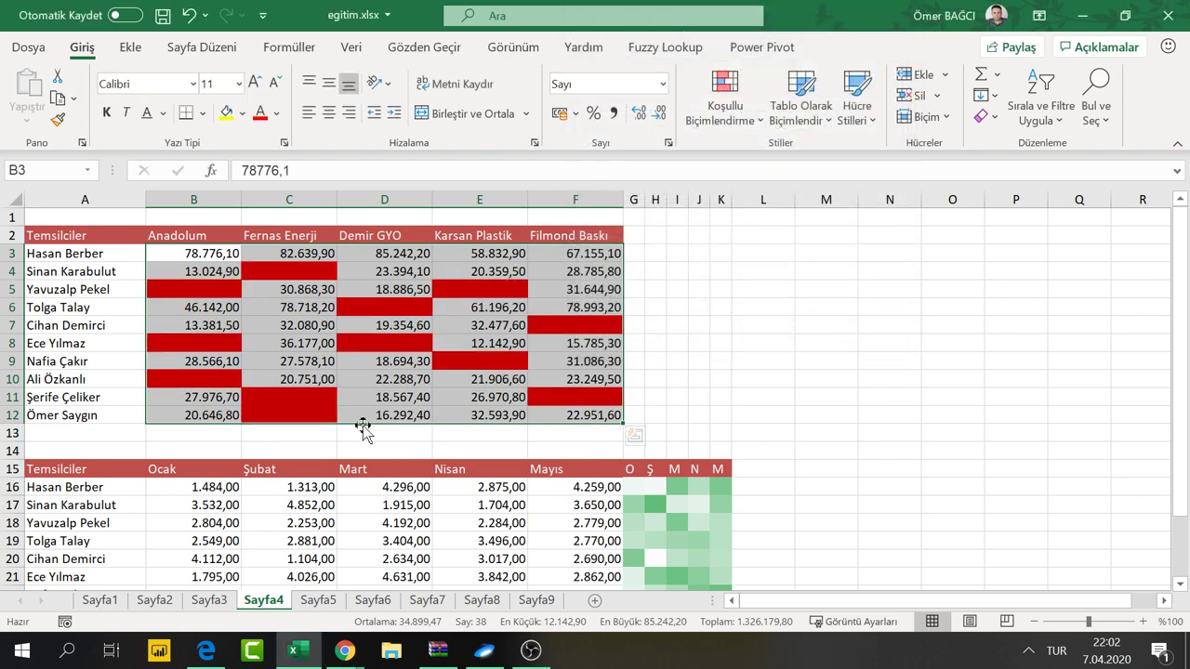
# Fill the blanks with 546 in B5, 4.333 in B8, 333 in B10 and 33 in C12
pyautogui.click(439, 361)
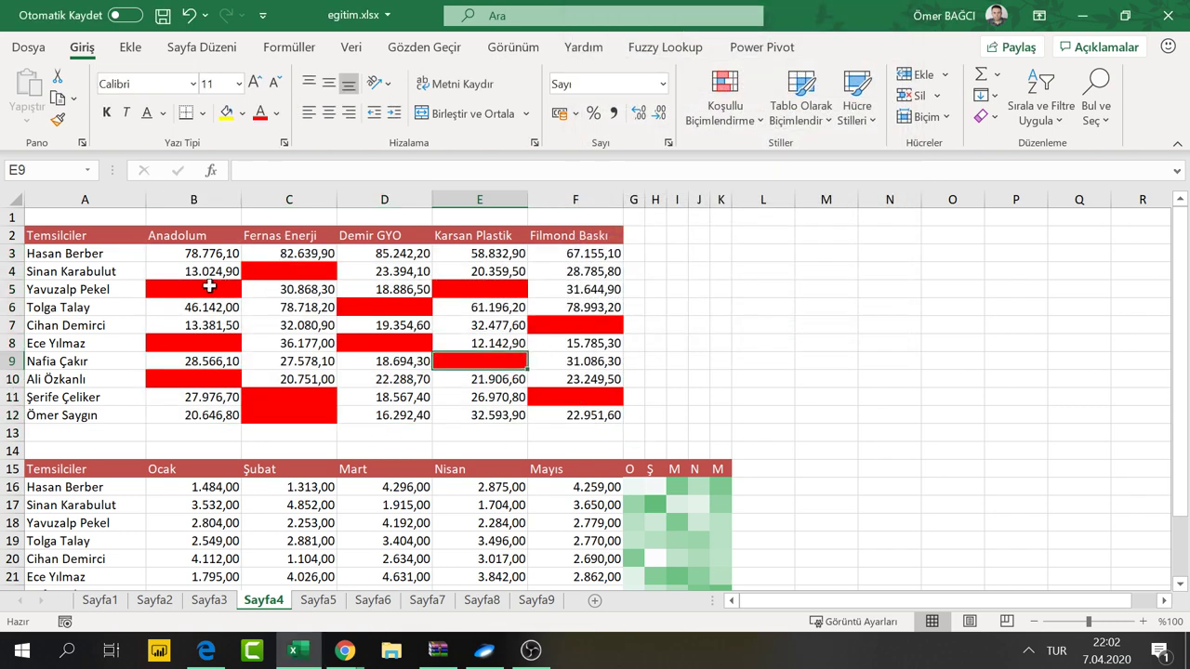
pyautogui.click(206, 287)
pyautogui.write('546')
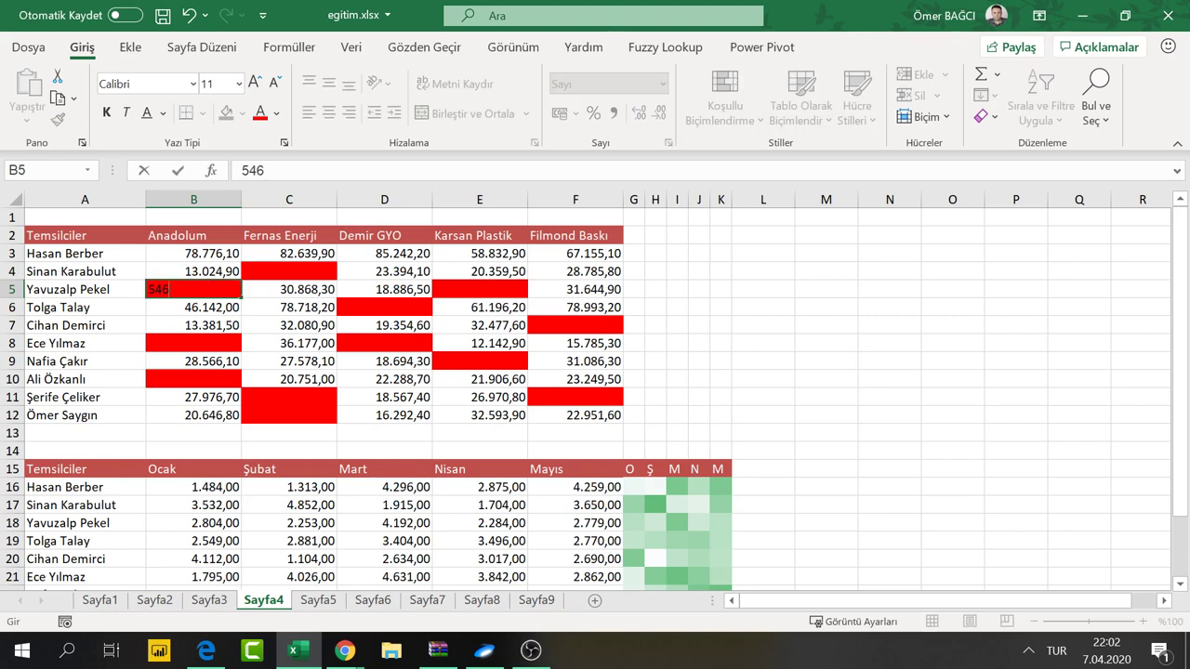
pyautogui.click(232, 336)
pyautogui.click(214, 288)
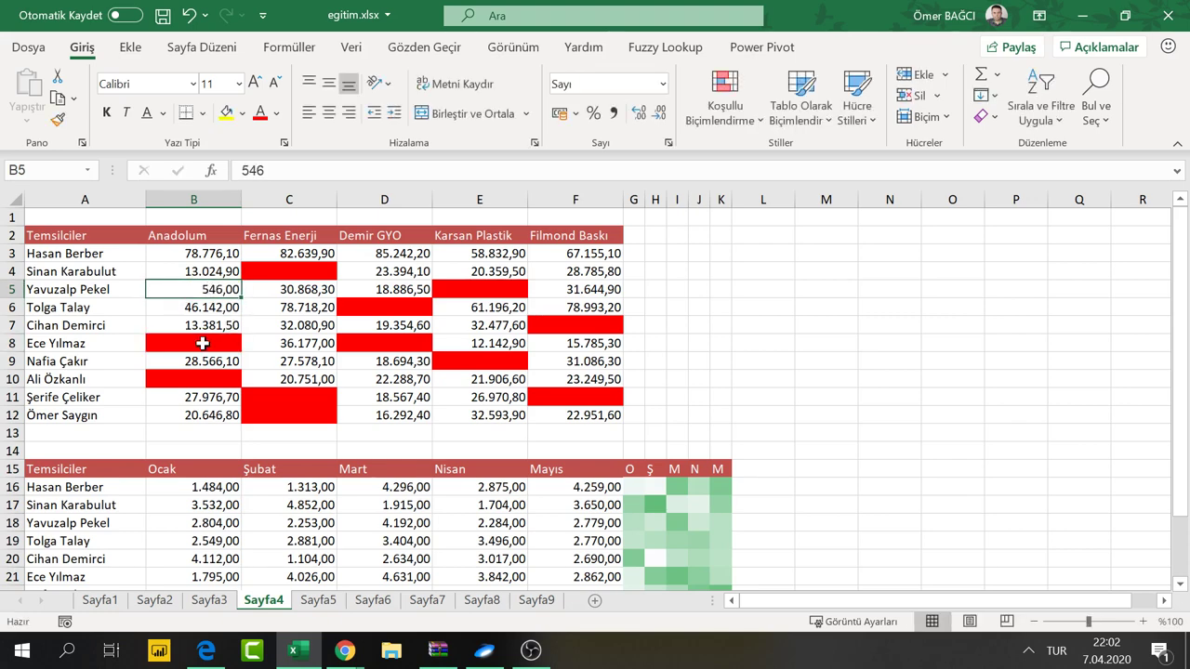
pyautogui.click(202, 343)
pyautogui.write('4.333')
pyautogui.click(202, 361)
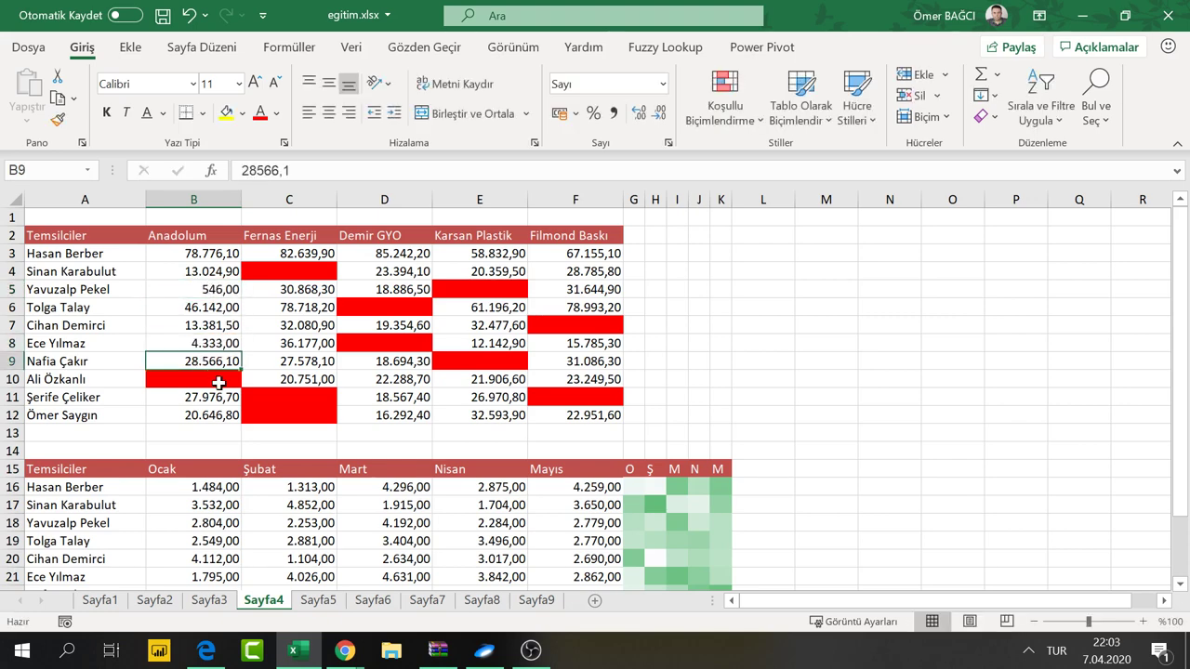
pyautogui.click(218, 383)
pyautogui.write('333')
pyautogui.click(284, 402)
pyautogui.click(286, 419)
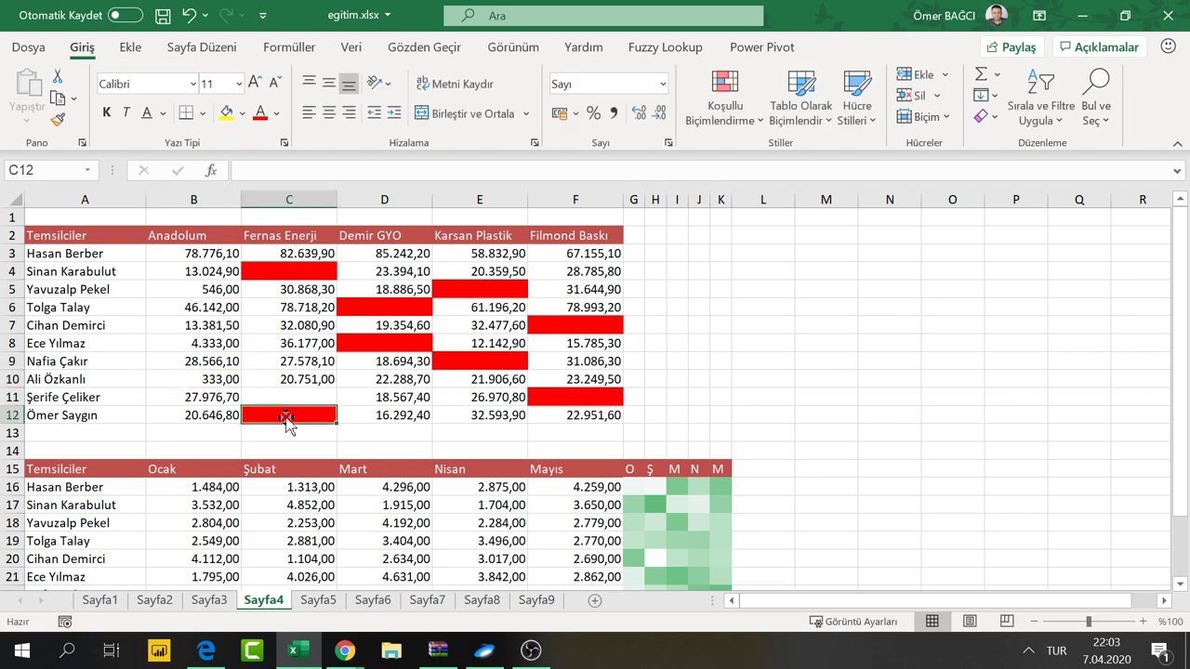
pyautogui.write('33')
# Enter values into D7 and D8 (55), 44 in E9, 5 in E5 and 55 in C4
pyautogui.moveTo(381, 326); pyautogui.dragTo(381, 348)
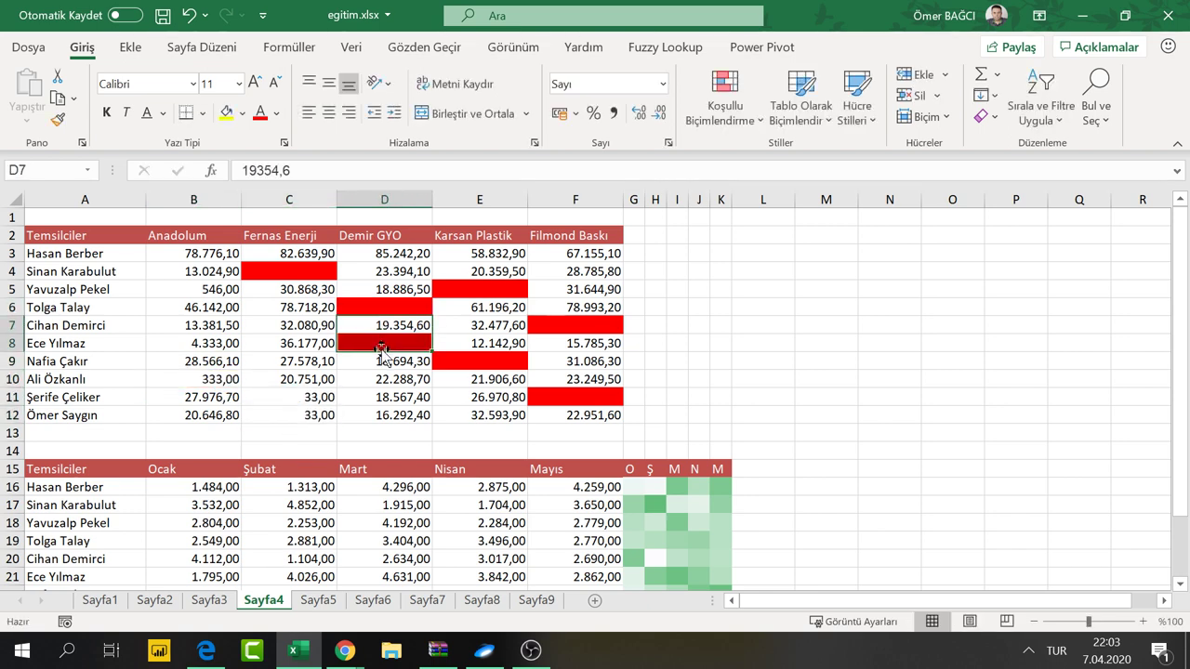
pyautogui.write('34')
pyautogui.write('44')
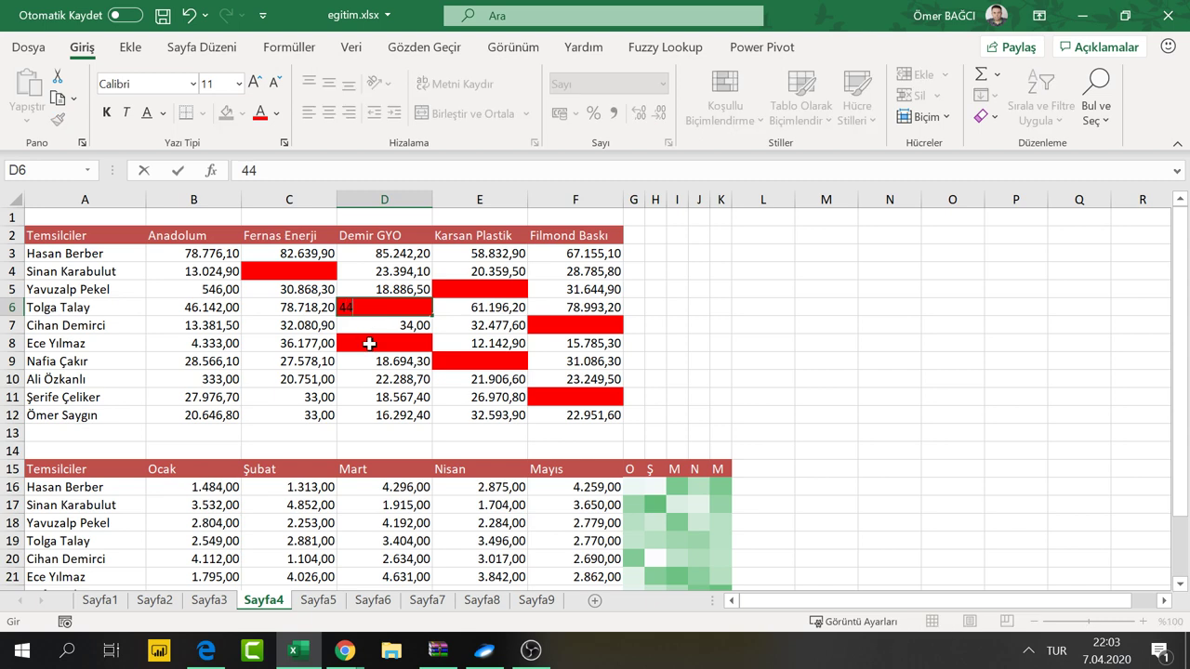
pyautogui.click(383, 343)
pyautogui.write('55')
pyautogui.click(499, 363)
pyautogui.write('44')
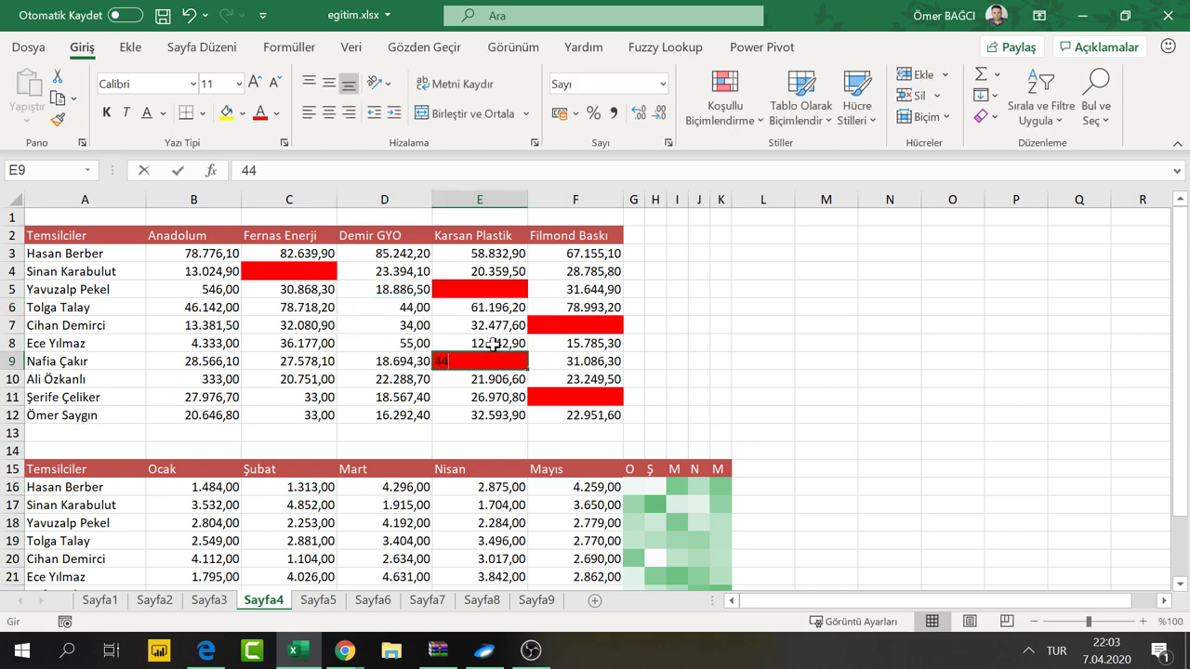
pyautogui.click(483, 287)
pyautogui.write('5')
pyautogui.click(293, 270)
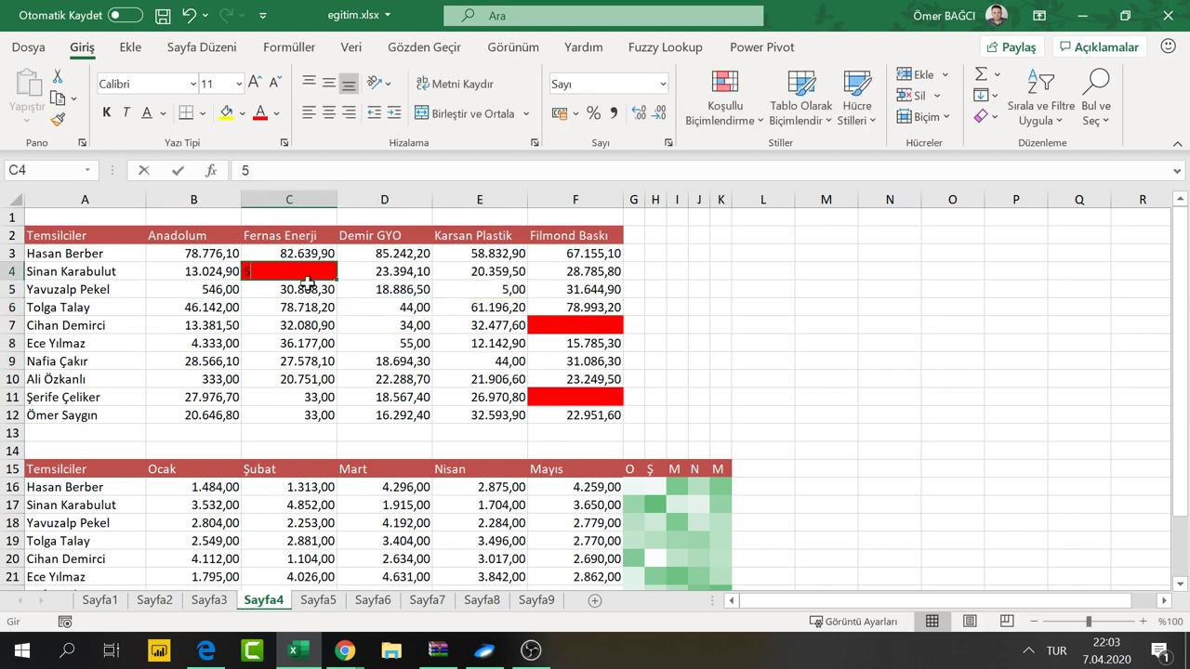
pyautogui.write('55')
pyautogui.click(391, 325)
# Empty cell C7 so it turns red
pyautogui.click(292, 316)
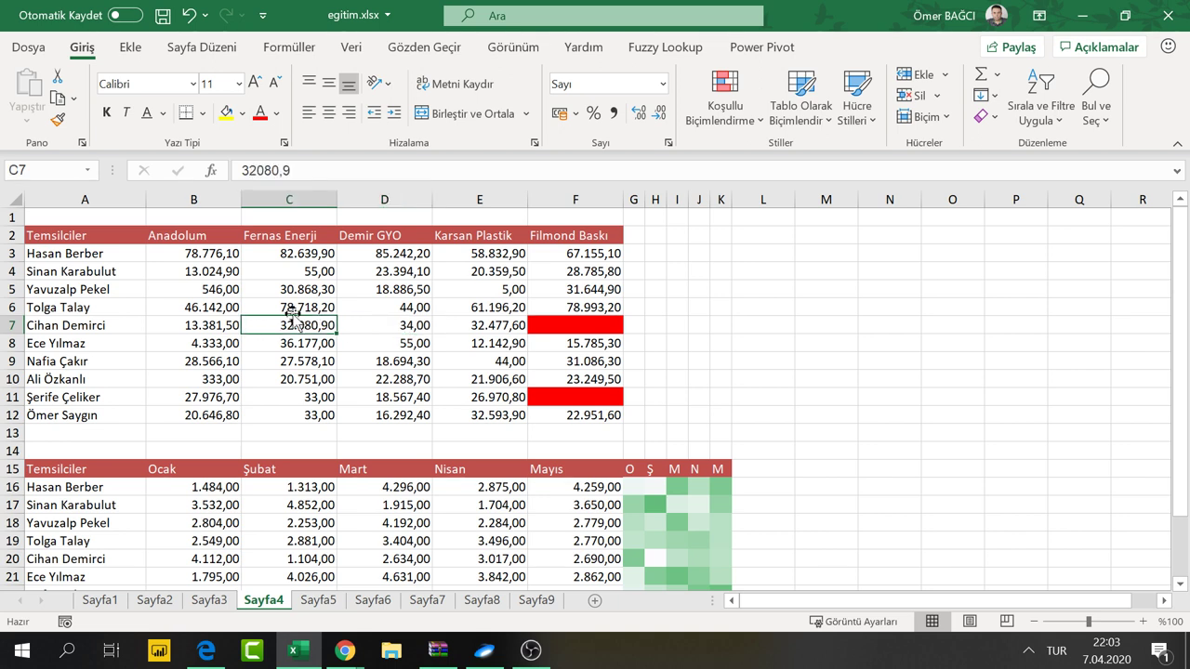
pyautogui.press('BackSpace')
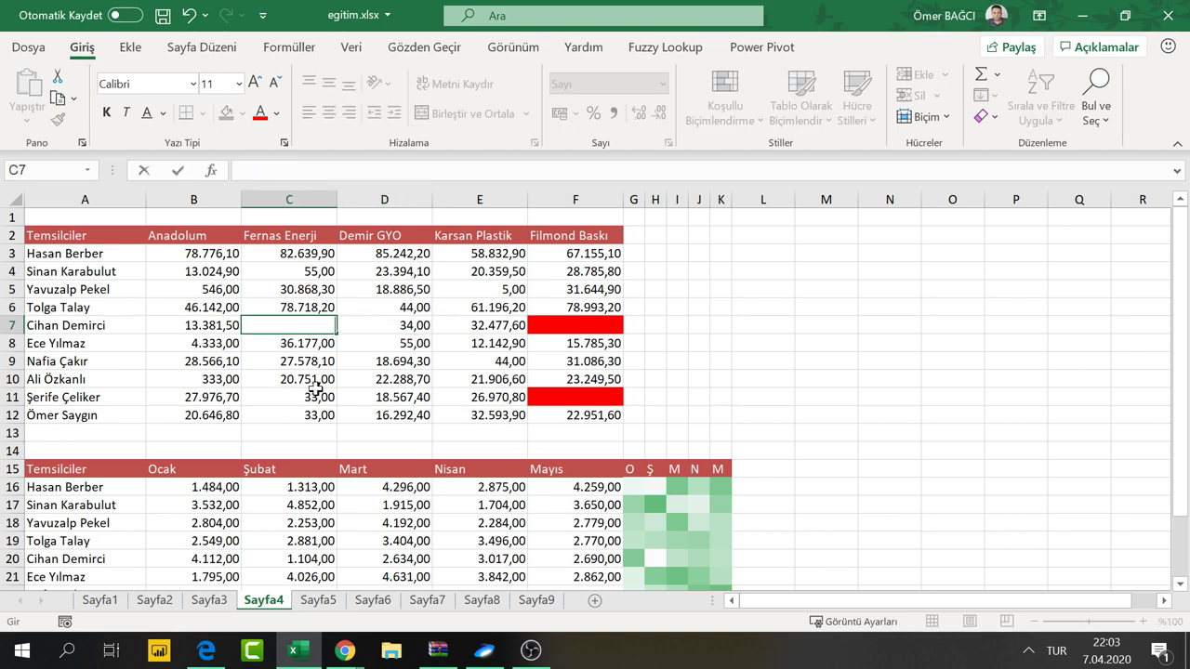
pyautogui.click(319, 363)
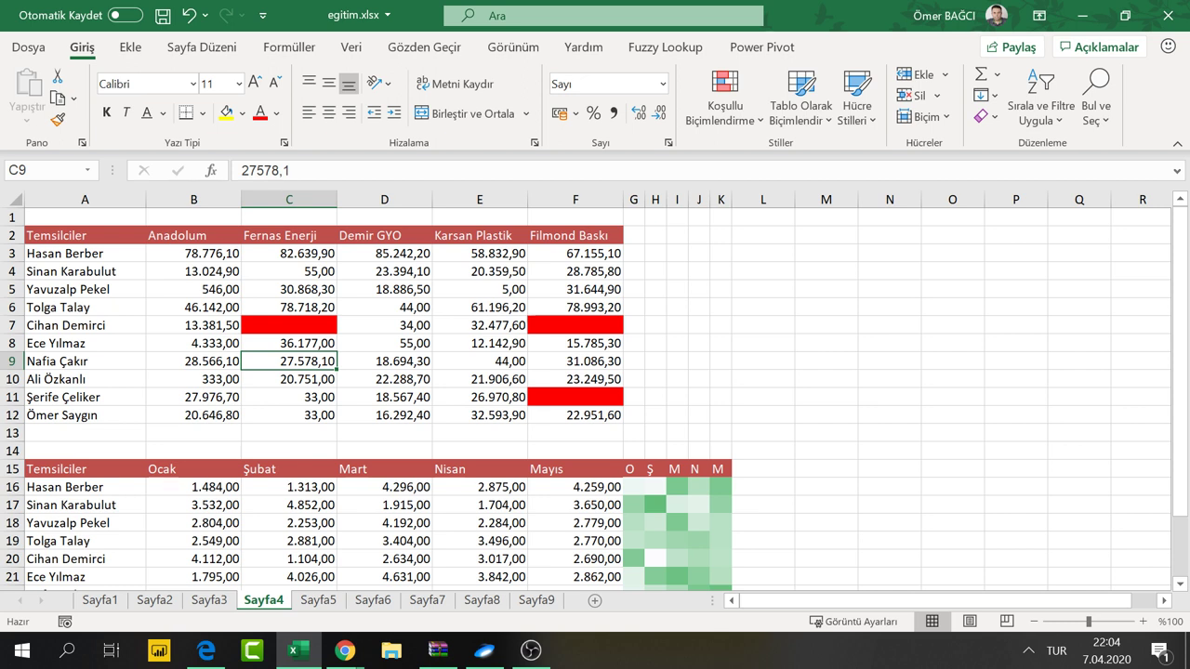
# Switch over to the web browser window from the taskbar
pyautogui.click(345, 651)
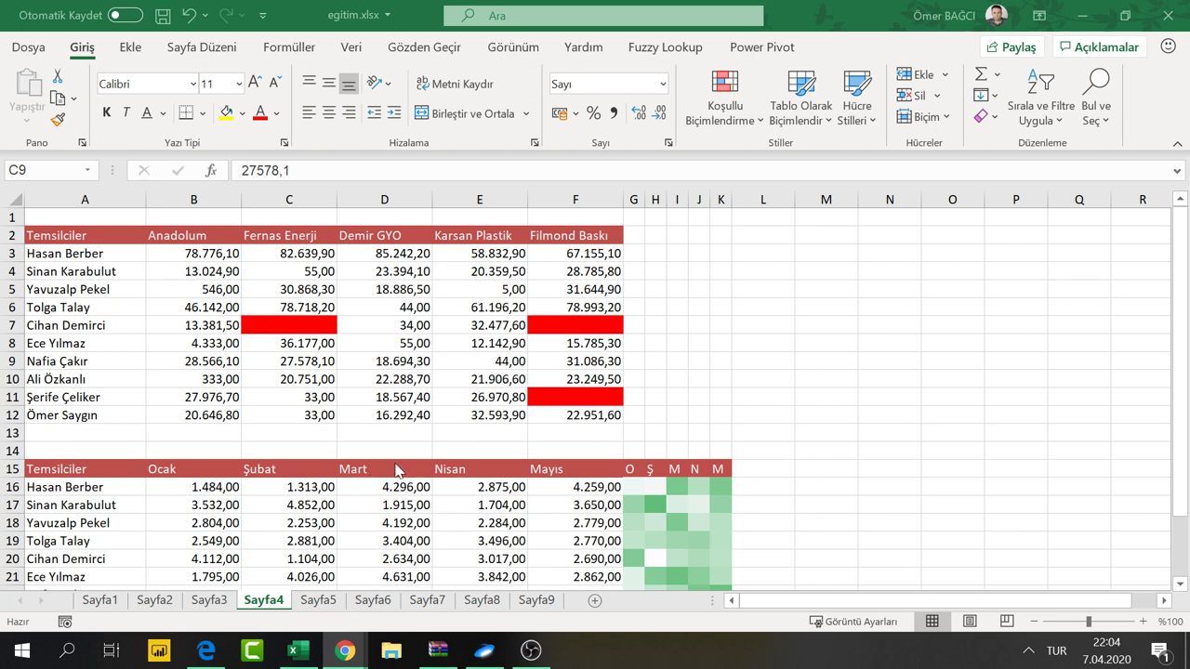
# Open Sayfa8 and Clear All on A6:B10, removing the dates and representatives
pyautogui.click(482, 599)
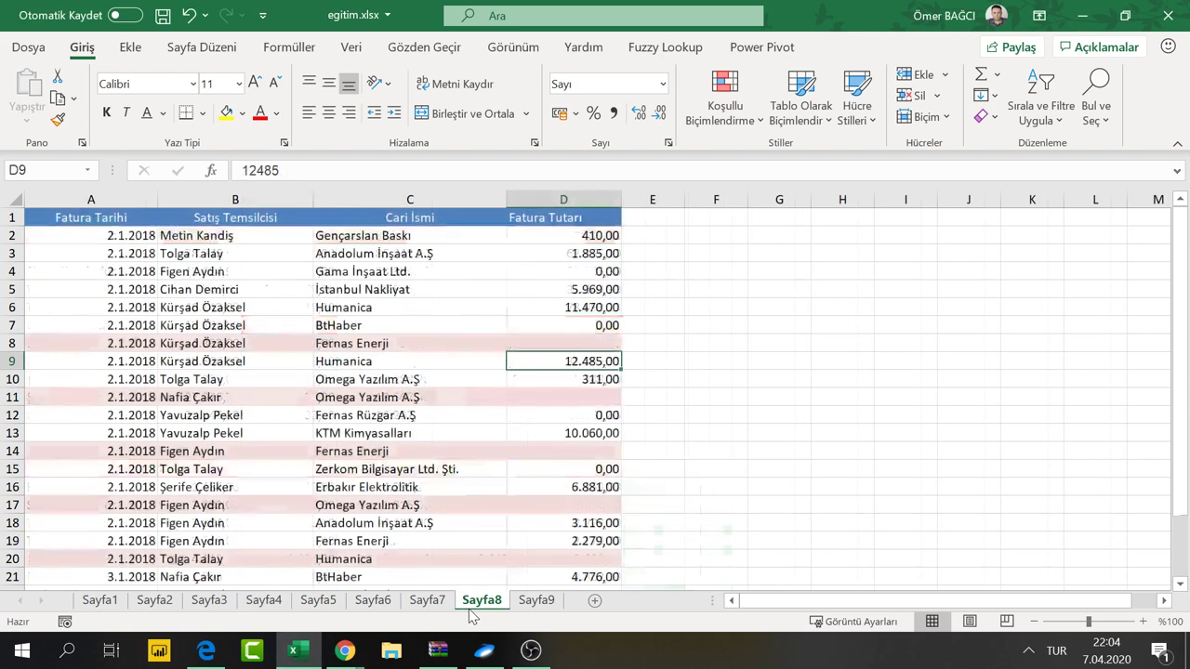
pyautogui.click(168, 325)
pyautogui.click(321, 360)
pyautogui.click(409, 432)
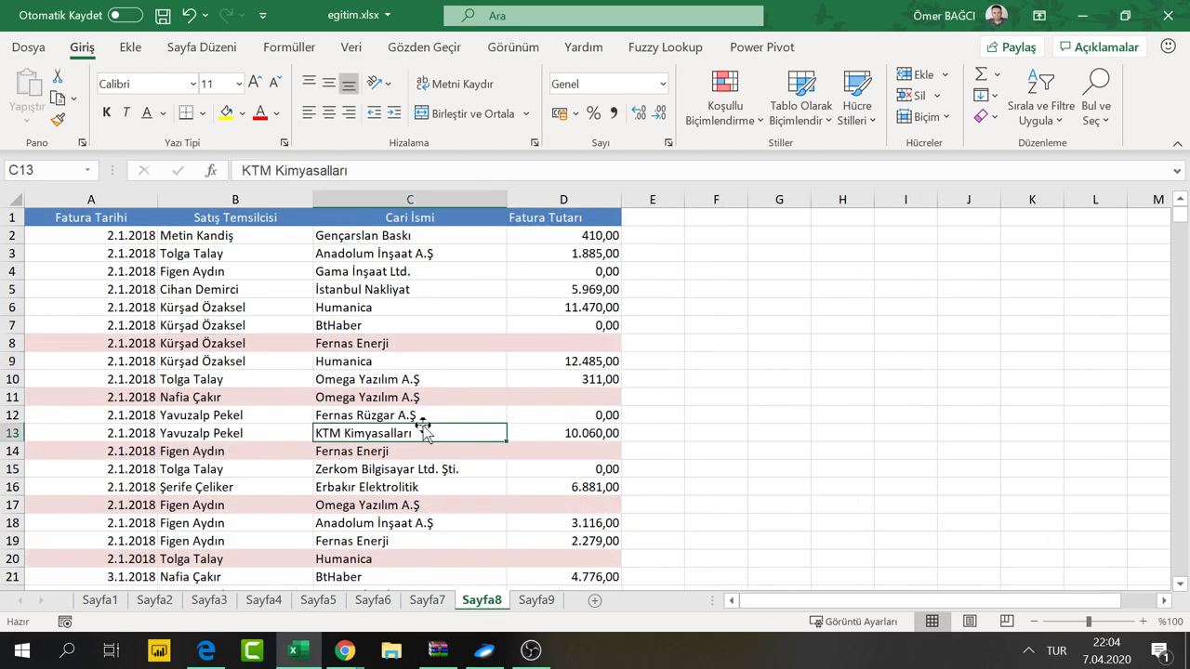
pyautogui.click(240, 415)
pyautogui.keyDown('ctrl'); pyautogui.scroll(1, 241, 409); pyautogui.keyUp('ctrl')
pyautogui.keyDown('ctrl'); pyautogui.scroll(1, 242, 409); pyautogui.keyUp('ctrl')
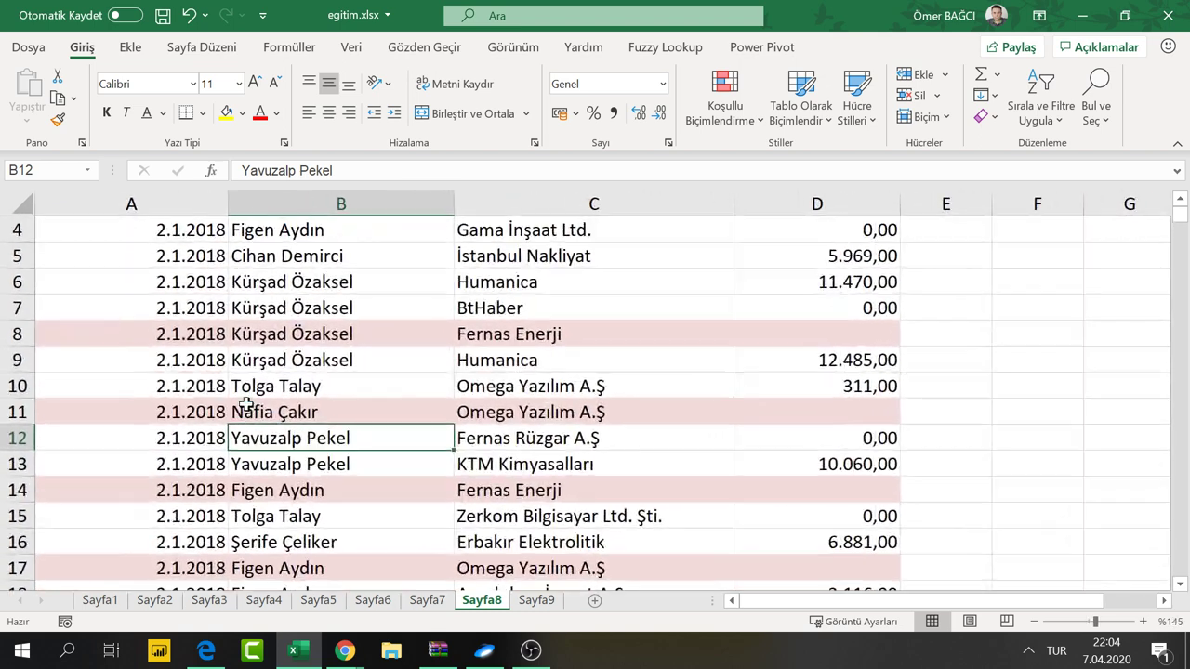
pyautogui.keyDown('ctrl'); pyautogui.scroll(1, 244, 411); pyautogui.keyUp('ctrl')
pyautogui.moveTo(219, 283); pyautogui.dragTo(425, 391)
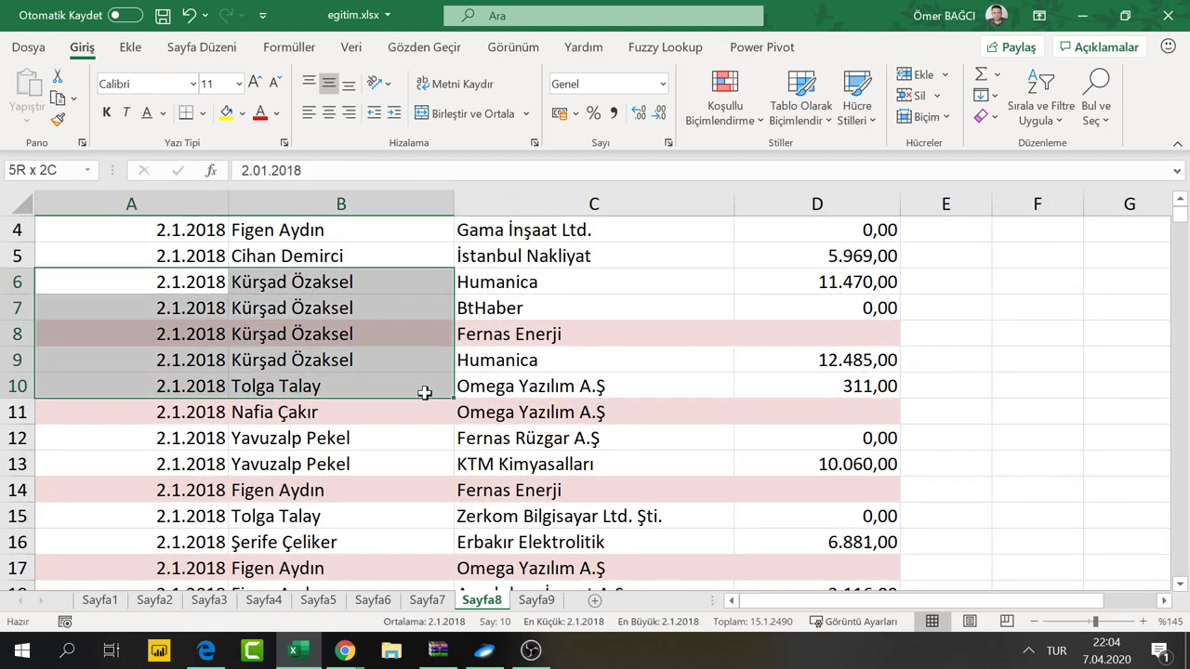
pyautogui.click(986, 116)
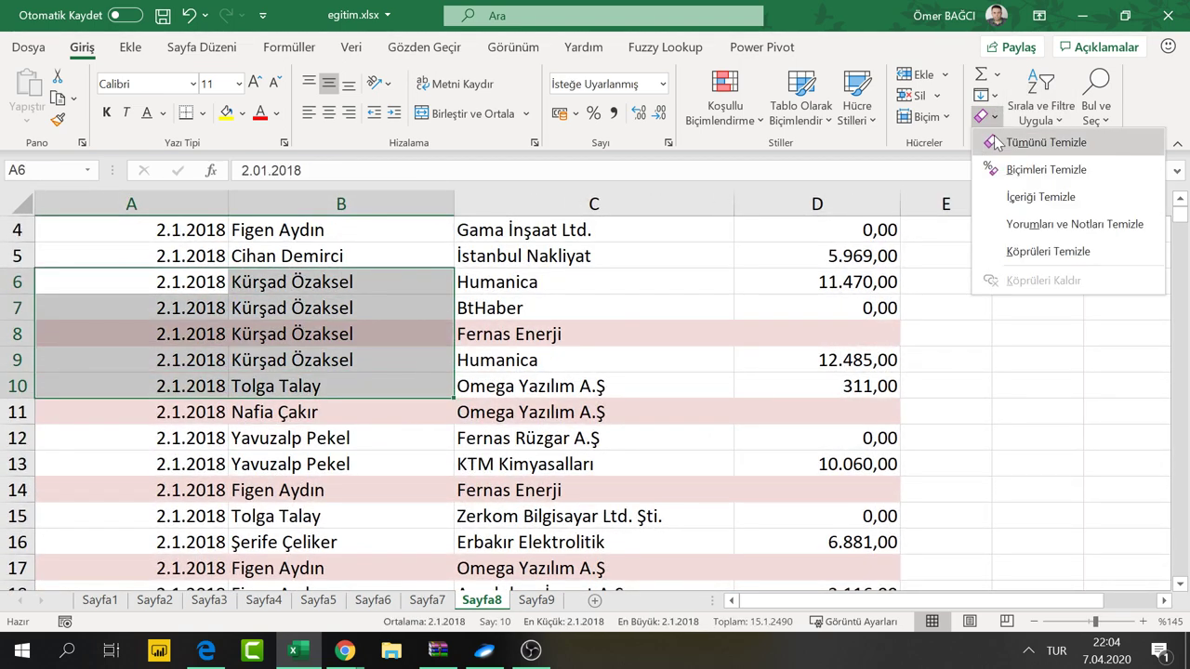
pyautogui.click(996, 141)
# Clear all contents and formatting from C12:C15 and B15:B16
pyautogui.moveTo(558, 438); pyautogui.dragTo(567, 516)
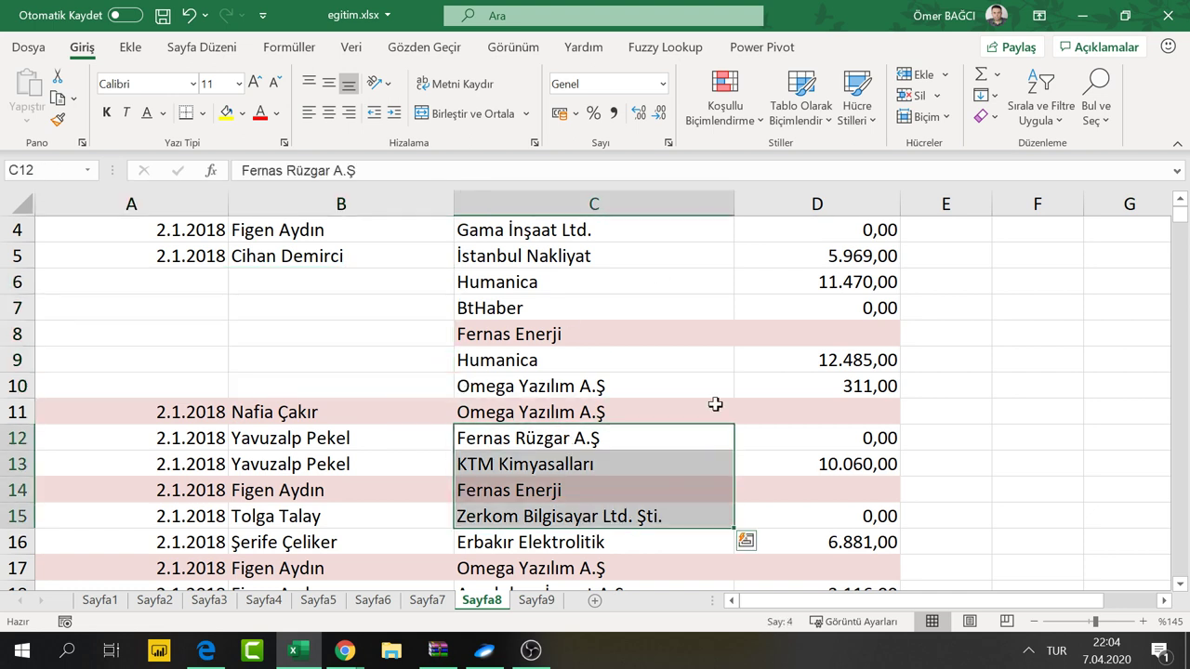
pyautogui.click(986, 117)
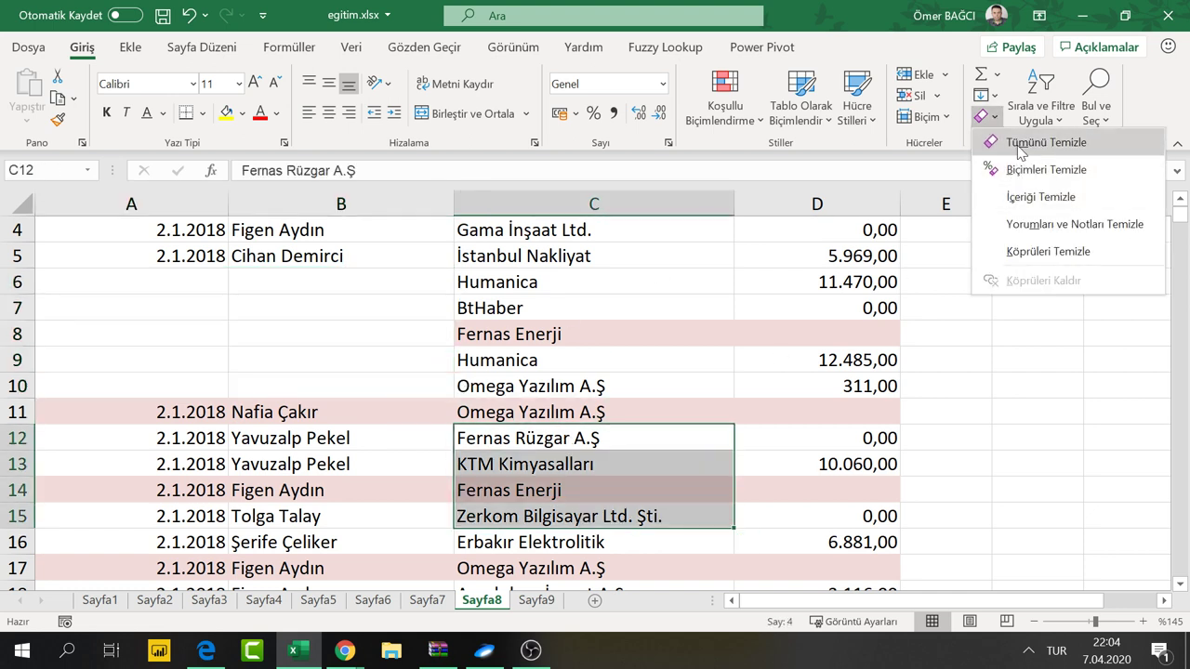
pyautogui.click(993, 139)
pyautogui.moveTo(263, 509); pyautogui.dragTo(256, 549)
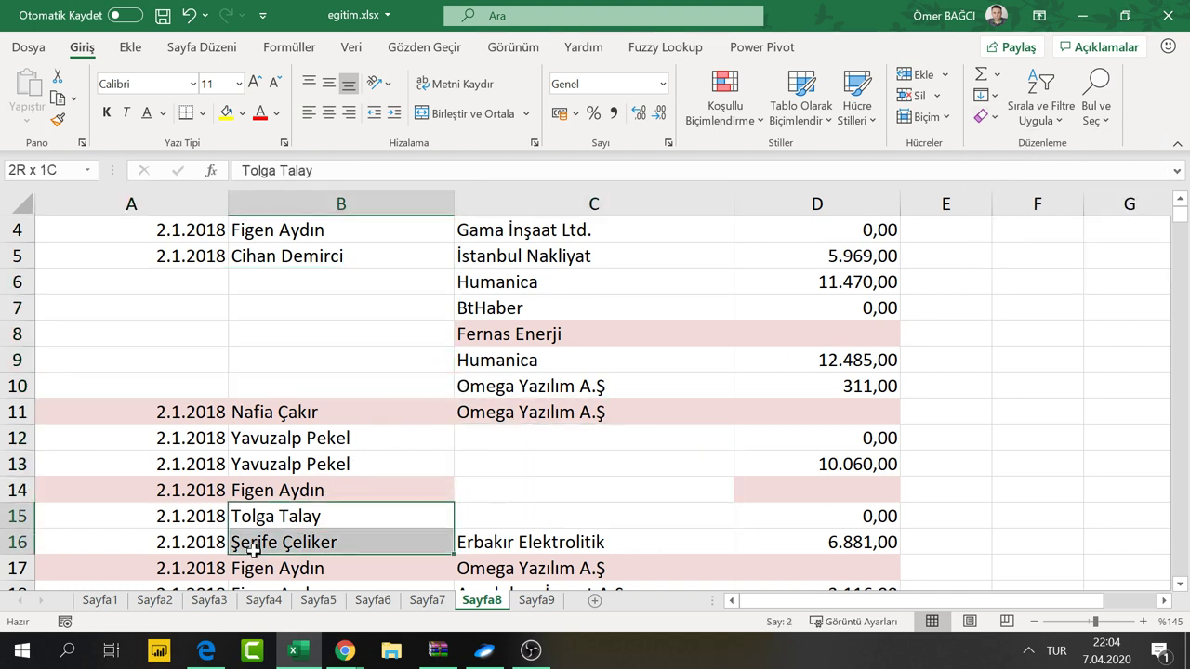
pyautogui.click(983, 116)
pyautogui.click(996, 144)
pyautogui.scroll(-3, 268, 435)
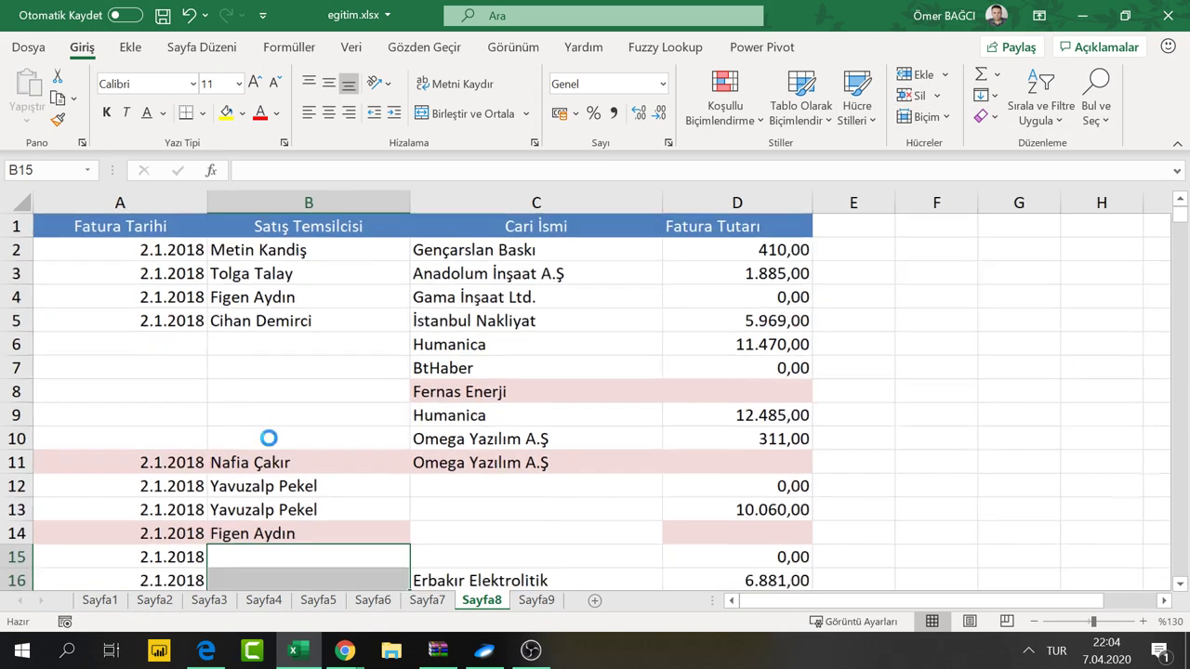
pyautogui.scroll(-1, 272, 446)
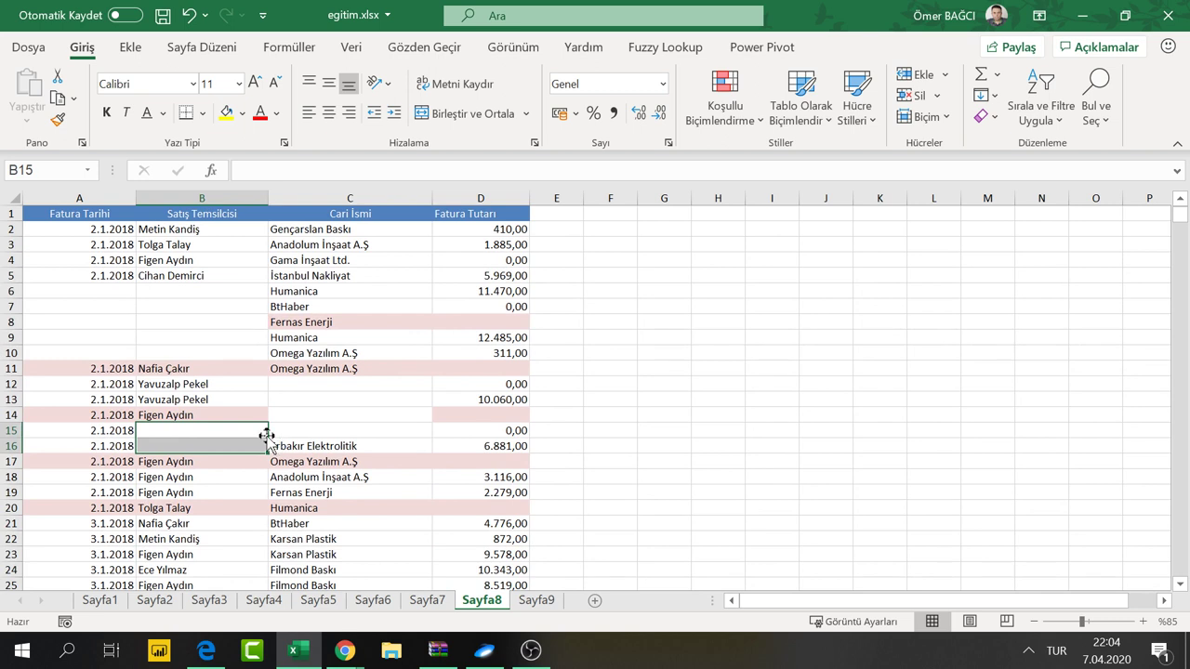
# Remove all conditional formatting rules from Sayfa8
pyautogui.click(200, 433)
pyautogui.click(226, 274)
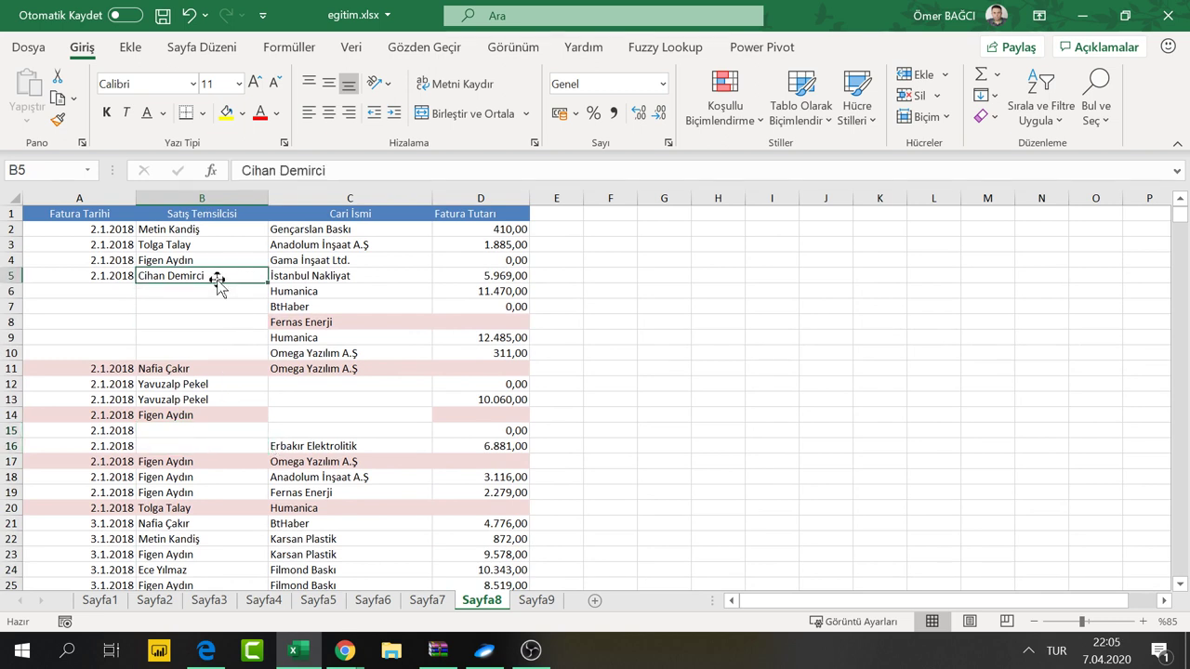
pyautogui.click(472, 335)
pyautogui.click(744, 119)
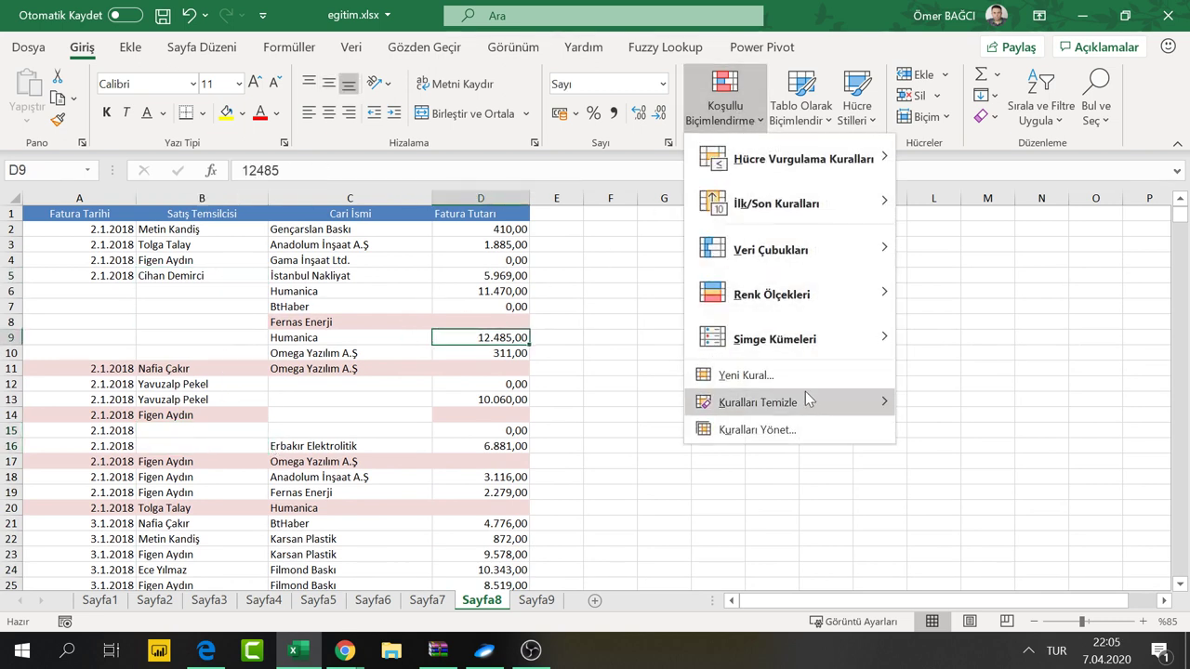
pyautogui.click(953, 432)
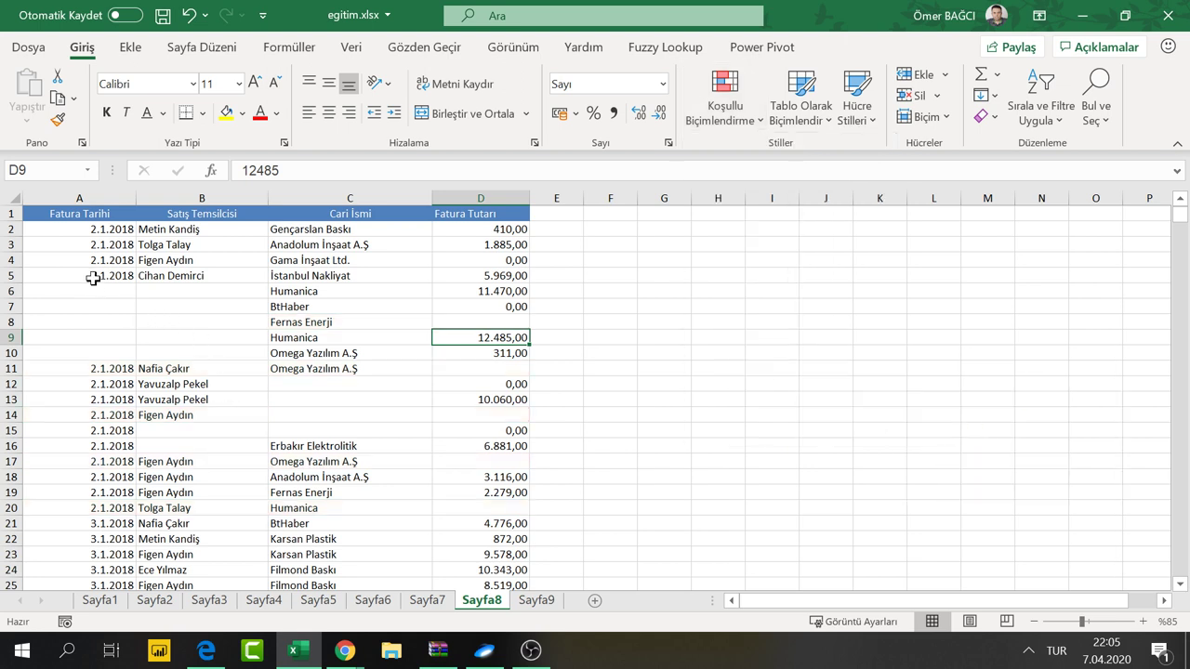
# Try several range selections, then select the whole invoice region with Ctrl+A
pyautogui.moveTo(101, 288)
pyautogui.mouseDown()
pyautogui.moveTo(203, 323)
pyautogui.moveTo(218, 354)
pyautogui.mouseUp()
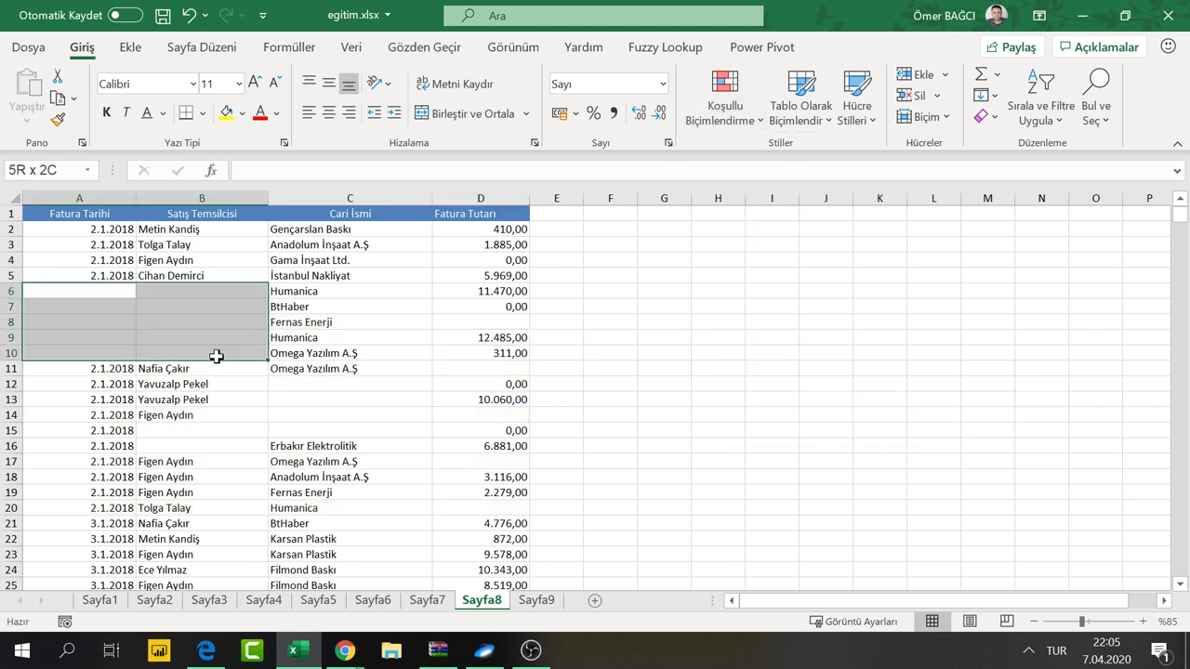
pyautogui.click(190, 276)
pyautogui.moveTo(222, 291); pyautogui.dragTo(212, 346)
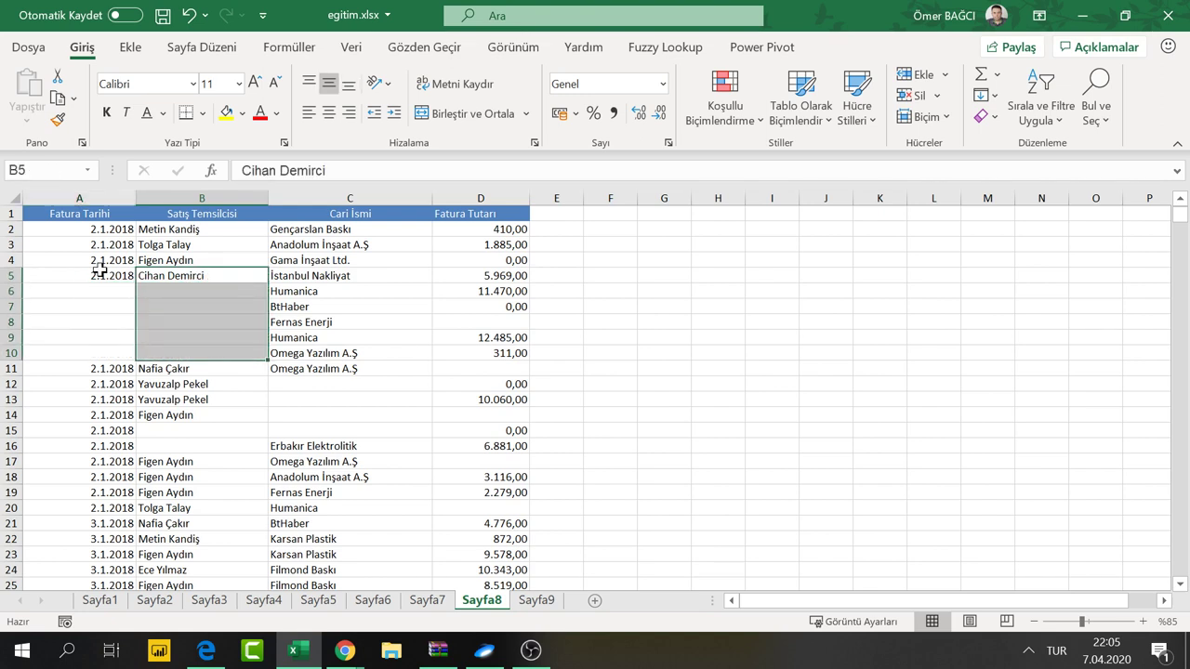
pyautogui.moveTo(101, 276); pyautogui.dragTo(91, 359)
pyautogui.moveTo(296, 368); pyautogui.dragTo(300, 416)
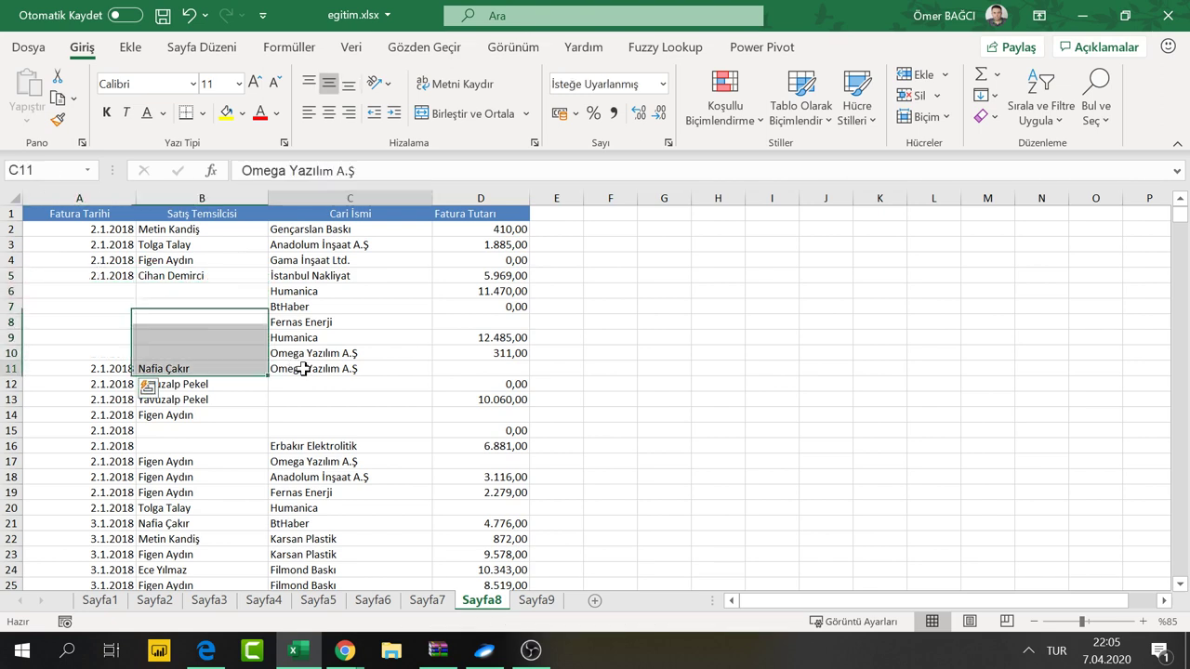
pyautogui.click(204, 433)
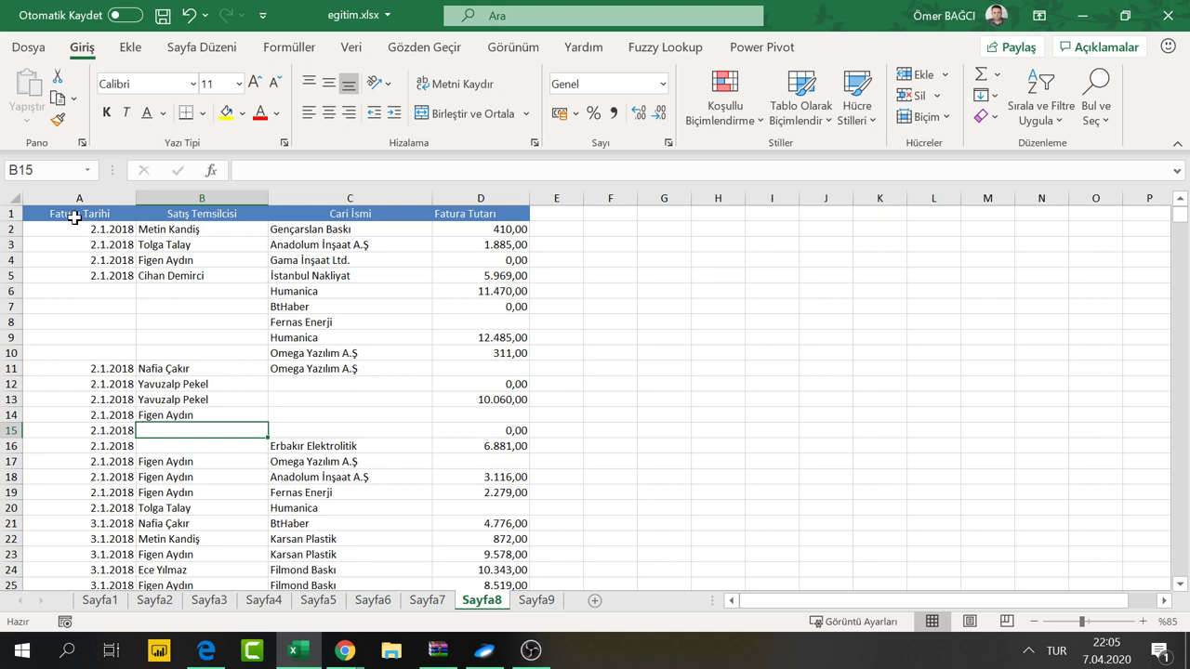
pyautogui.moveTo(74, 214)
pyautogui.mouseDown()
pyautogui.moveTo(474, 461)
pyautogui.moveTo(488, 523)
pyautogui.mouseUp()
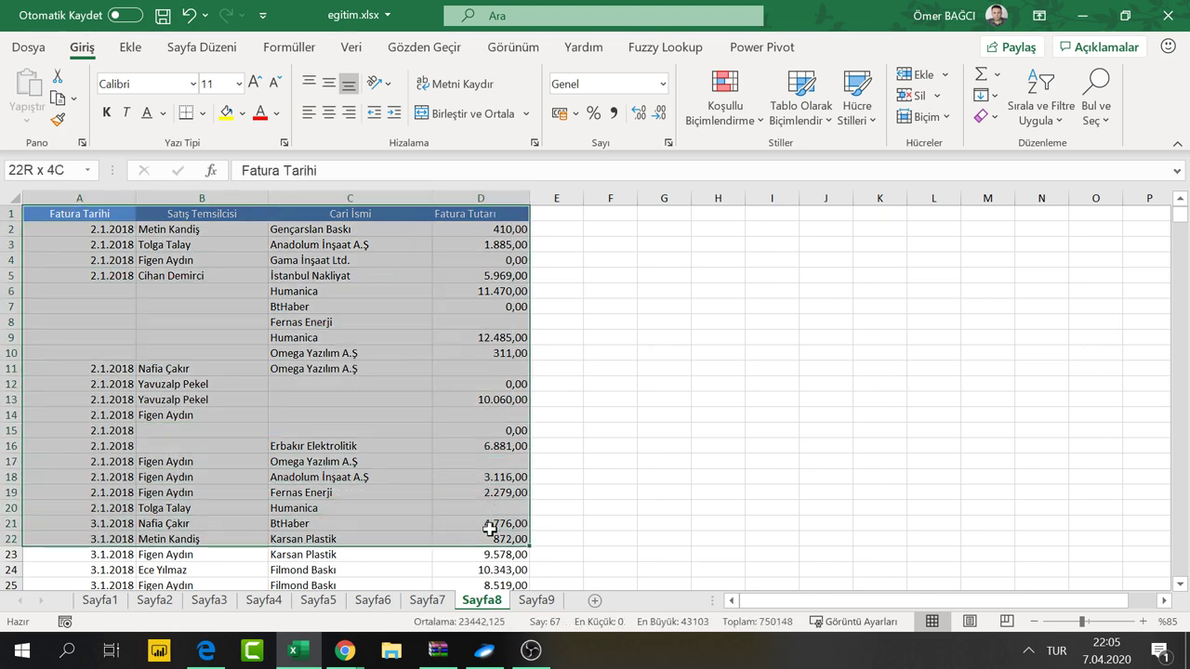
pyautogui.moveTo(488, 523); pyautogui.dragTo(485, 569)
pyautogui.click(398, 419)
pyautogui.hotkey('ctrl', 'a')
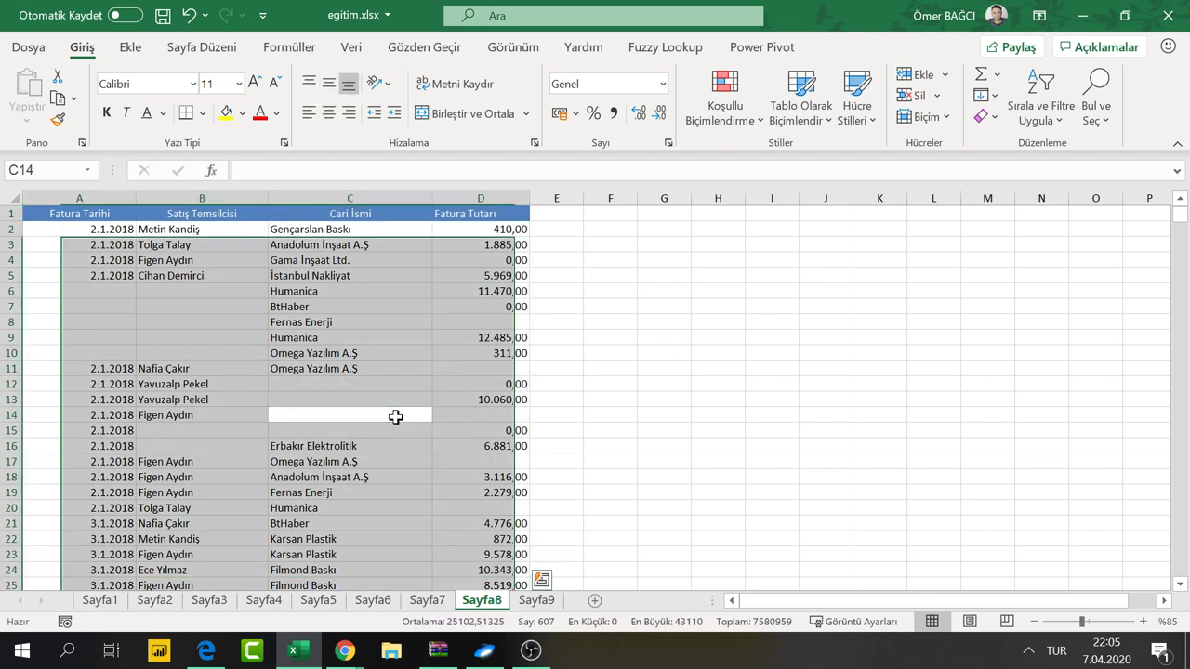
# Select every blank cell in the invoice table with Go To Special > Blanks
pyautogui.click(1098, 115)
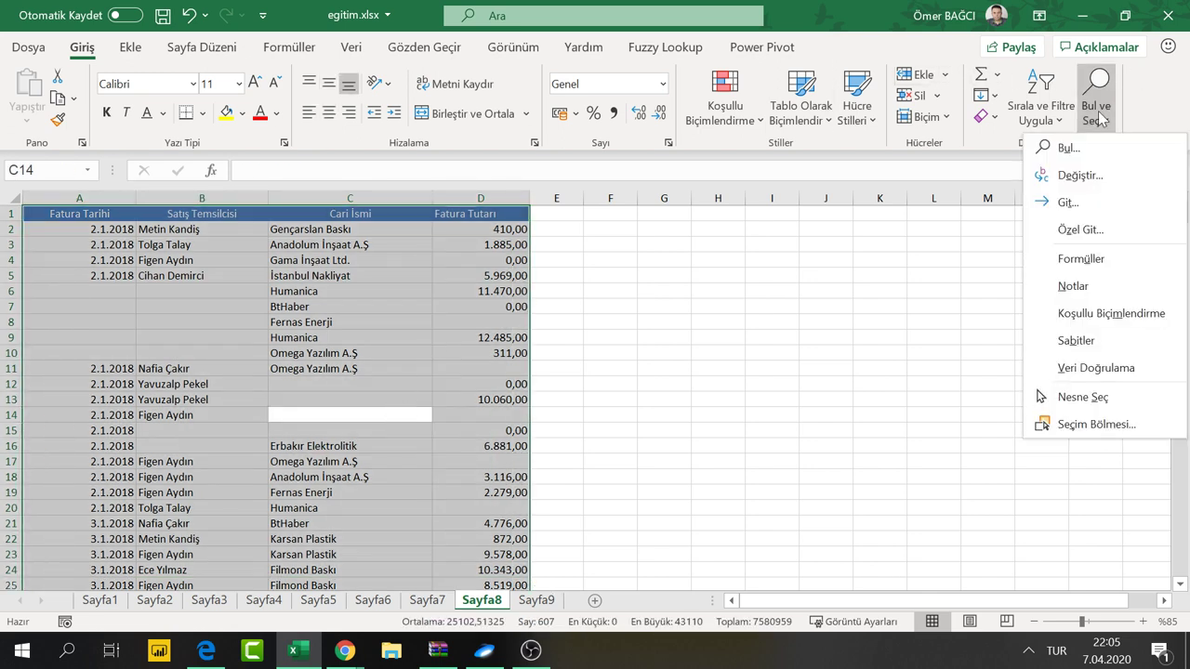
pyautogui.click(1111, 226)
pyautogui.click(623, 220)
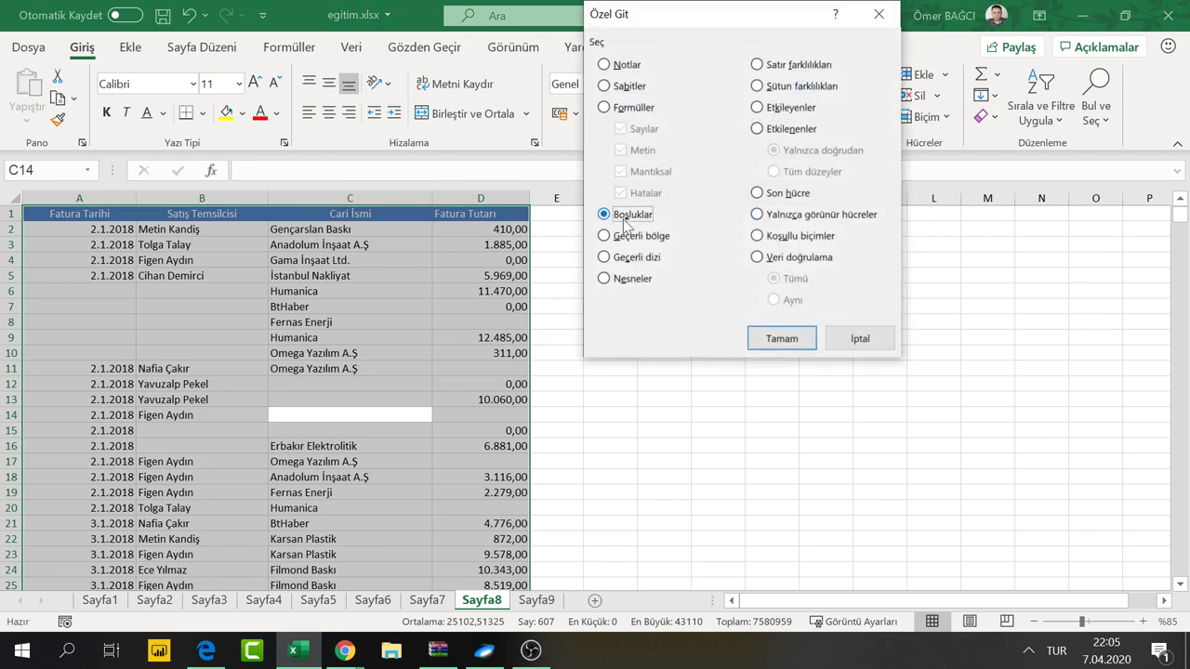
pyautogui.click(807, 341)
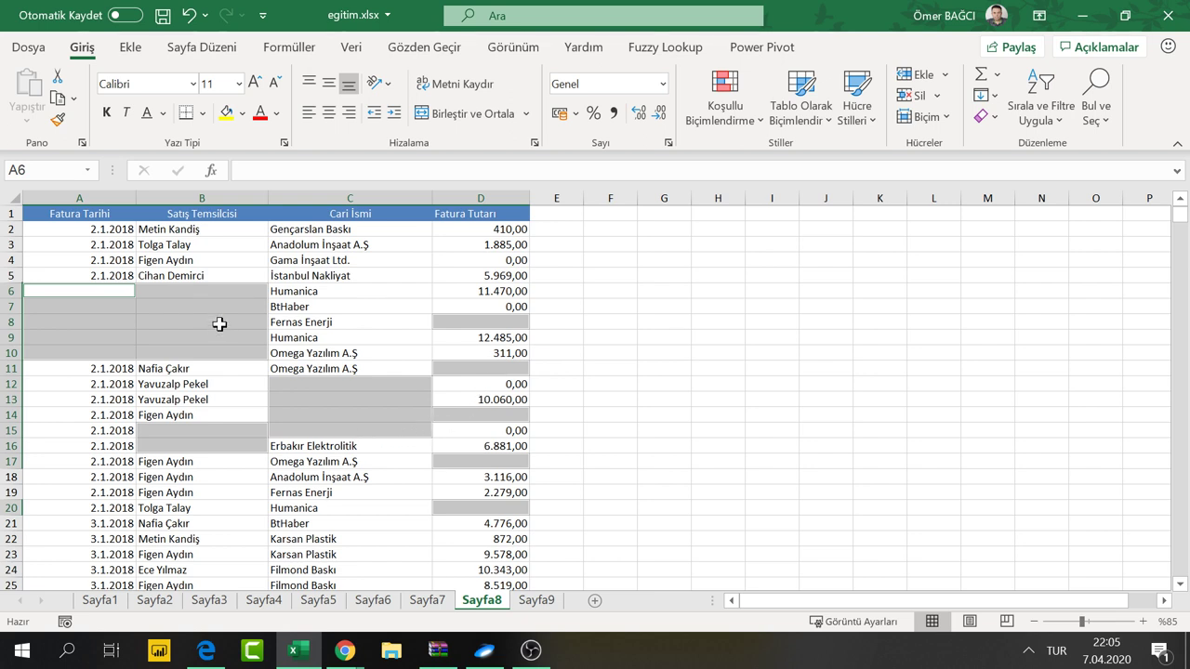
# Fill all selected blanks at once with a formula pointing to the cell above, then spot-check one
pyautogui.write('=')
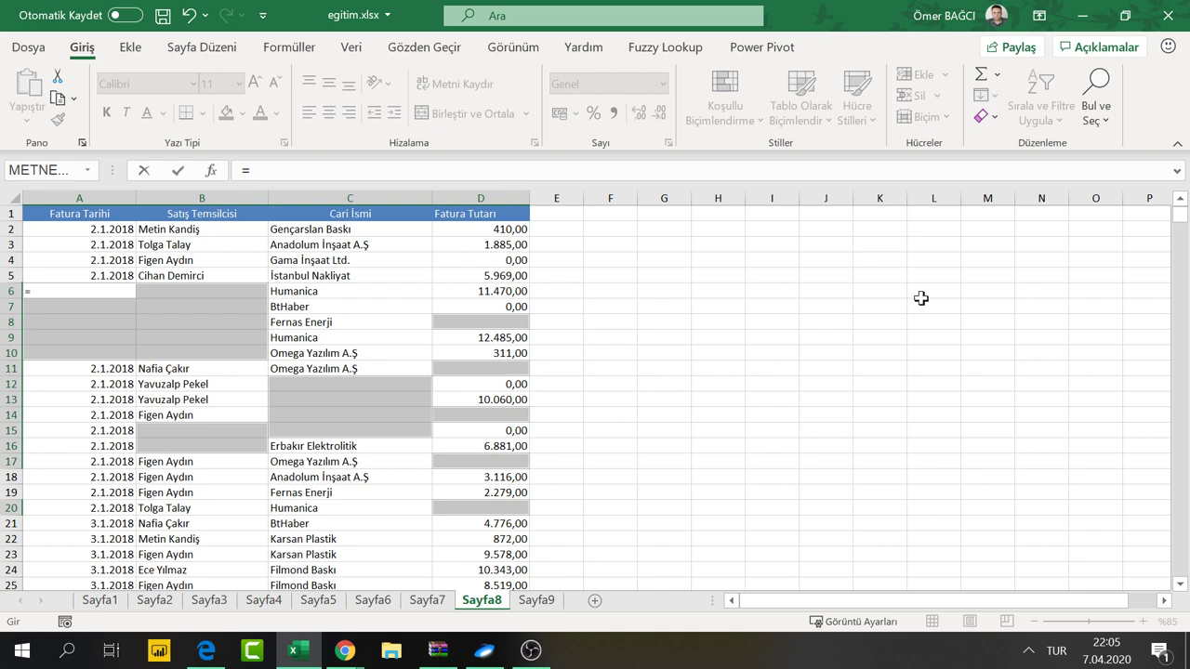
pyautogui.press('Up')
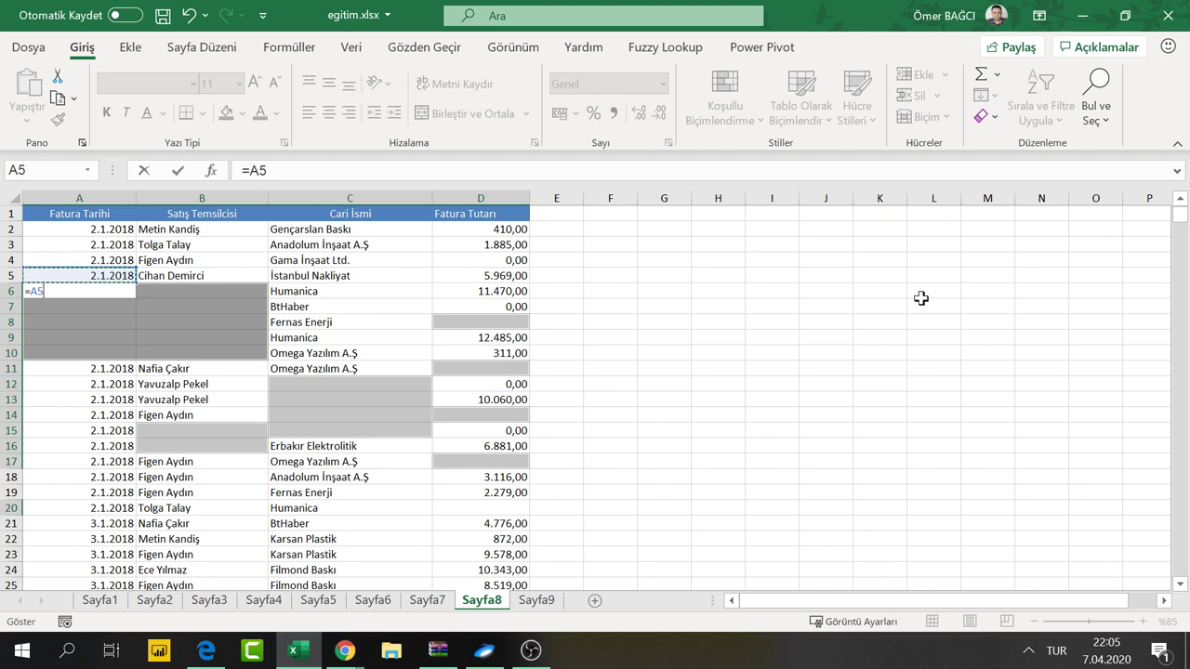
pyautogui.hotkey('ctrl', 'Return')
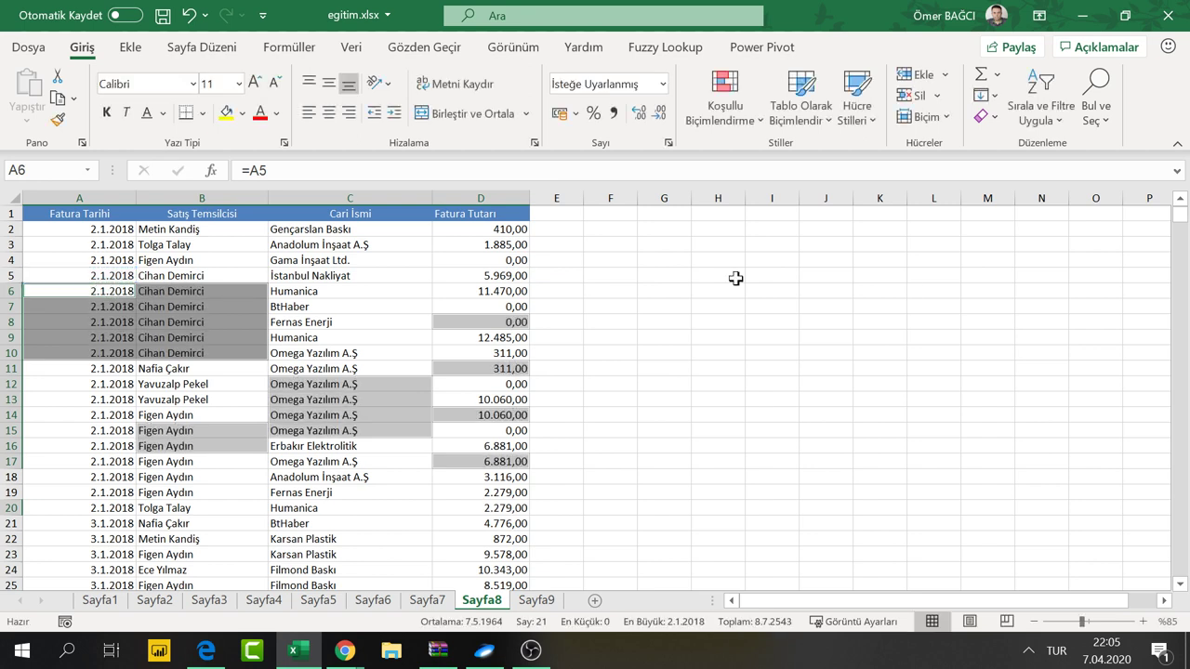
pyautogui.click(345, 331)
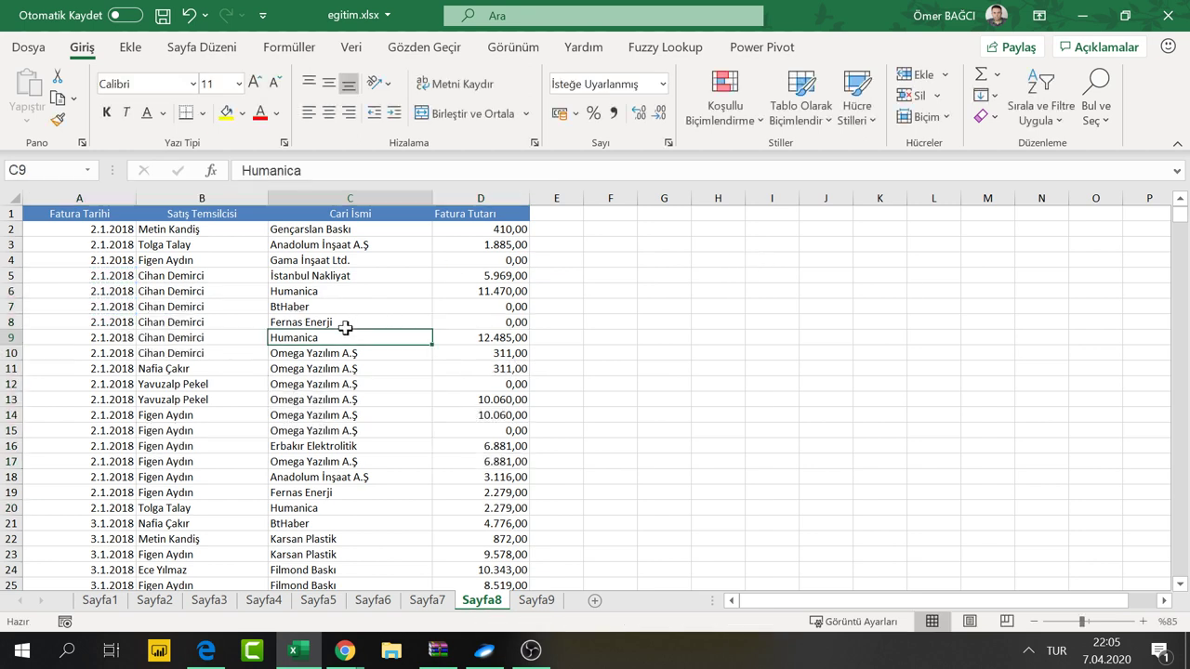
pyautogui.click(345, 410)
pyautogui.click(358, 336)
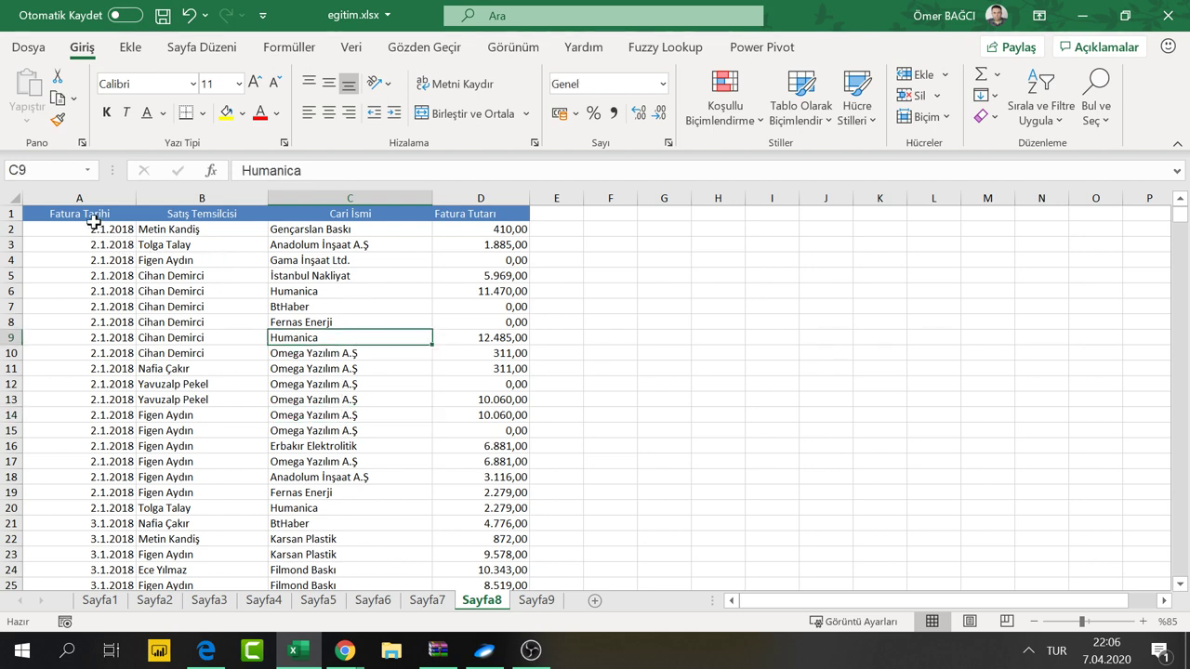
# Copy invoice rows A2:D22 and paste them back over themselves as values only
pyautogui.moveTo(94, 223); pyautogui.dragTo(454, 540)
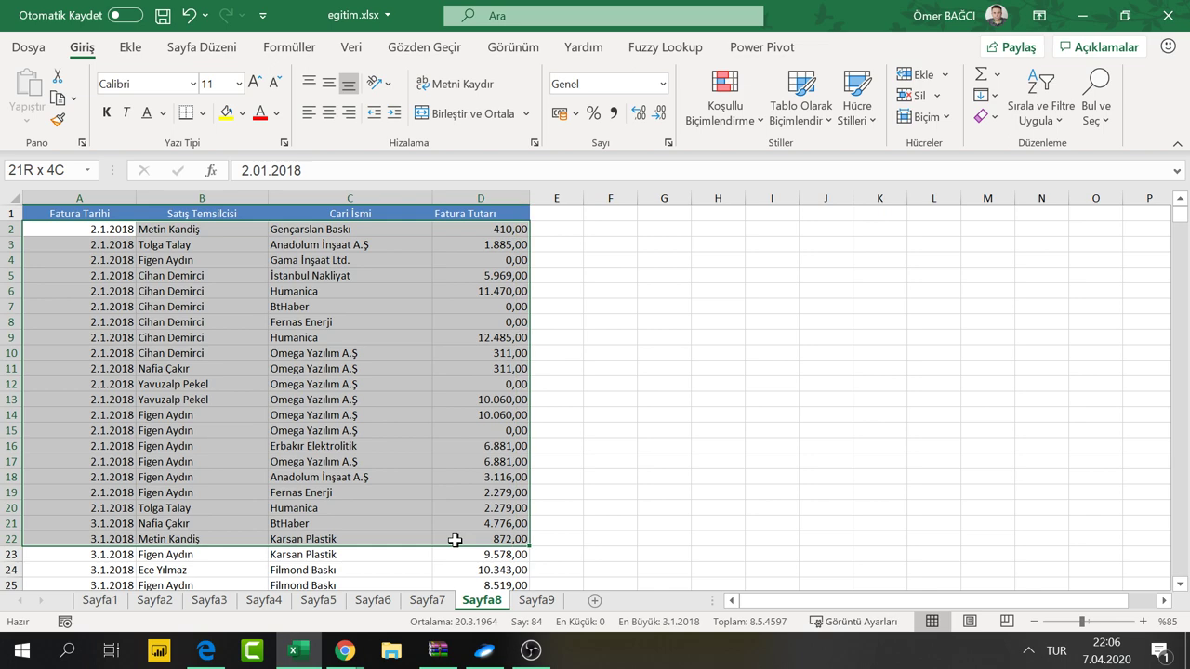
pyautogui.rightClick(320, 384)
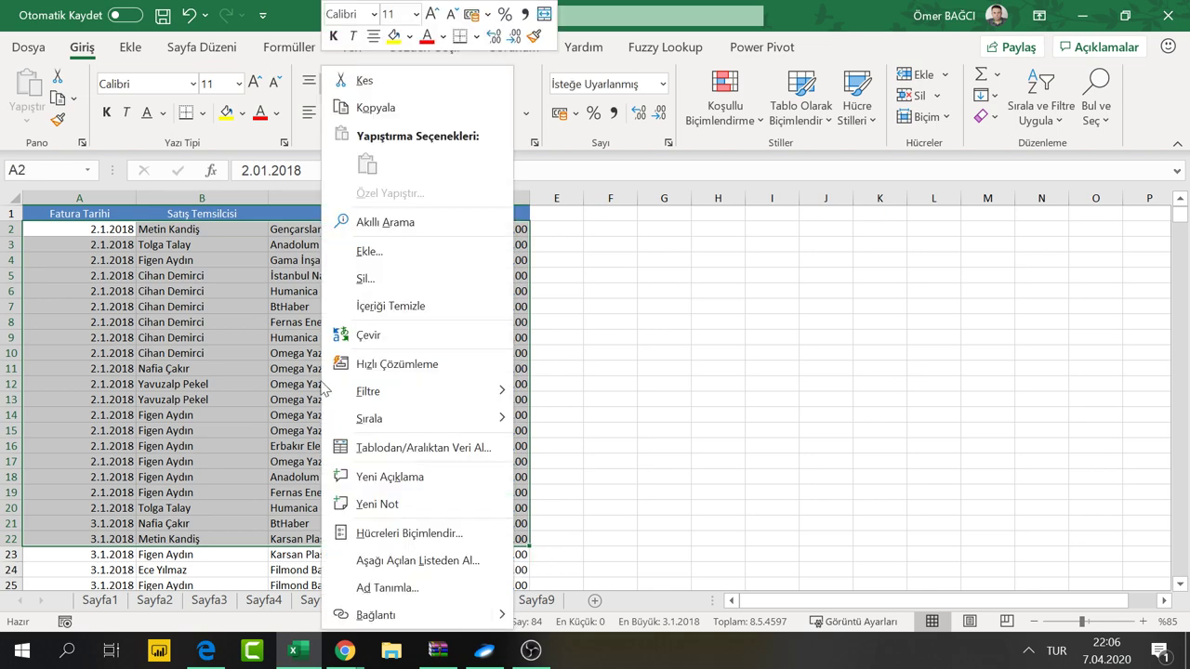
pyautogui.click(374, 108)
pyautogui.rightClick(262, 279)
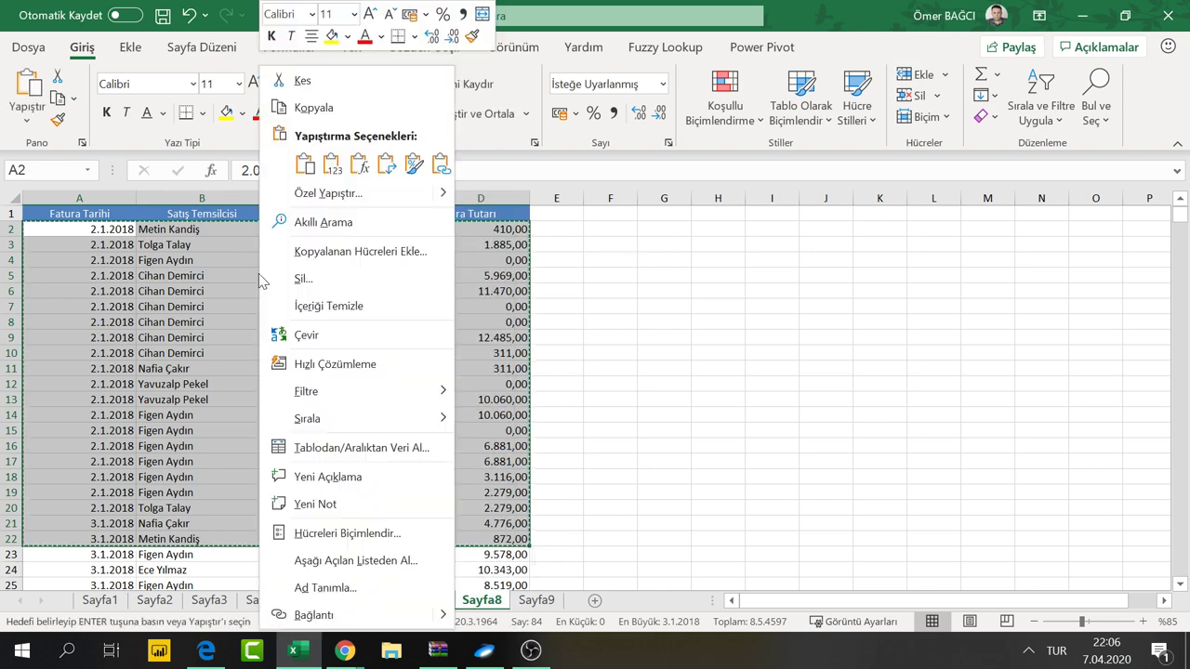
pyautogui.click(322, 171)
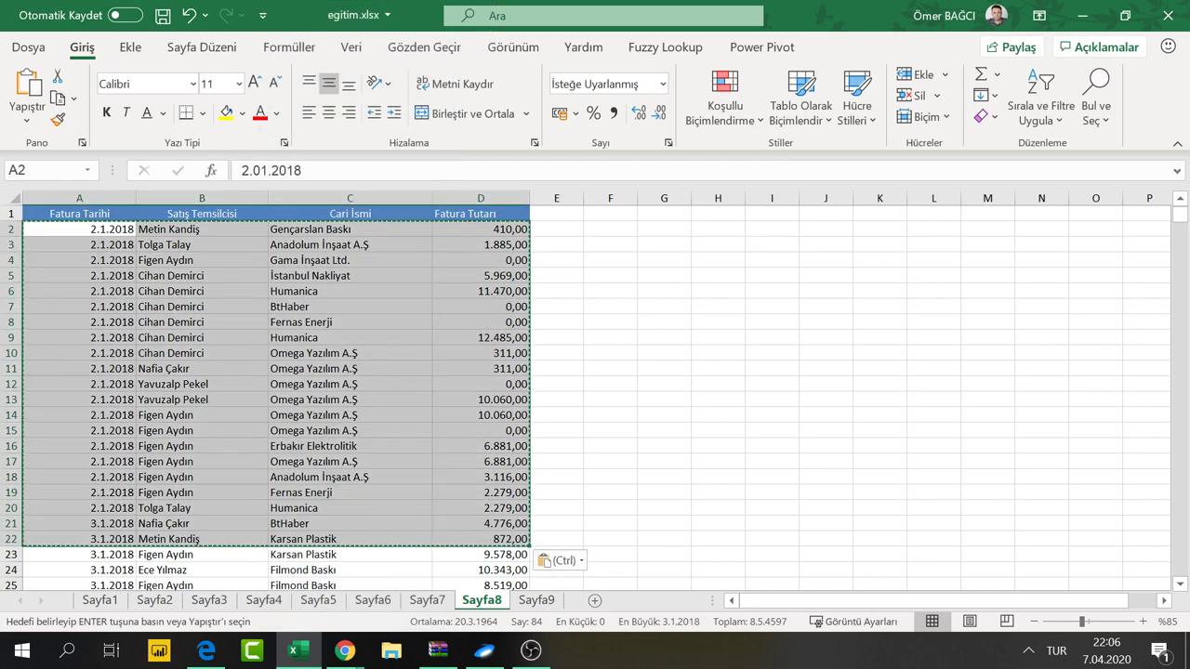
# Check that cells C5, C11, B11 and D10 now hold fixed values, ending on G1
pyautogui.click(273, 271)
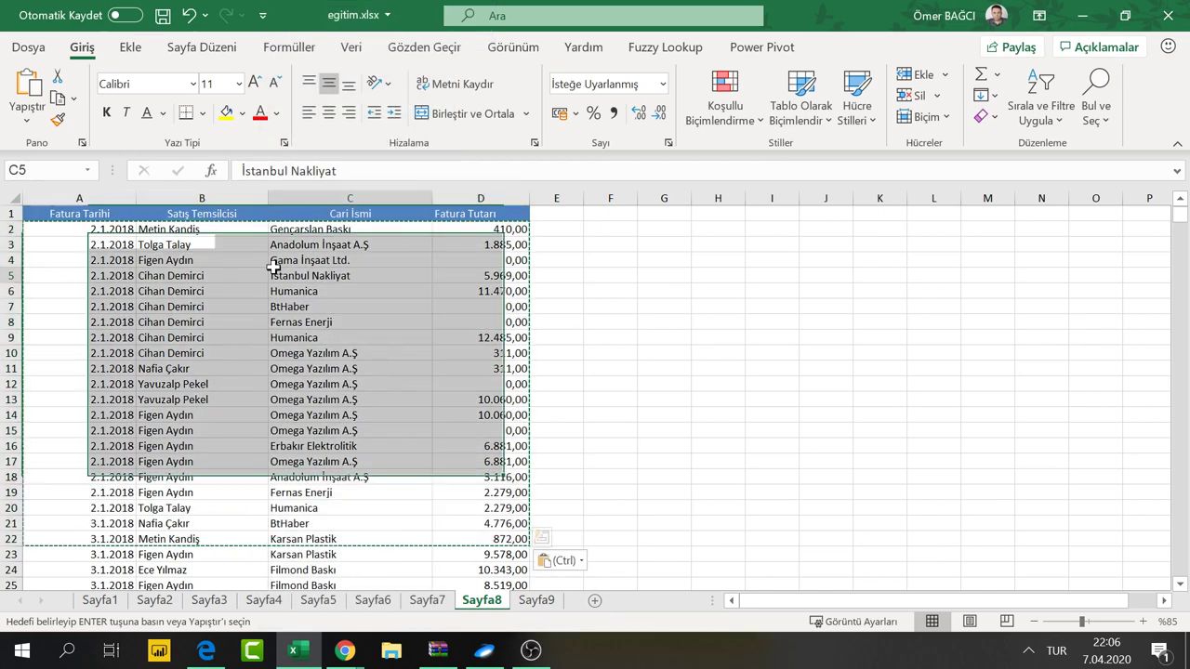
pyautogui.click(278, 368)
pyautogui.click(171, 365)
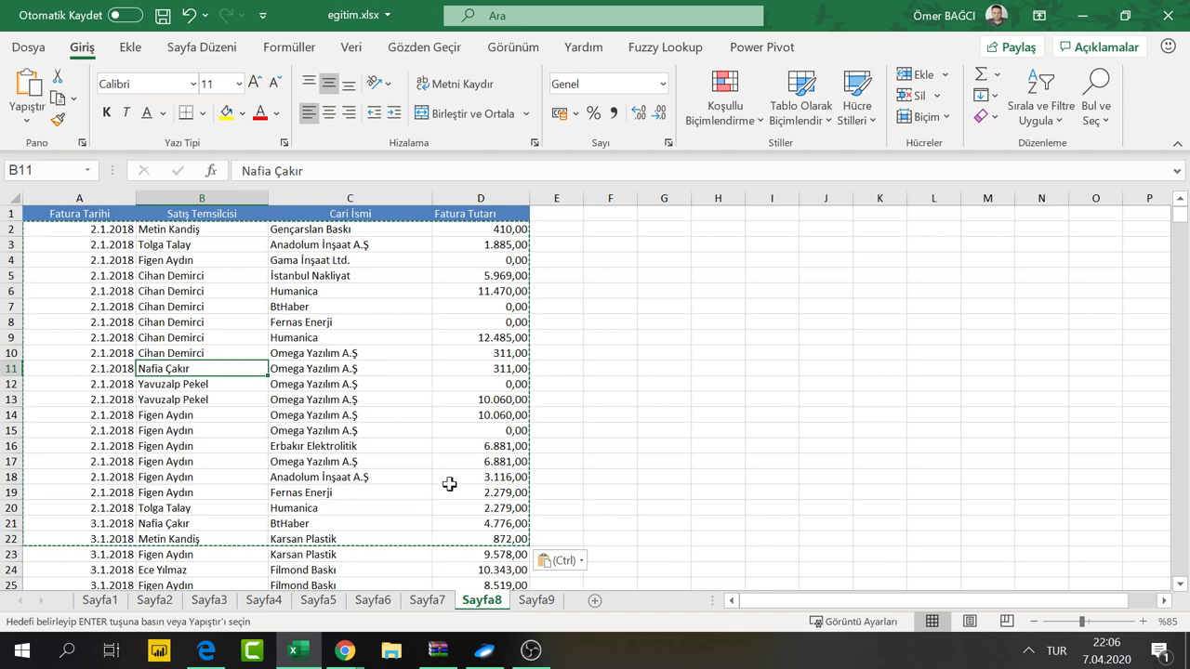
pyautogui.click(493, 352)
pyautogui.scroll(-2, 488, 346)
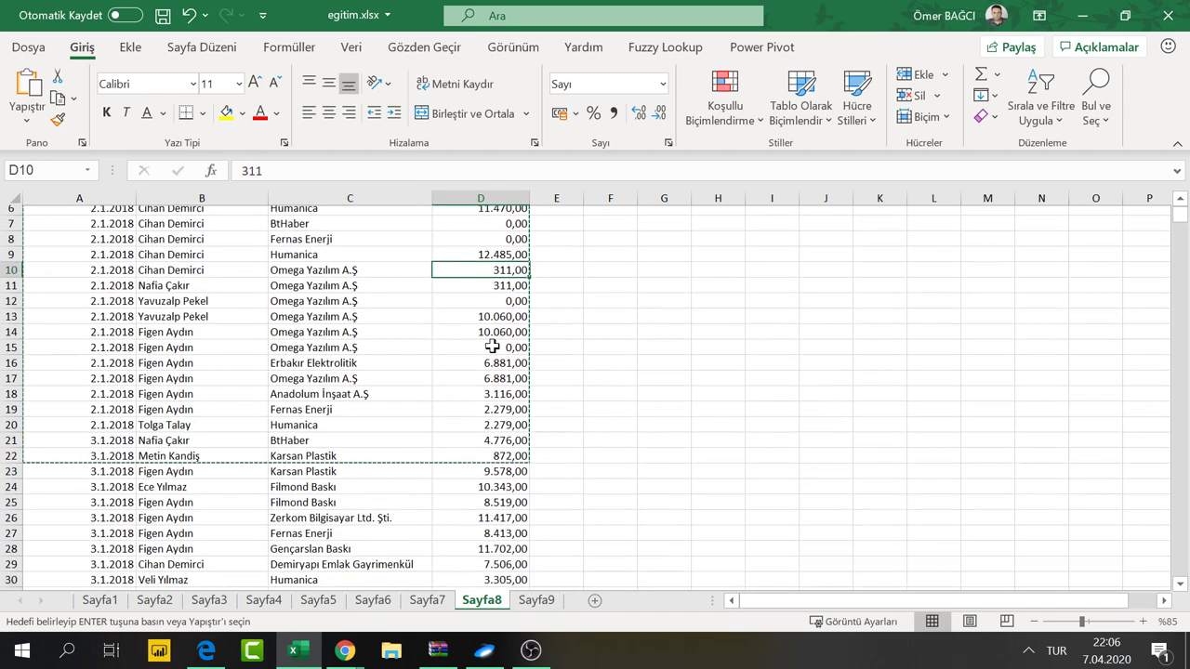
pyautogui.scroll(2, 479, 346)
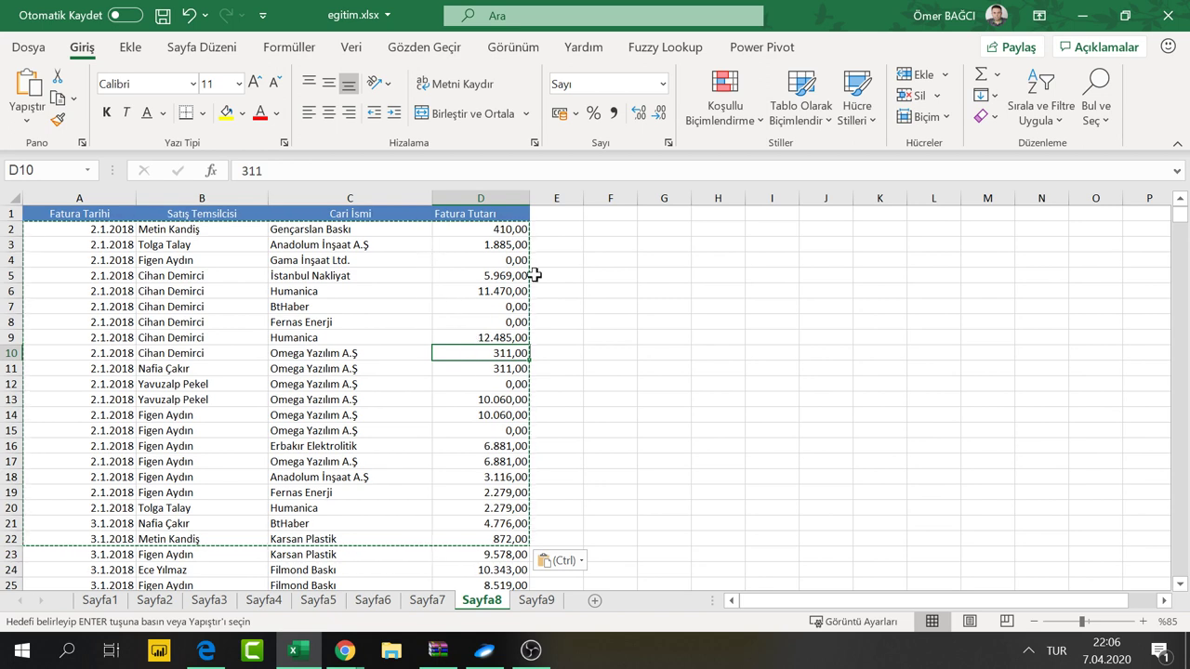
pyautogui.click(604, 228)
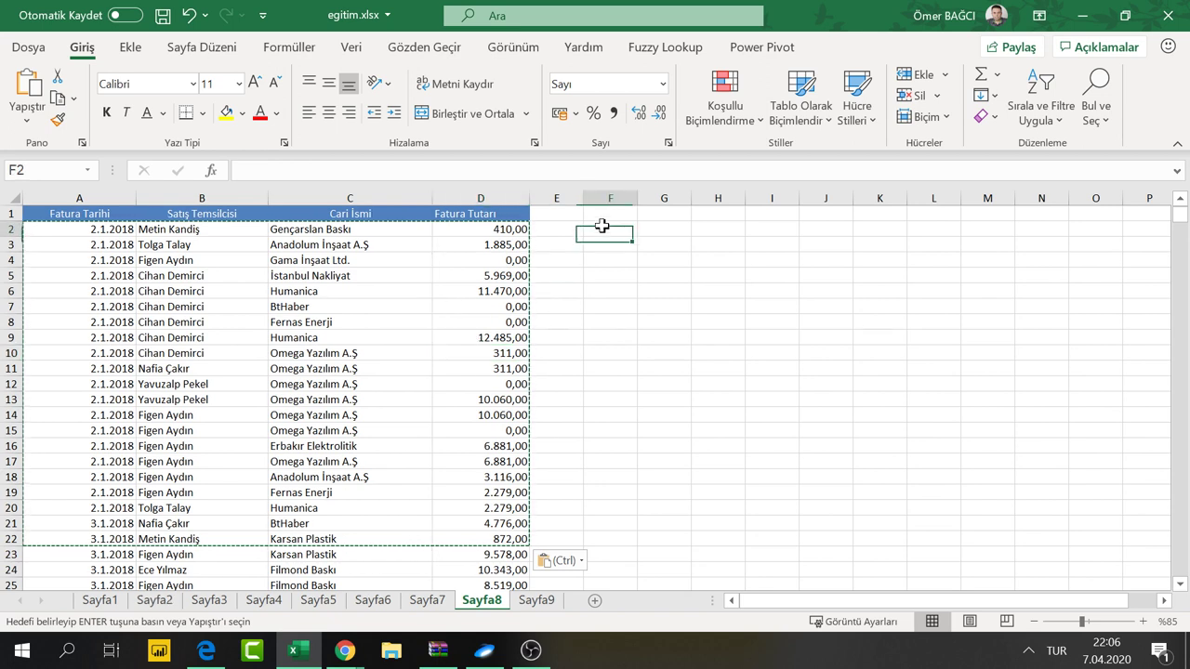
pyautogui.click(650, 214)
pyautogui.keyDown('ctrl'); pyautogui.scroll(1, 650, 215); pyautogui.keyUp('ctrl')
# Delete the date and representative columns A and B
pyautogui.keyDown('ctrl'); pyautogui.scroll(2, 650, 214); pyautogui.keyUp('ctrl')
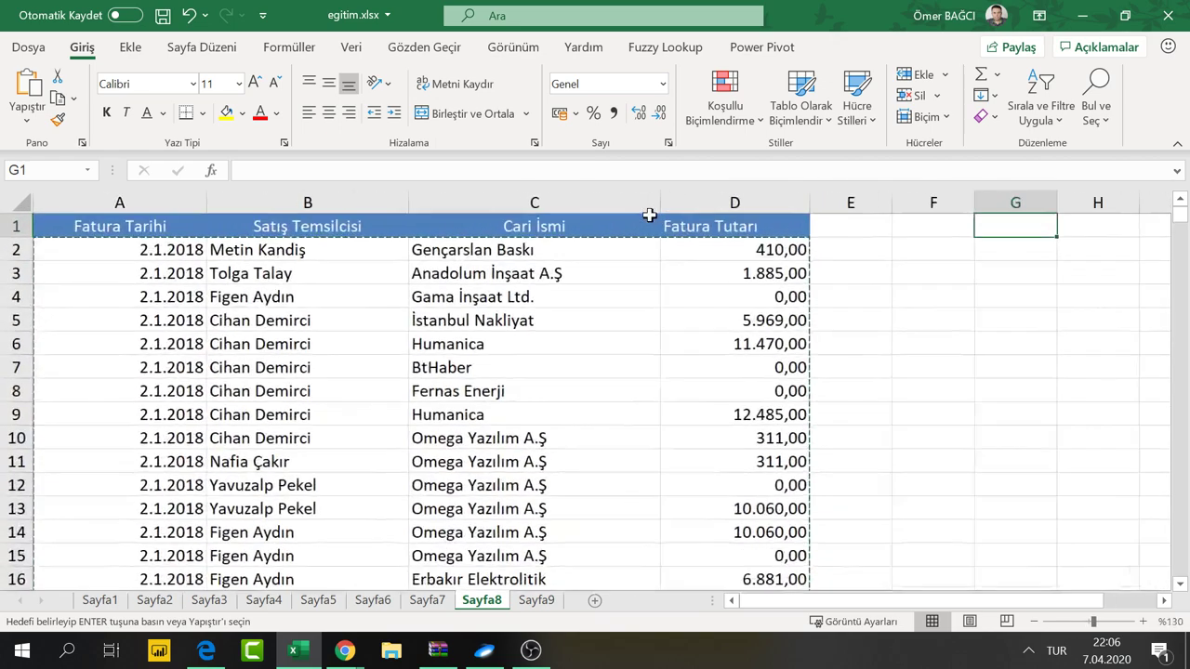
pyautogui.keyDown('ctrl'); pyautogui.scroll(1, 650, 213); pyautogui.keyUp('ctrl')
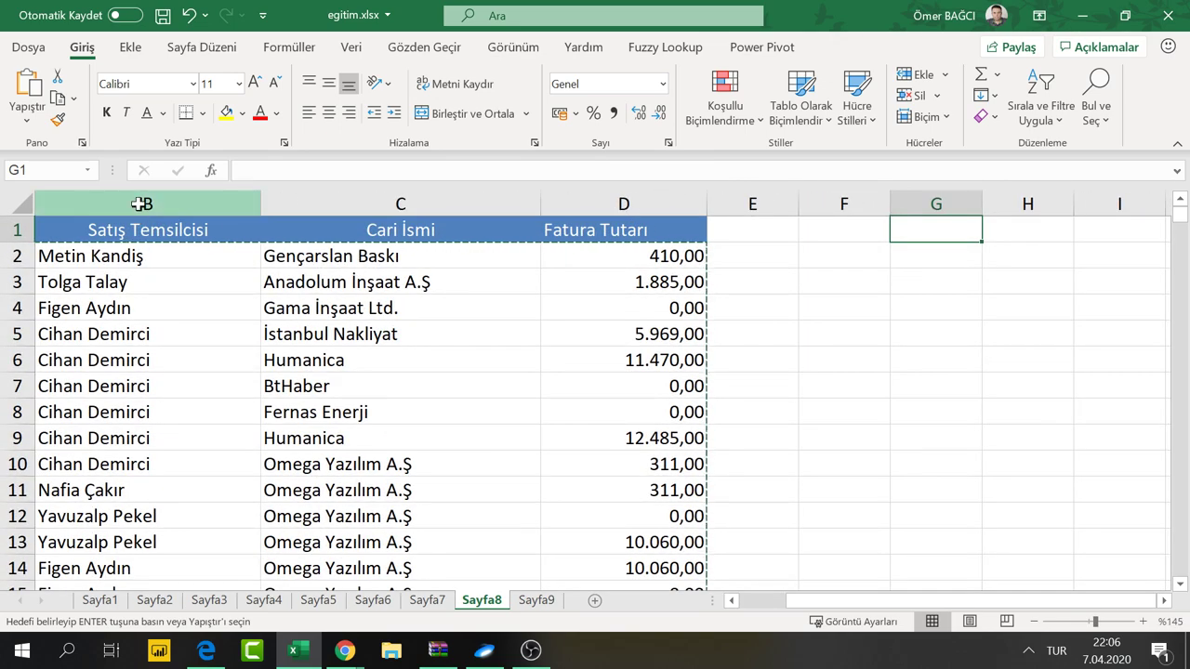
pyautogui.moveTo(141, 204); pyautogui.dragTo(111, 204)
pyautogui.rightClick(198, 271)
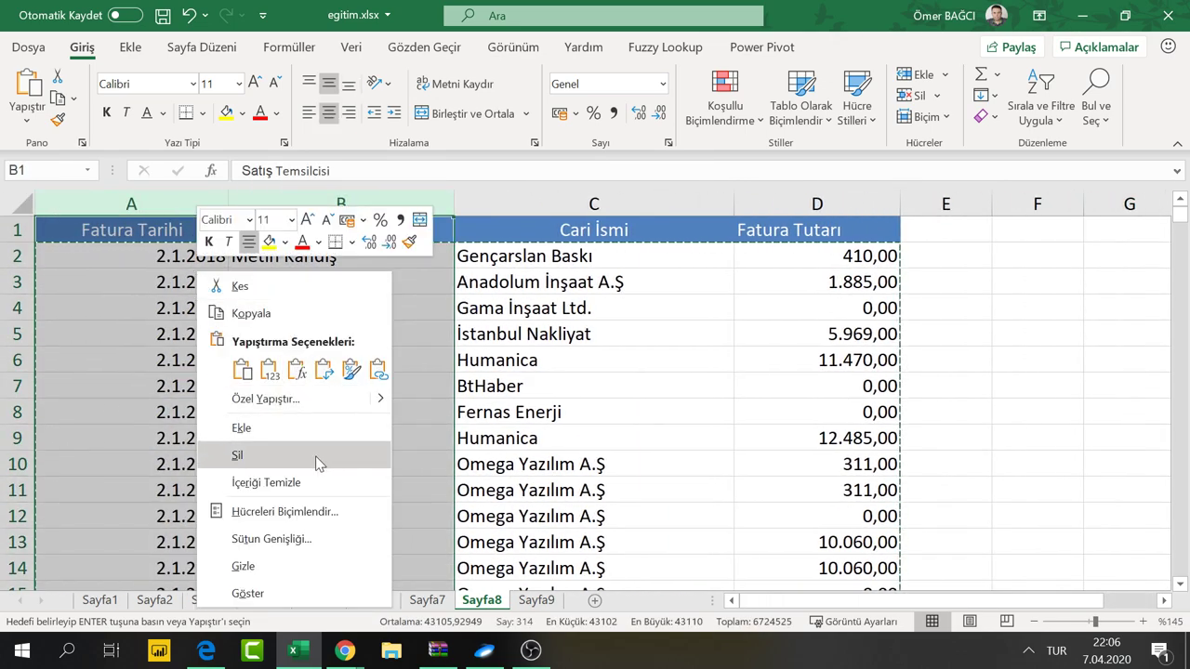
pyautogui.click(237, 455)
pyautogui.click(385, 360)
# Enter the two-line label 'Hedef Satış Tutarı' in E1 and widen column E to fit
pyautogui.click(712, 238)
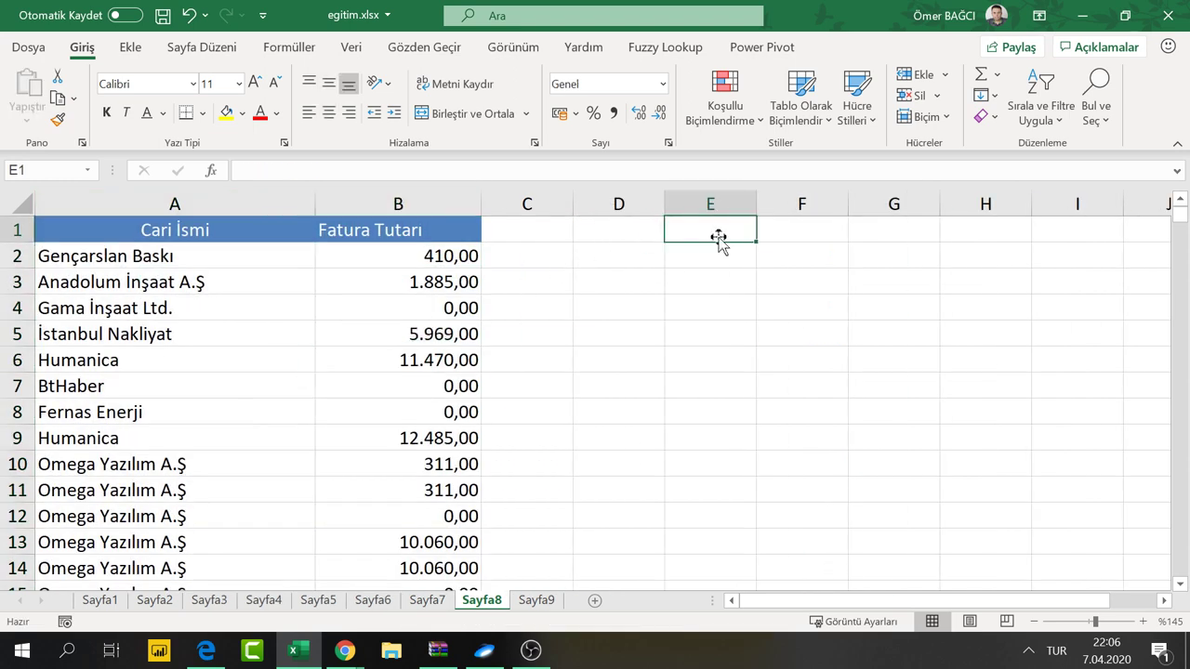
pyautogui.write('Hed')
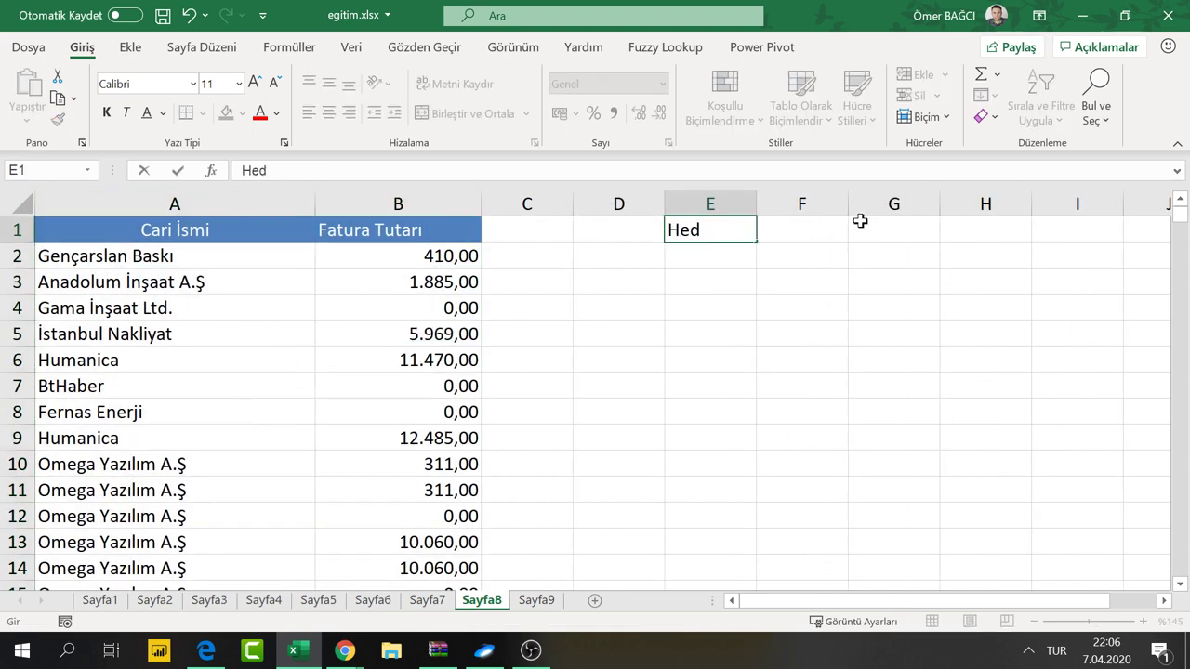
pyautogui.write('ef SAtış')
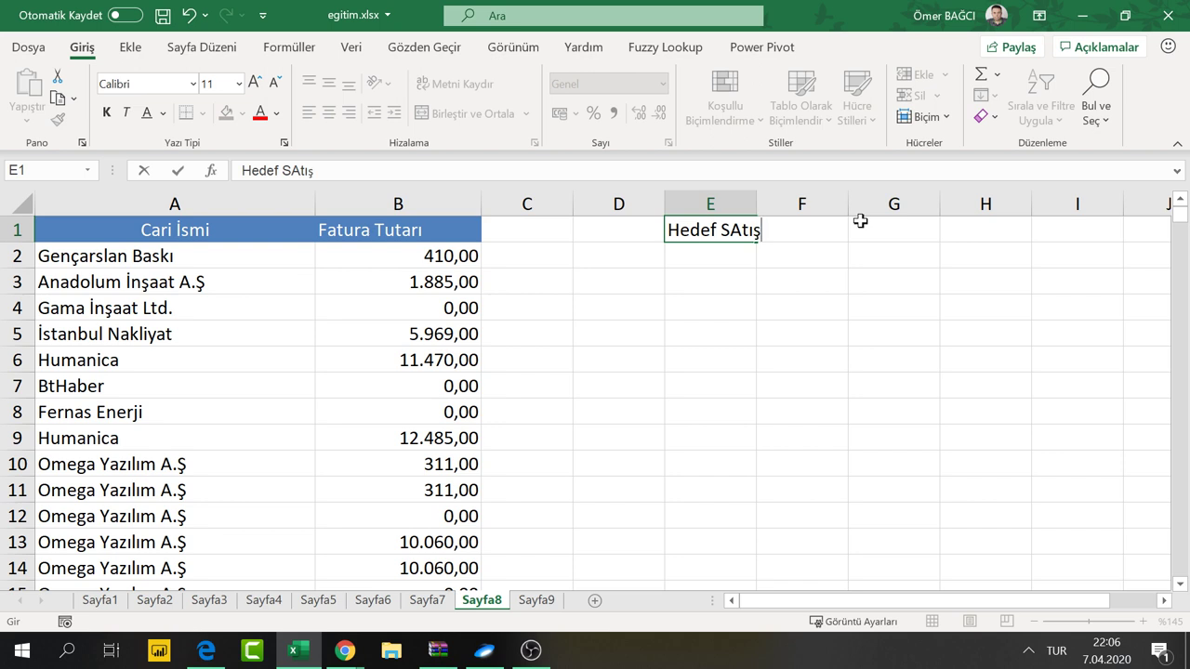
pyautogui.hotkey('alt', 'Return')
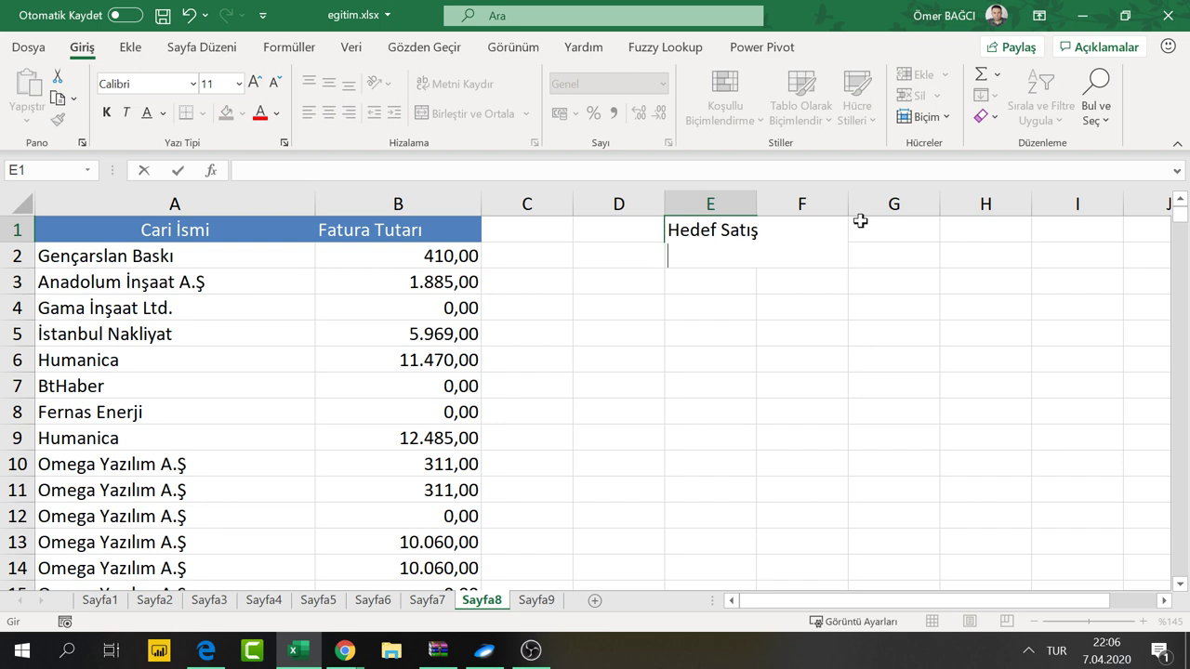
pyautogui.write('Tutaru')
pyautogui.press('Tab')
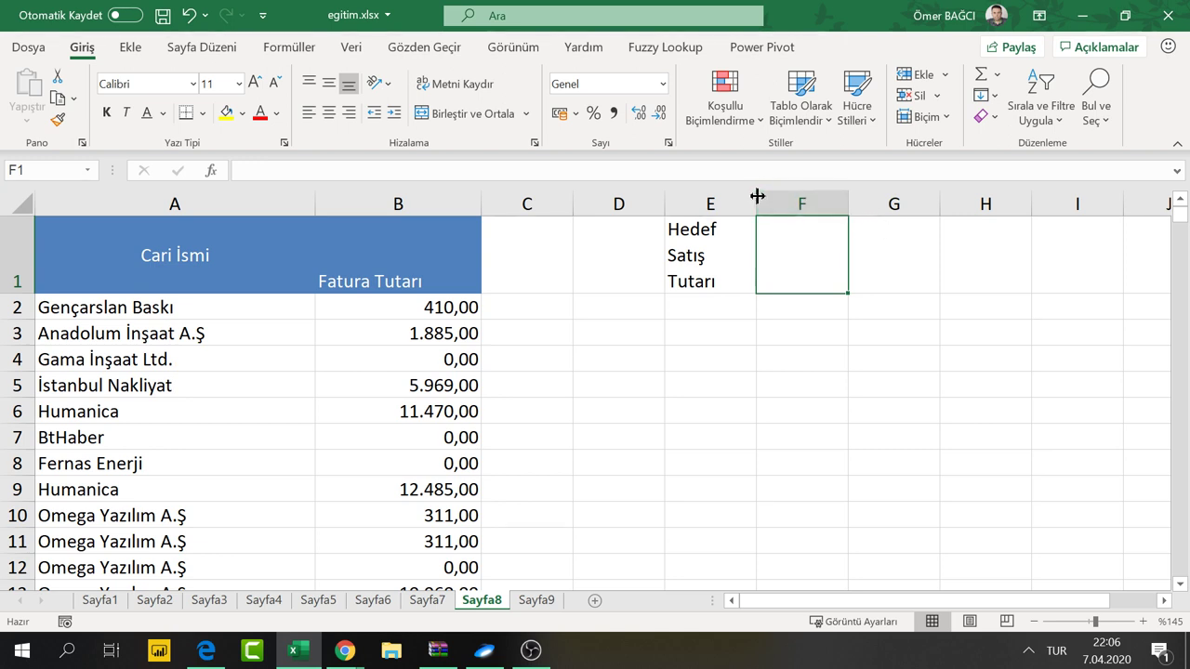
pyautogui.moveTo(757, 203); pyautogui.dragTo(786, 203)
# Left-align header cells A1:B1 and enter the 8750 target in F1
pyautogui.moveTo(316, 255); pyautogui.dragTo(154, 255)
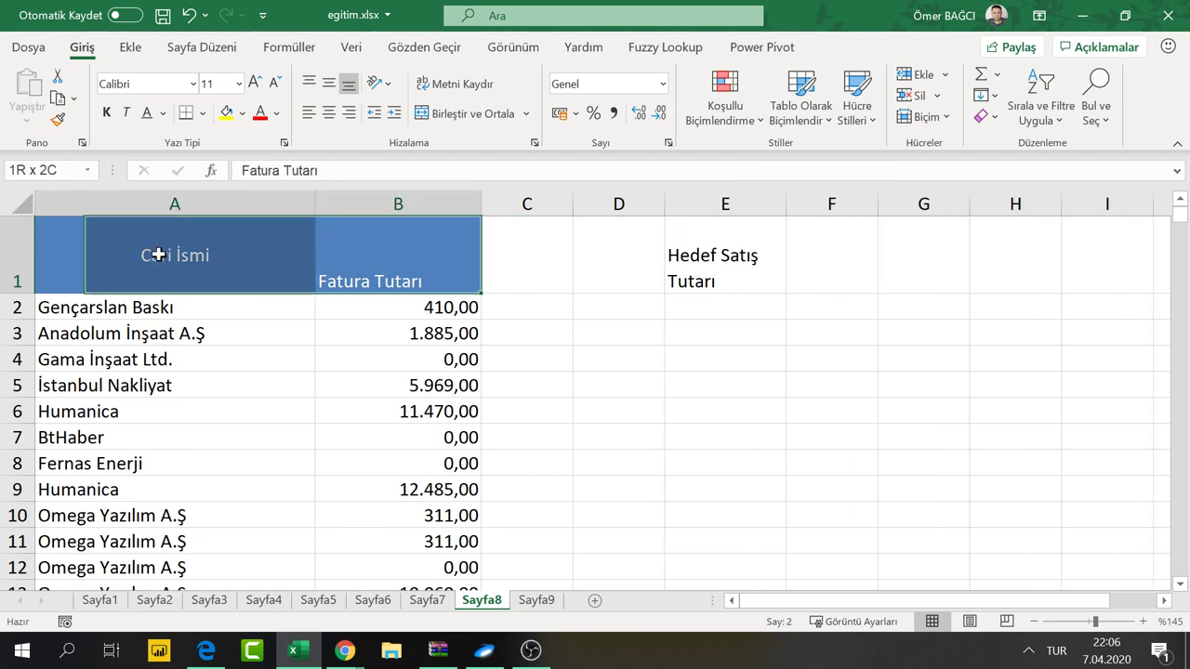
pyautogui.click(316, 111)
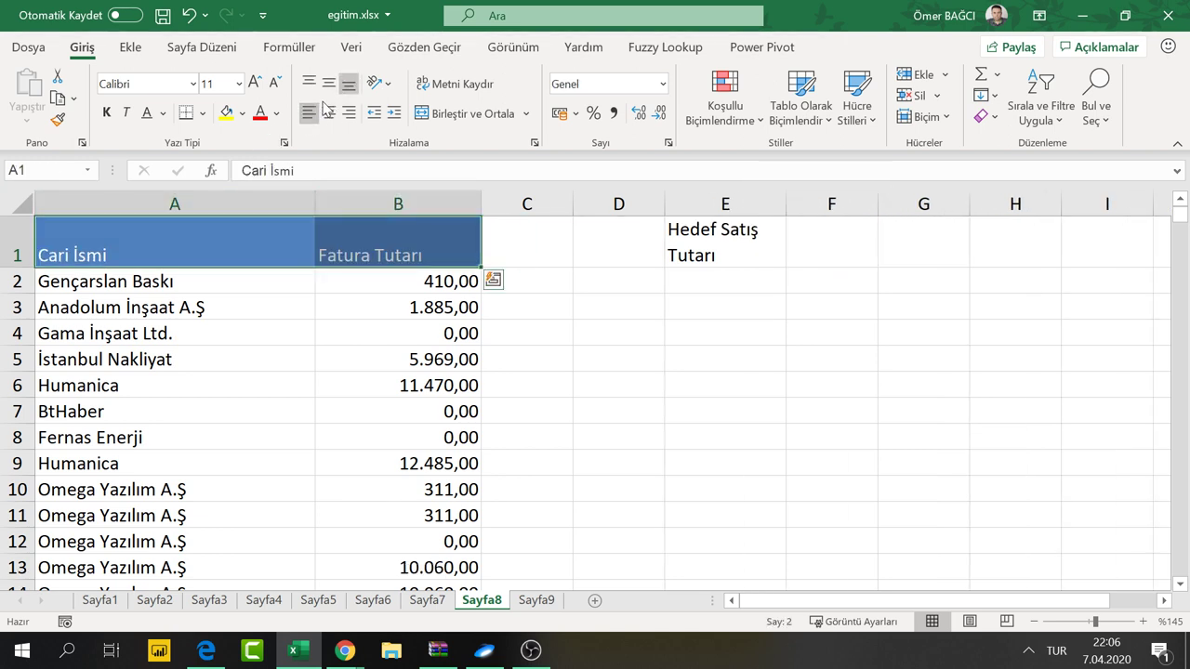
pyautogui.click(812, 244)
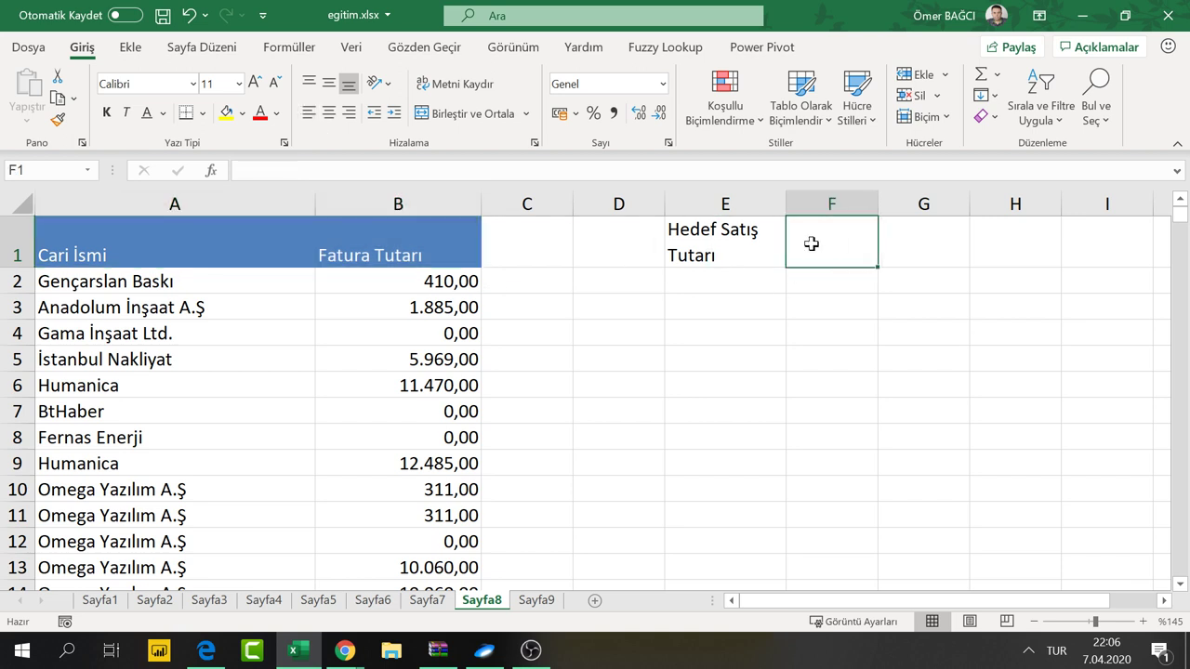
pyautogui.write('1')
pyautogui.write('8')
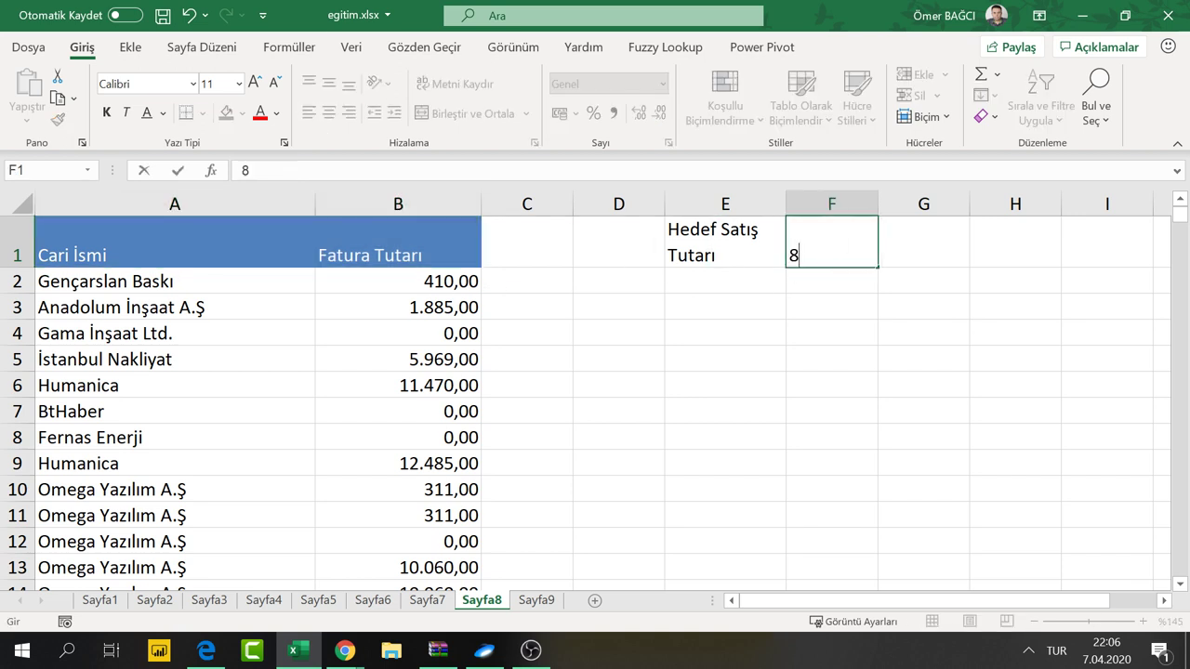
pyautogui.write('750')
pyautogui.press('Return')
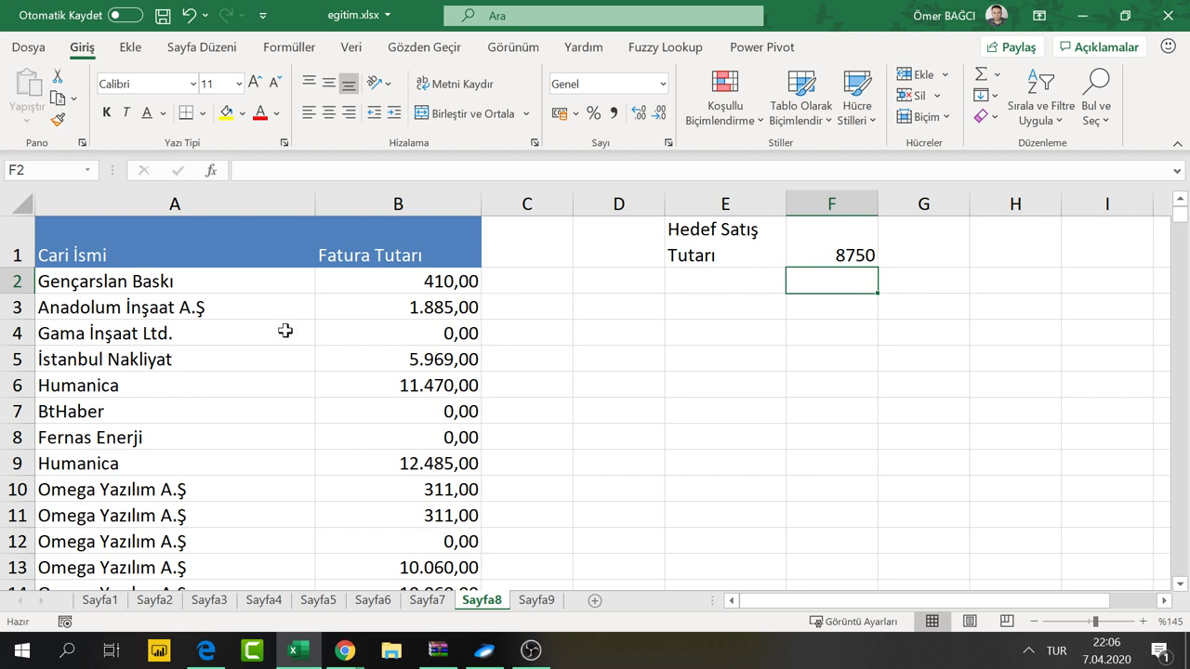
# Select the invoice range A2:B157, from the first row down to the last invoice
pyautogui.moveTo(425, 353); pyautogui.dragTo(37, 354)
pyautogui.click(428, 402)
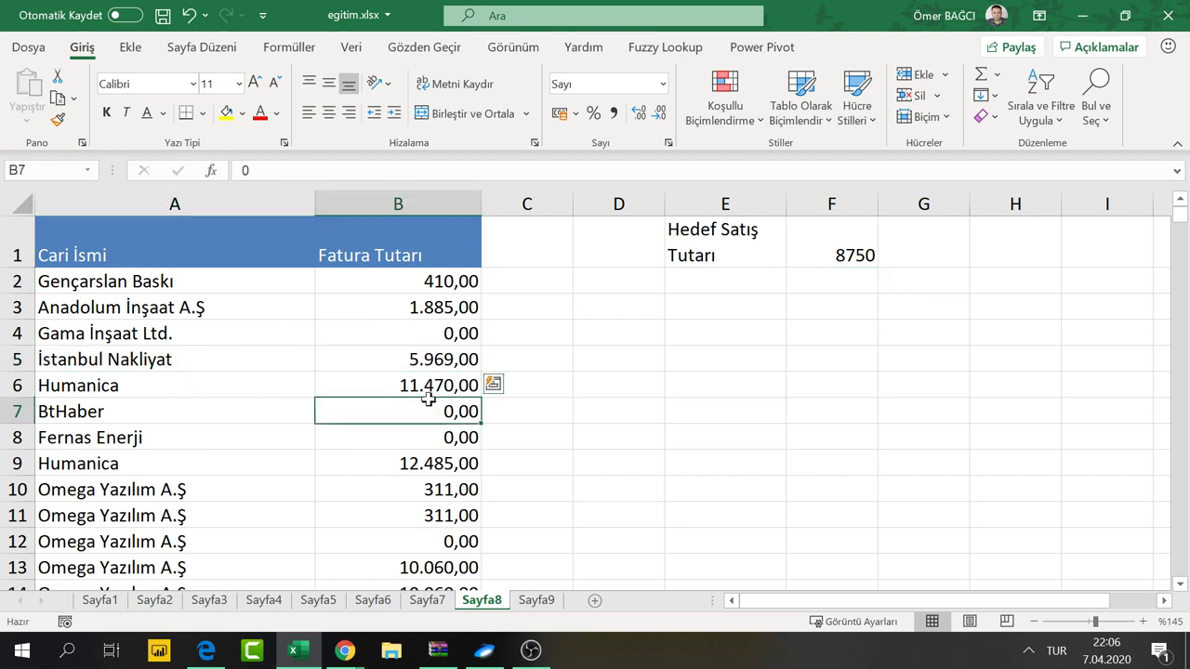
pyautogui.moveTo(428, 402); pyautogui.dragTo(89, 409)
pyautogui.click(90, 281)
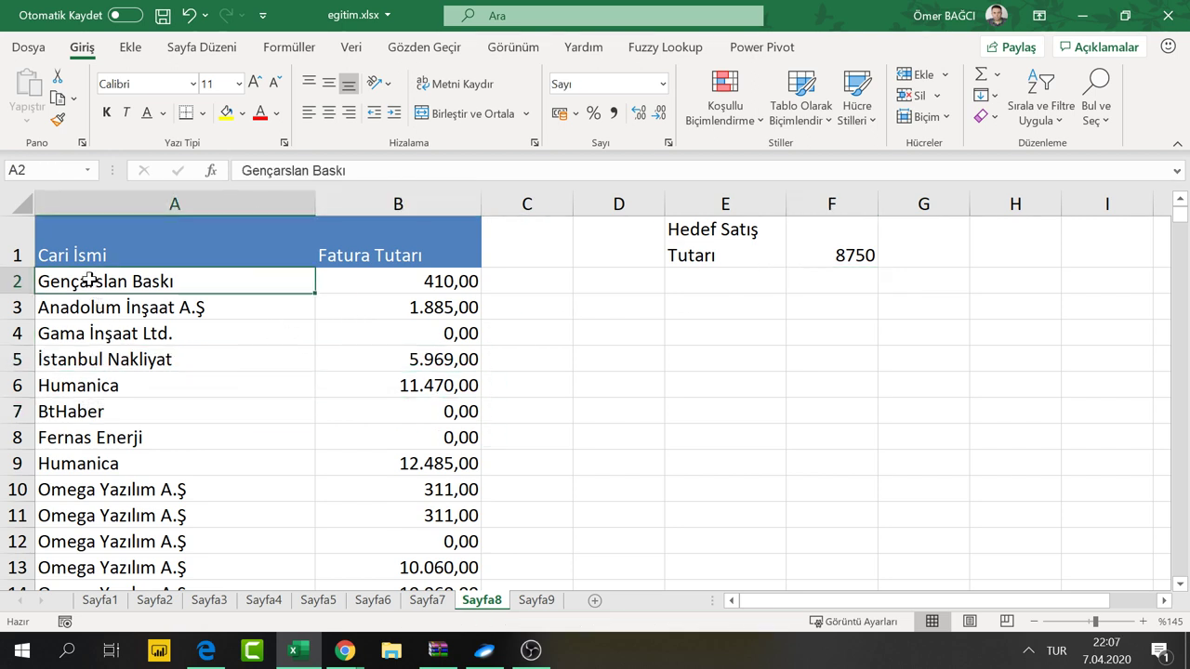
pyautogui.hotkey('shift', 'Right')
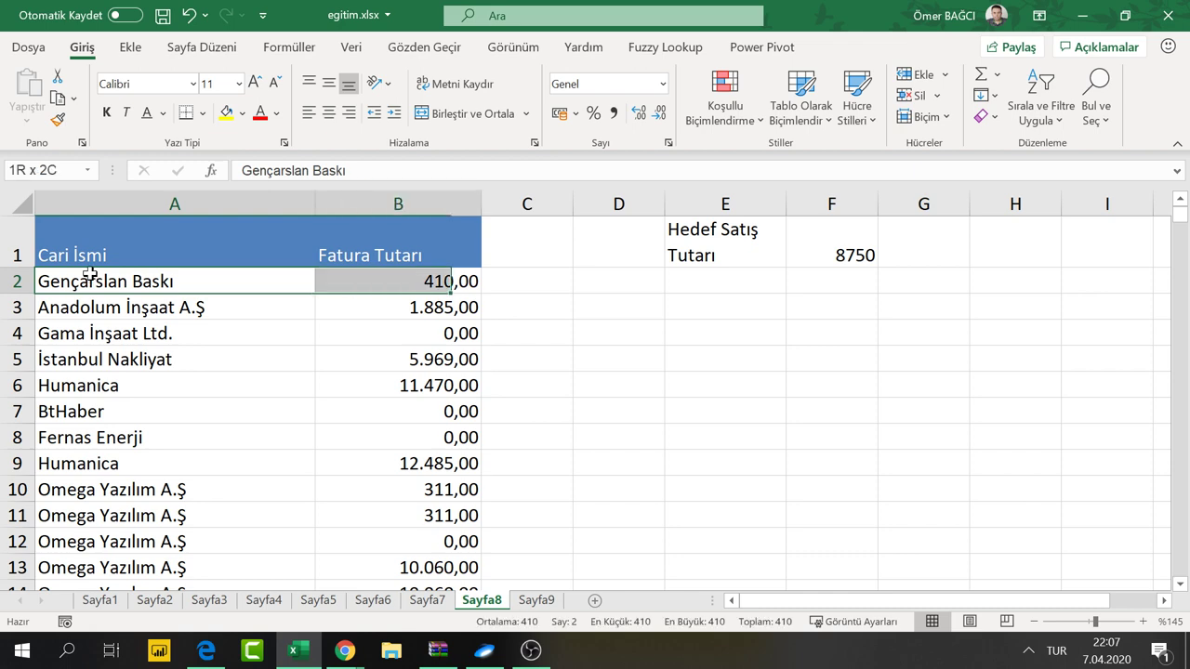
pyautogui.hotkey('ctrl', 'shift', 'Down')
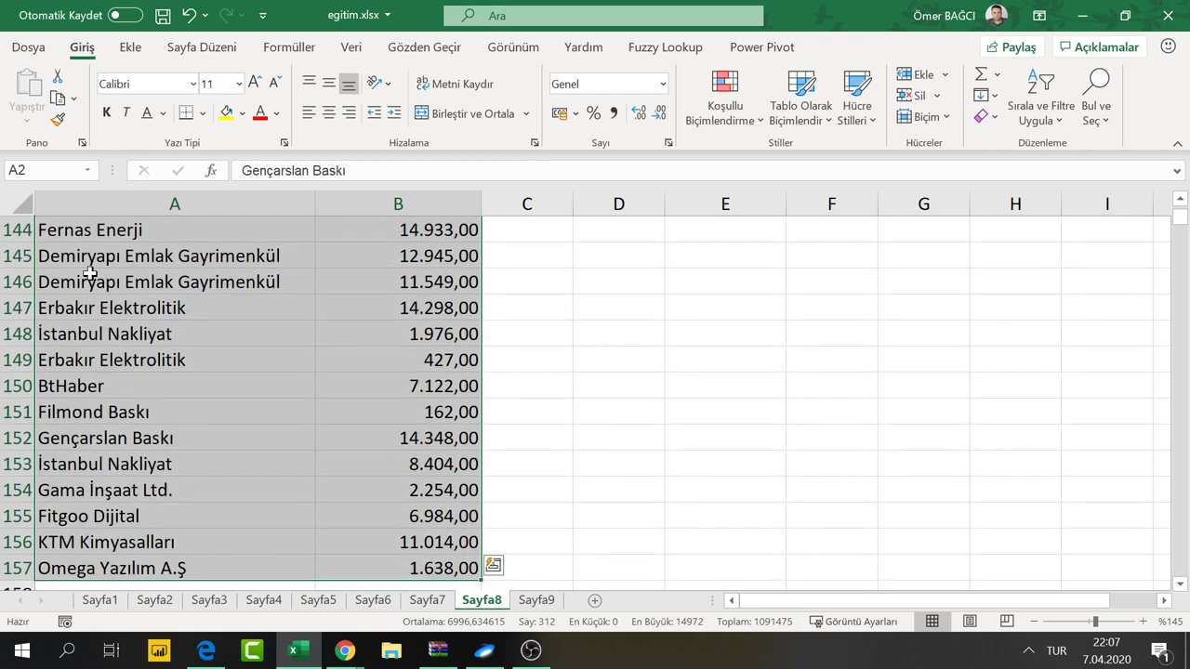
pyautogui.hotkey('ctrl', 'BackSpace')
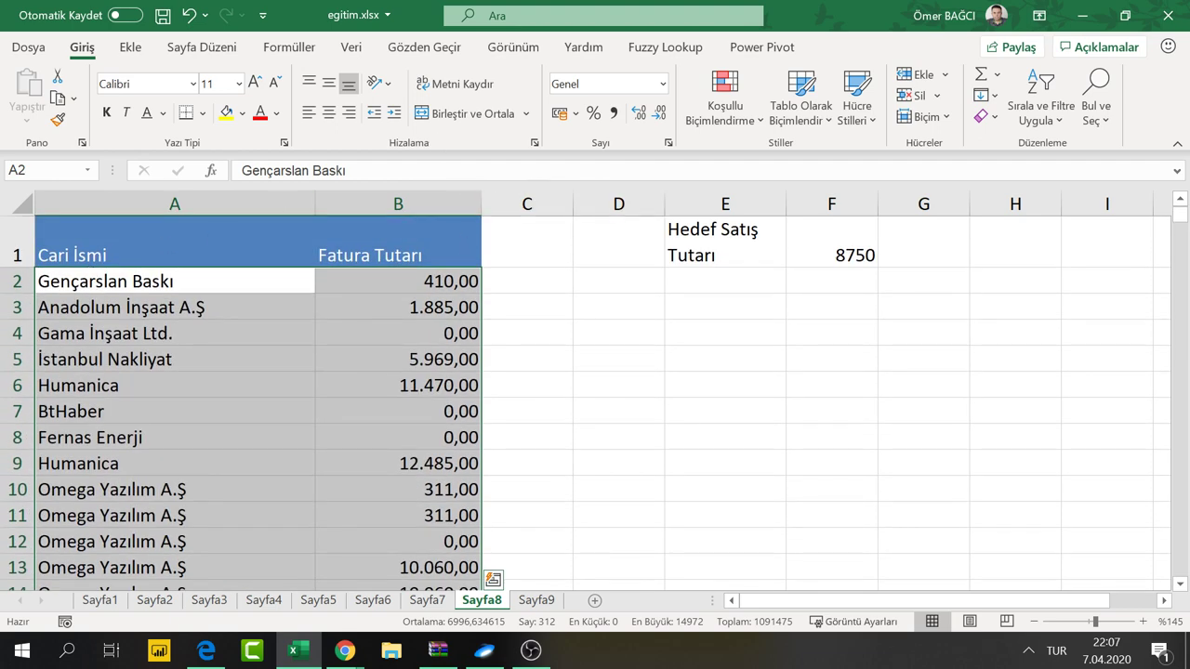
# Add a conditional formatting rule =$B2<$F$1 with a light pink fill
pyautogui.click(735, 101)
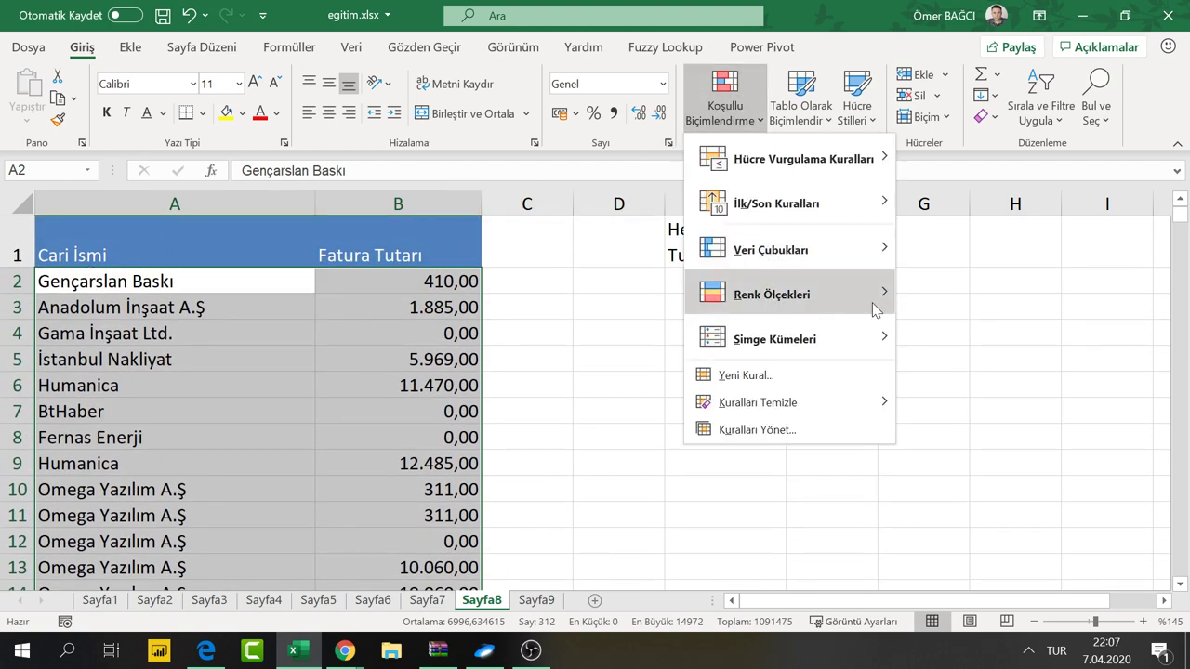
pyautogui.click(809, 375)
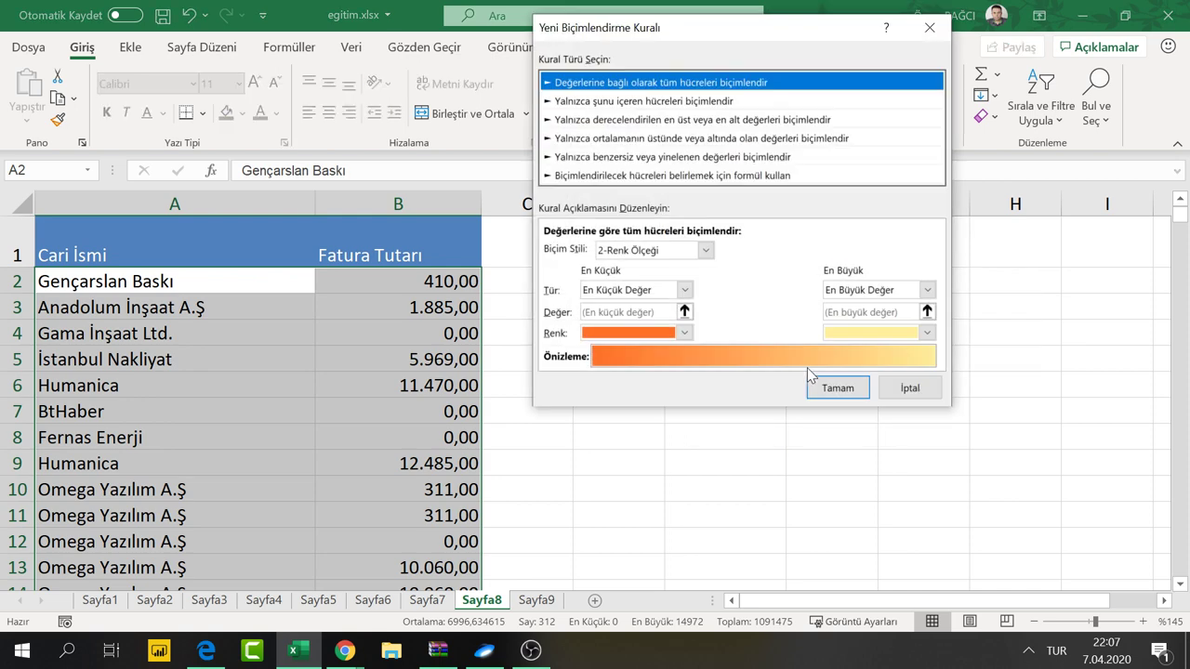
pyautogui.click(748, 176)
pyautogui.moveTo(741, 37); pyautogui.dragTo(726, 288)
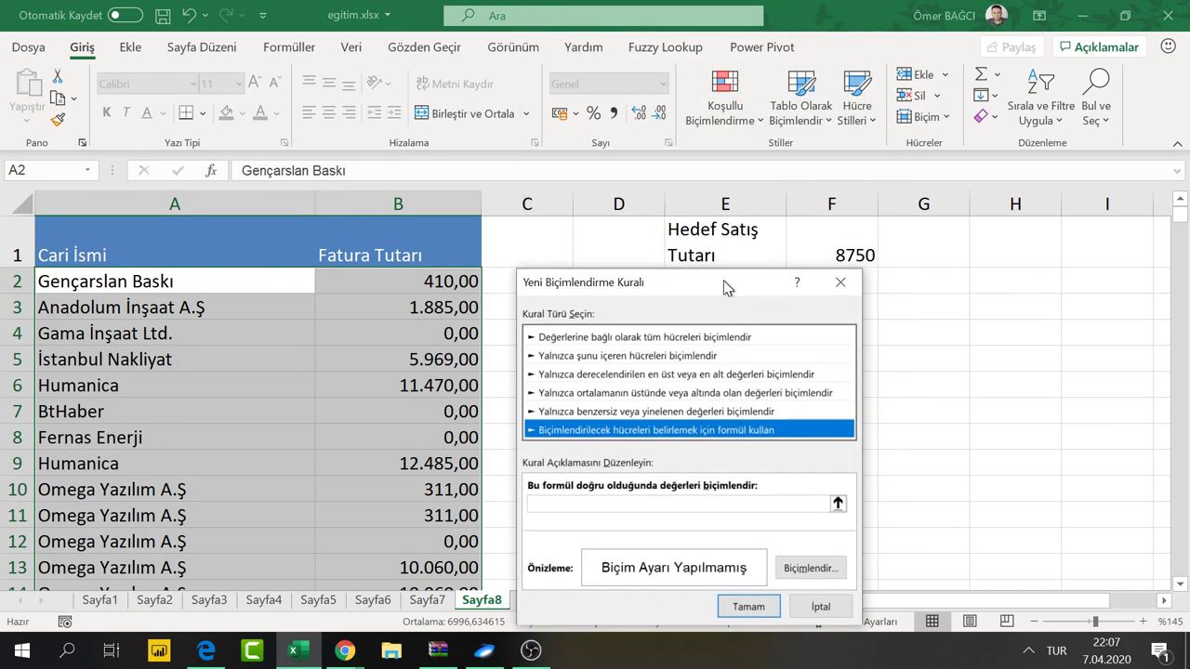
pyautogui.moveTo(726, 287); pyautogui.dragTo(727, 286)
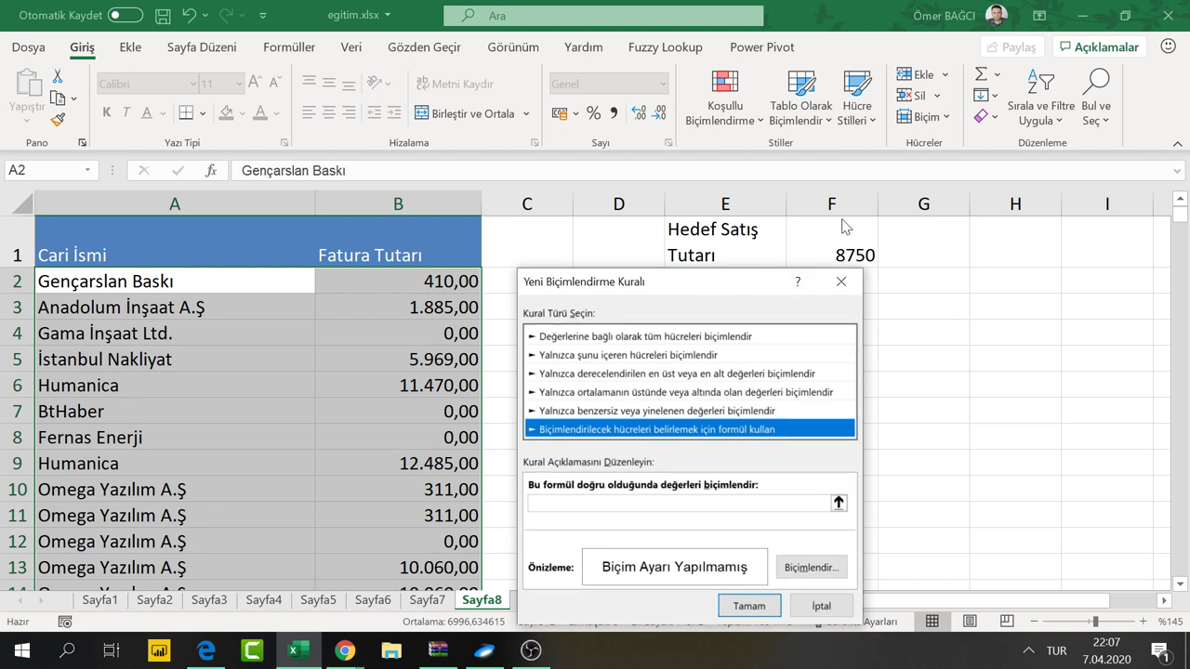
pyautogui.click(632, 503)
pyautogui.write('=')
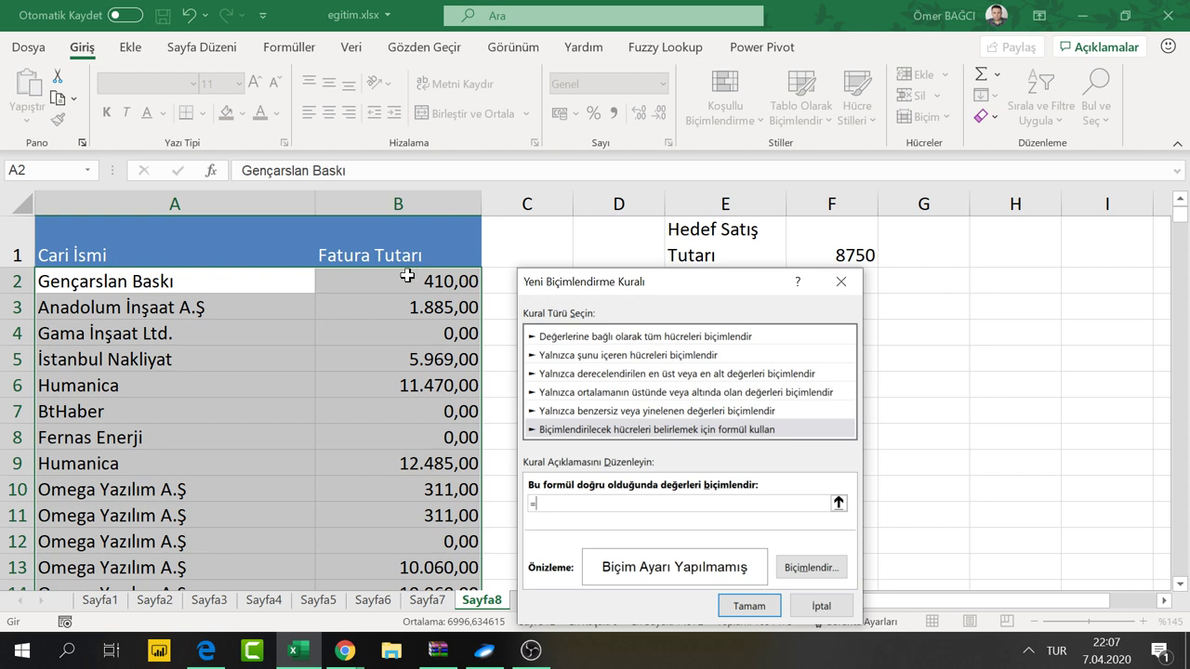
pyautogui.write('$')
pyautogui.write('b2<')
pyautogui.click(851, 246)
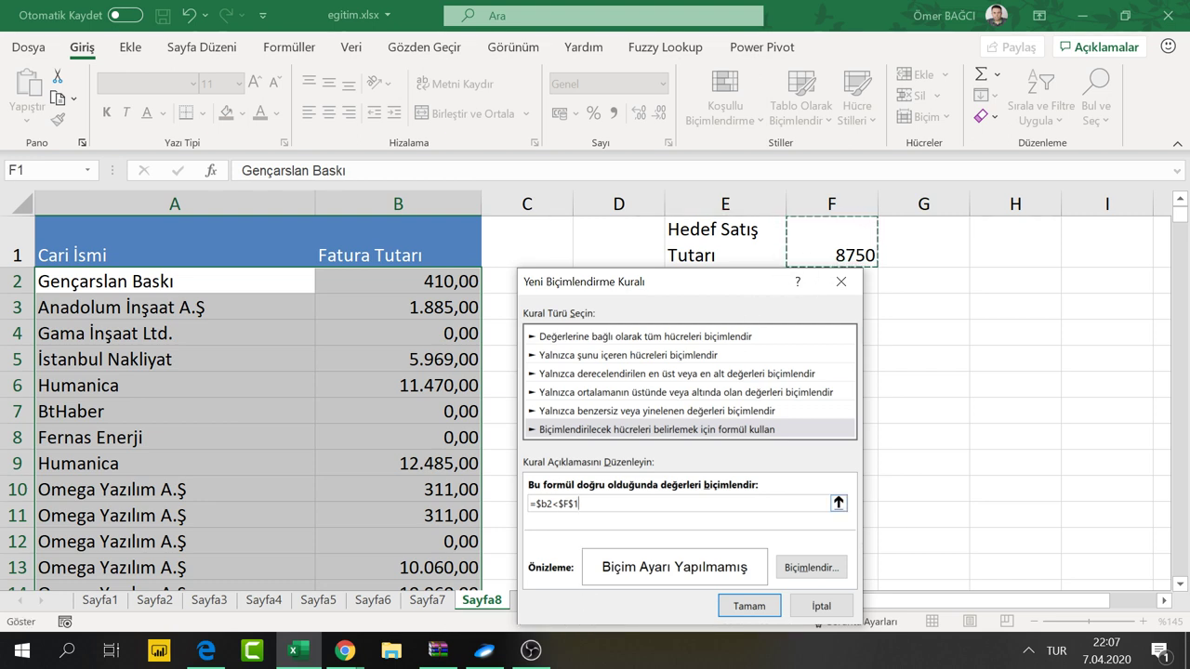
pyautogui.click(809, 567)
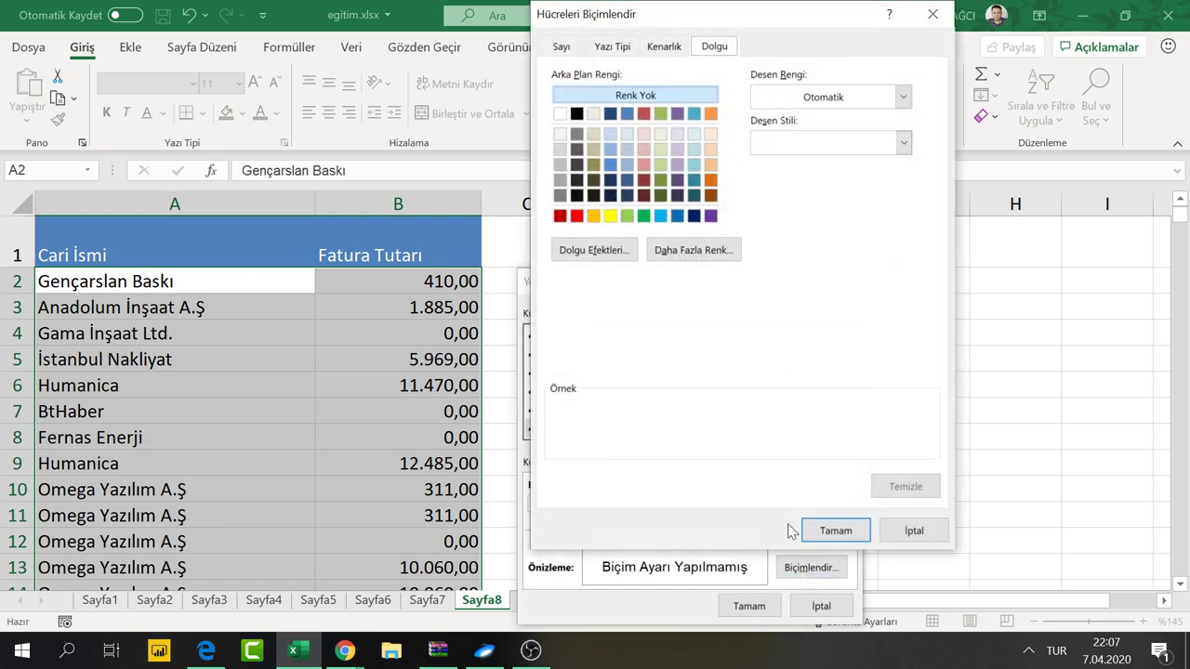
pyautogui.click(642, 150)
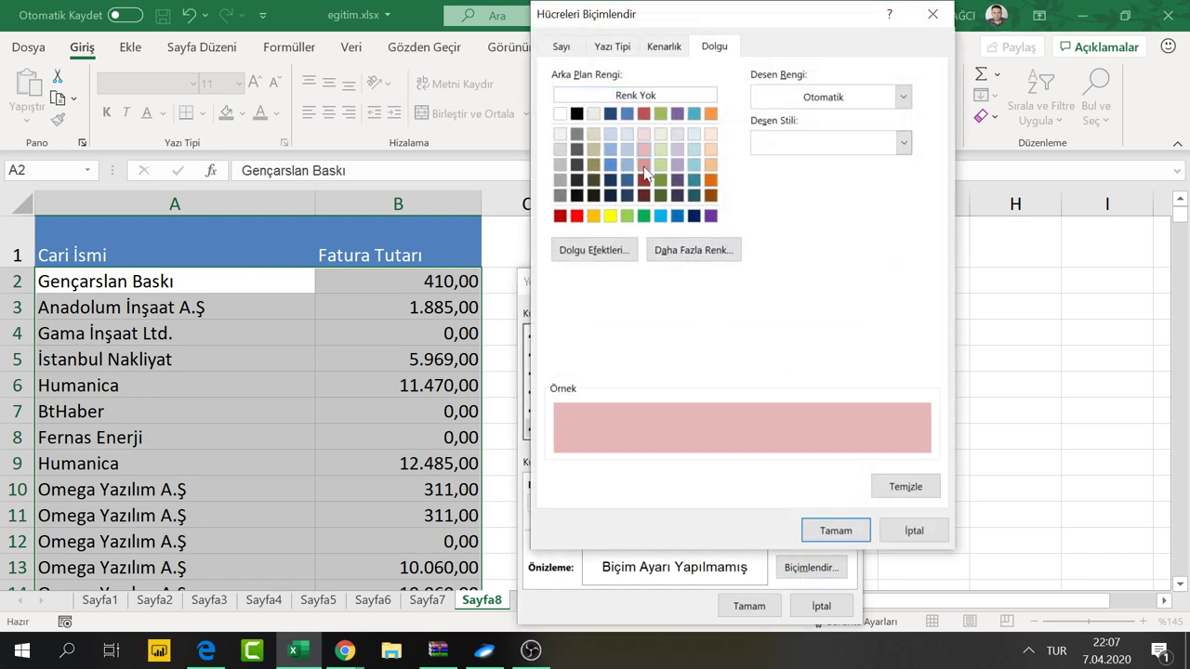
pyautogui.click(833, 531)
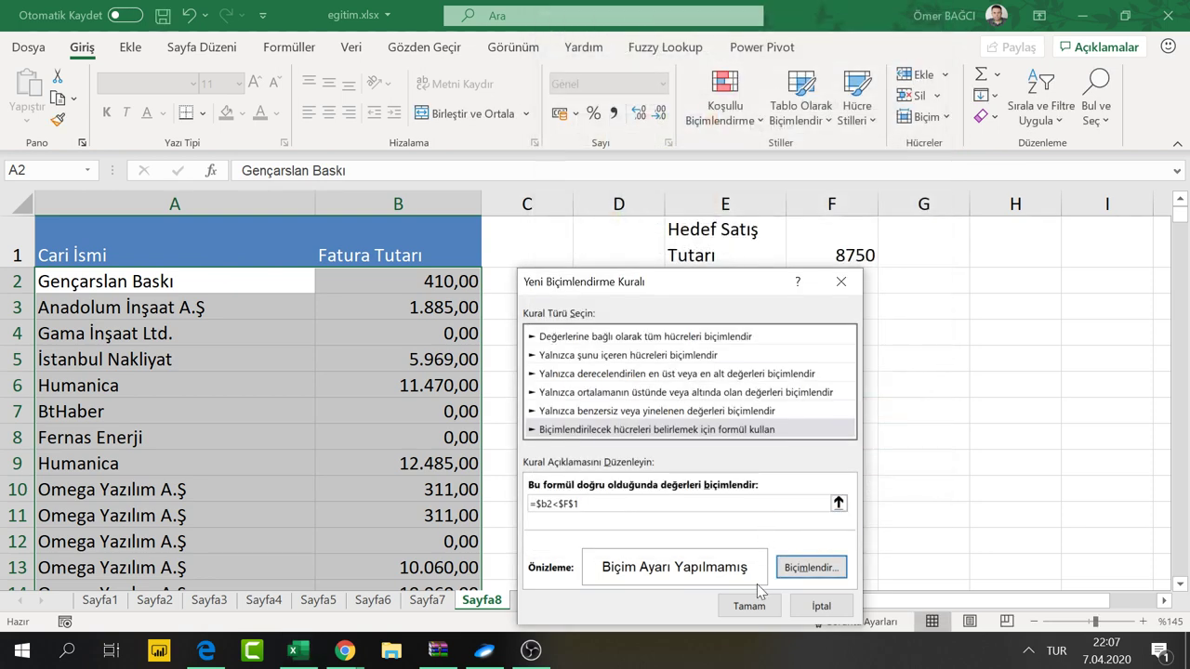
pyautogui.click(750, 606)
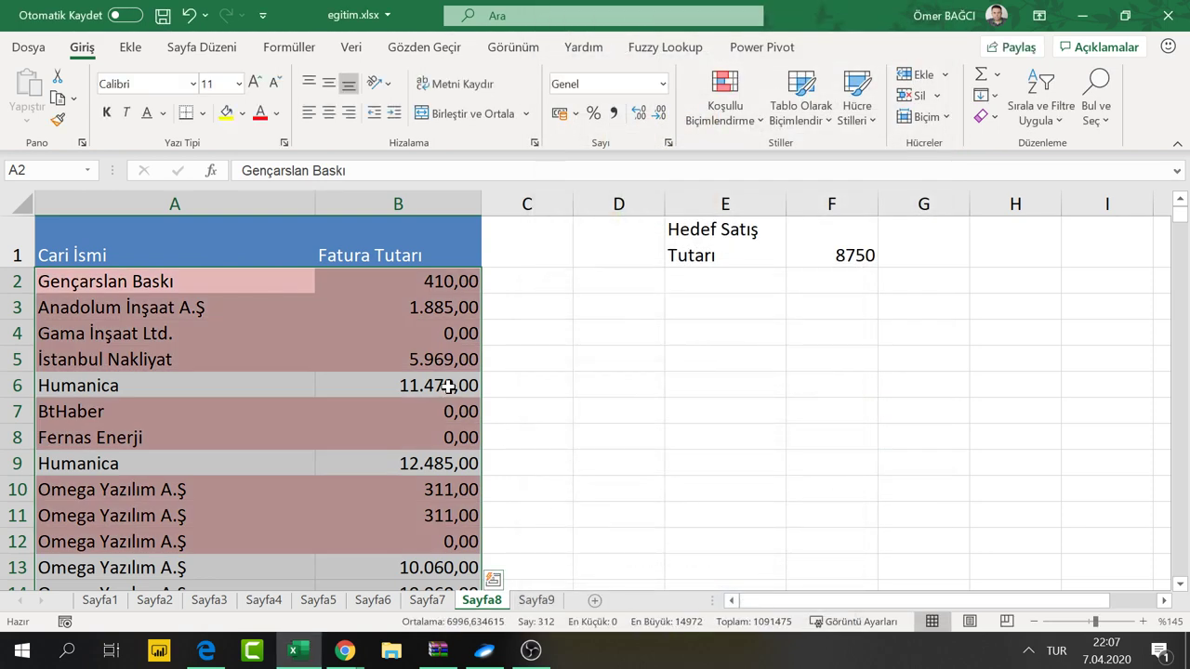
# Change the F1 target to 3500
pyautogui.scroll(-1, 535, 375)
pyautogui.scroll(-3, 536, 376)
pyautogui.scroll(-2, 536, 375)
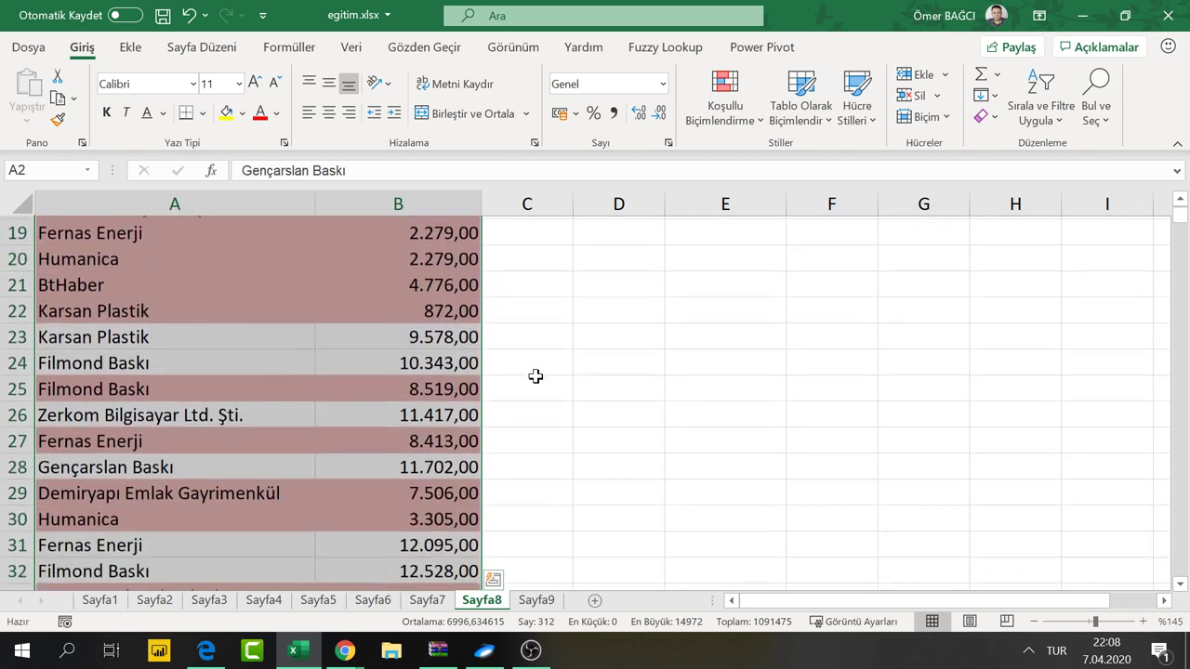
pyautogui.scroll(-1, 536, 375)
pyautogui.scroll(7, 536, 375)
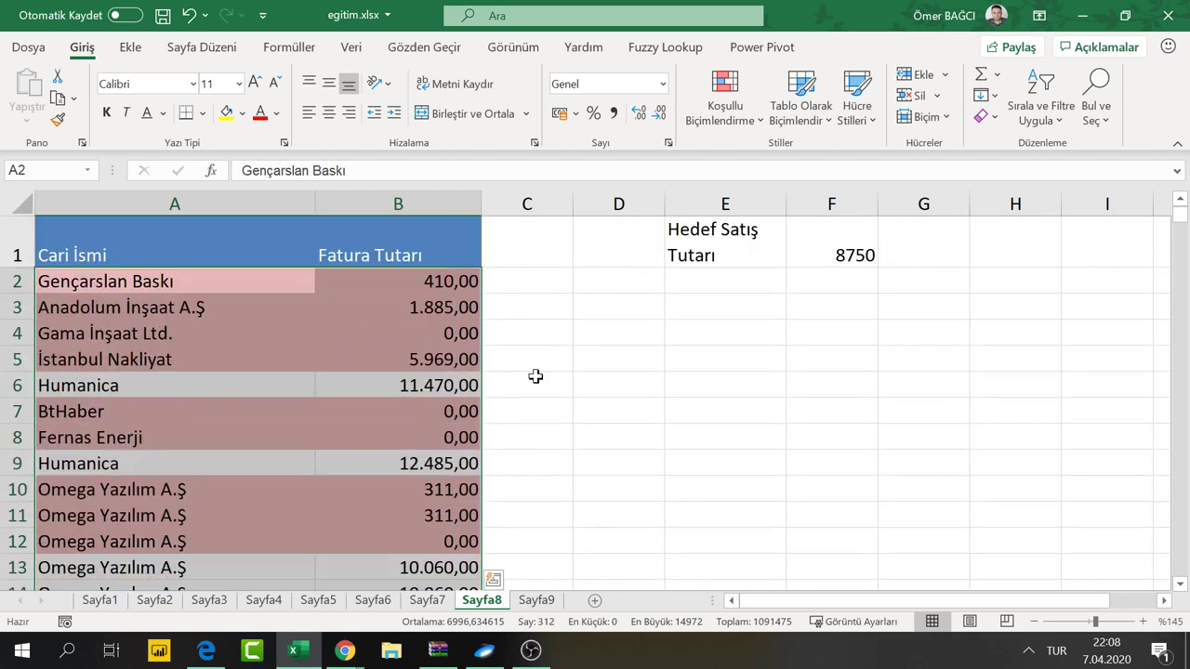
pyautogui.click(859, 248)
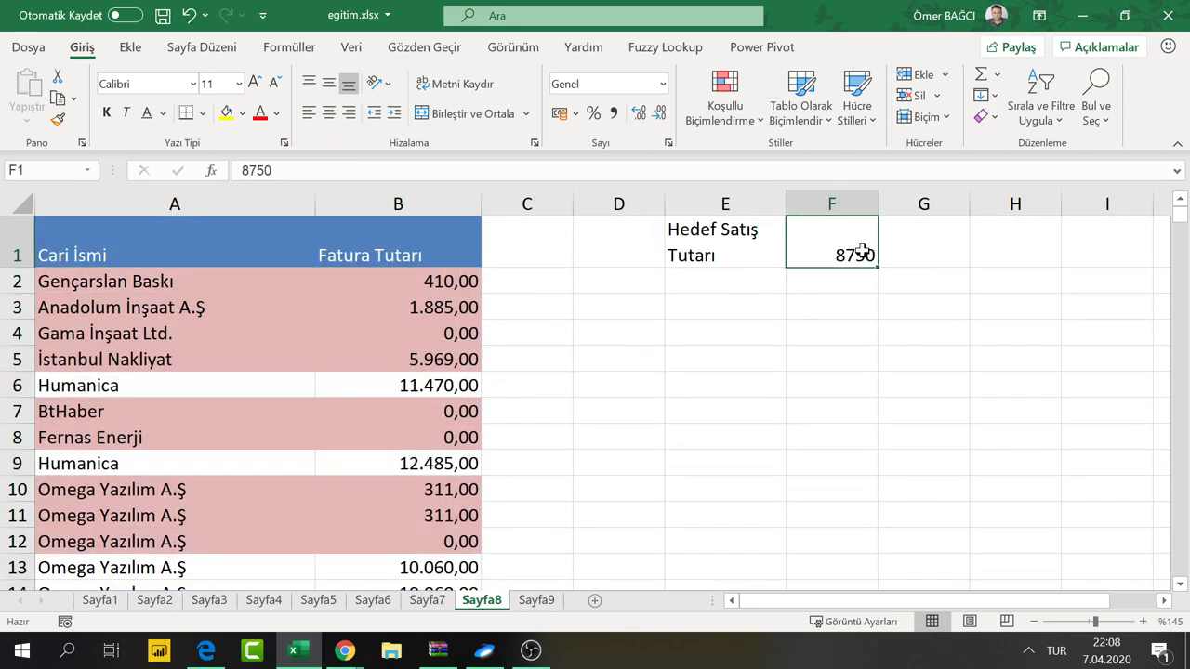
pyautogui.write('3500')
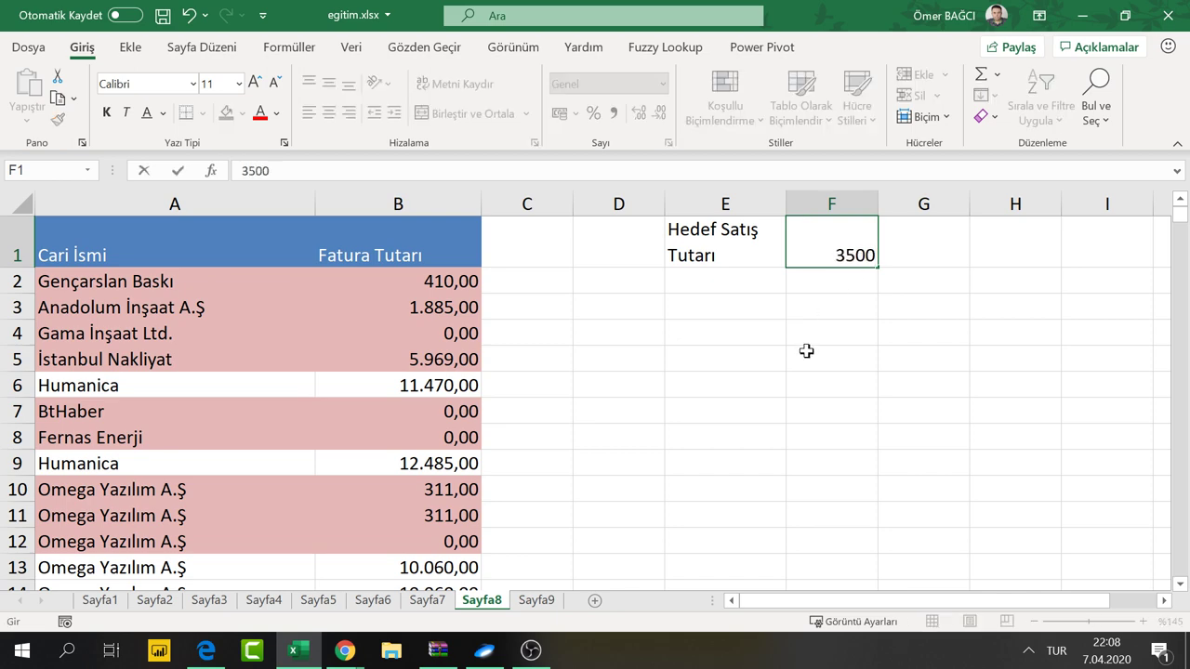
pyautogui.click(806, 351)
# Open the pink highlight rule from Manage Rules in the Edit Formatting Rule dialog
pyautogui.scroll(-3, 381, 325)
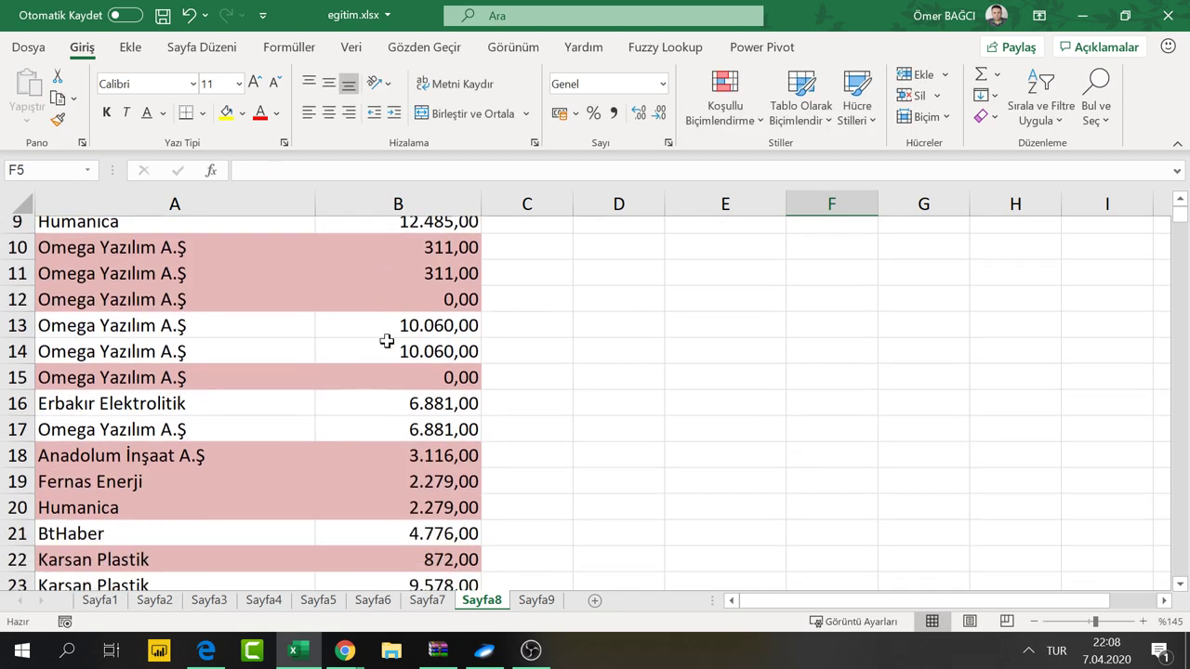
pyautogui.scroll(-3, 386, 341)
pyautogui.scroll(1, 387, 341)
pyautogui.scroll(5, 387, 341)
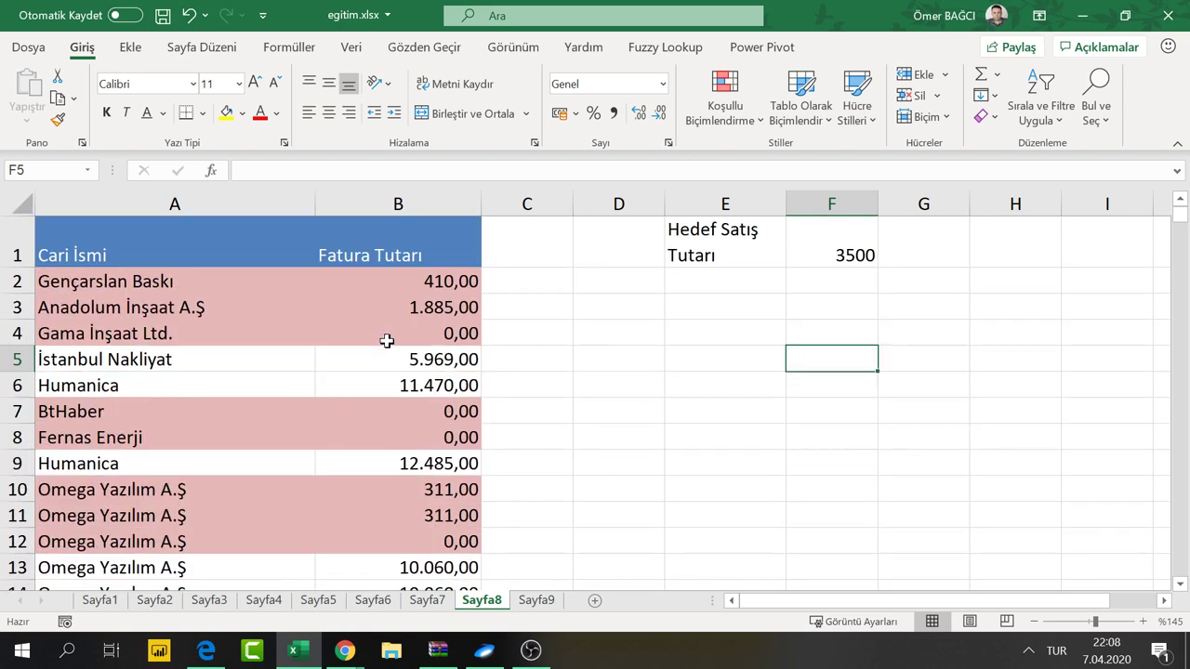
pyautogui.click(820, 242)
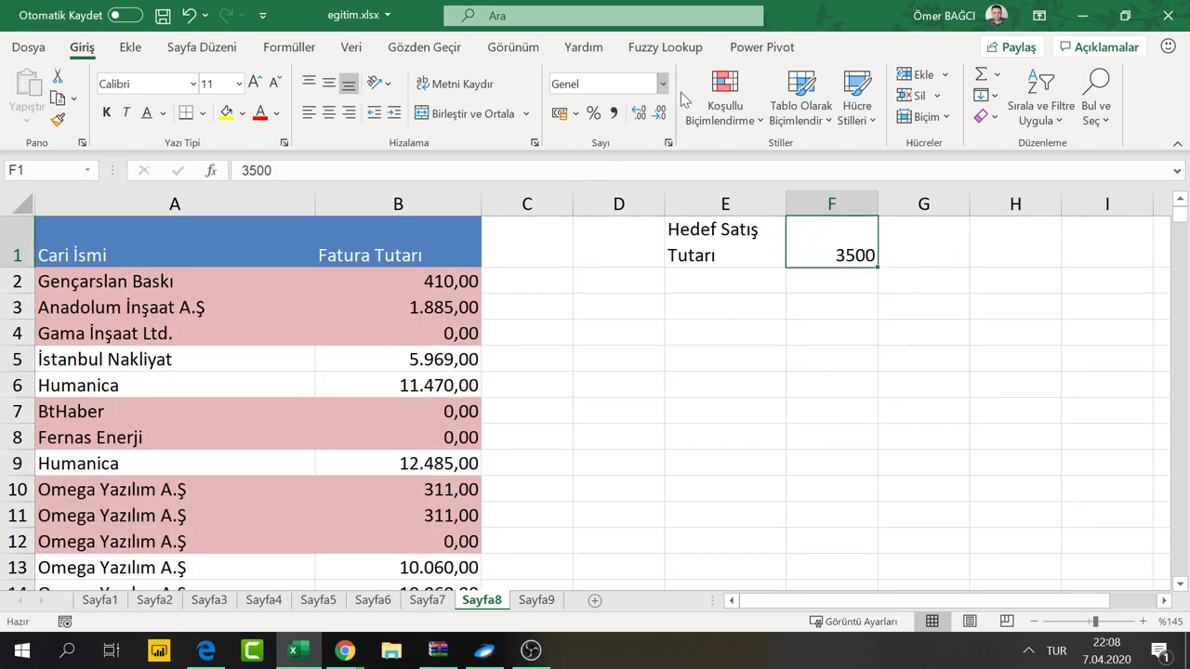
pyautogui.click(317, 332)
pyautogui.click(710, 130)
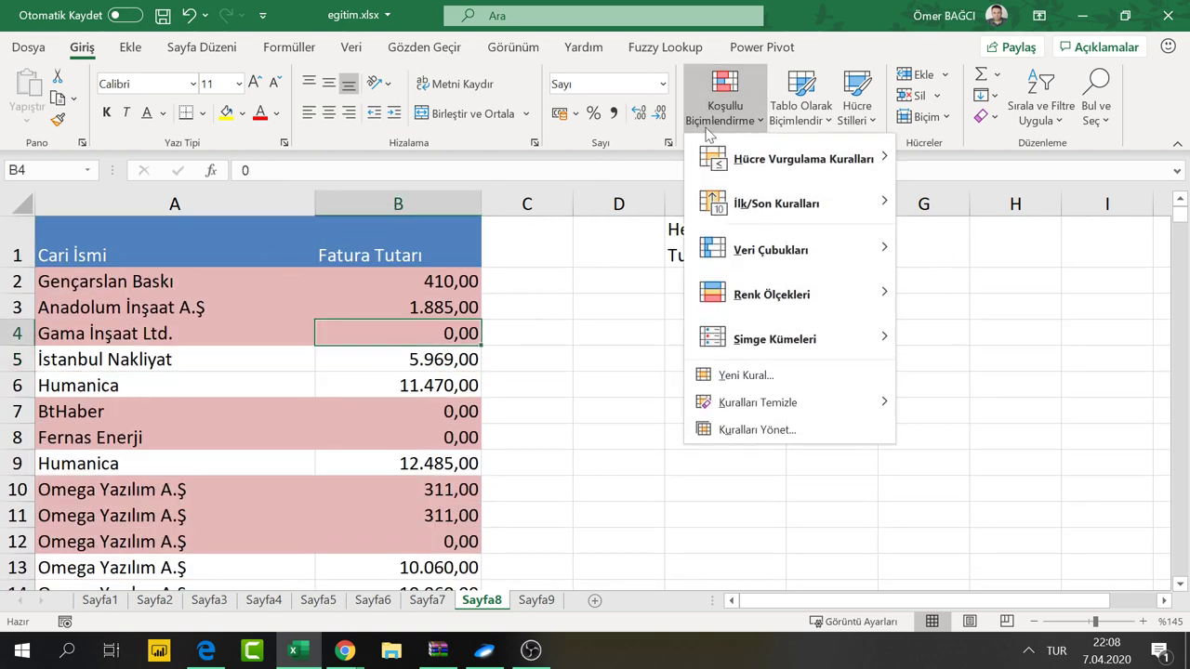
pyautogui.click(758, 430)
pyautogui.doubleClick(556, 432)
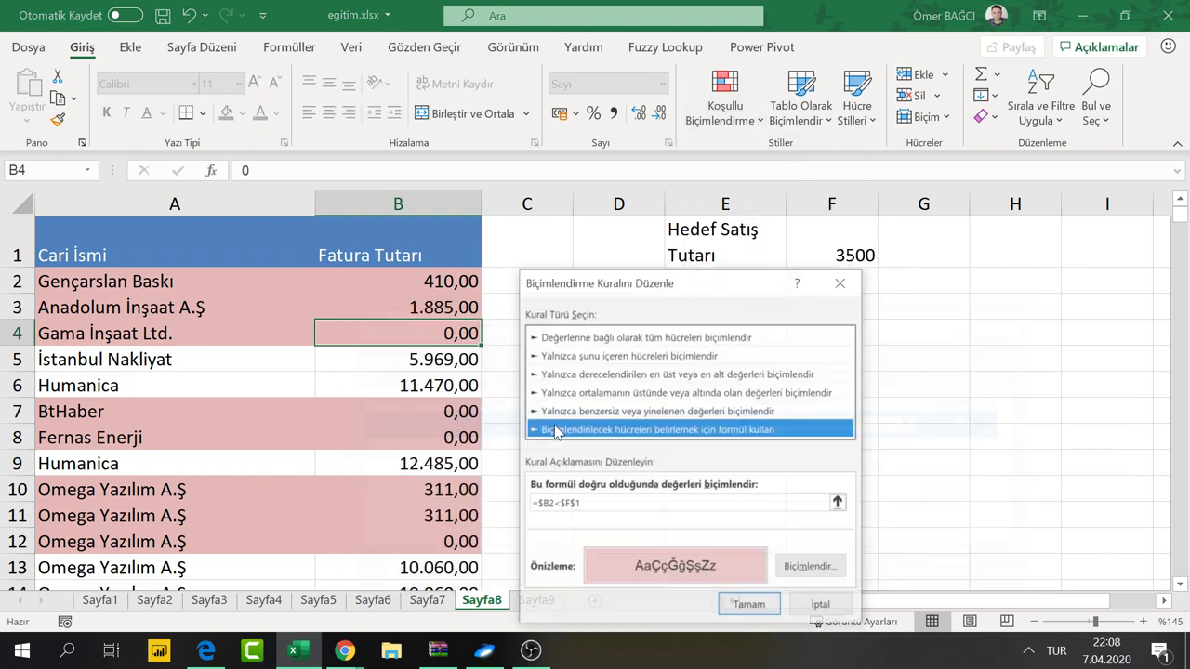
# Take a screenshot of the Edit Formatting Rule dialog
pyautogui.moveTo(639, 288); pyautogui.dragTo(446, 149)
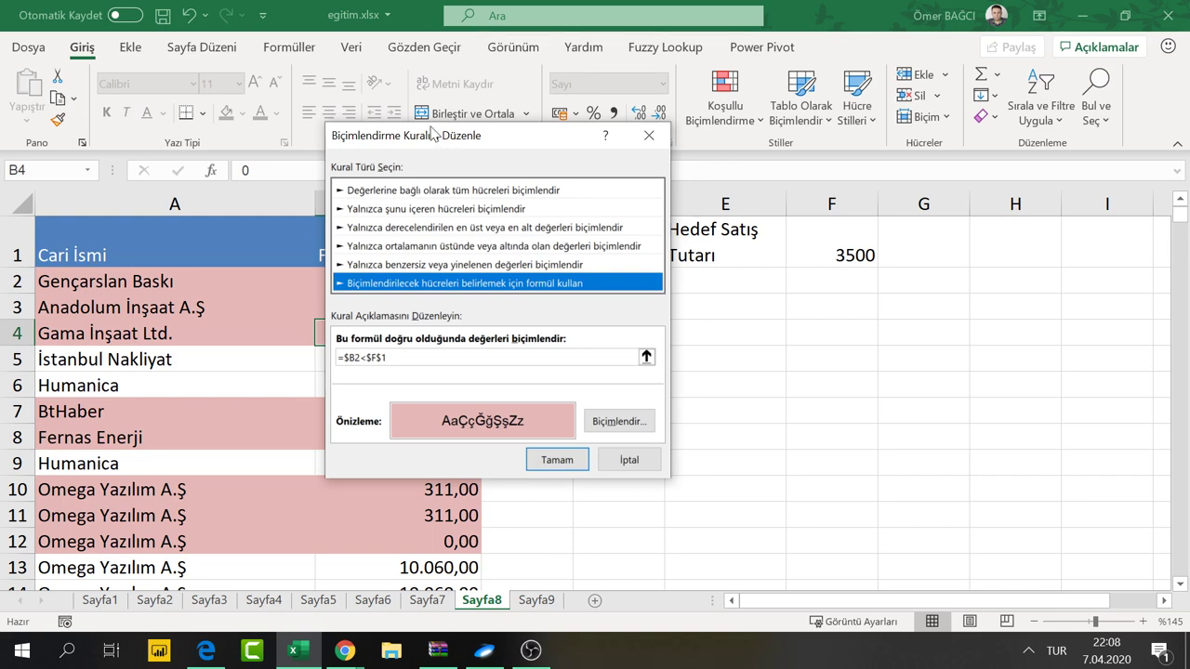
pyautogui.press('Print')
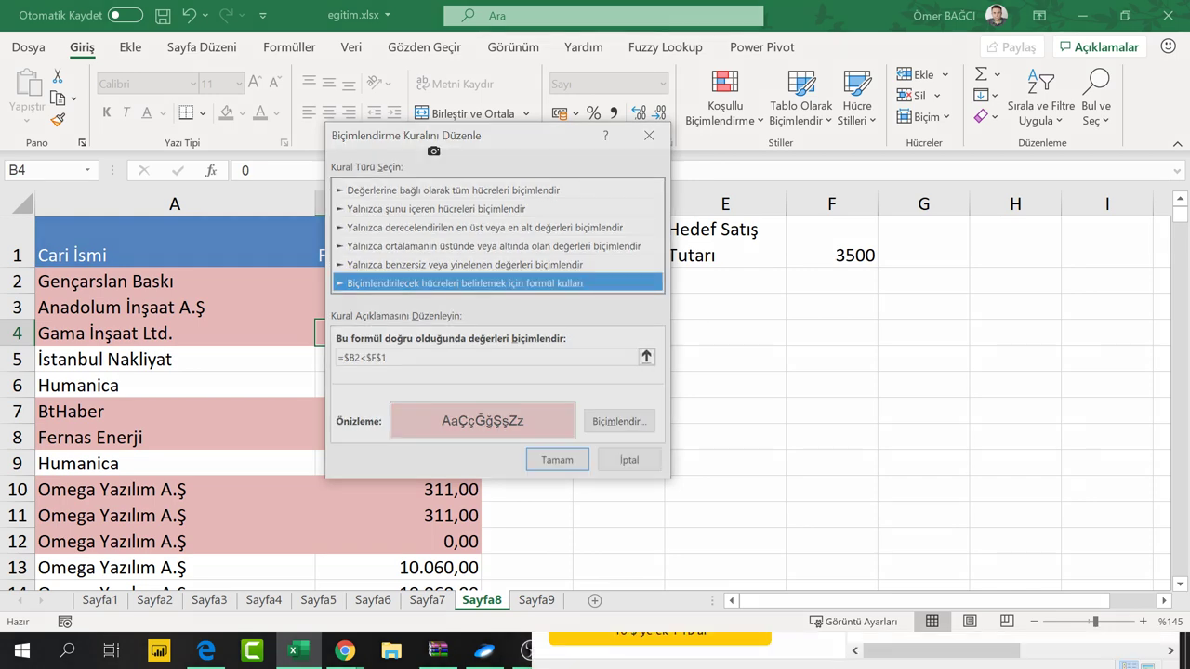
pyautogui.click(433, 150)
# Zoom the rule screenshot to about 200% to read =$B2<$F$1, then close the viewer
pyautogui.press('Return')
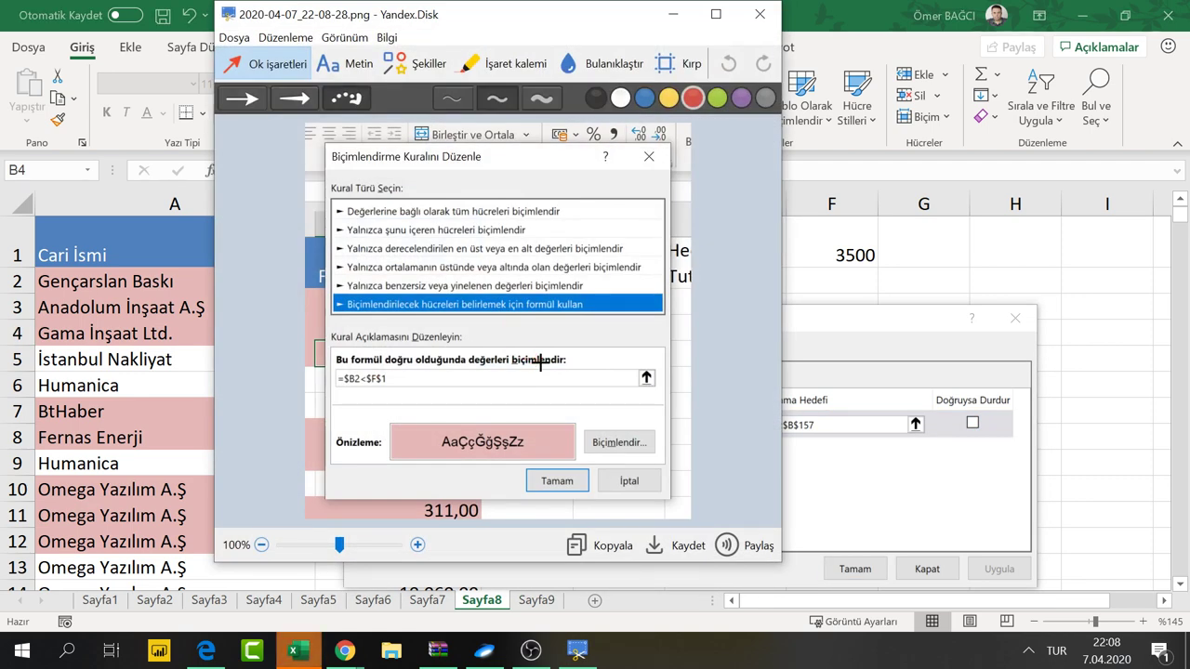
pyautogui.click(716, 14)
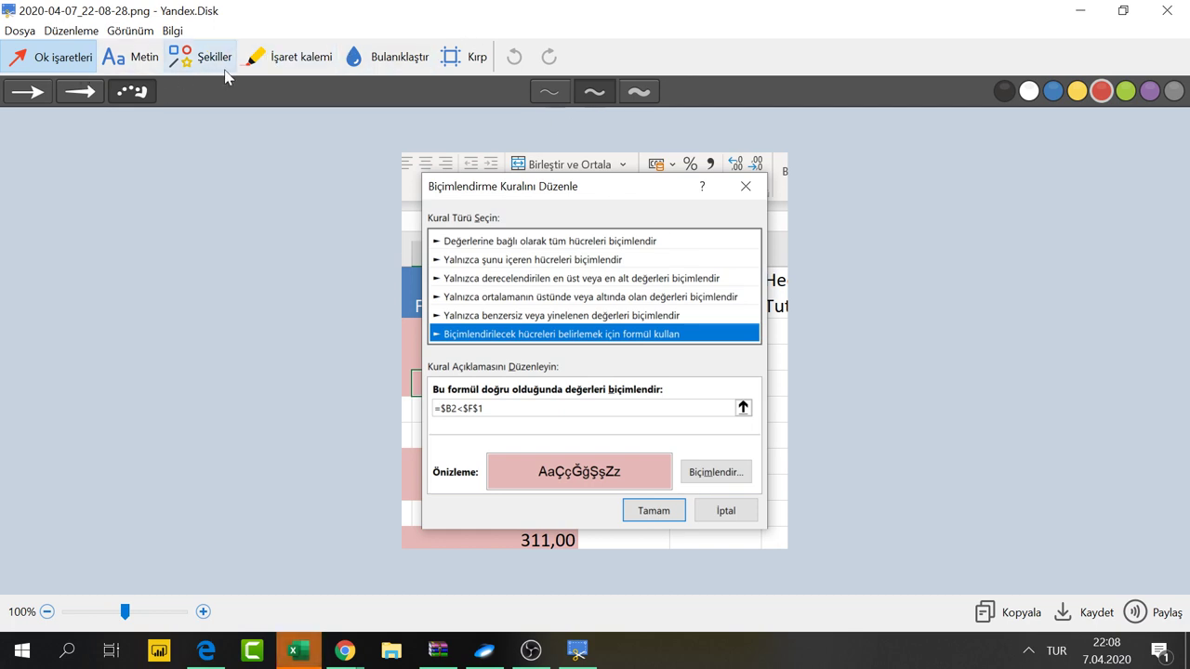
pyautogui.click(207, 617)
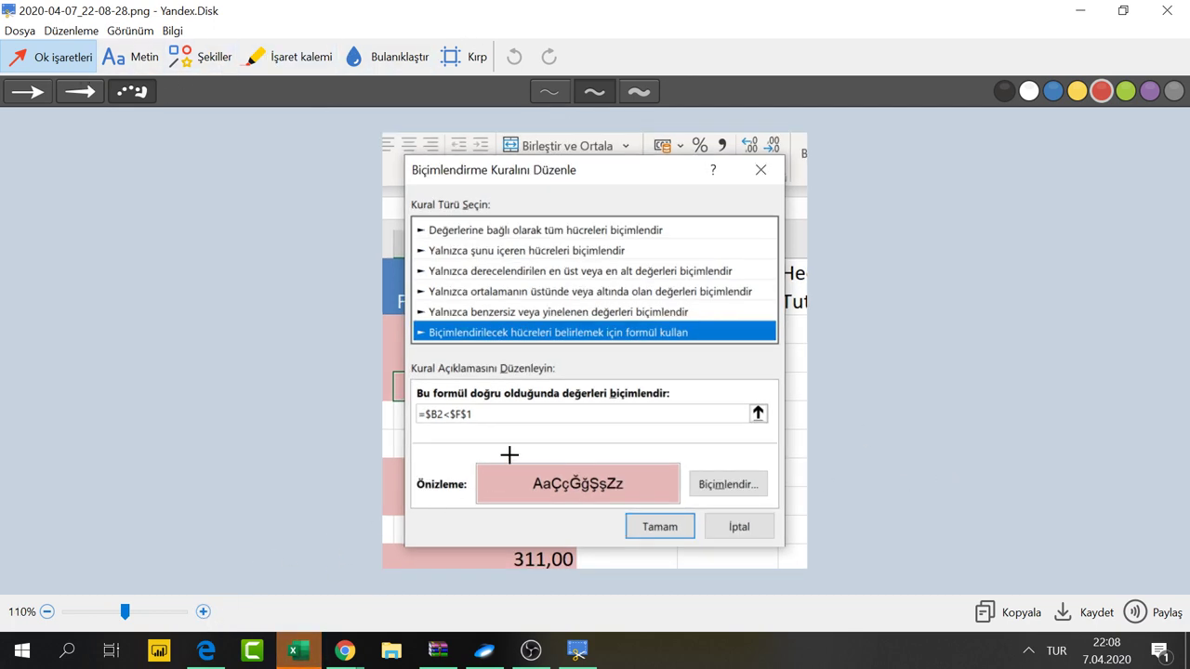
pyautogui.click(204, 612)
pyautogui.click(204, 612)
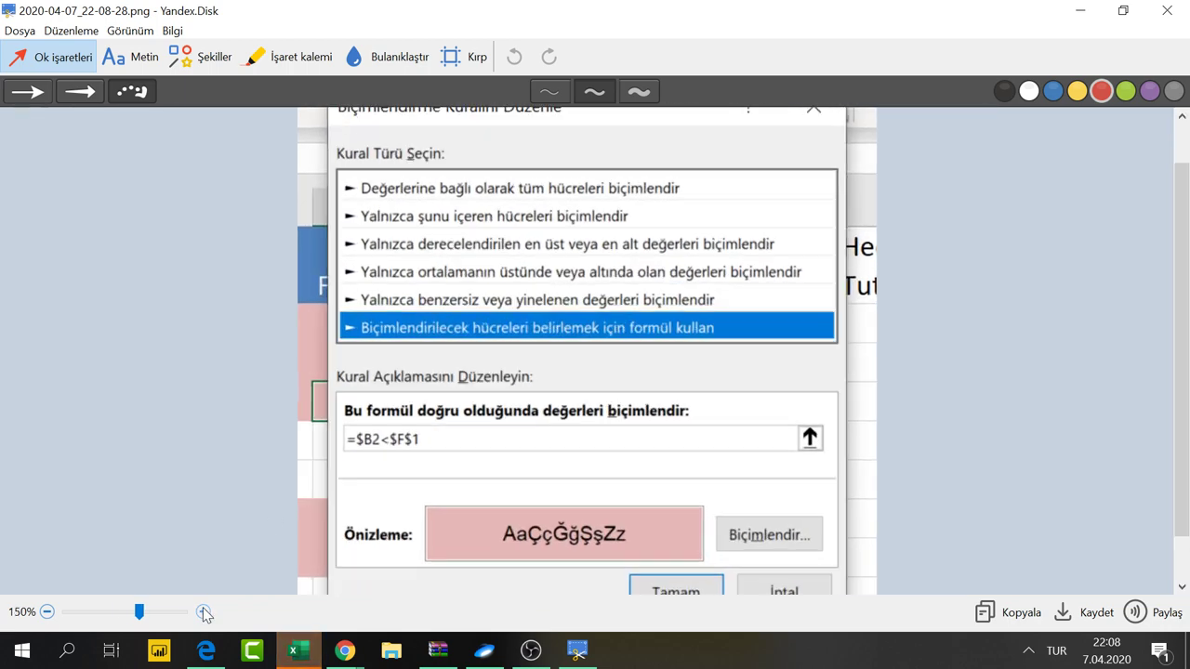
pyautogui.click(203, 612)
pyautogui.click(204, 612)
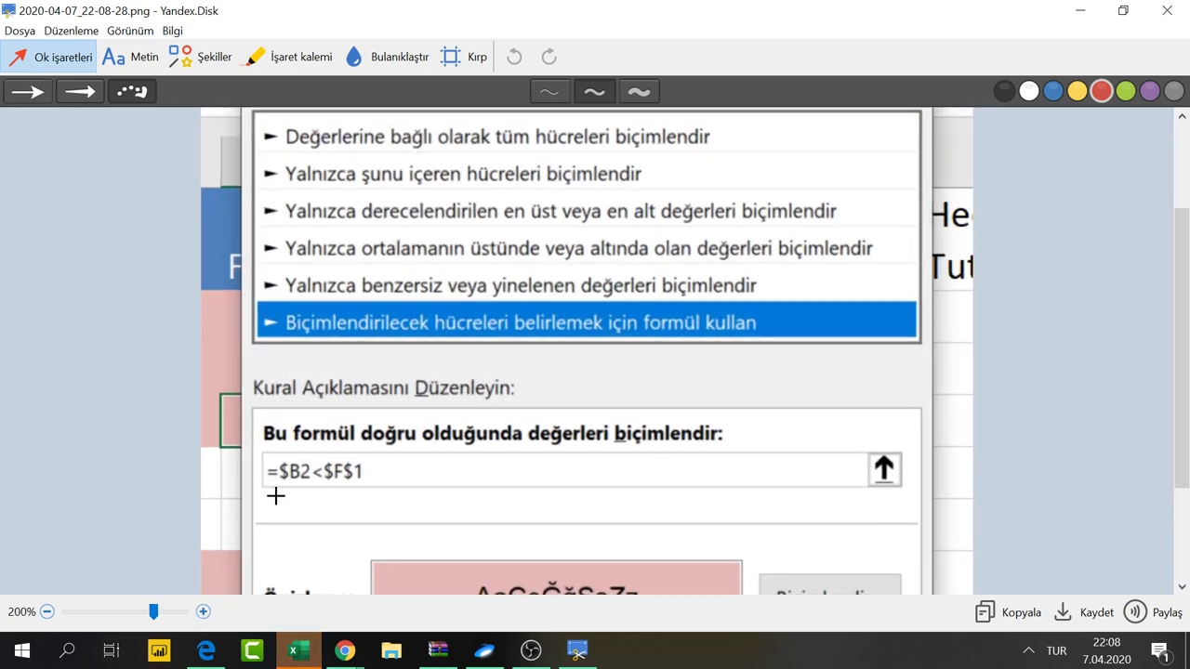
pyautogui.scroll(-1, 294, 472)
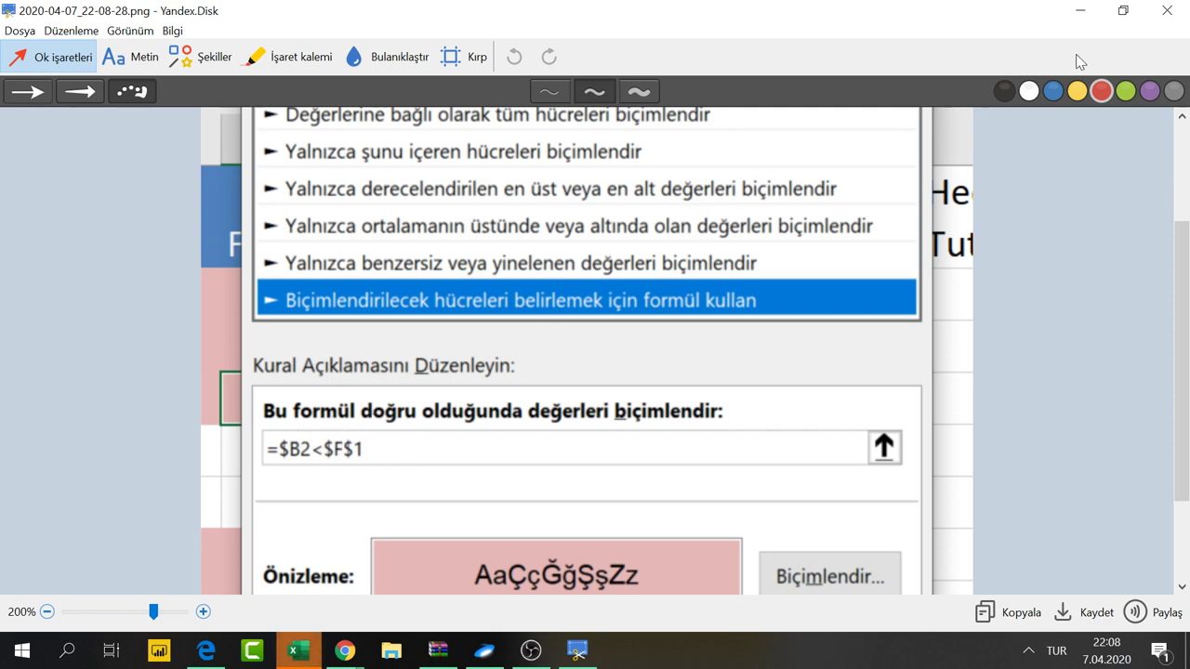
pyautogui.click(1160, 17)
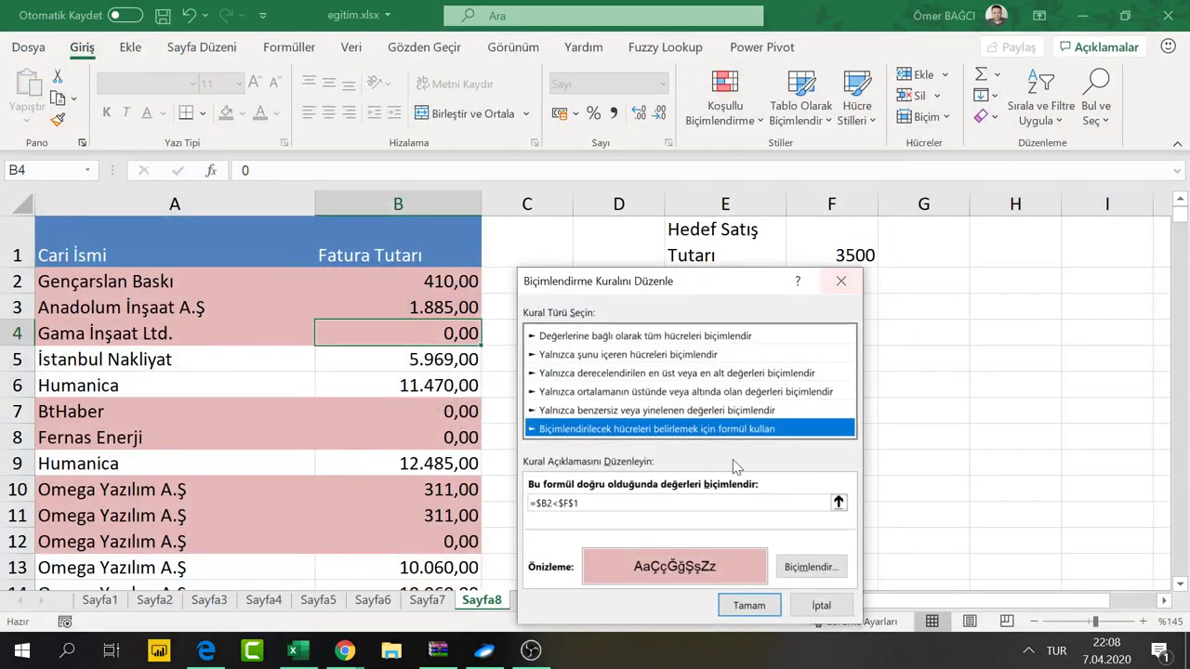
# Confirm the =$B2<$F$1 rule and close the Rules Manager so rows below 3500 stay pink
pyautogui.click(748, 606)
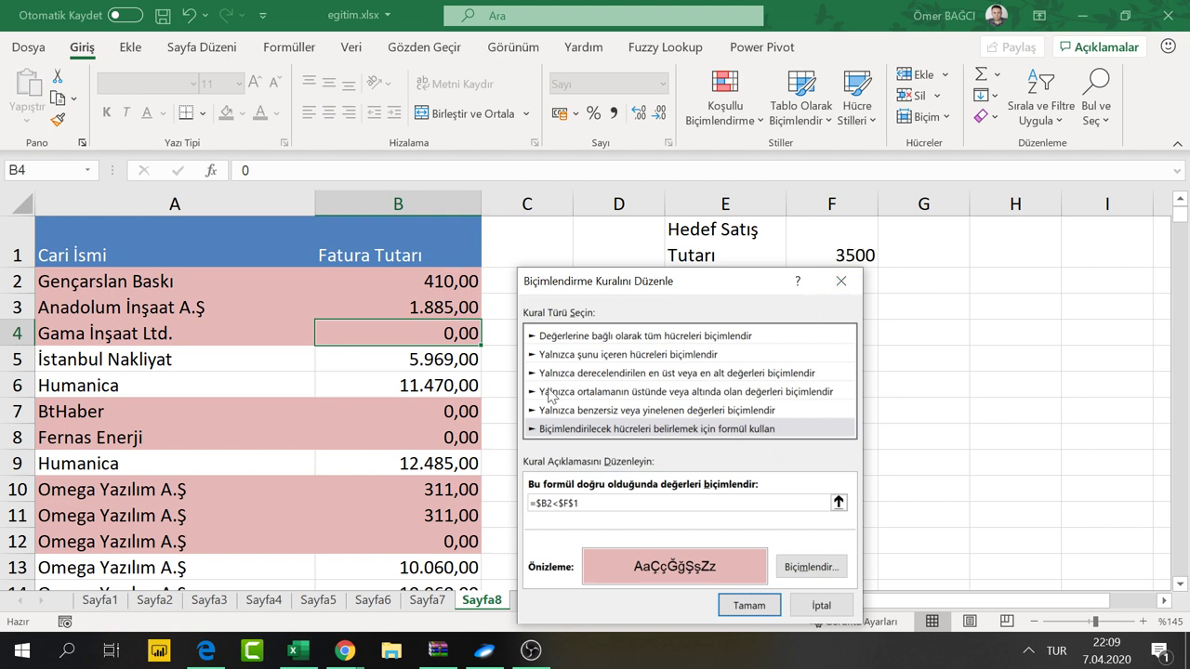
pyautogui.click(741, 606)
pyautogui.click(841, 561)
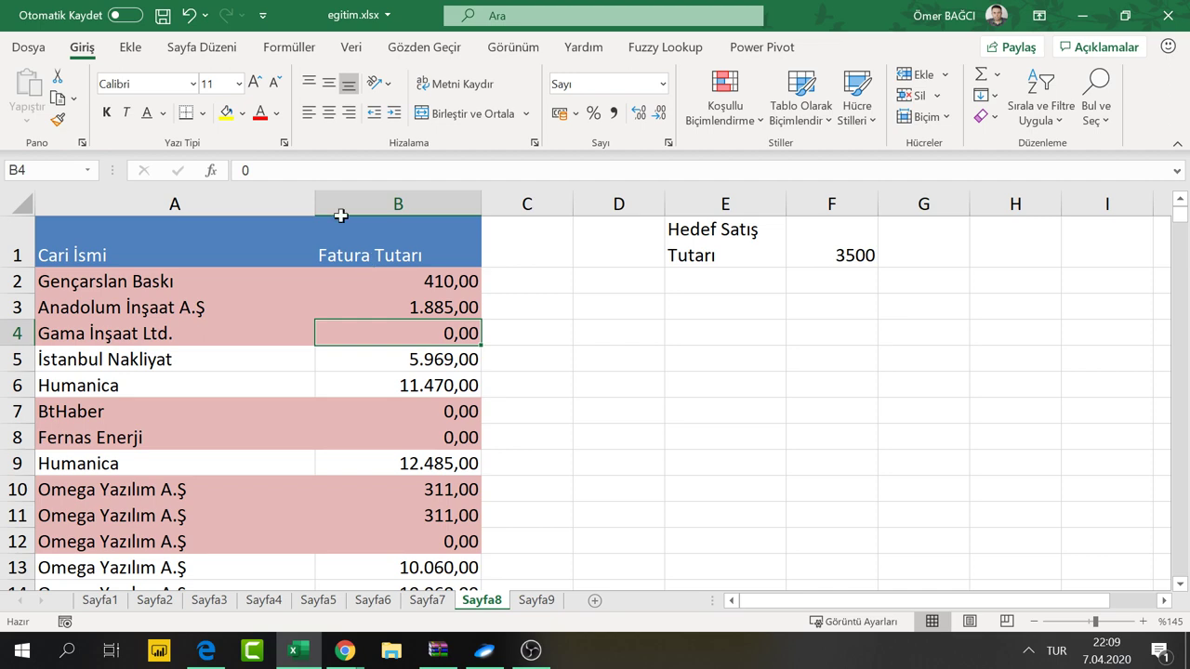
# Switch to Sayfa2 and review its Q1/Q2 values in D2:E10, E11, D3 and D6
pyautogui.click(175, 609)
pyautogui.scroll(-2, 242, 481)
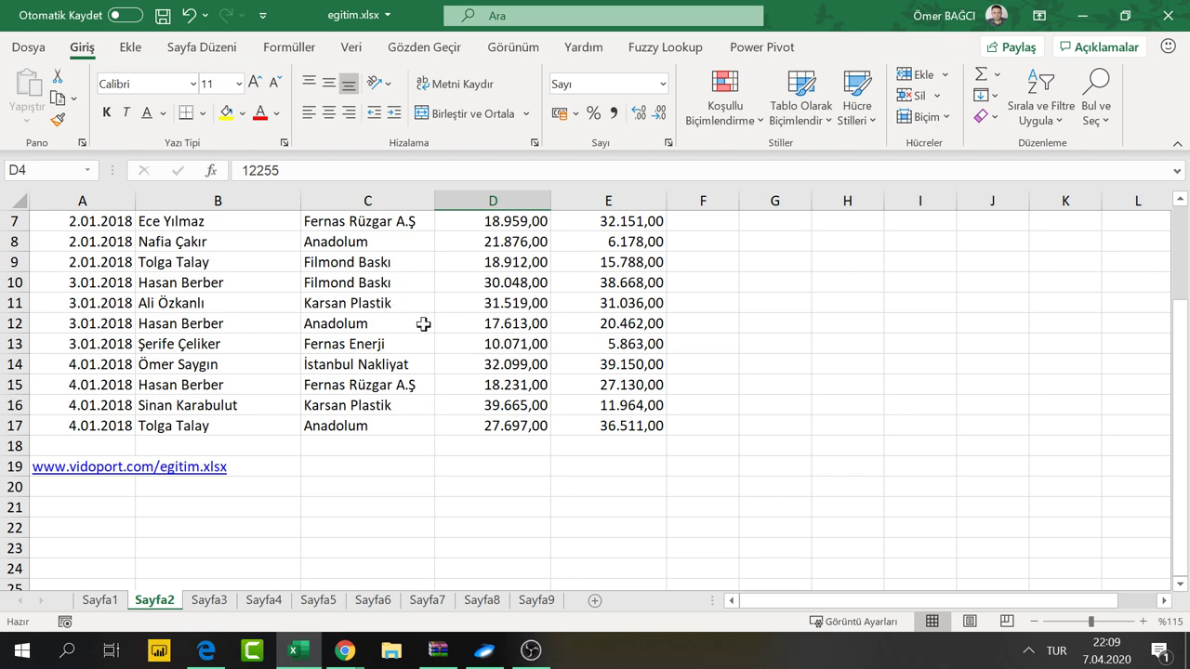
pyautogui.scroll(2, 422, 324)
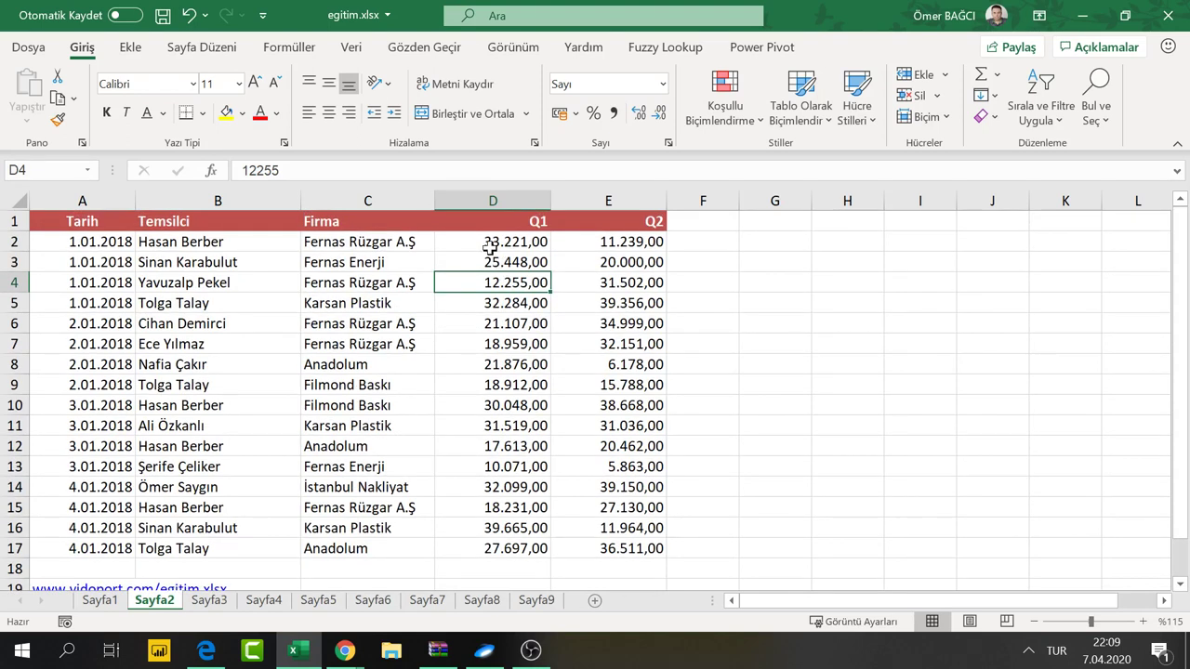
pyautogui.moveTo(476, 237)
pyautogui.mouseDown()
pyautogui.moveTo(622, 447)
pyautogui.moveTo(617, 467)
pyautogui.mouseUp()
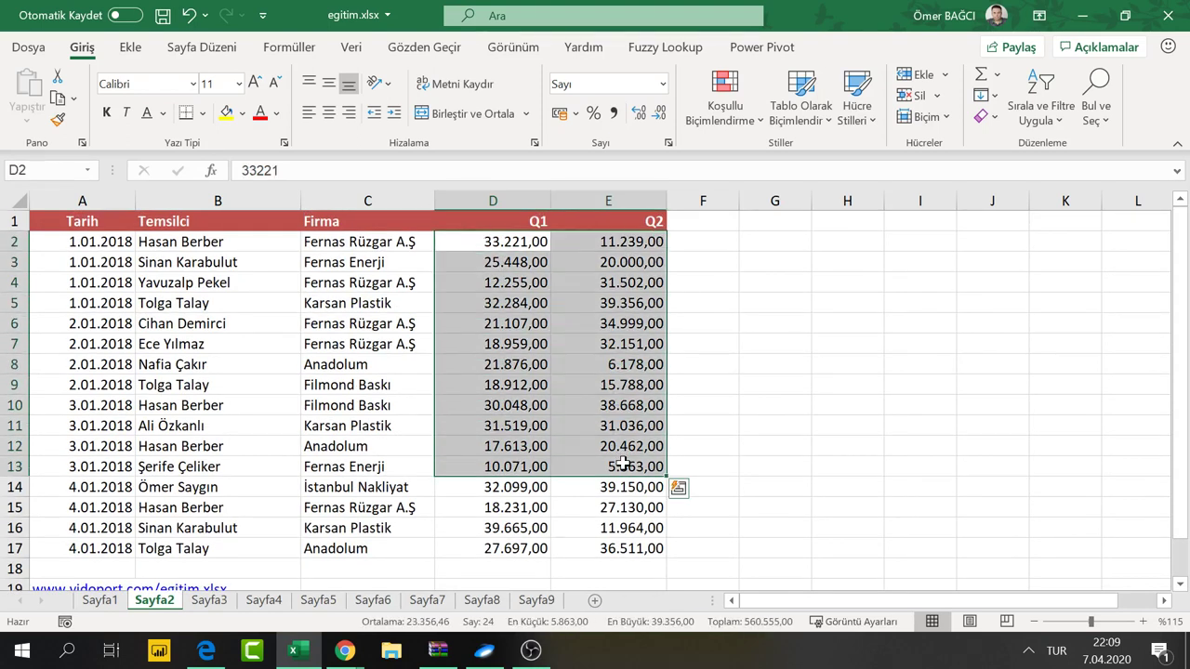
pyautogui.click(609, 420)
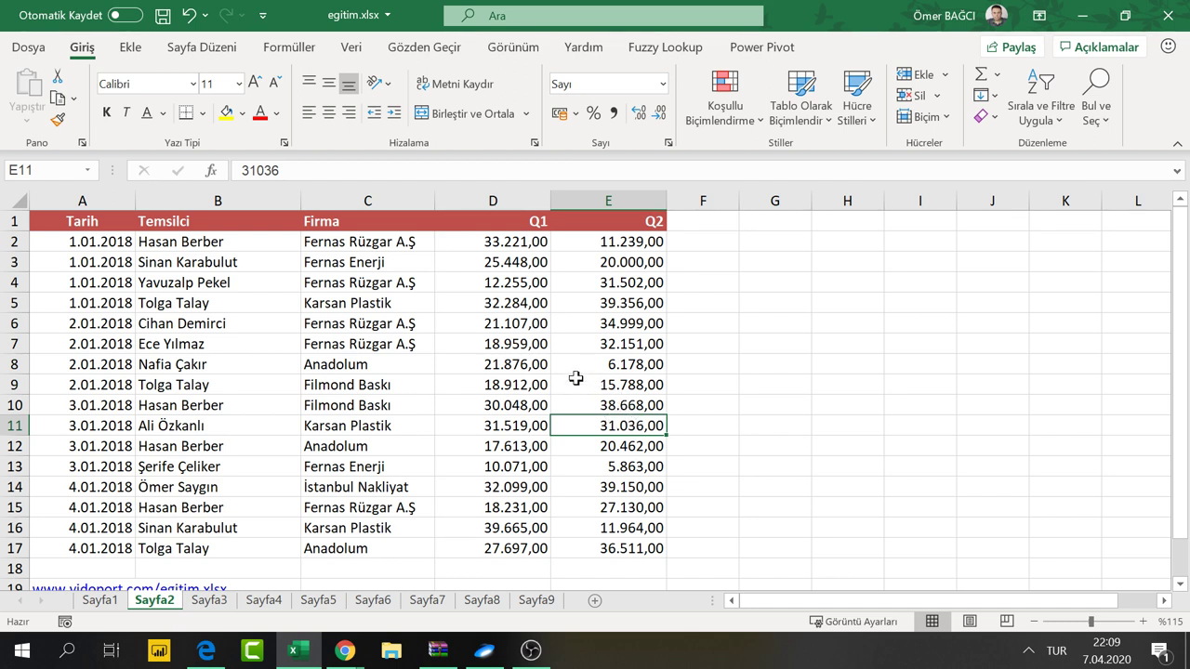
pyautogui.click(518, 257)
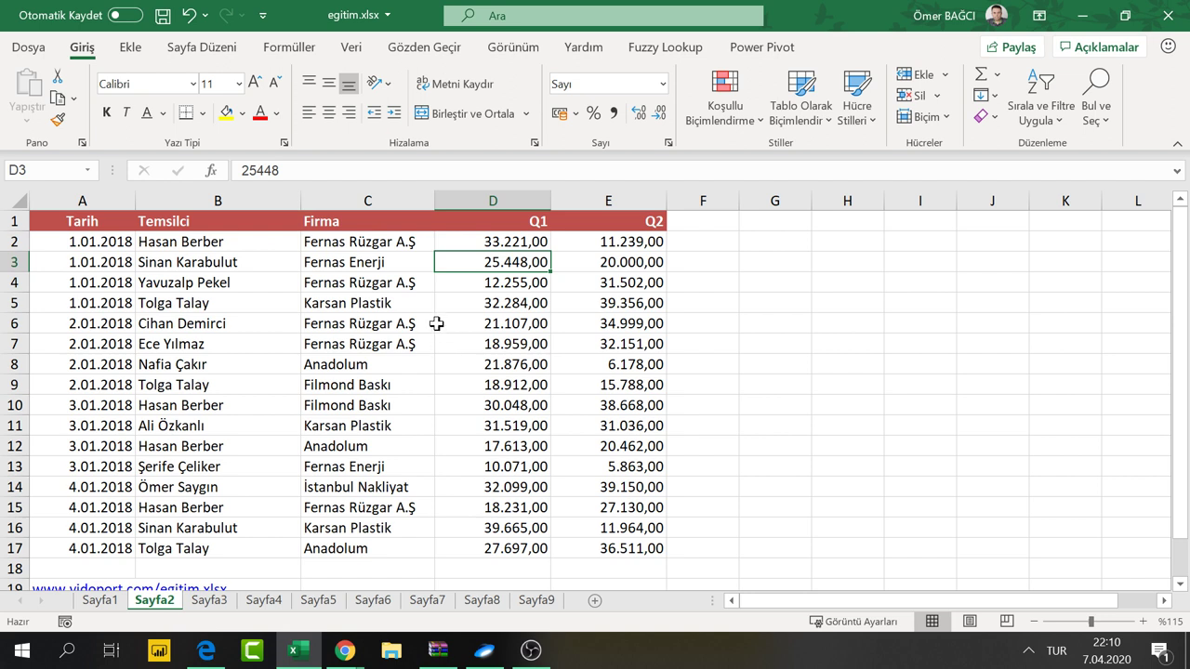
pyautogui.click(437, 323)
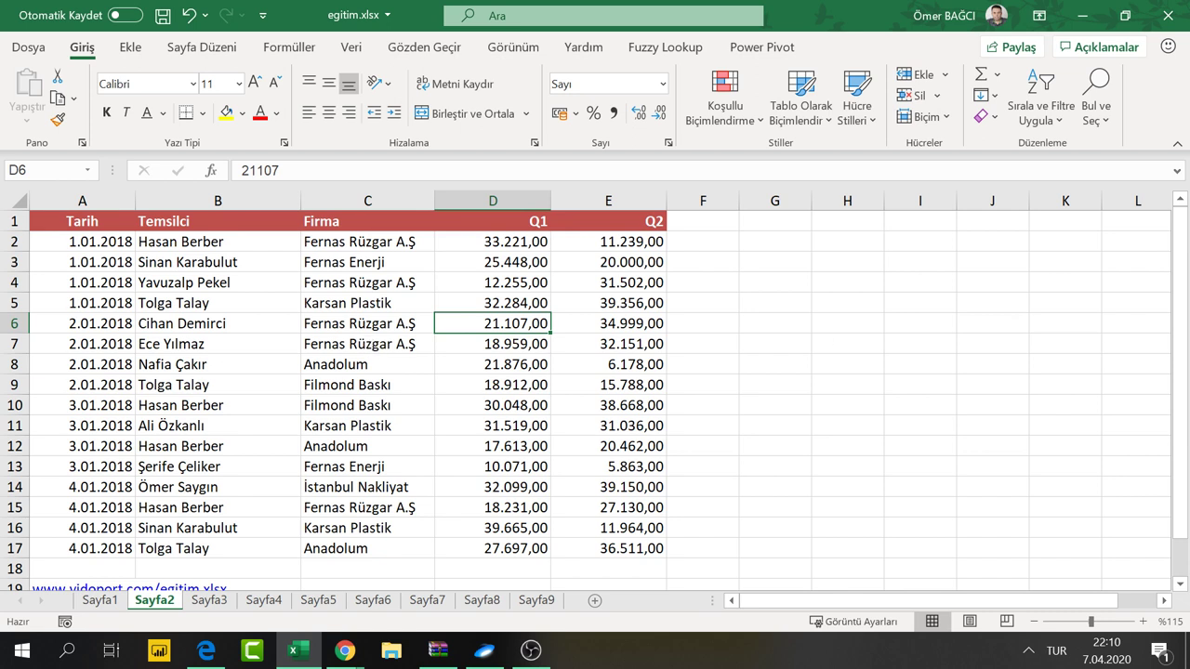
pyautogui.hotkey('alt', 'Tab')
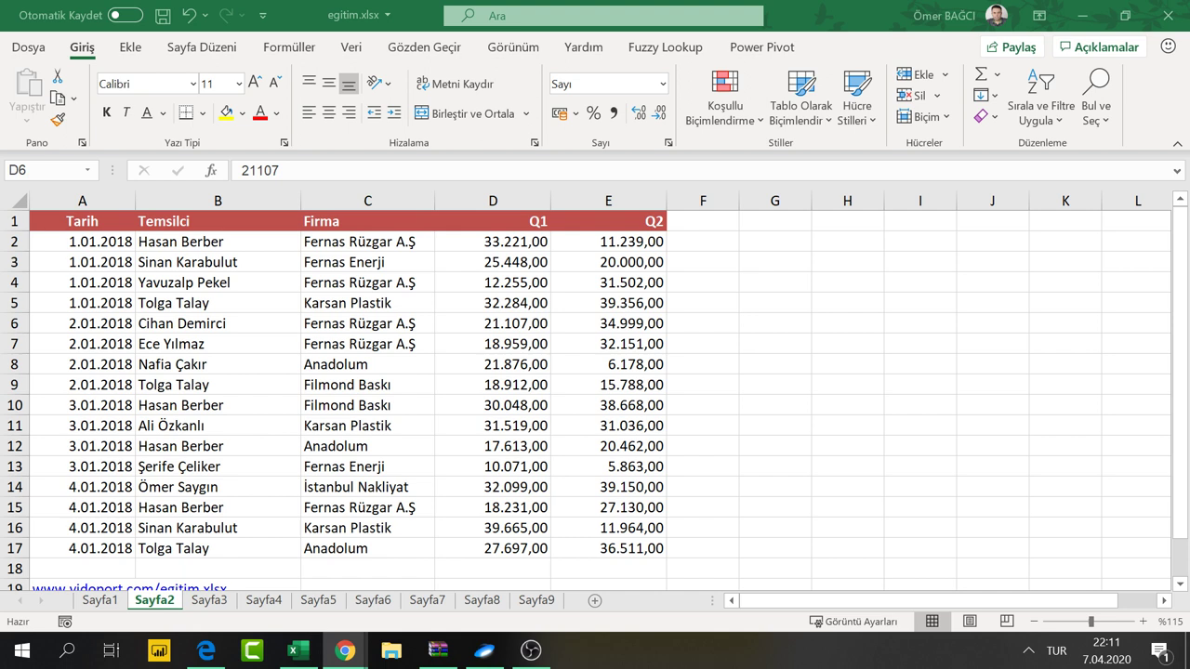
pyautogui.click(746, 321)
pyautogui.write('=ç')
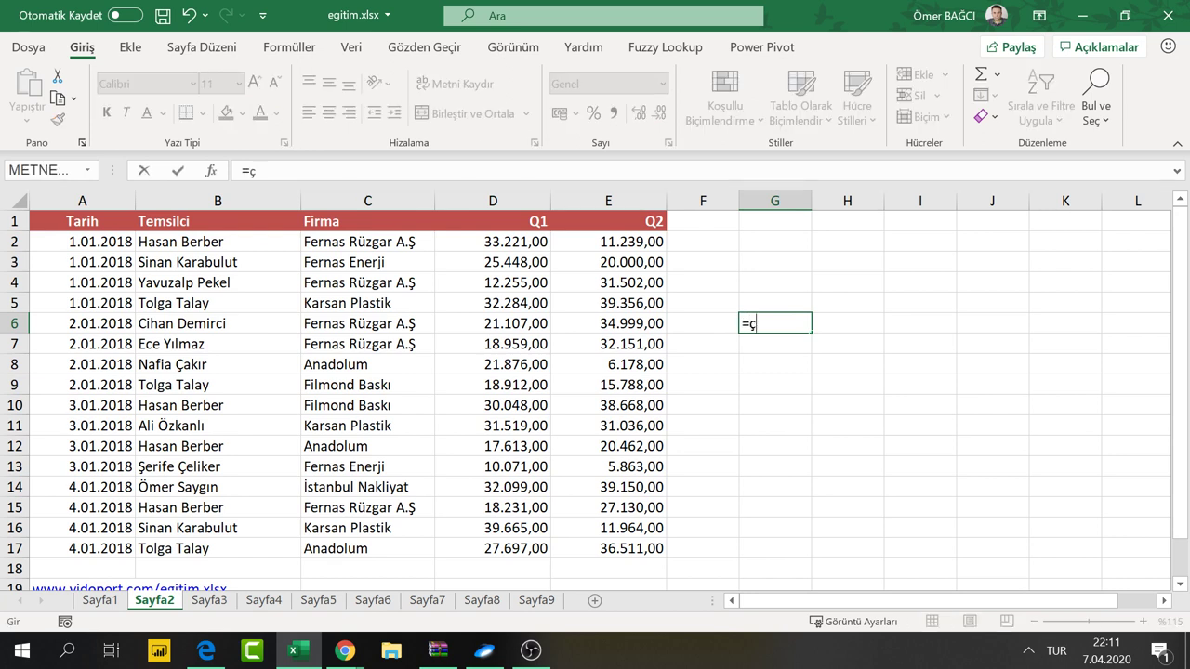
pyautogui.write('a')
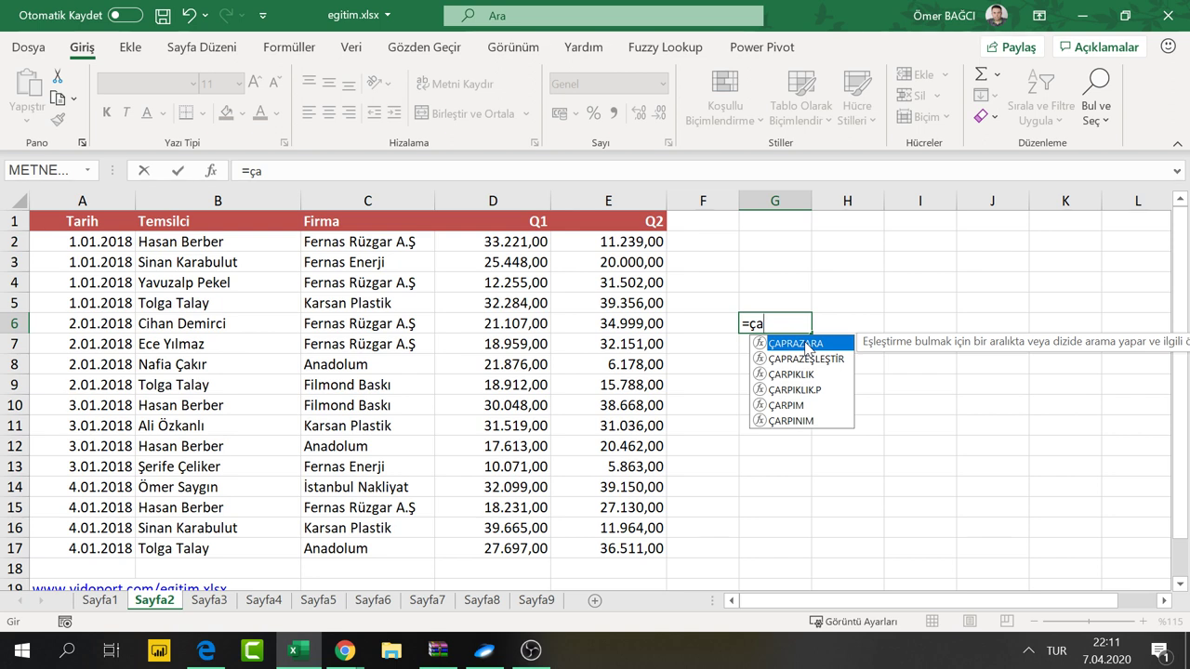
pyautogui.press('Escape')
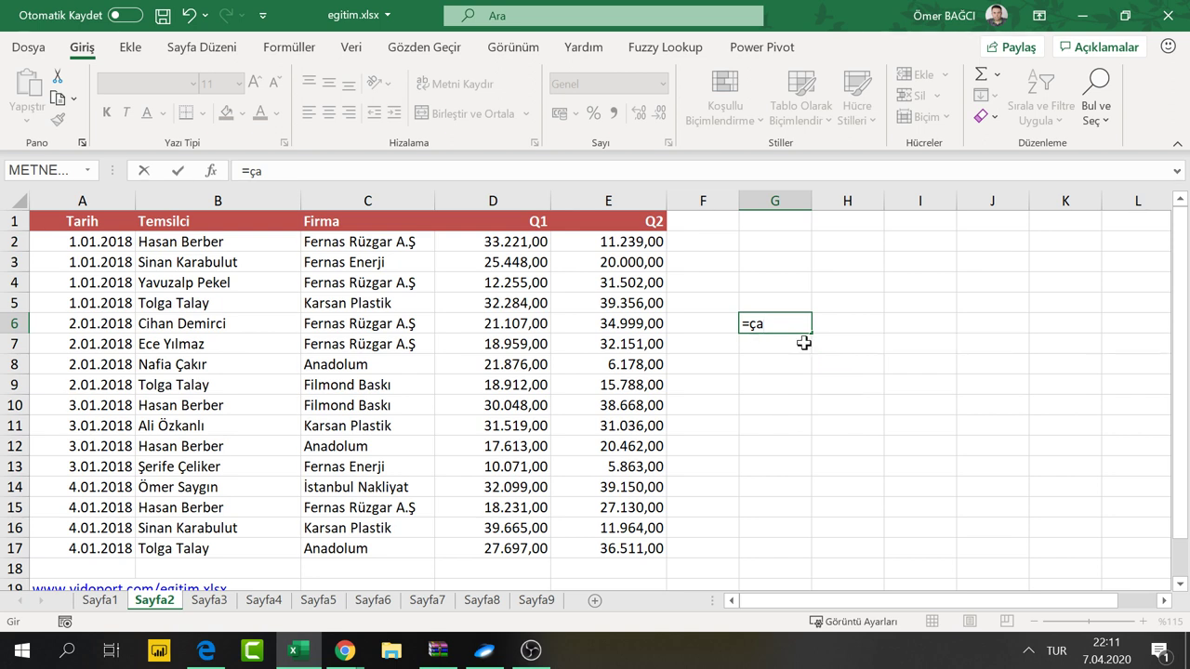
pyautogui.press('Escape')
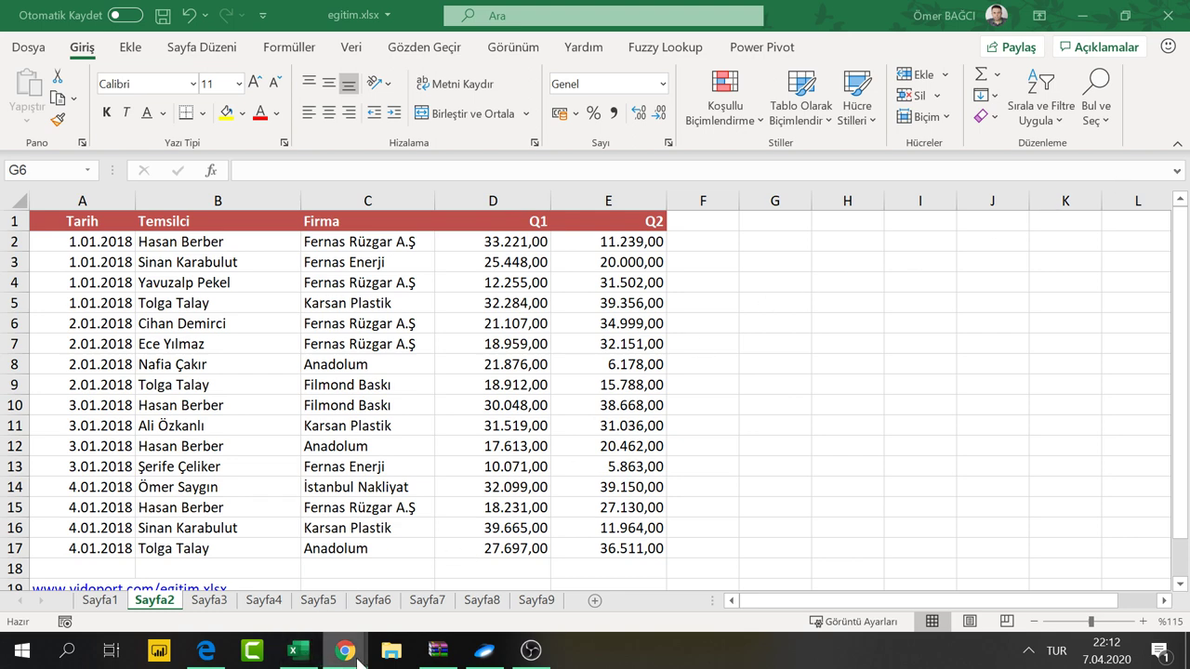
pyautogui.moveTo(205, 650)
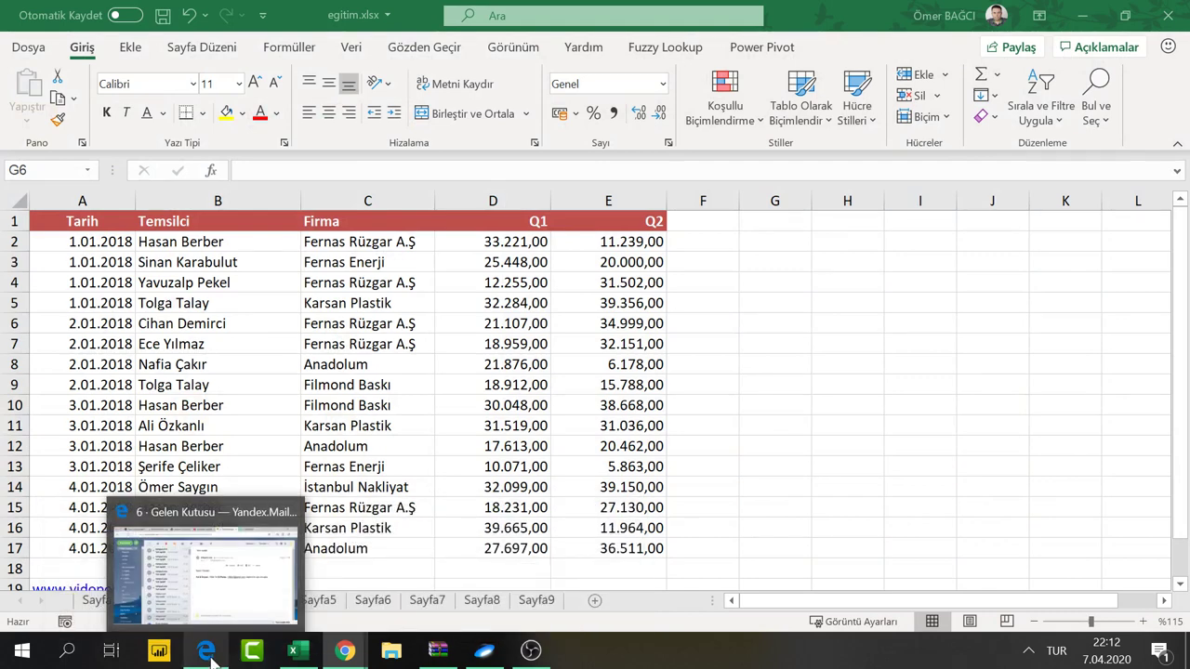
# Open vidoport.com in Chrome from the taskbar and sign out of the account
pyautogui.rightClick(208, 651)
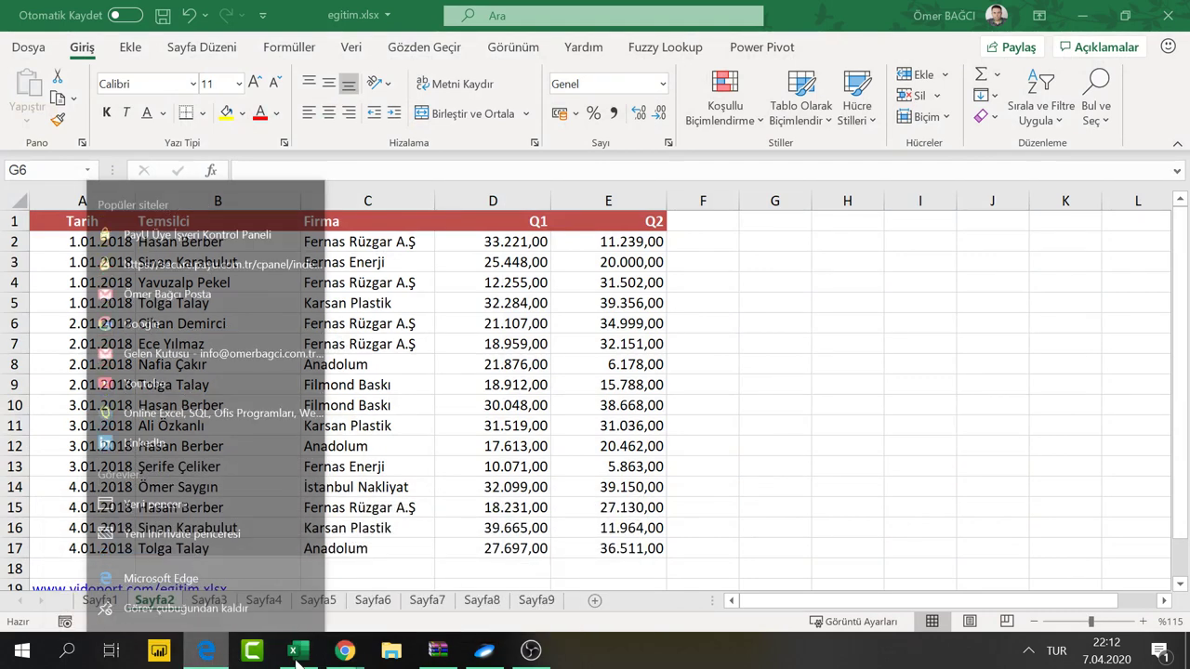
pyautogui.rightClick(346, 650)
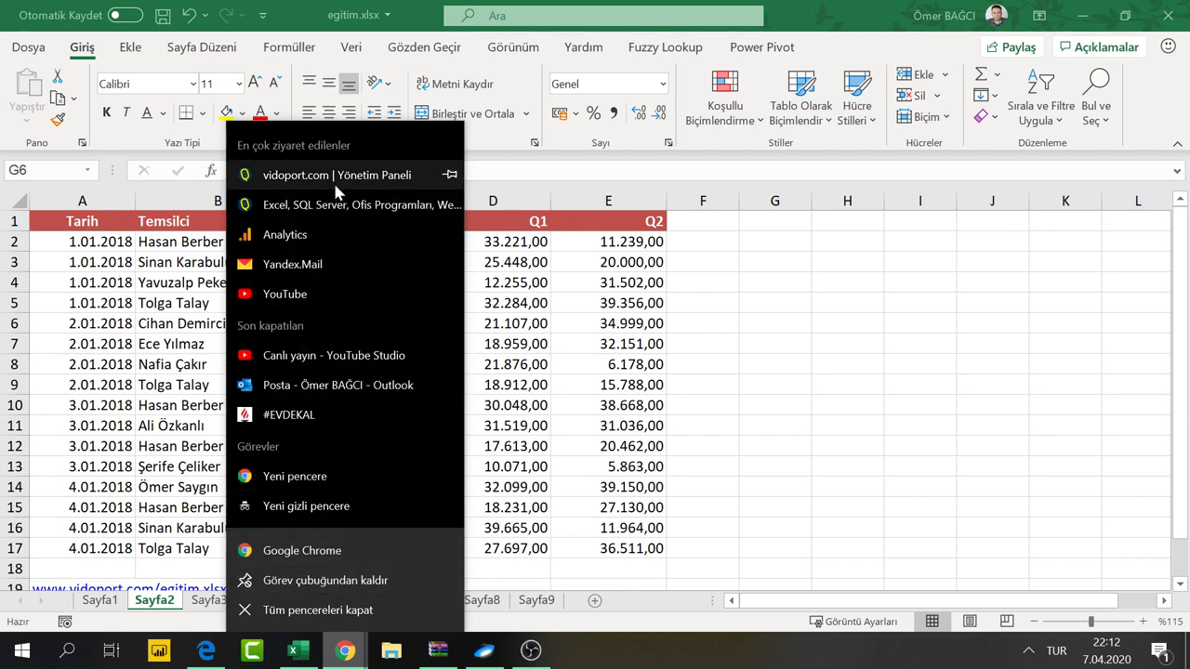
pyautogui.click(325, 208)
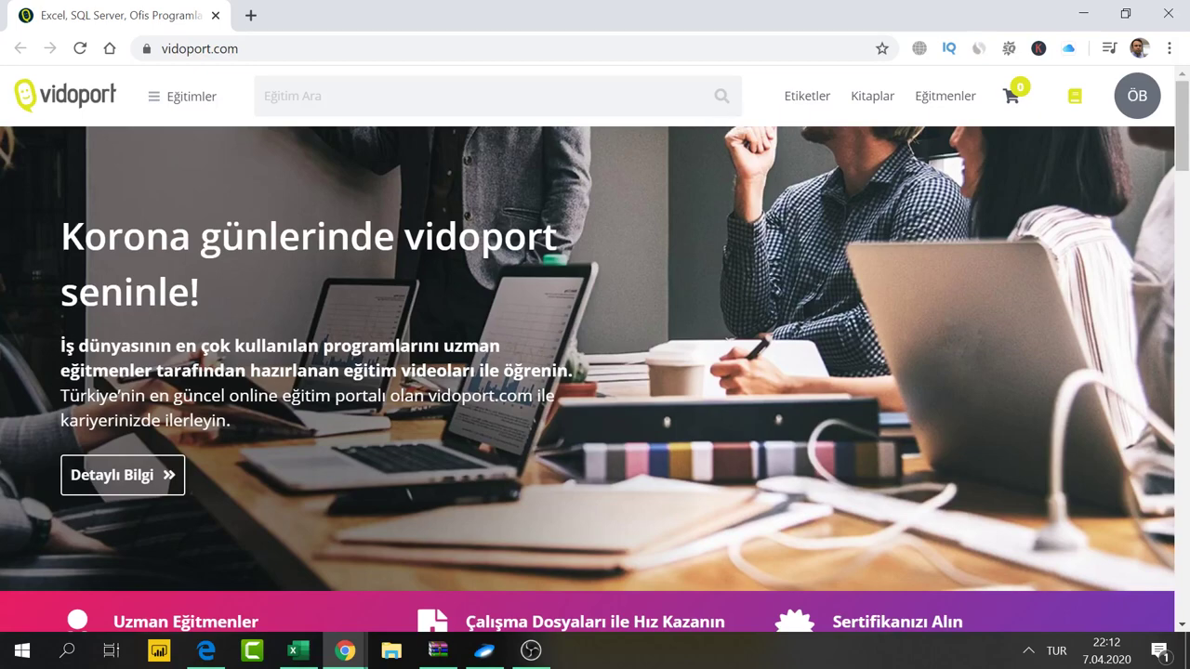
pyautogui.click(1007, 528)
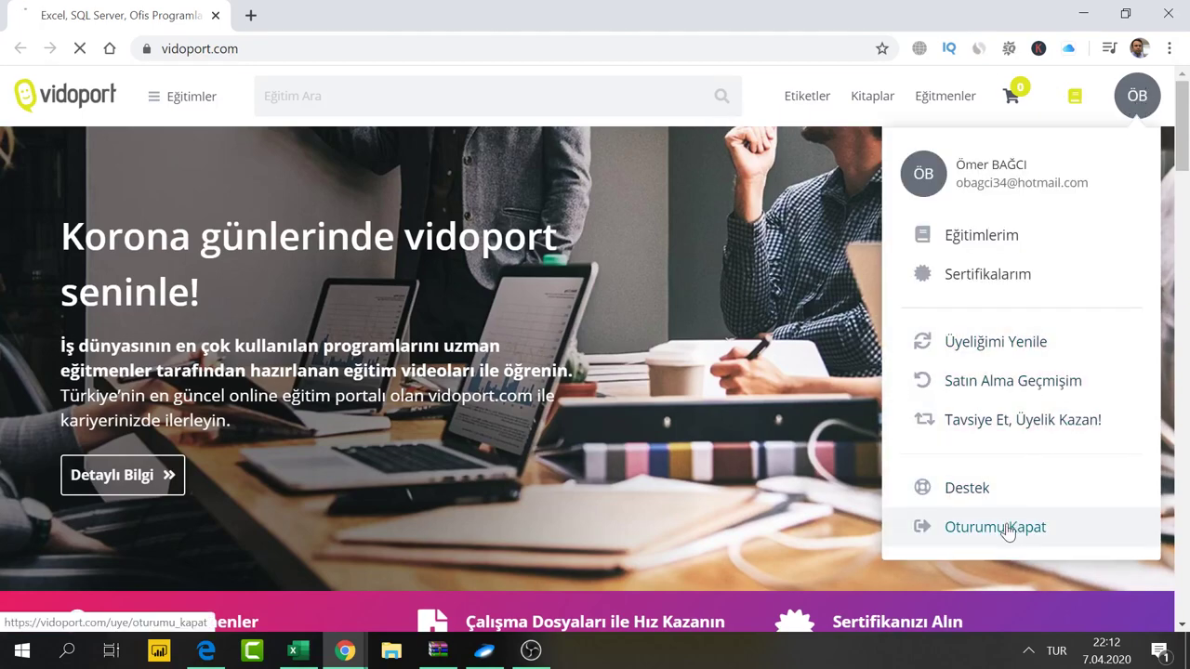
# Browse the course list and open the A'dan Z'ye İleri Düzey Excel Eğitimi course
pyautogui.scroll(-3, 529, 465)
pyautogui.scroll(1, 518, 453)
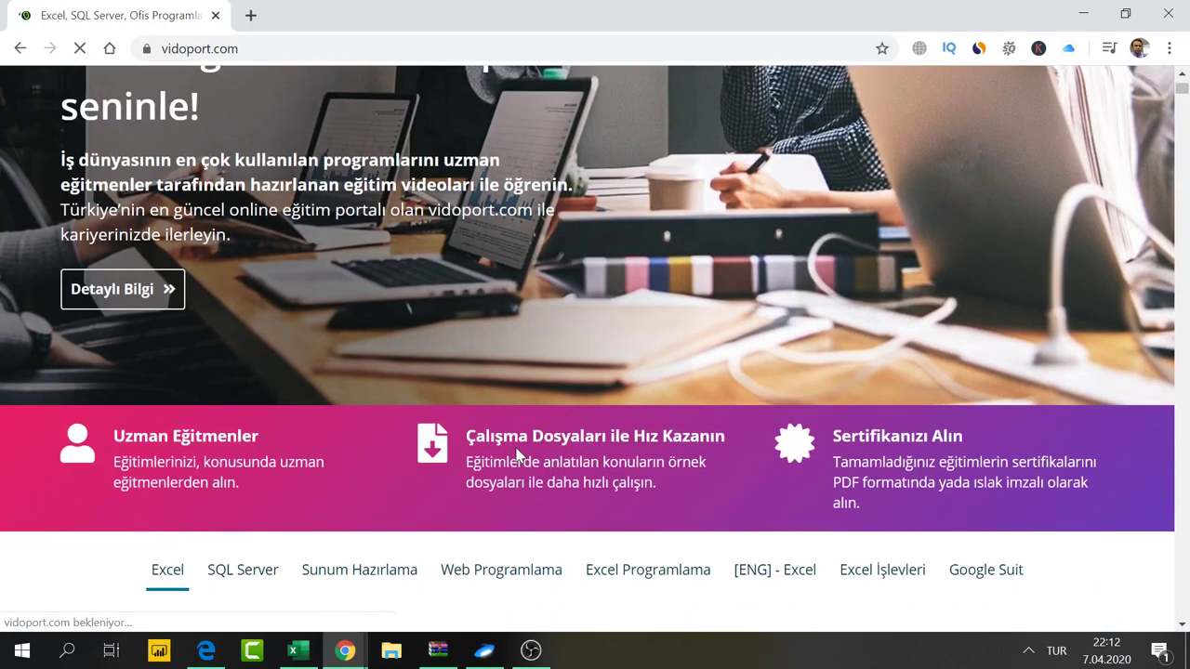
pyautogui.scroll(-3, 518, 453)
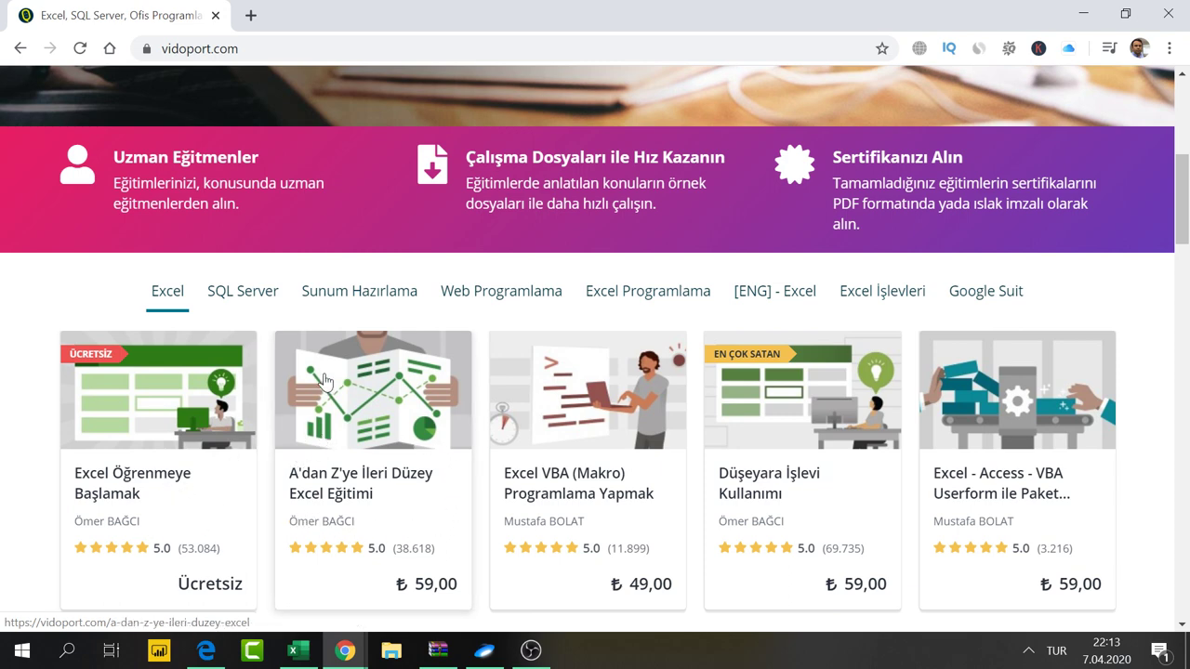
pyautogui.scroll(5, 327, 387)
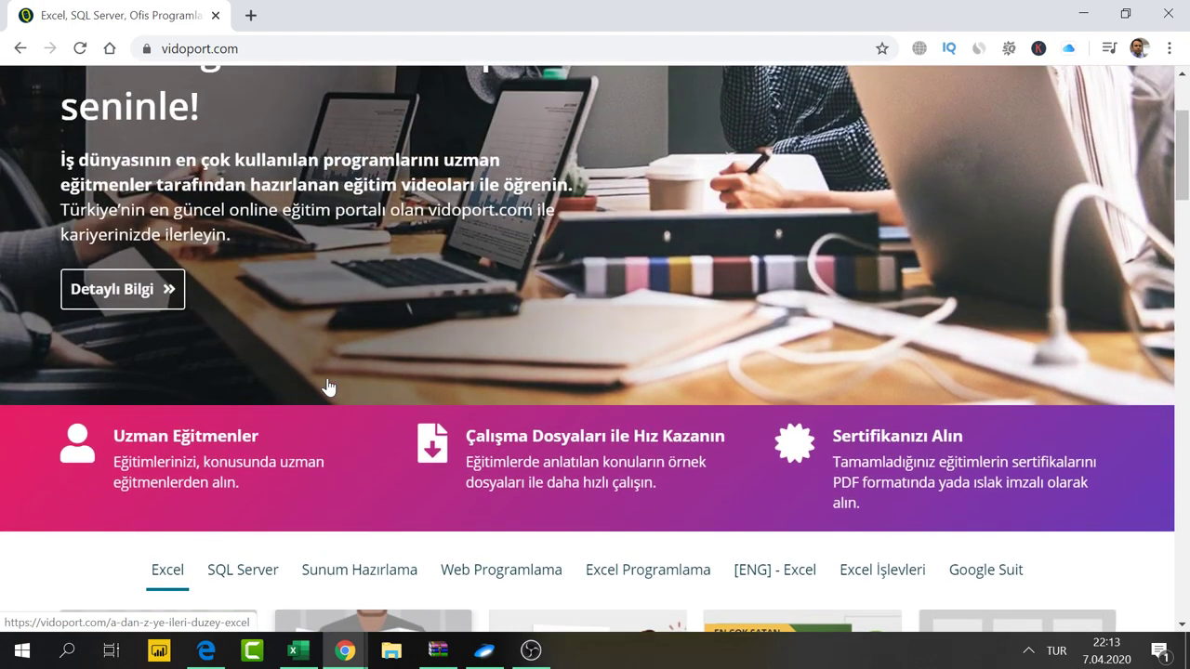
pyautogui.scroll(-2, 327, 387)
pyautogui.scroll(-4, 381, 372)
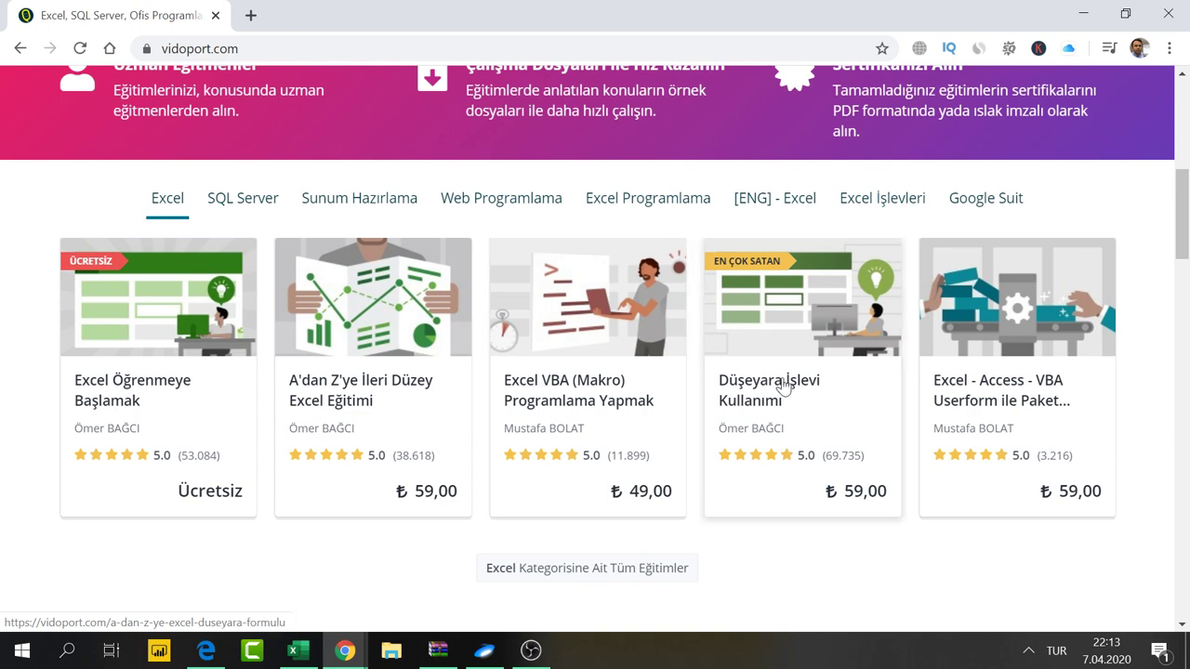
pyautogui.scroll(-4, 768, 375)
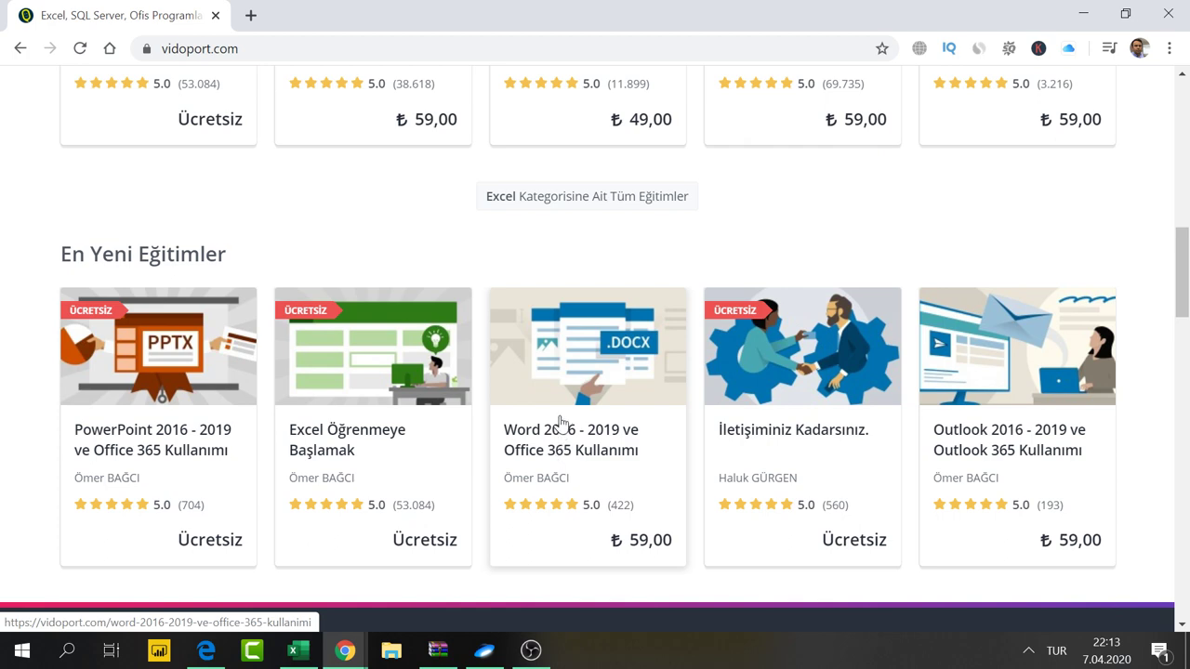
pyautogui.scroll(1, 558, 424)
pyautogui.scroll(4, 559, 424)
pyautogui.scroll(2, 559, 424)
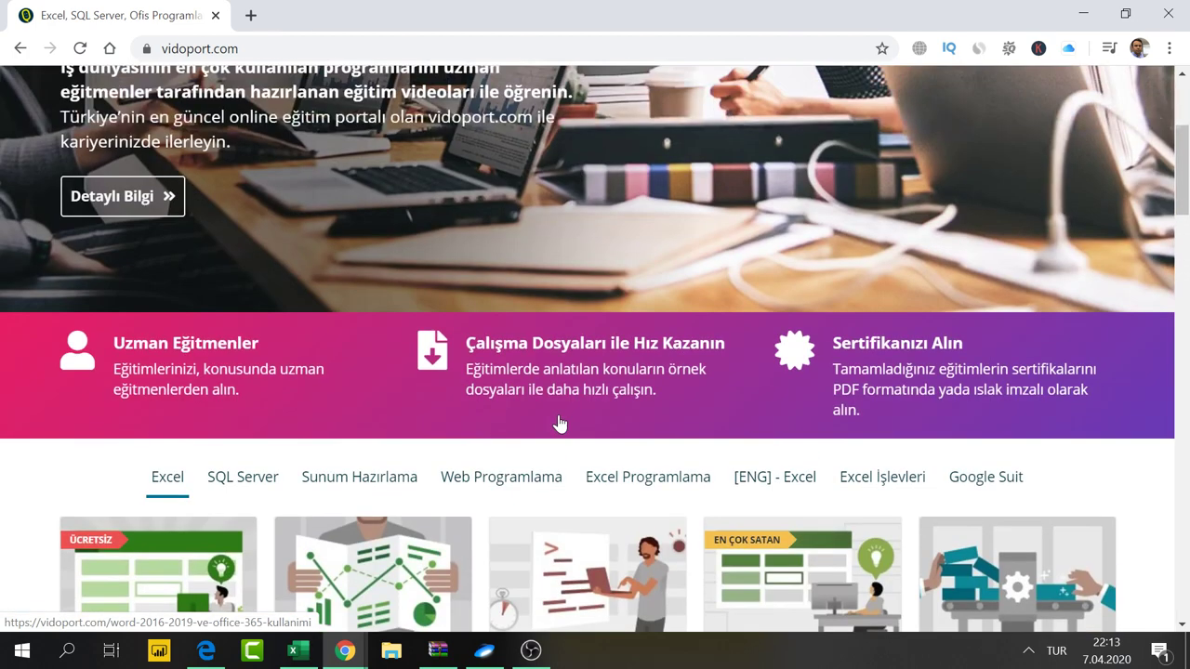
pyautogui.scroll(-2, 559, 424)
pyautogui.scroll(-1, 559, 424)
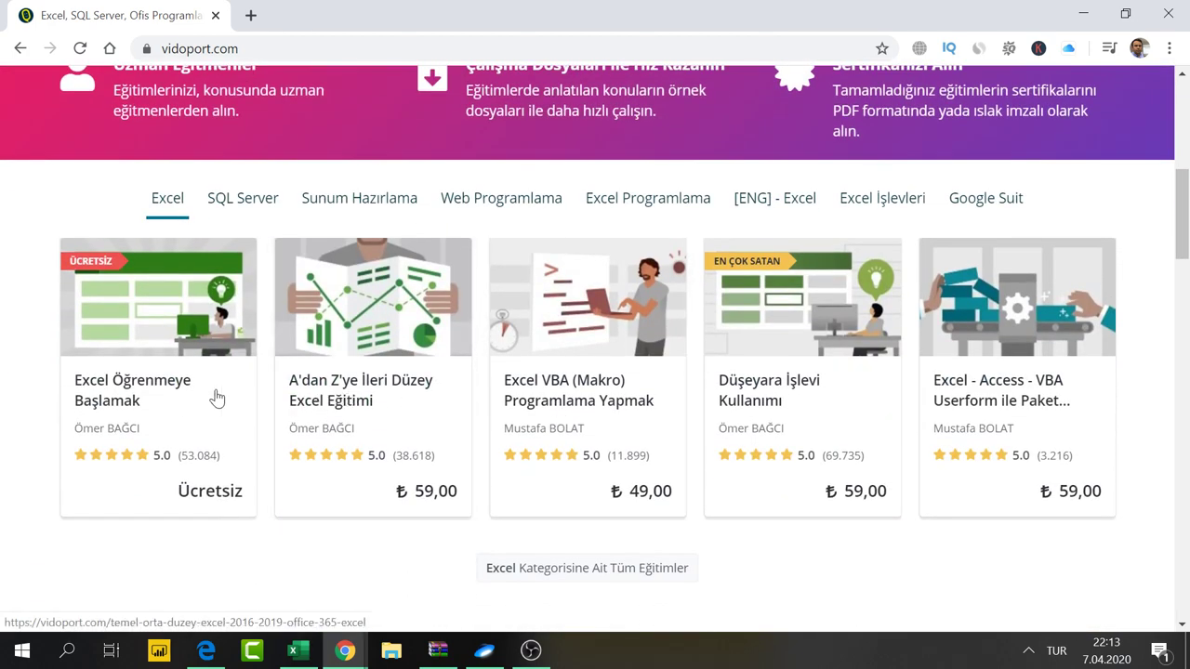
pyautogui.click(294, 398)
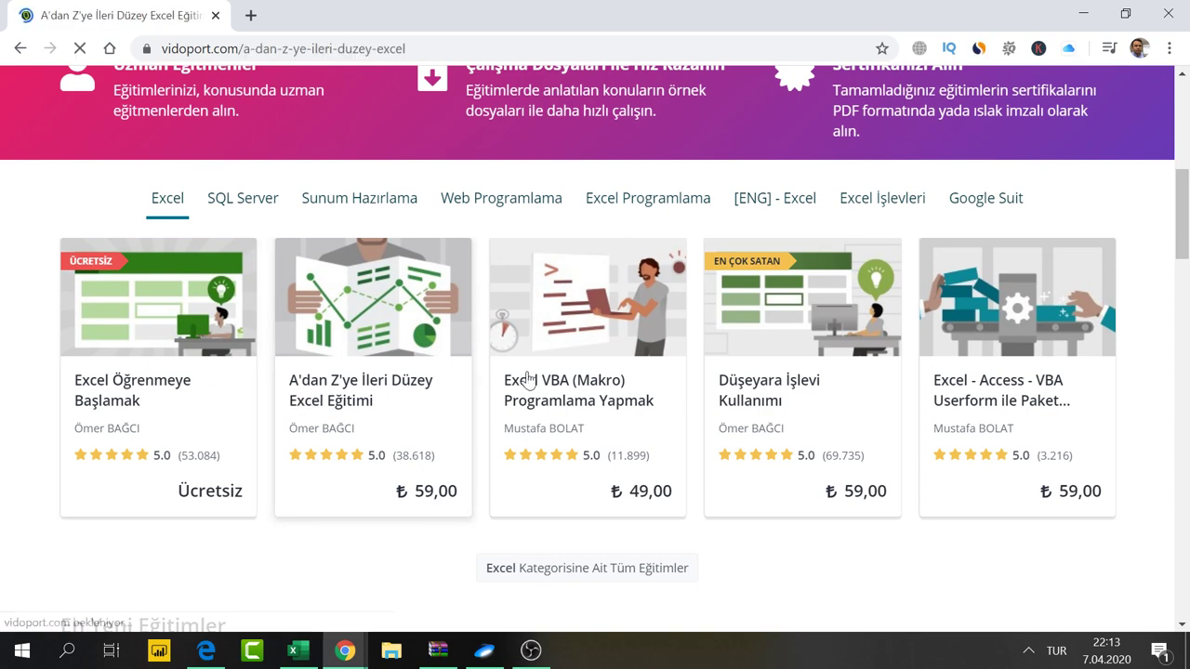
# Expand the 15 remaining lesson categories on the course page
pyautogui.scroll(-1, 530, 368)
pyautogui.scroll(-4, 530, 375)
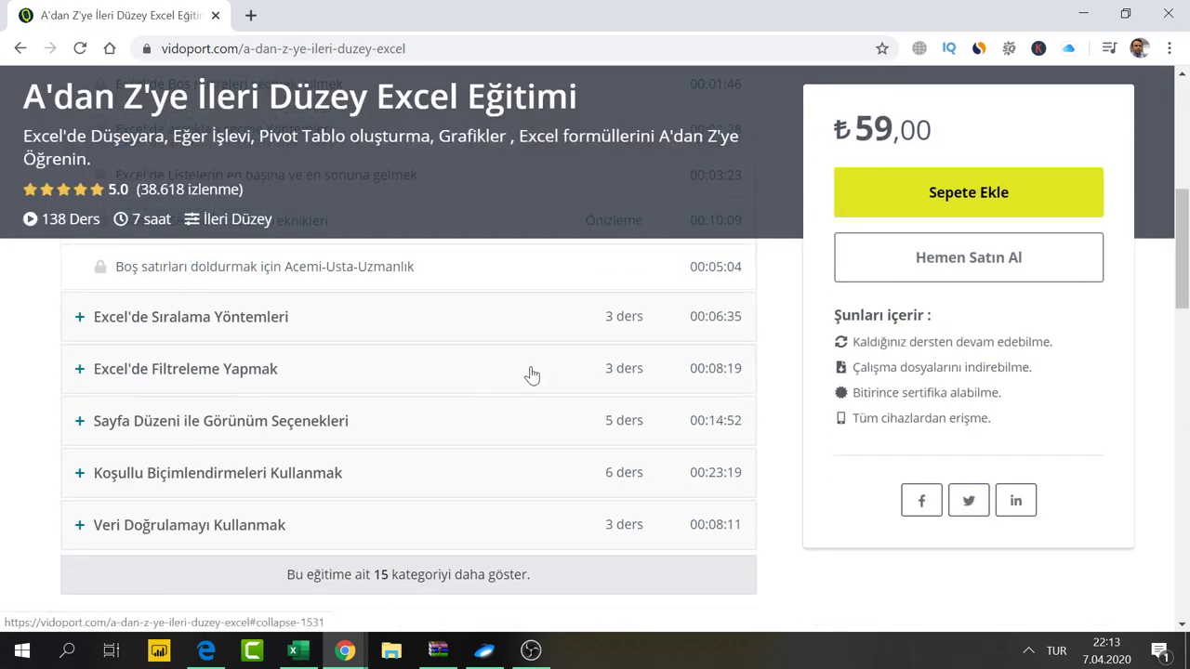
pyautogui.scroll(1, 517, 390)
pyautogui.scroll(-3, 484, 428)
pyautogui.click(432, 484)
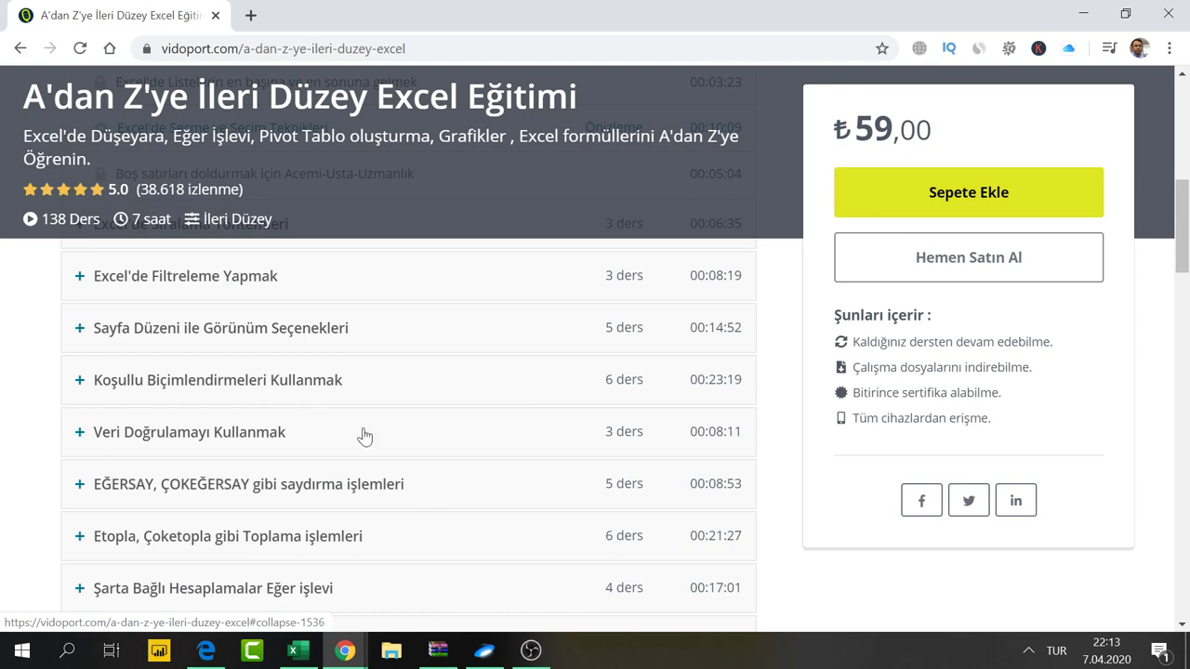
pyautogui.scroll(-1, 359, 433)
pyautogui.scroll(2, 356, 431)
pyautogui.scroll(2, 354, 433)
pyautogui.scroll(8, 354, 432)
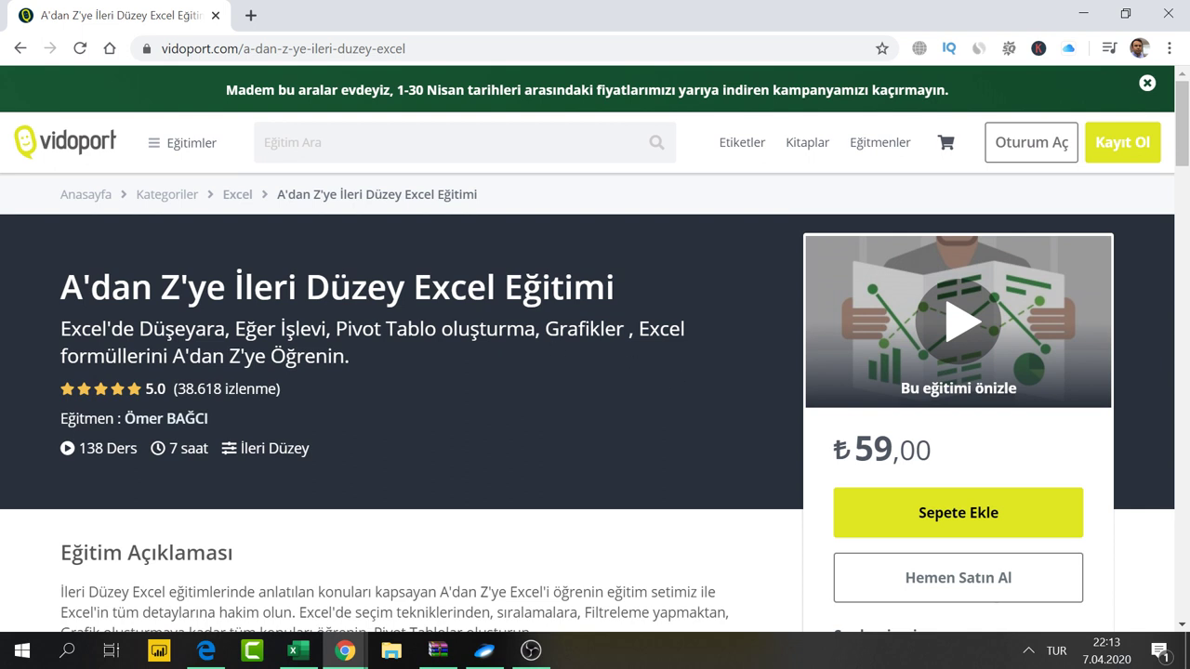
# From the vidoport homepage, open the membership Detaylı Bilgi page and scroll through the plan cards
pyautogui.click(101, 150)
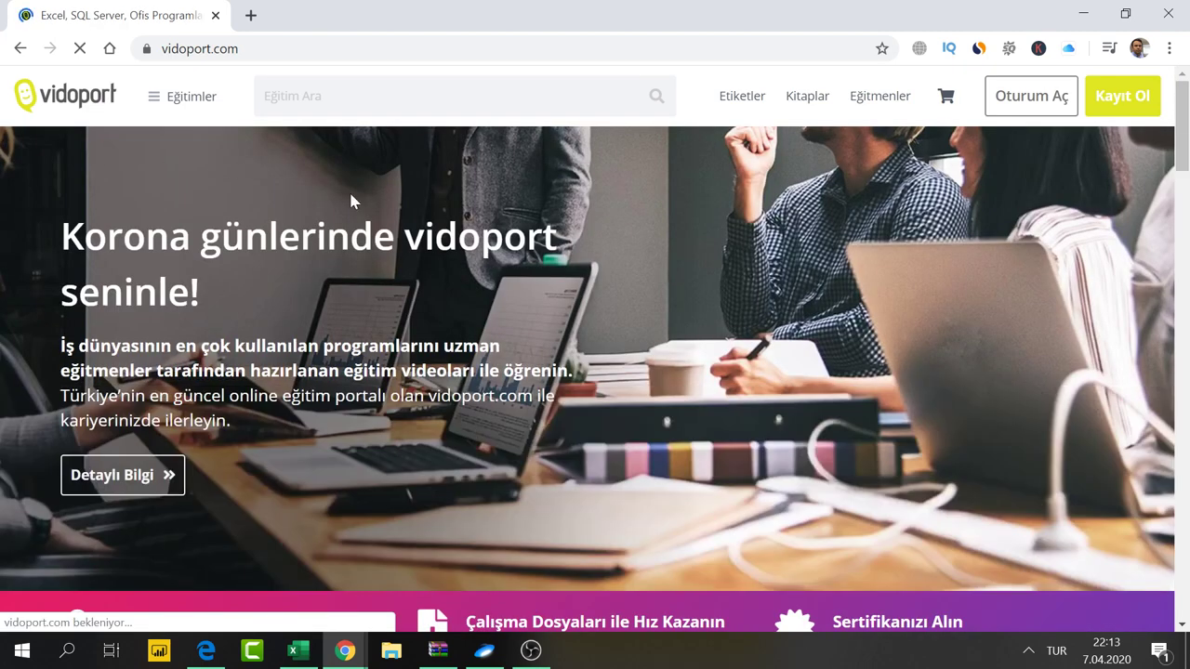
pyautogui.scroll(-1, 351, 197)
pyautogui.scroll(-1, 359, 199)
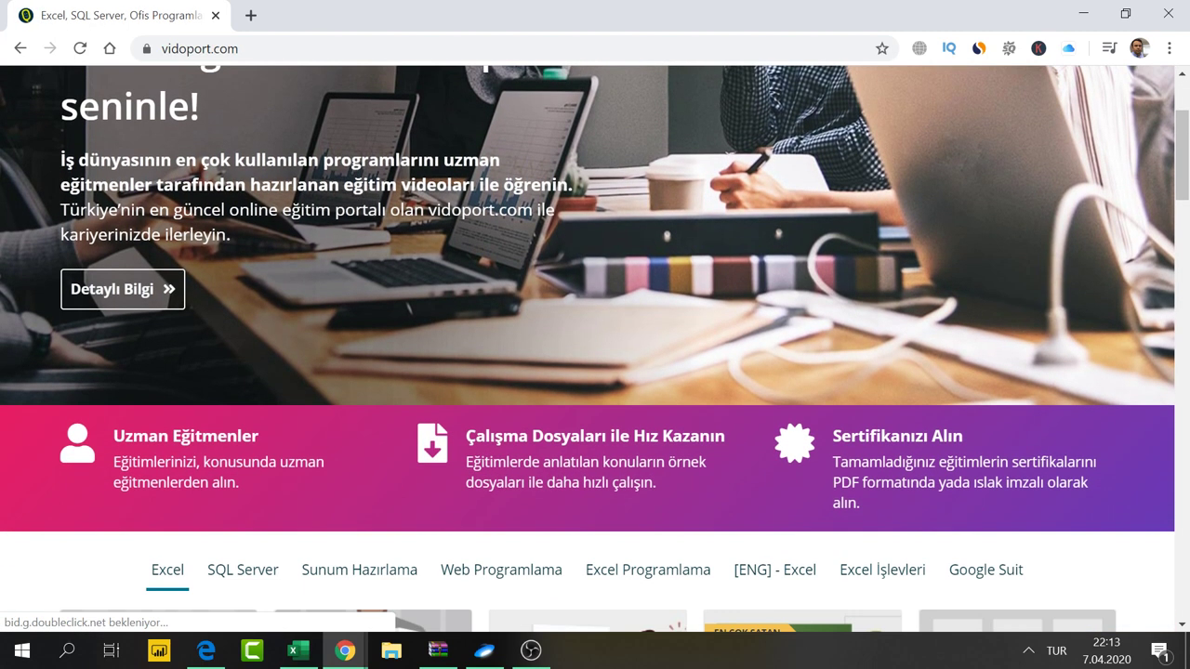
pyautogui.scroll(-2, 359, 199)
pyautogui.scroll(1, 263, 225)
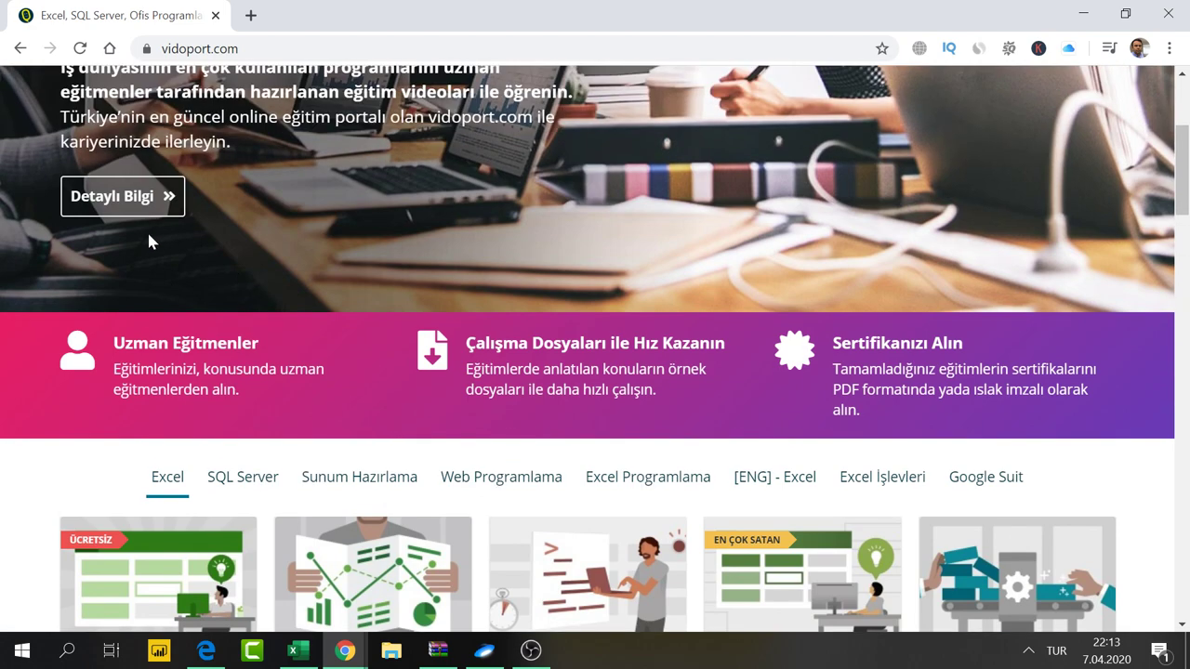
pyautogui.click(127, 214)
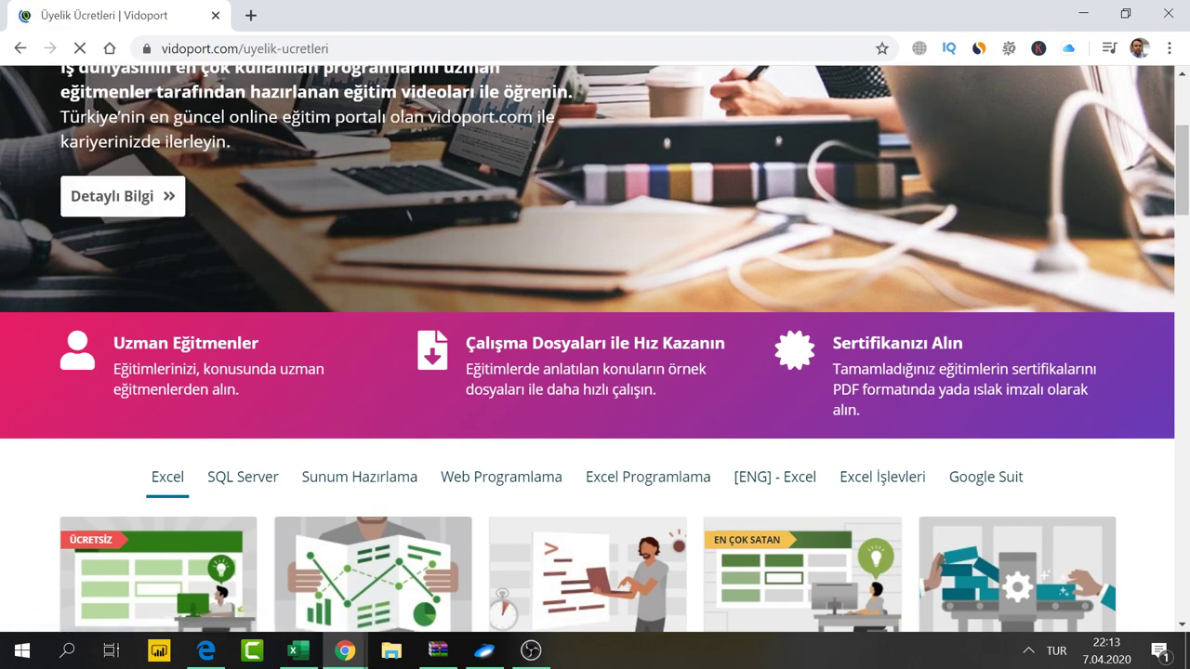
pyautogui.scroll(-1, 677, 306)
pyautogui.scroll(-3, 678, 306)
pyautogui.scroll(-3, 677, 306)
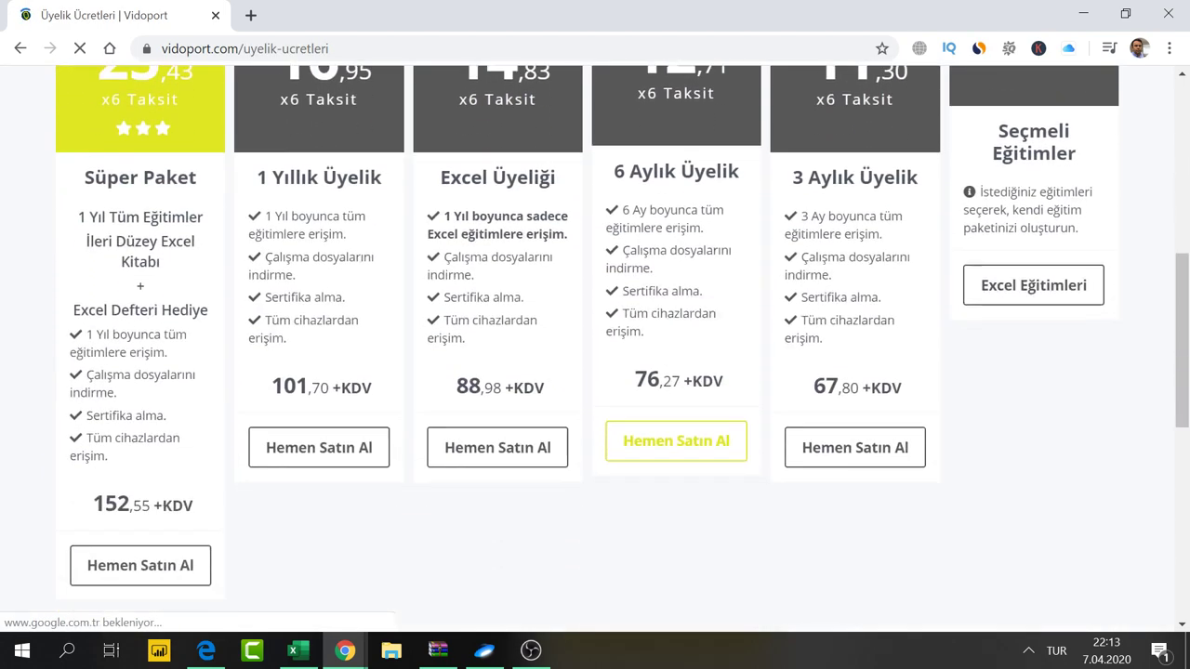
pyautogui.scroll(1, 675, 299)
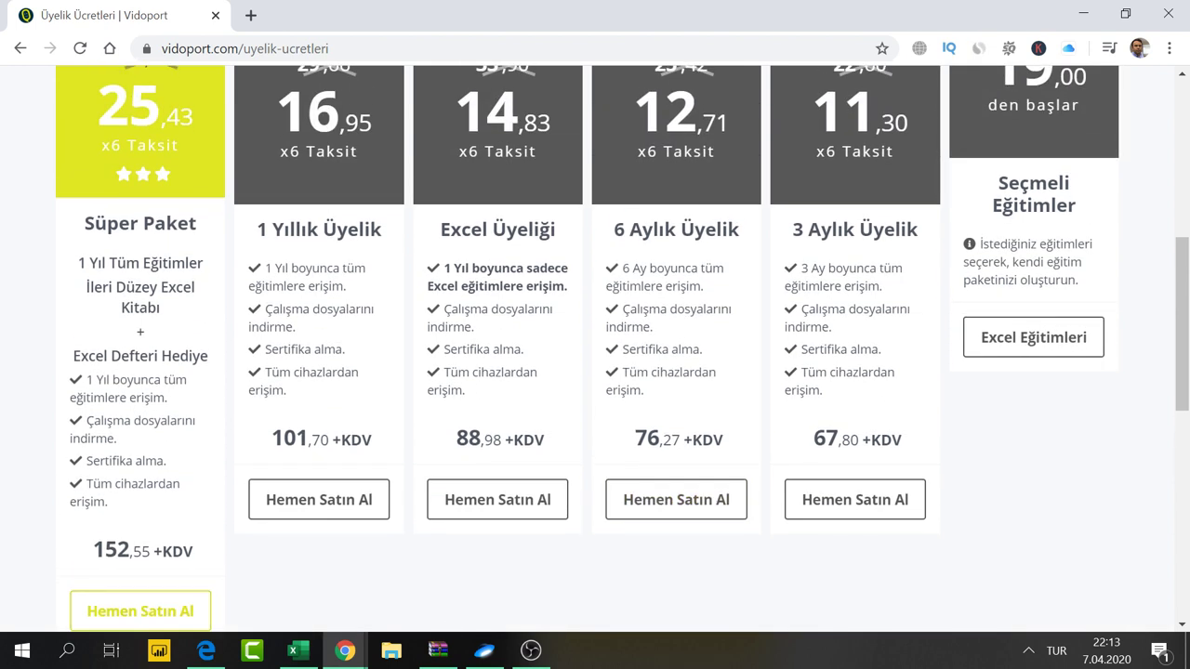
# Highlight Süper Paket's all-courses line and its included Excel book, then view the Kitaplar page
pyautogui.moveTo(78, 263); pyautogui.dragTo(204, 263)
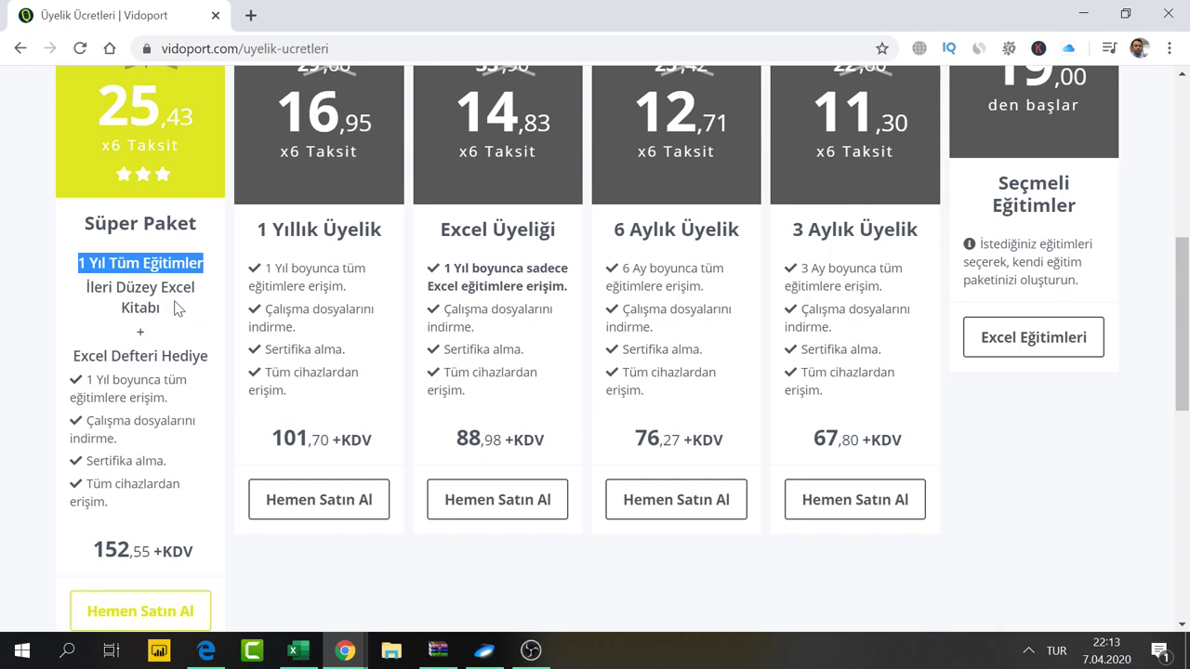
pyautogui.moveTo(162, 308)
pyautogui.mouseDown()
pyautogui.moveTo(121, 308)
pyautogui.moveTo(89, 287)
pyautogui.moveTo(158, 287)
pyautogui.mouseUp()
pyautogui.scroll(5, 238, 273)
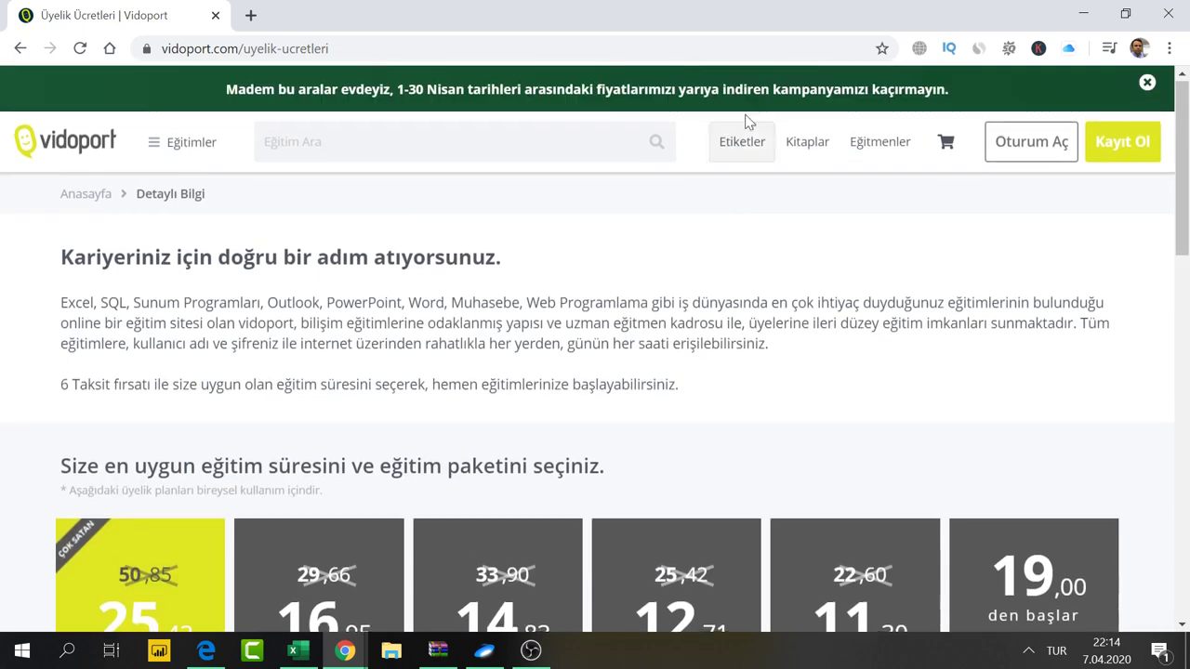
pyautogui.click(813, 151)
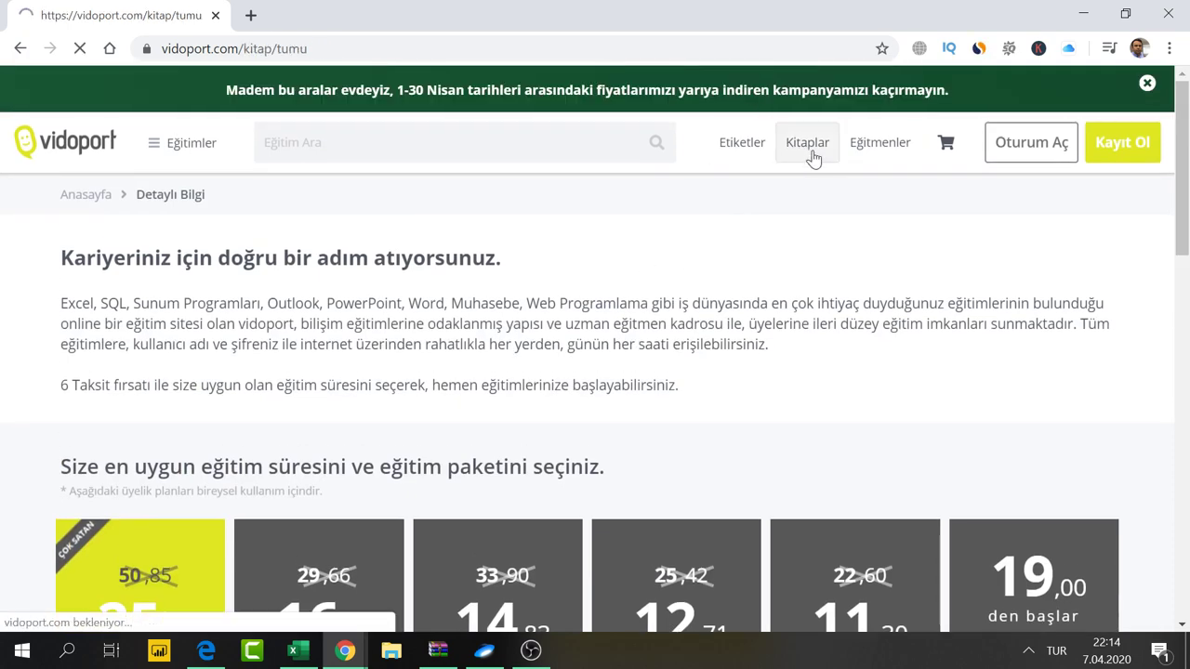
pyautogui.scroll(-3, 74, 372)
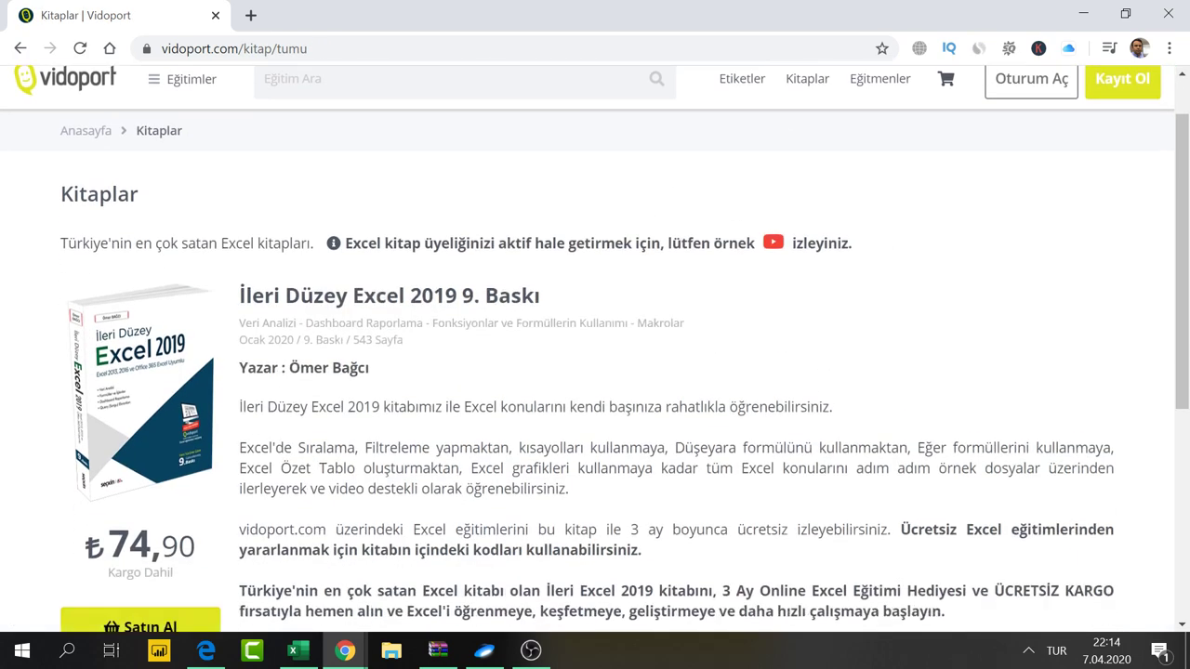
pyautogui.scroll(3, 46, 251)
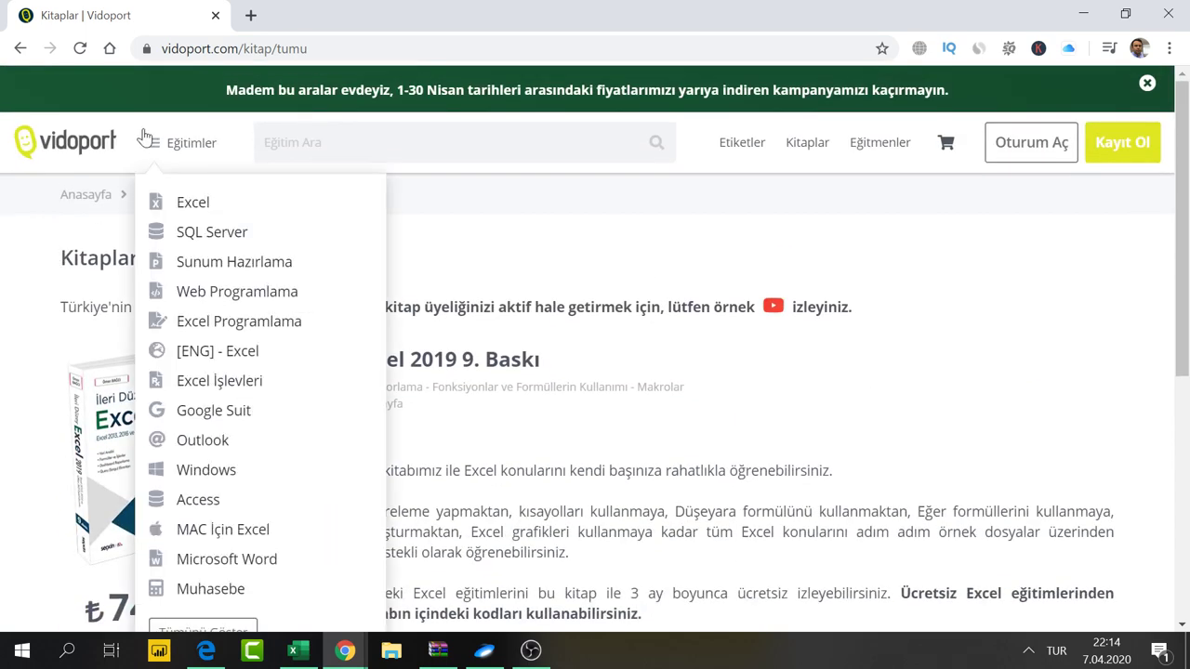
# Reopen Üyelik Ücretleri from the homepage and highlight the 1 Yıllık plan's features and price
pyautogui.click(89, 192)
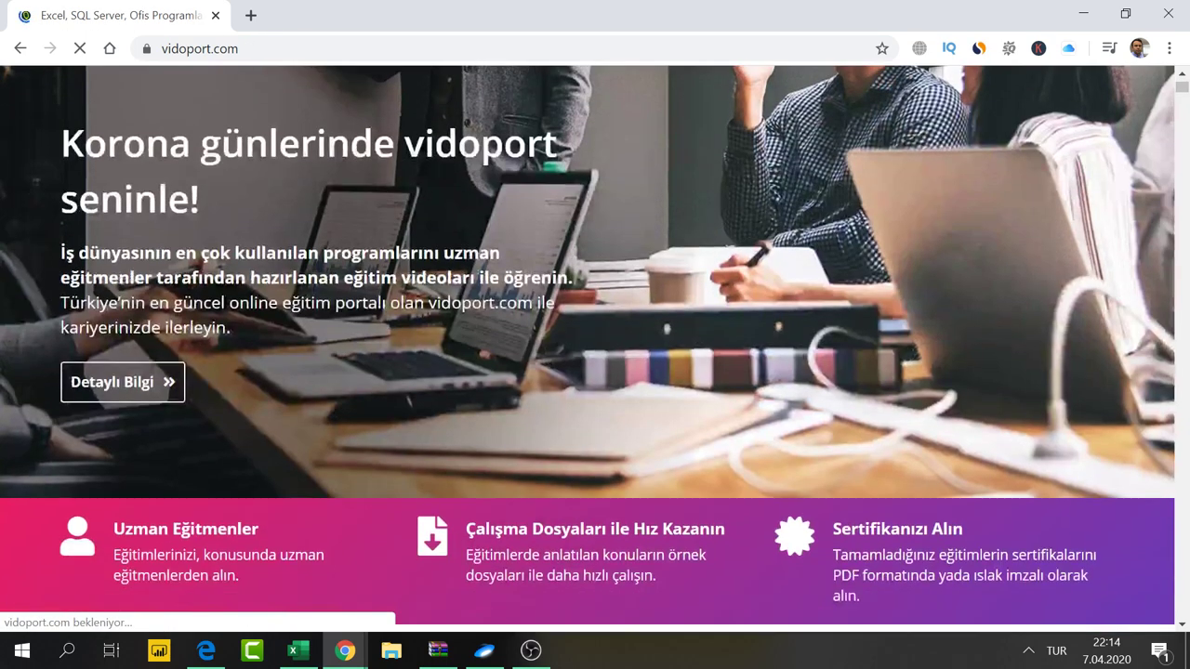
pyautogui.scroll(-2, 149, 311)
pyautogui.click(134, 298)
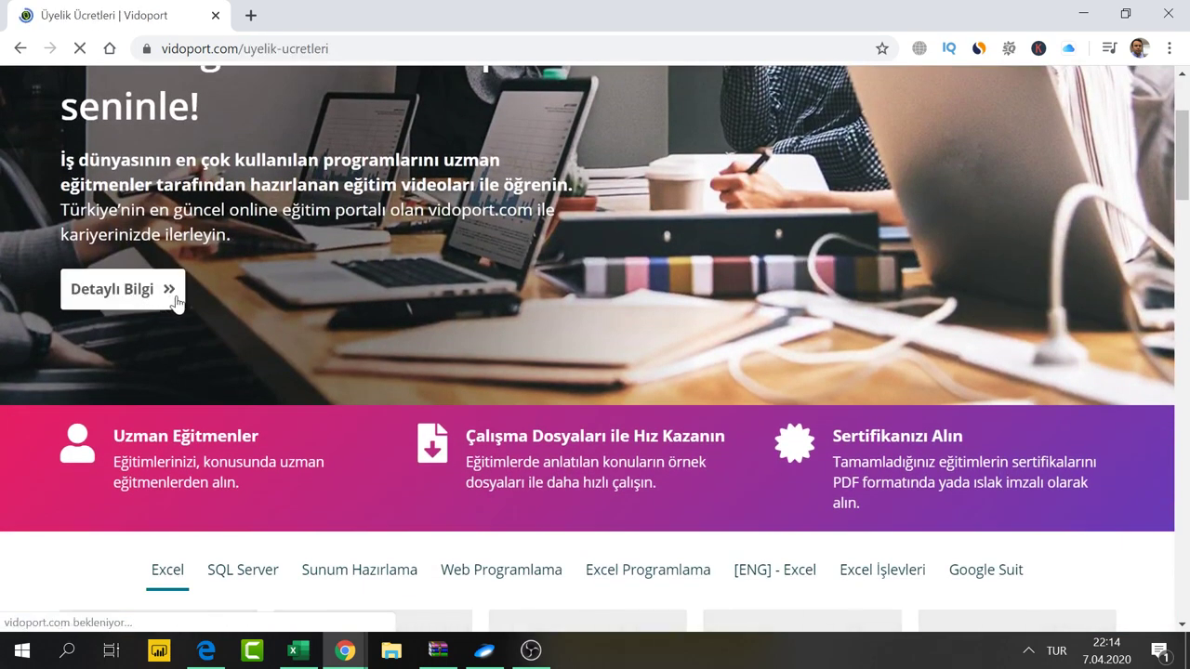
pyautogui.scroll(-3, 156, 409)
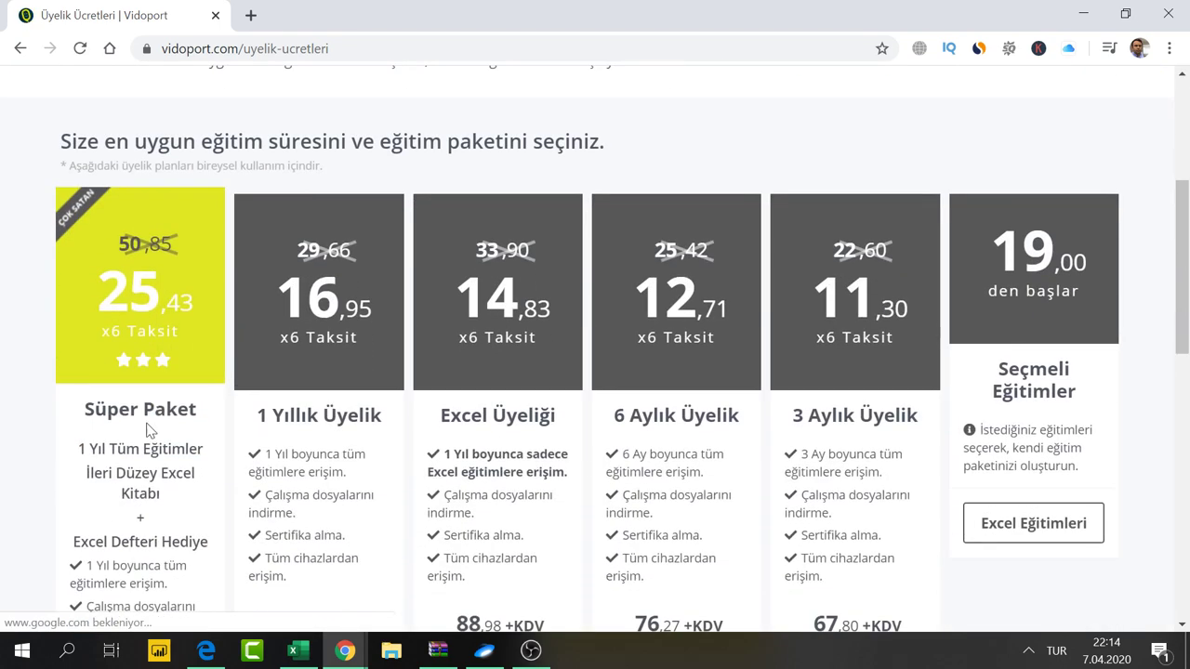
pyautogui.scroll(-2, 154, 423)
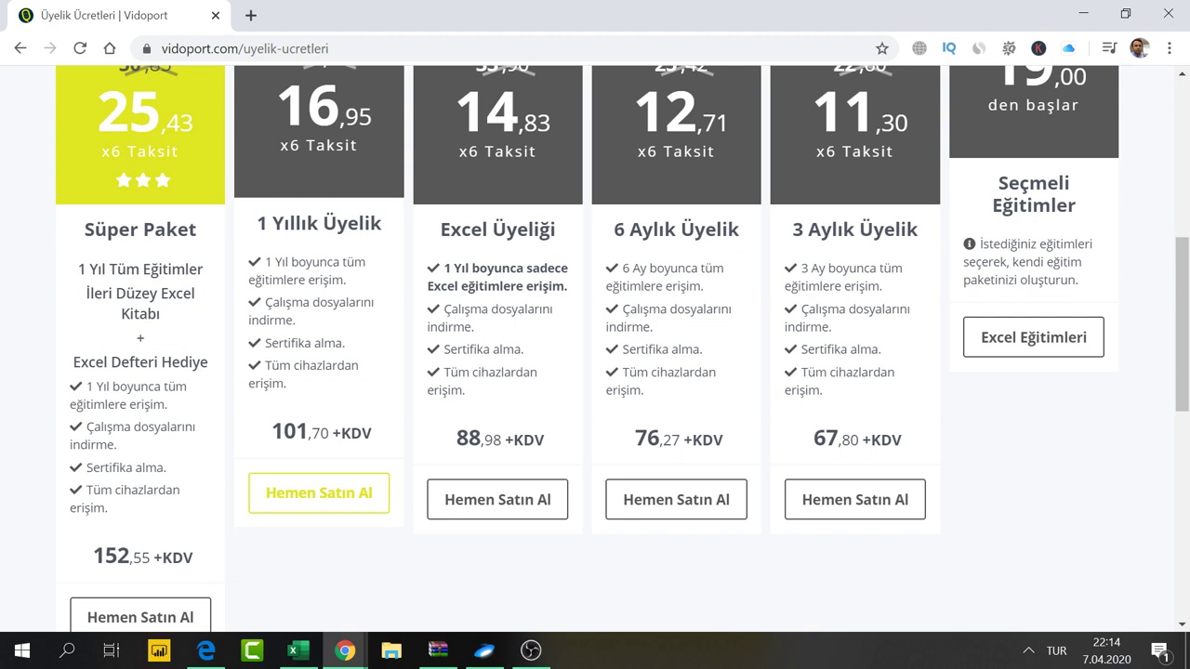
pyautogui.moveTo(271, 223); pyautogui.dragTo(325, 365)
pyautogui.moveTo(321, 432); pyautogui.dragTo(319, 262)
pyautogui.click(319, 262)
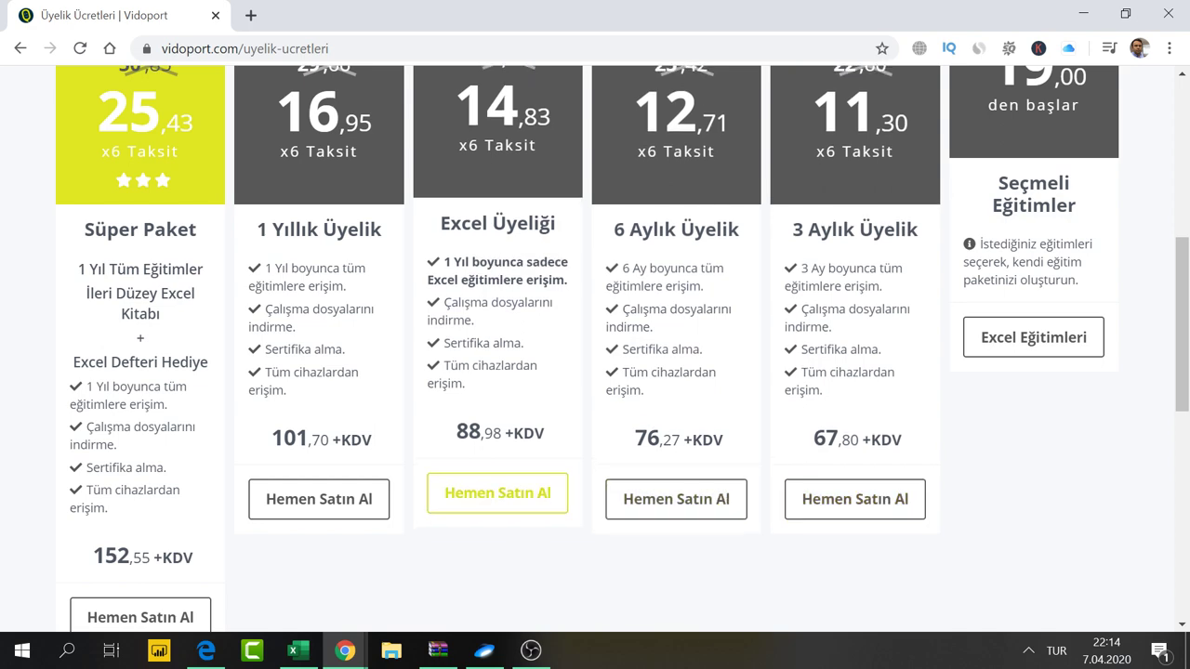
pyautogui.scroll(3, 502, 372)
pyautogui.scroll(2, 502, 372)
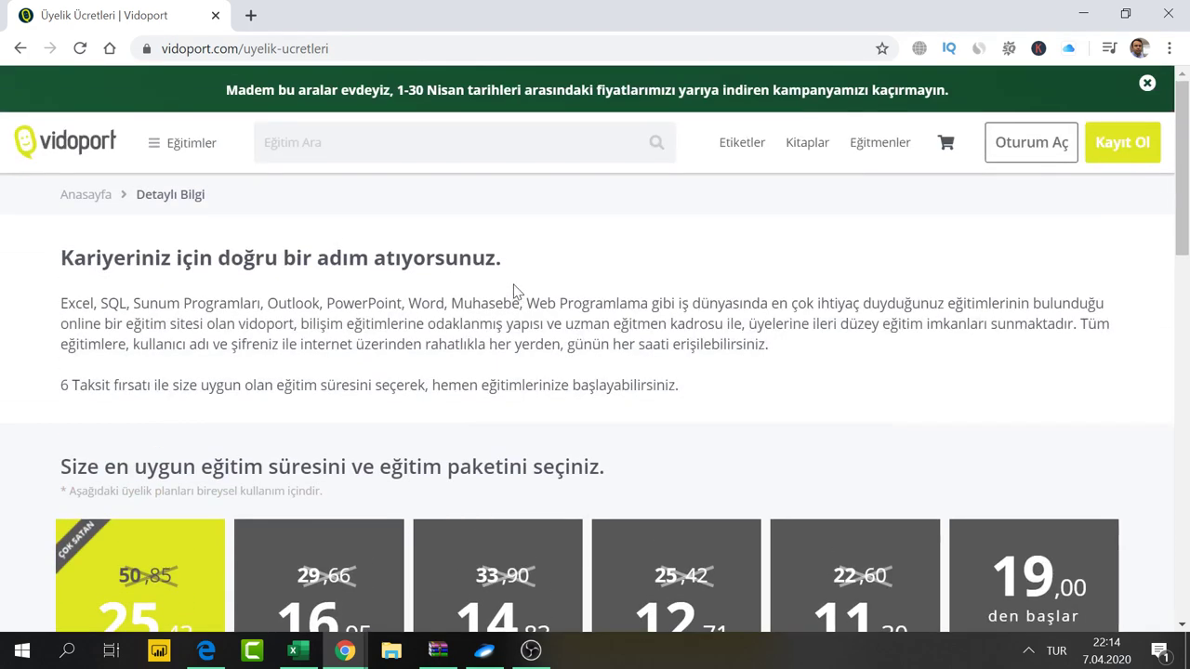
# Scroll the vidoport homepage through the Excel course cards and En Yeni Eğitimler, then back to the top
pyautogui.click(81, 156)
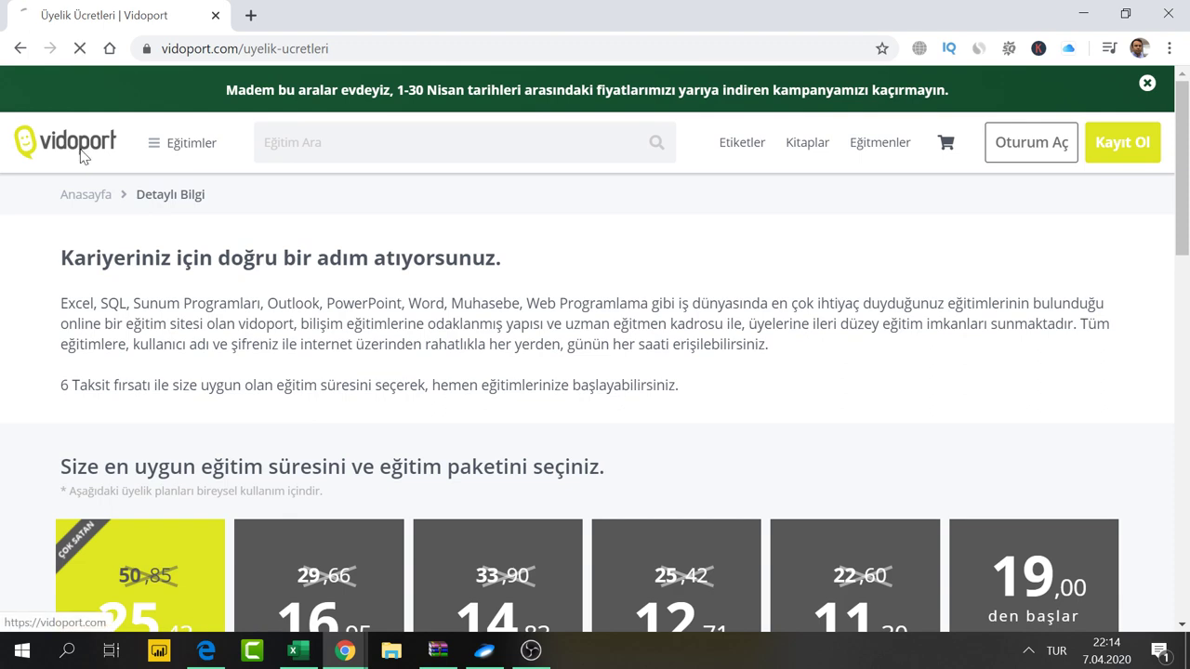
pyautogui.scroll(-2, 111, 204)
pyautogui.scroll(-3, 170, 274)
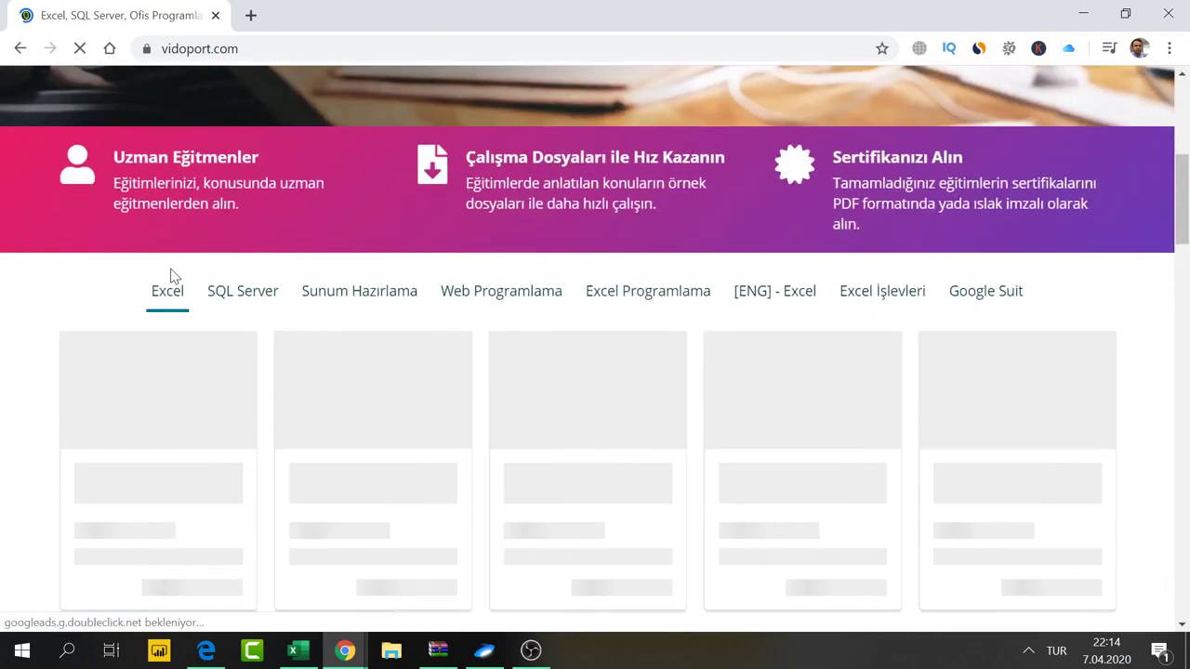
pyautogui.scroll(-2, 170, 274)
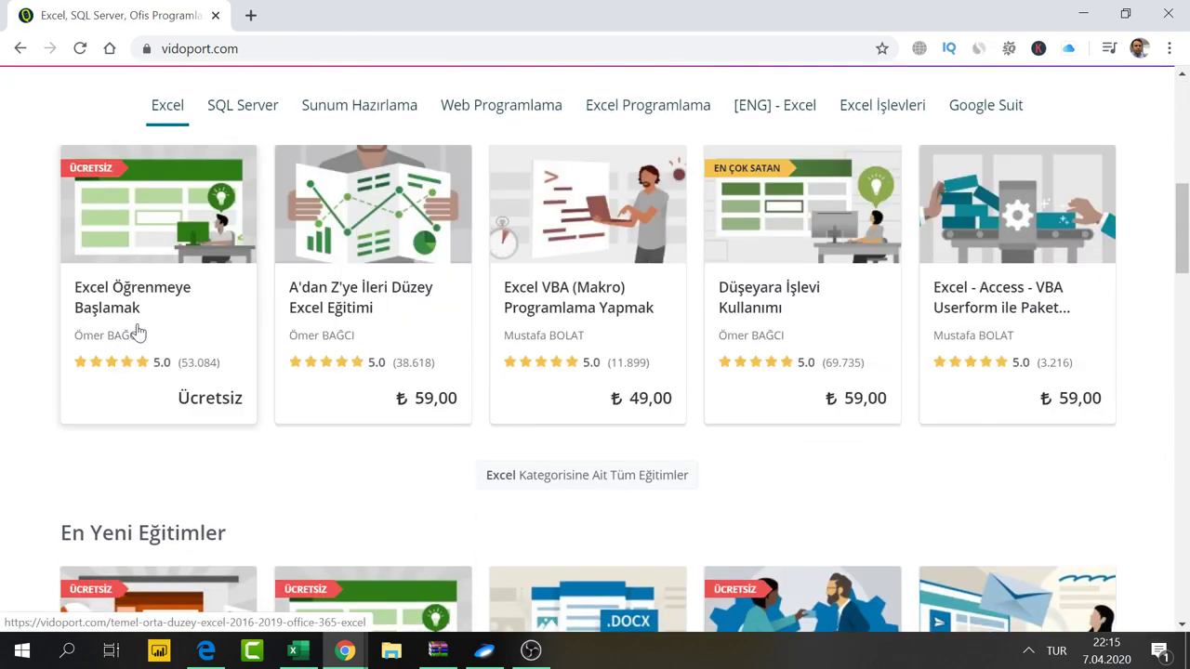
pyautogui.scroll(-4, 168, 251)
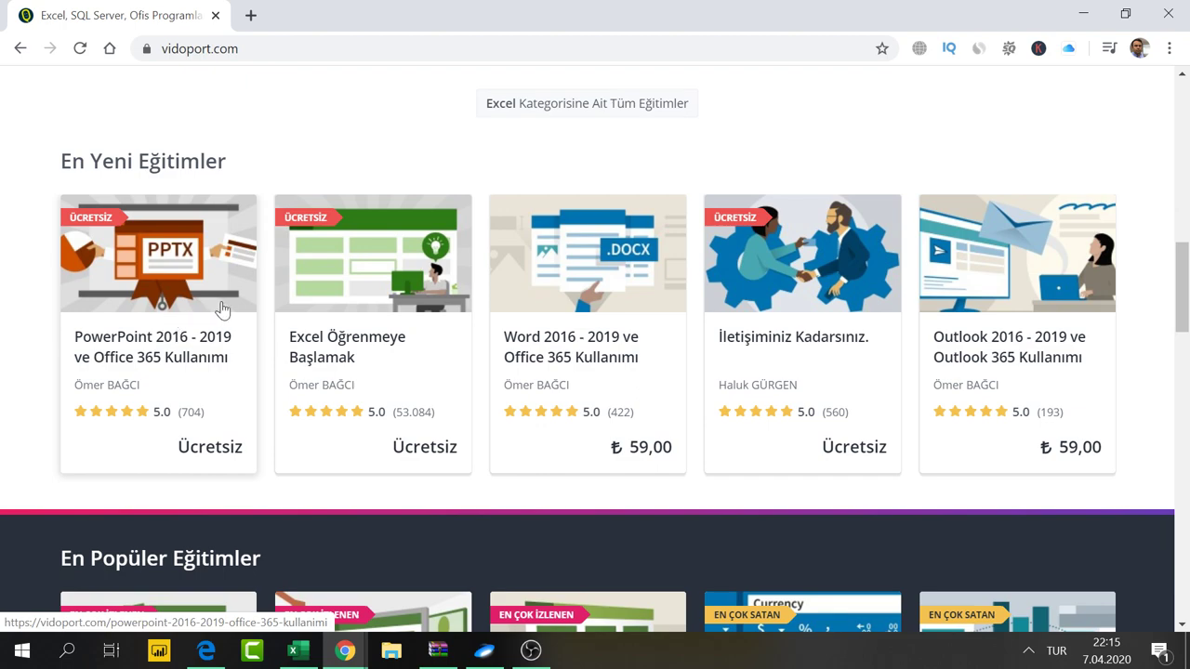
pyautogui.scroll(1, 223, 309)
pyautogui.scroll(3, 228, 310)
pyautogui.scroll(2, 237, 309)
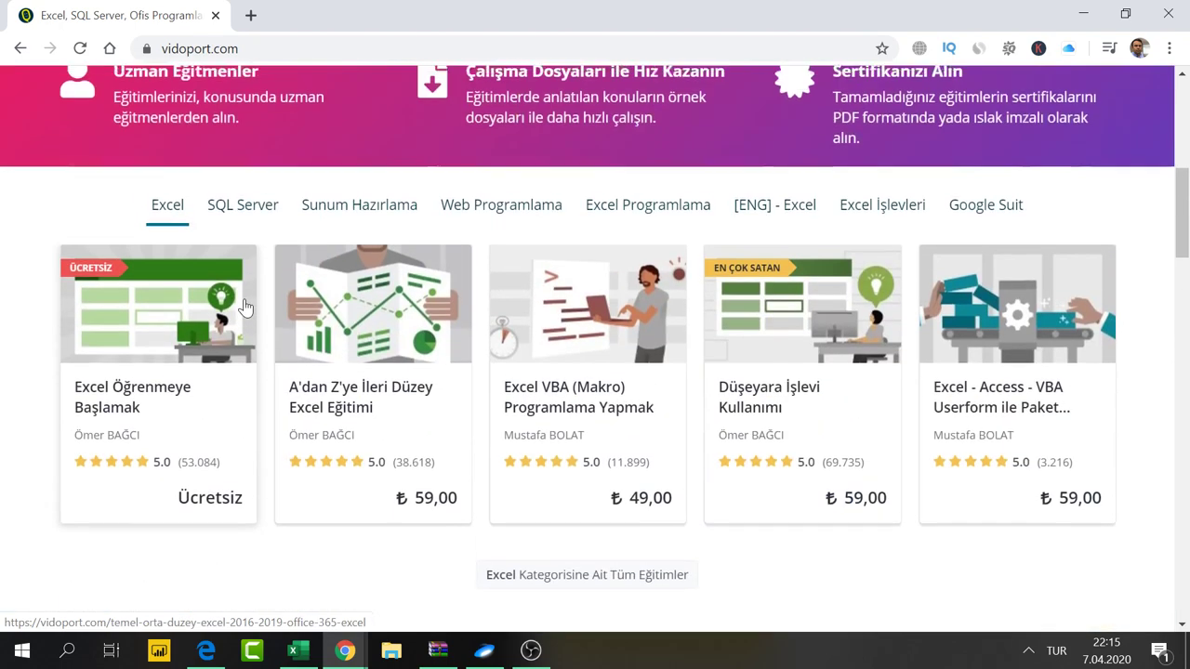
pyautogui.scroll(2, 244, 308)
pyautogui.scroll(2, 244, 308)
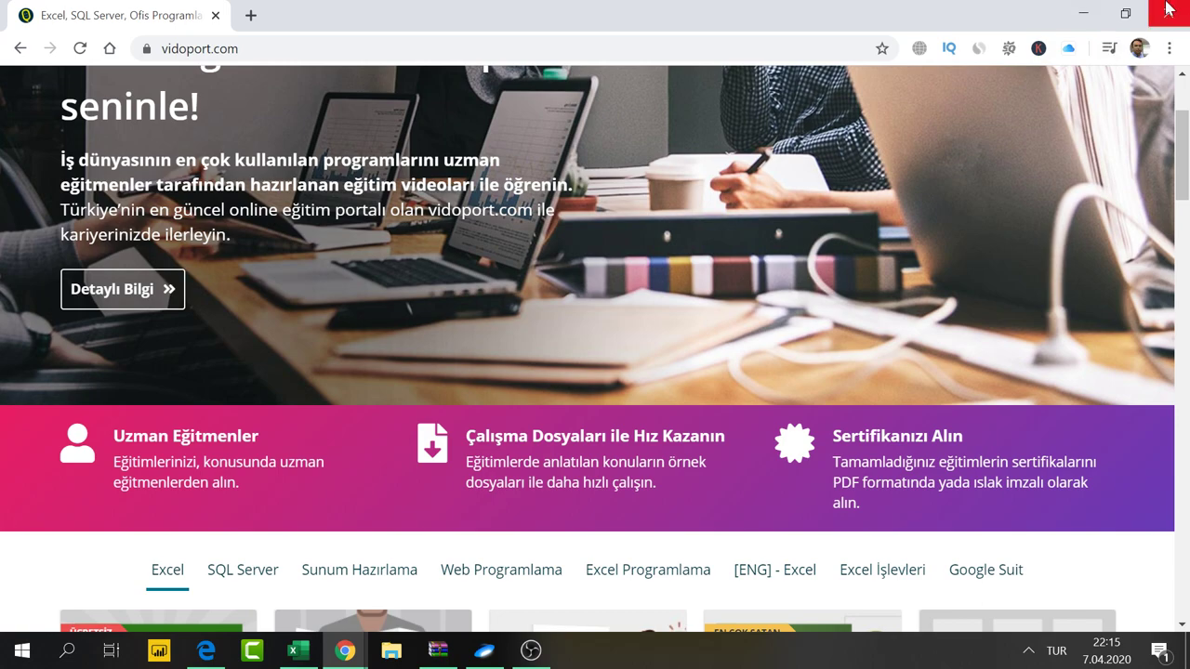
# Minimize Chrome to reveal egitim.xlsx's unchanged Sayfa2 Q1/Q2 table, then select Chrome on the taskbar
pyautogui.click(1095, 18)
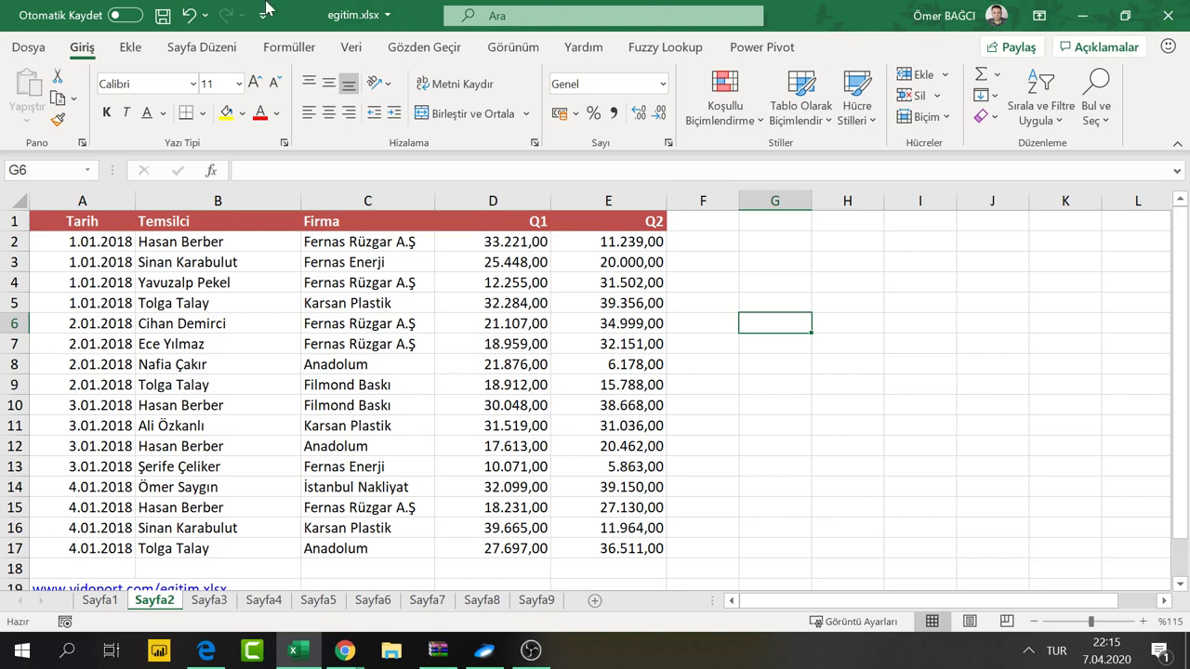
pyautogui.click(344, 650)
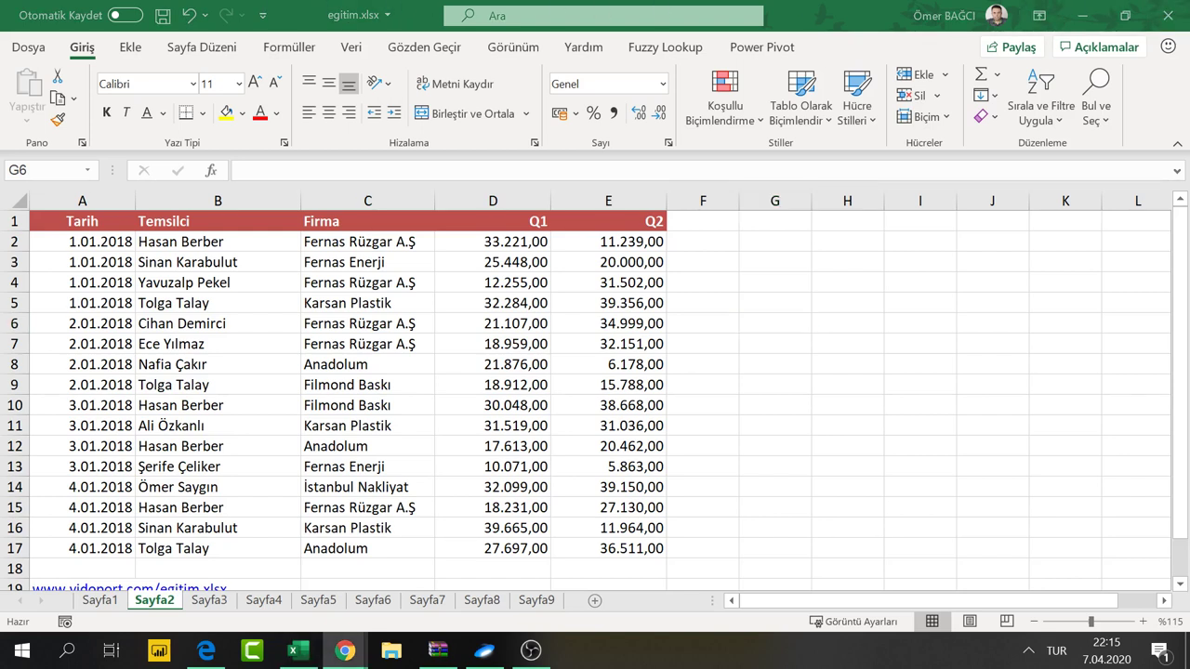